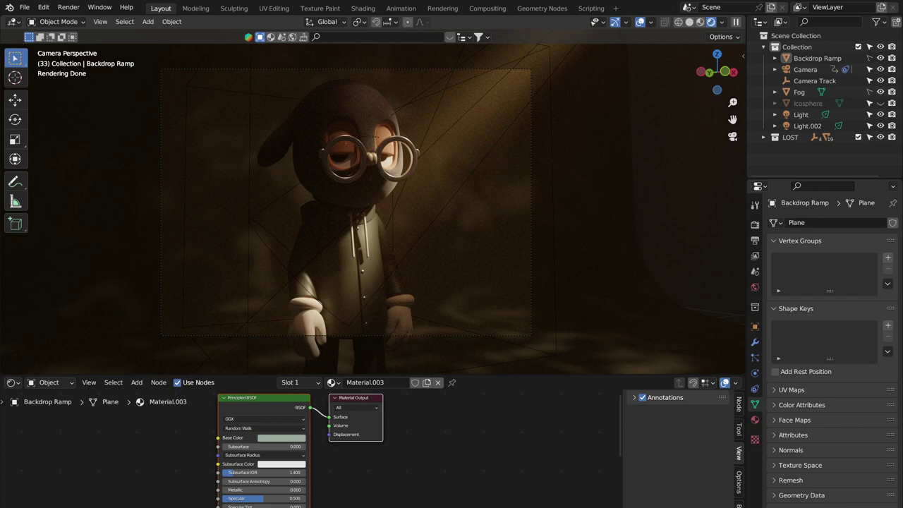
Start a new General scene, discarding unsaved changes to the character file
left_click(24, 7)
mouse_move(39, 25)
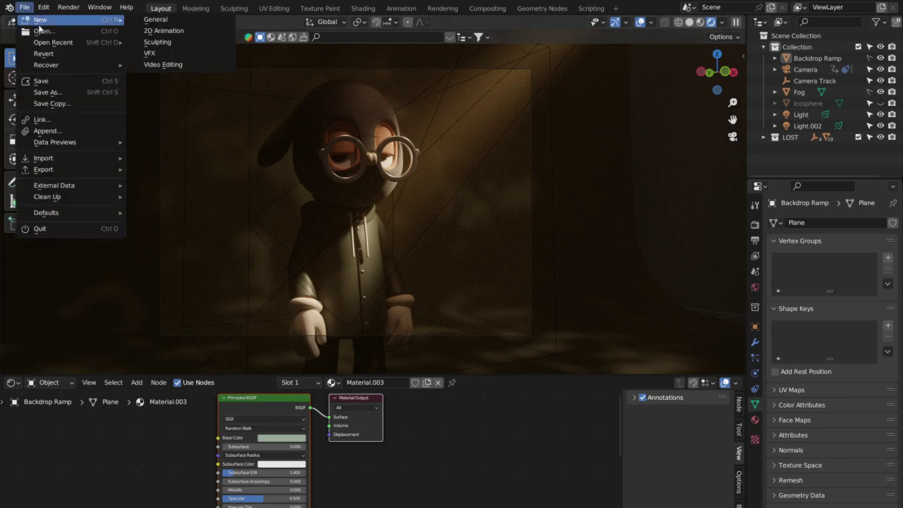
left_click(155, 20)
left_click(444, 286)
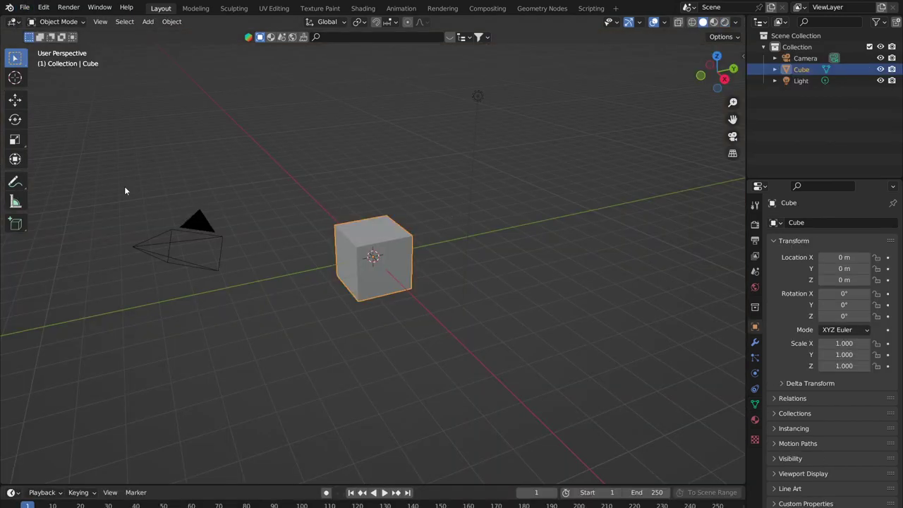
Box-select the default camera, light and cube together
middle_click_drag(328, 282, 472, 224)
scroll(410, 290, "down", 3)
scroll(393, 256, "up", 3)
scroll(401, 246, "down", 3)
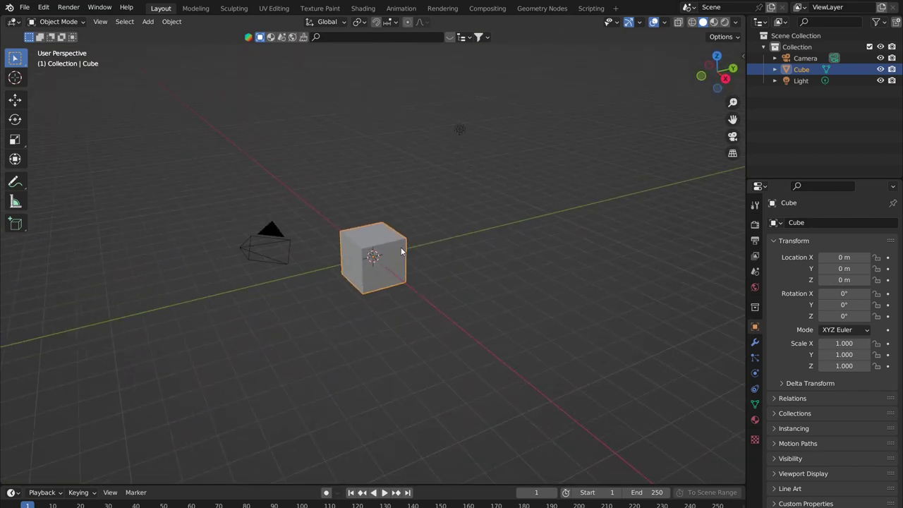
middle_click_drag(402, 246, 325, 238)
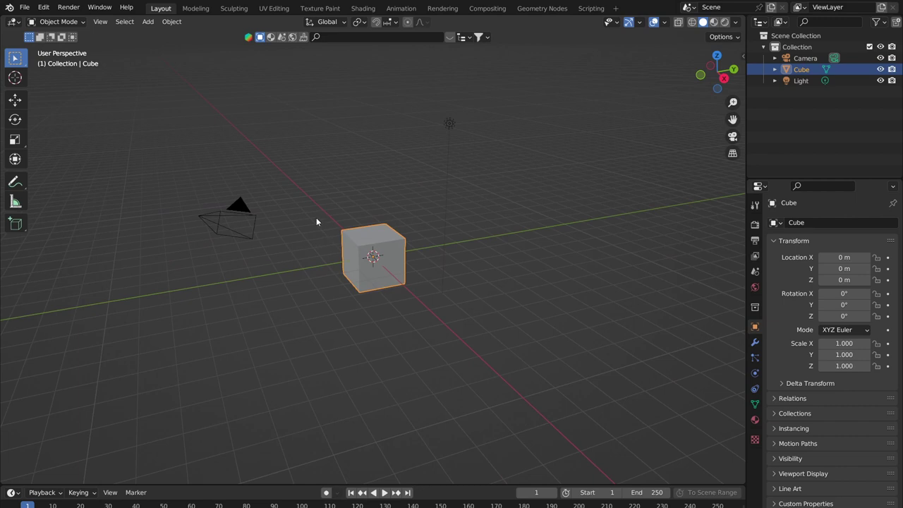
left_click(204, 229)
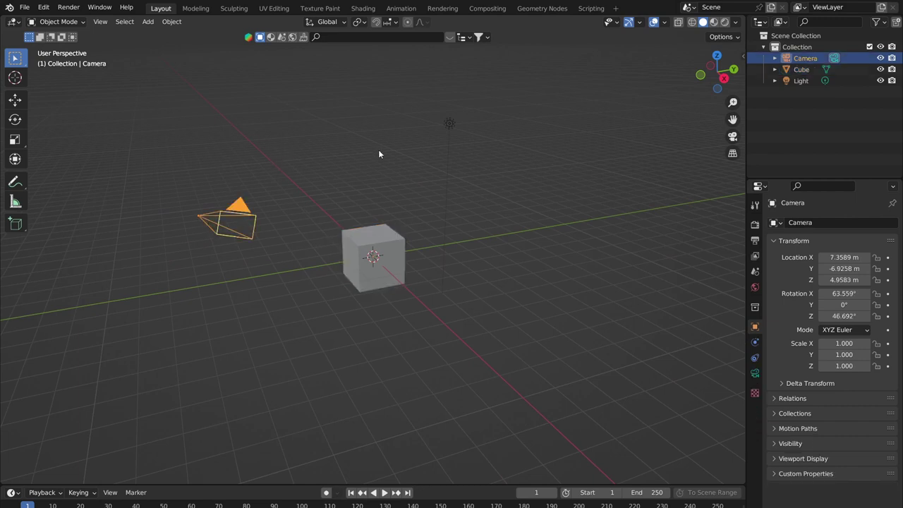
left_click(449, 125)
left_click(383, 246)
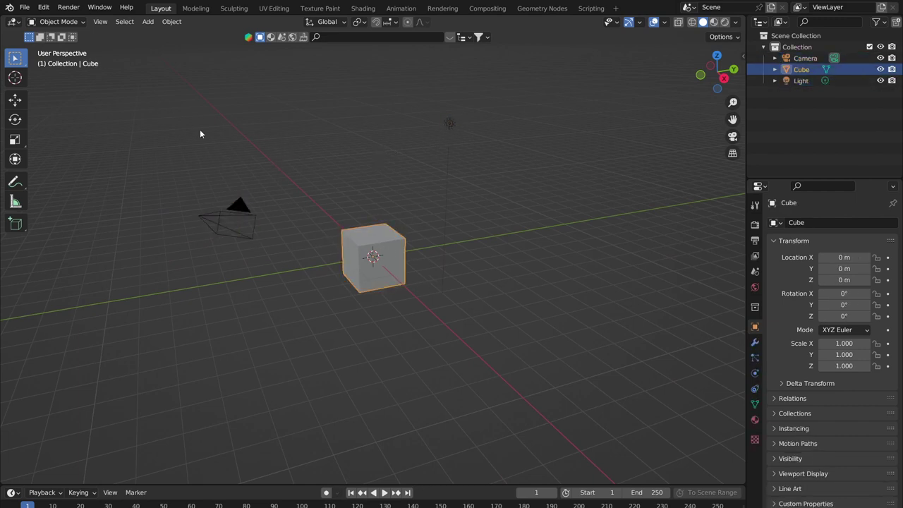
left_click_drag(178, 111, 502, 305)
left_click_drag(153, 76, 506, 369)
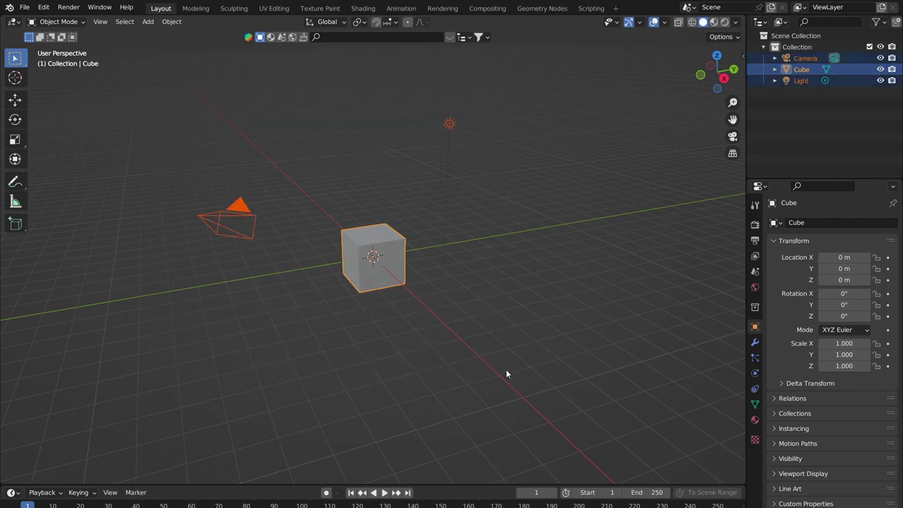
Delete the three selected default objects, leaving an empty Collection
key("x")
left_click(459, 366)
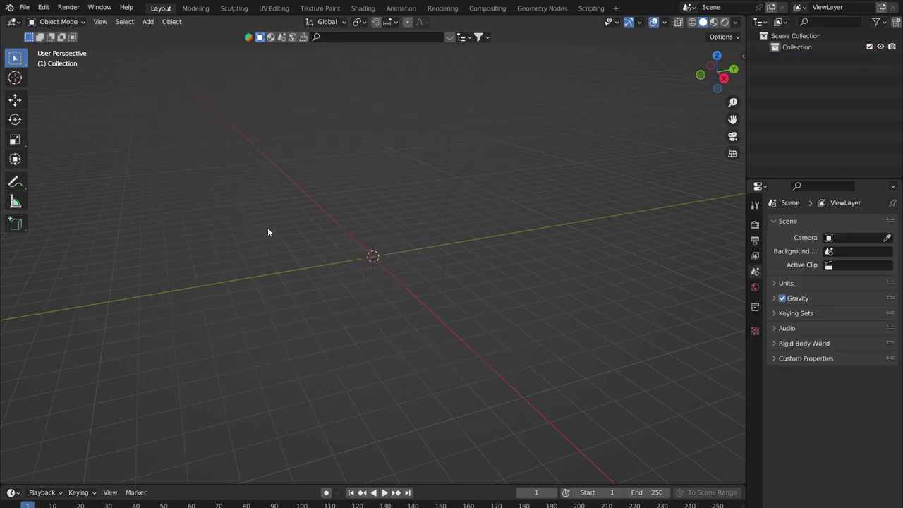
mouse_move(268, 232)
middle_mouse_down()
mouse_move(262, 237)
mouse_move(273, 231)
middle_mouse_up()
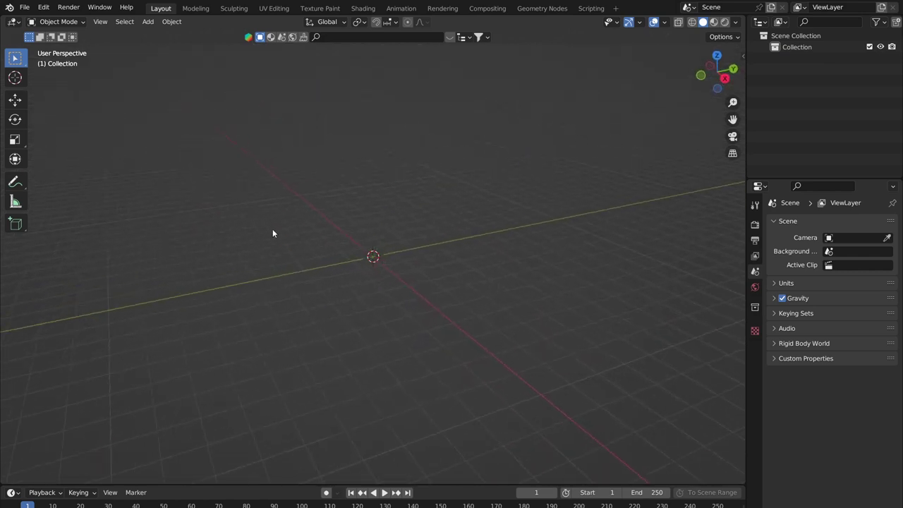
left_click(24, 8)
Import the cartoon character model and orbit to inspect it at the origin
mouse_move(83, 160)
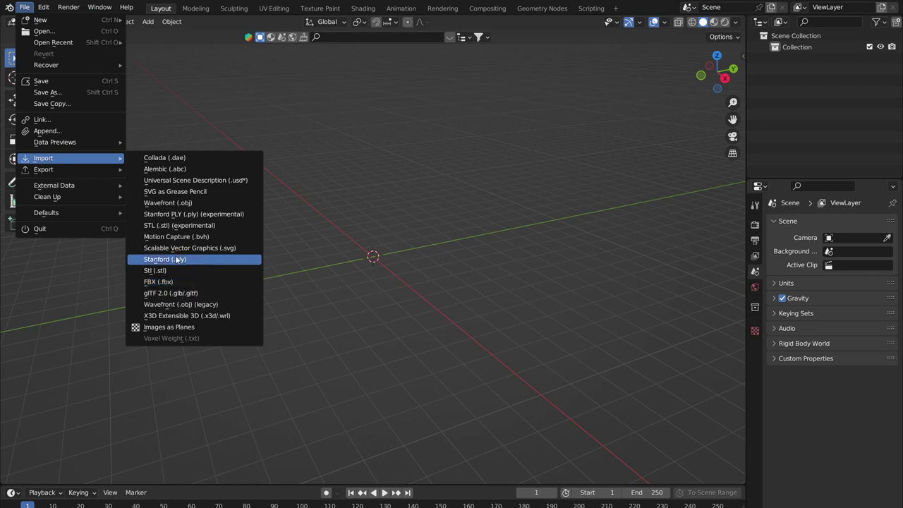
left_click(205, 291)
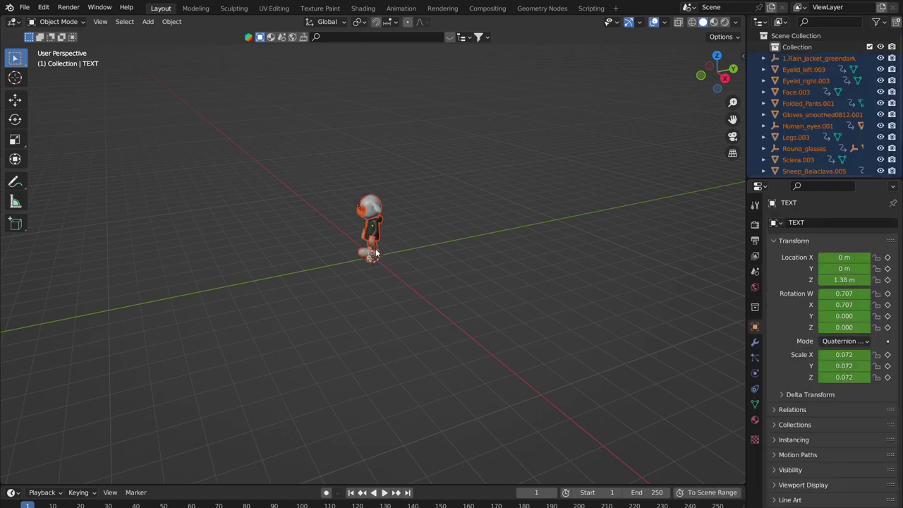
scroll(367, 248, "up", 4)
middle_click_drag(367, 249, 319, 276)
scroll(365, 247, "down", 4)
scroll(406, 225, "up", 4)
scroll(300, 242, "down", 3)
middle_click_drag(300, 242, 331, 242)
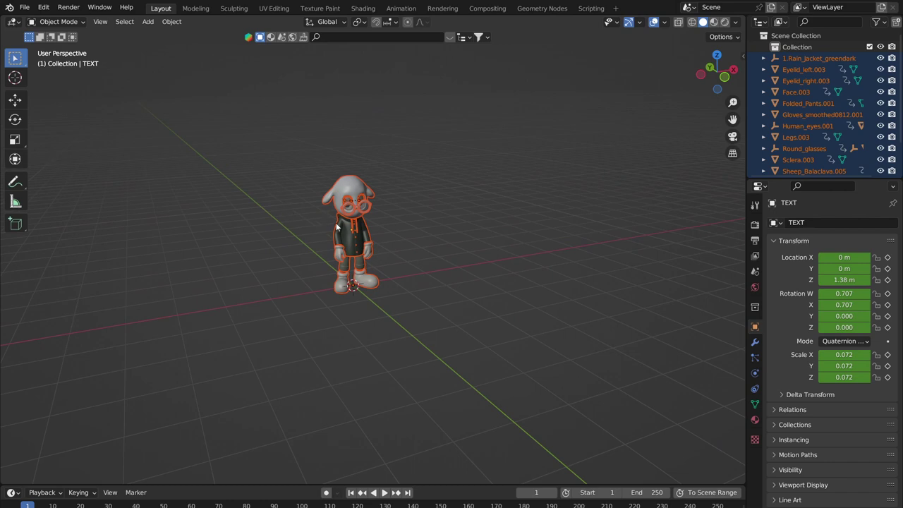
middle_click_drag(288, 208, 351, 224)
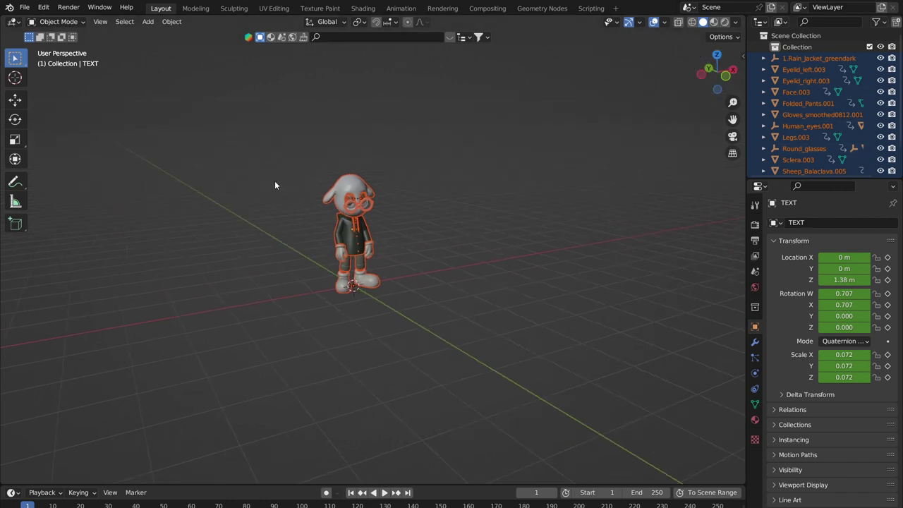
middle_click_drag(296, 195, 388, 250)
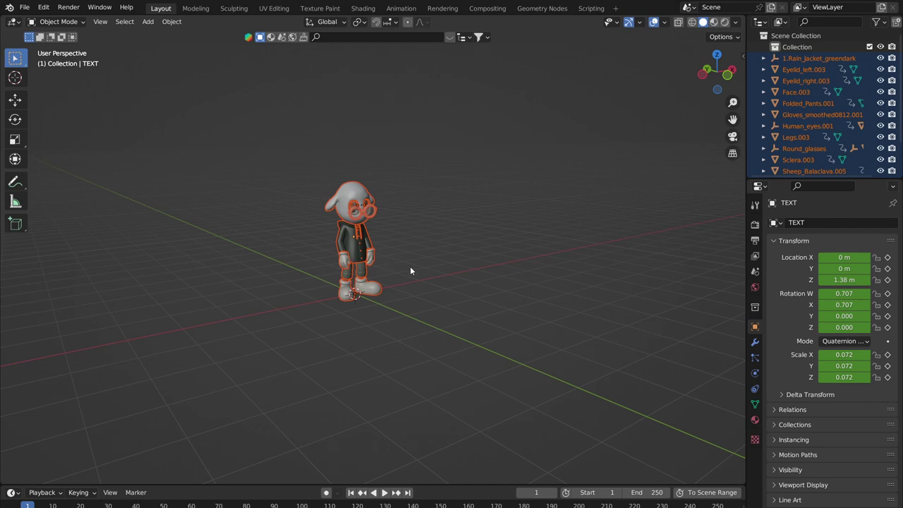
Deselect all of the character's objects
left_click(434, 271)
key("shift+a")
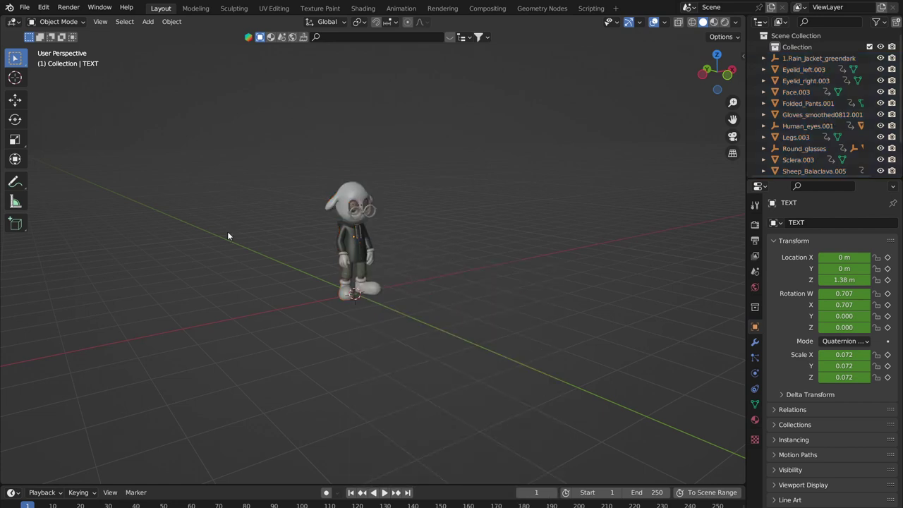
key("shift+a")
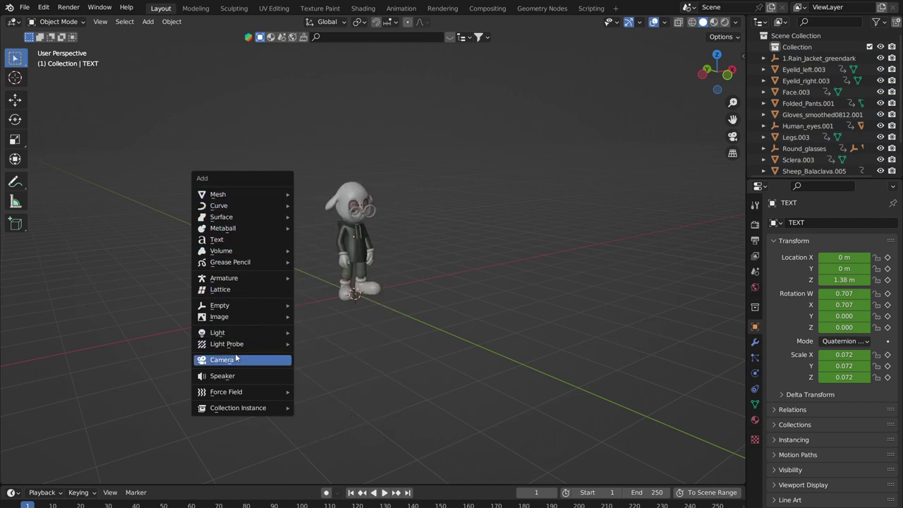
Add a plane mesh under the character's feet
mouse_move(247, 195)
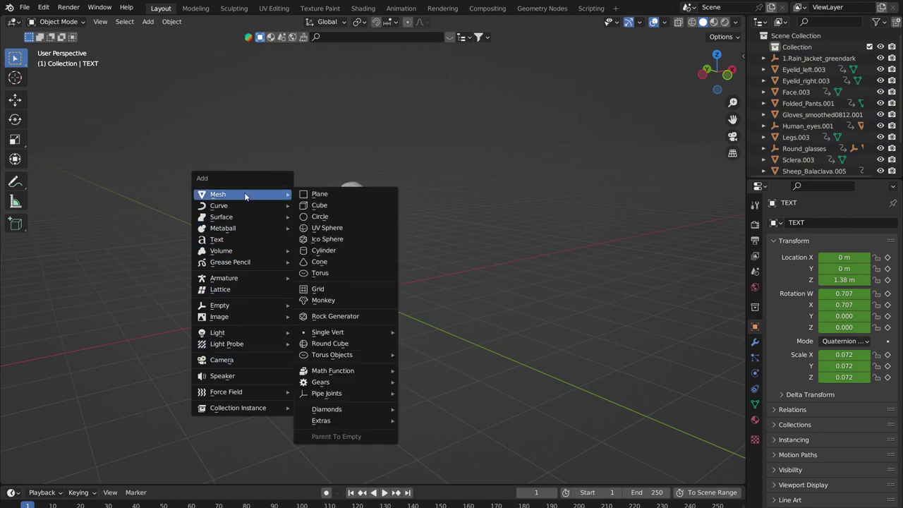
left_click(322, 195)
middle_click_drag(428, 258, 395, 281)
Scale the plane up to 4.105 on every axis
key("s")
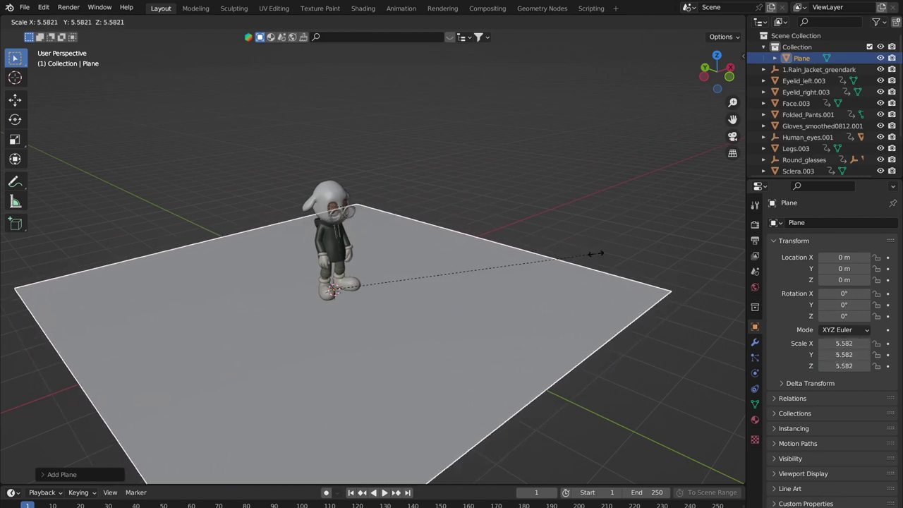
left_click(490, 263)
middle_click_drag(490, 263, 513, 261)
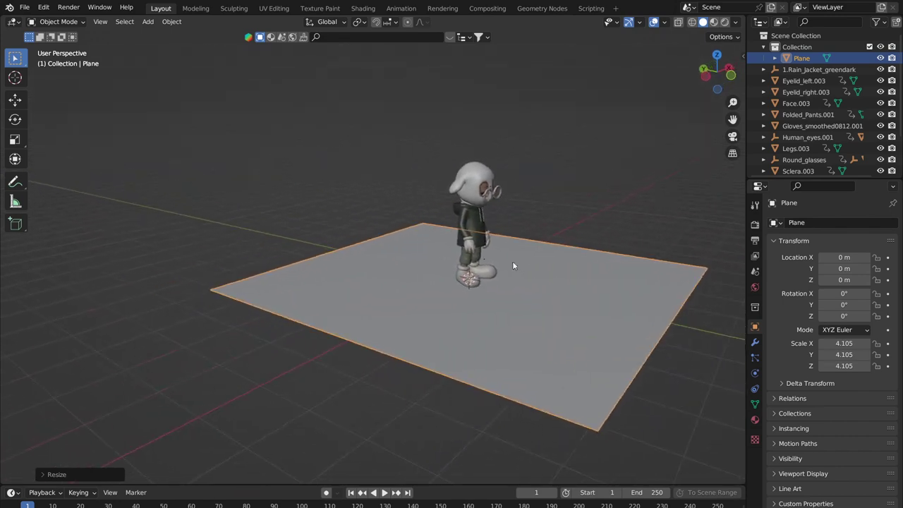
middle_click_drag(451, 259, 354, 258)
scroll(303, 240, "up", 4)
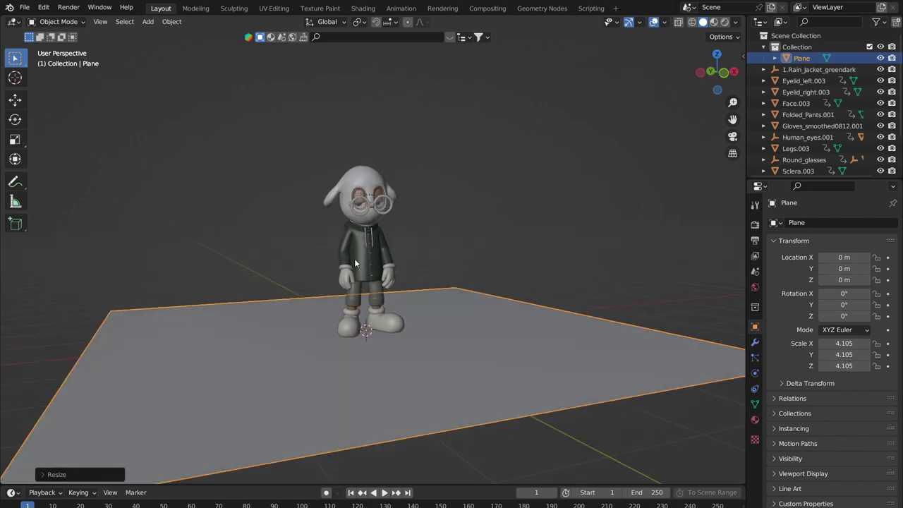
scroll(381, 282, "down", 4)
middle_click_drag(395, 296, 424, 319)
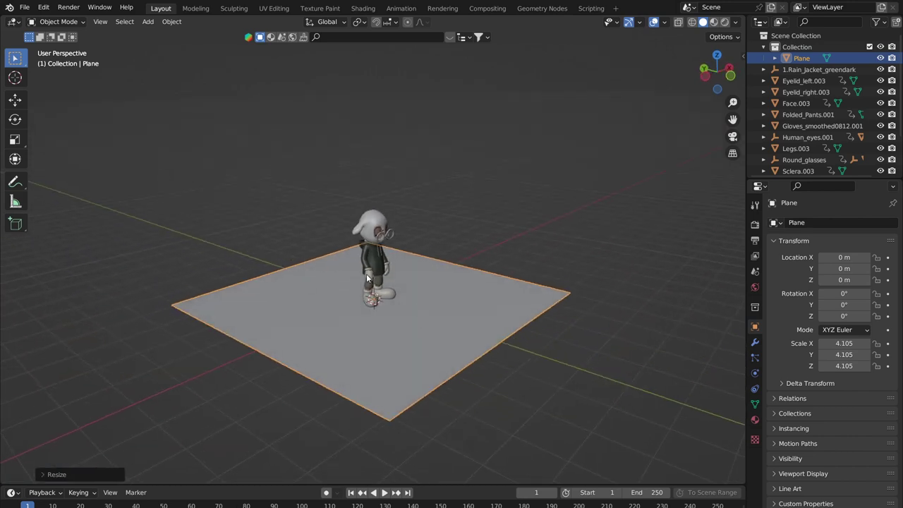
key("Tab")
key("Tab")
key("Tab")
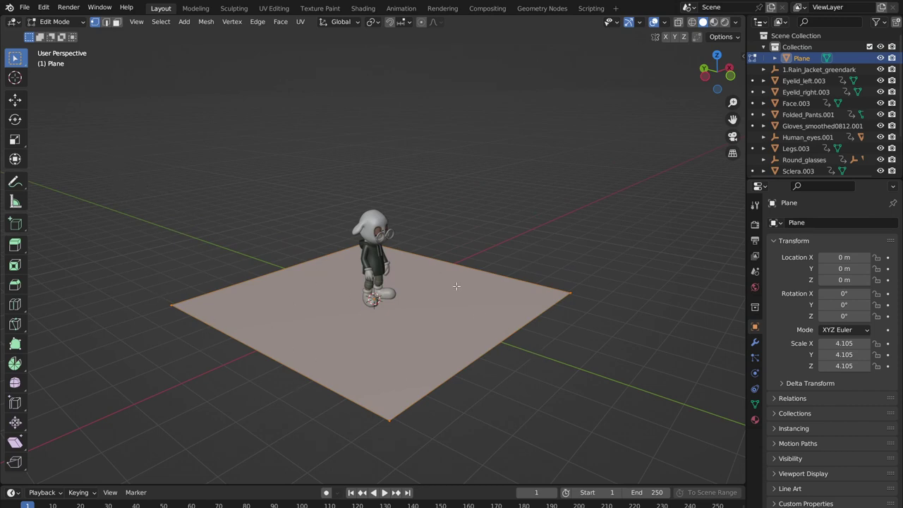
Toggle the plane in and out of Edit Mode and select its face
key("Tab")
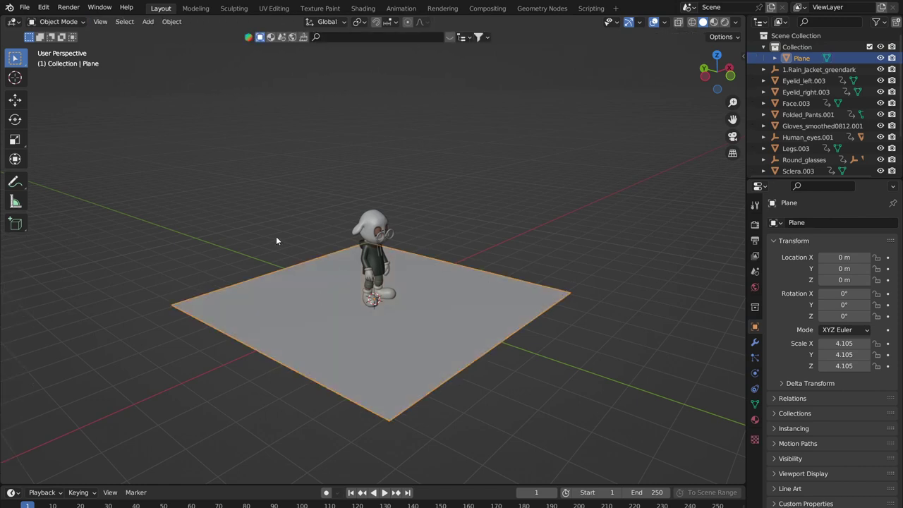
key("Tab")
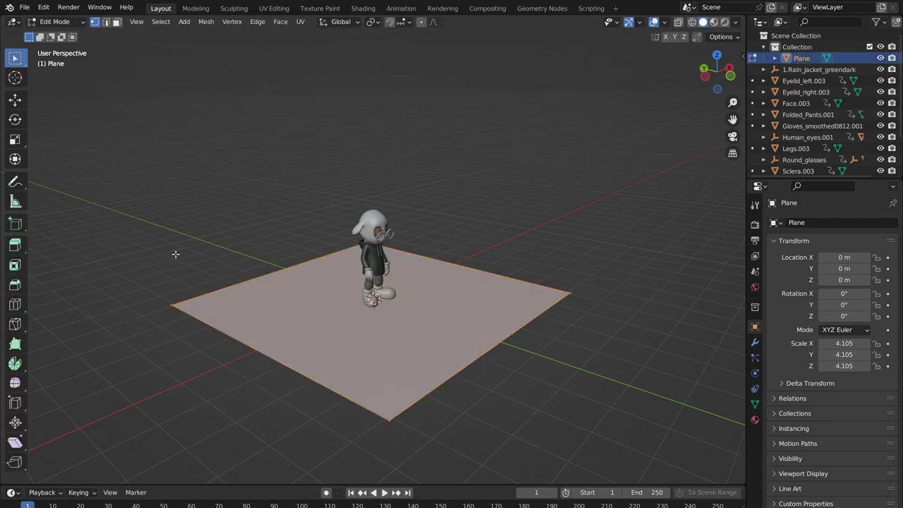
middle_click_drag(235, 292, 354, 313)
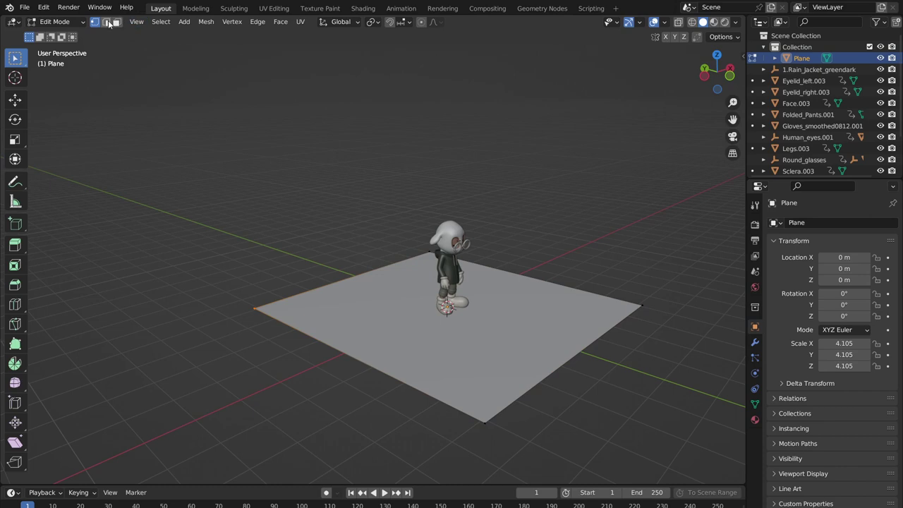
left_click(107, 22)
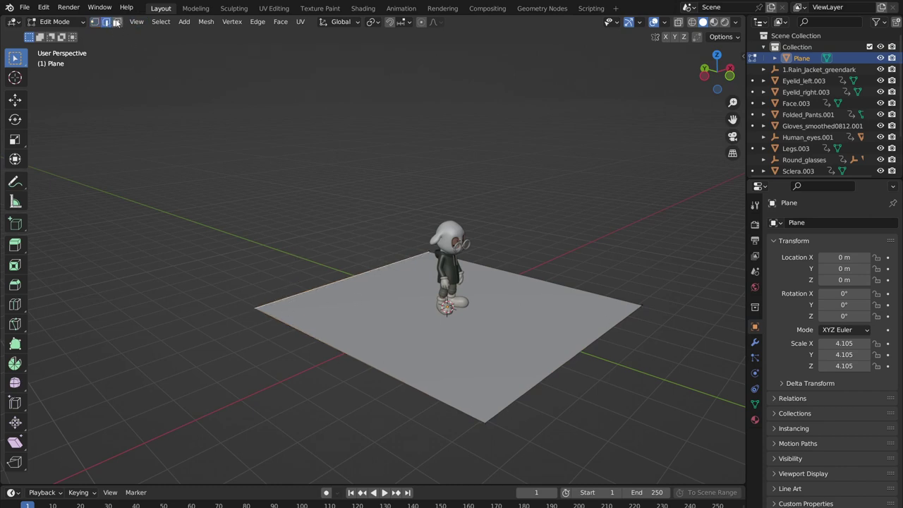
left_click(400, 304)
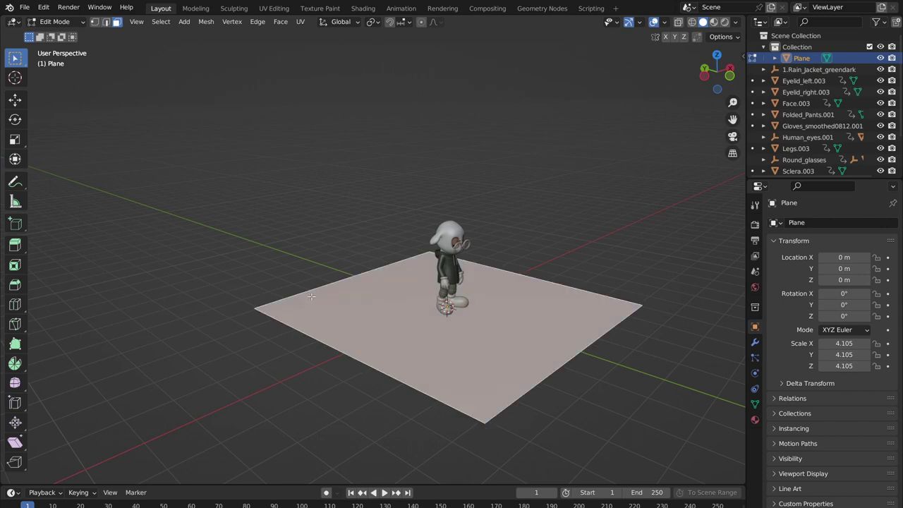
middle_click_drag(311, 296, 332, 264)
mouse_move(331, 297)
middle_mouse_down()
mouse_move(363, 316)
mouse_move(324, 306)
middle_mouse_up()
middle_click_drag(356, 275, 360, 298)
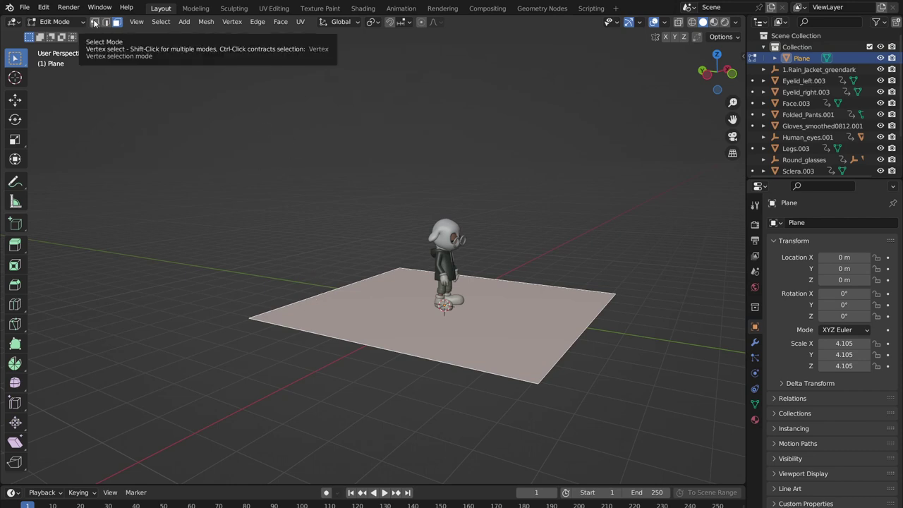
middle_click_drag(249, 236, 339, 312)
Select the whole plane and settle on edge select mode
key("a")
key("1")
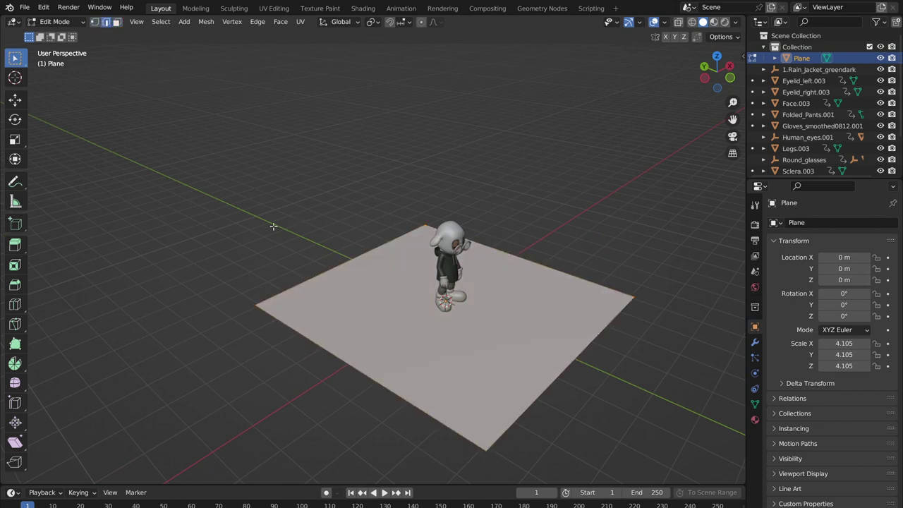
key("3")
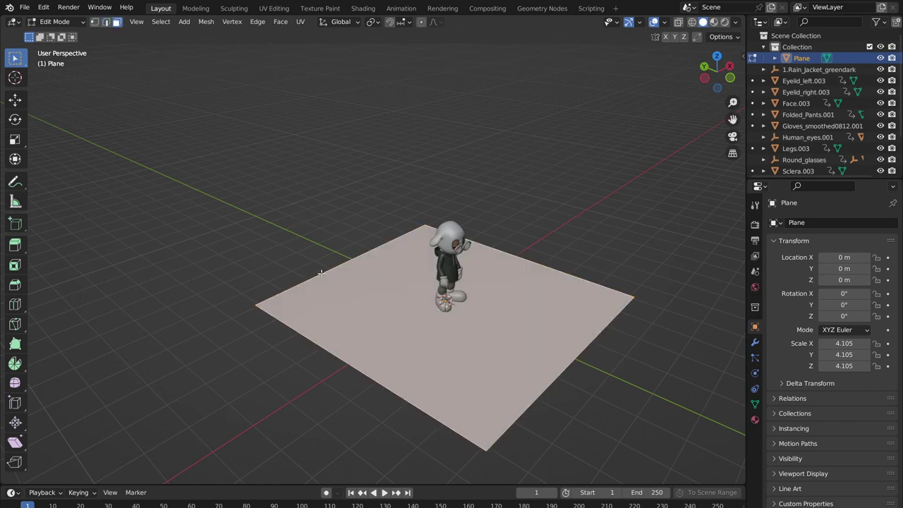
key("2")
middle_click_drag(329, 183, 317, 285)
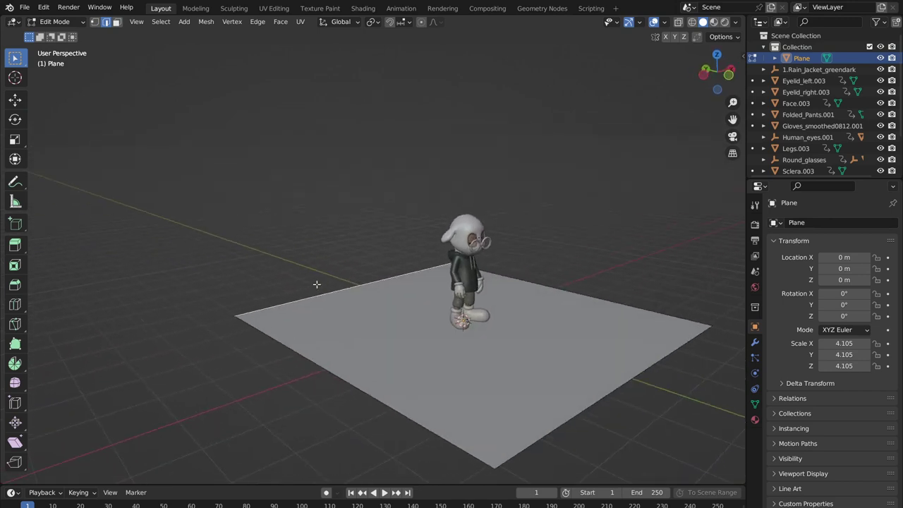
Extrude the plane's back edge straight up along Z into a backdrop wall
left_click(316, 284)
key("e")
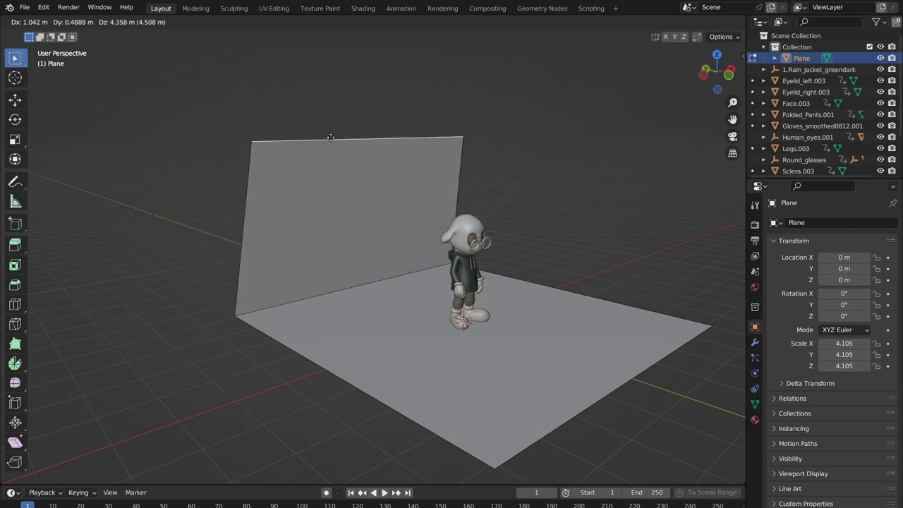
key("z")
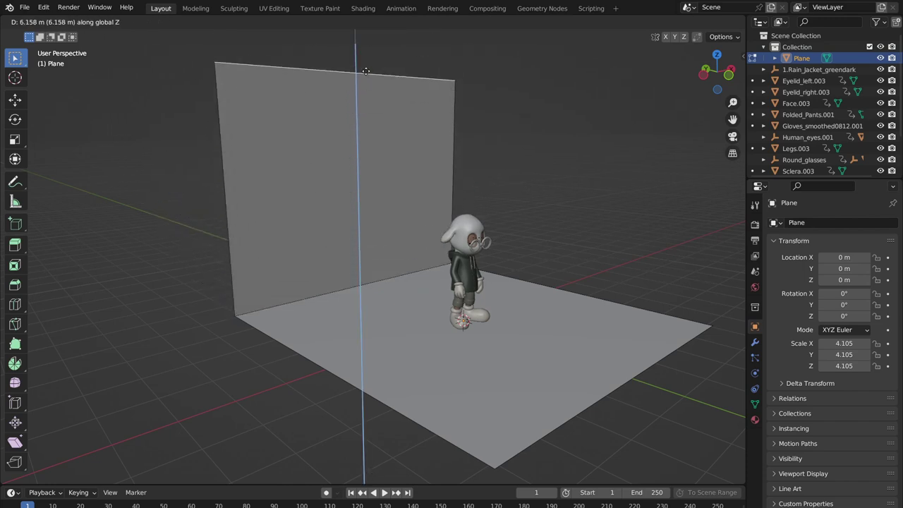
key("y")
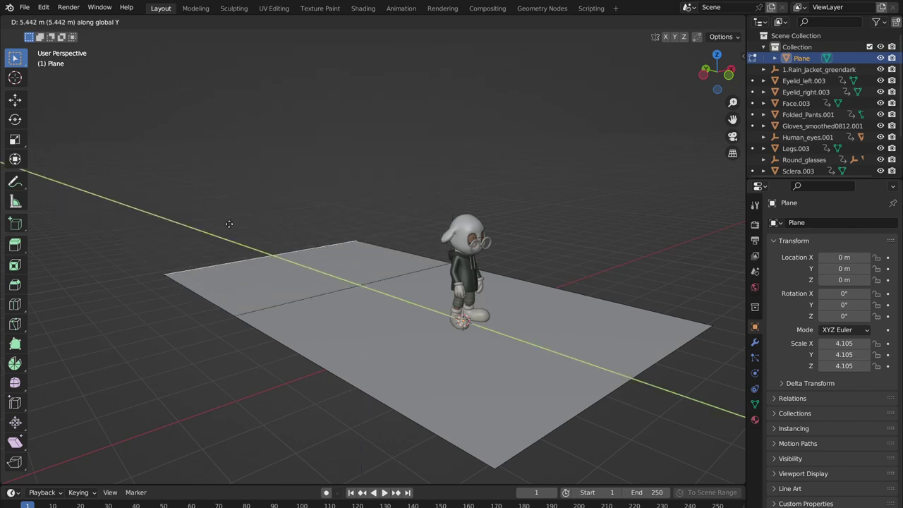
key("x")
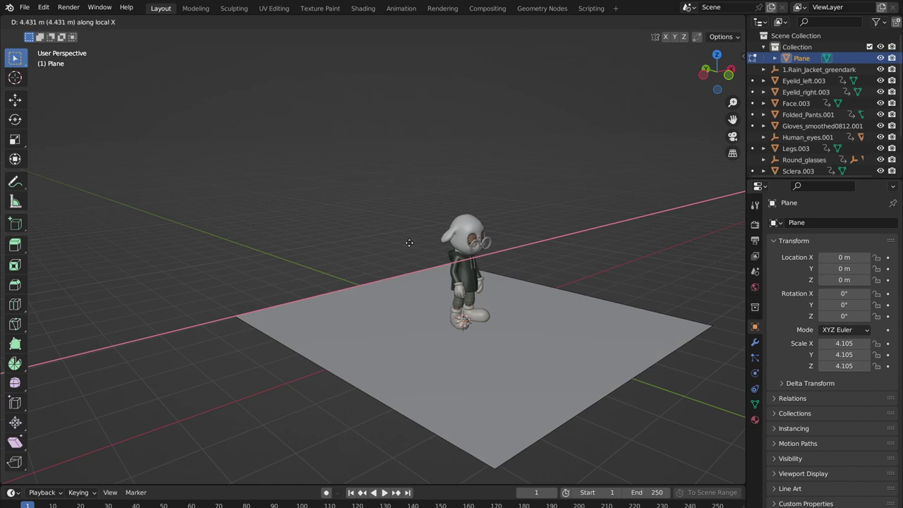
key("z")
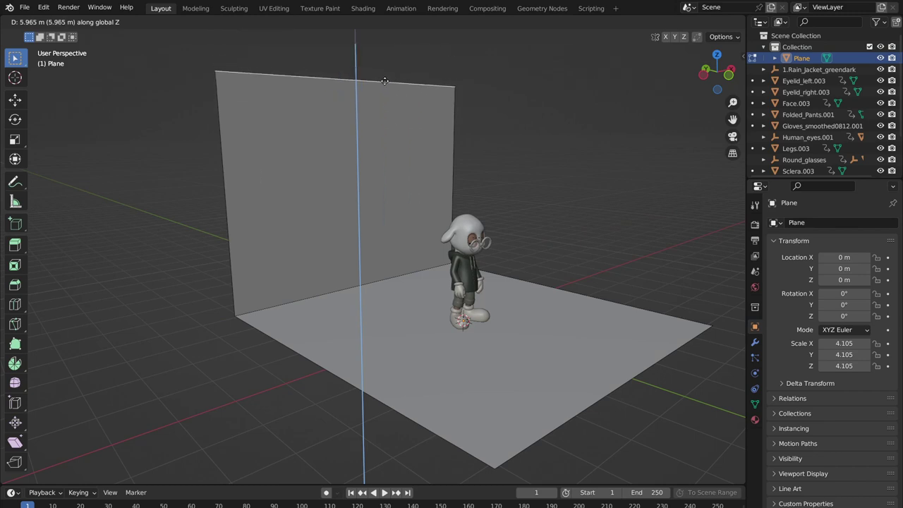
left_click(385, 80)
middle_click_drag(393, 111, 282, 293)
middle_click_drag(341, 291, 377, 255)
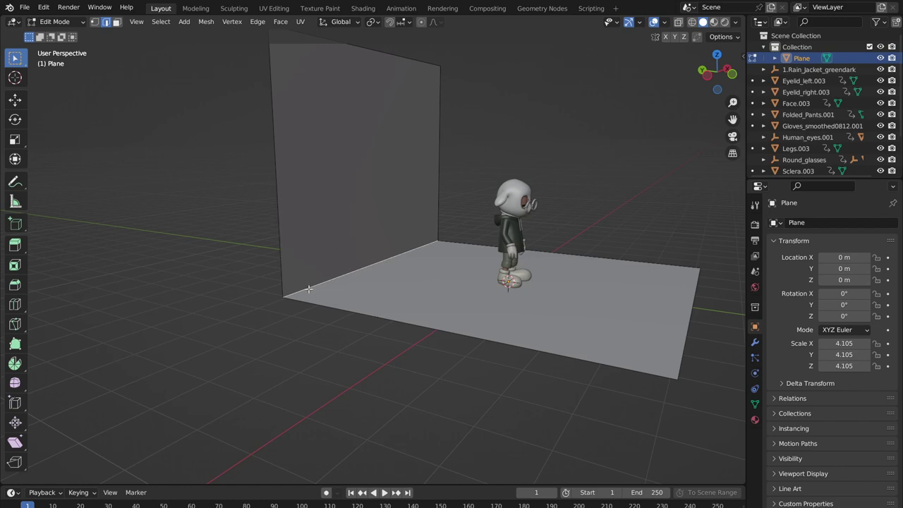
Bevel the wall-floor corner edge with Ctrl+B, scrolling to add several segments
key("ctrl+b")
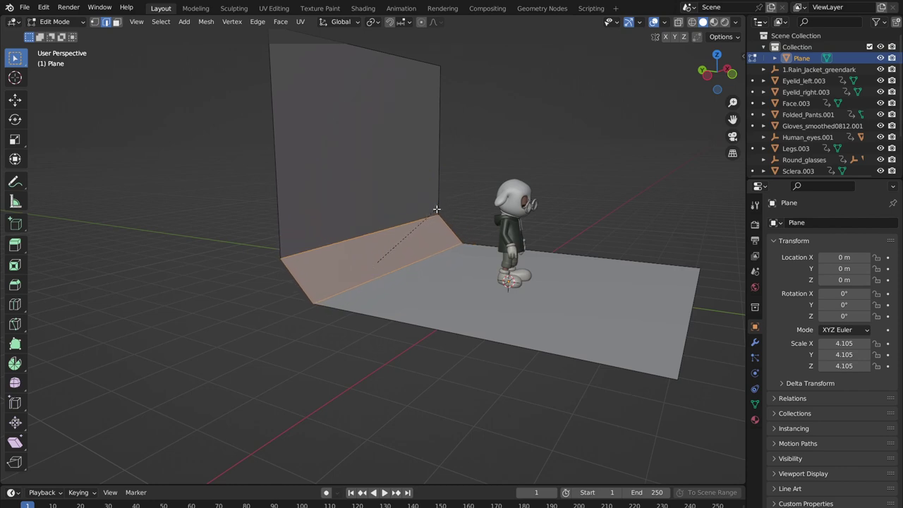
scroll(437, 208, "up", 2)
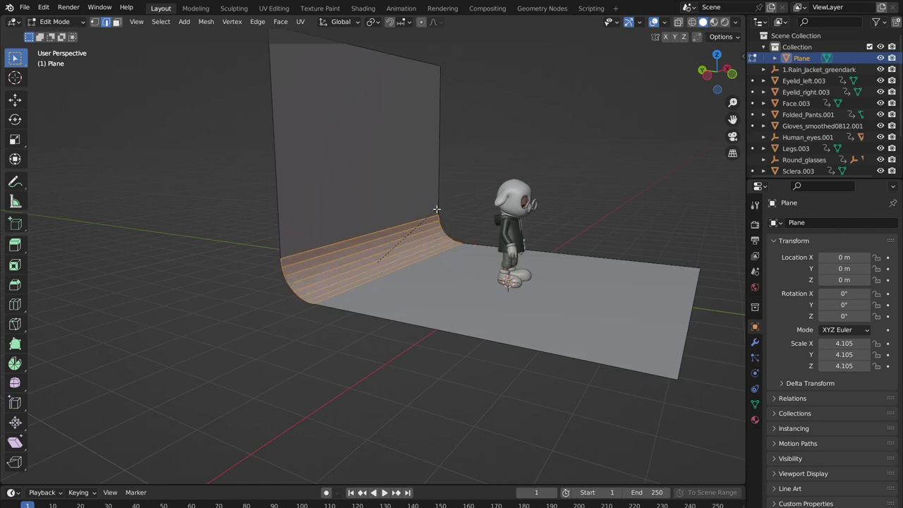
scroll(436, 209, "down", 12)
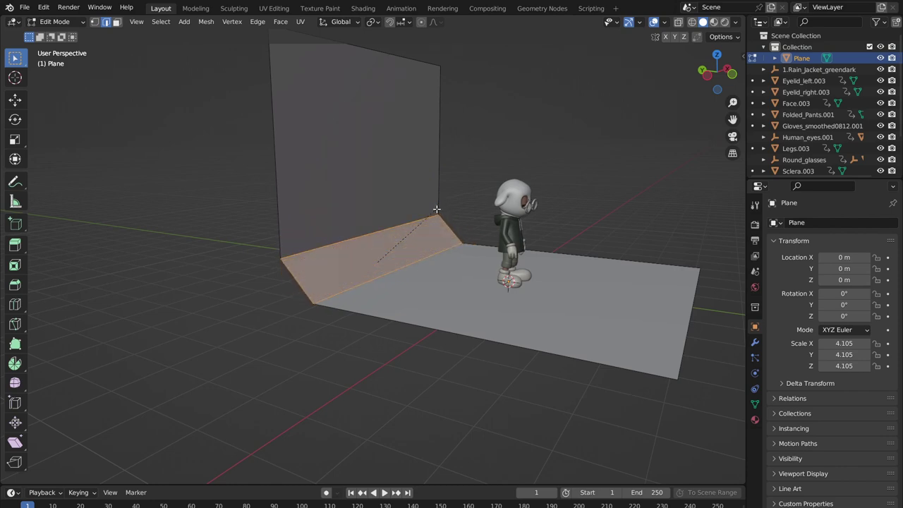
scroll(437, 209, "up", 4)
scroll(436, 209, "down", 3)
scroll(437, 208, "up", 5)
scroll(436, 208, "down", 3)
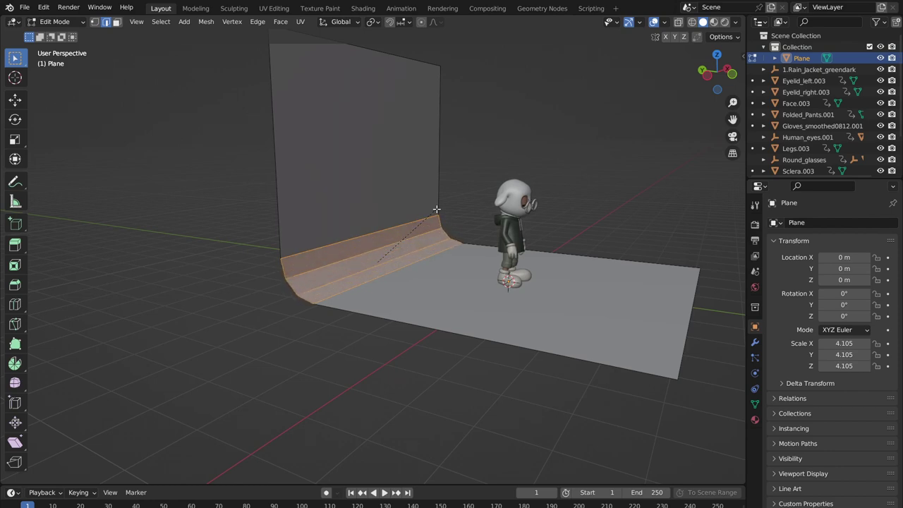
scroll(437, 209, "up", 3)
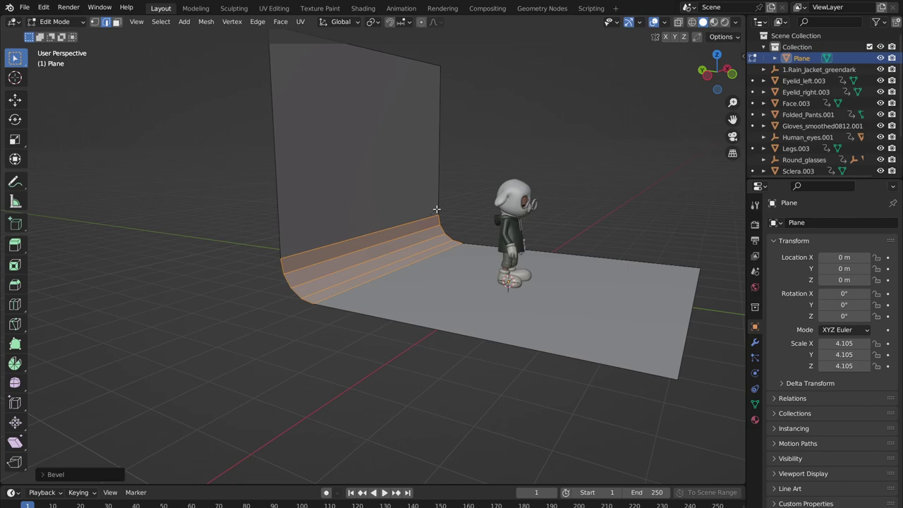
Return to Object Mode and apply Shade Smooth to the backdrop plane
middle_click_drag(458, 169, 278, 201)
key("Tab")
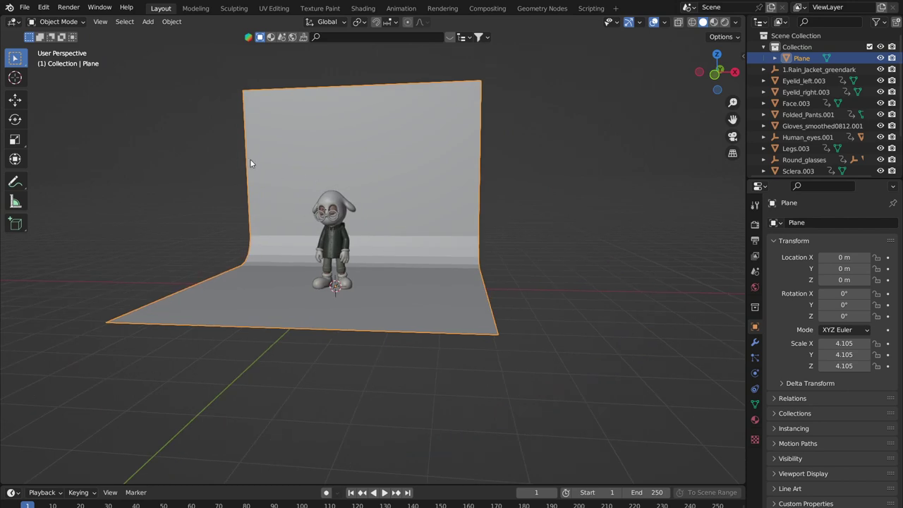
middle_click_drag(252, 162, 266, 200)
right_click(266, 200)
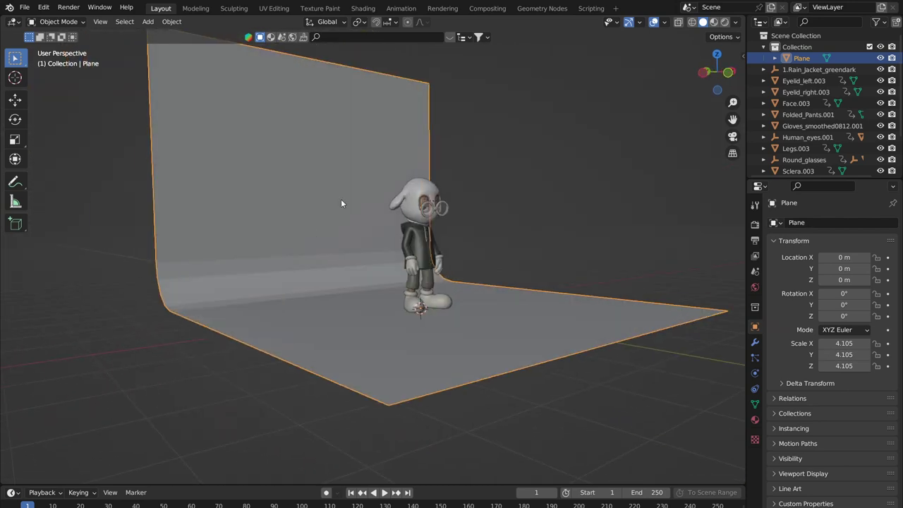
right_click(281, 190)
left_click(240, 194)
Orbit and zoom around the smoothed backdrop and character to inspect them
middle_click_drag(370, 208, 336, 225)
middle_click_drag(249, 227, 365, 321)
scroll(364, 288, "up", 5)
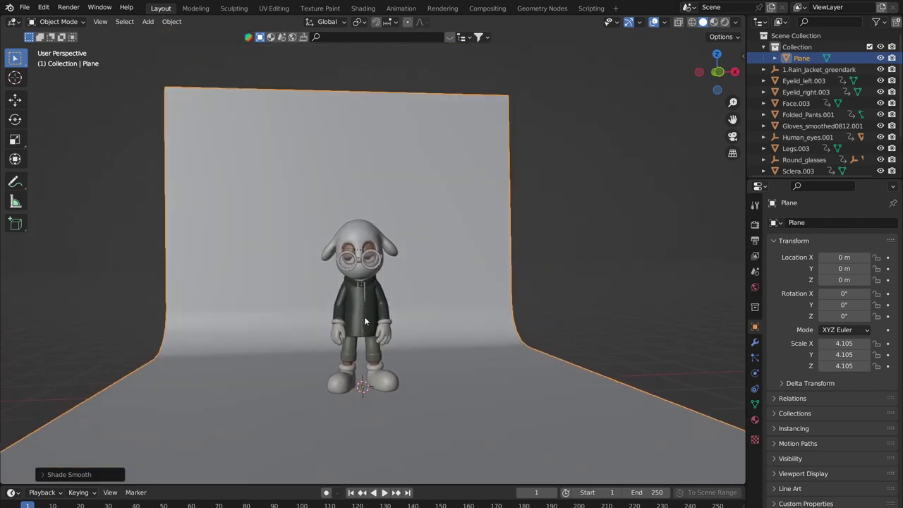
middle_click_drag(224, 266, 398, 268)
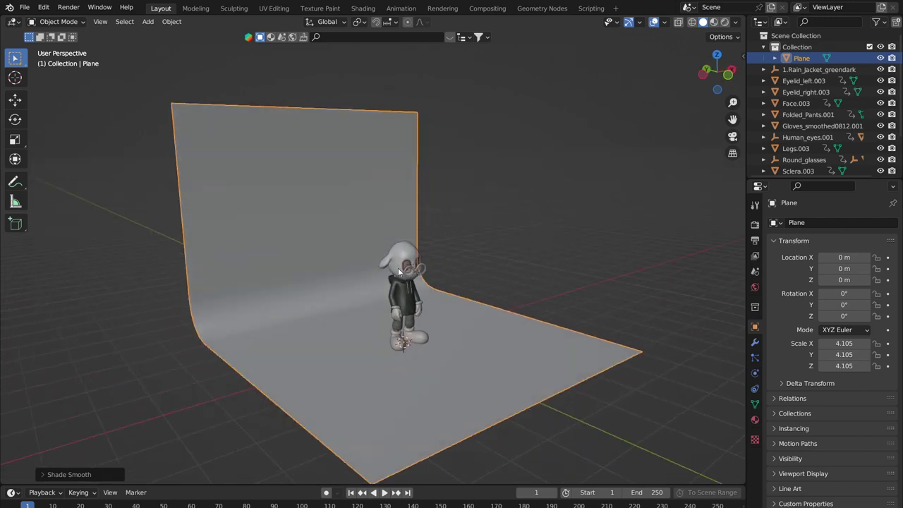
mouse_move(453, 266)
middle_mouse_down()
mouse_move(422, 266)
mouse_move(441, 272)
middle_mouse_up()
scroll(442, 272, "up", 1)
scroll(442, 272, "down", 3)
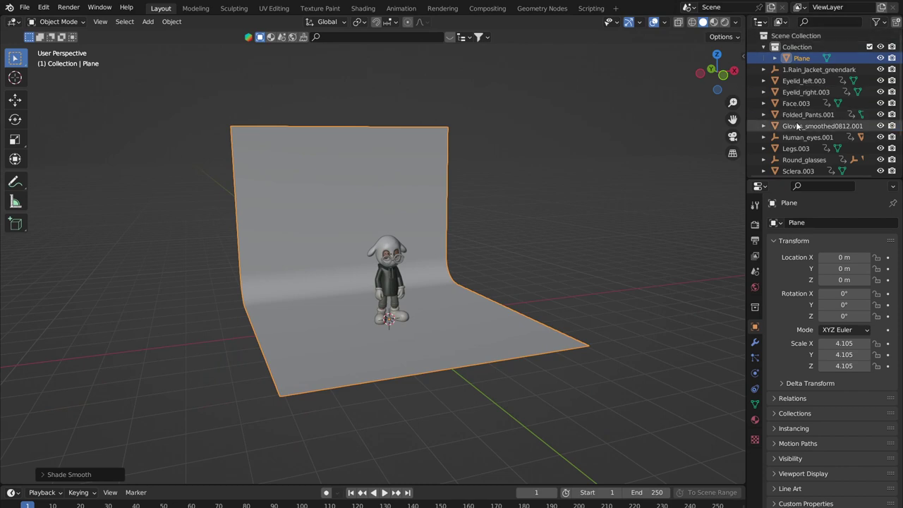
scroll(800, 60, "down", 3)
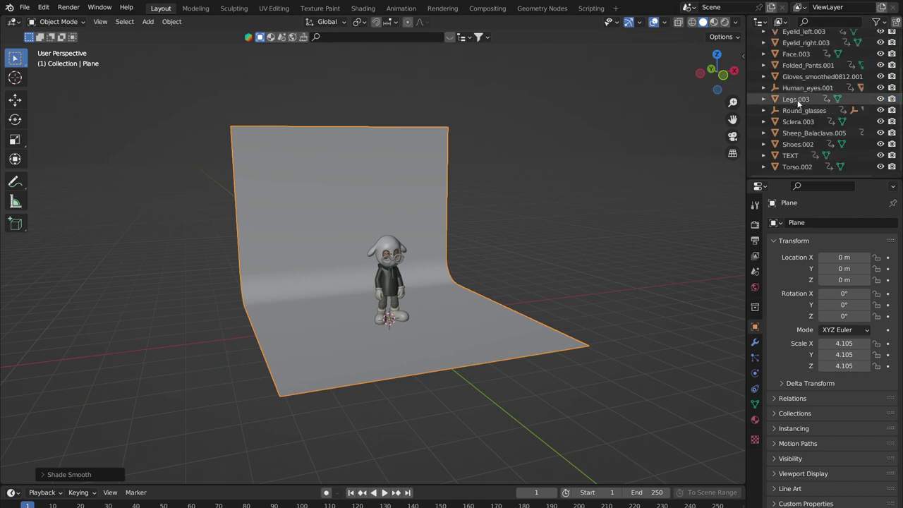
scroll(799, 53, "up", 3)
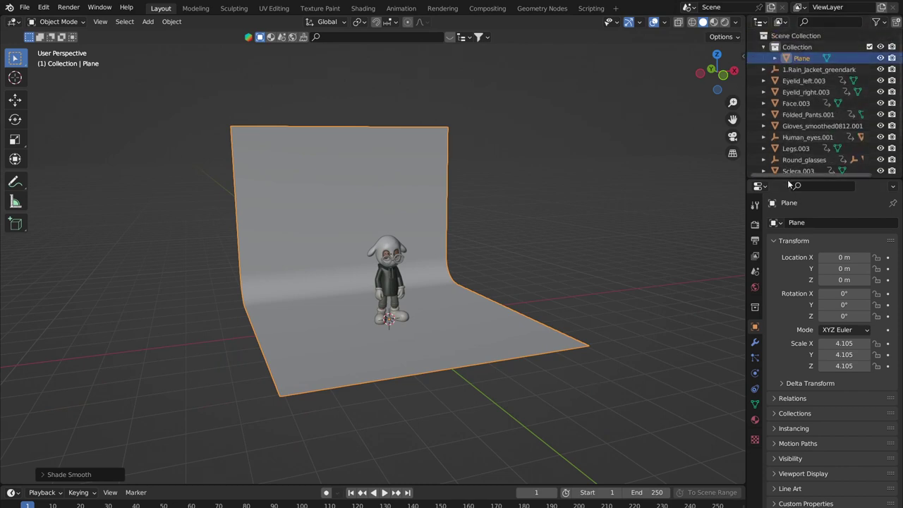
Enlarge the outliner and select parts 1.Rain_Jacket_greendark through Torso.002
left_click_drag(776, 178, 794, 256)
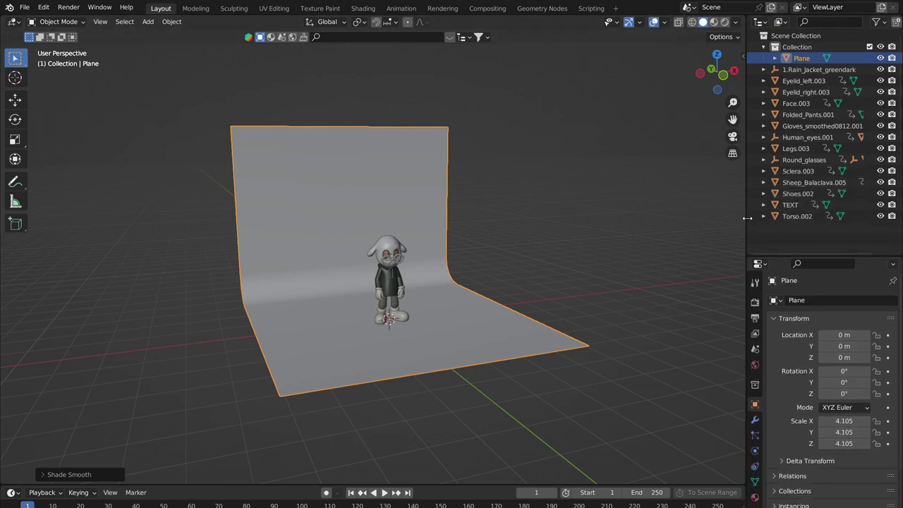
left_click_drag(745, 220, 669, 226)
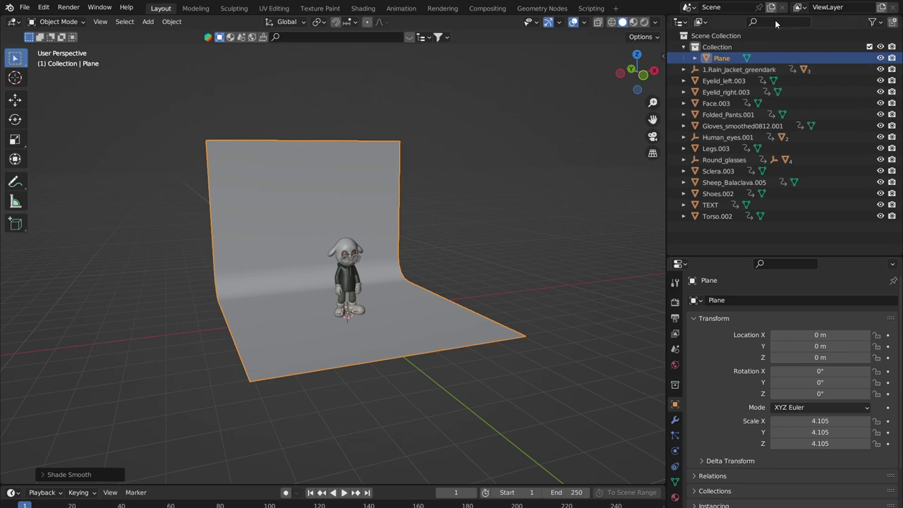
left_click(728, 70)
left_click(717, 216, "shift")
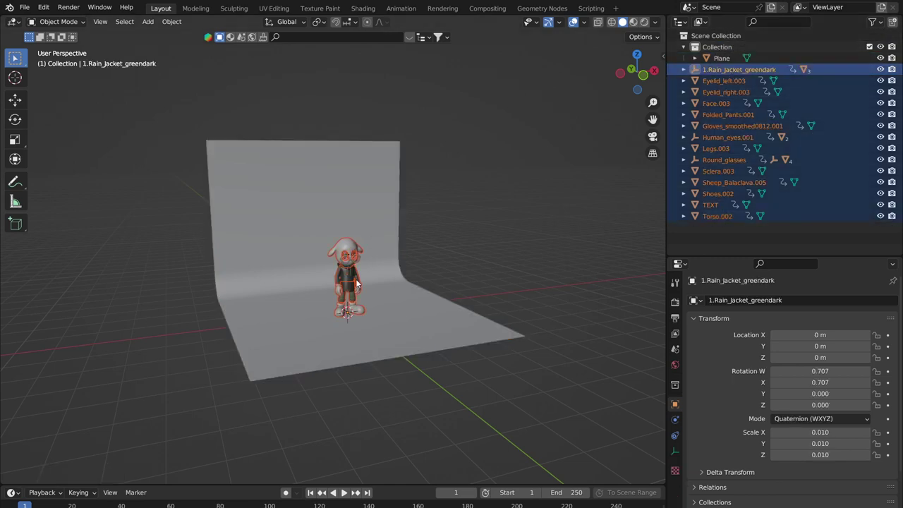
Orbit around the scene, then reselect 1.Rain_Jacket_greendark through Torso.002
scroll(356, 278, "up", 6)
scroll(348, 283, "down", 5)
middle_click_drag(349, 283, 423, 247)
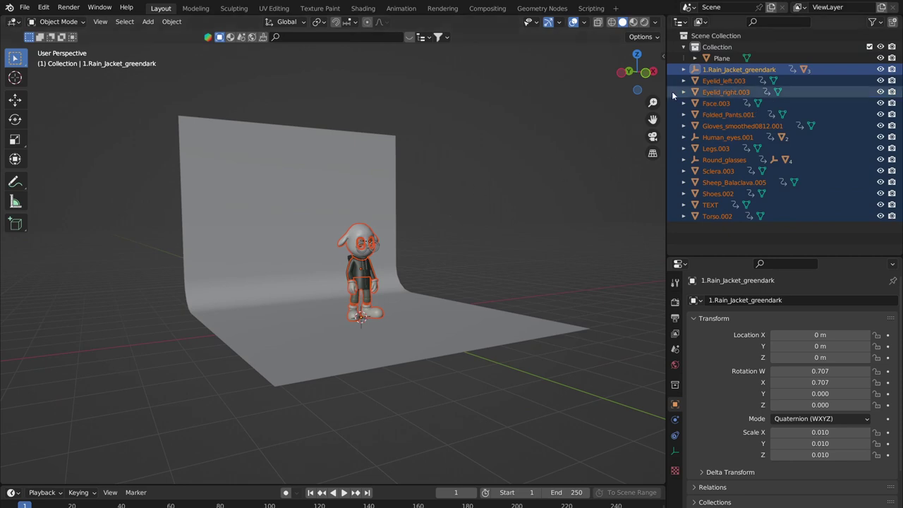
middle_click_drag(439, 215, 449, 224)
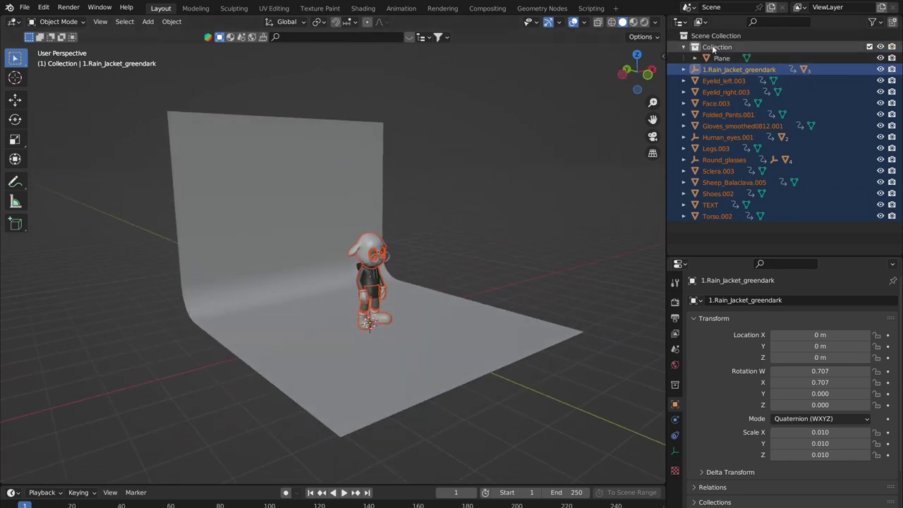
middle_click_drag(572, 181, 419, 224)
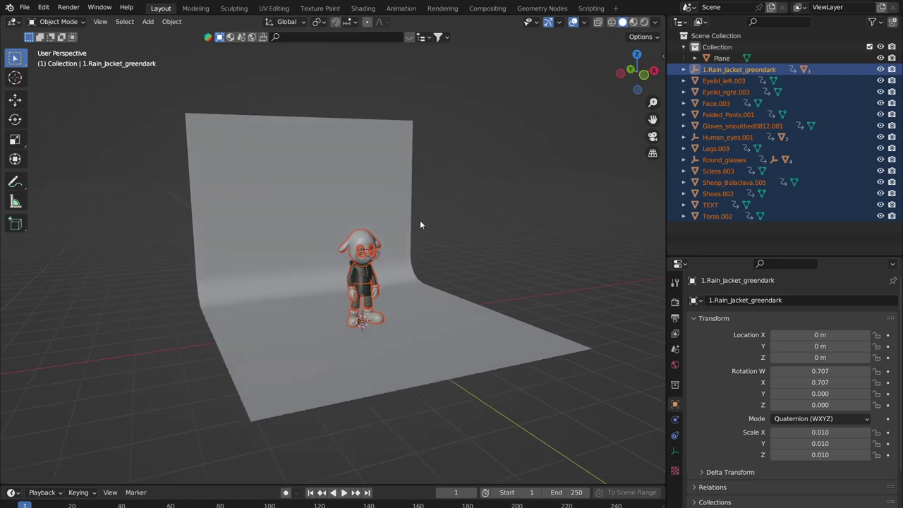
scroll(420, 220, "up", 3)
middle_click_drag(467, 238, 419, 214, "shift")
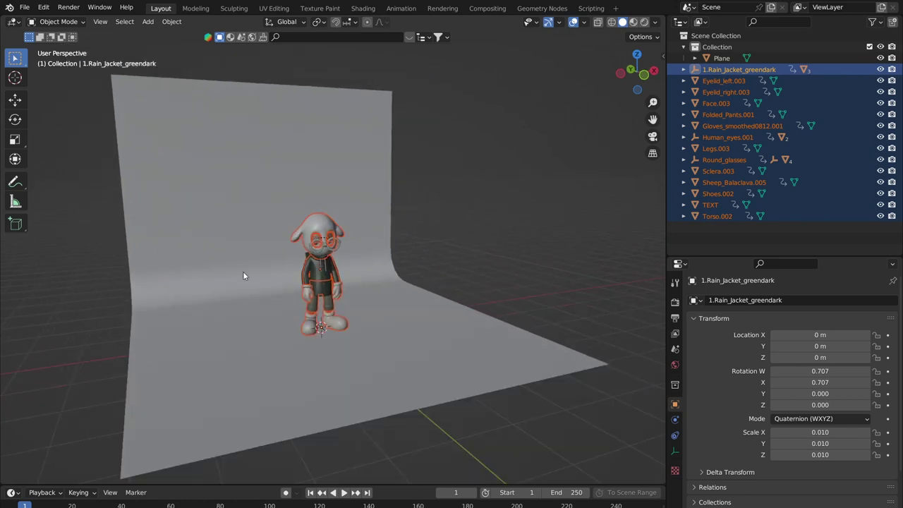
middle_click_drag(295, 276, 323, 284)
scroll(322, 285, "up", 4)
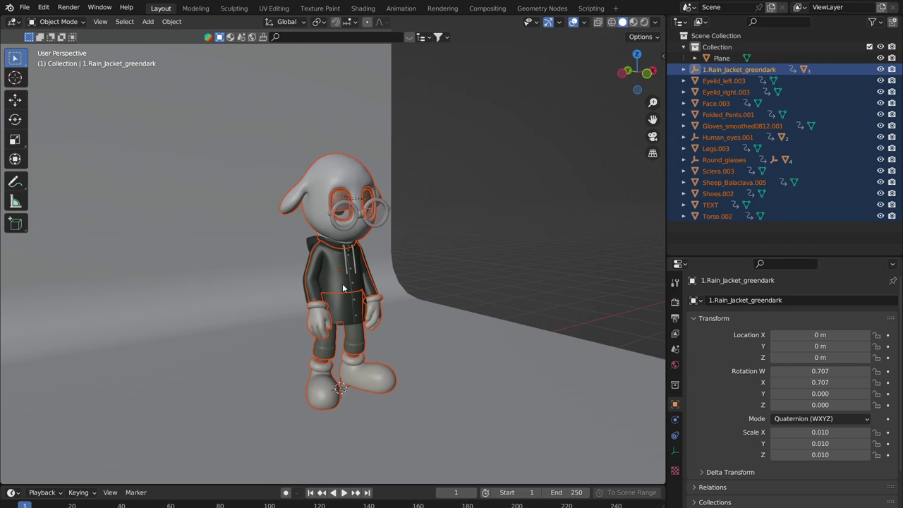
scroll(401, 232, "down", 2)
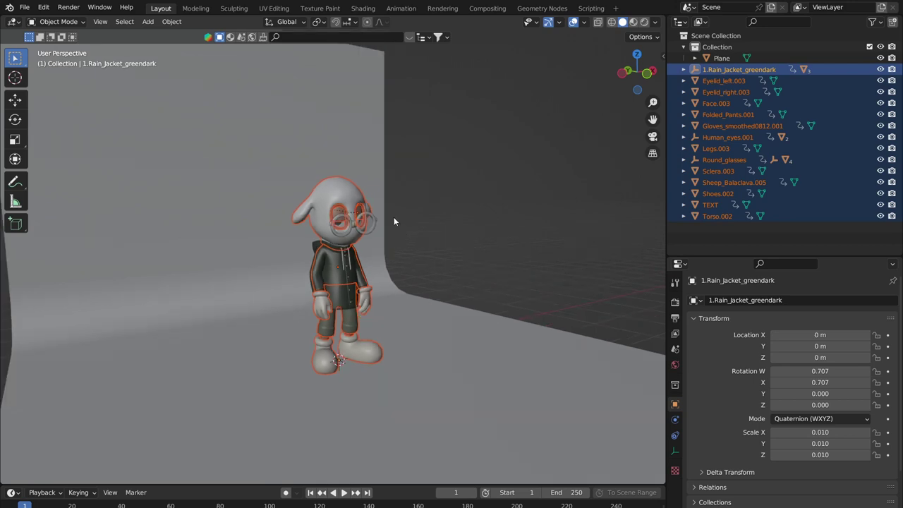
scroll(370, 208, "down", 2)
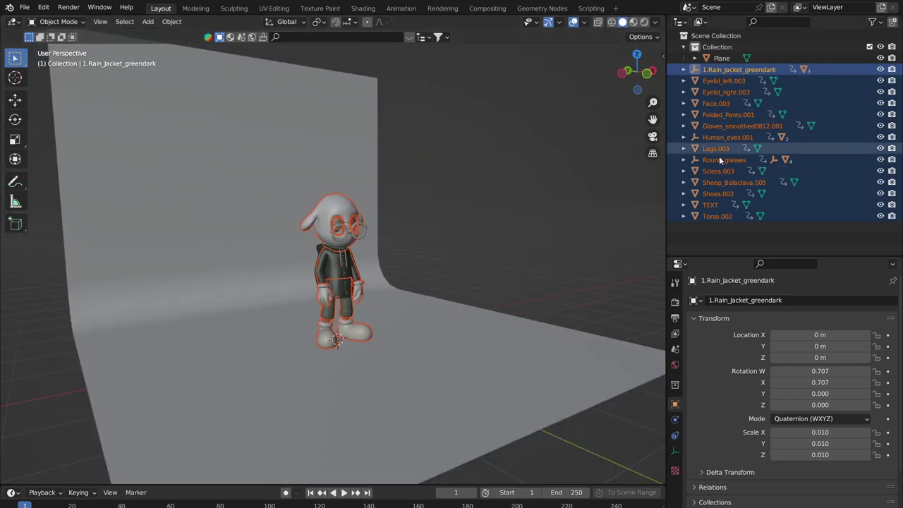
left_click(832, 69)
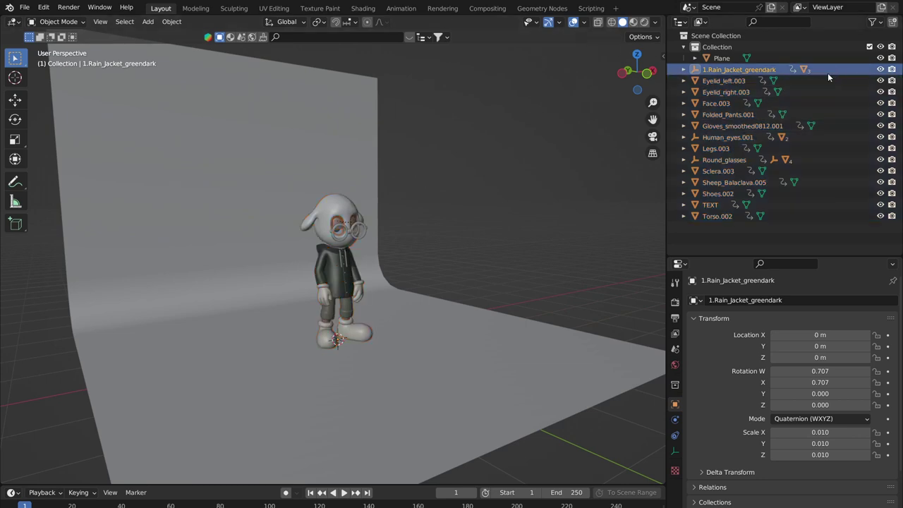
left_click(785, 215, "shift")
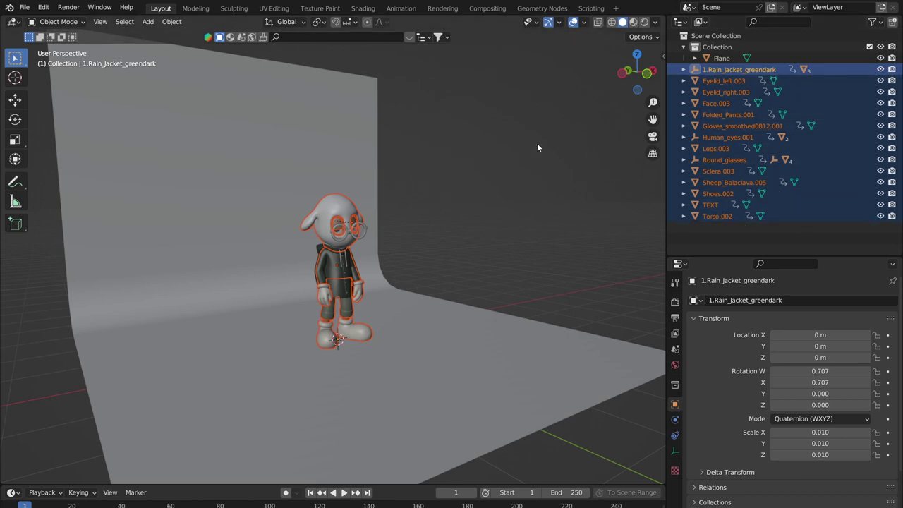
Move the selected character parts into a new collection named LOST
key("m")
key("m")
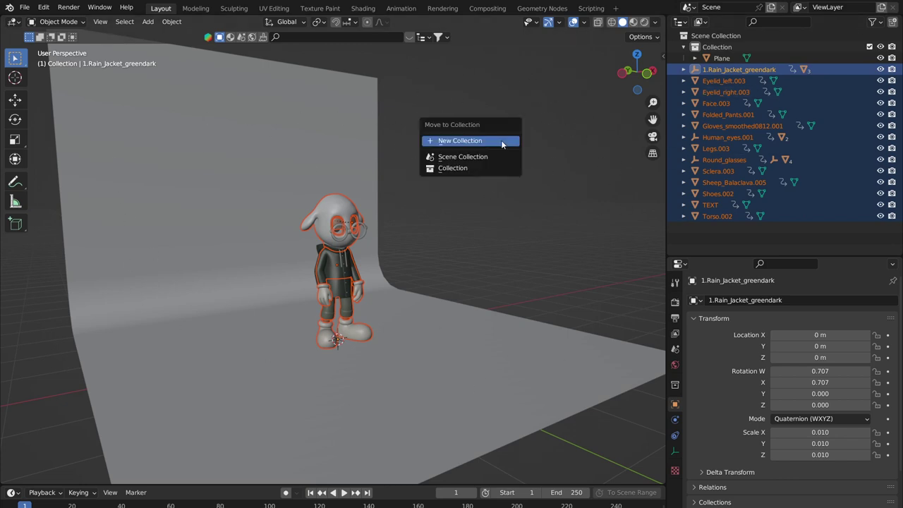
key("Escape")
key("m")
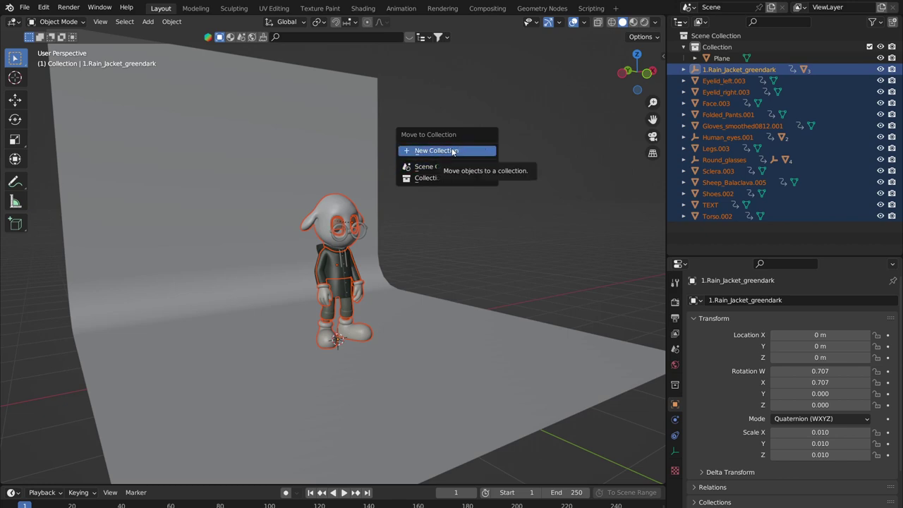
left_click(453, 151)
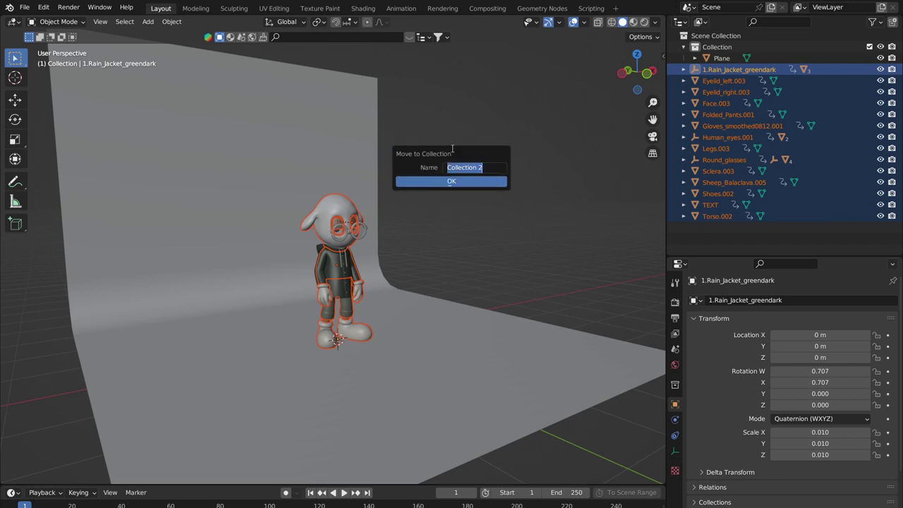
type("LOST")
left_click(432, 181)
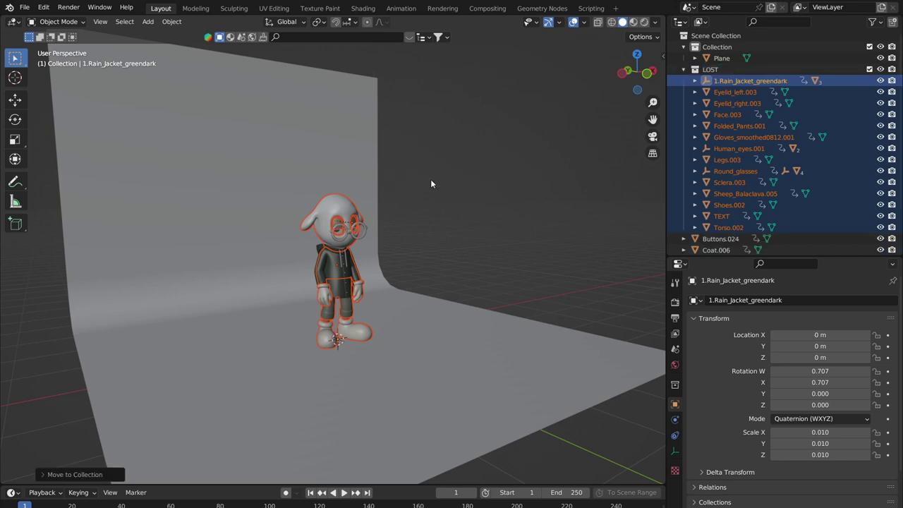
left_click(684, 69)
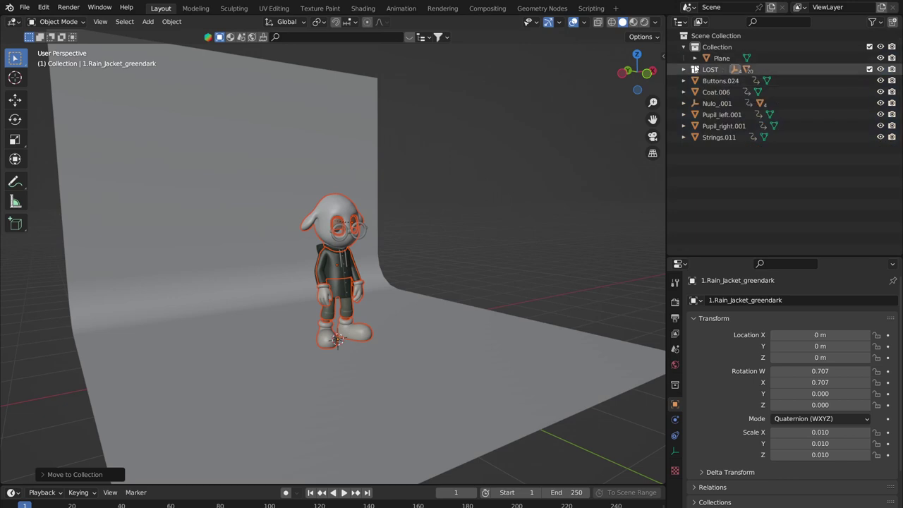
Move Buttons.024 through Strings.011 into LOST, then select Endpieces through Toroide
left_click(714, 81)
left_click(711, 137, "shift")
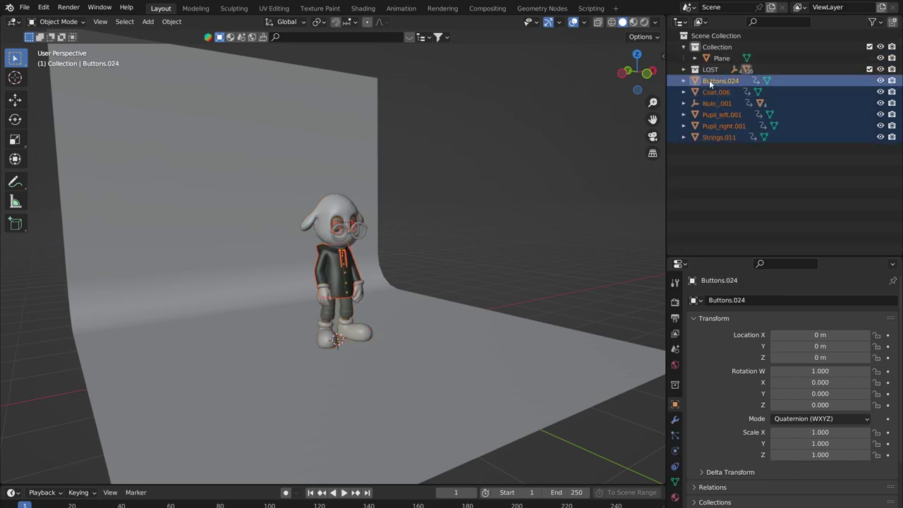
left_click_drag(709, 80, 717, 71)
left_click(716, 80)
left_click(713, 115, "shift")
left_click(684, 69)
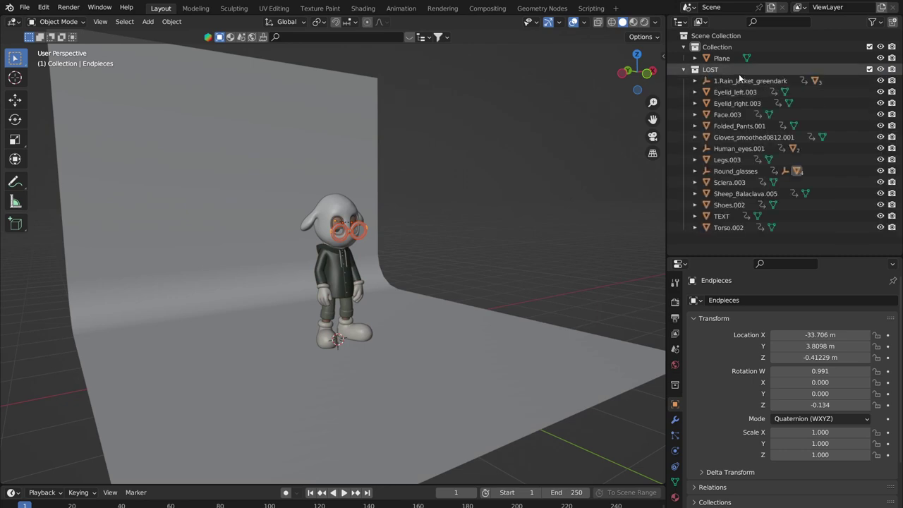
Select every object in the LOST collection, leaving the character in place
left_click(738, 74)
right_click(738, 74)
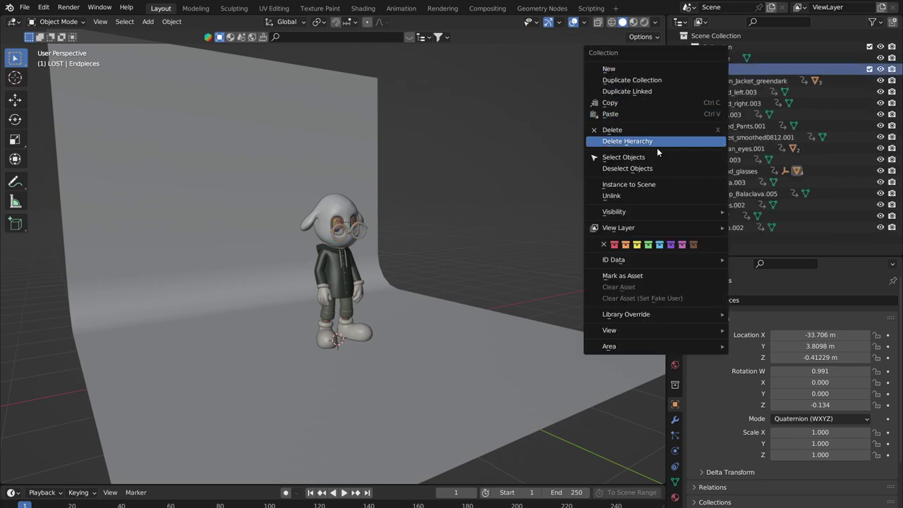
left_click(624, 157)
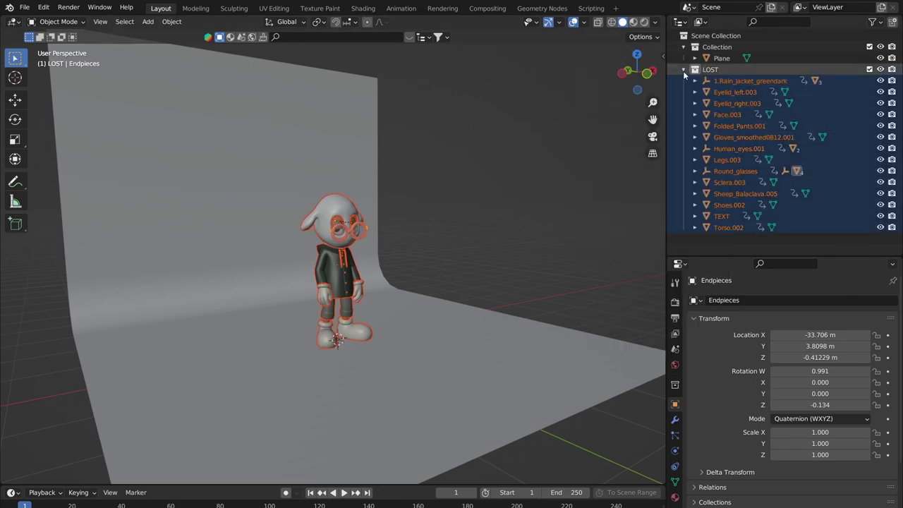
left_click(683, 70)
key("g")
key("Escape")
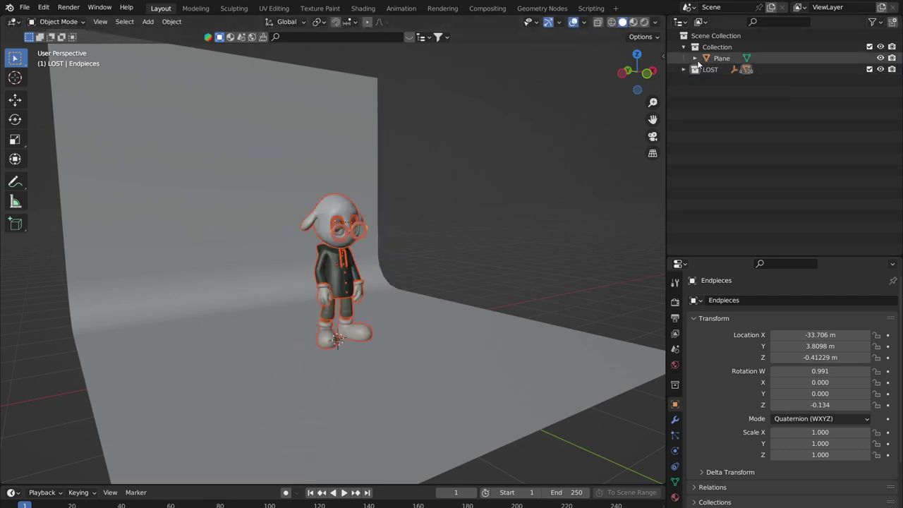
Select the backdrop Plane and rename its collection to Other
left_click(695, 58)
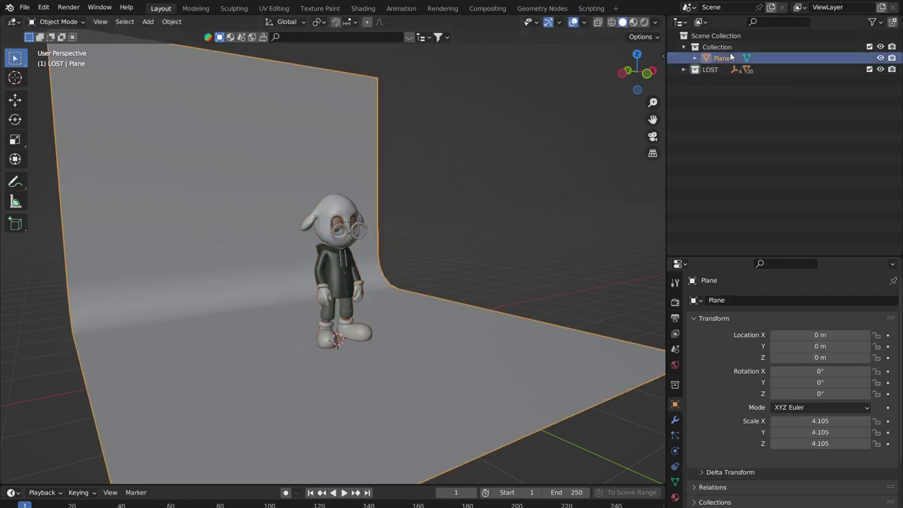
middle_click_drag(325, 169, 445, 180)
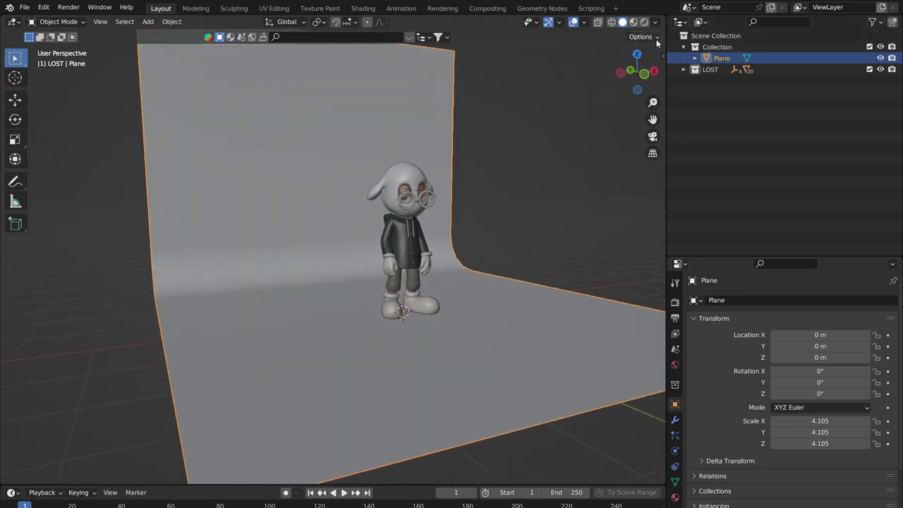
double_click(722, 46)
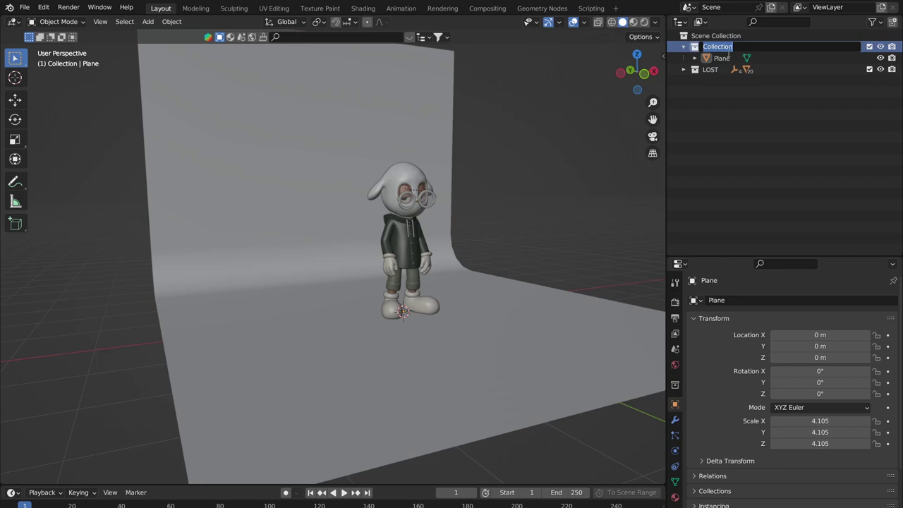
type("oTHER")
key("Return")
double_click(721, 47)
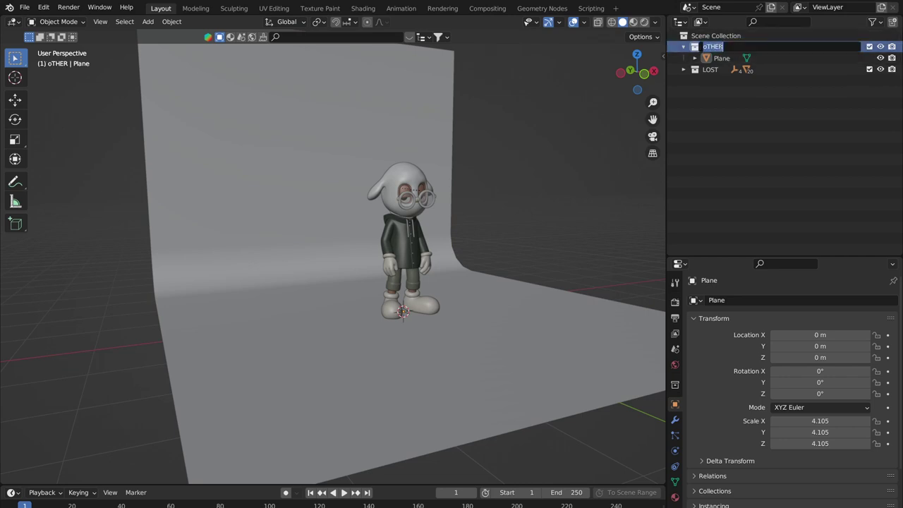
type("Other")
key("Return")
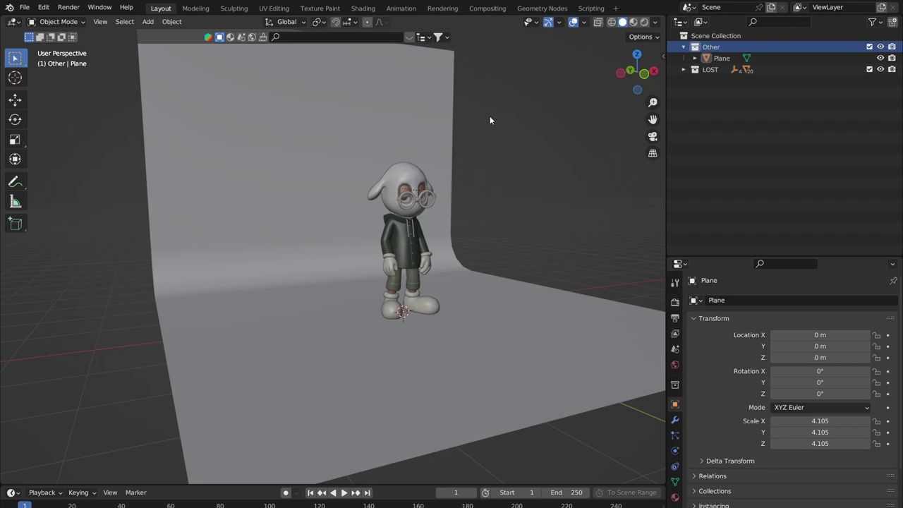
Orbit to a frontal view and zoom in on the character before the curved backdrop
middle_click_drag(489, 147, 547, 156)
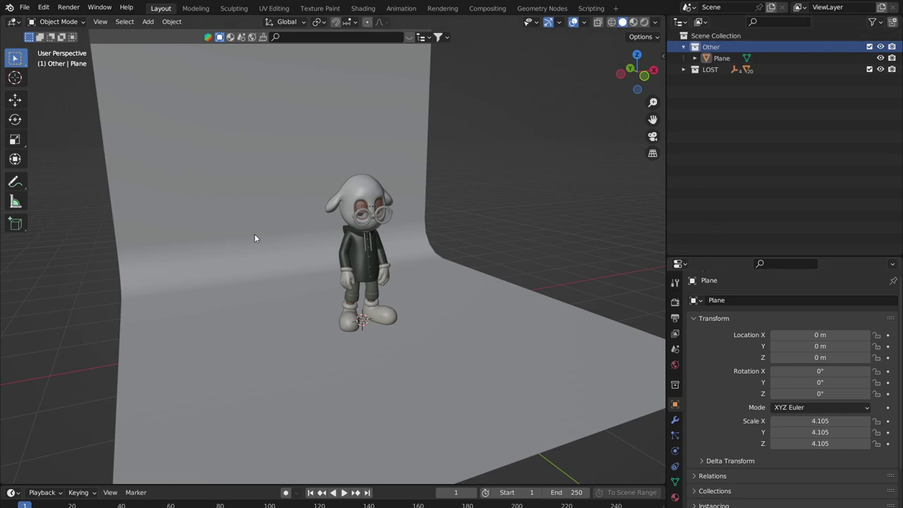
mouse_move(353, 266)
middle_mouse_down()
mouse_move(331, 274)
mouse_move(373, 268)
mouse_move(322, 277)
mouse_move(377, 284)
mouse_move(345, 278)
middle_mouse_up()
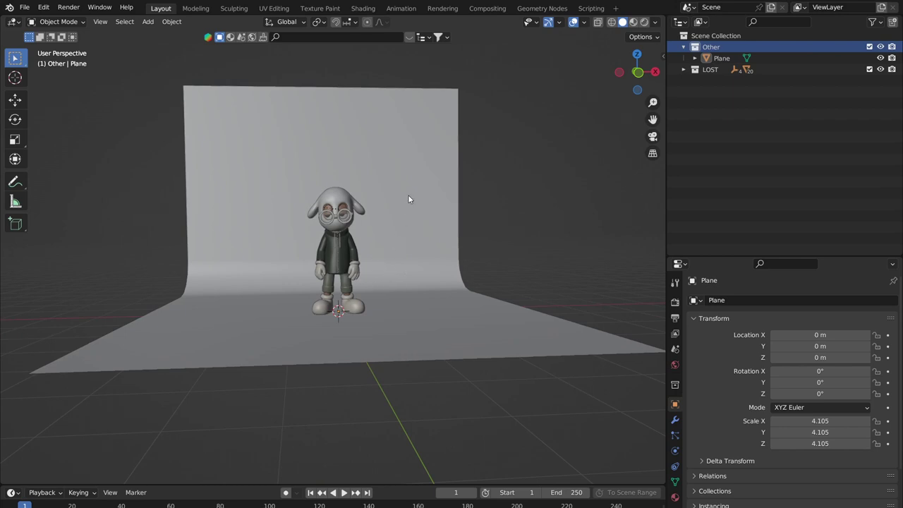
middle_click_drag(372, 174, 371, 202)
scroll(390, 232, "up", 5)
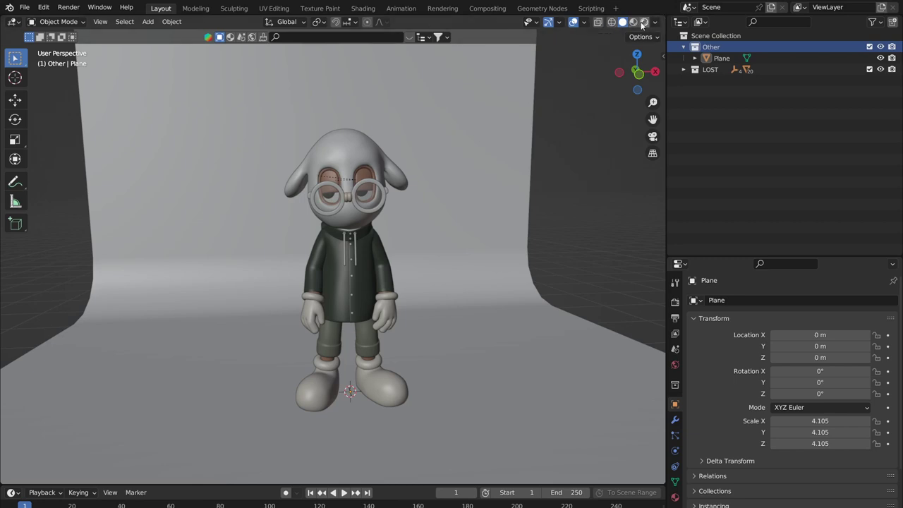
Compare Wireframe, Solid and Material Preview shading, finishing on Rendered viewport shading
left_click(612, 22)
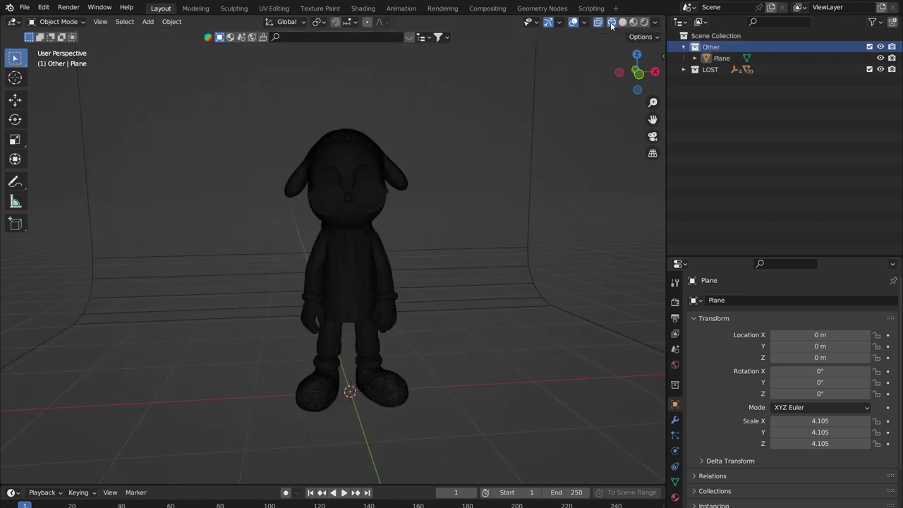
left_click(623, 23)
left_click(610, 24)
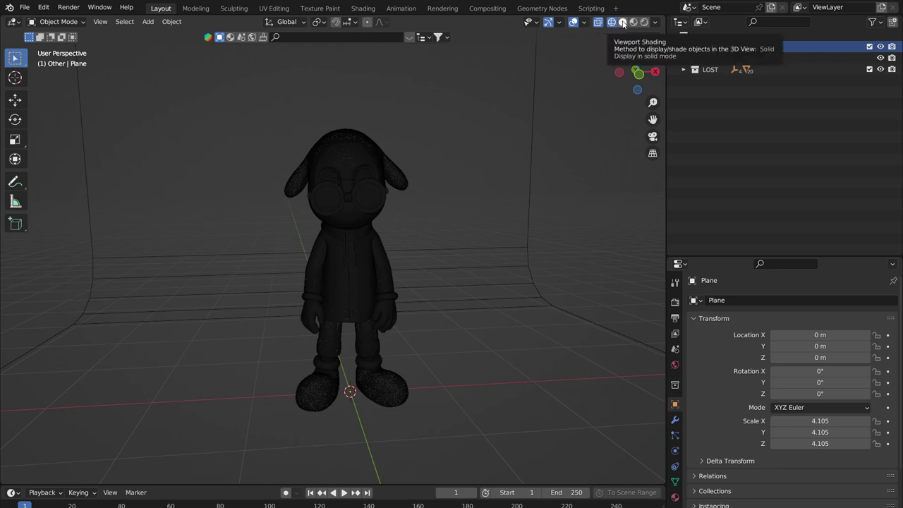
left_click(623, 23)
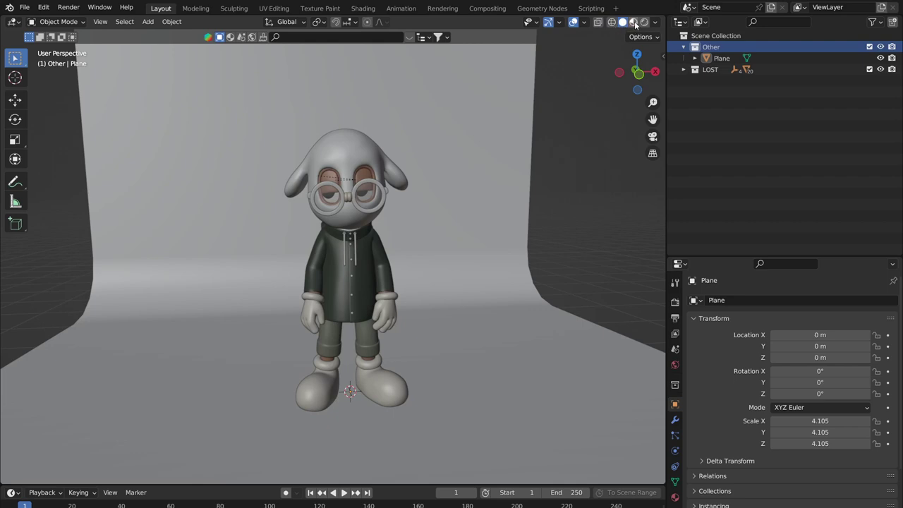
left_click(634, 24)
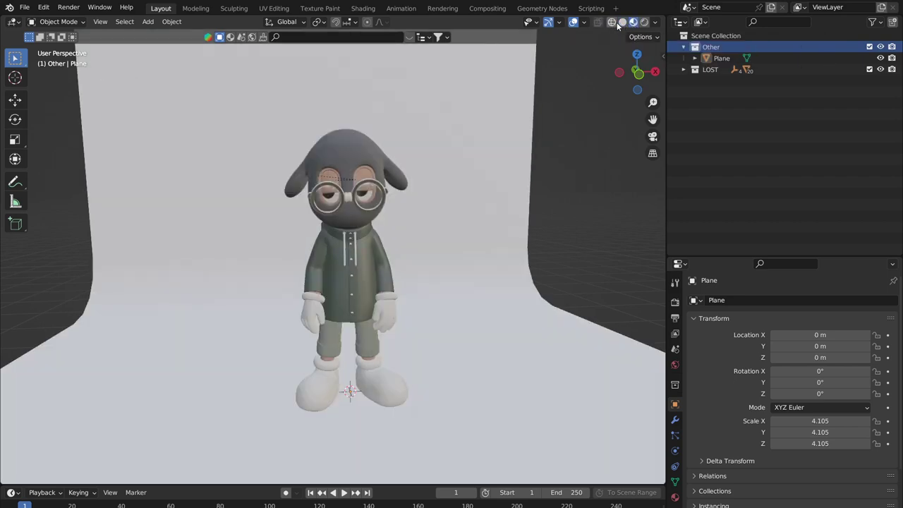
left_click(644, 22)
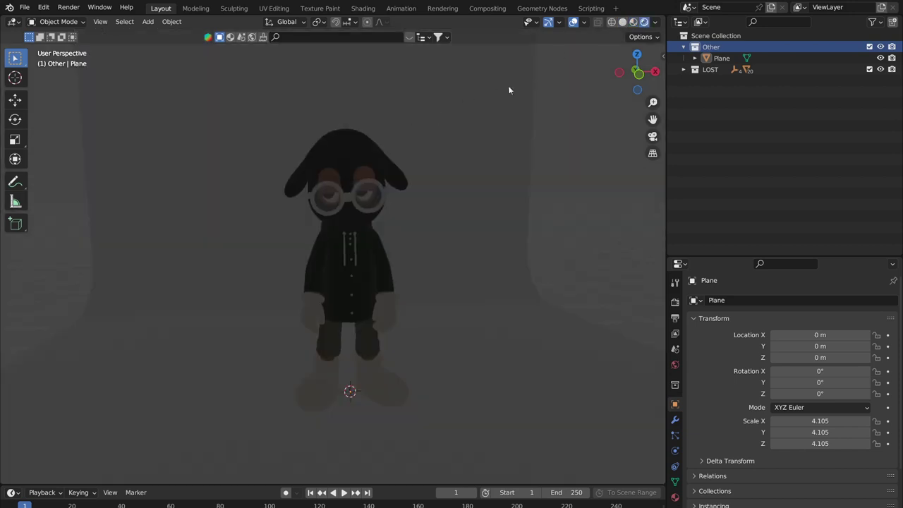
Uncheck Scene Lights and Scene World so the built-in studio HDRI lights the preview
left_click(655, 22)
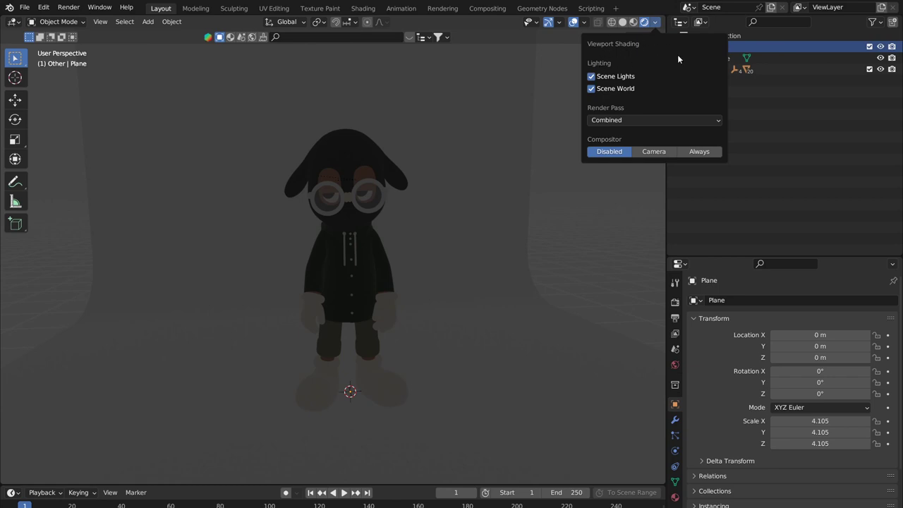
left_click(591, 76)
left_click(591, 88)
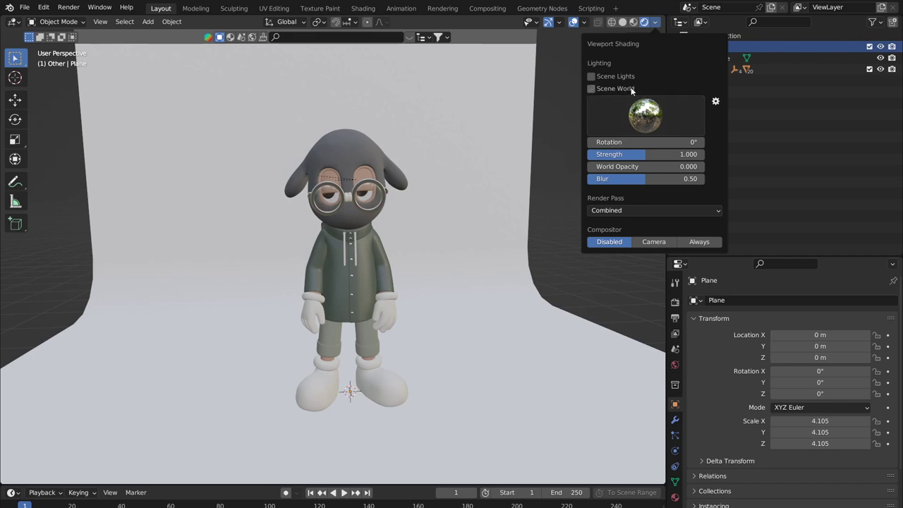
left_click(597, 88)
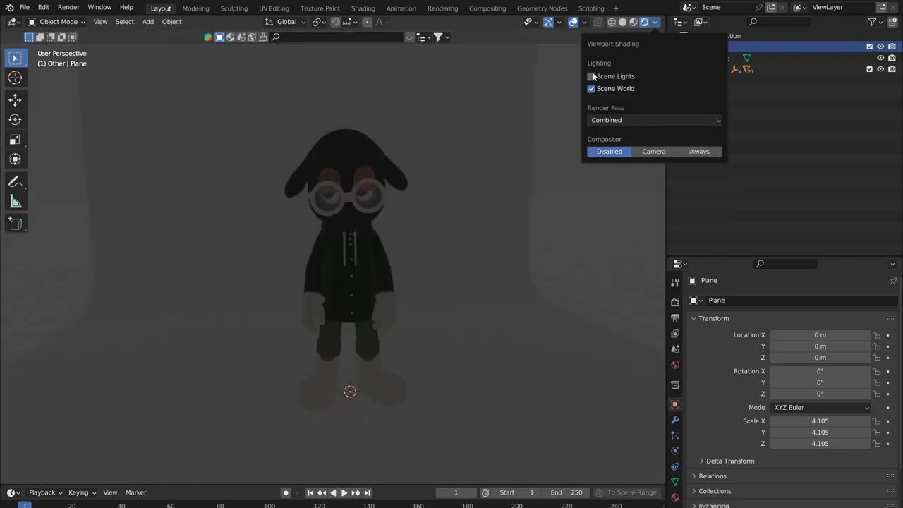
left_click(591, 87)
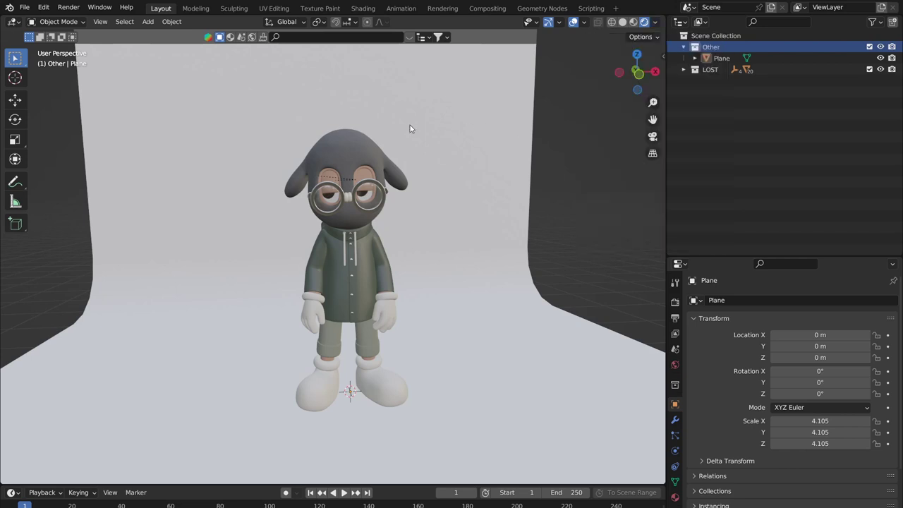
Reopen the Viewport Shading popover to show the HDRI rotation, strength, opacity and blur settings
left_click(655, 22)
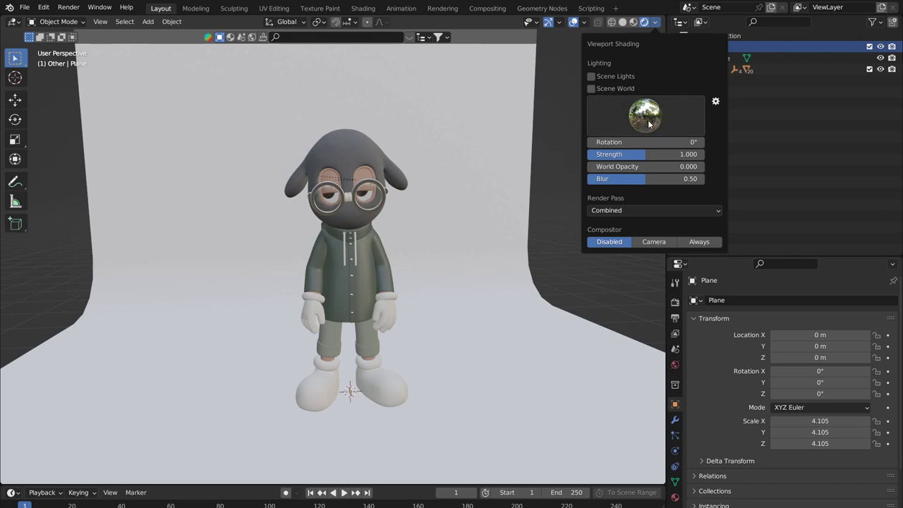
Re-enable Scene World lighting in the preview and enlarge the Properties editor upward
left_click(611, 89)
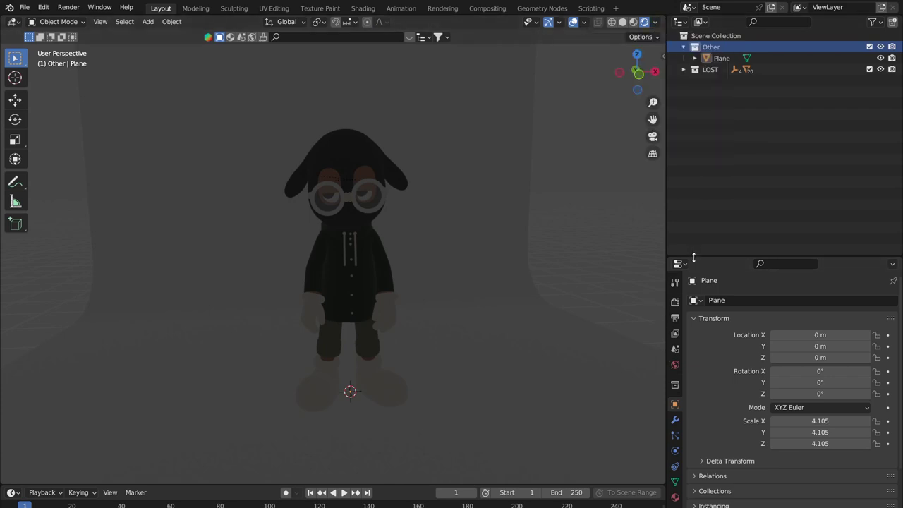
left_click_drag(693, 258, 703, 109)
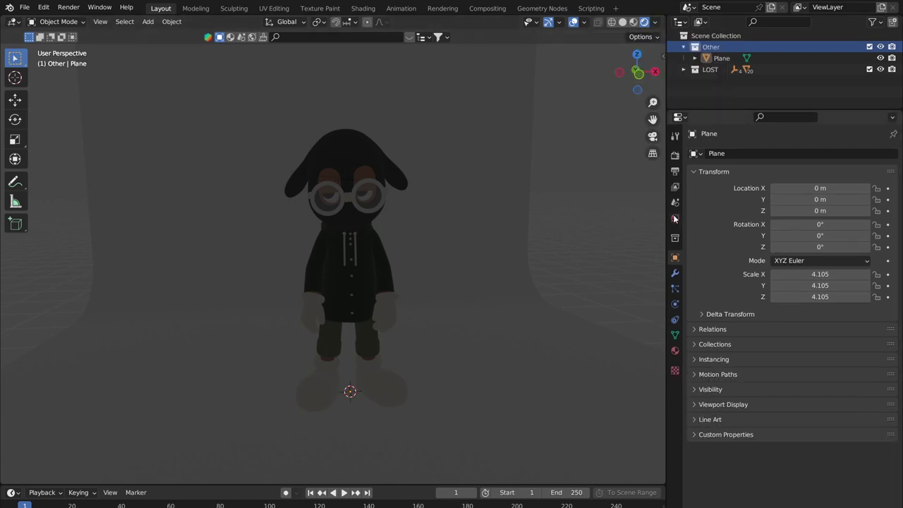
left_click(655, 21)
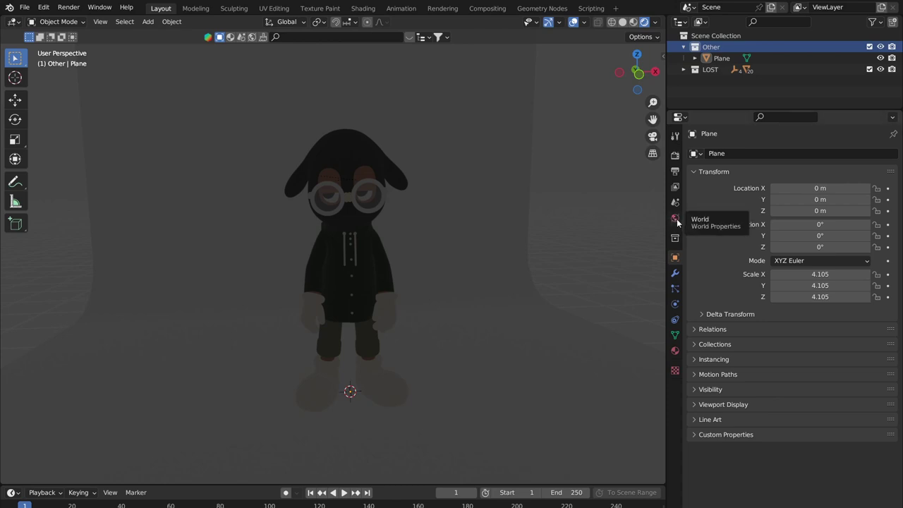
In World properties, set the background colour to a very dark blue-grey (value about 0.06)
left_click(676, 219)
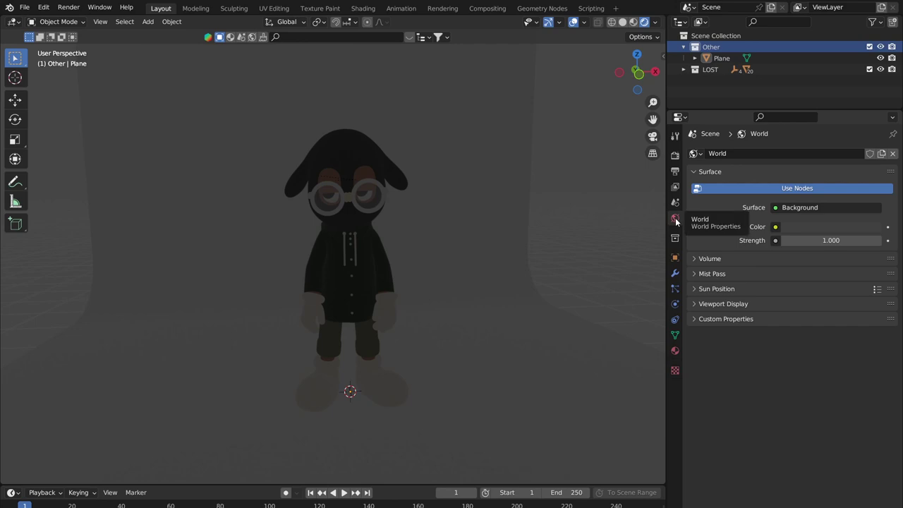
left_click(694, 258)
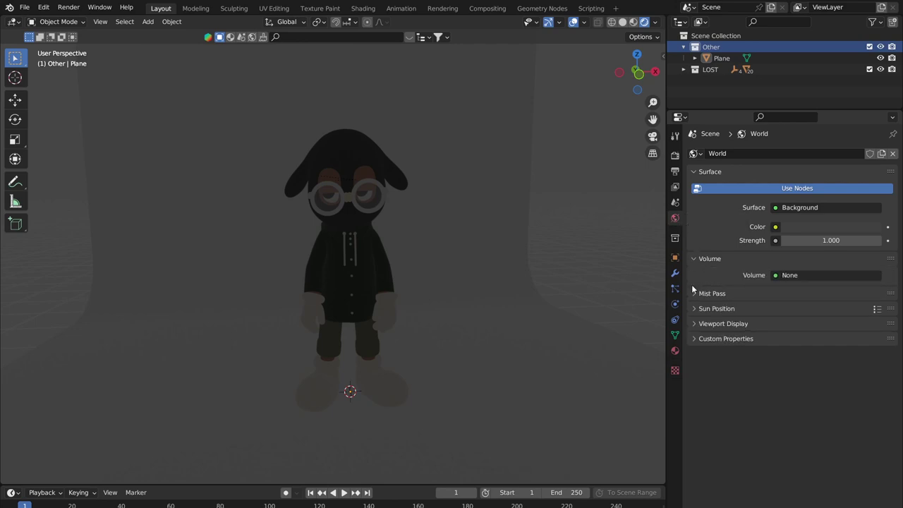
left_click(693, 293)
left_click(694, 294)
left_click(695, 258)
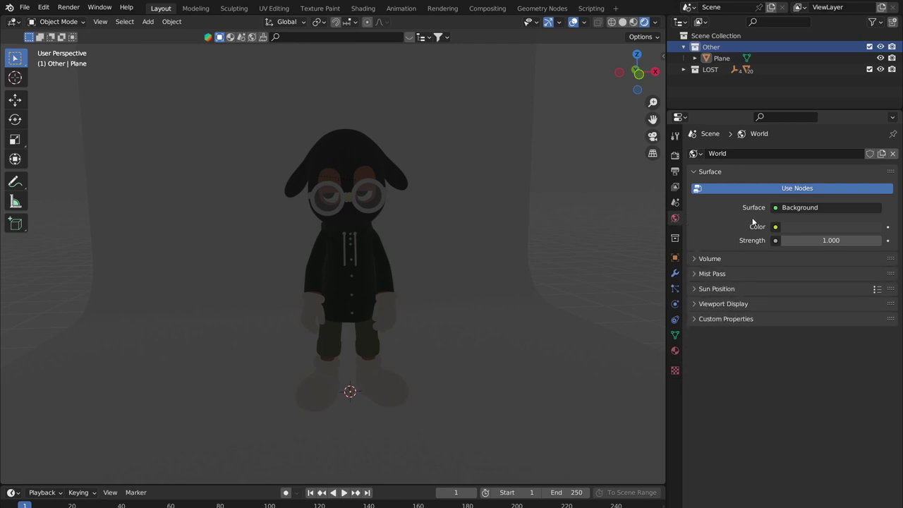
left_click(803, 227)
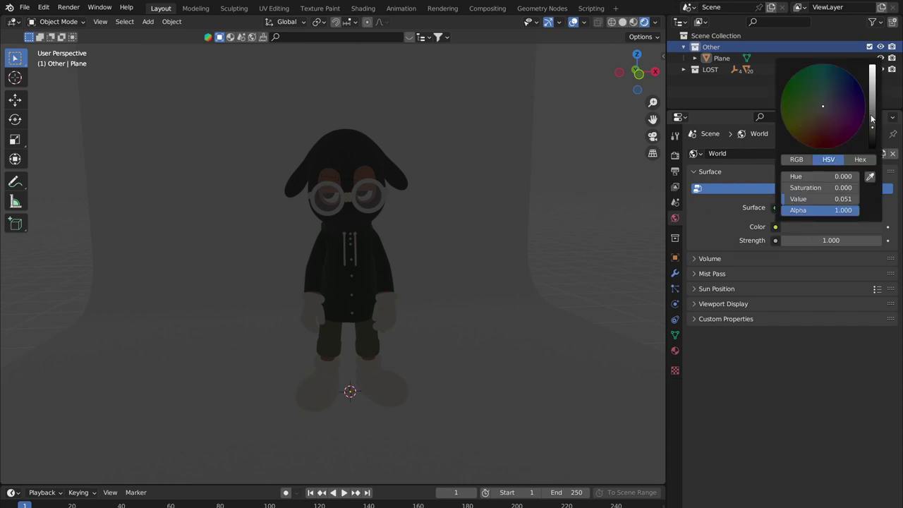
left_click_drag(872, 118, 872, 147)
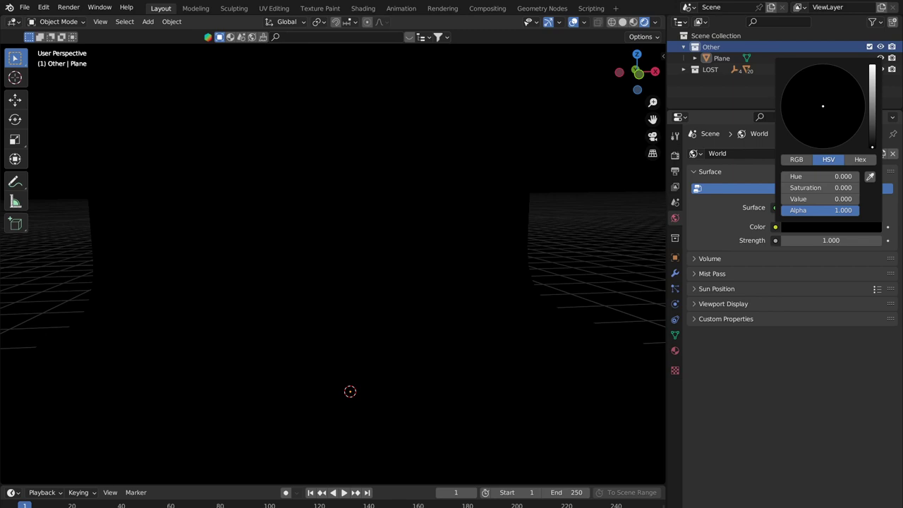
left_click_drag(872, 146, 872, 67)
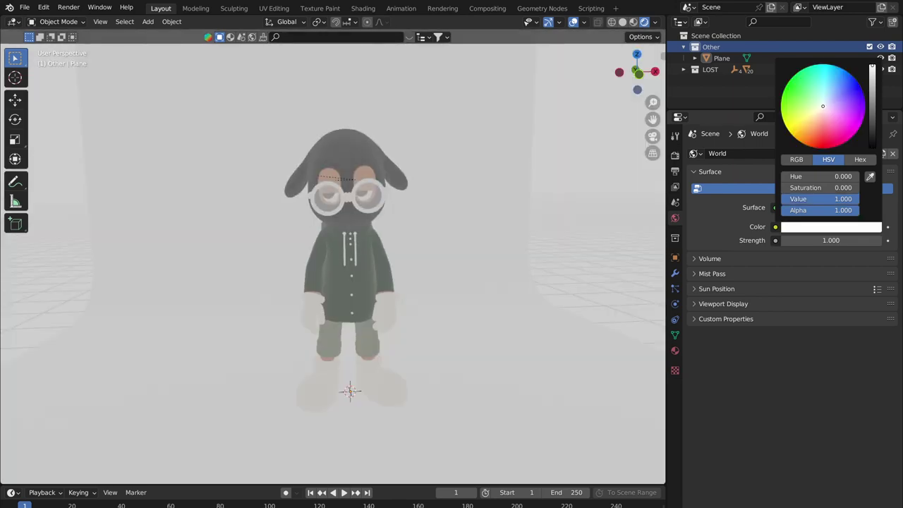
left_click_drag(872, 67, 872, 126)
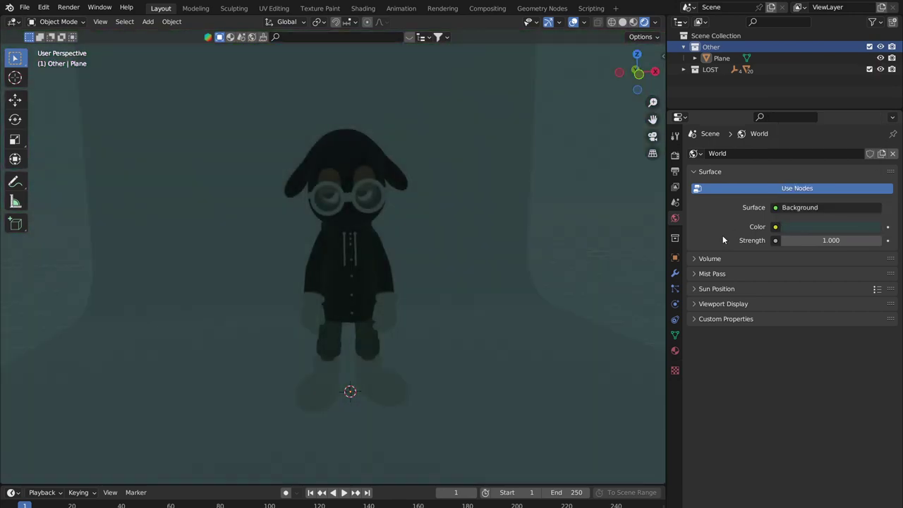
Try world Strength values like 11 and higher, then set Strength back to 1
left_click(786, 238)
type("11")
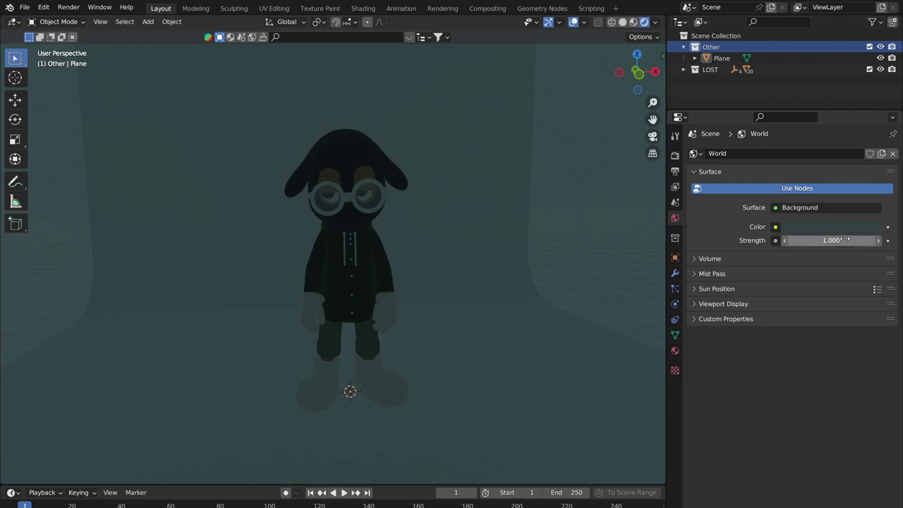
key("Return")
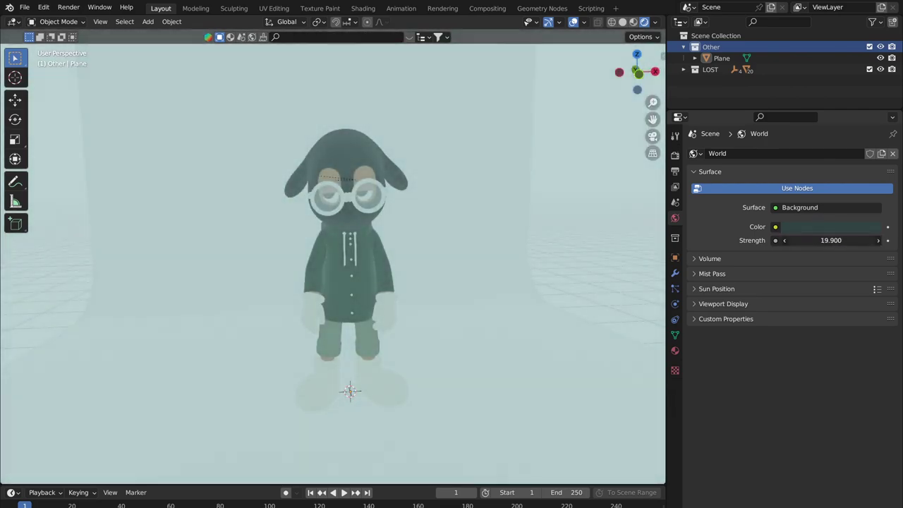
left_click_drag(831, 240, 808, 240)
left_click(840, 241)
type("1")
key("Return")
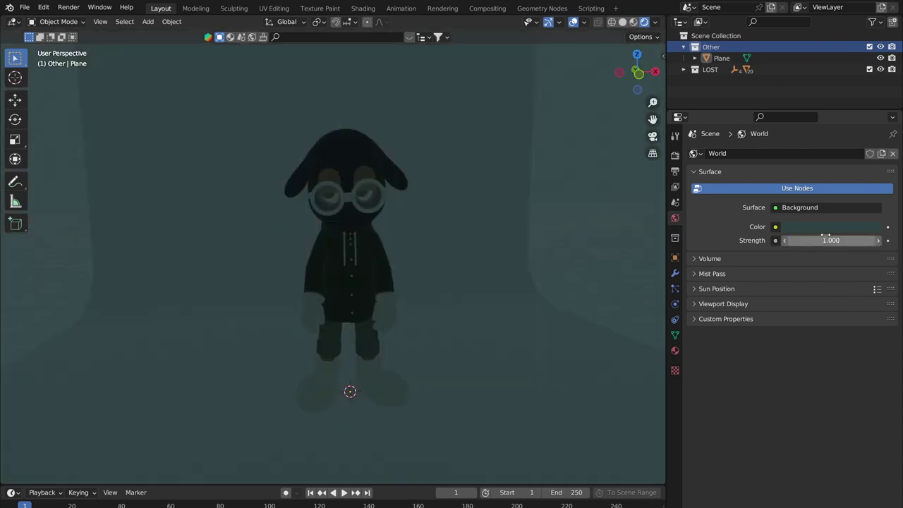
left_click(776, 229)
left_click(776, 228)
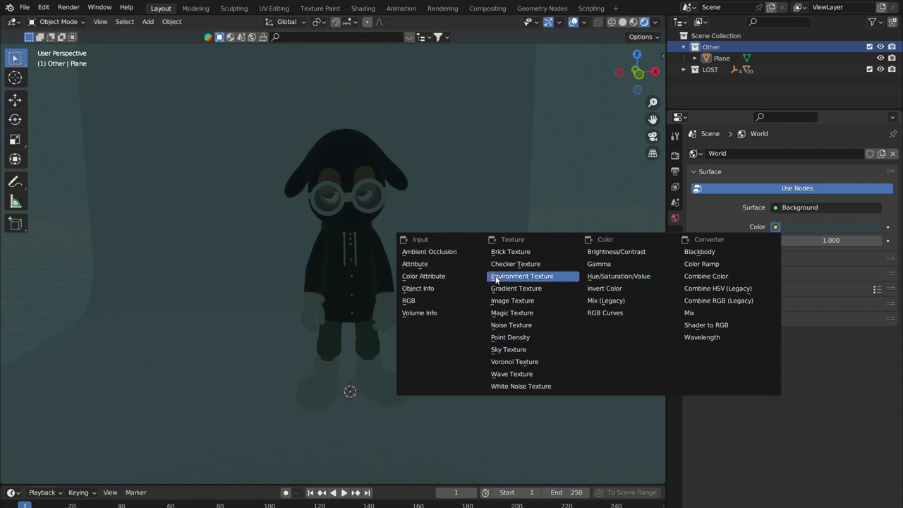
Drive the world colour with a Sky Texture and keep the Nishita sky type
key("Escape")
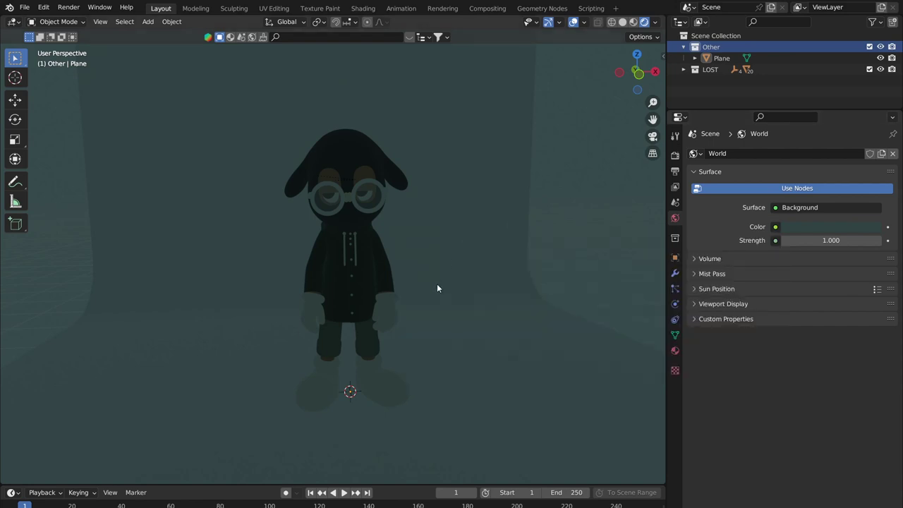
left_click(775, 226)
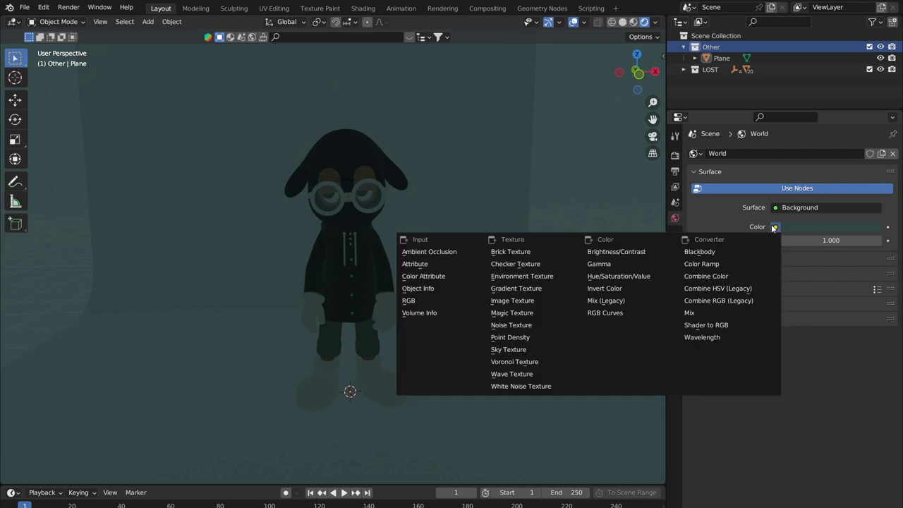
left_click(519, 350)
scroll(558, 242, "down", 6)
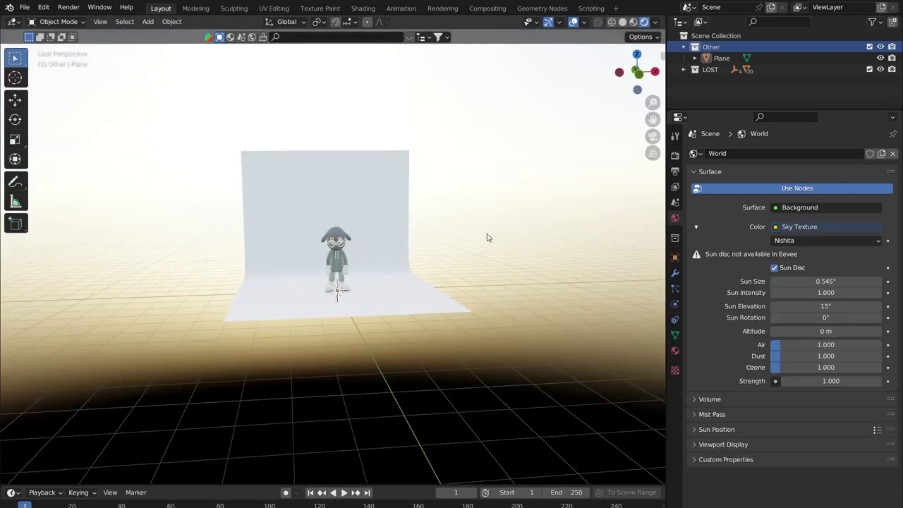
scroll(405, 232, "down", 5)
middle_click_drag(383, 233, 360, 245)
scroll(352, 250, "up", 8)
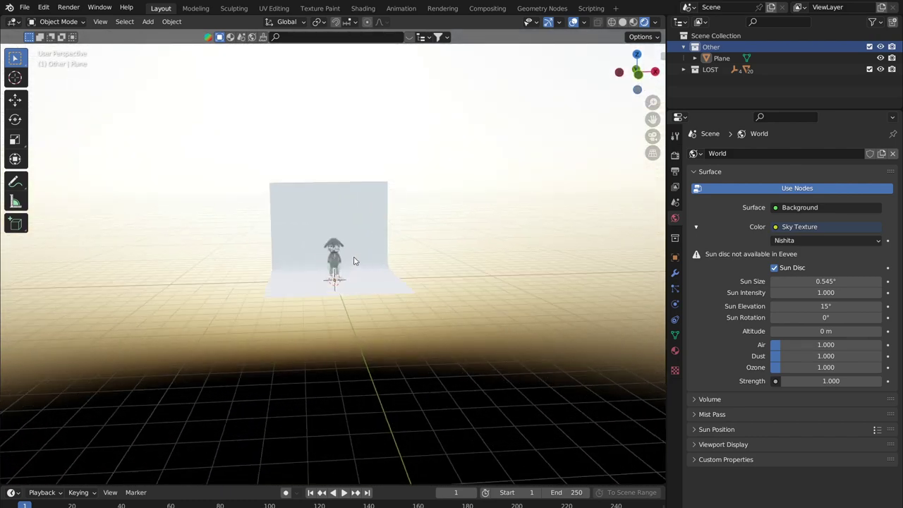
scroll(355, 261, "up", 1)
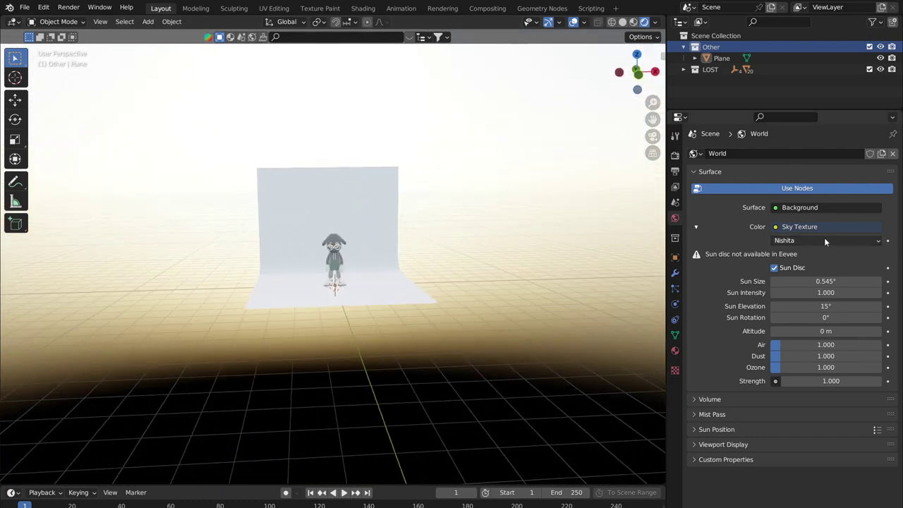
left_click(819, 242)
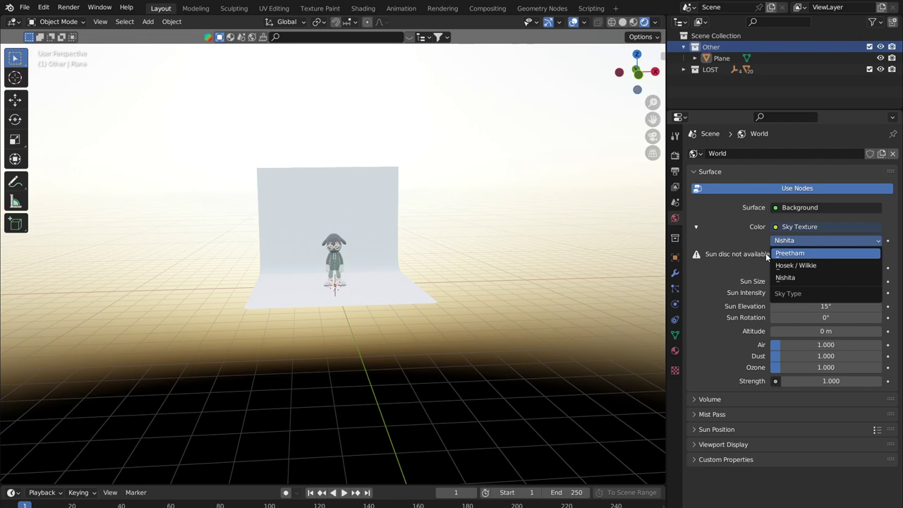
left_click(792, 278)
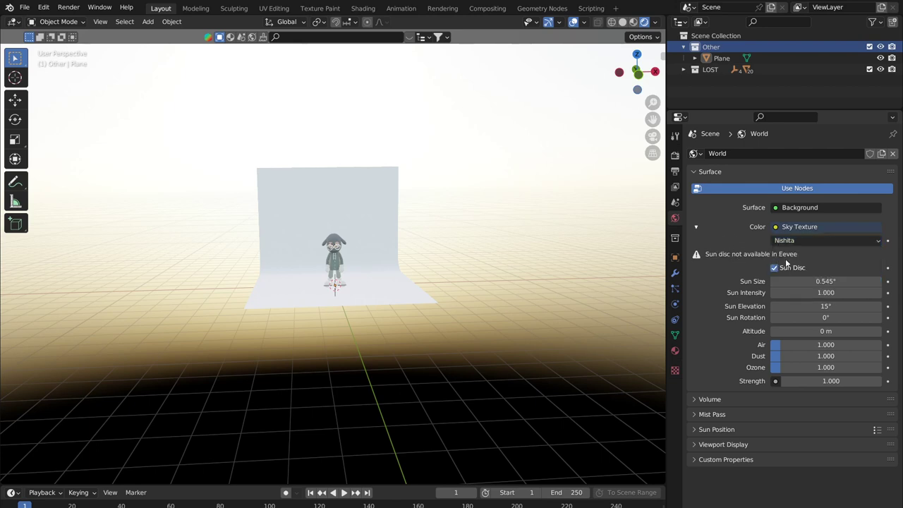
Set the Nishita sky Altitude to 10000 m
scroll(378, 251, "up", 2)
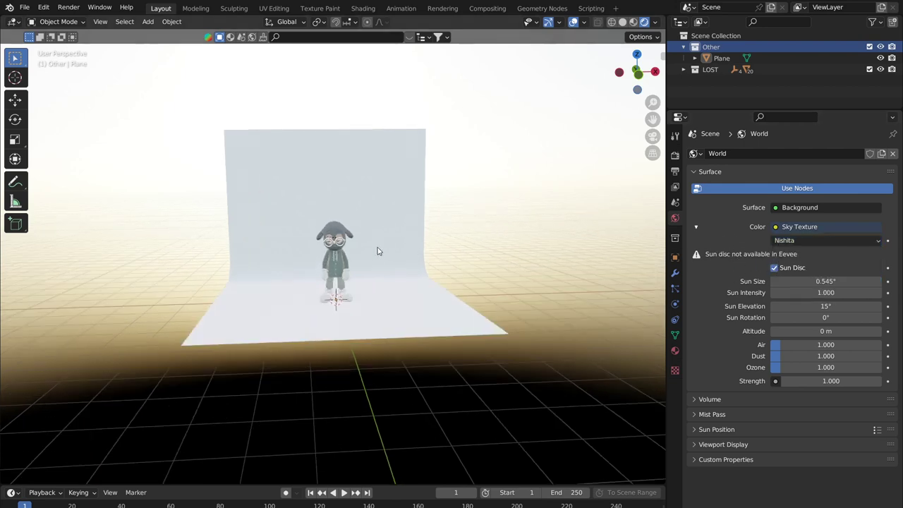
scroll(536, 267, "up", 2)
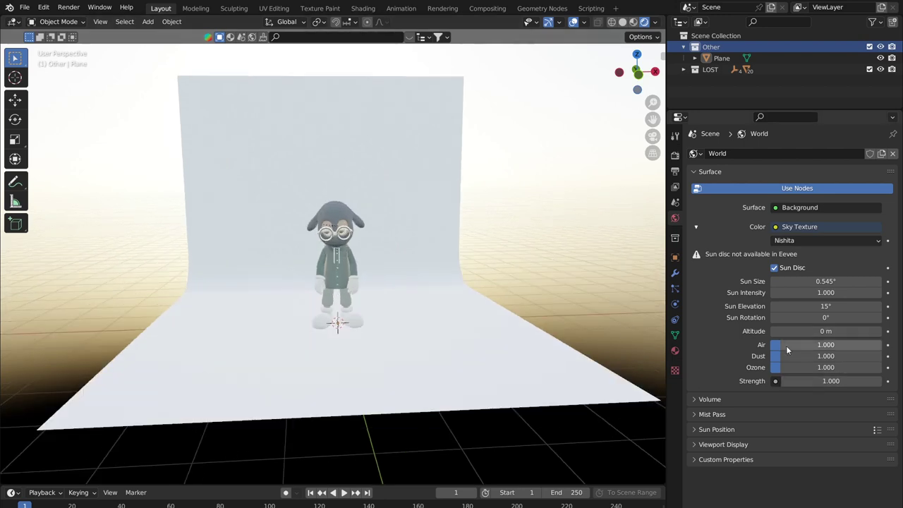
mouse_move(822, 331)
left_mouse_down()
mouse_move(861, 331)
mouse_move(804, 335)
left_mouse_up()
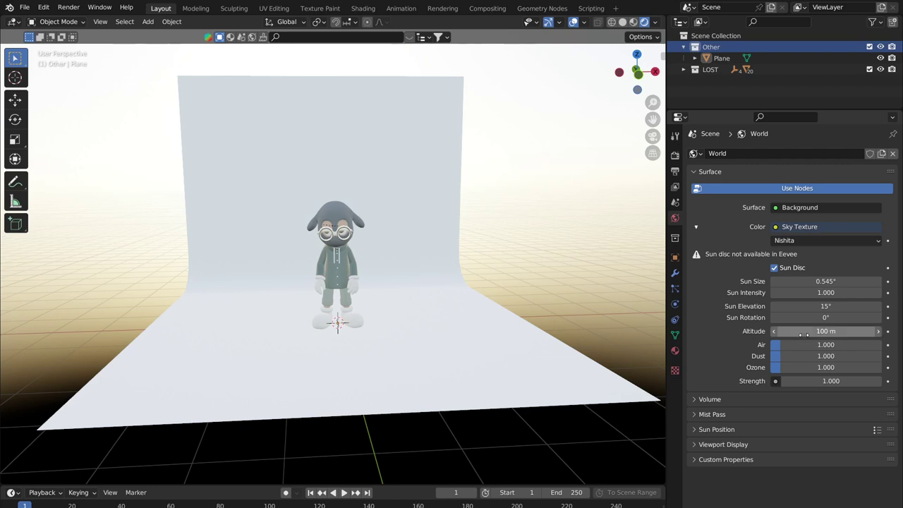
left_click(804, 335)
type("10000")
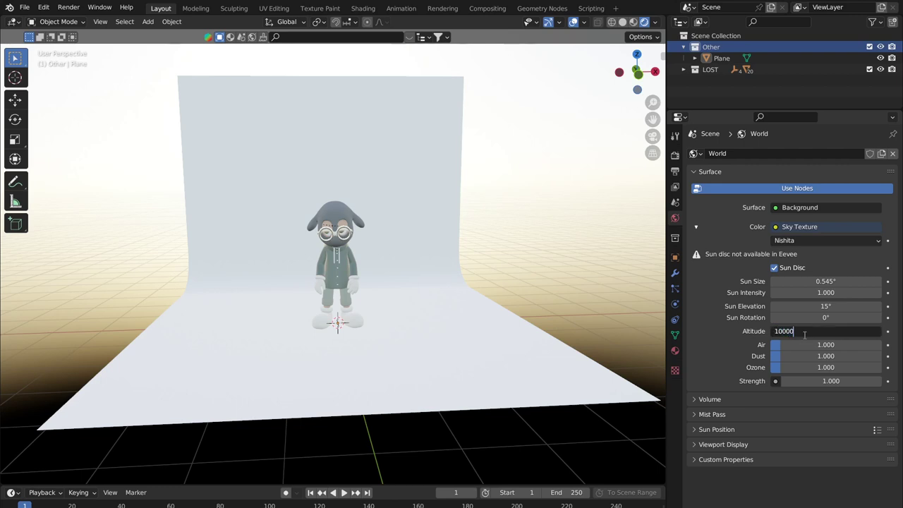
key("Return")
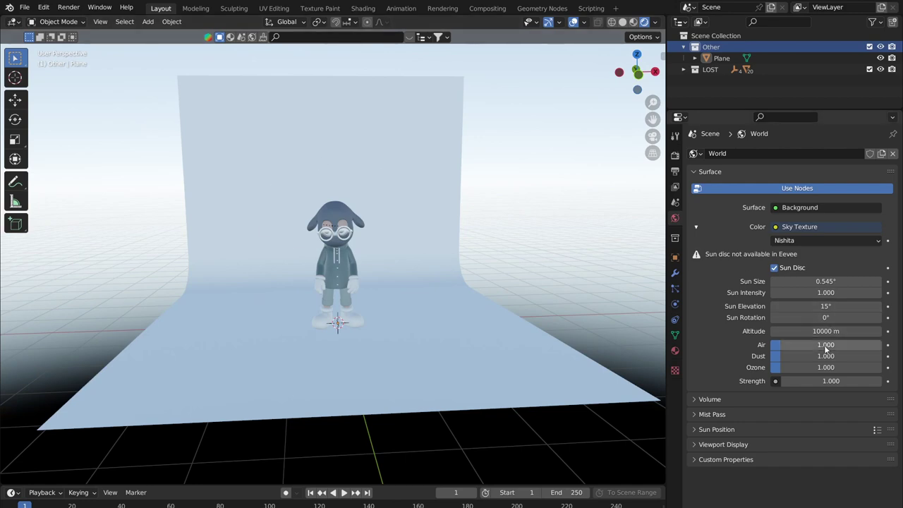
Test the Air, Dust and Ozone sliders, cancelling each to keep them at 1.000
left_click_drag(785, 346, 882, 353)
key("BackSpace")
key("Escape")
left_click_drag(782, 367, 875, 366)
key("Escape")
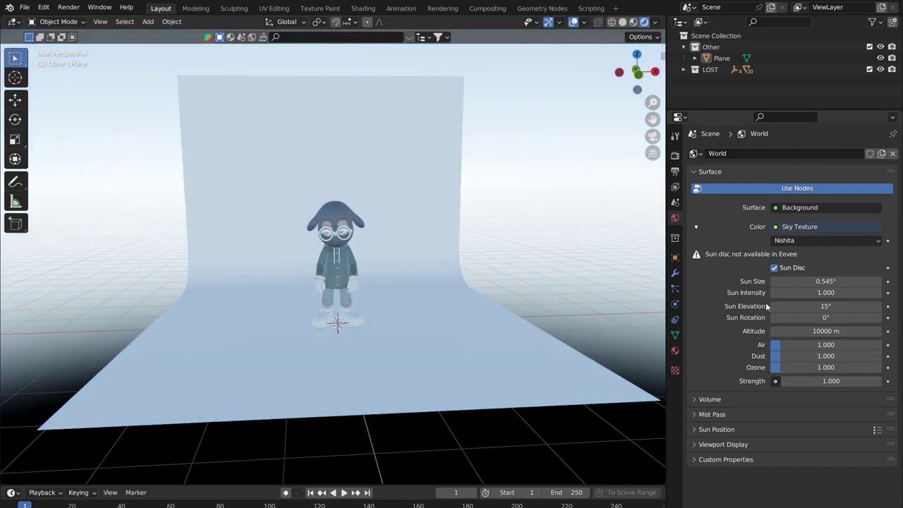
Expand Sun Position and try a later Time, undoing it back to 12.0000
left_click(698, 429)
middle_click_drag(726, 428, 721, 336)
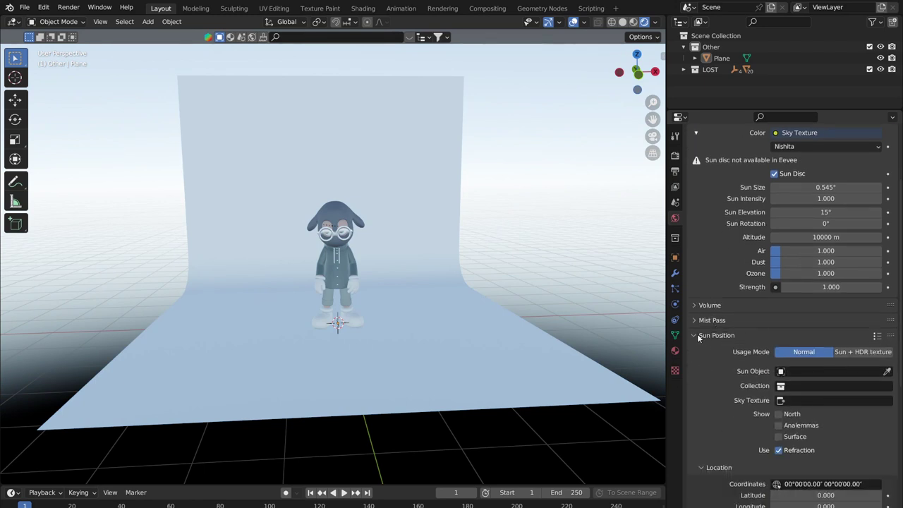
scroll(713, 335, "down", 8)
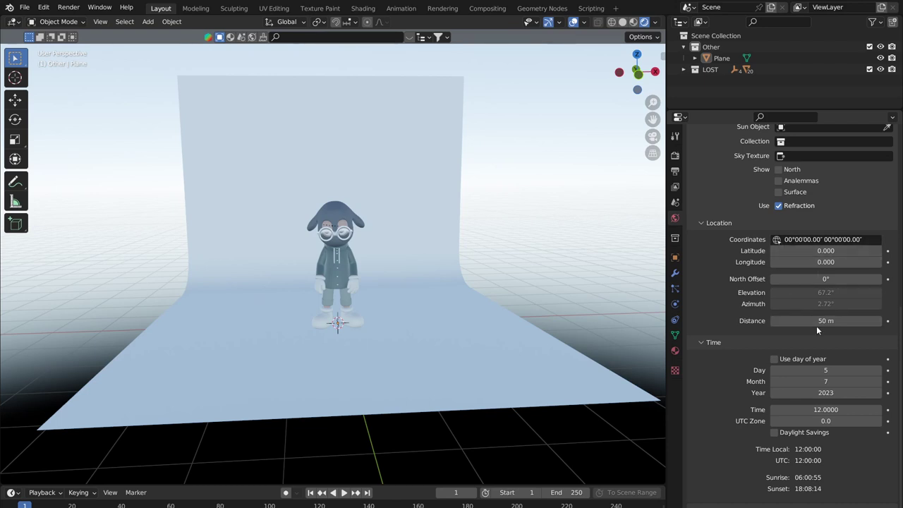
left_click_drag(811, 409, 787, 403)
key("ctrl+z")
Reopen the Viewport Shading popover
left_click(656, 23)
scroll(698, 191, "up", 10)
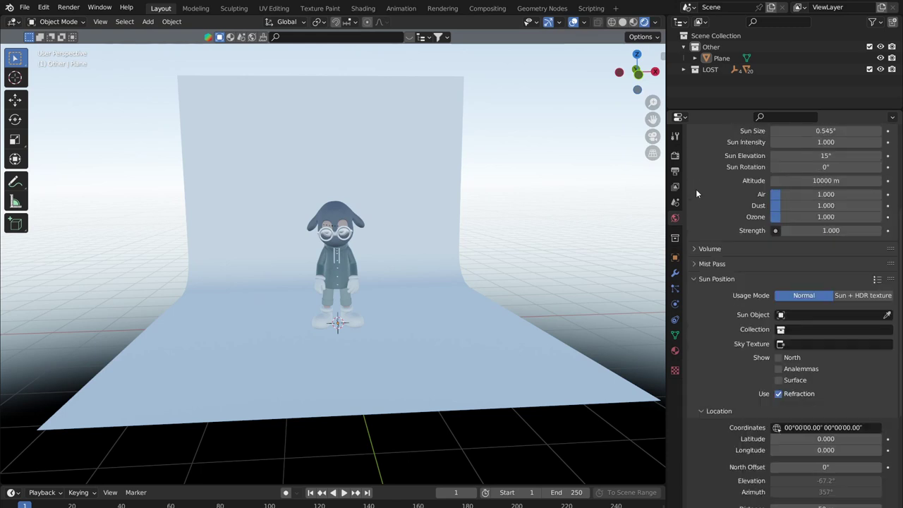
left_click(656, 22)
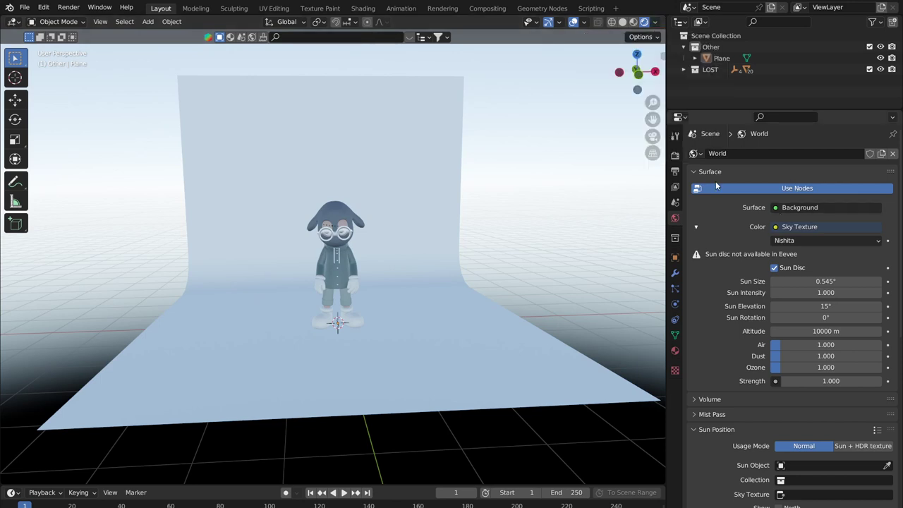
Link a Color Attribute to the world colour, undo it, and toggle Scene World preview off and on
left_click(655, 23)
left_click(773, 228)
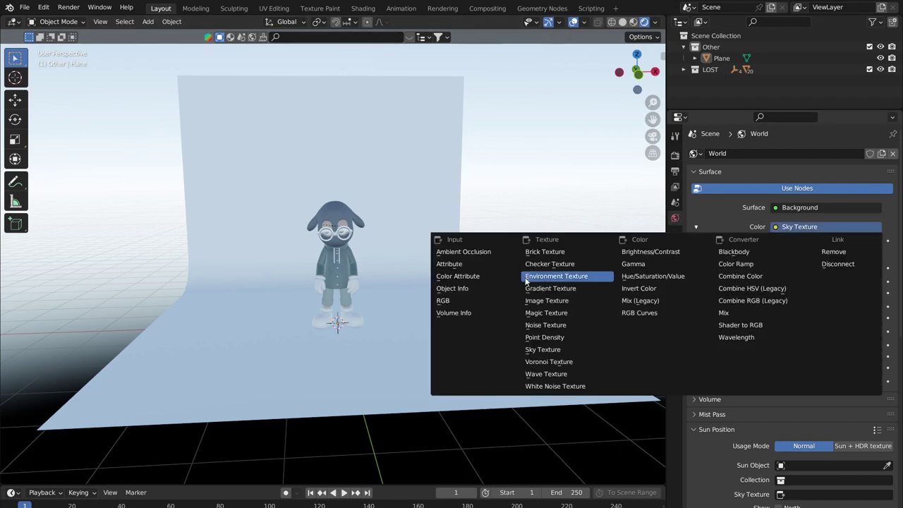
left_click(487, 276)
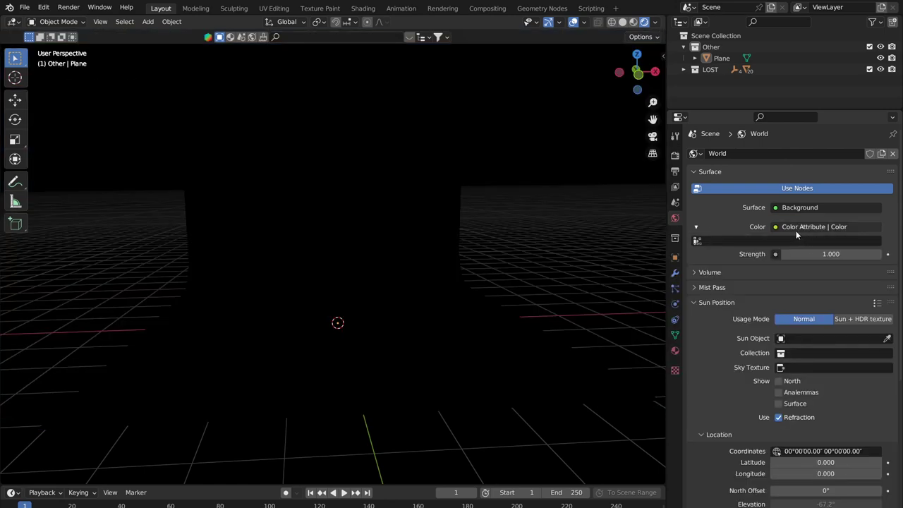
key("ctrl+z")
left_click(792, 228)
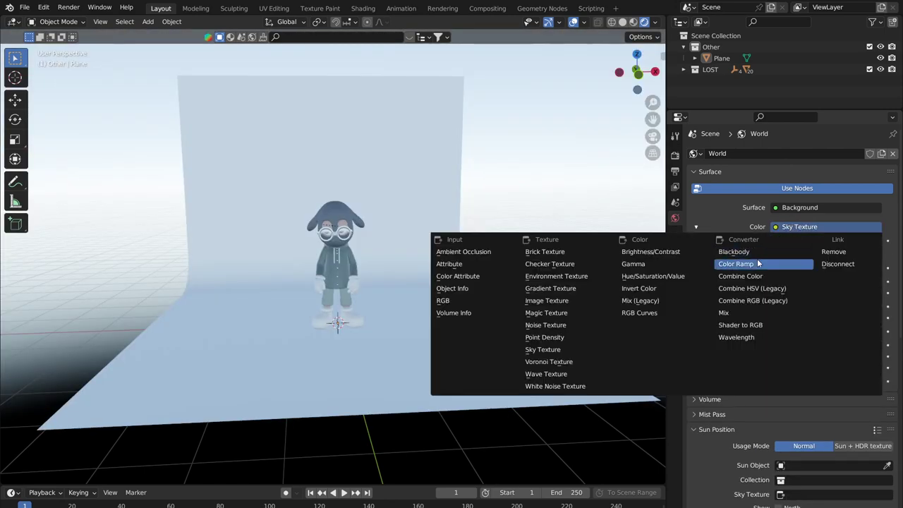
left_click(655, 22)
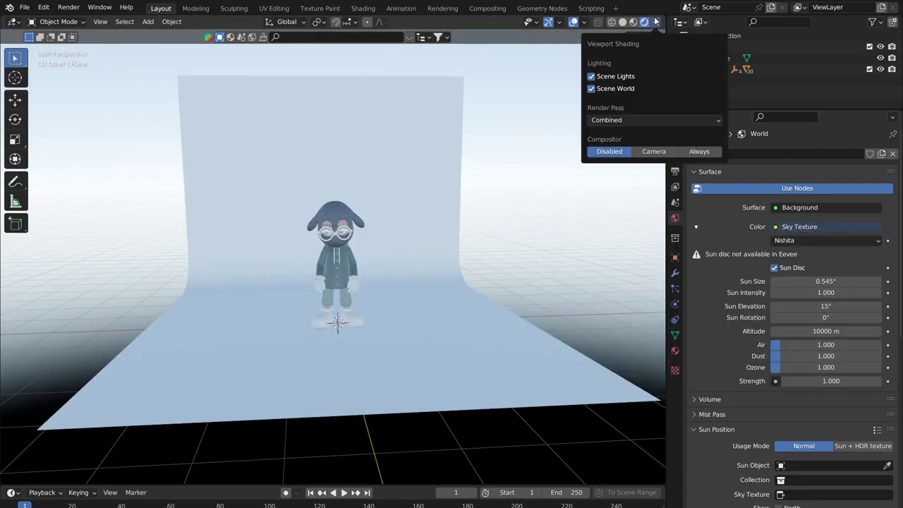
left_click(591, 89)
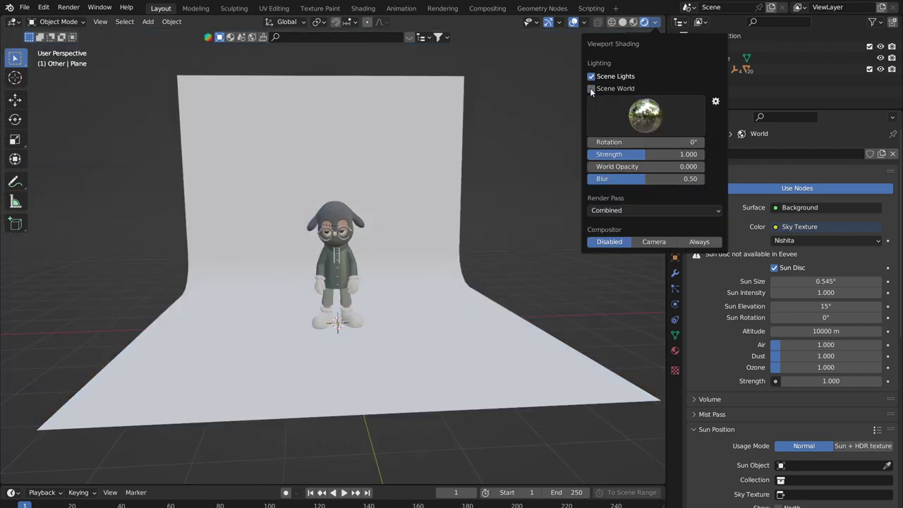
left_click(591, 89)
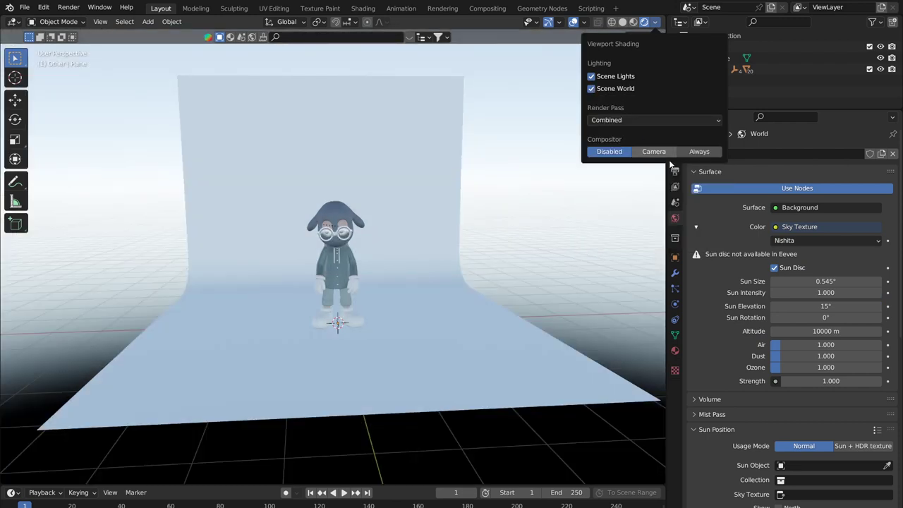
Try RGB Curves, Invert Color and Hue/Saturation/Value as world colour input, settling on Color Attribute
left_click(775, 227)
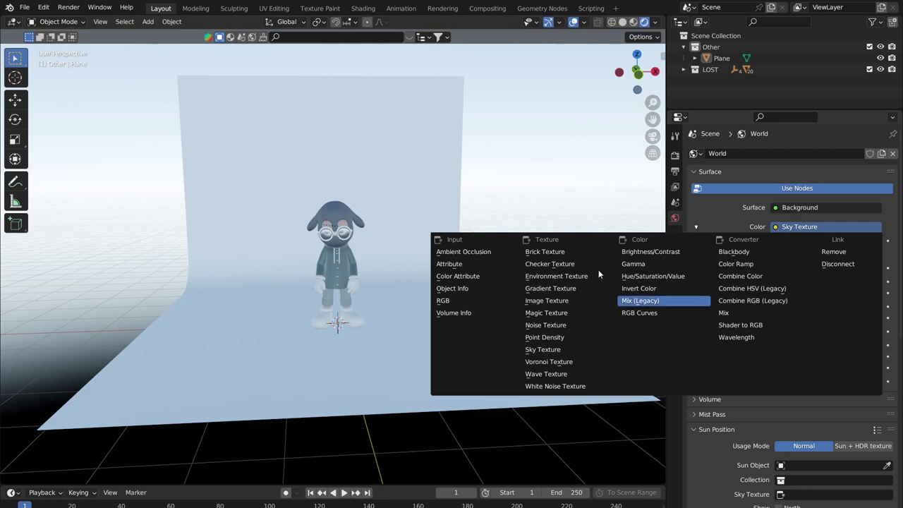
left_click(465, 276)
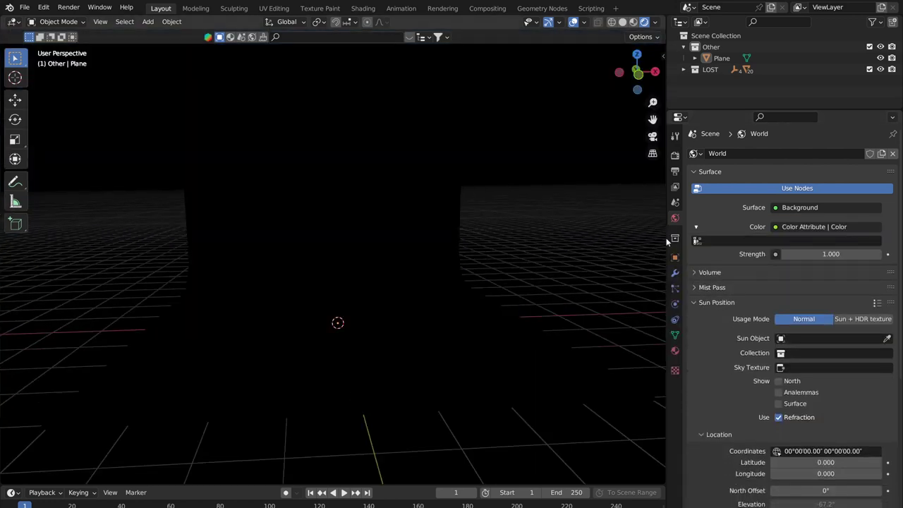
left_click(815, 227)
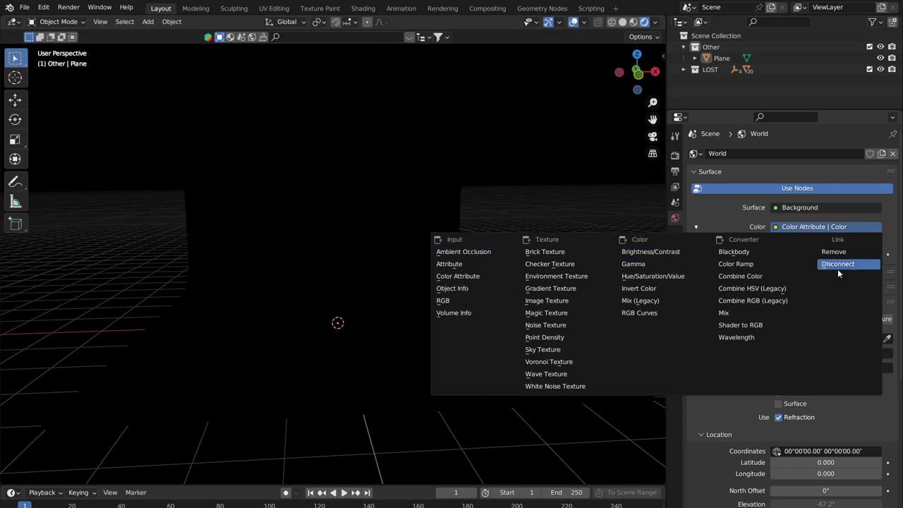
left_click(812, 227)
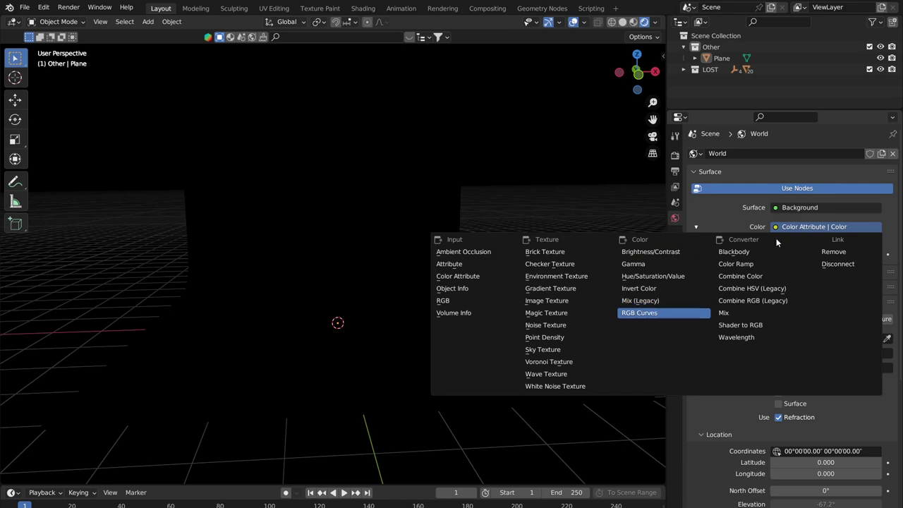
left_click(656, 312)
left_click(790, 227)
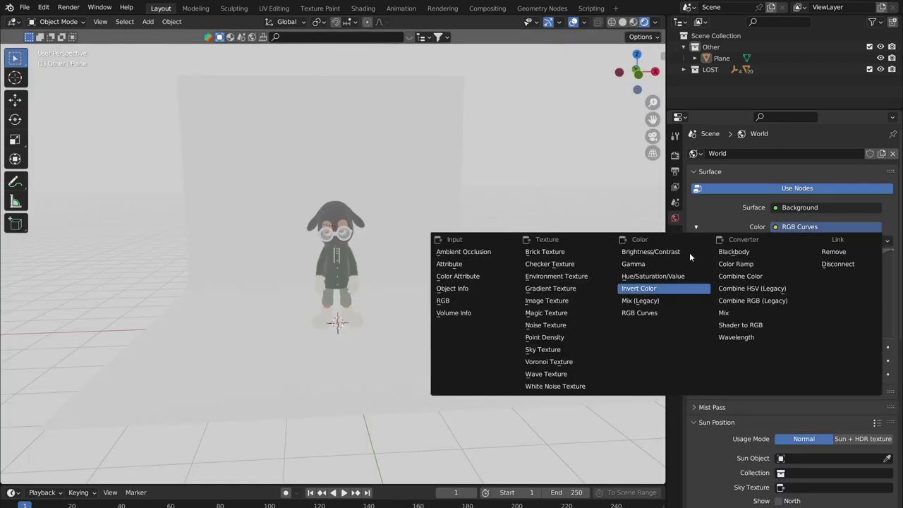
left_click(656, 288)
left_click(790, 226)
left_click(652, 275)
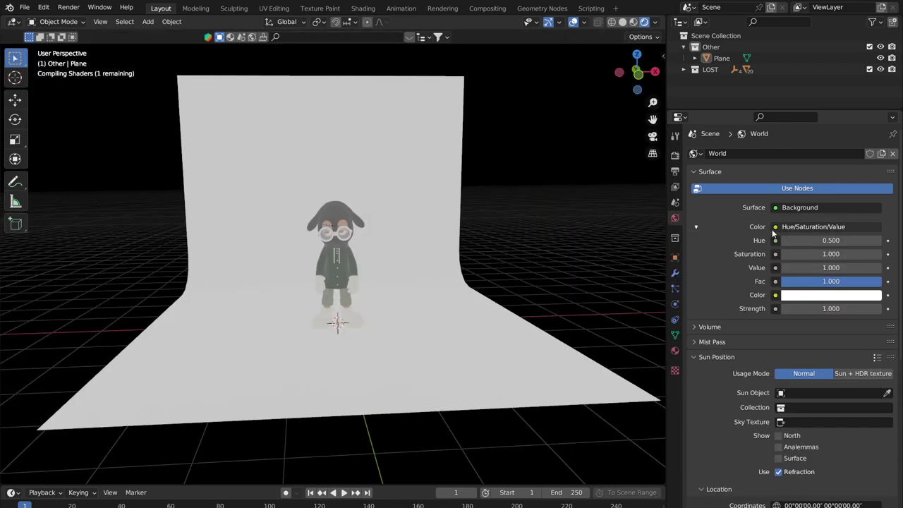
left_click(774, 228)
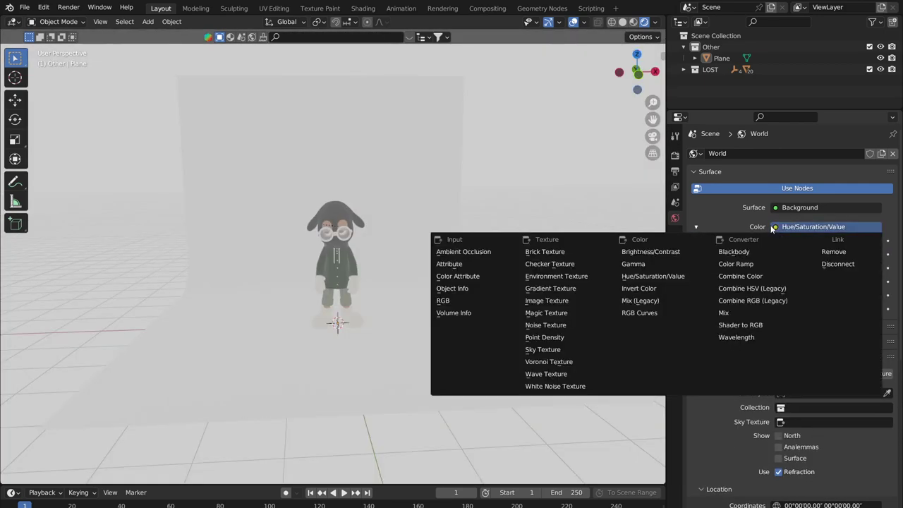
left_click(465, 276)
Switch the viewport to Solid shading and orbit to face the backdrop
middle_click_drag(352, 260, 641, 37)
left_click(623, 21)
mouse_move(550, 113)
middle_mouse_down()
mouse_move(515, 141)
mouse_move(399, 189)
mouse_move(371, 212)
mouse_move(407, 212)
mouse_move(369, 213)
mouse_move(388, 209)
mouse_move(343, 237)
mouse_move(296, 238)
mouse_move(334, 261)
middle_mouse_up()
scroll(372, 215, "down", 4)
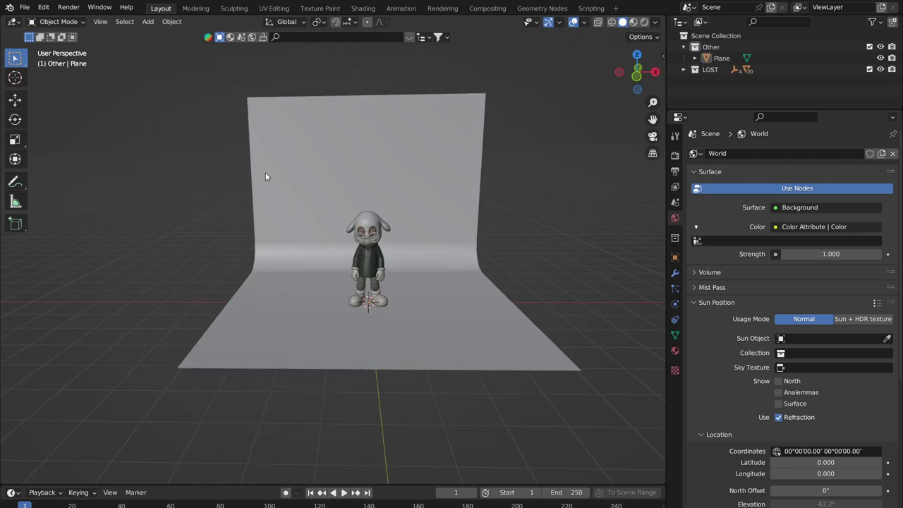
Add a Point light via Shift+A > Light > Point above the character and backdrop
middle_click_drag(223, 196, 242, 182)
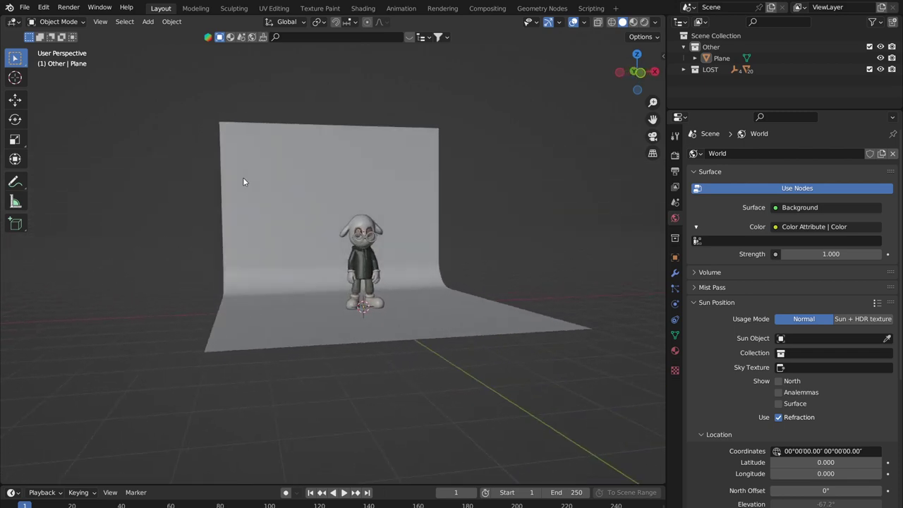
scroll(250, 268, "up", 2)
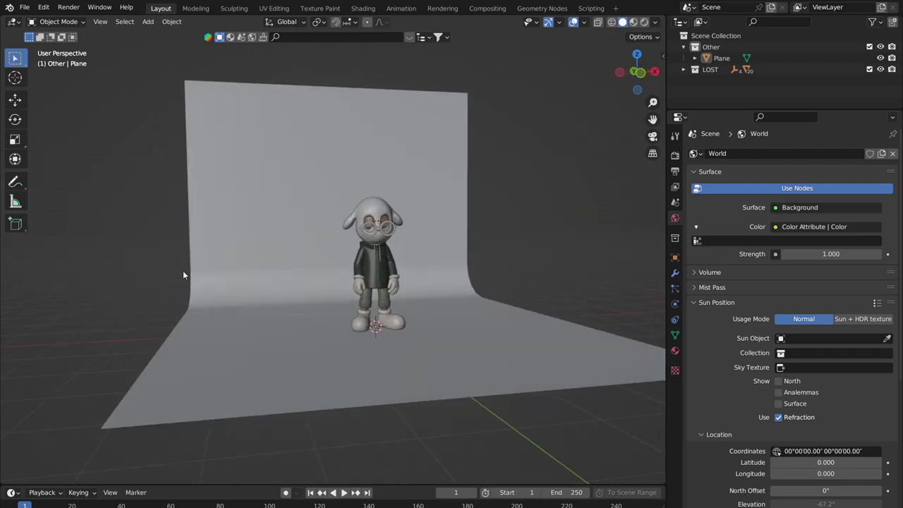
key("shift+a")
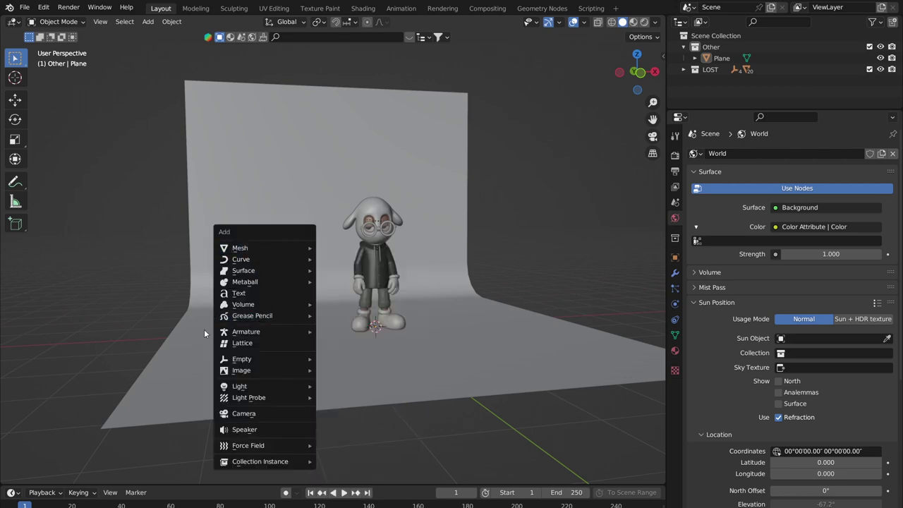
key("Escape")
key("shift+a")
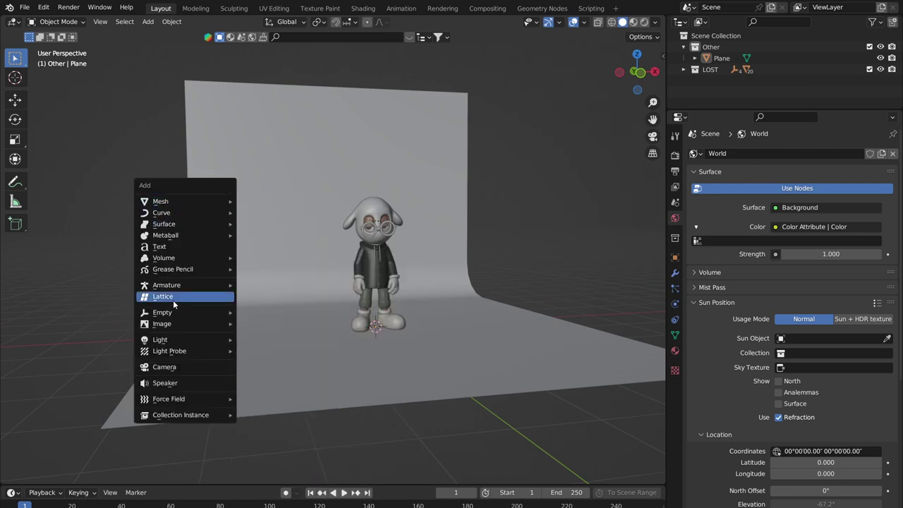
mouse_move(161, 343)
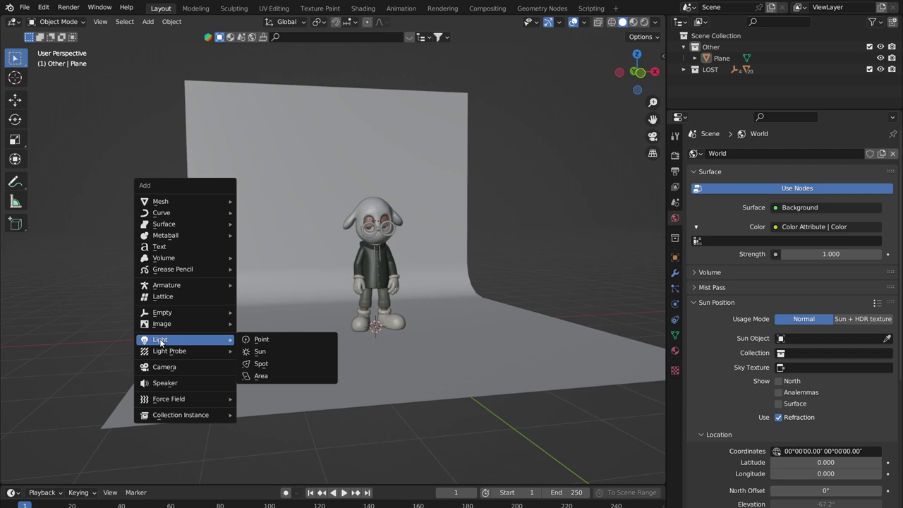
left_click(208, 341)
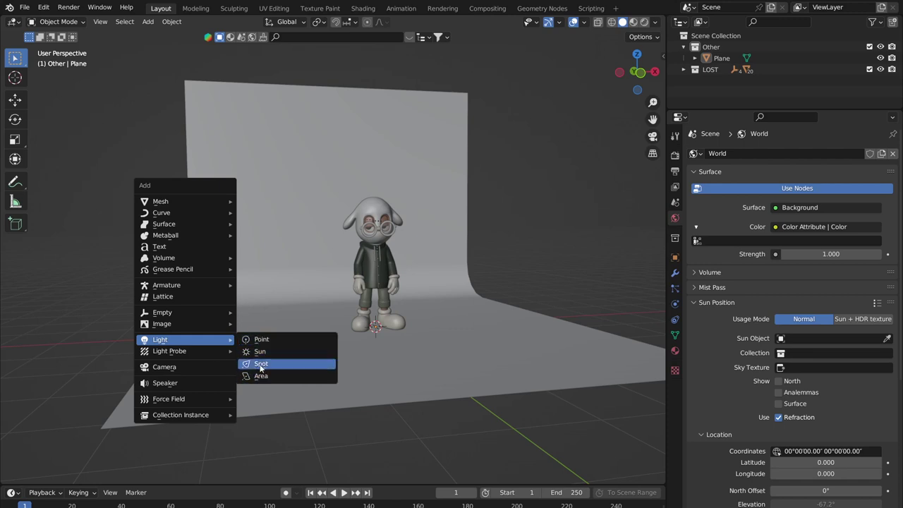
left_click(267, 339)
scroll(313, 245, "down", 4)
middle_click_drag(341, 240, 383, 280)
Move the point light above the backdrop and character, checking its position from several angles
key("g")
left_click(422, 138)
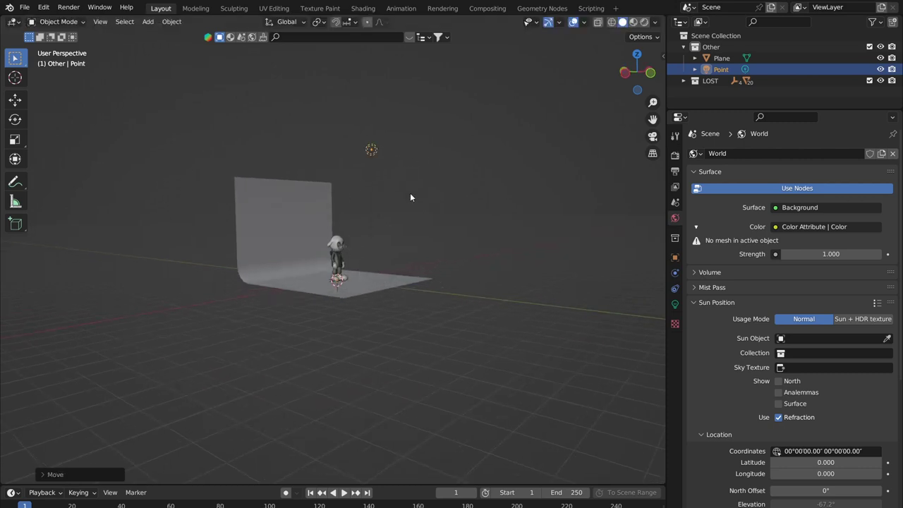
scroll(410, 193, "up", 5)
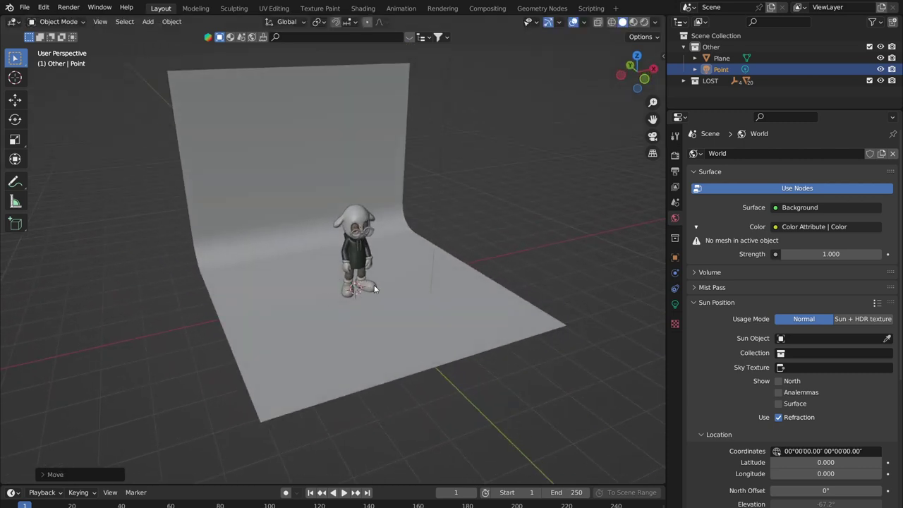
middle_click_drag(374, 285, 399, 281)
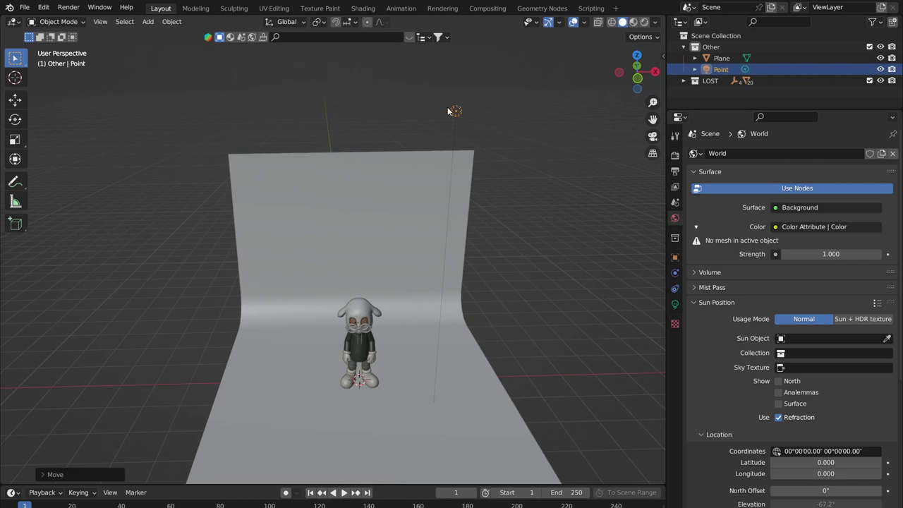
key("g")
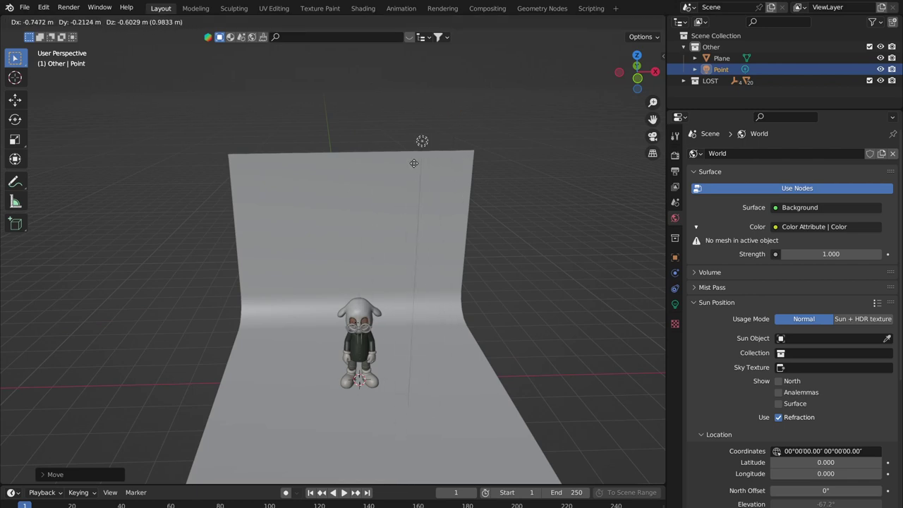
left_click(417, 161)
middle_click_drag(459, 236, 493, 232)
key("g")
left_click(454, 194)
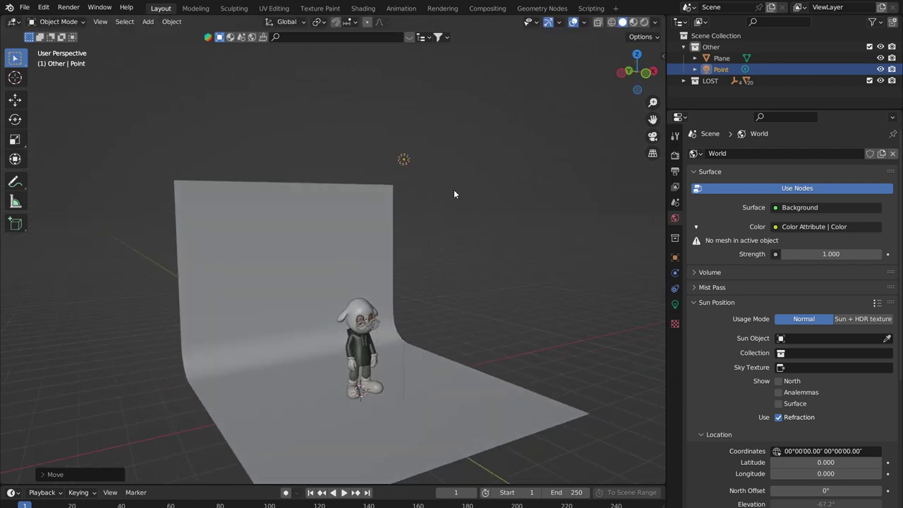
Switch the viewport to Rendered shading and show the point light's properties
left_click(644, 22)
mouse_move(463, 164)
middle_mouse_down()
mouse_move(431, 169)
mouse_move(480, 185)
middle_mouse_up()
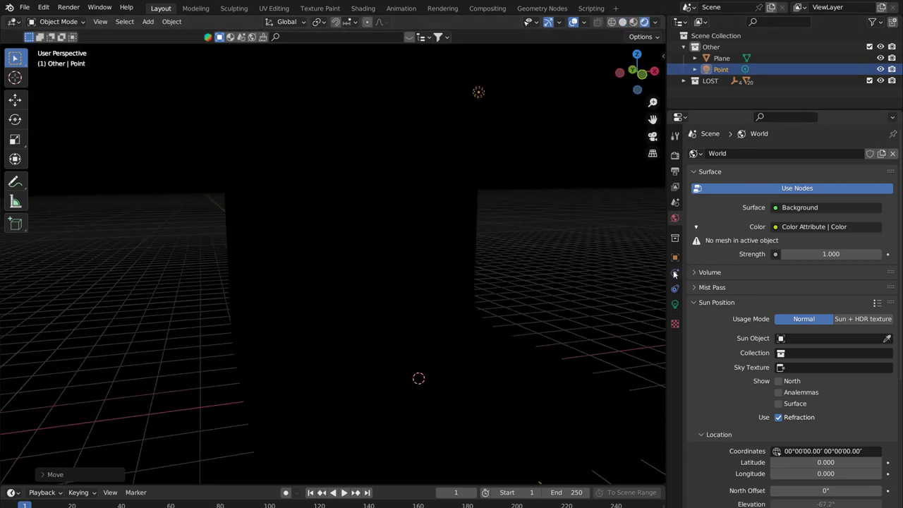
left_click(675, 303)
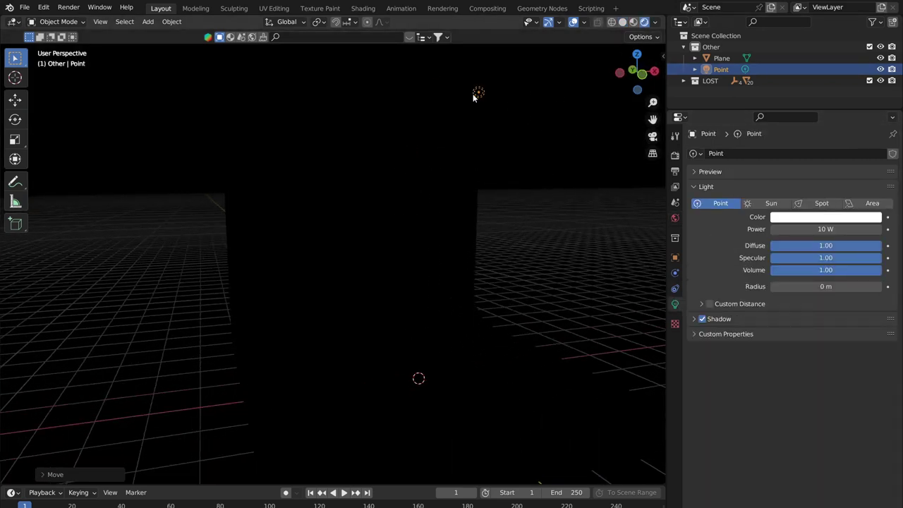
Lower the point light to sit just in front of the character's head
key("g")
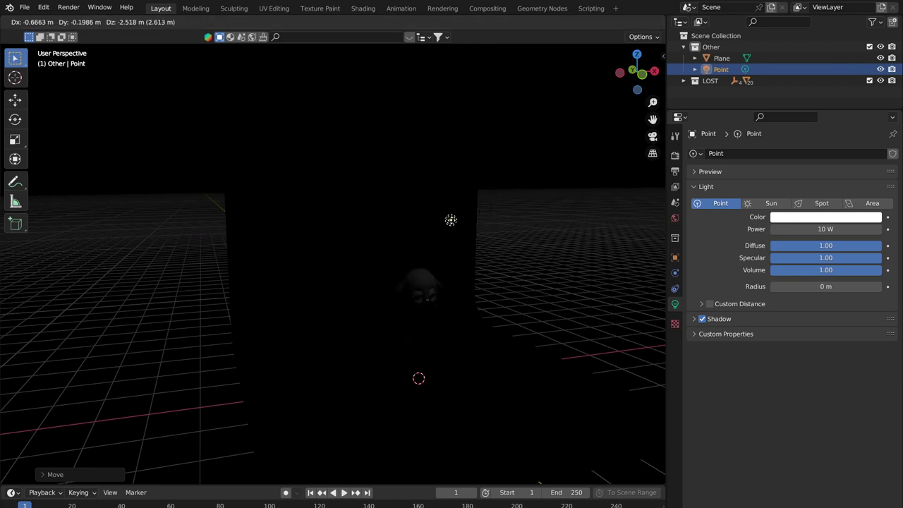
left_click(497, 228)
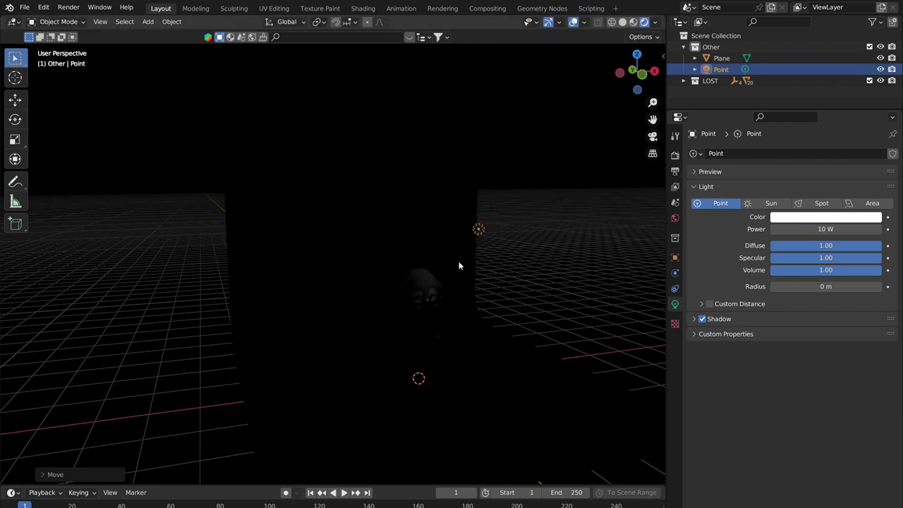
middle_click_drag(459, 266, 481, 273)
key("g")
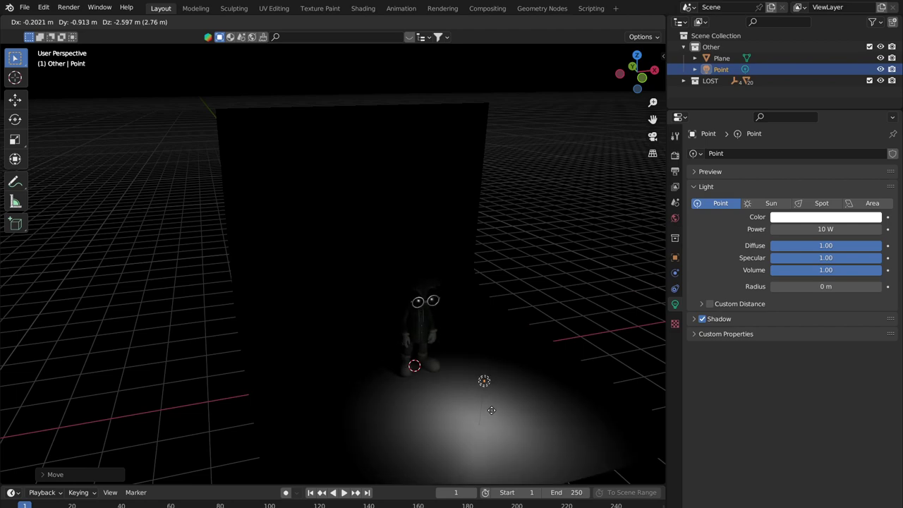
left_click(471, 352)
middle_click_drag(471, 353, 560, 391)
key("g")
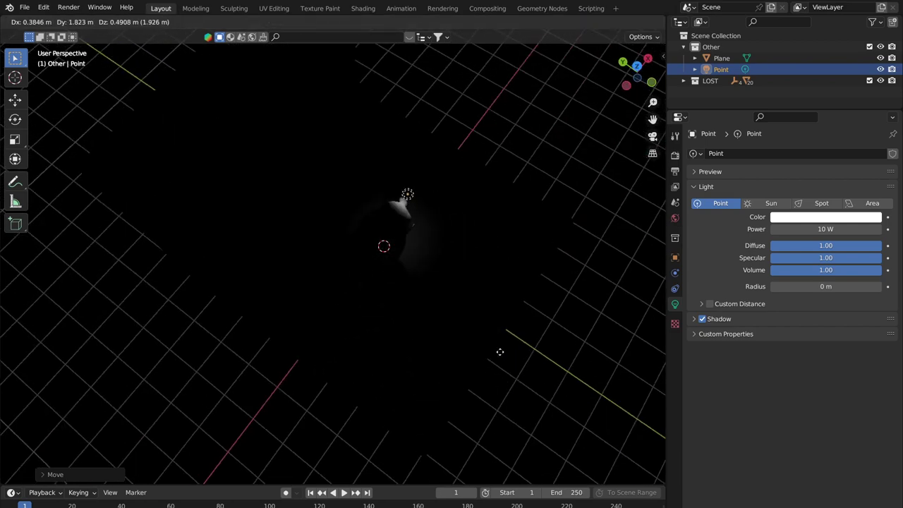
left_click(518, 354)
middle_click_drag(519, 356, 346, 255)
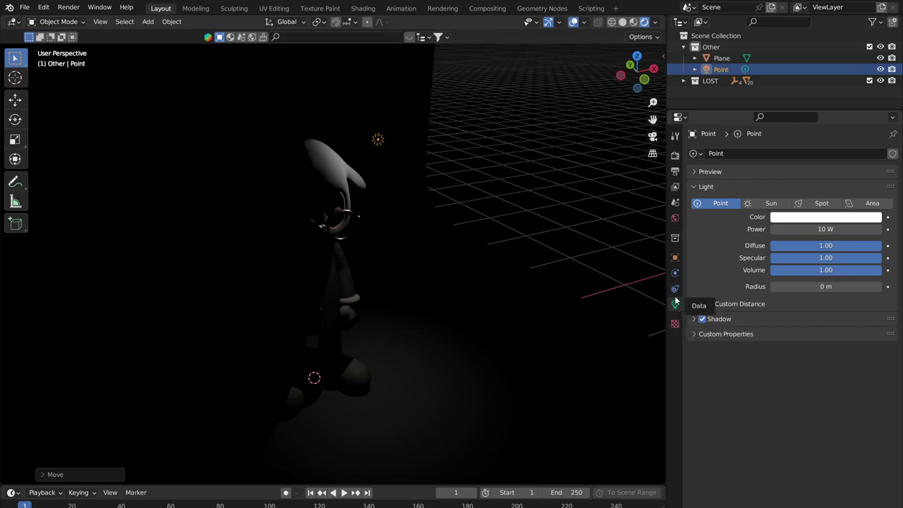
Cycle the light through Sun, Spot and Area types, ending back on Point
left_click(770, 203)
left_click(820, 203)
left_click(725, 204)
left_click(771, 203)
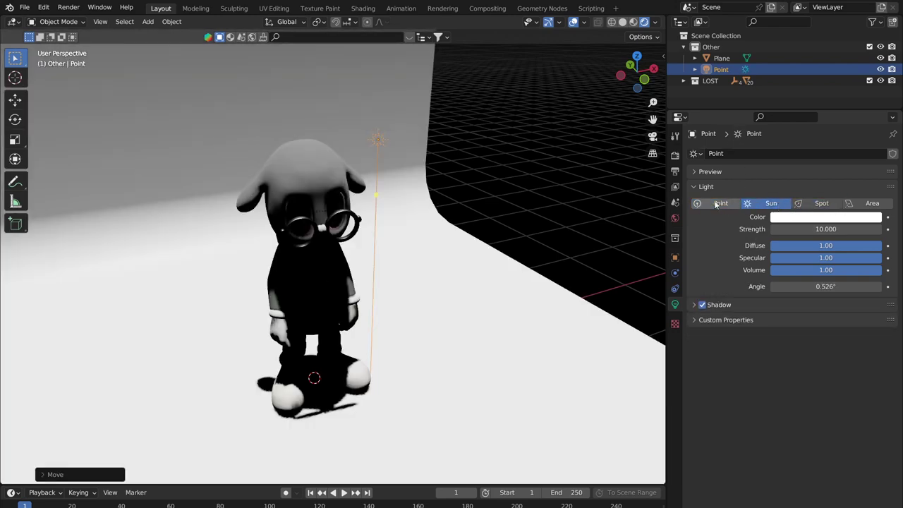
left_click(733, 204)
left_click(772, 203)
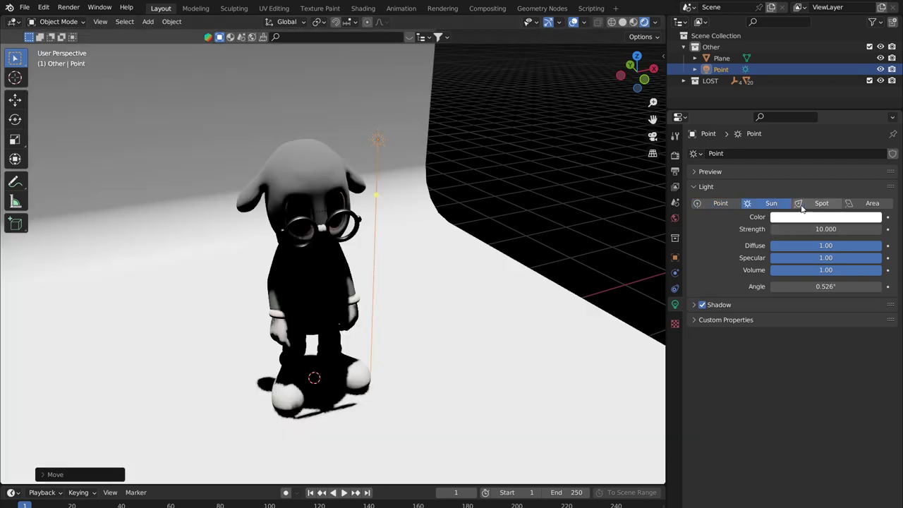
left_click(821, 203)
left_click(872, 203)
left_click(702, 207)
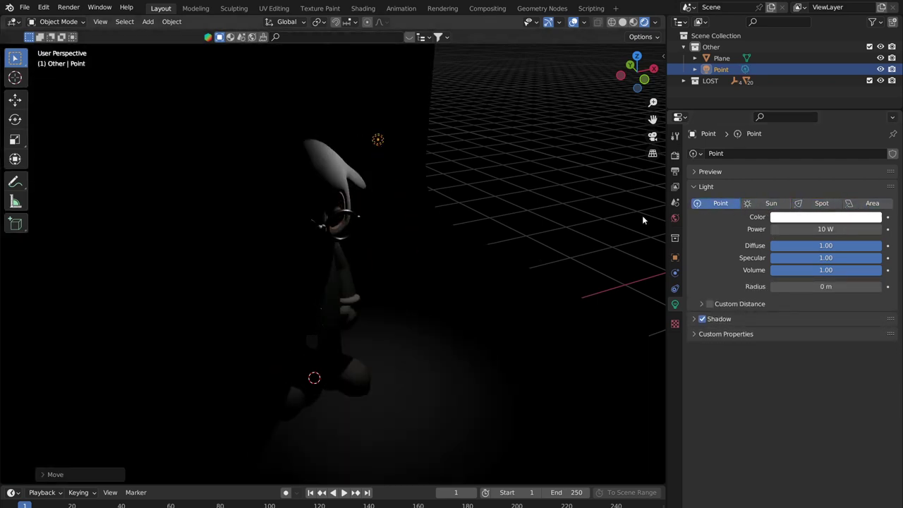
Set the point light's power to 1000 W, then 100 W, and begin moving it
scroll(385, 141, "down", 2)
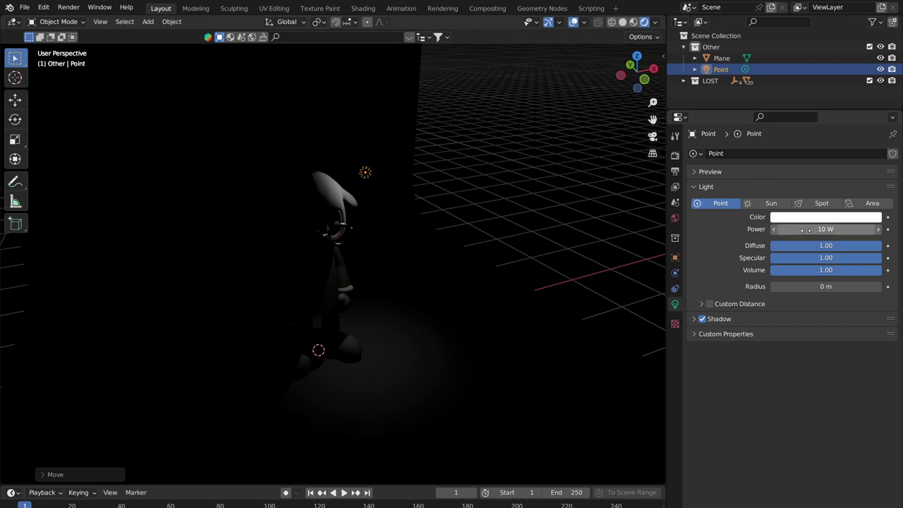
left_click(816, 228)
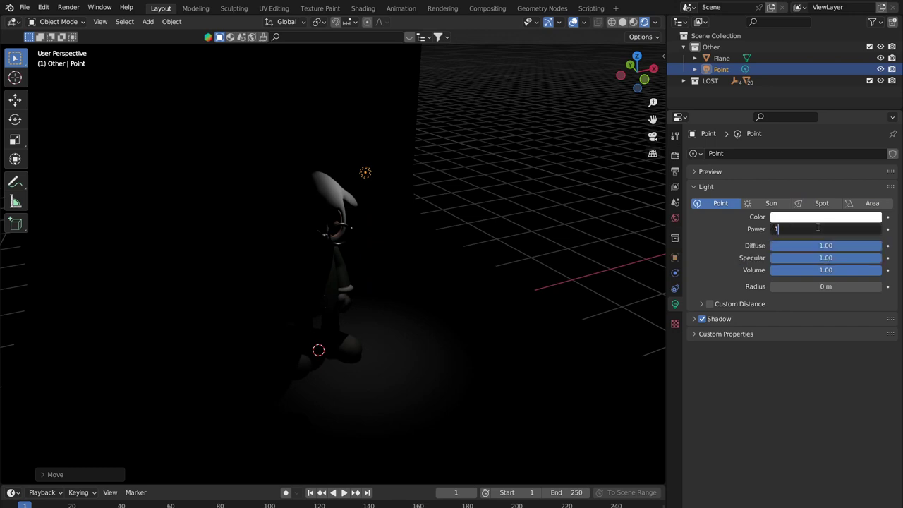
key("Return")
scroll(592, 189, "down", 5)
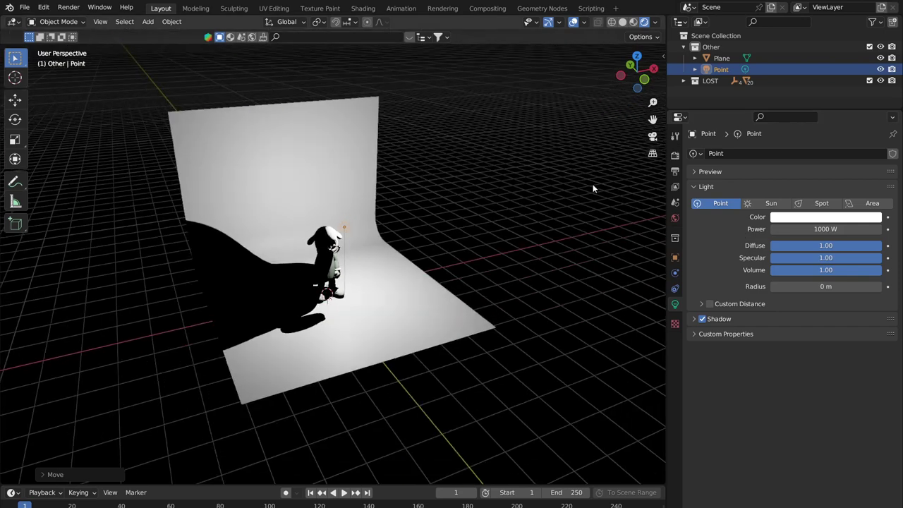
left_click(825, 229)
type("1000")
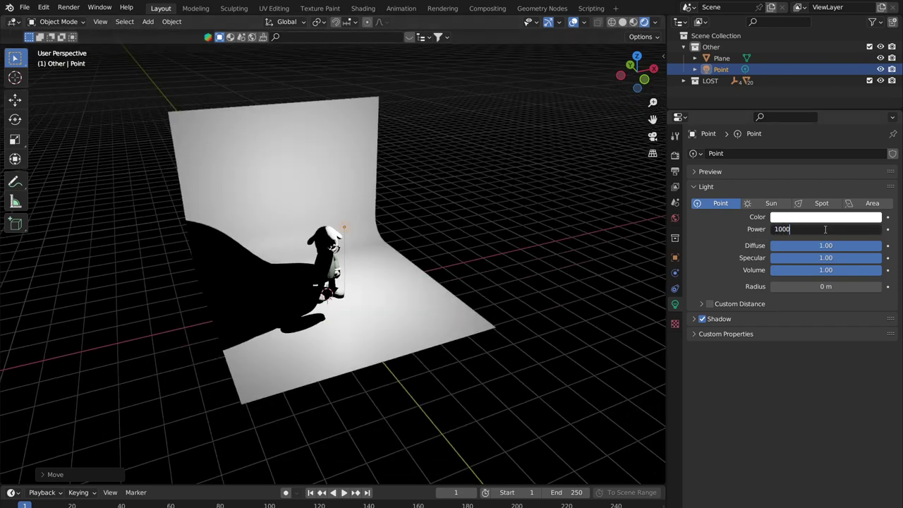
key("BackSpace")
key("Return")
middle_click_drag(383, 226, 385, 253)
key("g")
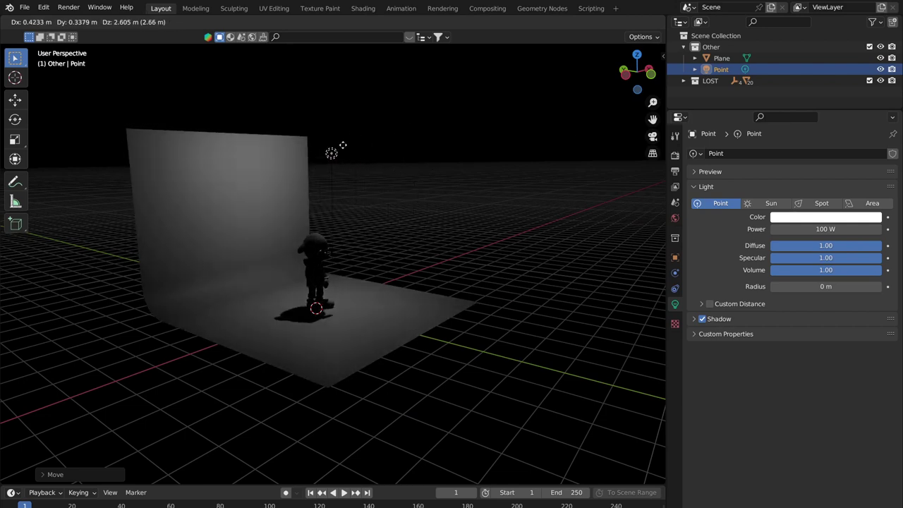
Place the point light lower left of the character and lower its power
left_click(372, 168)
middle_click_drag(372, 169, 369, 201)
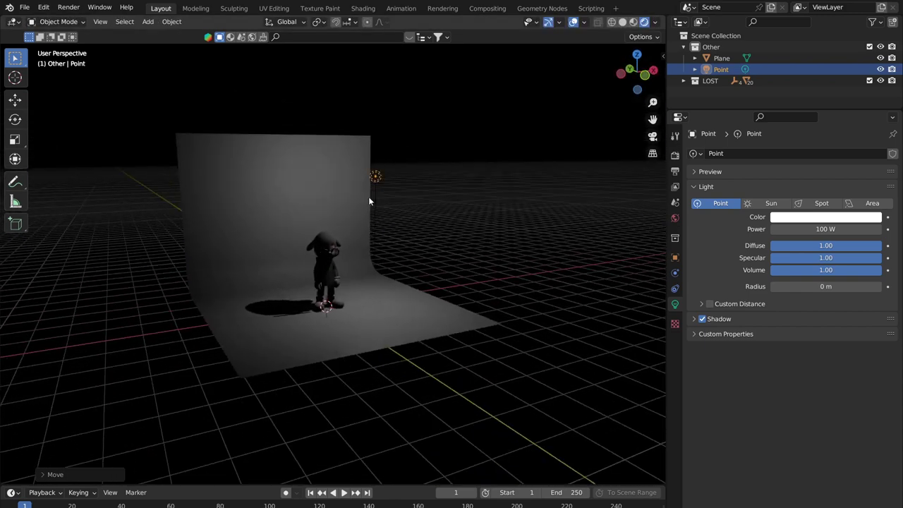
scroll(381, 196, "up", 2)
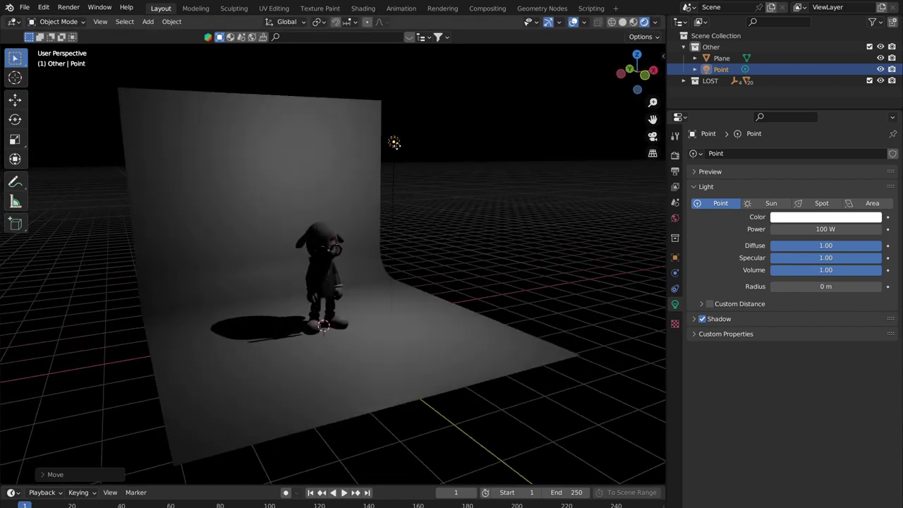
middle_click_drag(395, 144, 402, 166)
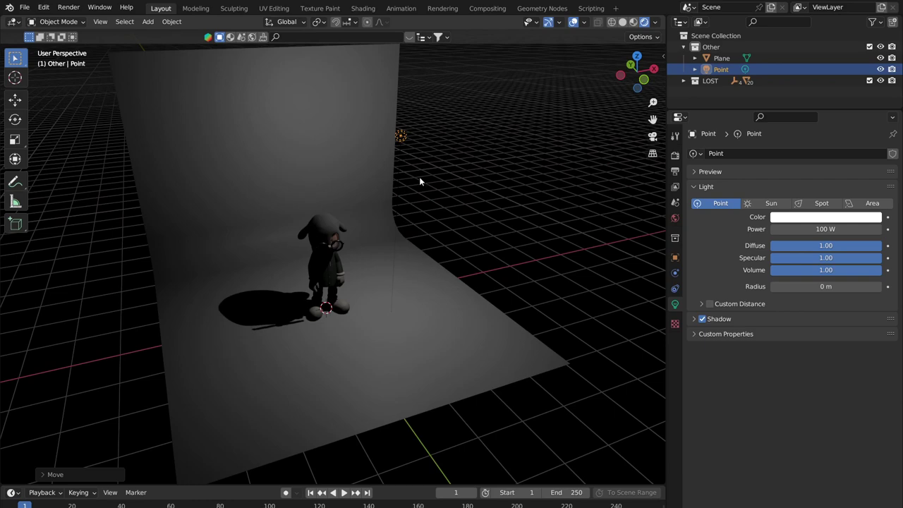
mouse_move(419, 181)
middle_mouse_down()
mouse_move(500, 169)
mouse_move(408, 170)
mouse_move(438, 173)
mouse_move(427, 174)
middle_mouse_up()
key("g")
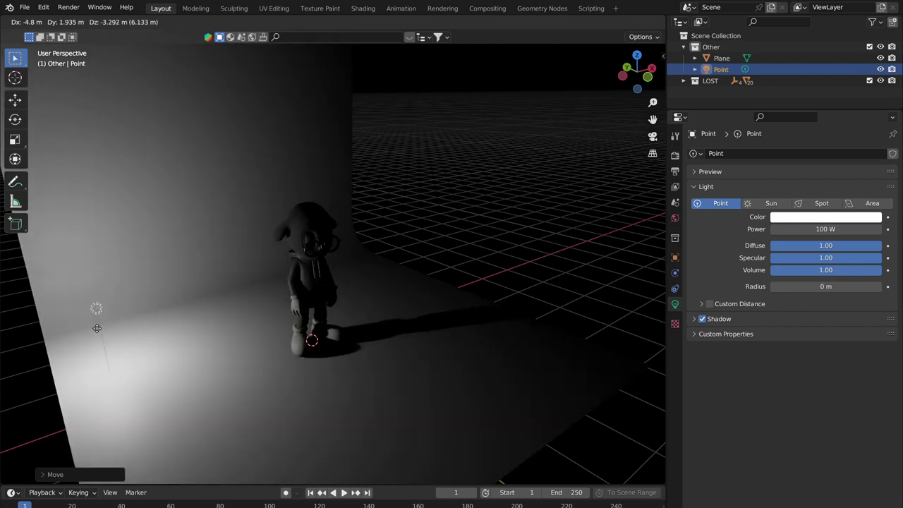
left_click(96, 328)
middle_click_drag(99, 326, 276, 271)
scroll(158, 293, "up", 3)
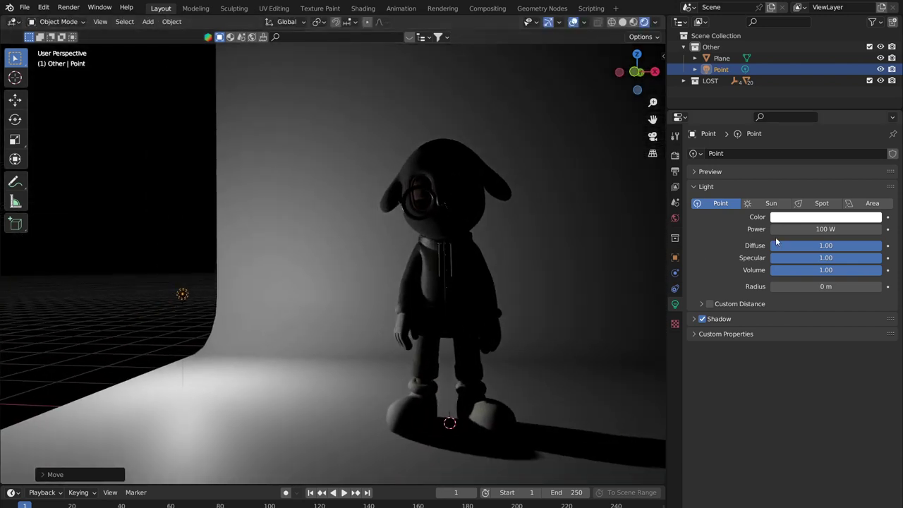
left_click_drag(776, 229, 725, 228)
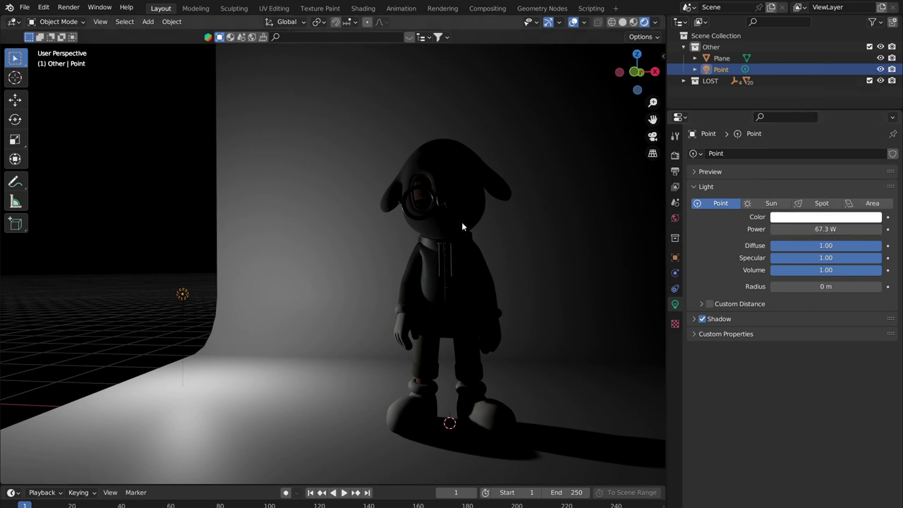
scroll(309, 232, "down", 3)
Change the light into a Sun and raise it above the backdrop
key("shift+a")
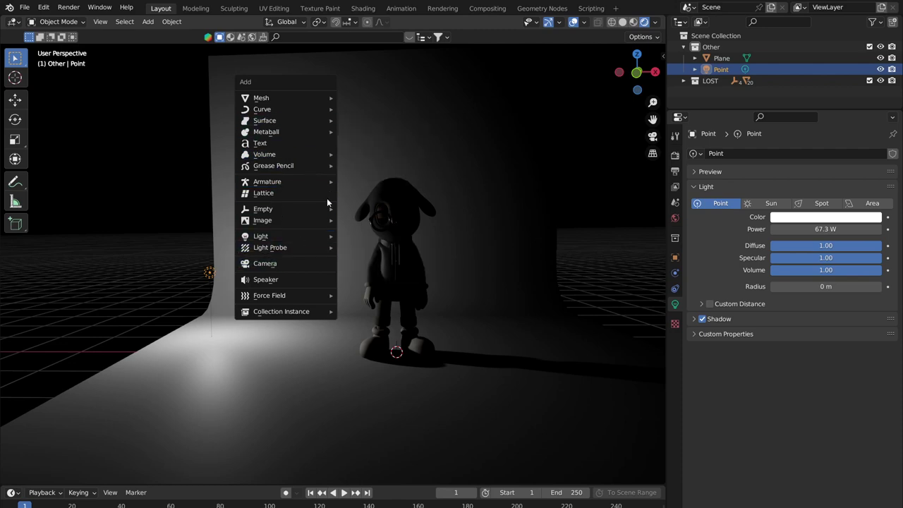
left_click(753, 206)
scroll(423, 254, "down", 4)
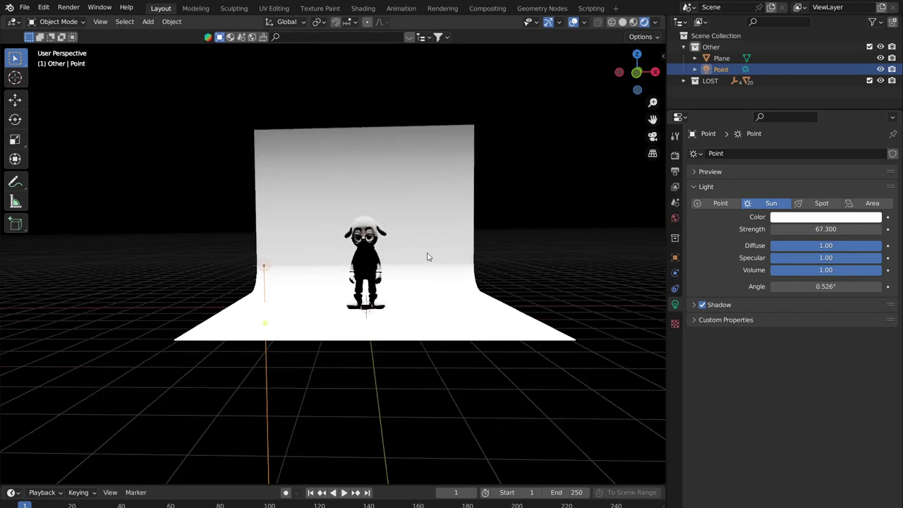
key("g")
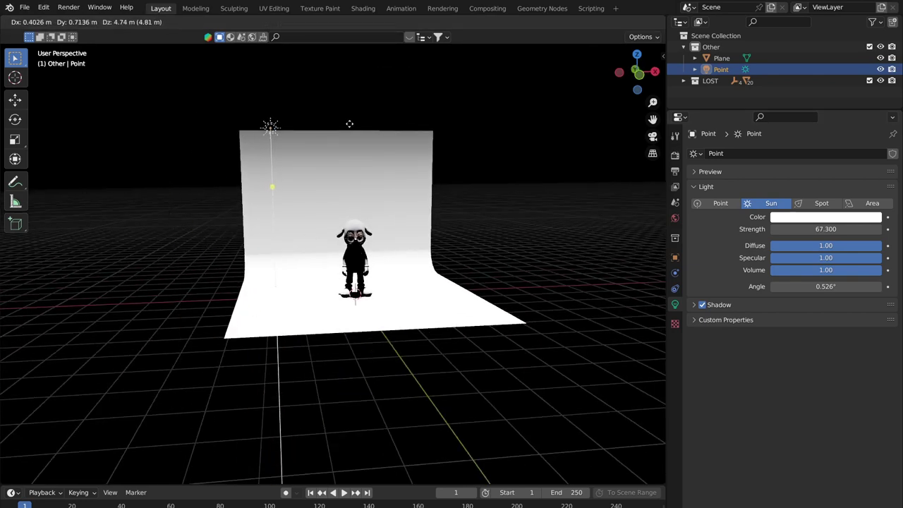
left_click(223, 182)
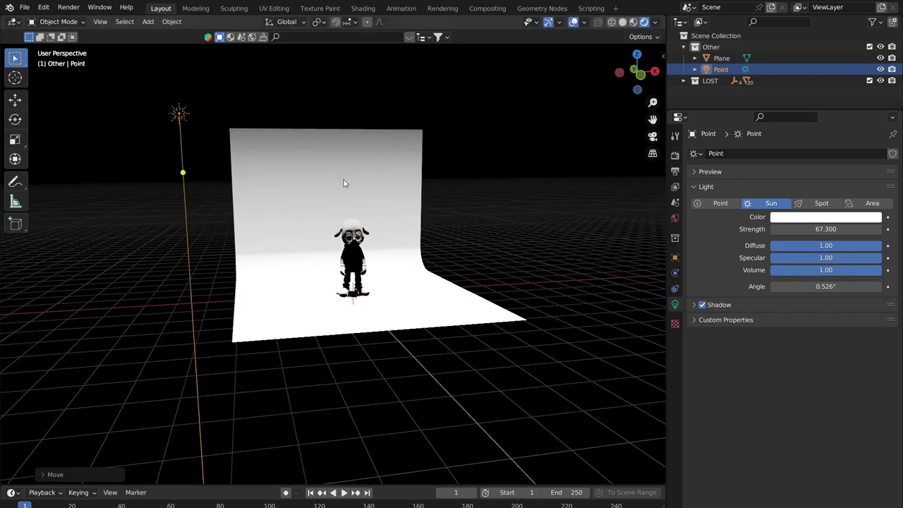
Tilt the sun to cast long angled shadows and set its strength to 64.04
key("r")
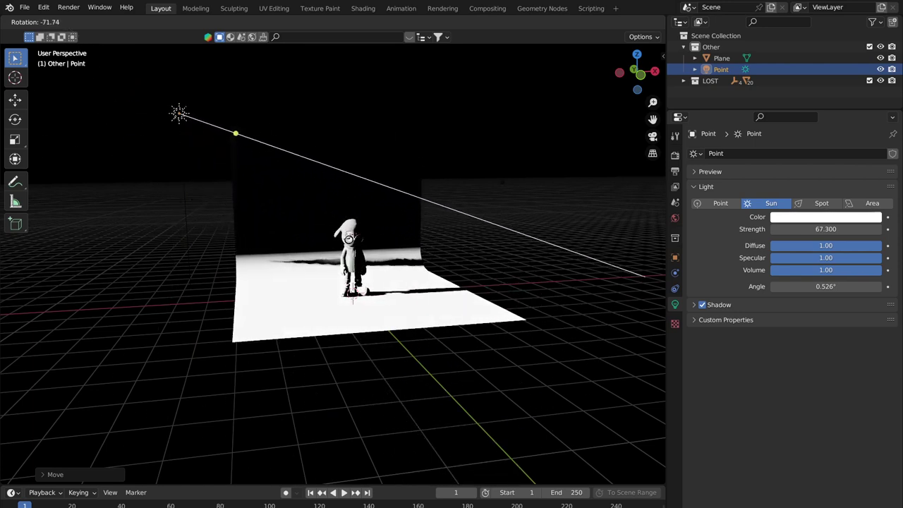
right_click(456, 177)
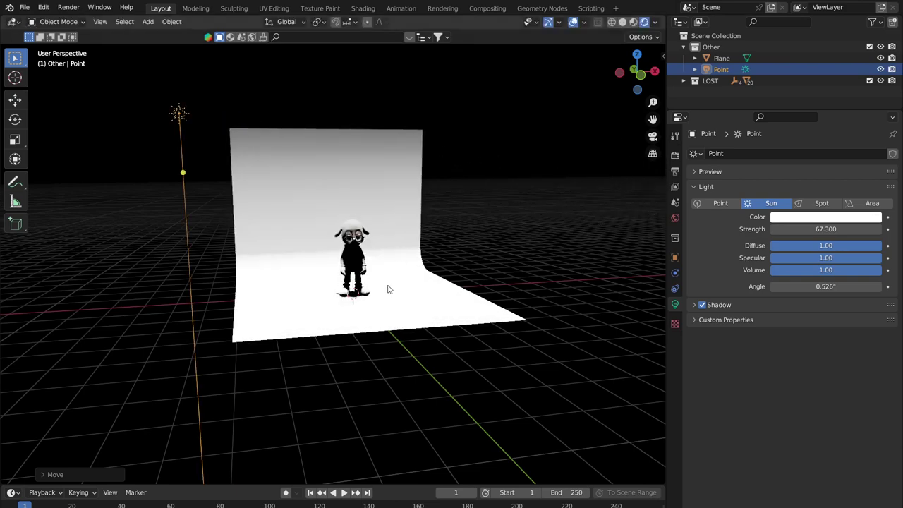
mouse_move(401, 284)
middle_mouse_down()
mouse_move(373, 319)
mouse_move(410, 279)
middle_mouse_up()
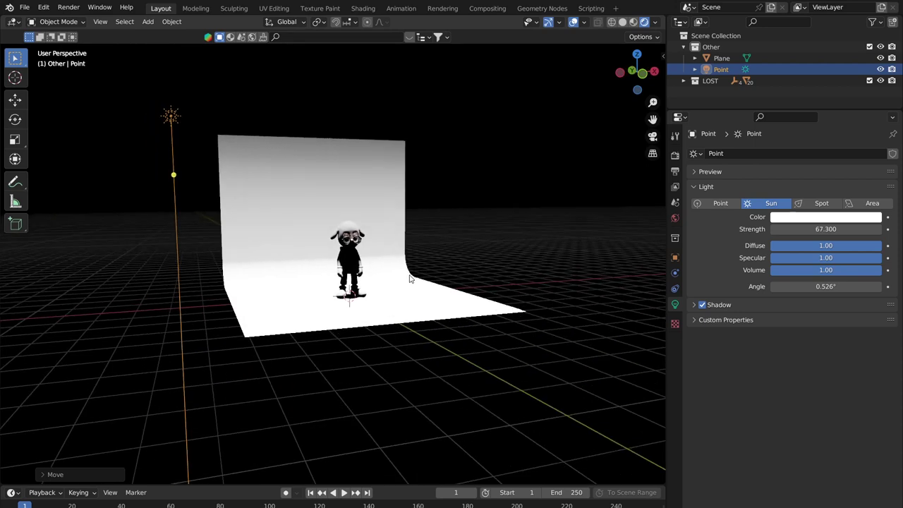
key("r")
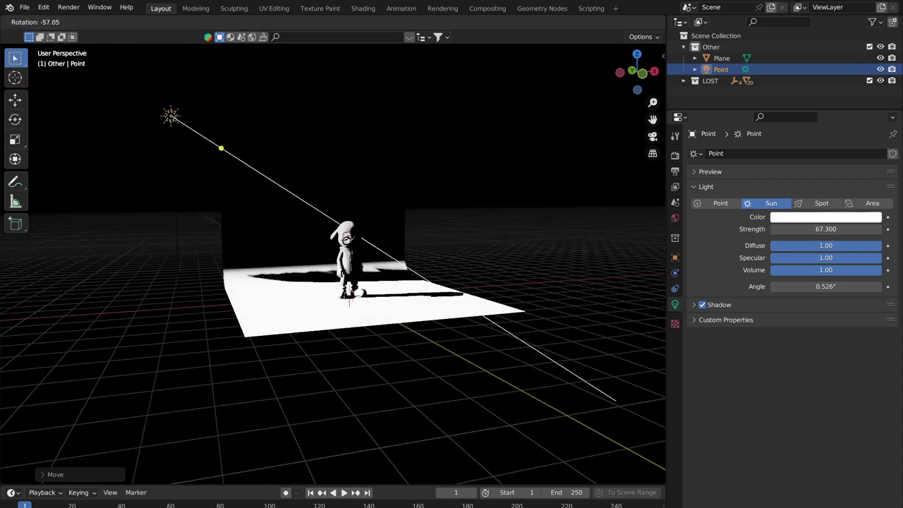
left_click(365, 308)
middle_click_drag(376, 220, 373, 240)
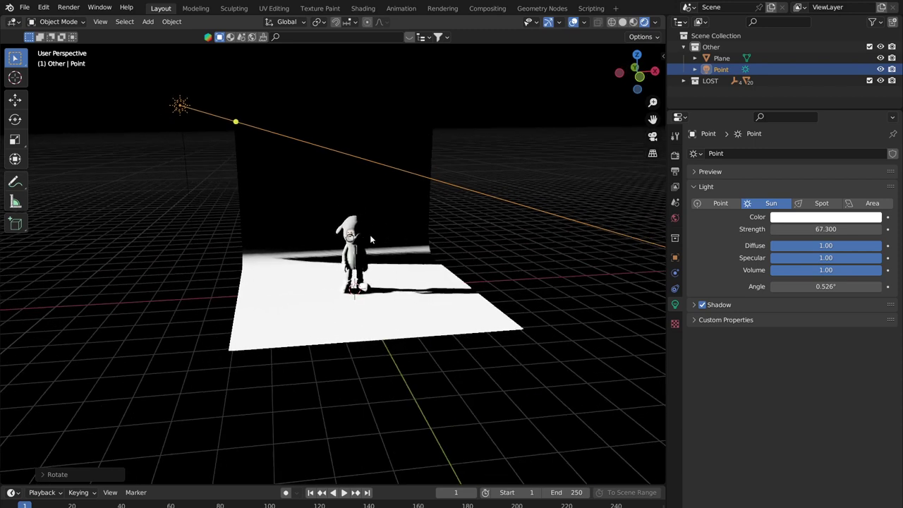
left_click_drag(825, 286, 893, 287)
key("ctrl+z")
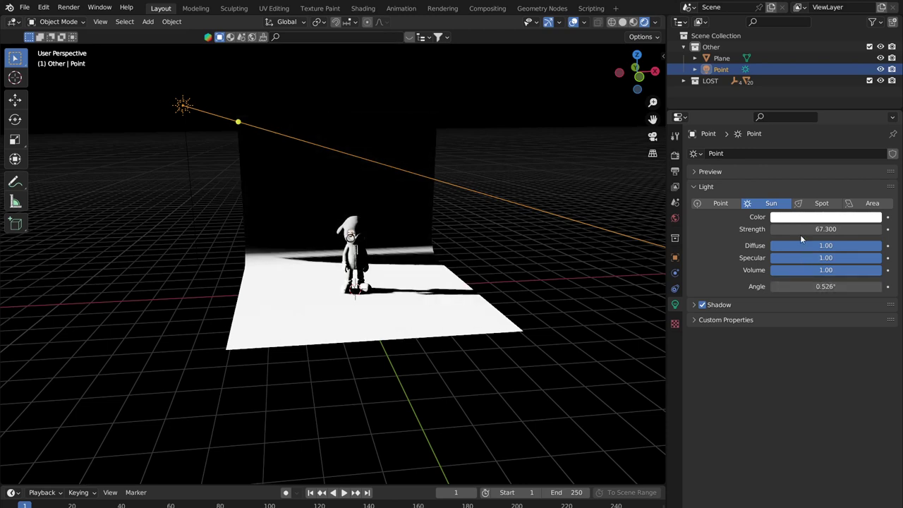
left_click_drag(800, 229, 791, 228)
key("r")
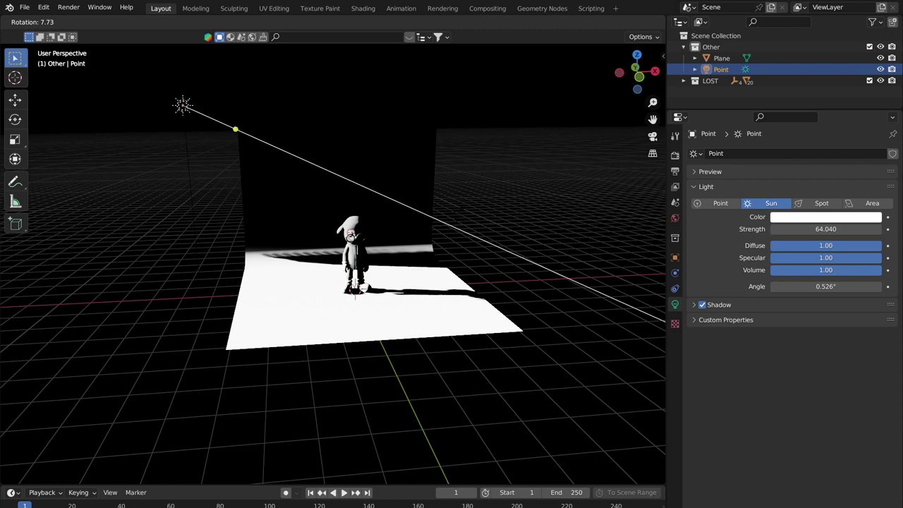
left_click(452, 219)
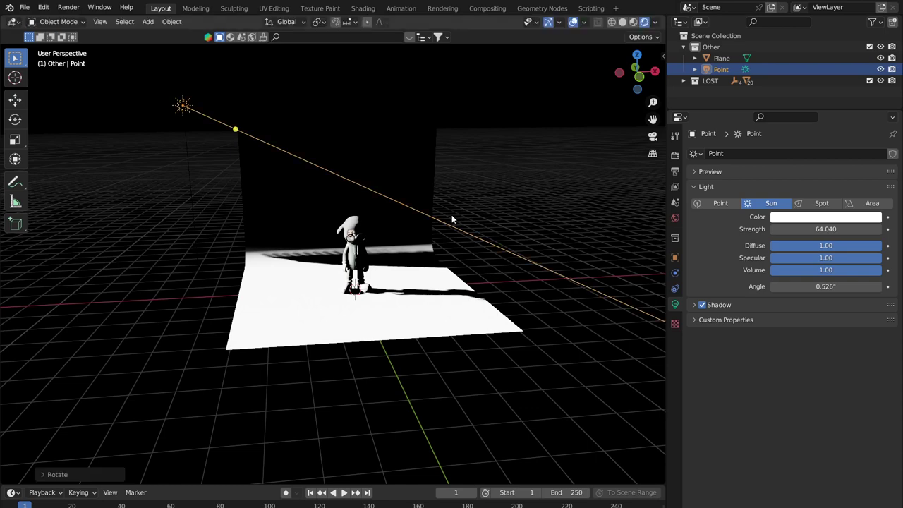
middle_click_drag(464, 227, 673, 157)
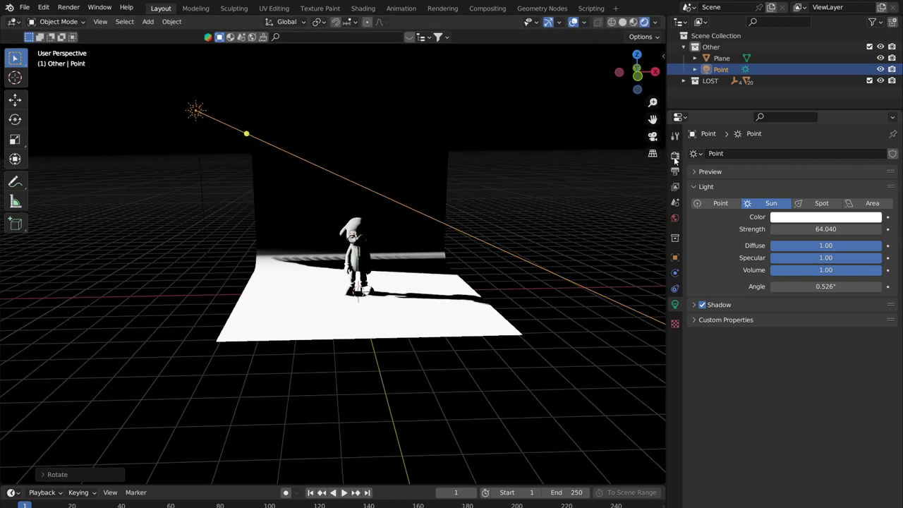
Set the render engine to Cycles in Render Properties
left_click(674, 156)
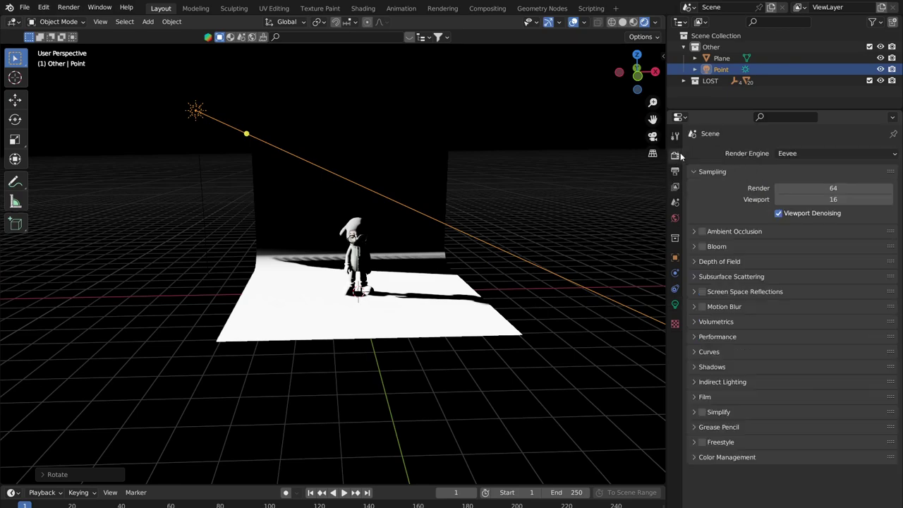
left_click(807, 153)
left_click(797, 192)
scroll(459, 206, "up", 3)
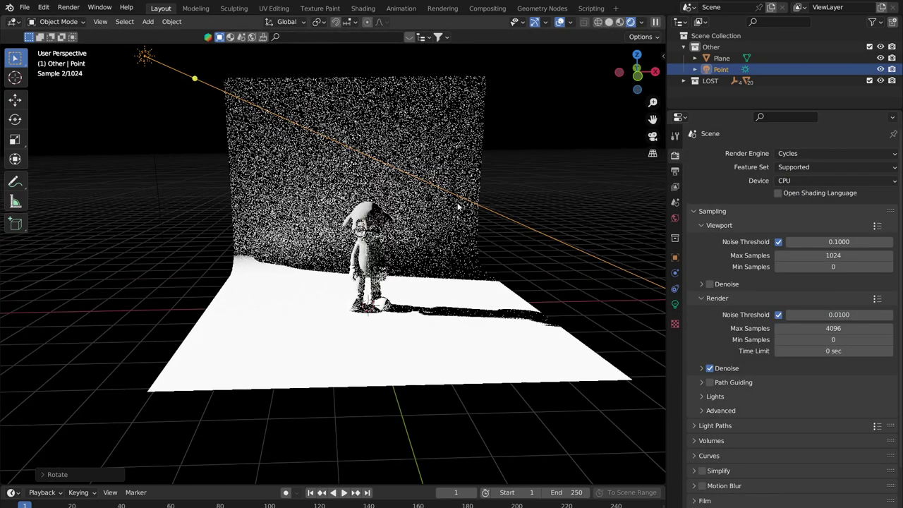
scroll(459, 206, "up", 3)
scroll(494, 222, "down", 2)
scroll(532, 241, "up", 1)
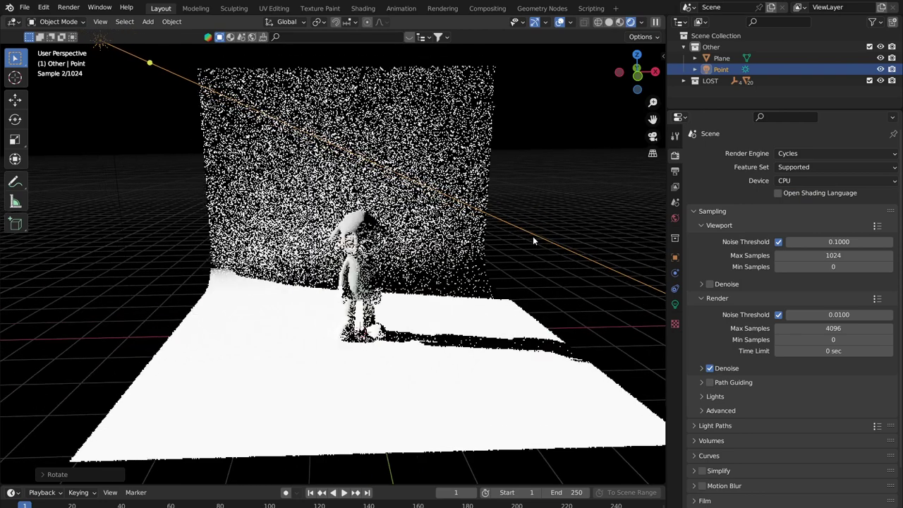
scroll(532, 236, "down", 1)
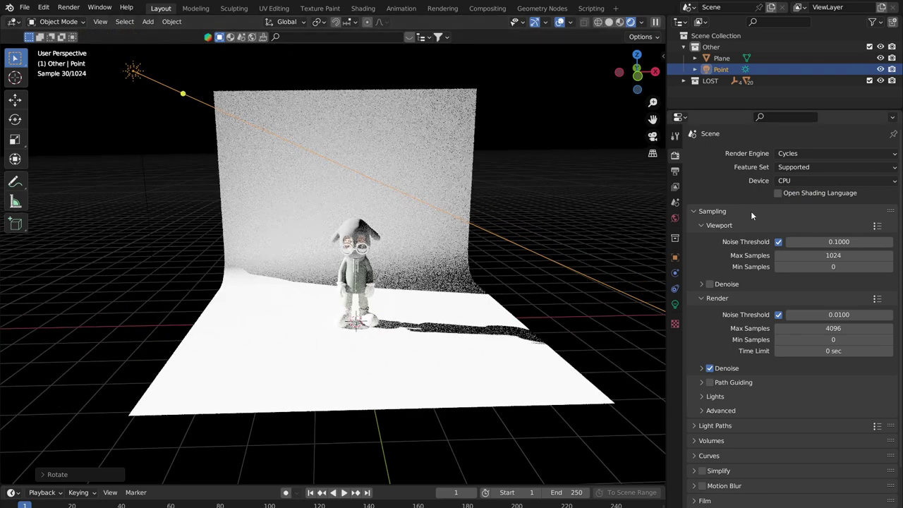
Change the light to a Spot and rotate it to aim down at the character
left_click(675, 304)
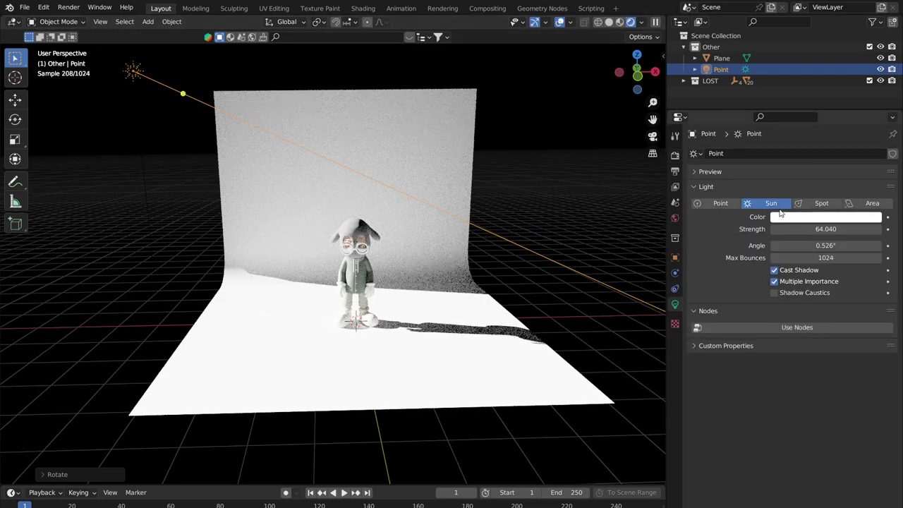
left_click(818, 204)
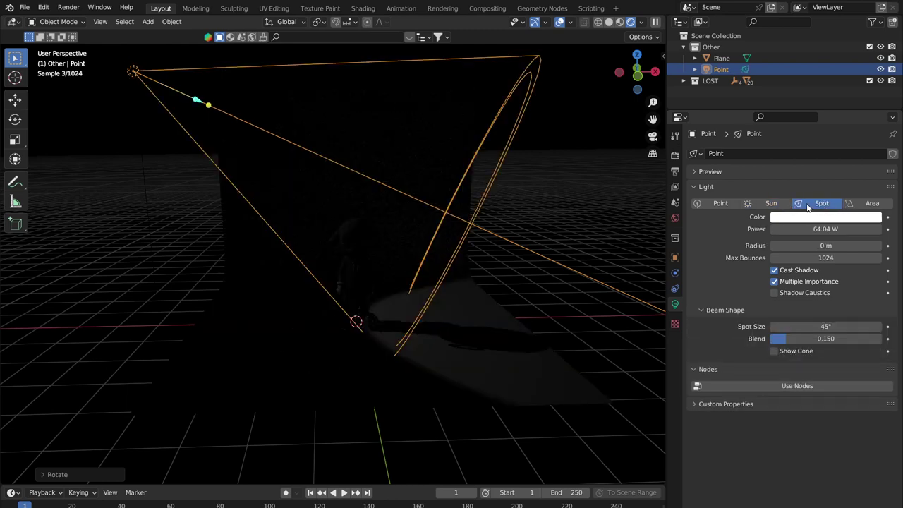
key("r")
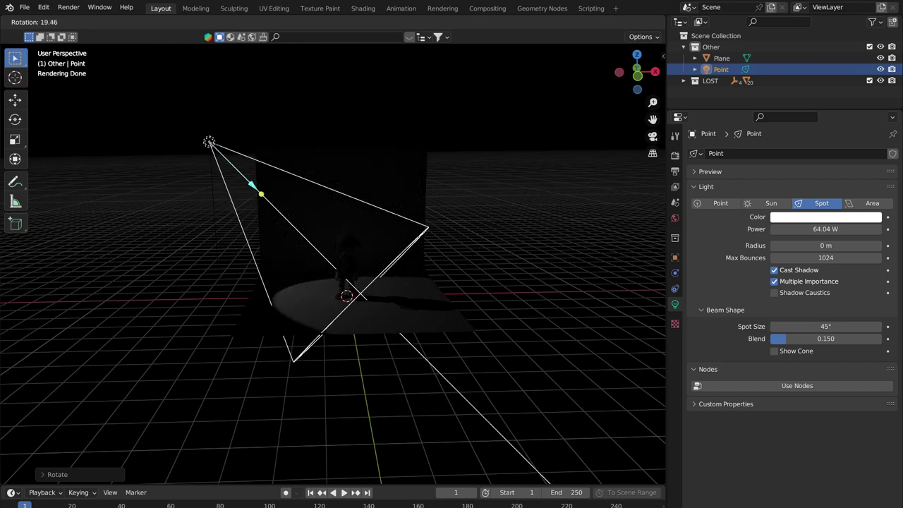
left_click(470, 258)
middle_click_drag(470, 259, 486, 277)
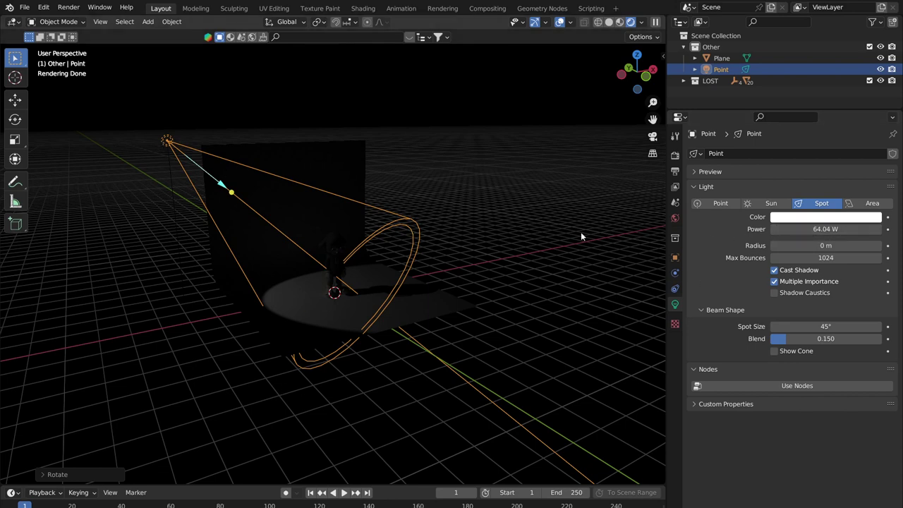
Try different spot radius values, settling around 1.18 m
middle_click_drag(446, 251, 410, 254)
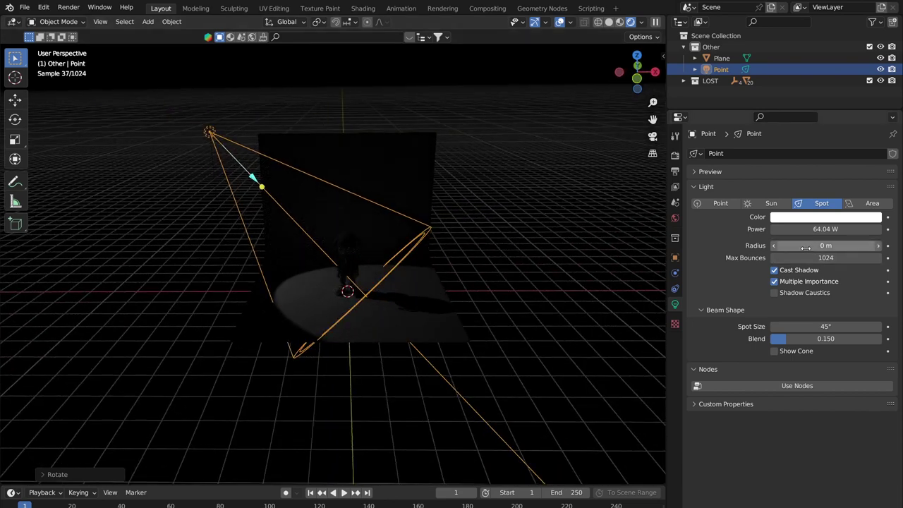
left_click_drag(811, 246, 869, 245)
left_click_drag(807, 245, 902, 246)
scroll(435, 268, "up", 4)
left_click_drag(826, 246, 772, 245)
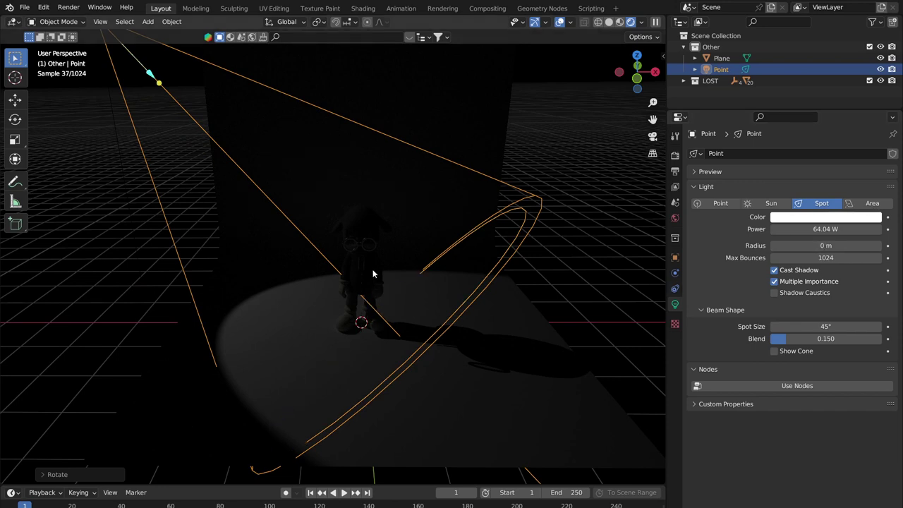
left_click_drag(818, 245, 853, 246)
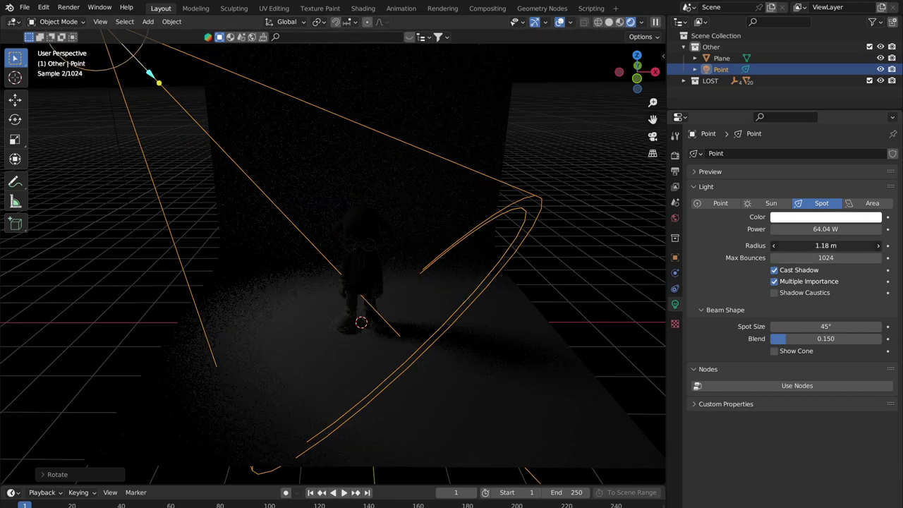
middle_click_drag(578, 255, 398, 282)
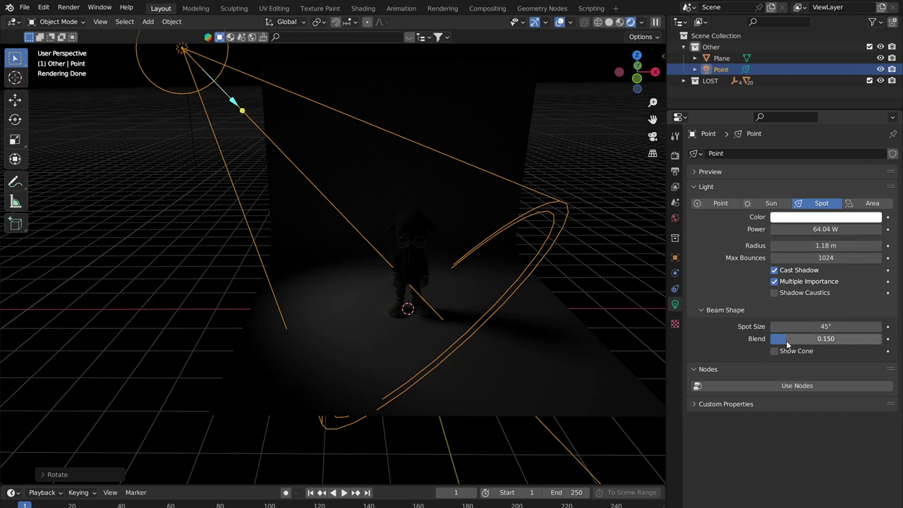
Test spot blend values from 0.351 down to 0 with the radius reset to 0 m
left_click(702, 310)
left_click(702, 311)
left_click_drag(783, 340, 741, 340)
left_click_drag(839, 339, 809, 338)
left_click_drag(825, 245, 776, 245)
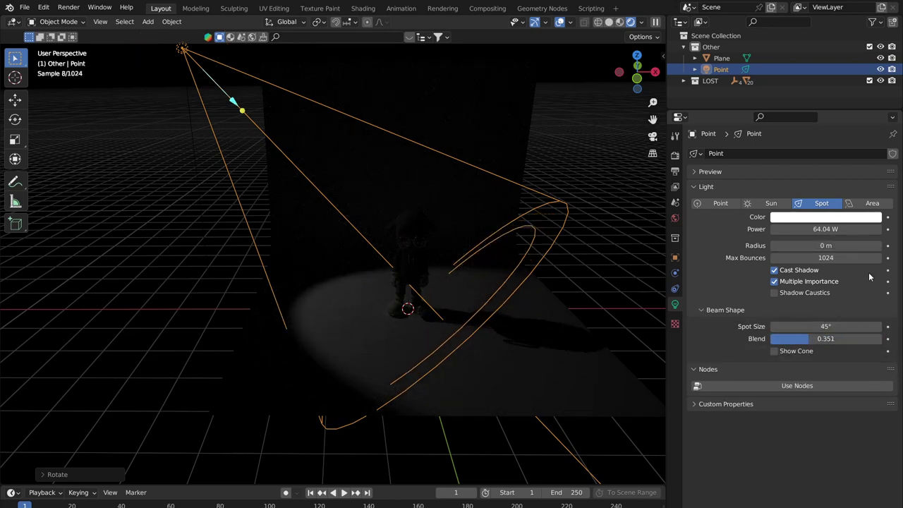
left_click_drag(816, 344, 771, 339)
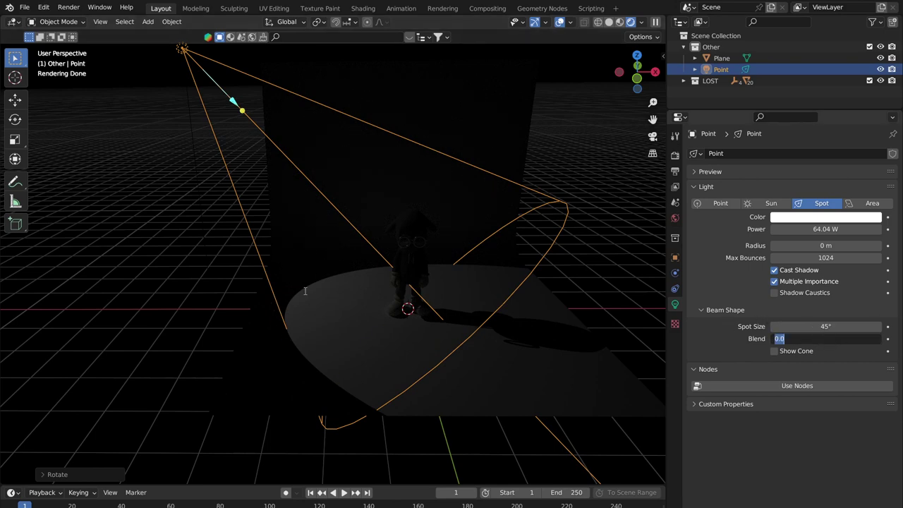
left_click(305, 290)
scroll(319, 274, "up", 6)
scroll(330, 331, "down", 3)
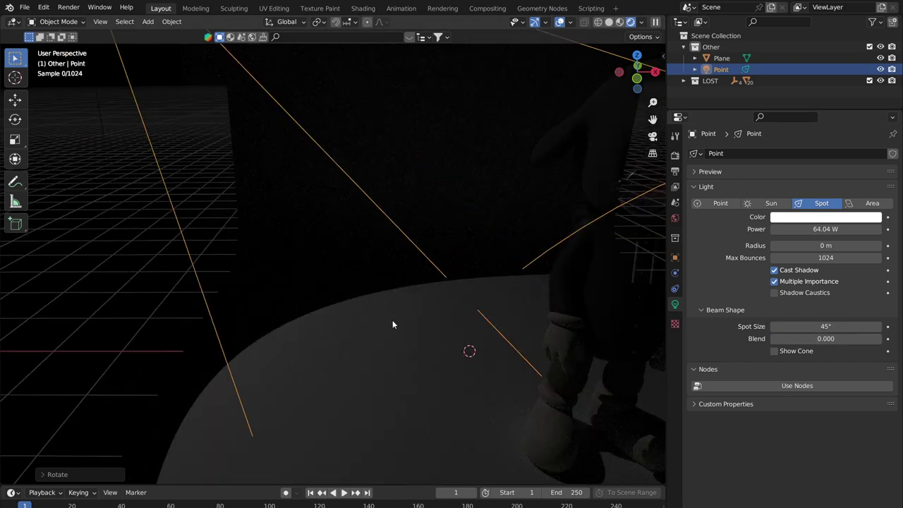
scroll(393, 324, "down", 5)
Set blend to 0.423, radius to 1.52 m, and narrow the spot size to 1°
left_click_drag(799, 340, 845, 340)
left_click_drag(825, 246, 867, 246)
middle_click_drag(409, 223, 493, 233)
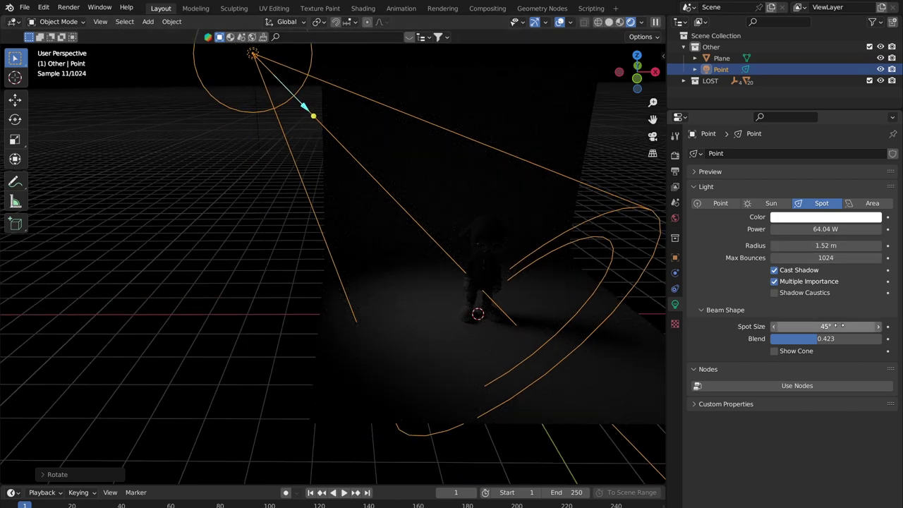
left_click_drag(842, 326, 805, 326)
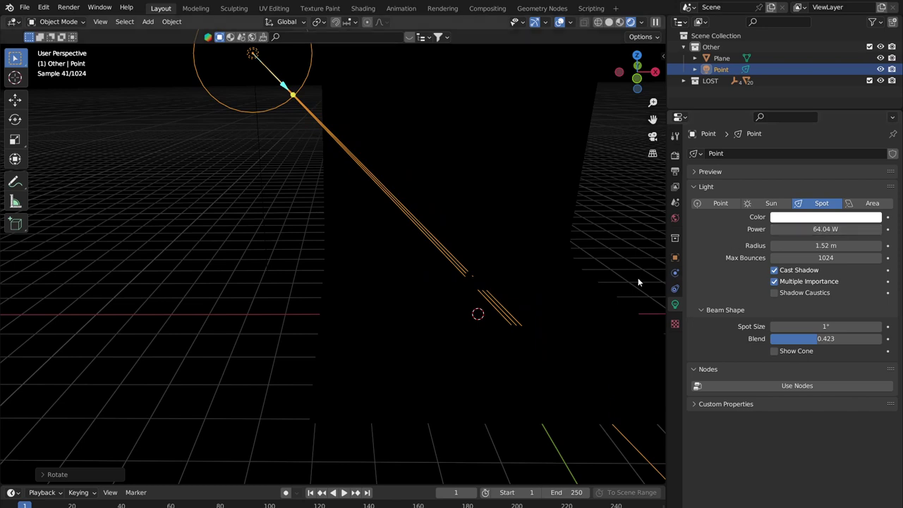
Set the light's power to 87.84 W, then raise it to about 296 W
left_click(804, 229)
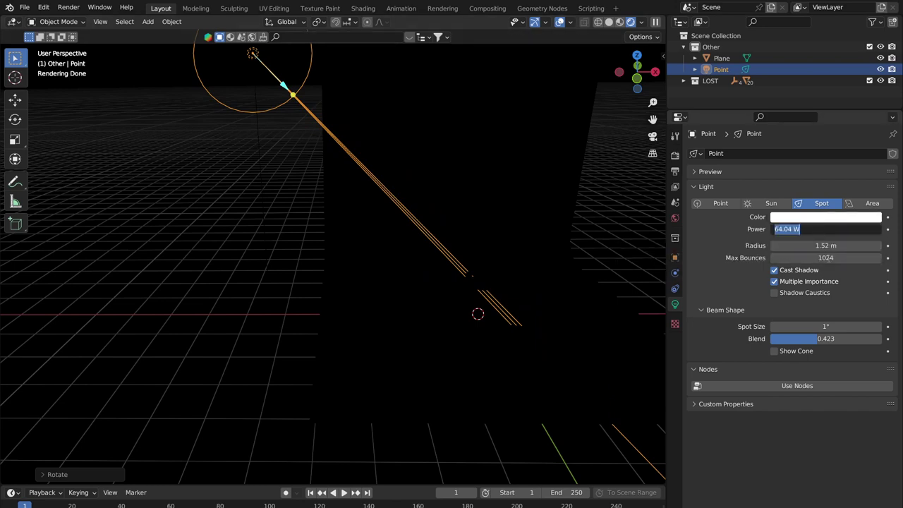
type("87.84")
key("Return")
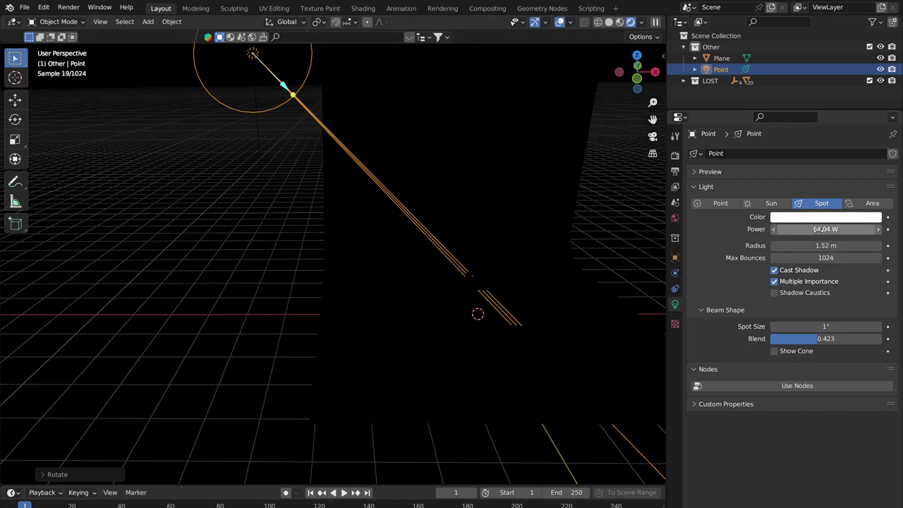
left_click_drag(825, 228, 847, 229)
middle_click_drag(484, 214, 372, 268)
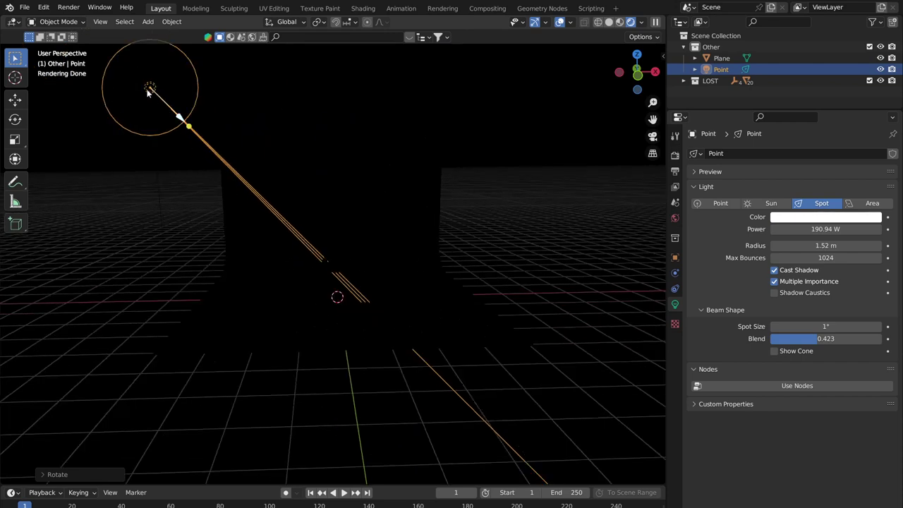
middle_click_drag(296, 182, 280, 206)
middle_click_drag(223, 175, 345, 208)
left_click_drag(823, 229, 832, 229)
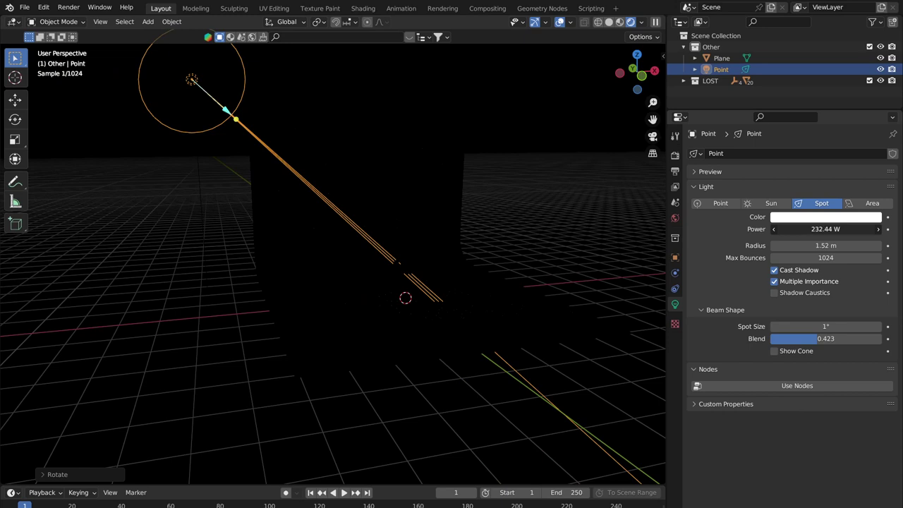
left_click_drag(824, 229, 824, 229)
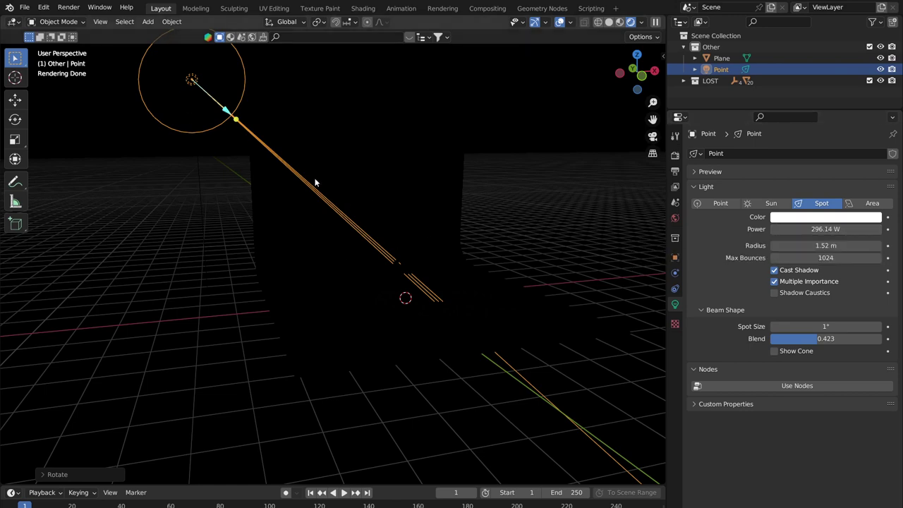
Boost the power to 40000 W and set the spot size to 7.2°, then 14.7°
left_click(827, 229)
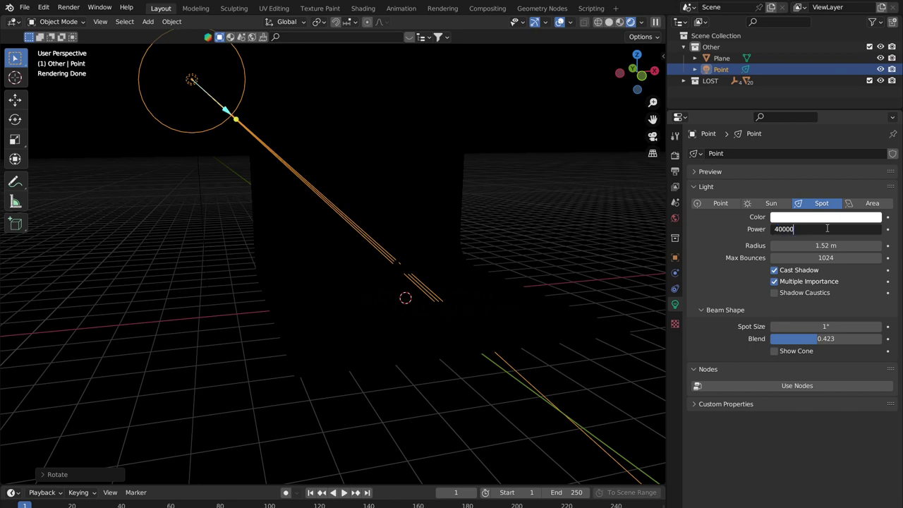
key("Return")
middle_click_drag(350, 271, 378, 273, "shift")
double_click(825, 326)
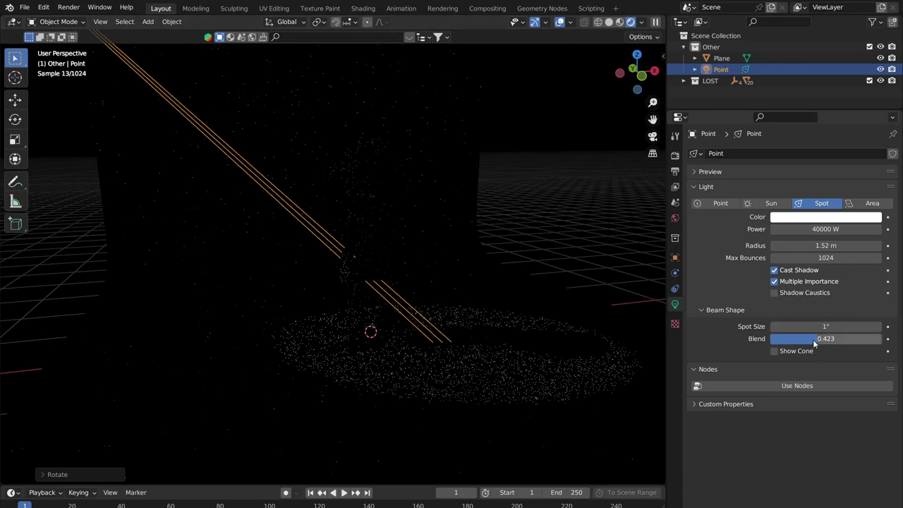
type("7.2")
key("Return")
left_click_drag(826, 326, 857, 326)
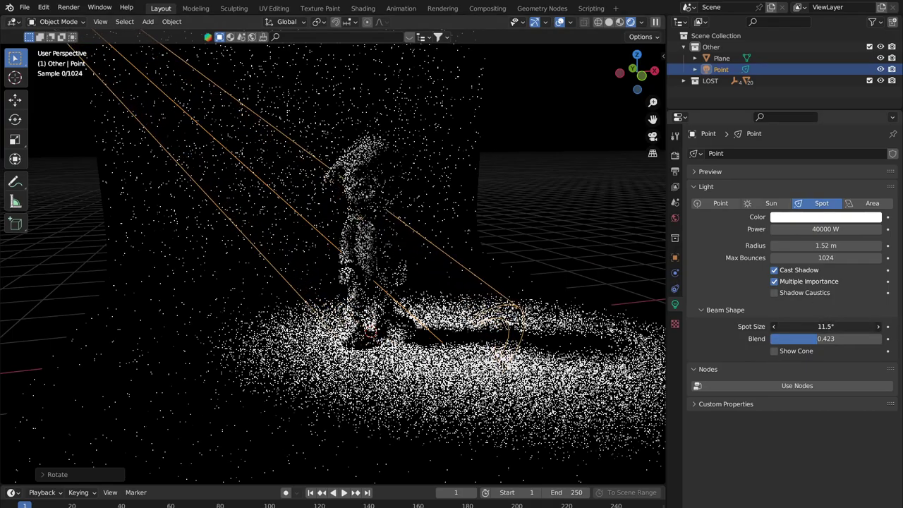
middle_click_drag(450, 242, 390, 233)
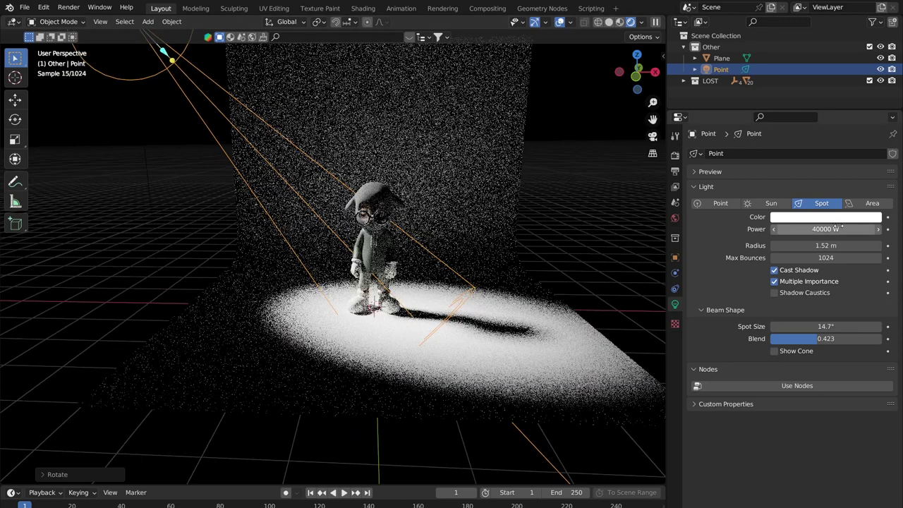
left_click_drag(789, 233, 784, 234)
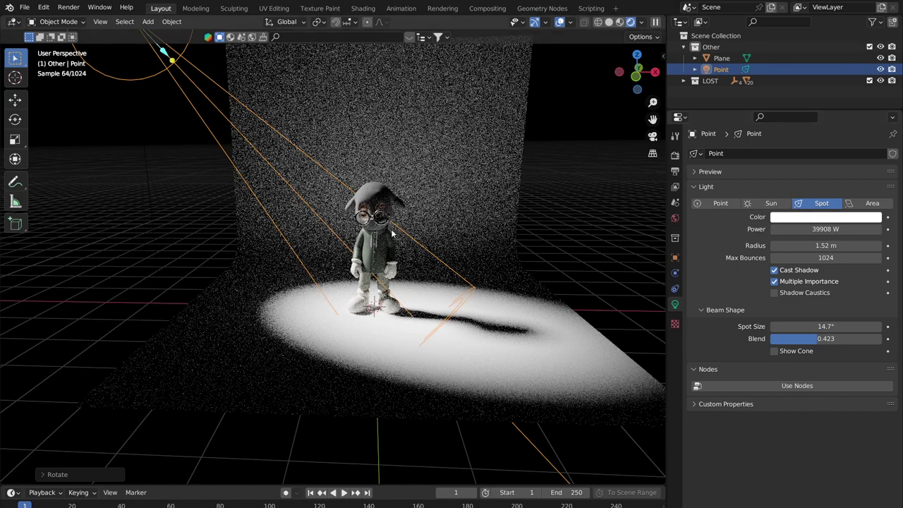
Undo back to the area light and scale it up
key("ctrl+z")
key("ctrl+z")
key("ctrl+z")
key("ctrl+z")
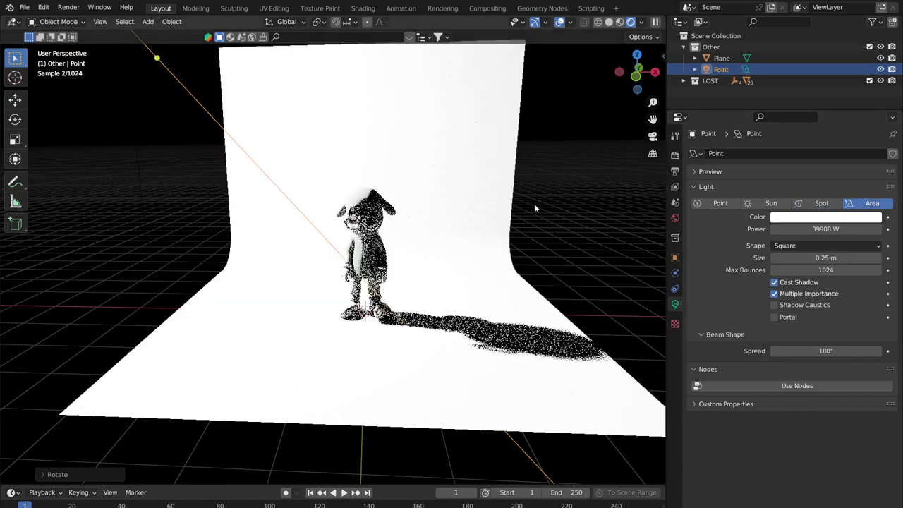
scroll(534, 208, "down", 5)
middle_click_drag(398, 177, 317, 181)
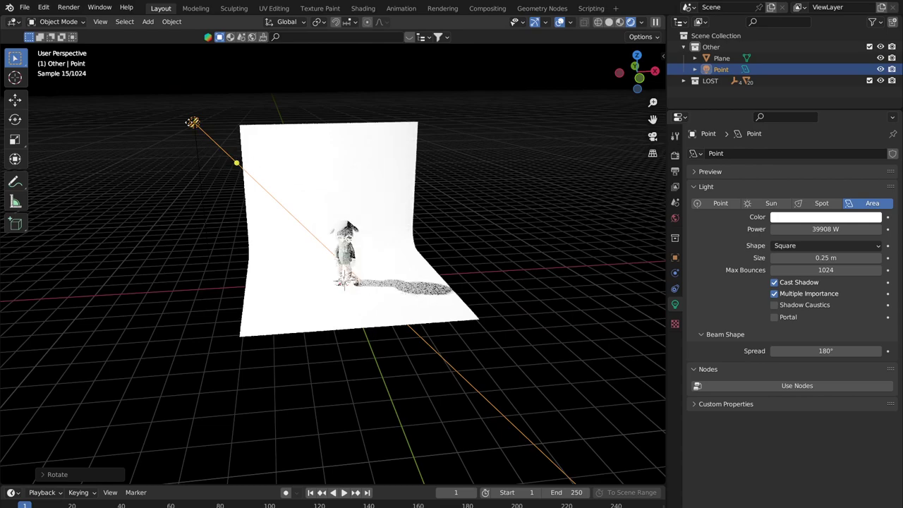
key("s")
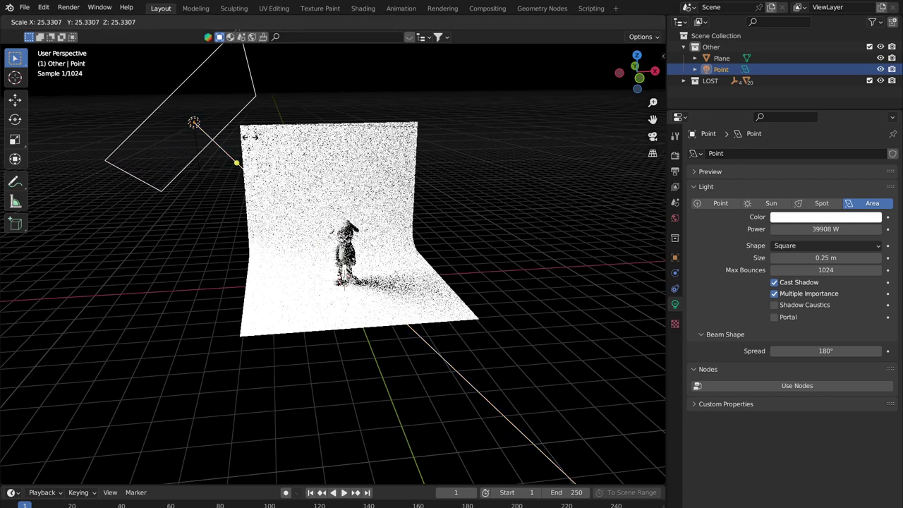
key("Escape")
middle_click_drag(85, 134, 268, 135)
key("s")
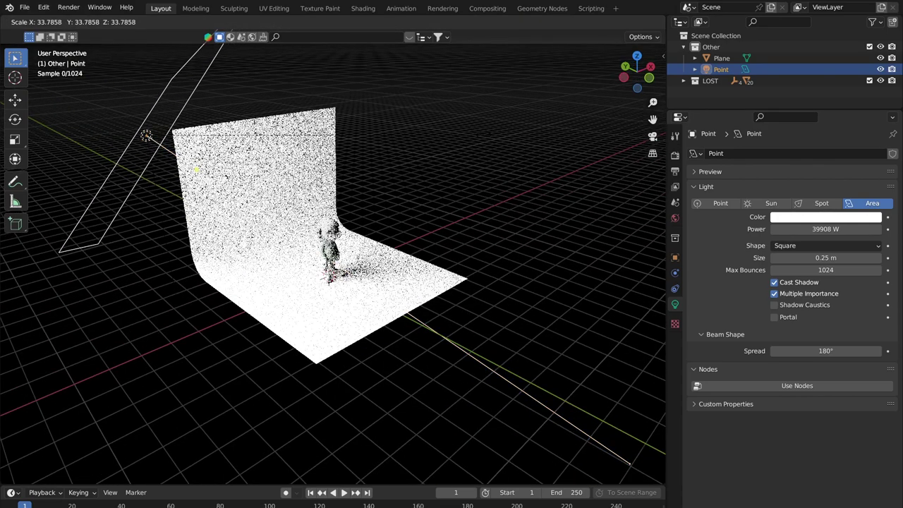
left_click(396, 182)
Set the area light's power to 2000 W and begin moving it
middle_click_drag(396, 182, 241, 156)
middle_click_drag(282, 183, 294, 149)
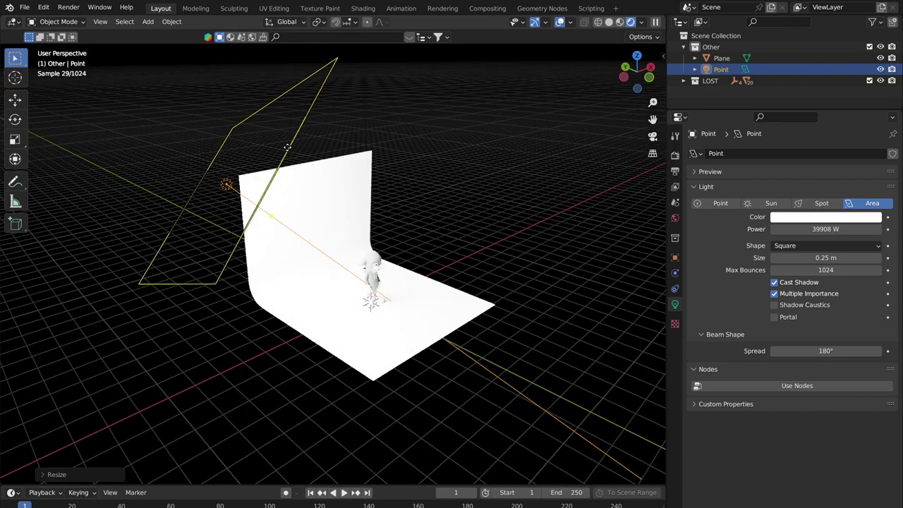
left_click(827, 229)
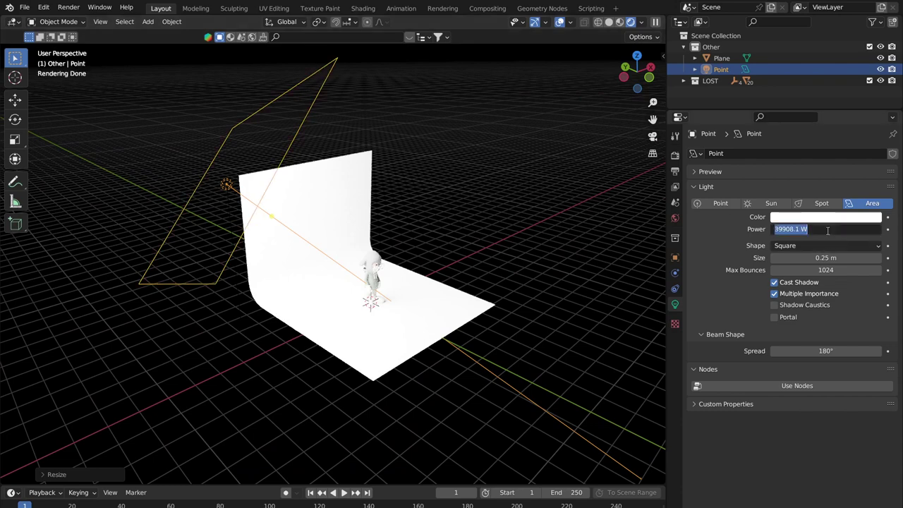
key("Return")
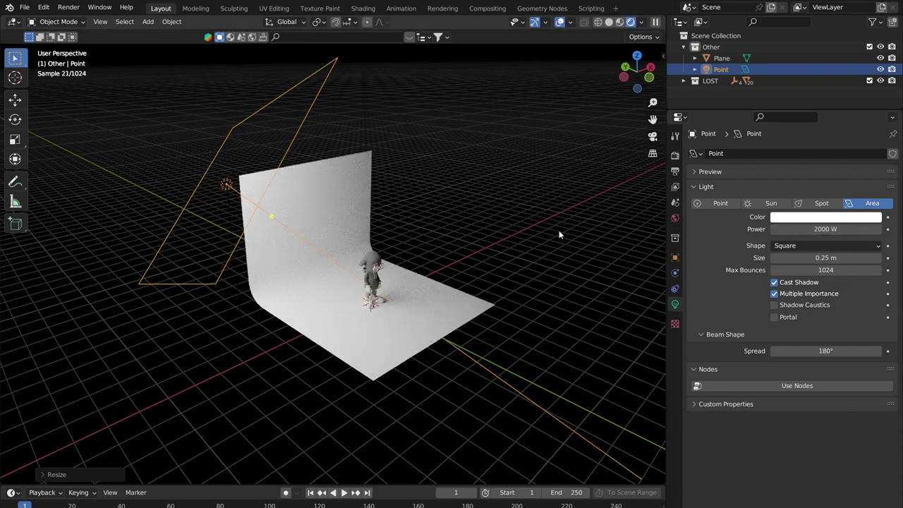
key("g")
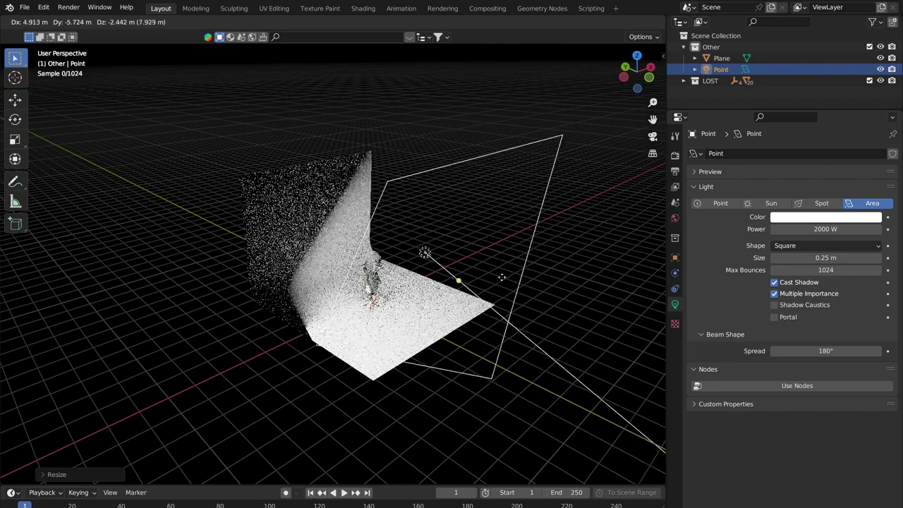
Confirm the area light's position and rotate it to point downward
left_click(462, 286)
middle_click_drag(463, 285, 392, 256)
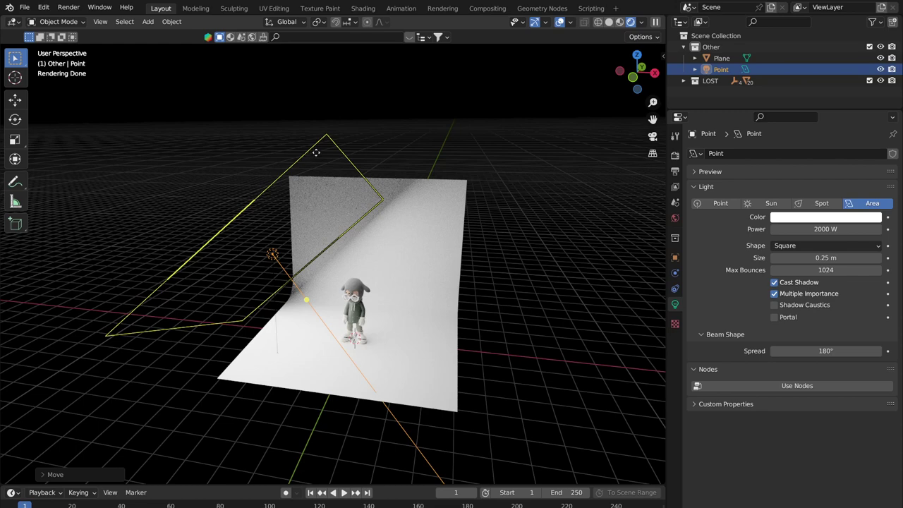
middle_click_drag(316, 152, 433, 153)
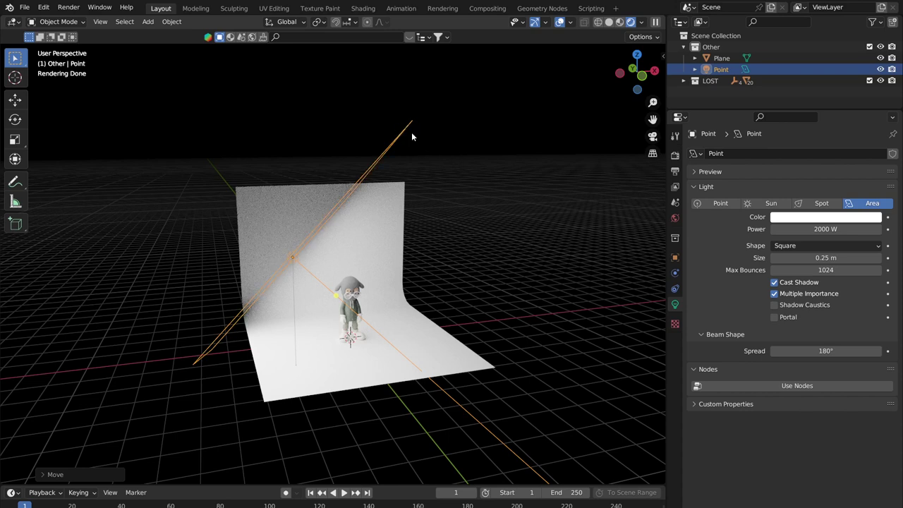
key("r")
left_click(437, 272)
mouse_move(438, 272)
middle_mouse_down()
mouse_move(529, 265)
mouse_move(433, 266)
middle_mouse_up()
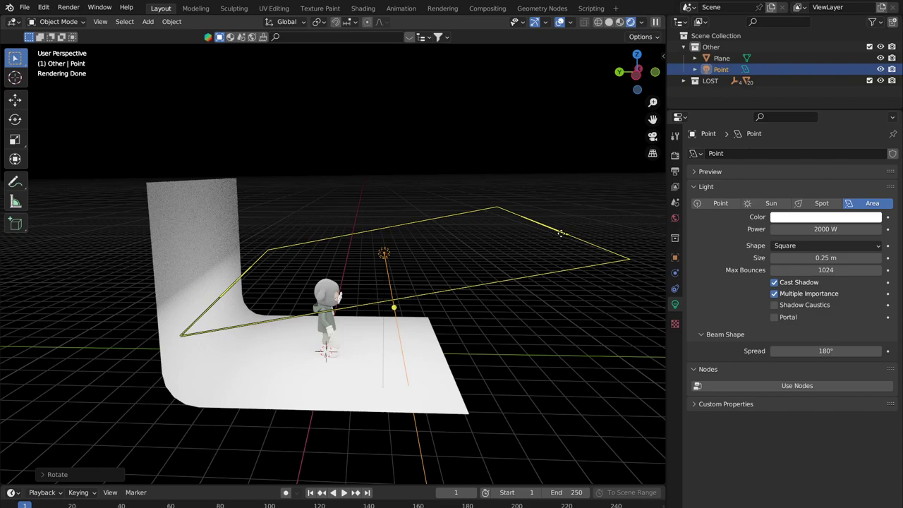
middle_click_drag(562, 233, 480, 261)
Move the area light above the character and scale it to about 0.5
key("g")
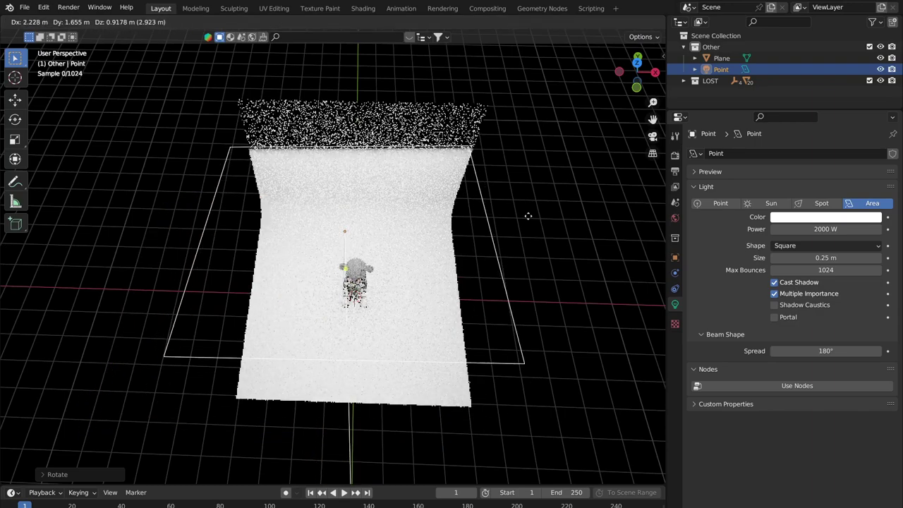
left_click(423, 242)
middle_click_drag(423, 242, 520, 201)
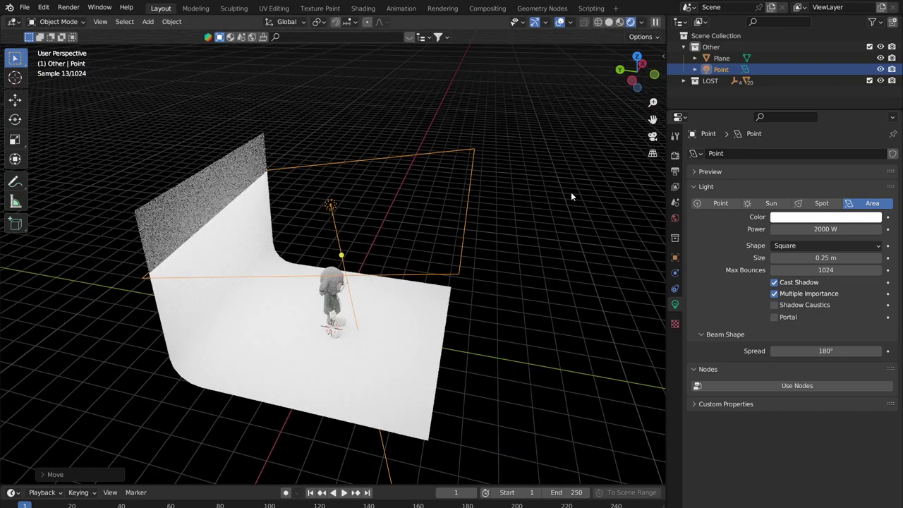
key("s")
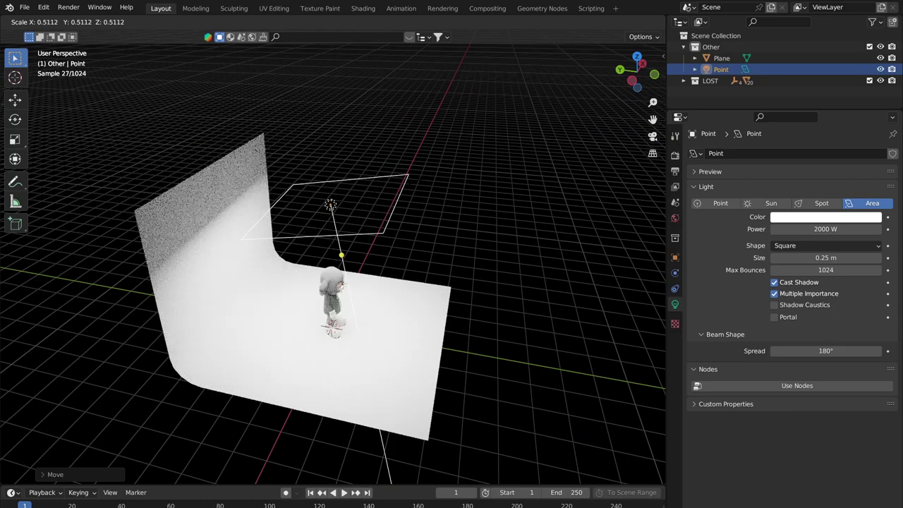
left_click(395, 212)
middle_click_drag(395, 212, 395, 273)
scroll(328, 281, "up", 4)
Set the area light's power to 100 W
left_click(839, 230)
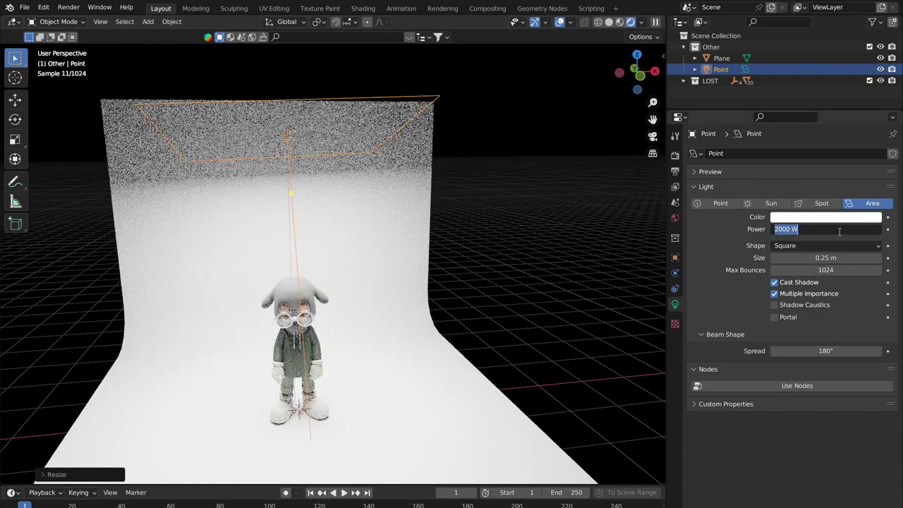
type("100")
key("Return")
scroll(345, 206, "down", 3)
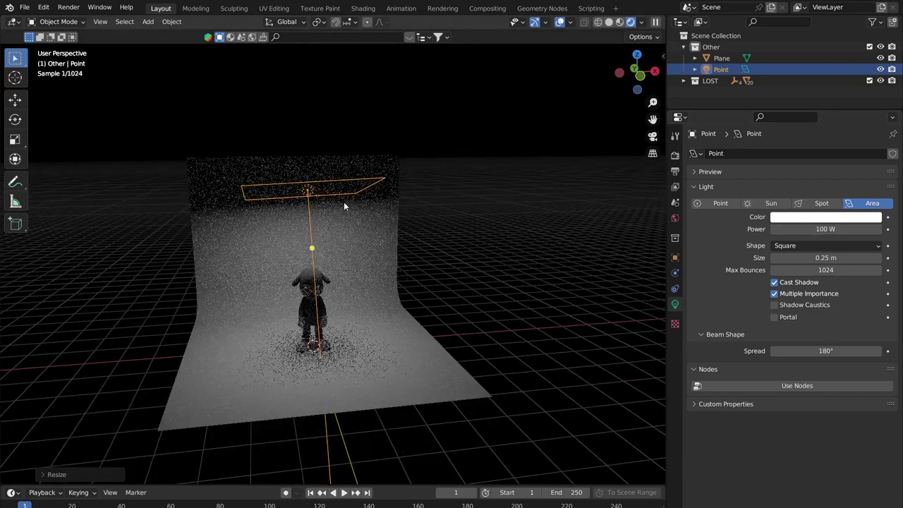
Raise, re-rotate and move the area light so it hangs directly above the character
middle_click_drag(344, 206, 458, 220)
key("g")
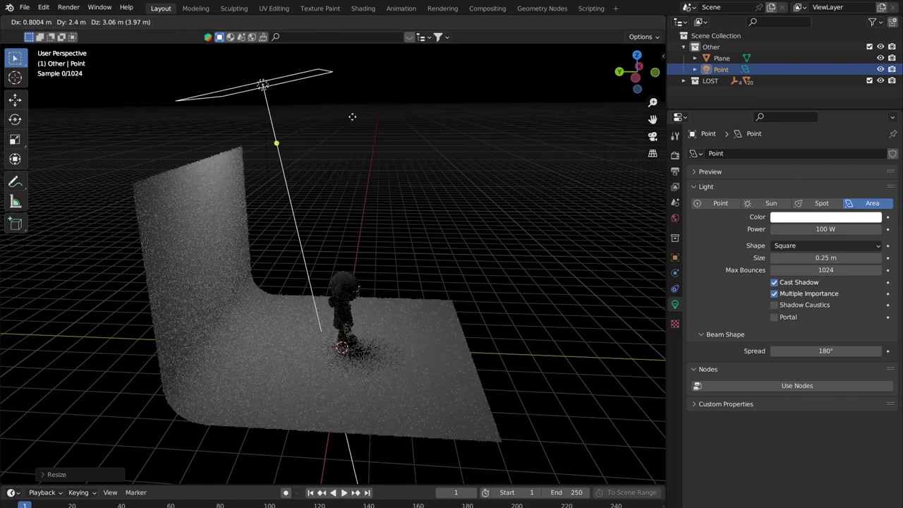
left_click(401, 119)
key("r")
left_click(381, 119)
key("g")
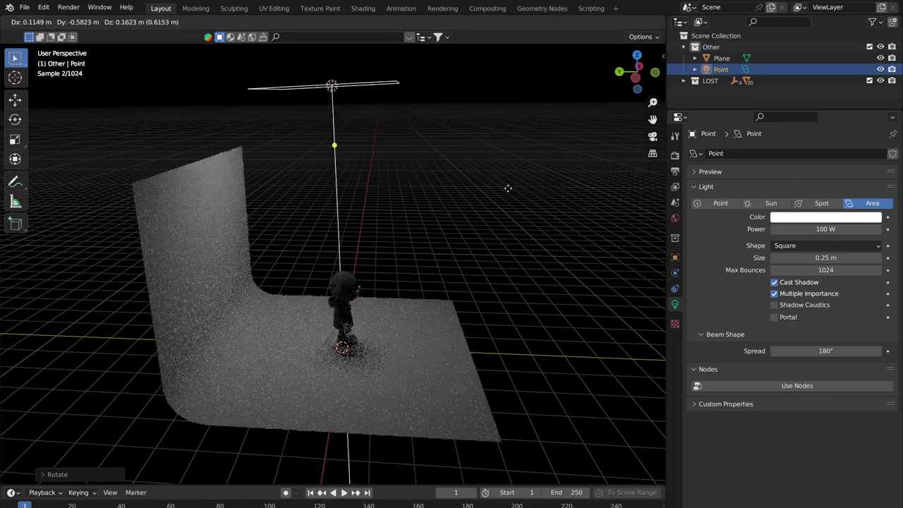
left_click(502, 189)
middle_click_drag(503, 189, 118, 345)
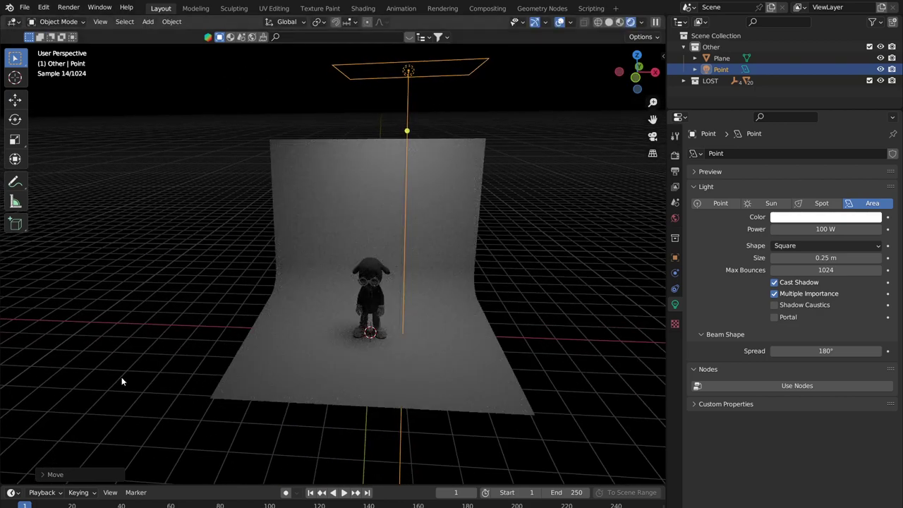
scroll(410, 240, "up", 3)
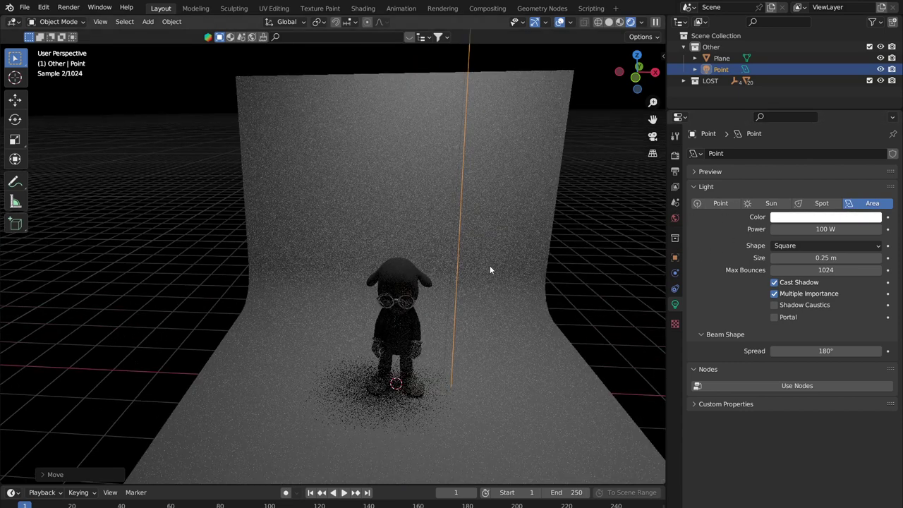
middle_click_drag(489, 266, 472, 256)
scroll(374, 167, "down", 1)
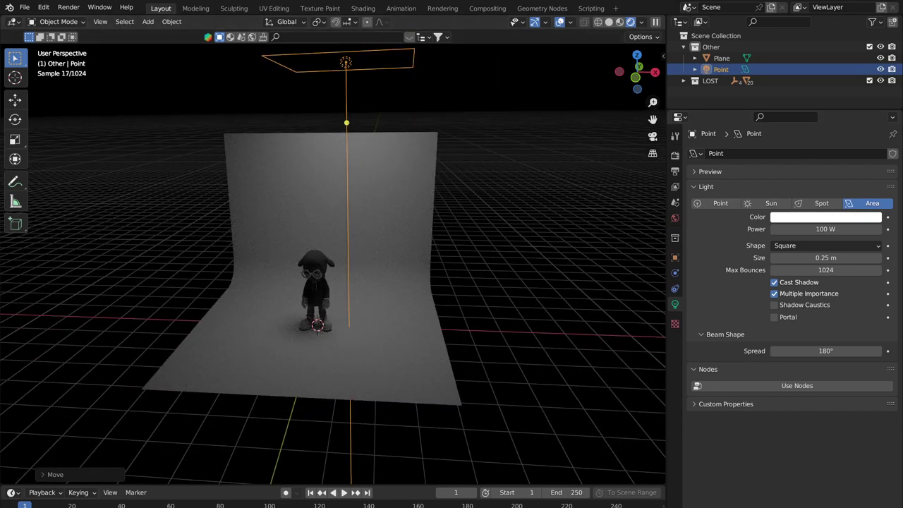
Change the light type from Area to Point, keeping 100 W power
key("shift+a")
mouse_move(385, 212)
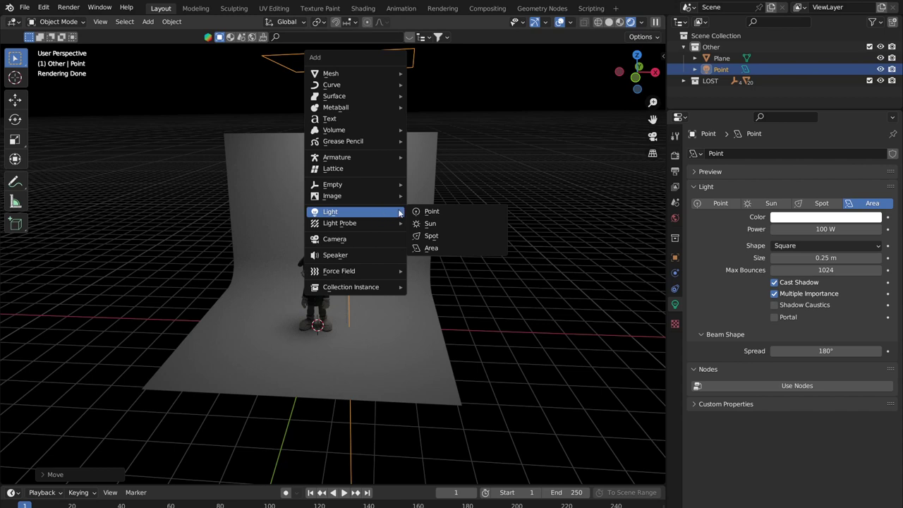
key("shift+a")
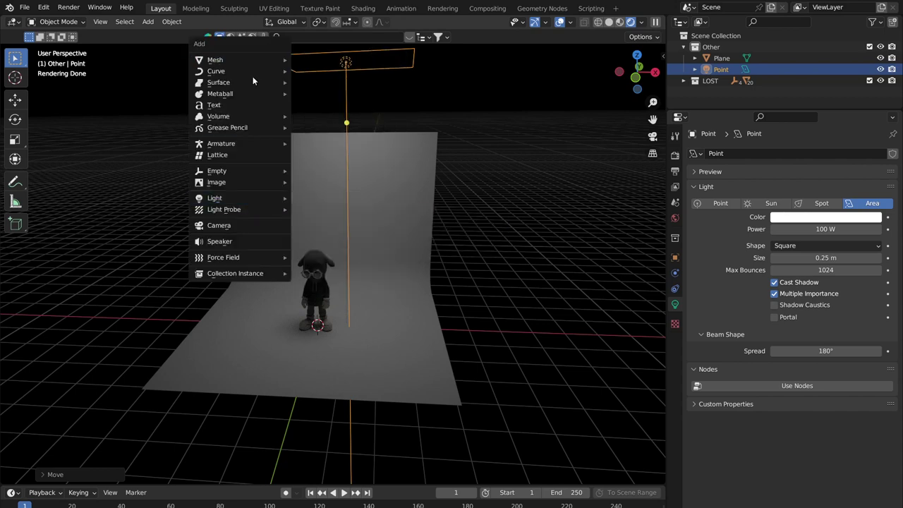
mouse_move(255, 198)
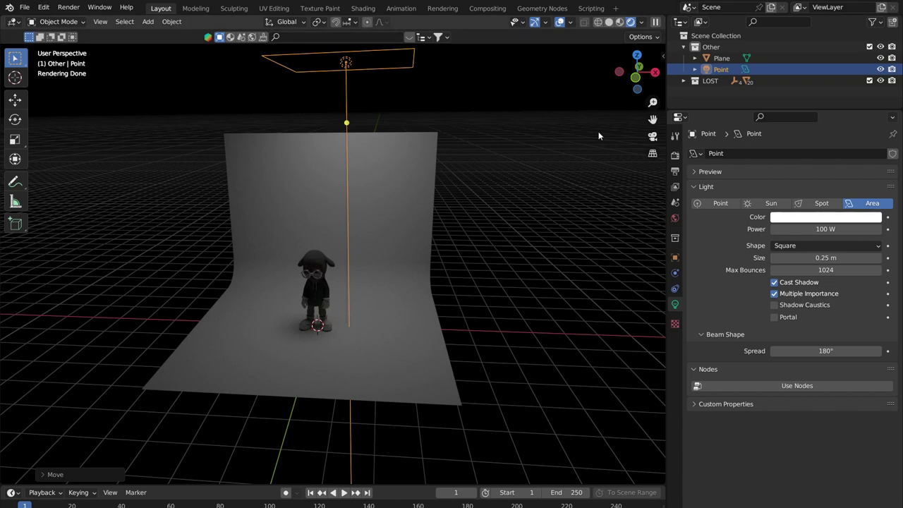
scroll(737, 204, "up", 3, "ctrl")
scroll(756, 203, "down", 2, "ctrl")
scroll(762, 203, "down", 1, "ctrl")
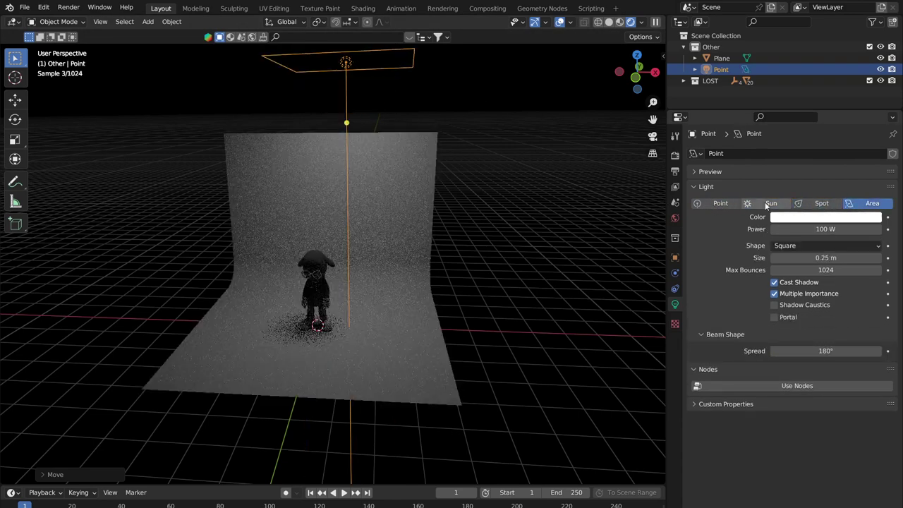
scroll(768, 203, "up", 3, "ctrl")
scroll(769, 204, "down", 2, "ctrl")
scroll(769, 203, "down", 1, "ctrl")
scroll(769, 204, "up", 3, "ctrl")
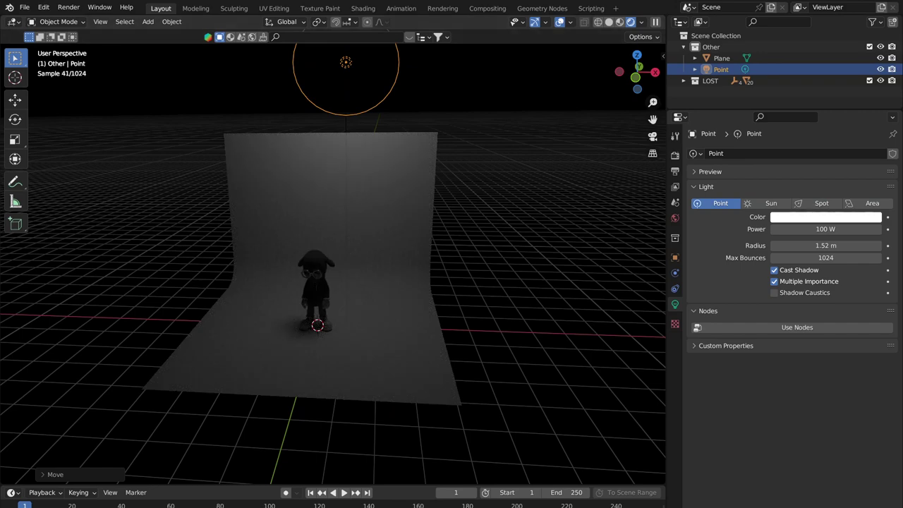
Move the point light up beside the backdrop's upper right edge
middle_click_drag(383, 148, 395, 165, "shift")
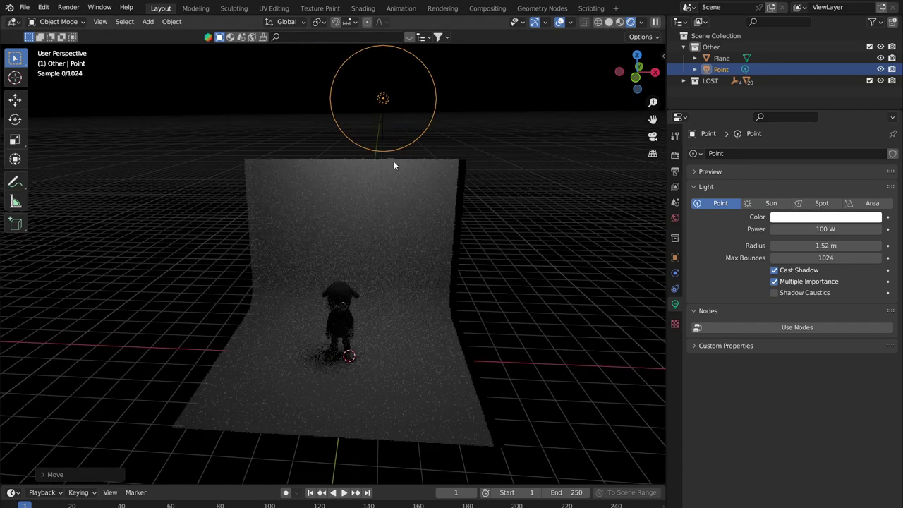
key("g")
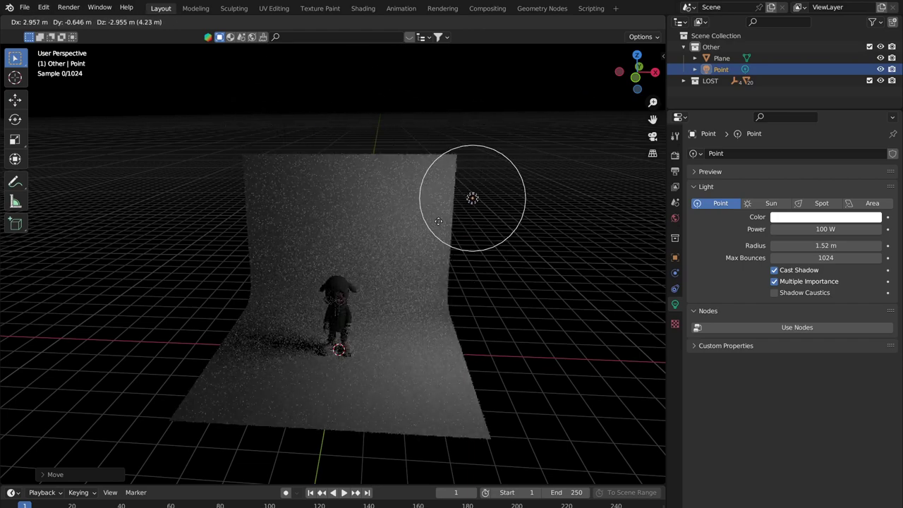
left_click(420, 220)
middle_click_drag(421, 223, 493, 197)
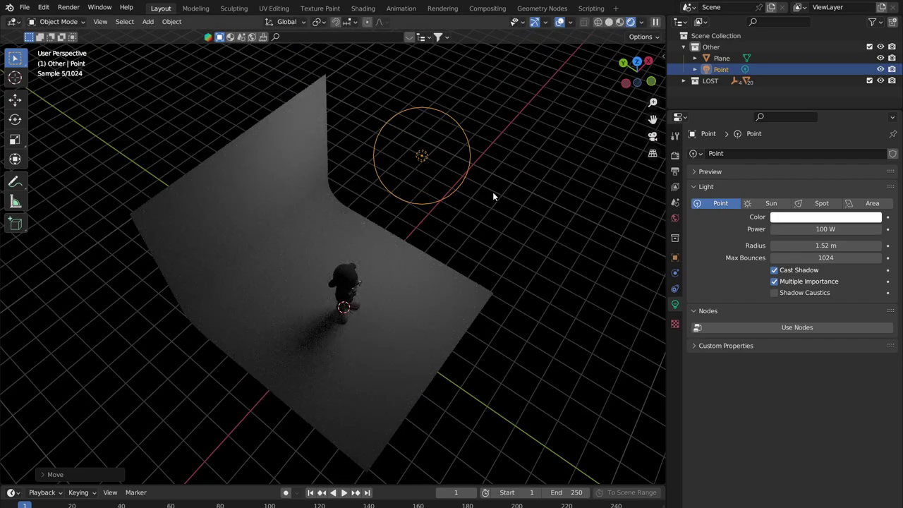
middle_click_drag(466, 224, 372, 226)
middle_click_drag(416, 167, 362, 188)
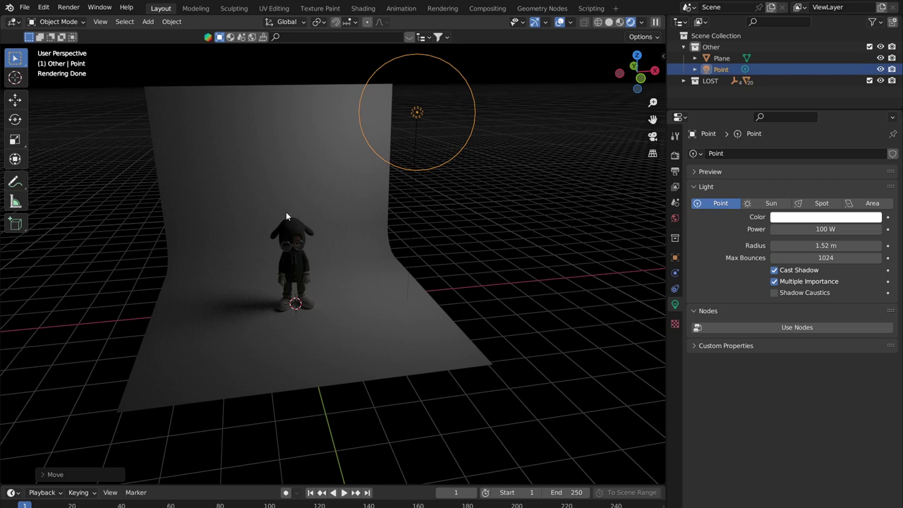
Select the backdrop plane, look around the scene, and change the viewport from Rendered to Solid shading
left_click(223, 212)
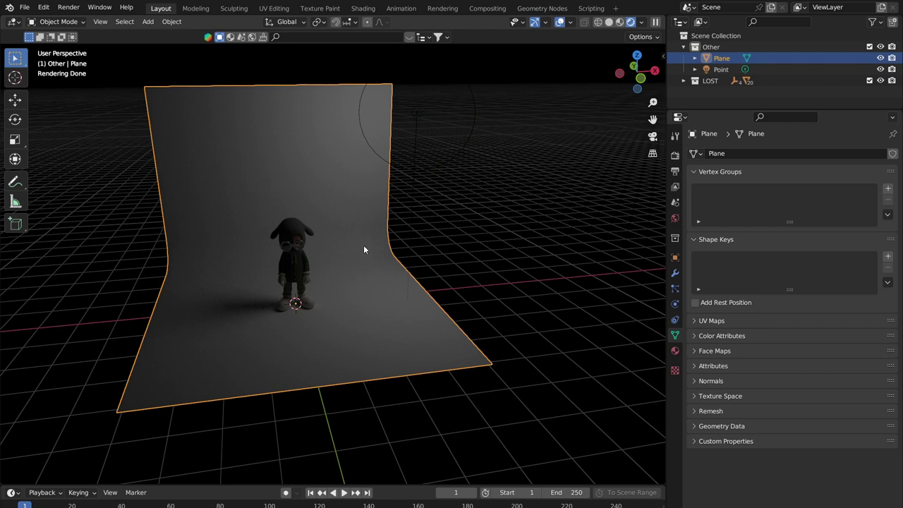
middle_click_drag(341, 197, 314, 177)
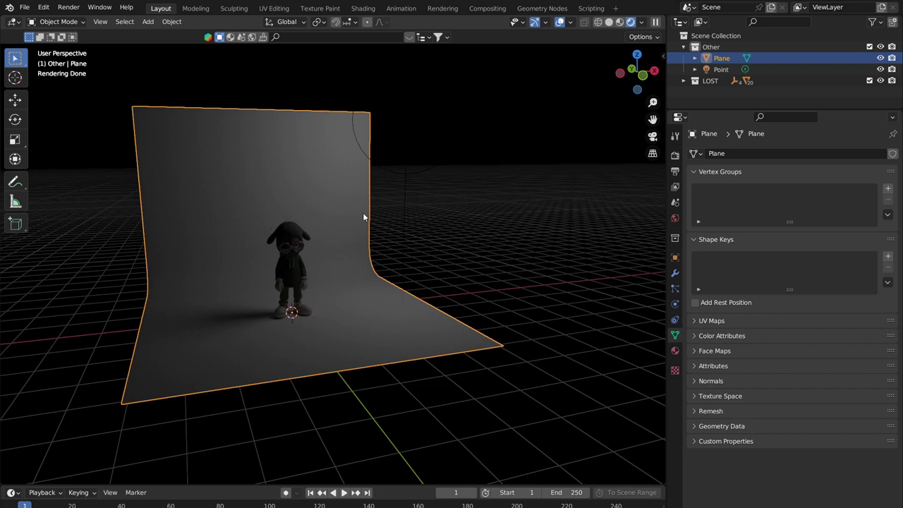
mouse_move(367, 216)
middle_mouse_down()
mouse_move(430, 221)
mouse_move(363, 210)
mouse_move(377, 209)
middle_mouse_up()
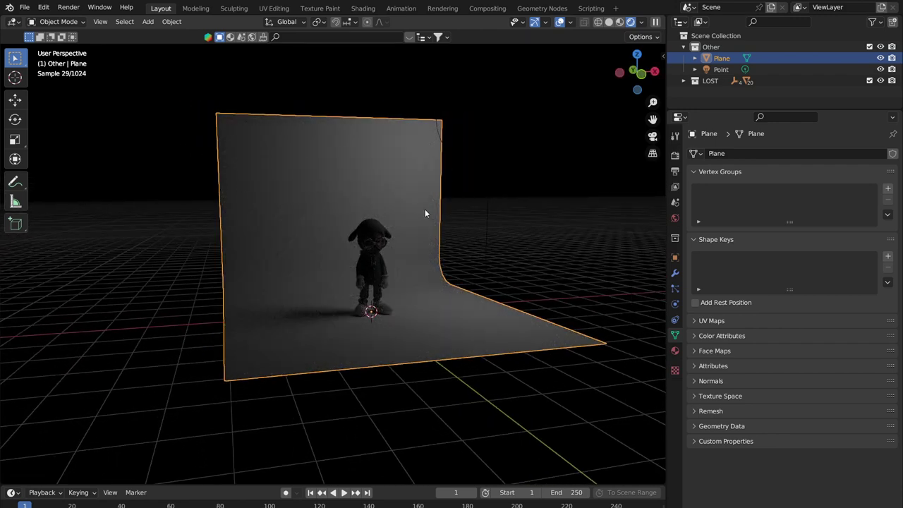
middle_click_drag(415, 186, 372, 180)
scroll(369, 212, "up", 3)
middle_click_drag(370, 222, 221, 184)
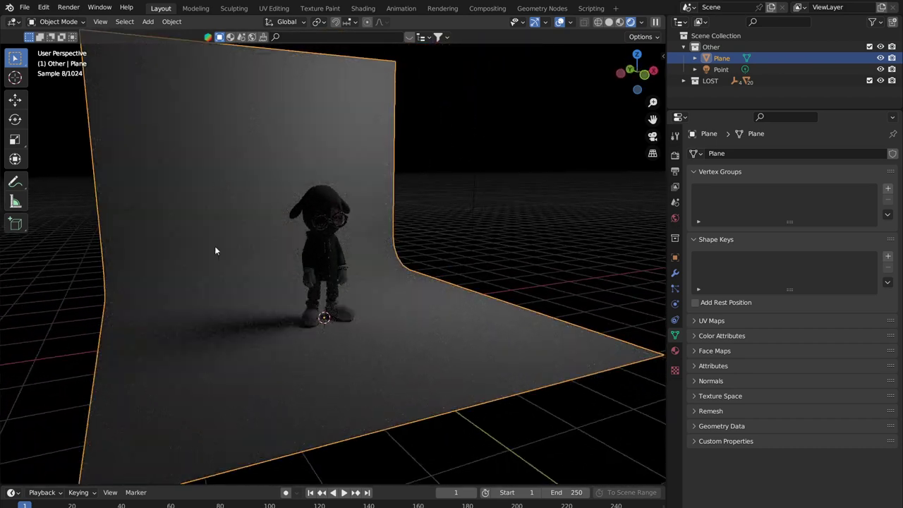
middle_click_drag(288, 179, 442, 136)
scroll(443, 140, "down", 4)
scroll(442, 139, "up", 4)
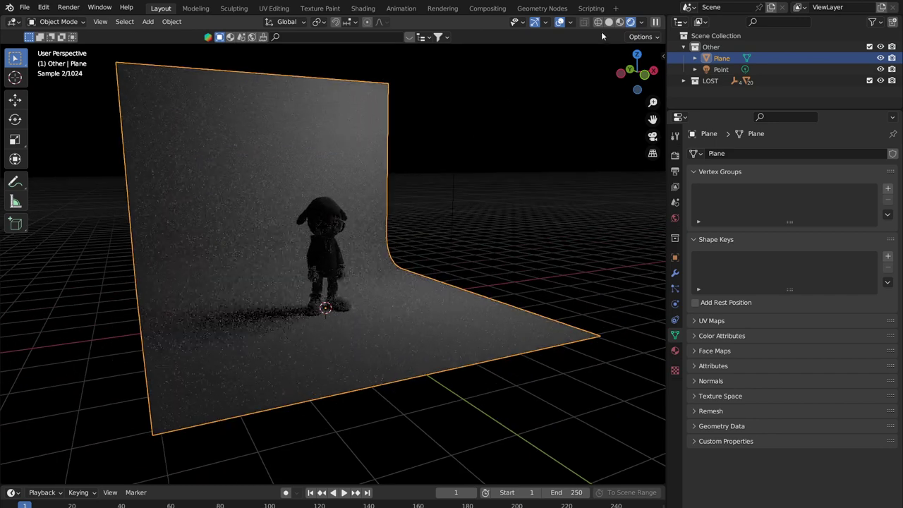
left_click(608, 22)
scroll(355, 182, "up", 3)
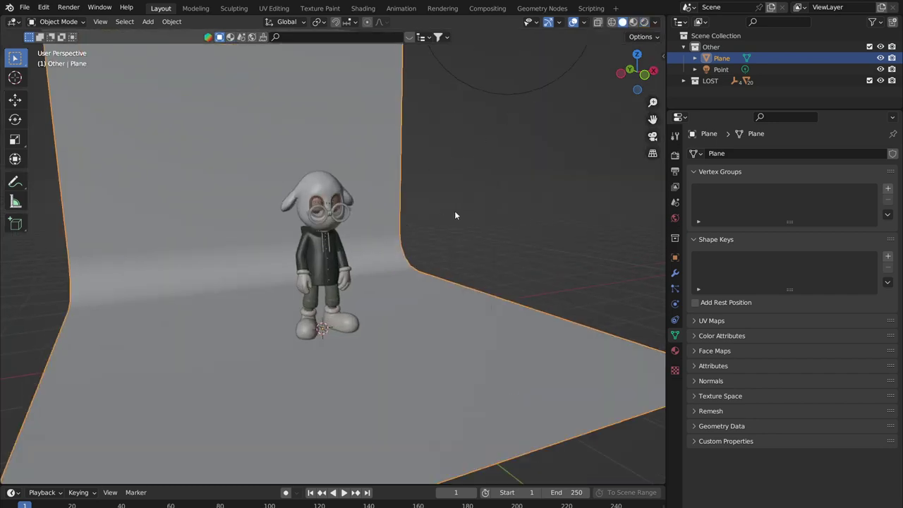
Switch to Material Preview shading and orbit to show more floor below the character
left_click(633, 22)
middle_click_drag(212, 147, 445, 162)
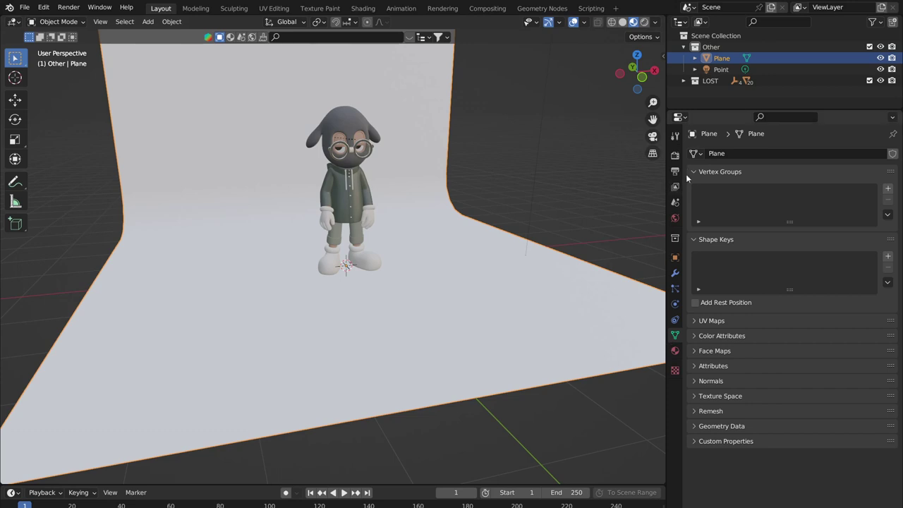
Add a new material, Material.001, to the backdrop plane, with Principled BSDF and white base colour
left_click(675, 351)
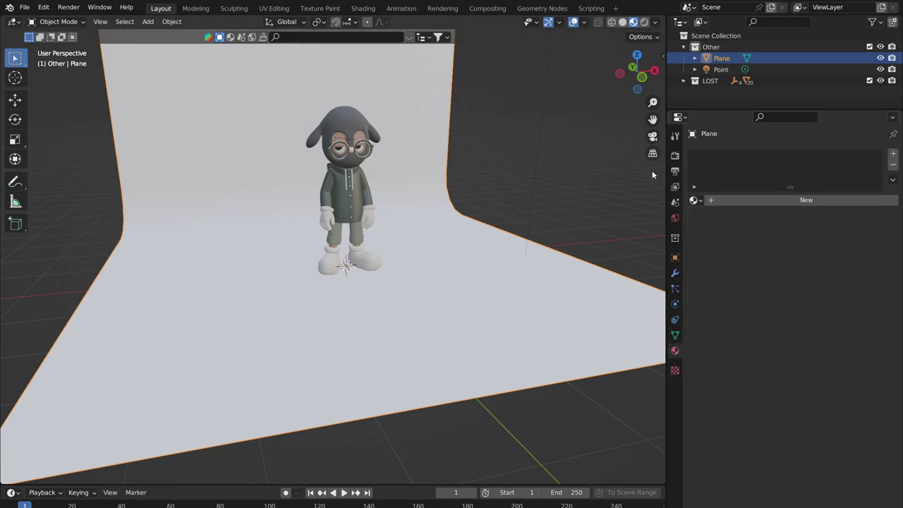
left_click(732, 200)
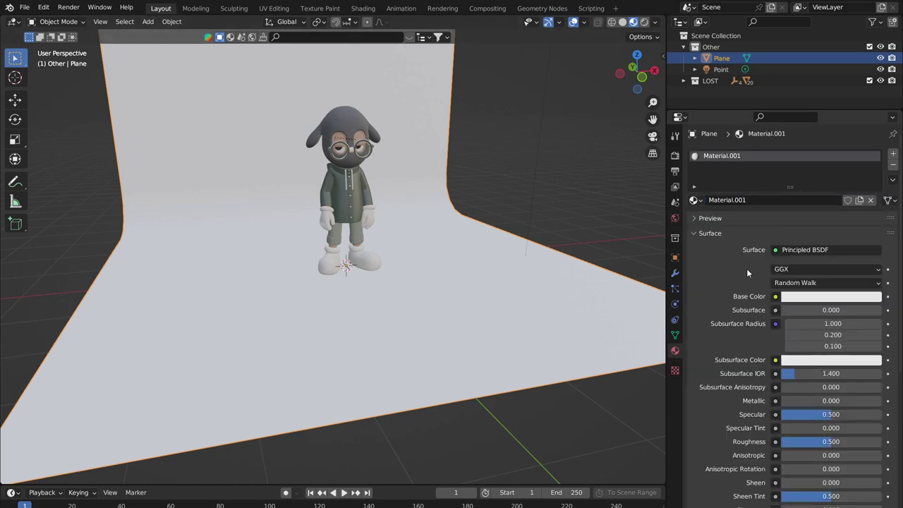
scroll(748, 273, "down", 2)
scroll(746, 258, "down", 10)
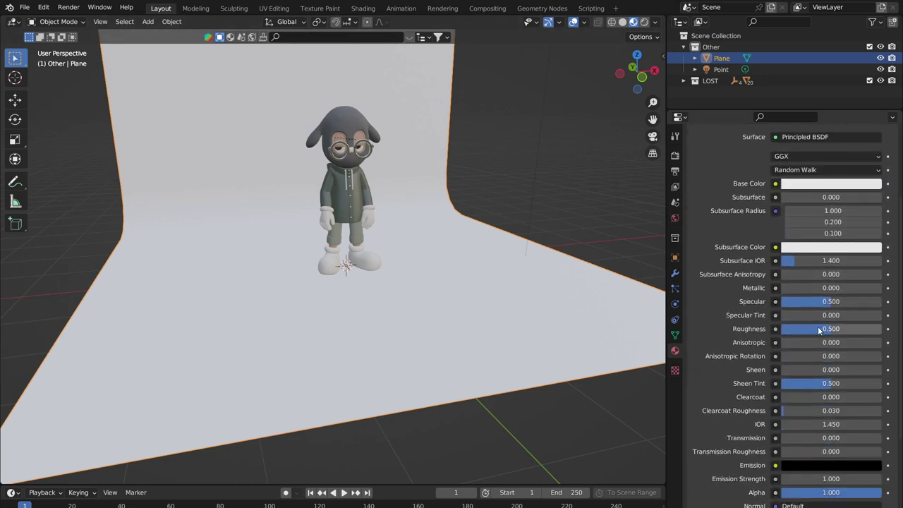
scroll(798, 240, "up", 12)
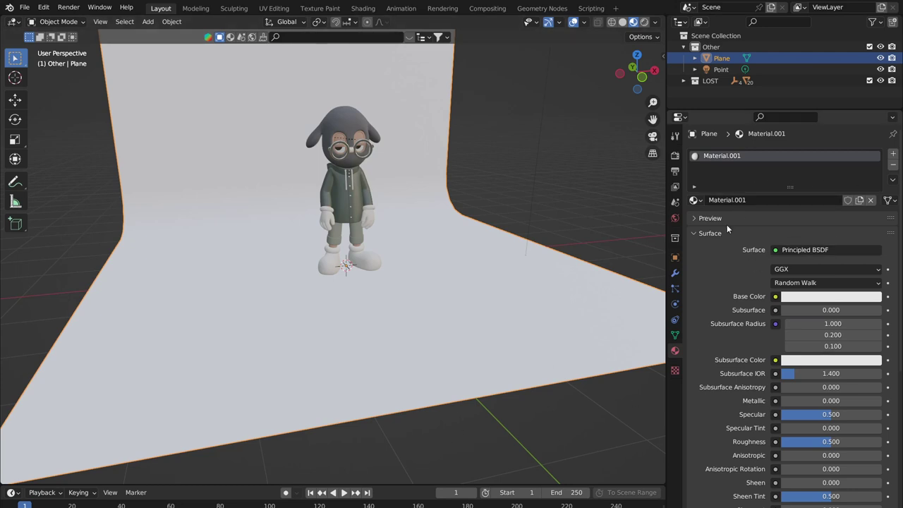
scroll(727, 224, "down", 10)
scroll(742, 223, "up", 10)
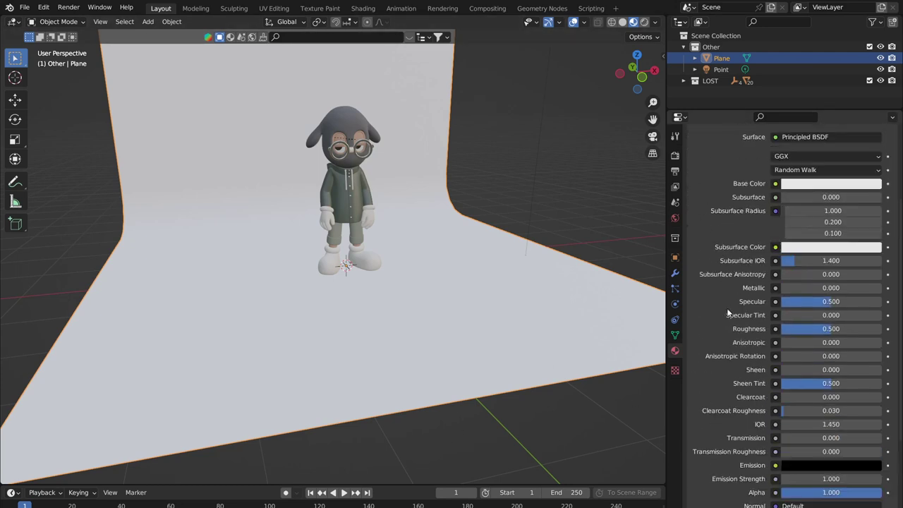
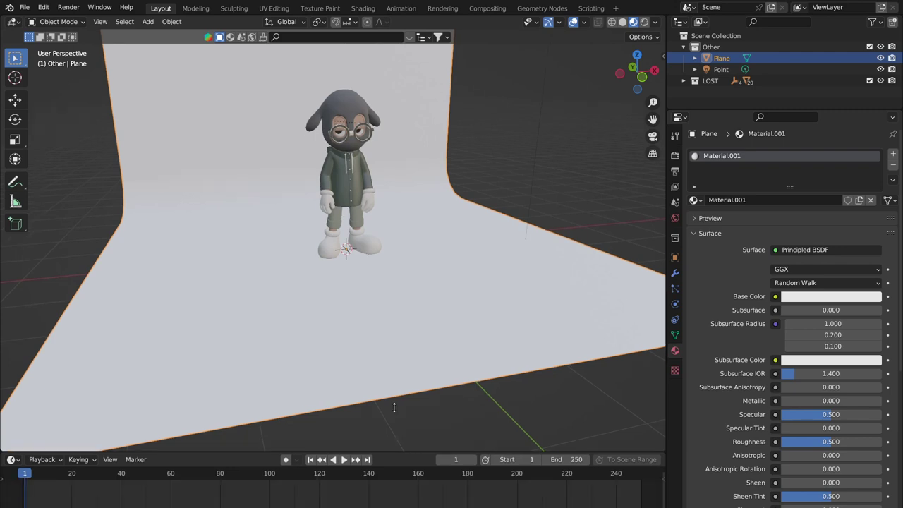
Raise the timeline border slightly and drag the Outliner divider down to enlarge the Outliner
left_click_drag(393, 485, 358, 441)
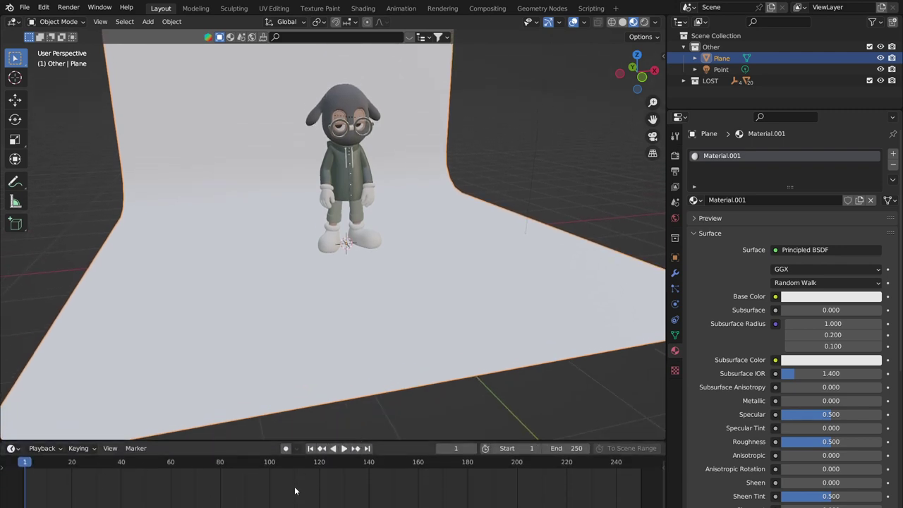
mouse_move(247, 448)
left_mouse_down()
mouse_move(250, 472)
mouse_move(252, 434)
mouse_move(242, 442)
left_mouse_up()
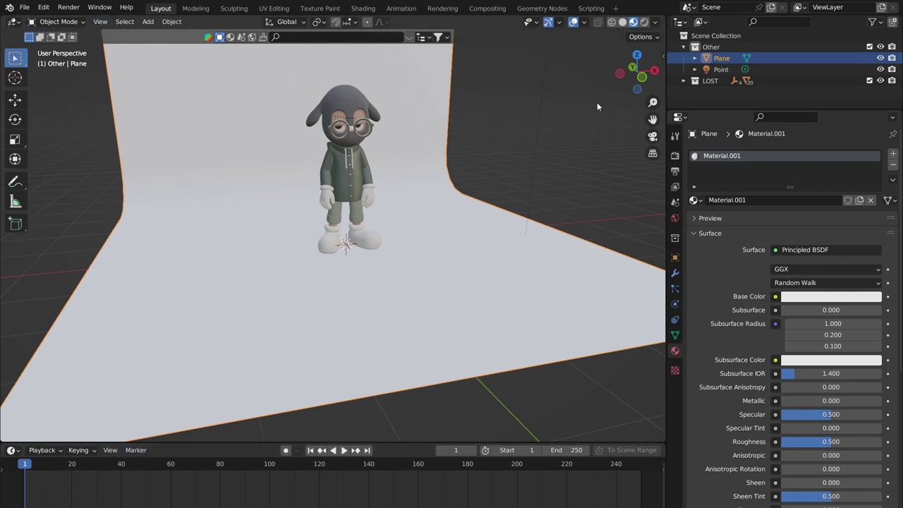
left_click_drag(700, 107, 699, 293)
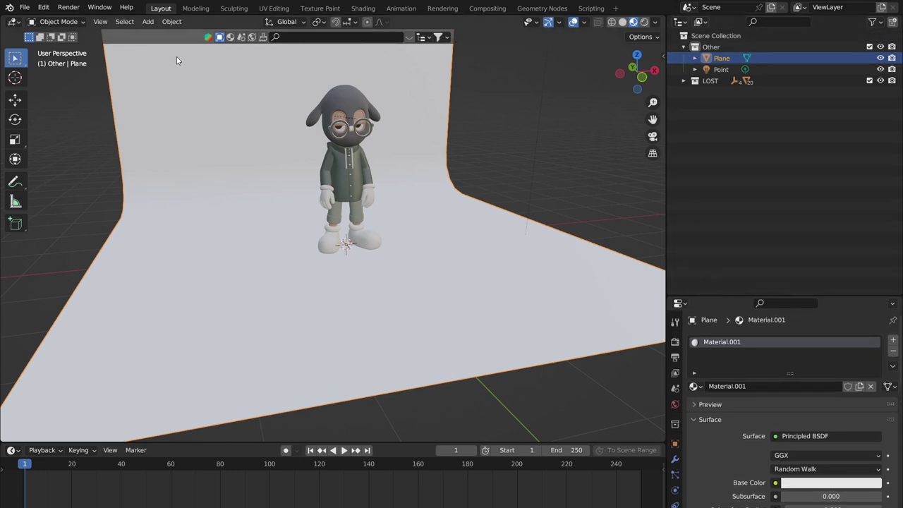
left_click(198, 8)
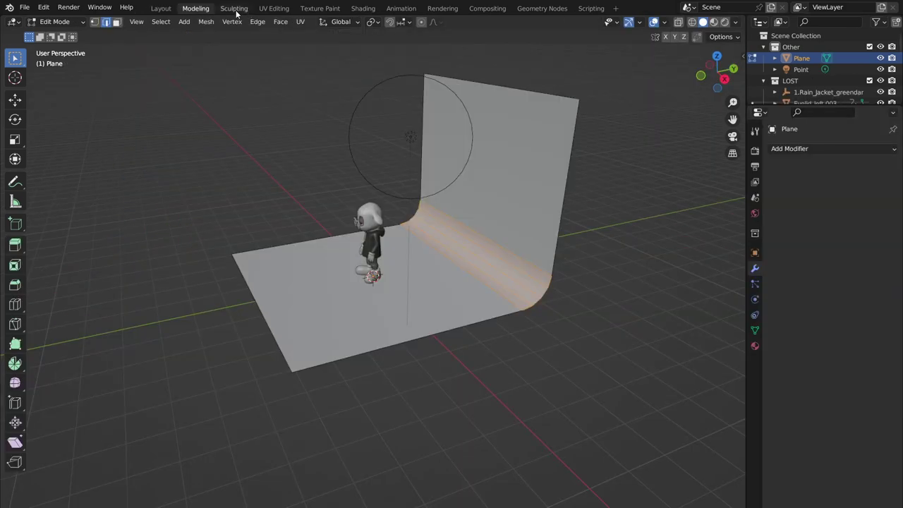
left_click(234, 9)
left_click(274, 8)
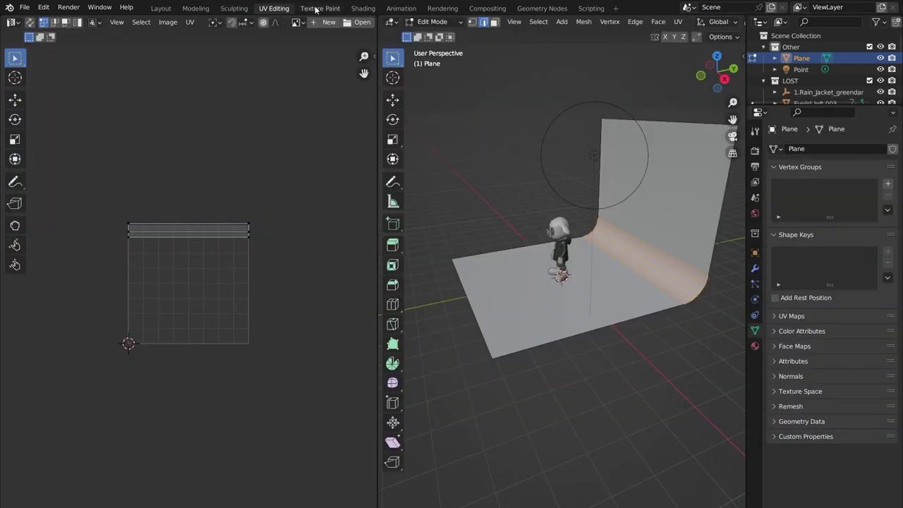
left_click(316, 9)
left_click(162, 8)
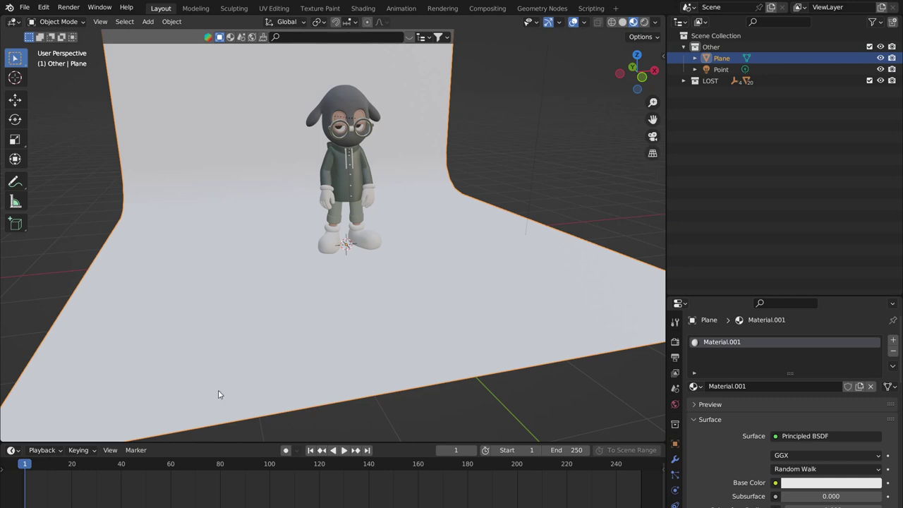
Make the timeline area taller after abandoning an attempted area merge
mouse_move(408, 443)
left_mouse_down()
mouse_move(409, 469)
mouse_move(420, 297)
mouse_move(412, 472)
mouse_move(422, 452)
left_mouse_up()
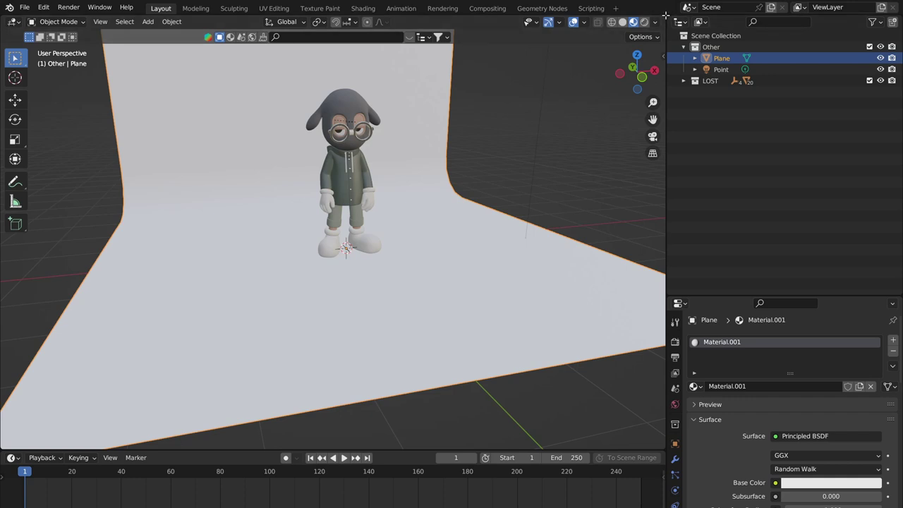
left_click_drag(665, 15, 704, 110)
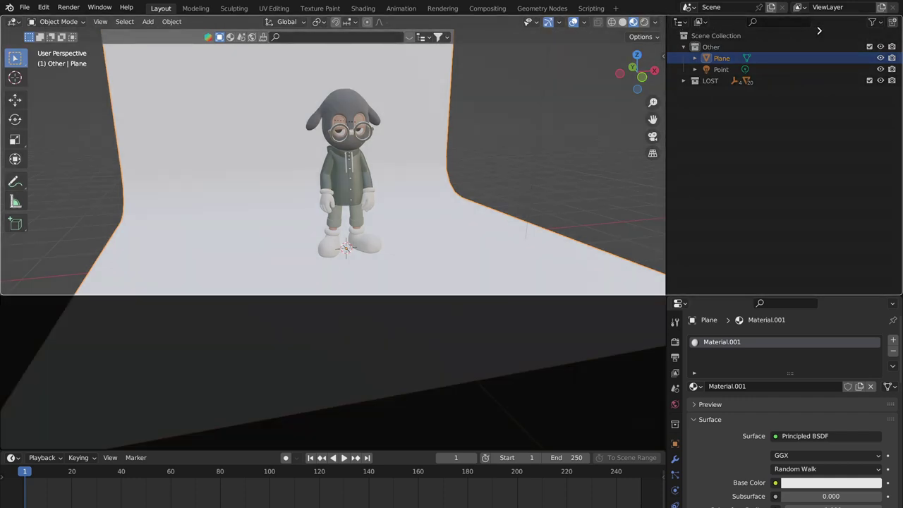
left_click_drag(820, 31, 691, 69)
left_click_drag(901, 277, 900, 423)
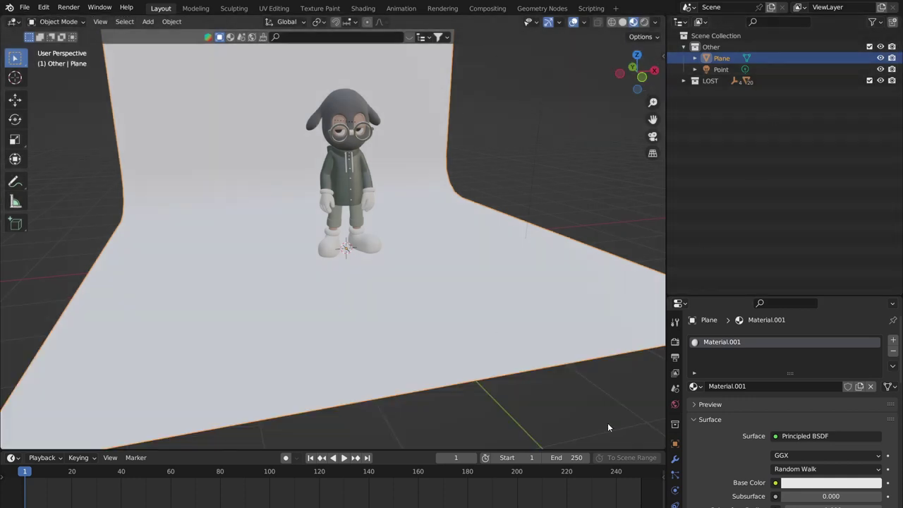
left_click_drag(599, 449, 615, 389)
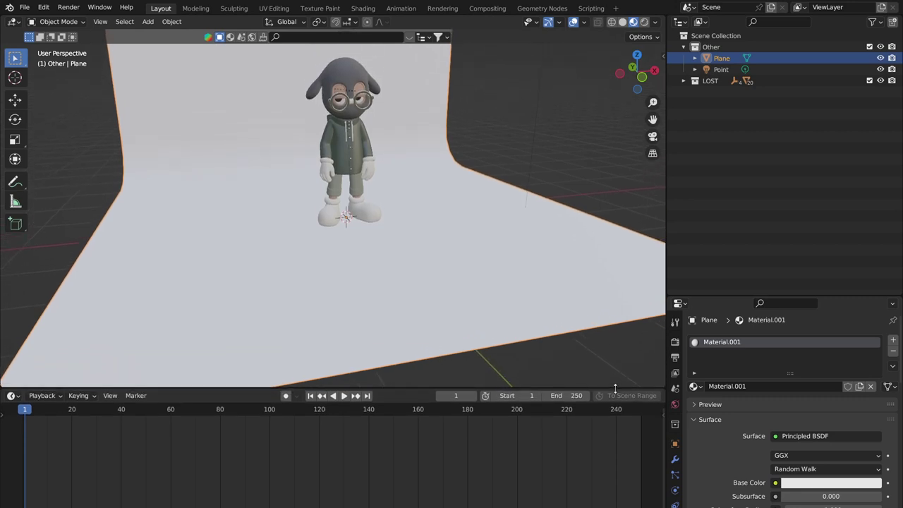
Play the animation in reverse, rewind it to frame 0 and stop playback
left_click(333, 395)
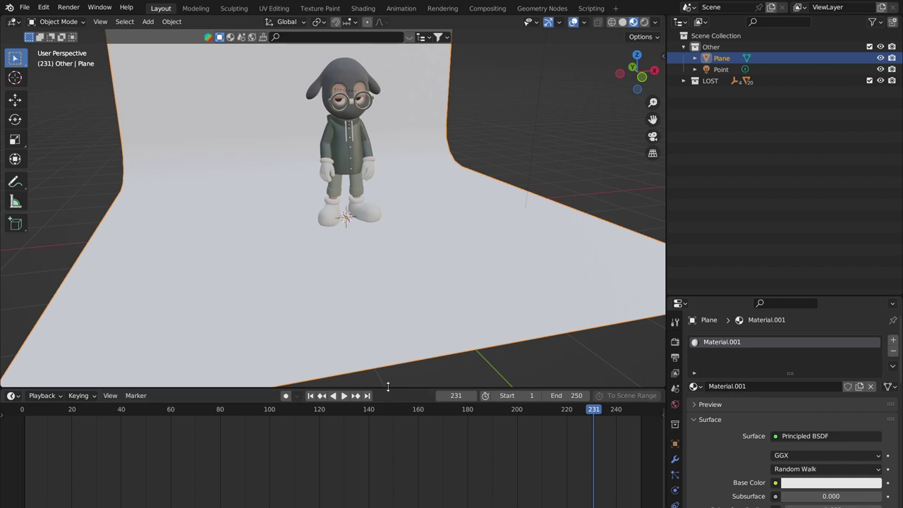
left_click_drag(388, 389, 424, 305)
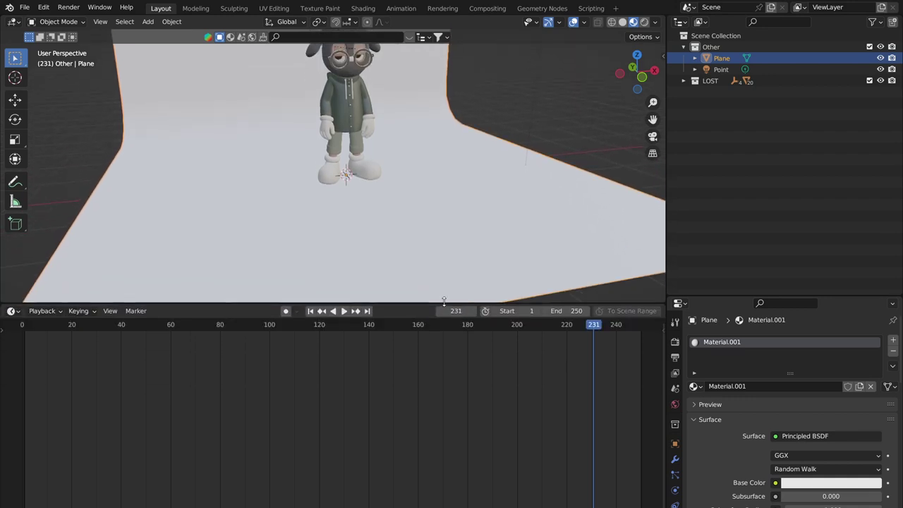
left_click_drag(592, 332, 10, 335)
key("space")
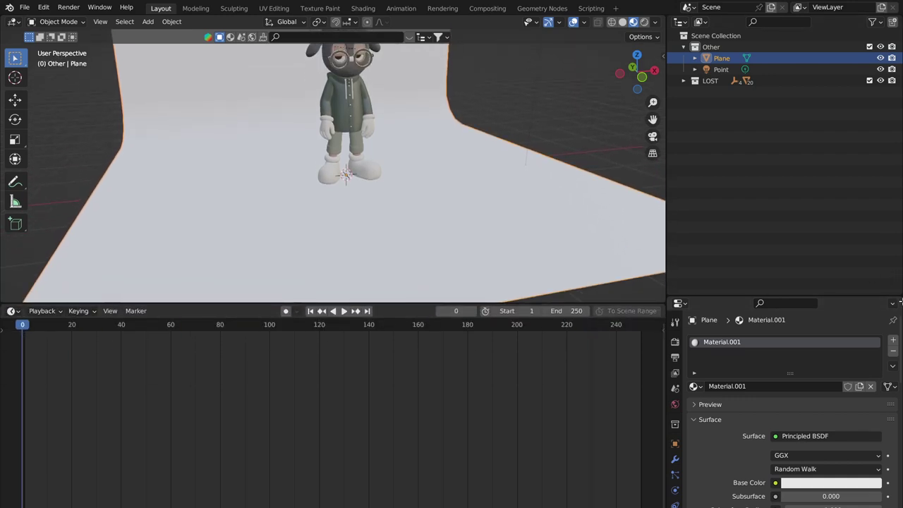
left_click_drag(395, 304, 445, 323)
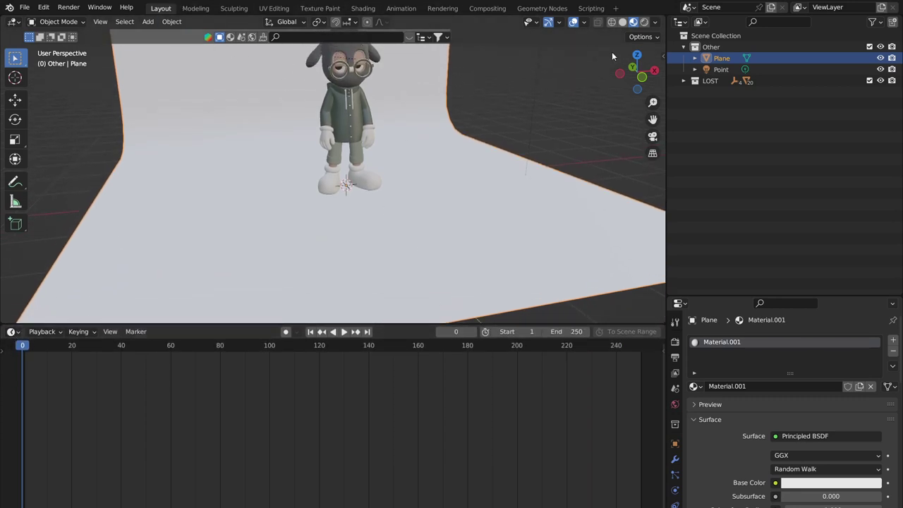
Look through the editor-type menus of the Outliner, Properties and 3D Viewport
left_click(679, 23)
left_click(678, 308)
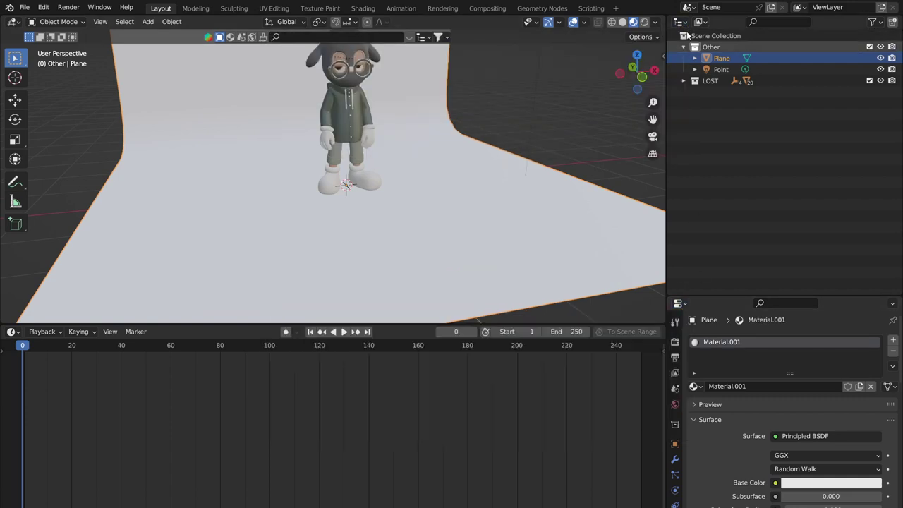
left_click(680, 23)
left_click(14, 21)
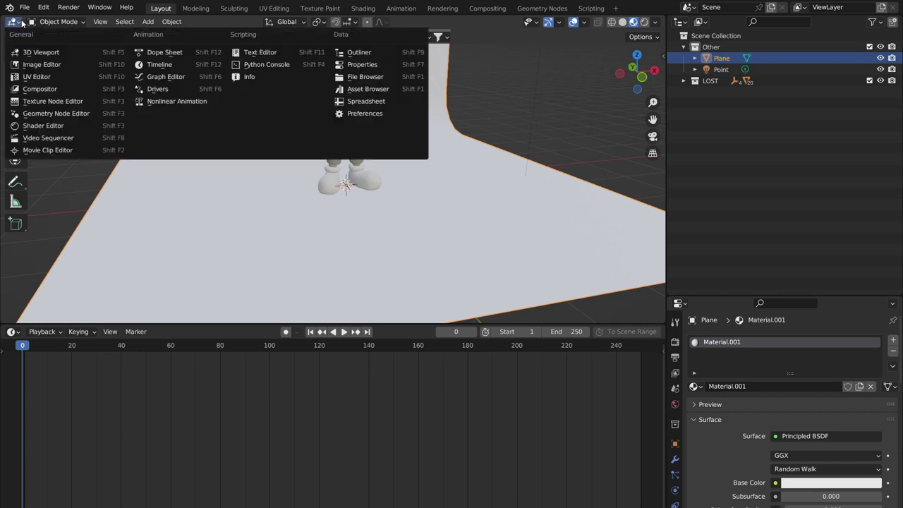
Show the timeline's Editor Type list, briefly checking its Marker menu along the way
left_click(10, 332)
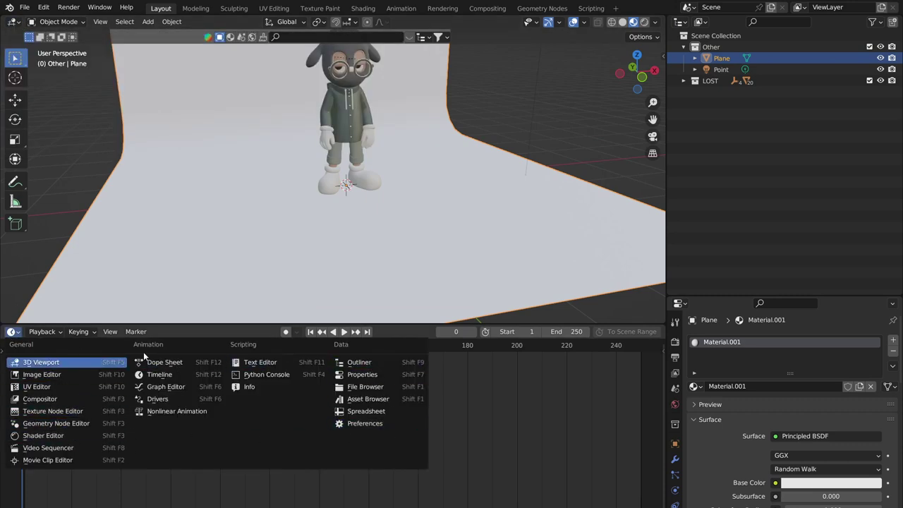
left_click(135, 332)
left_click(10, 331)
Switch the timeline area to the Shader Editor and enlarge the material Properties panel
left_click(44, 435)
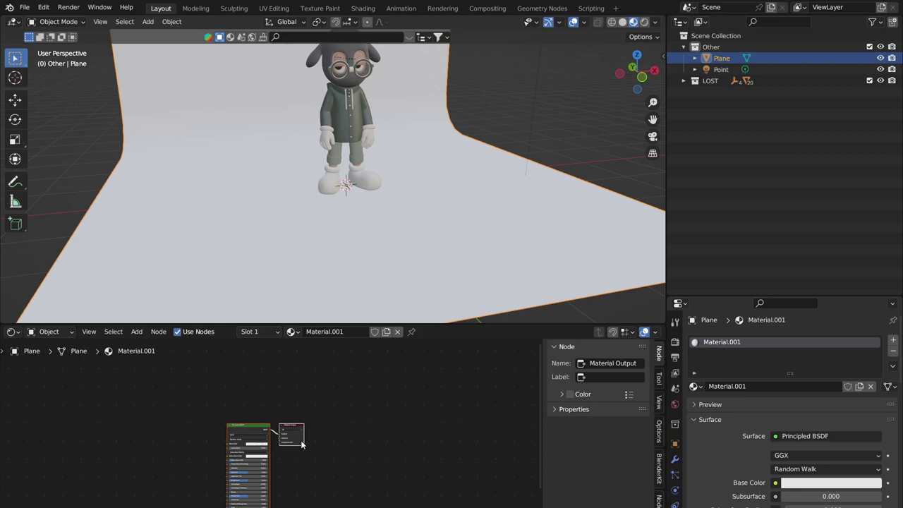
scroll(331, 409, "up", 3)
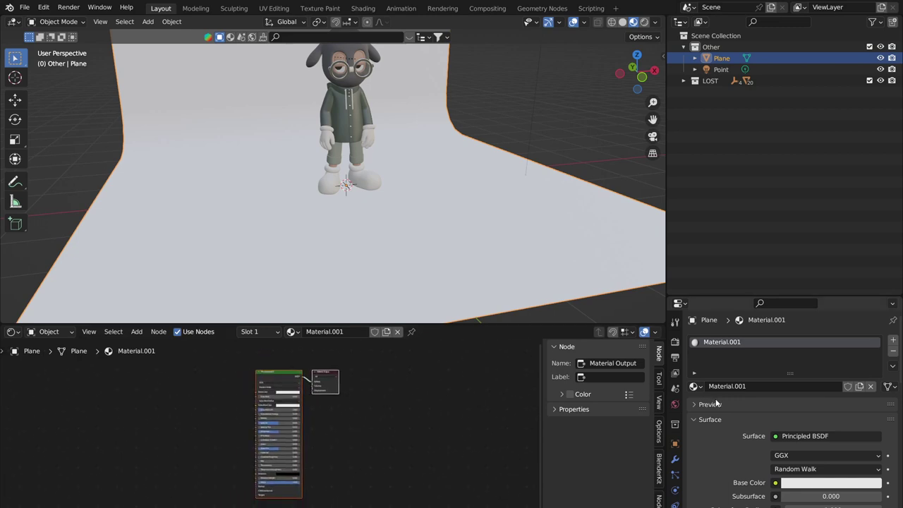
left_click_drag(745, 297, 751, 146)
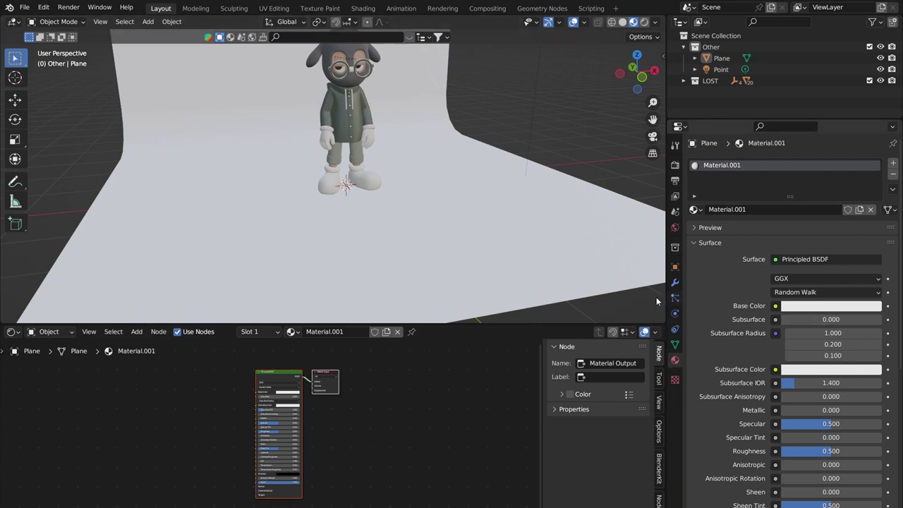
Frame the Principled BSDF and Material Output nodes in the slightly raised node editor
scroll(303, 416, "up", 4)
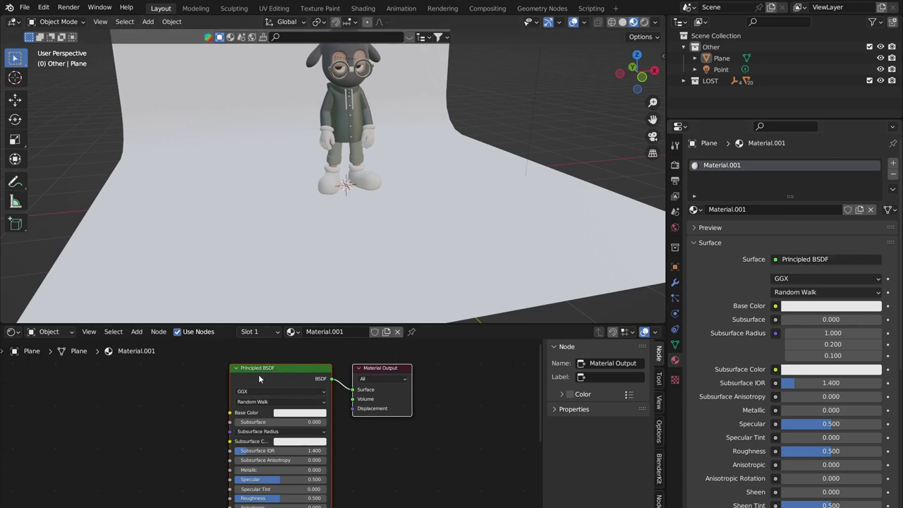
middle_click_drag(358, 407, 452, 402)
scroll(801, 317, "down", 5)
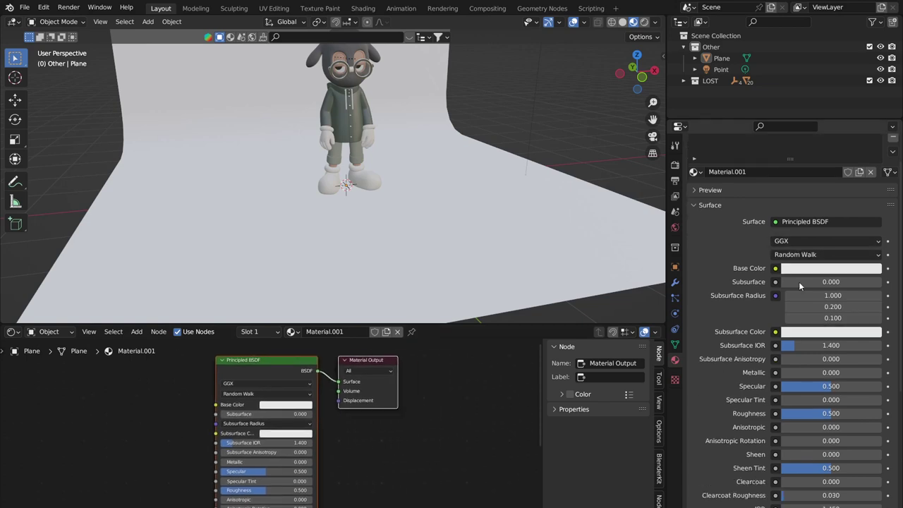
scroll(801, 427, "down", 1)
scroll(798, 374, "up", 1)
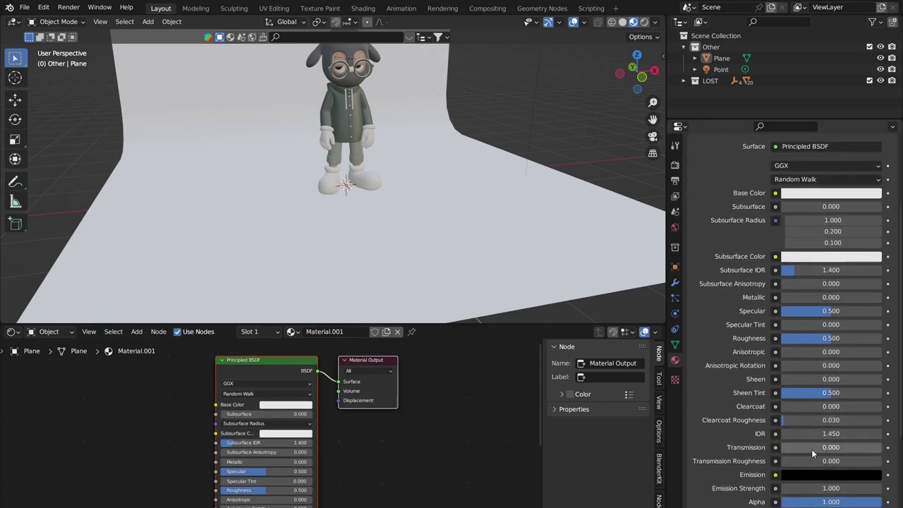
scroll(369, 427, "down", 4, "shift")
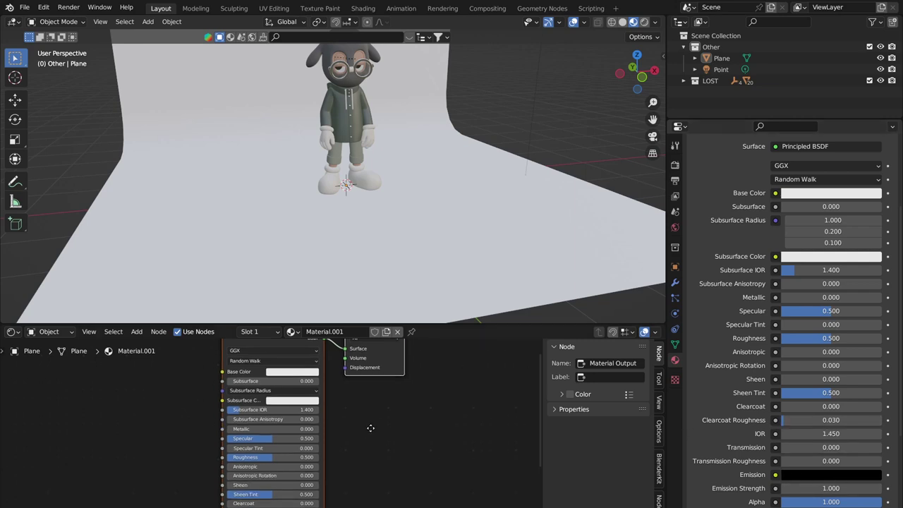
scroll(365, 413, "up", 3)
scroll(350, 438, "up", 5, "shift")
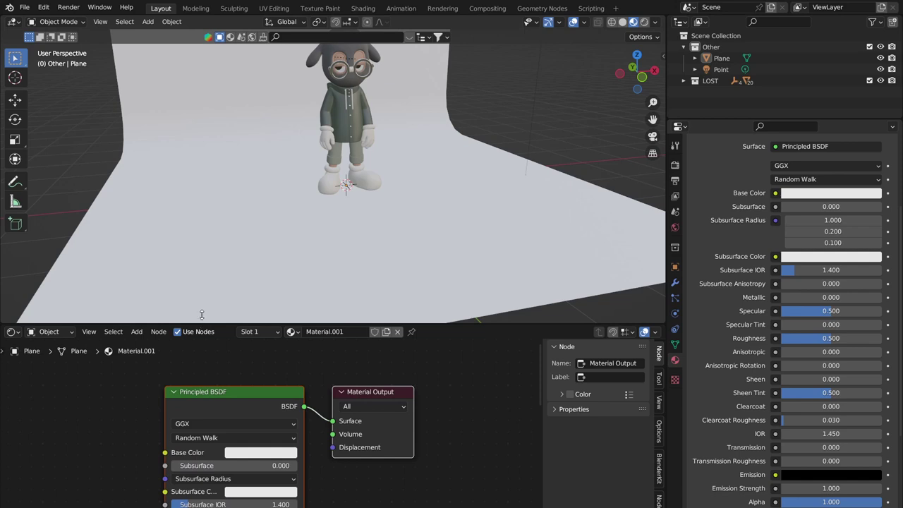
left_click_drag(202, 314, 202, 301)
scroll(348, 367, "down", 3)
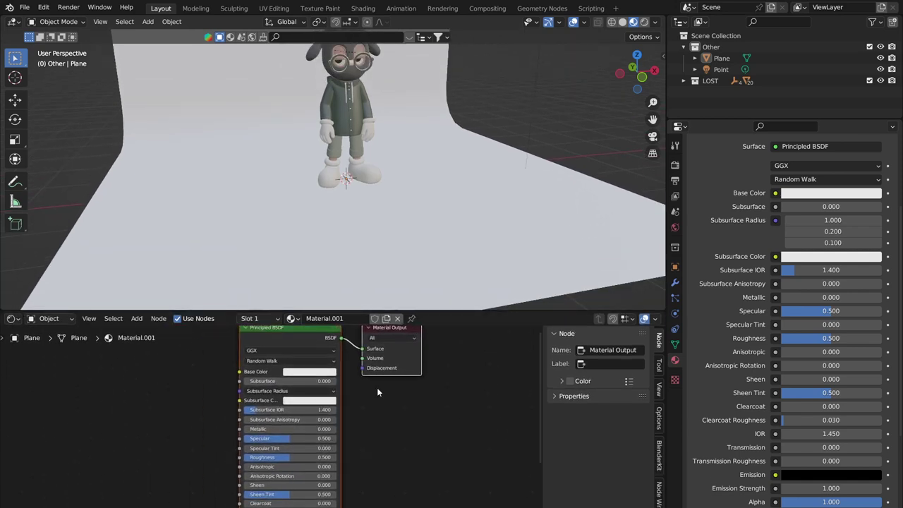
middle_click_drag(341, 360, 306, 398)
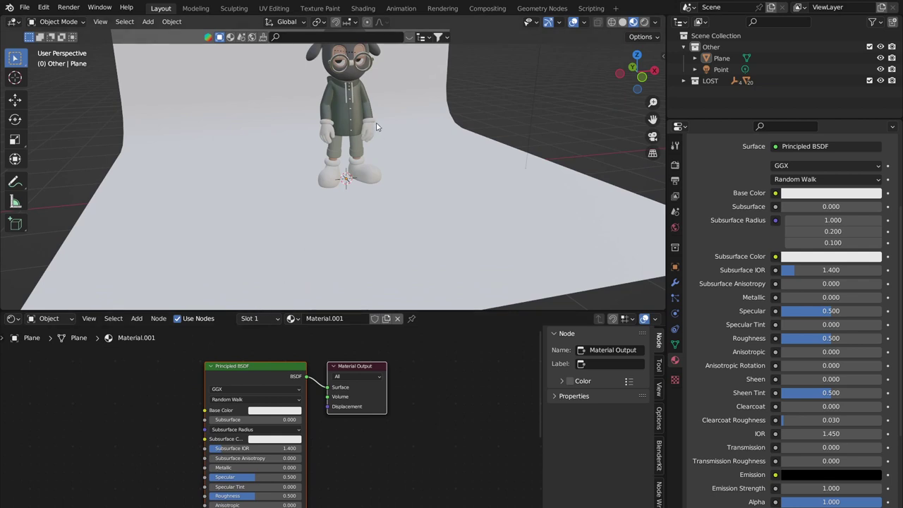
scroll(376, 127, "up", 2)
scroll(752, 234, "up", 4)
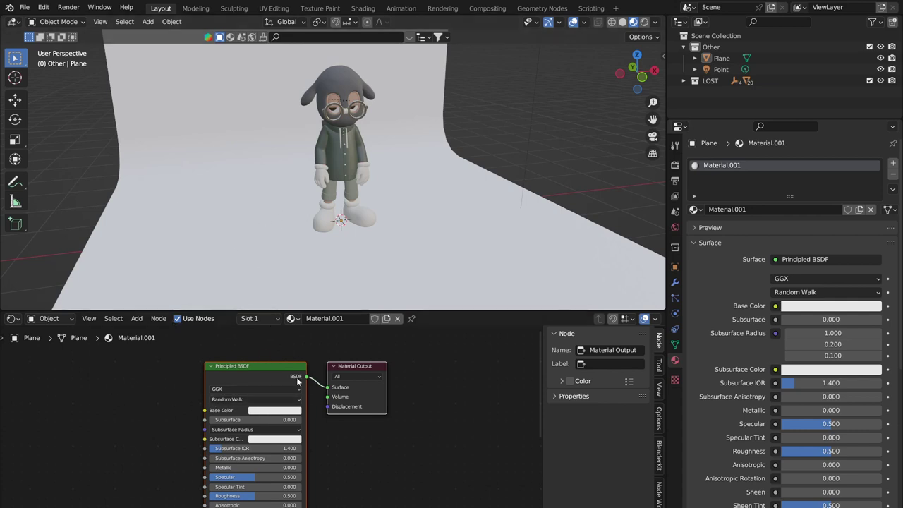
Select the backdrop plane and rename Material.001 to 'Backdrop Material'
left_click(203, 288)
left_click(182, 204)
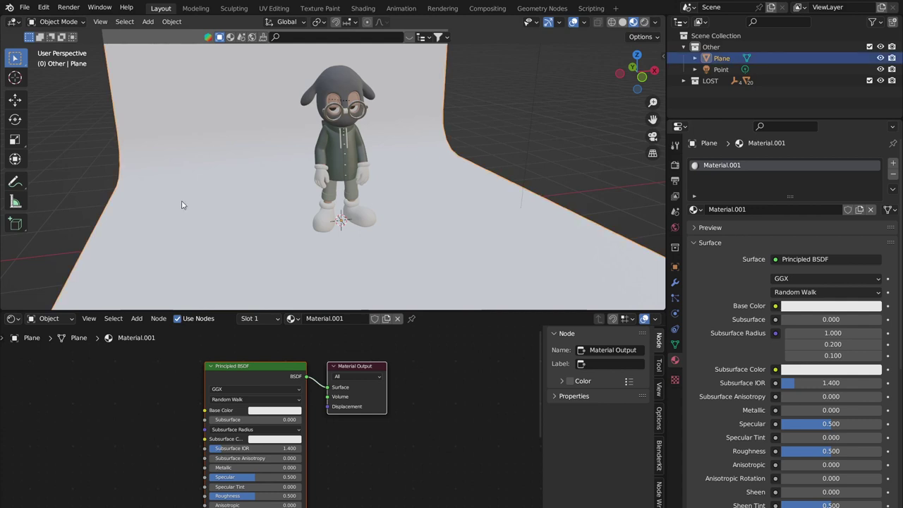
double_click(355, 321)
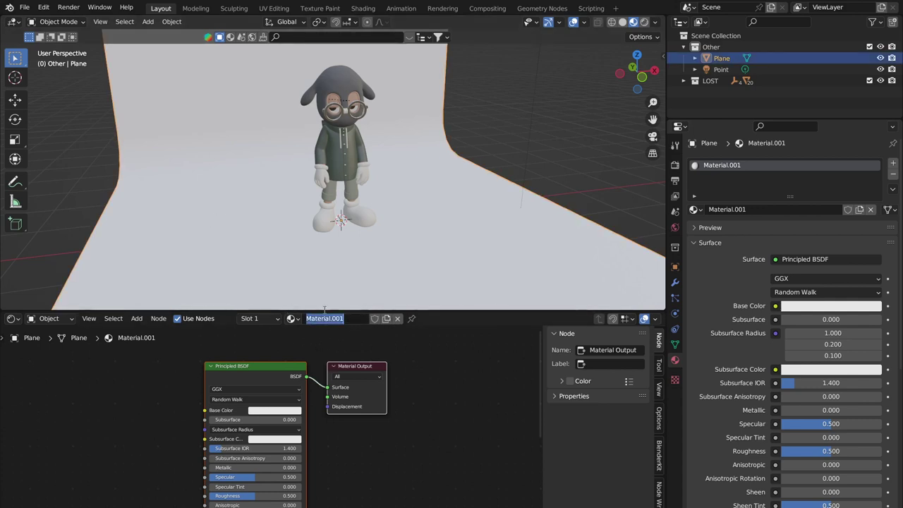
type("Backd")
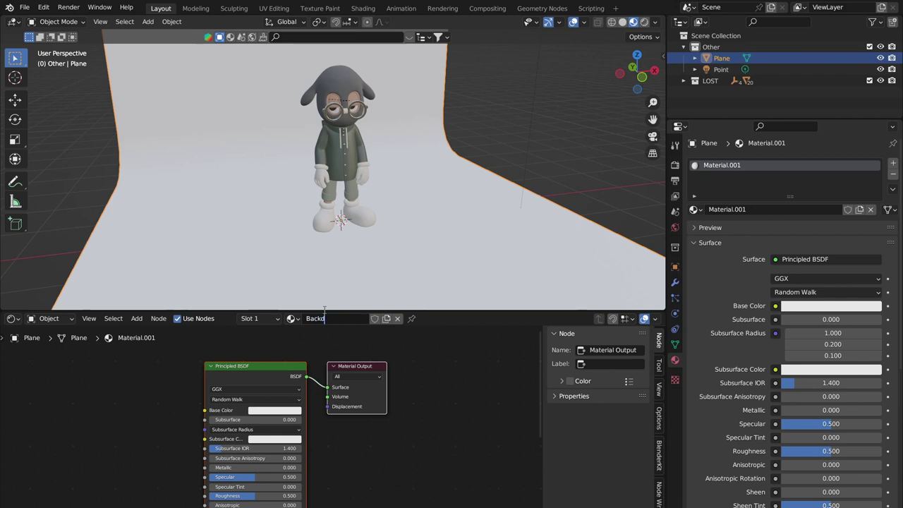
type("rop Material")
key("Return")
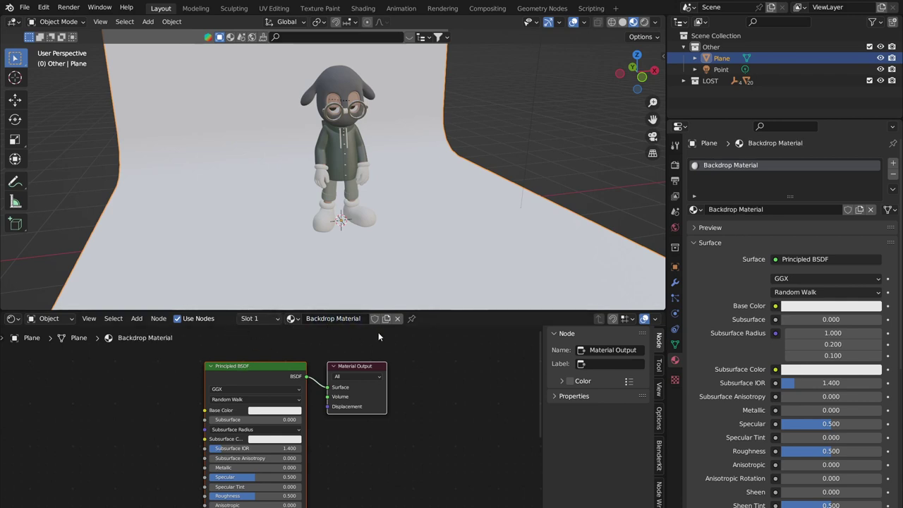
left_click(293, 319)
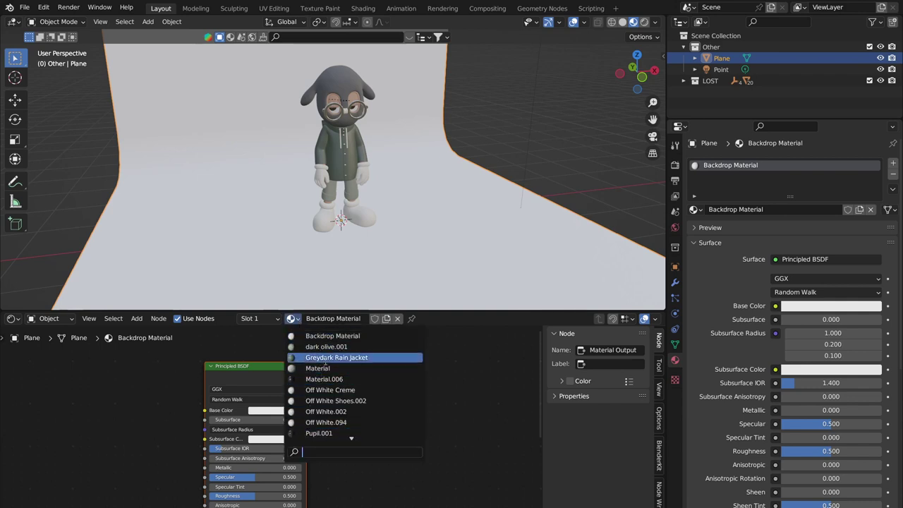
left_click(326, 336)
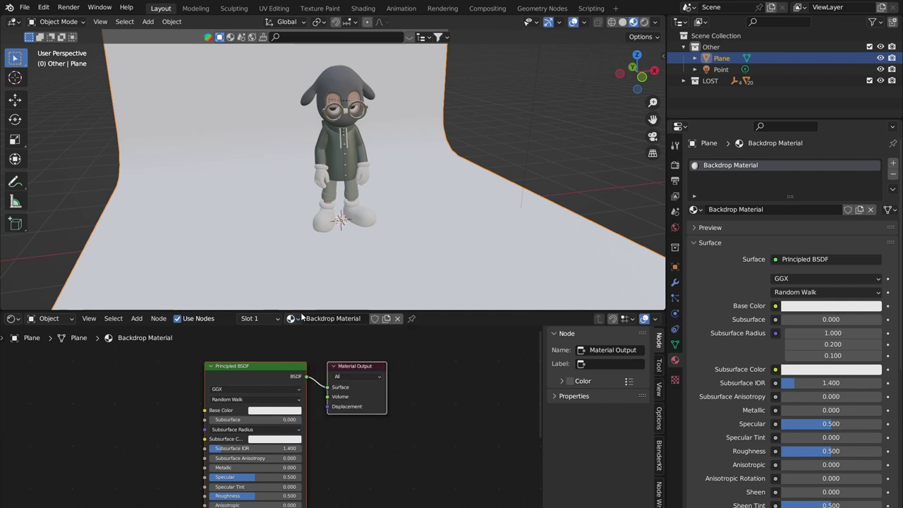
Set the Principled BSDF Base Color to a very dark olive green
left_click(271, 407)
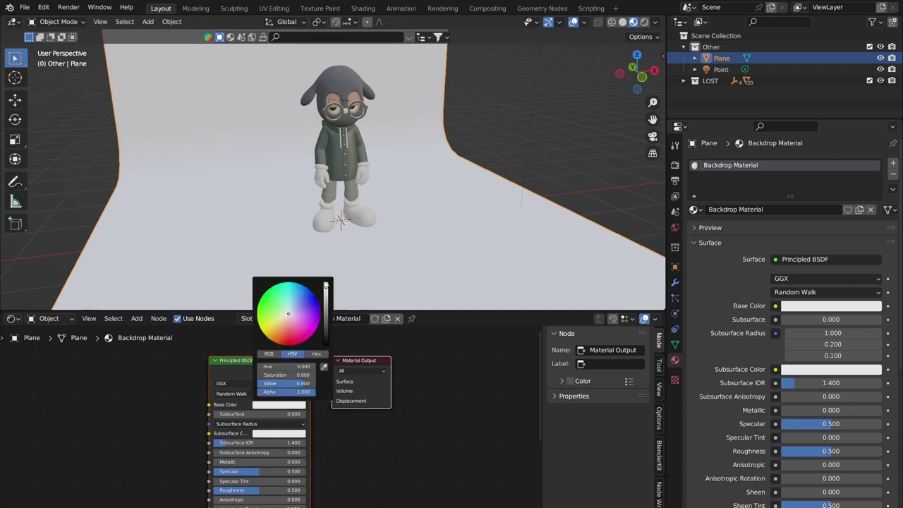
left_click(281, 308)
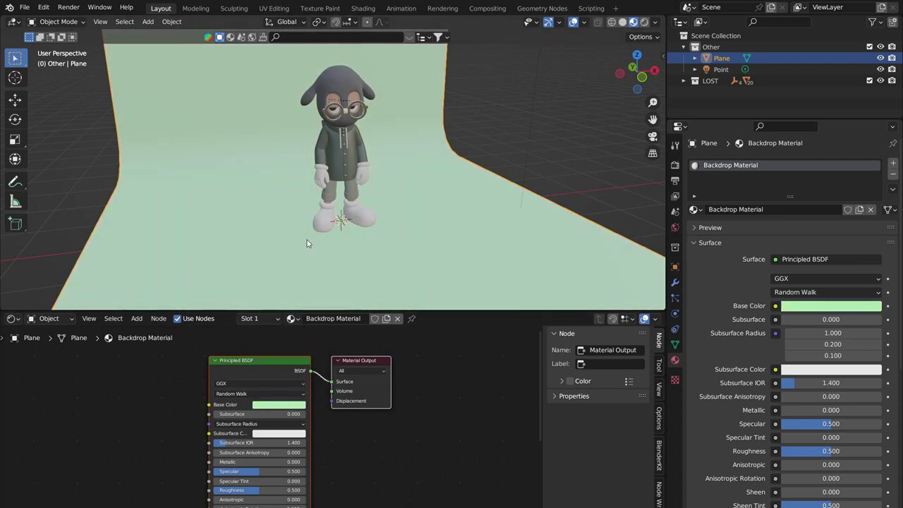
scroll(272, 428, "down", 1)
left_click(278, 406)
left_click(278, 315)
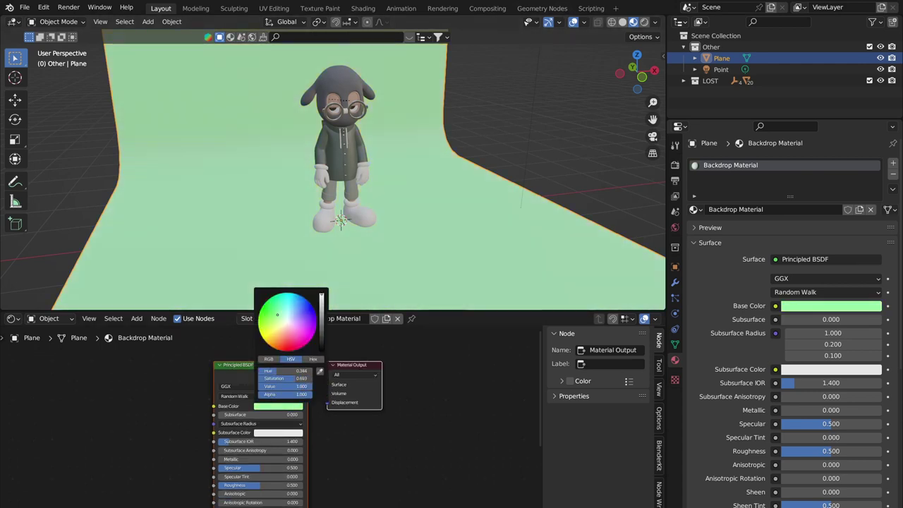
left_click(286, 306)
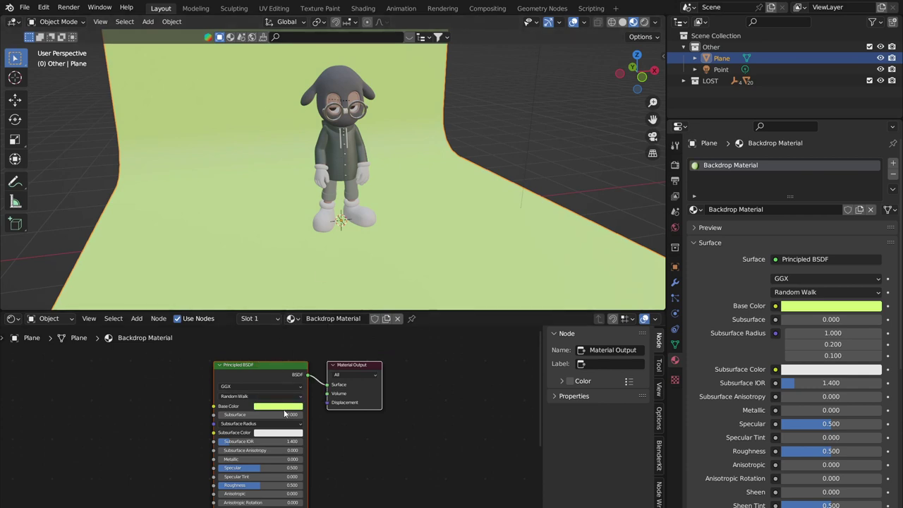
left_click(284, 407)
left_click(321, 343)
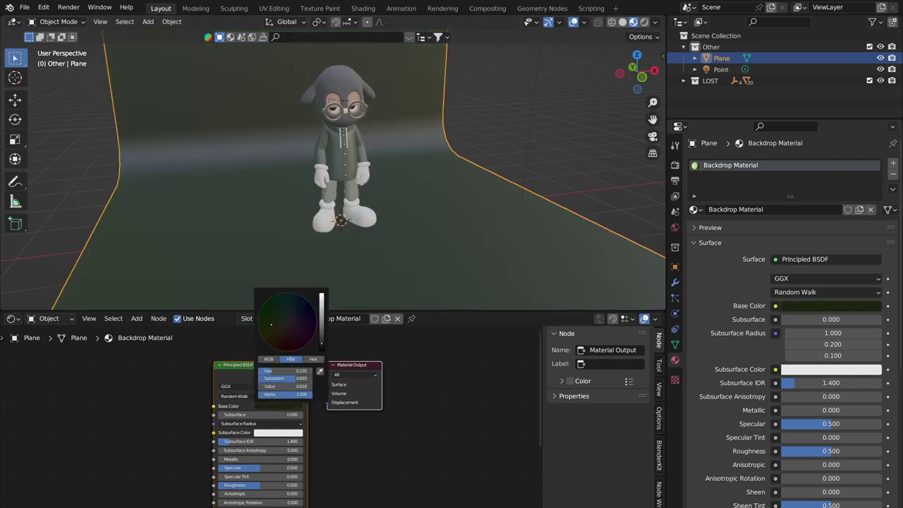
left_click(321, 332)
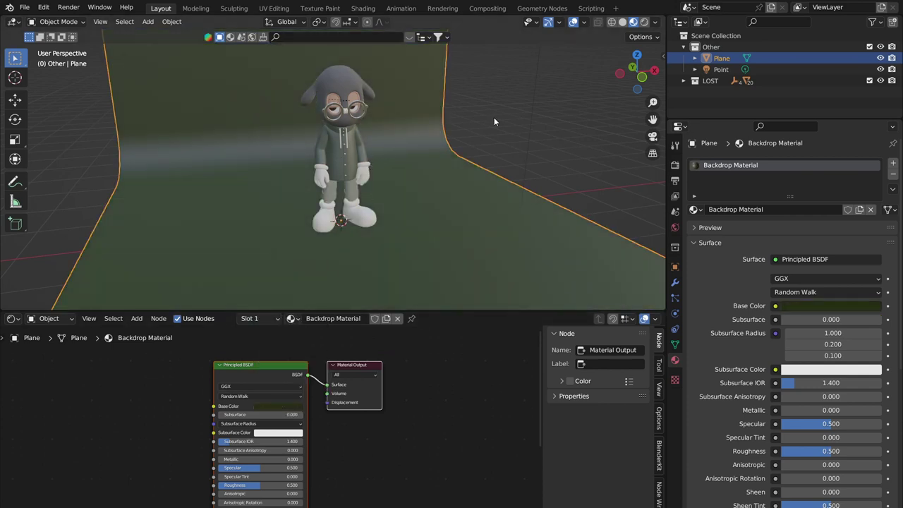
Raise the backdrop material's Roughness to about 0.958
scroll(373, 180, "up", 6)
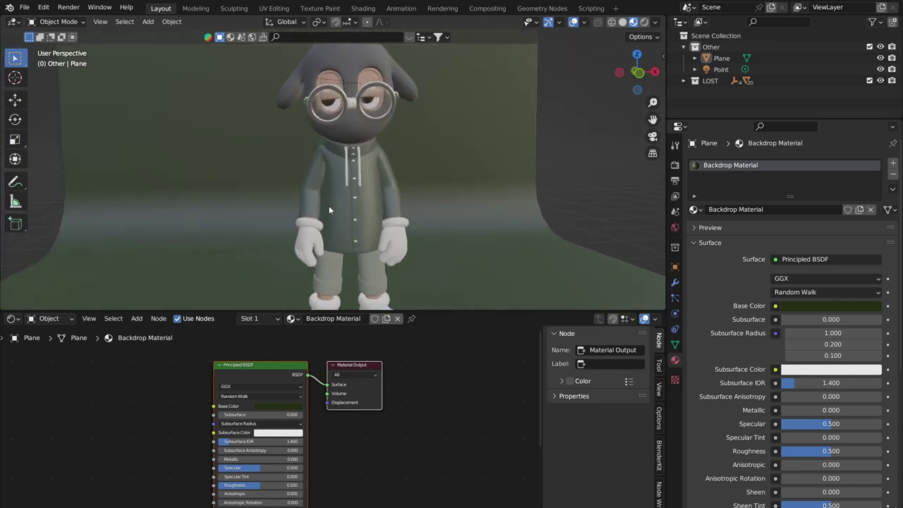
middle_click_drag(328, 209, 370, 238)
scroll(371, 238, "up", 2)
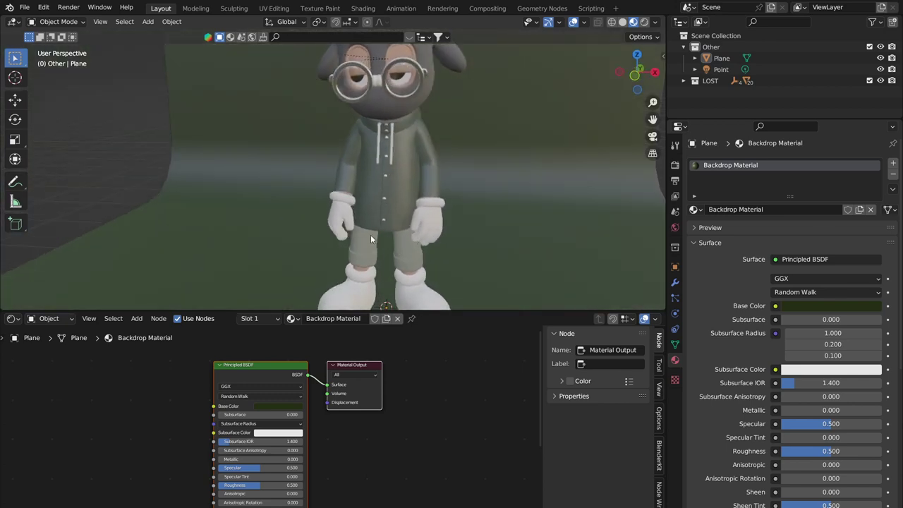
scroll(370, 239, "down", 4)
scroll(379, 441, "up", 3)
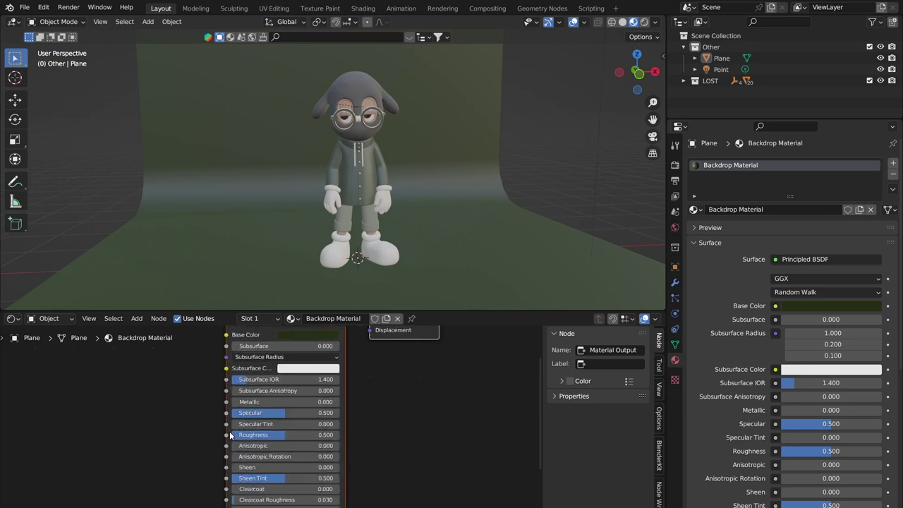
left_click_drag(294, 432, 335, 433)
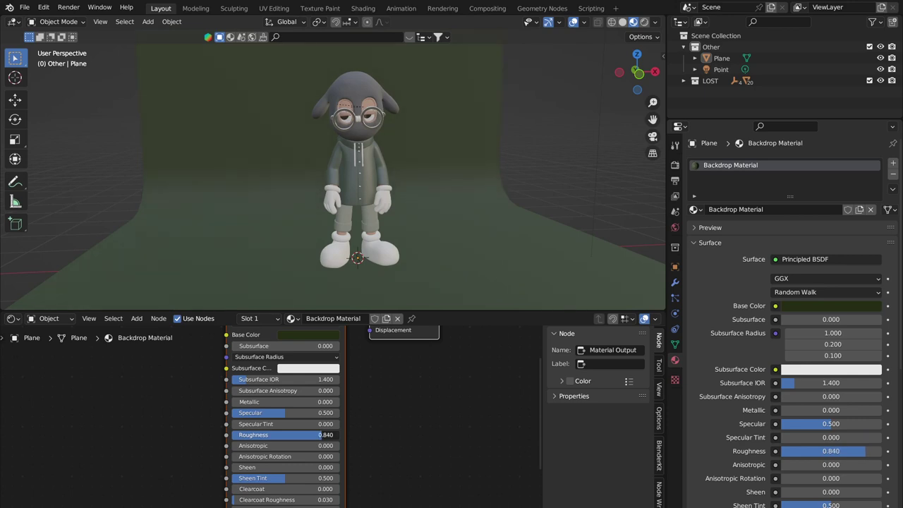
left_click_drag(319, 435, 331, 434)
middle_click_drag(305, 189, 452, 152)
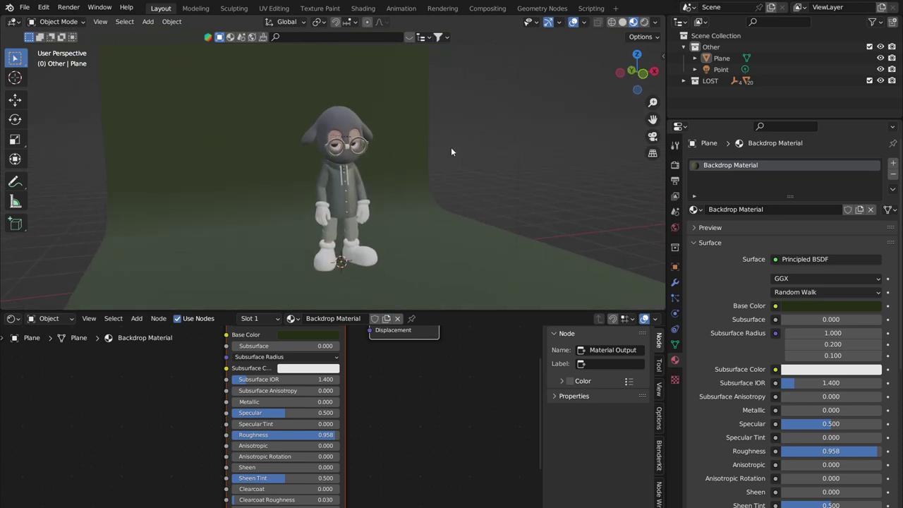
Switch to Rendered shading and set the Point light's power to 300 W
left_click(643, 23)
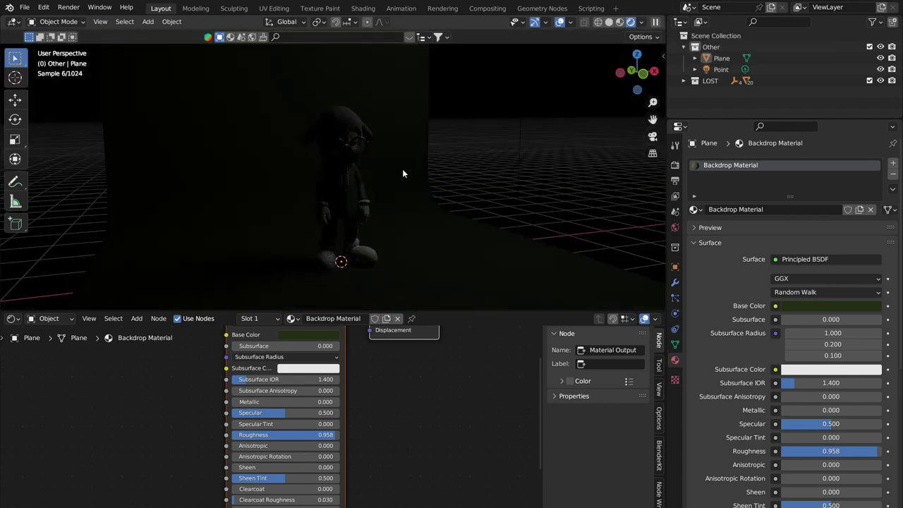
scroll(408, 172, "down", 3)
left_click(721, 69)
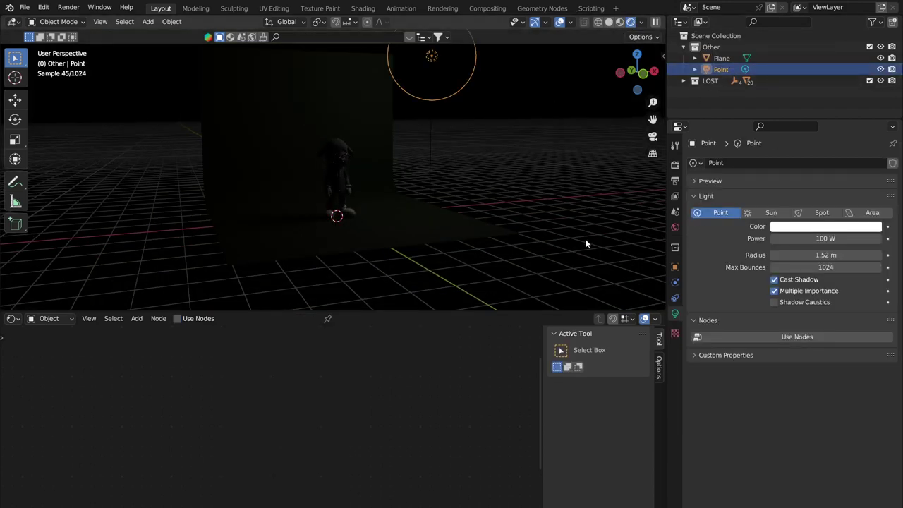
left_click(832, 239)
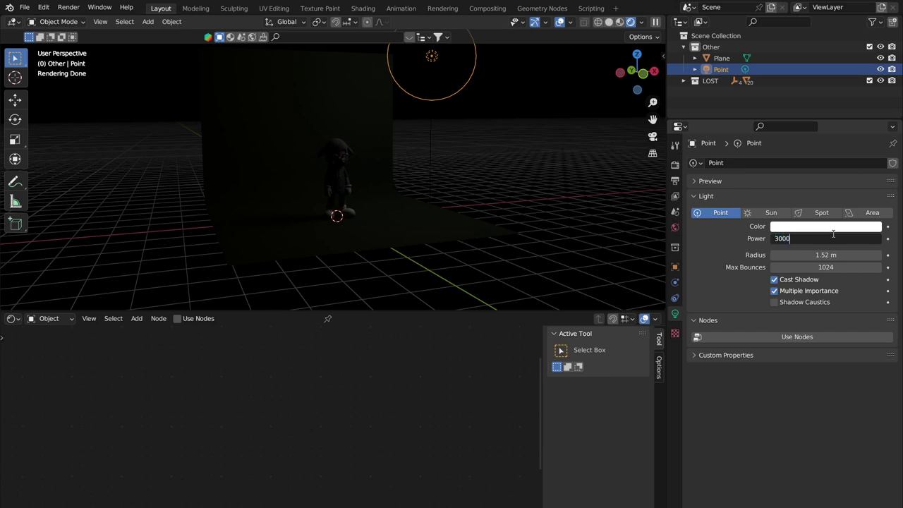
type("300")
key("Return")
Orbit the rendered view around the character and backdrop, giving the 3D view more height
scroll(426, 209, "up", 8)
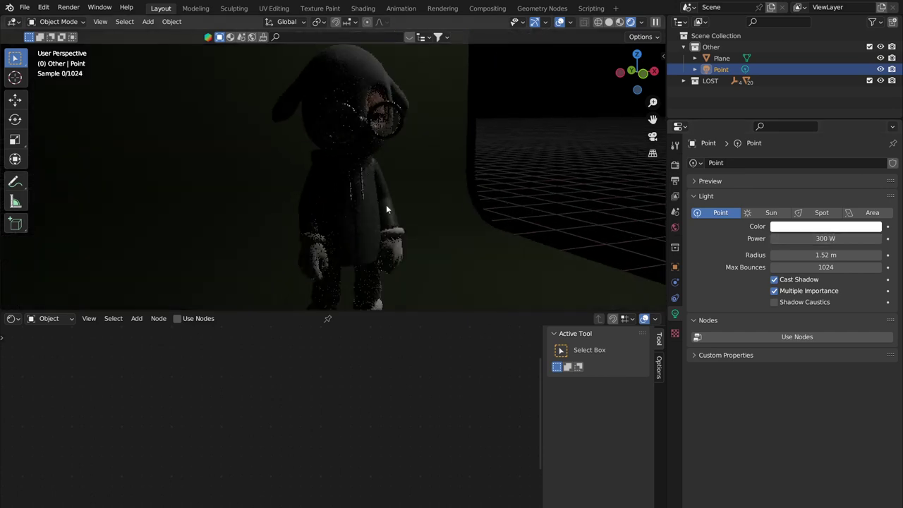
scroll(411, 198, "down", 4)
scroll(402, 201, "down", 3)
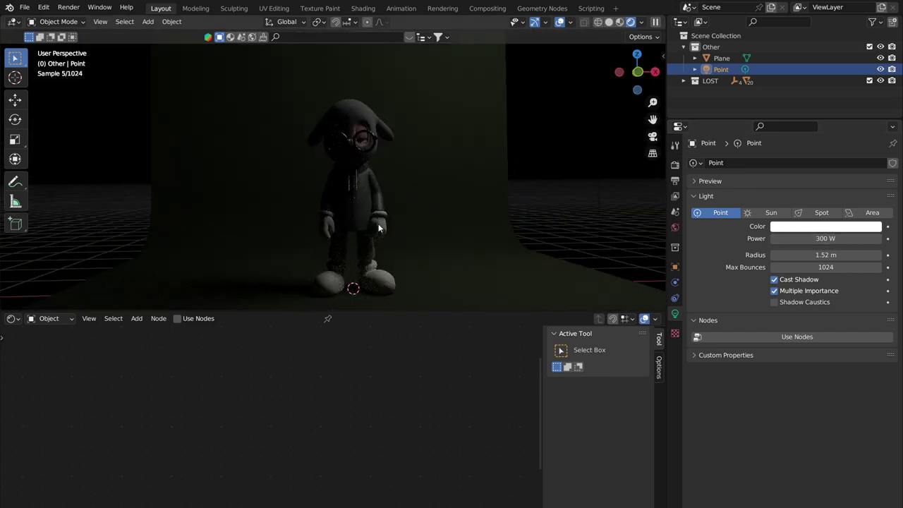
middle_click_drag(402, 212, 367, 275)
left_click_drag(354, 312, 334, 358)
scroll(317, 226, "down", 4)
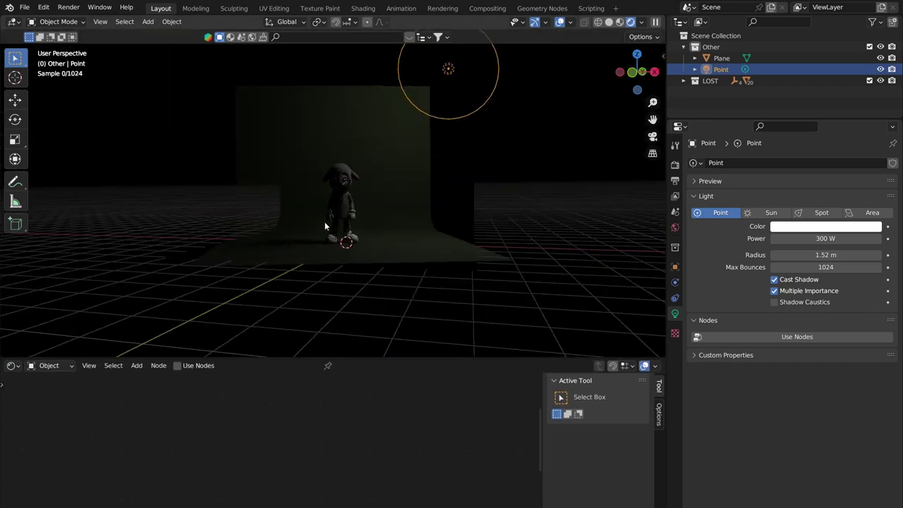
middle_click_drag(325, 222, 370, 208)
scroll(331, 208, "up", 5)
scroll(298, 213, "up", 3)
scroll(298, 213, "down", 2)
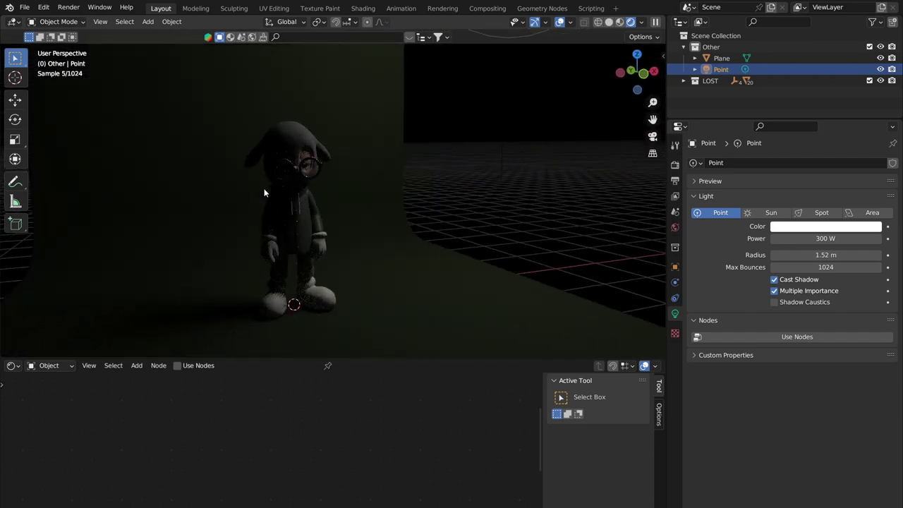
middle_click_drag(298, 213, 434, 197)
left_click(436, 196)
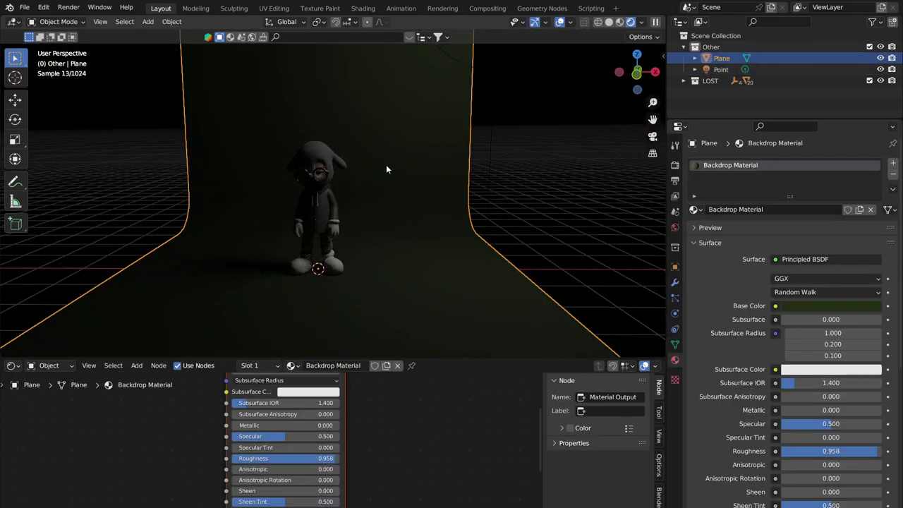
key("alt+a")
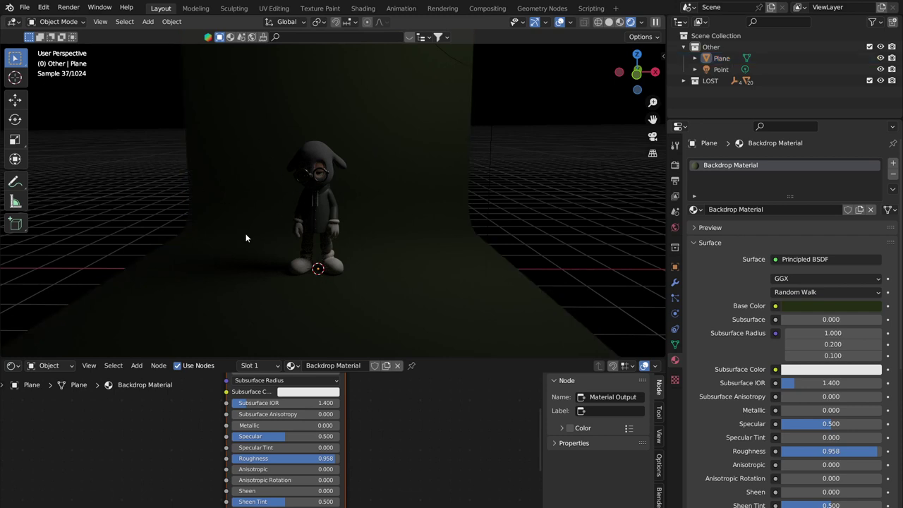
middle_click_drag(297, 199, 326, 171)
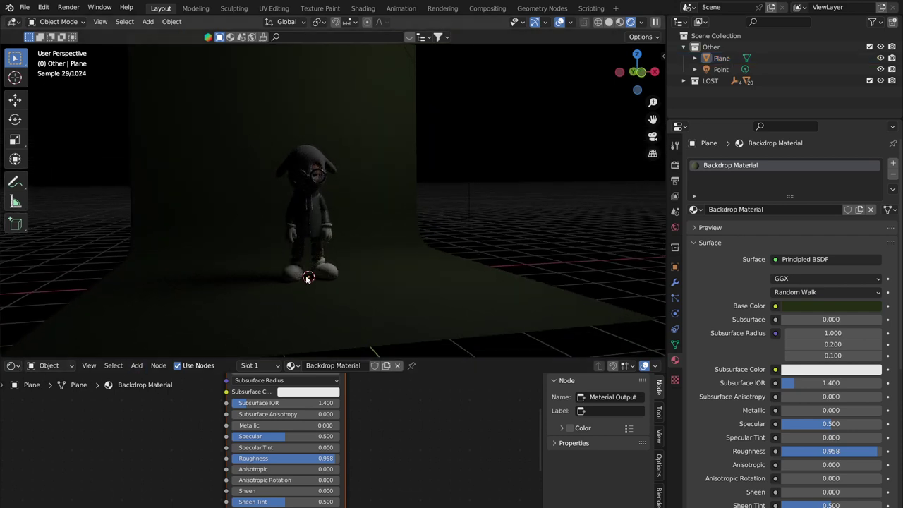
middle_click_drag(408, 204, 410, 223)
key("shift+a")
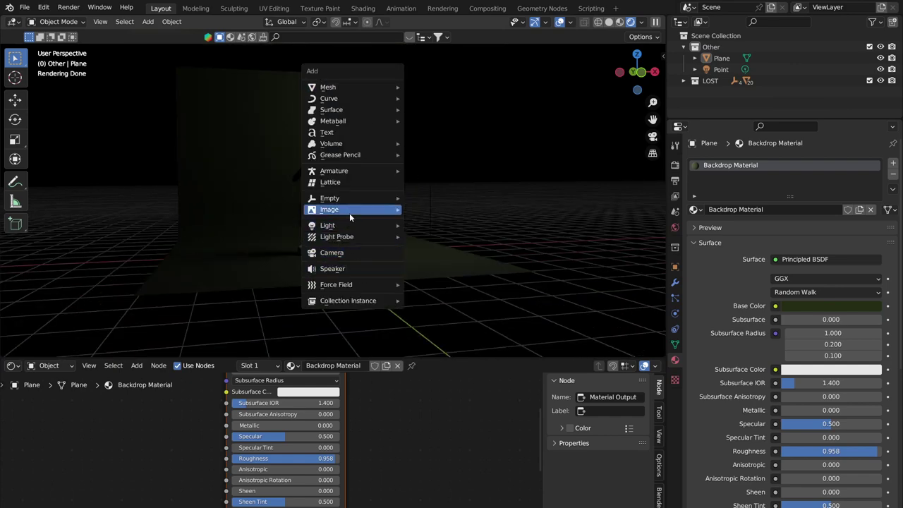
Add a camera and move it in front of the character on the backdrop floor
left_click(339, 252)
mouse_move(338, 250)
middle_mouse_down()
mouse_move(446, 218)
mouse_move(341, 261)
middle_mouse_up()
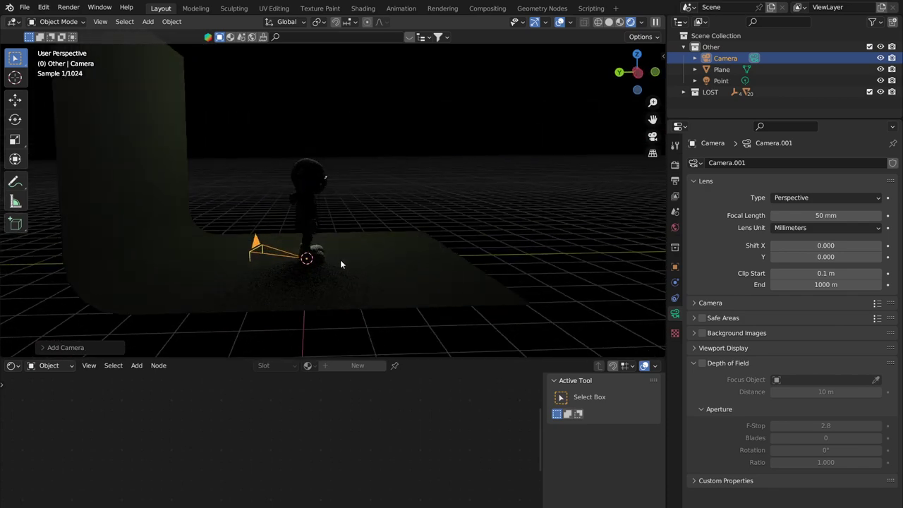
key("g")
key("Escape")
key("g")
left_click(503, 176)
middle_click_drag(503, 176, 279, 267)
middle_click_drag(312, 232, 240, 219, "shift")
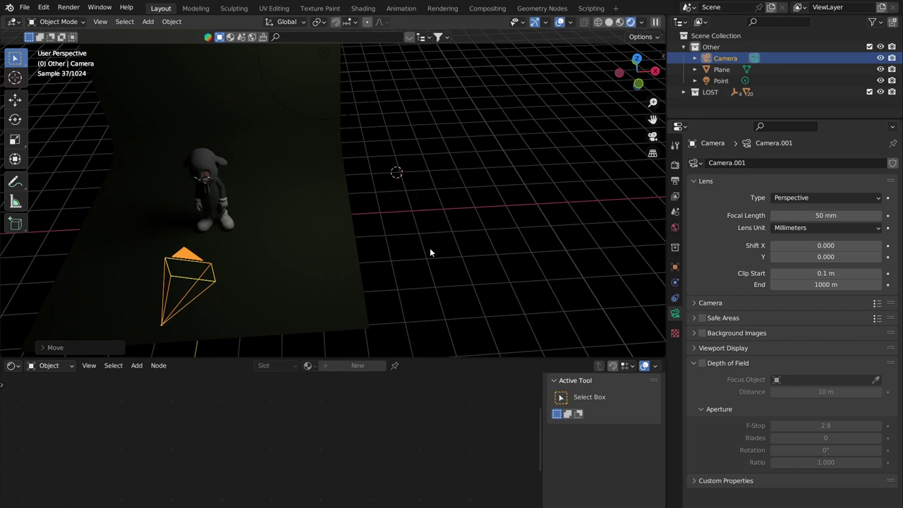
Place the 3D cursor up above the set
right_click_drag(430, 252, 528, 165, "shift")
middle_click_drag(515, 227, 389, 163)
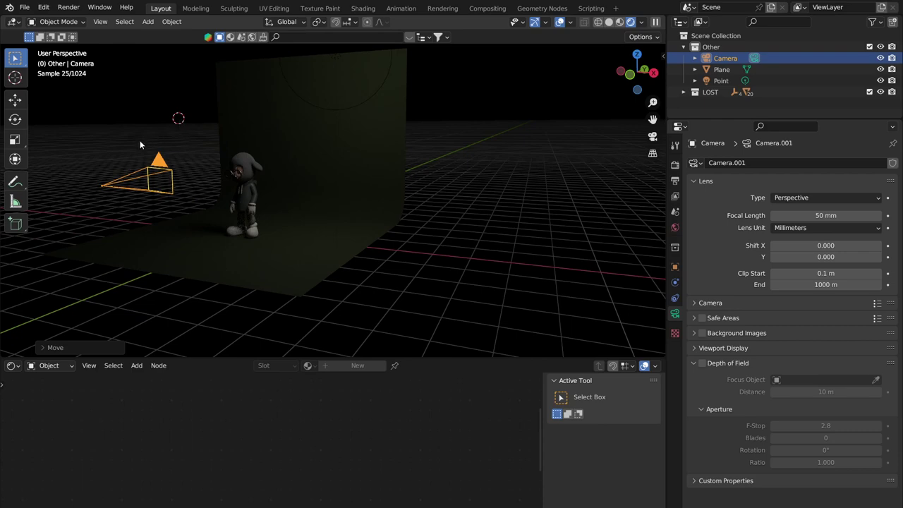
middle_click_drag(140, 142, 282, 159)
middle_click_drag(341, 136, 306, 135)
scroll(306, 134, "down", 5)
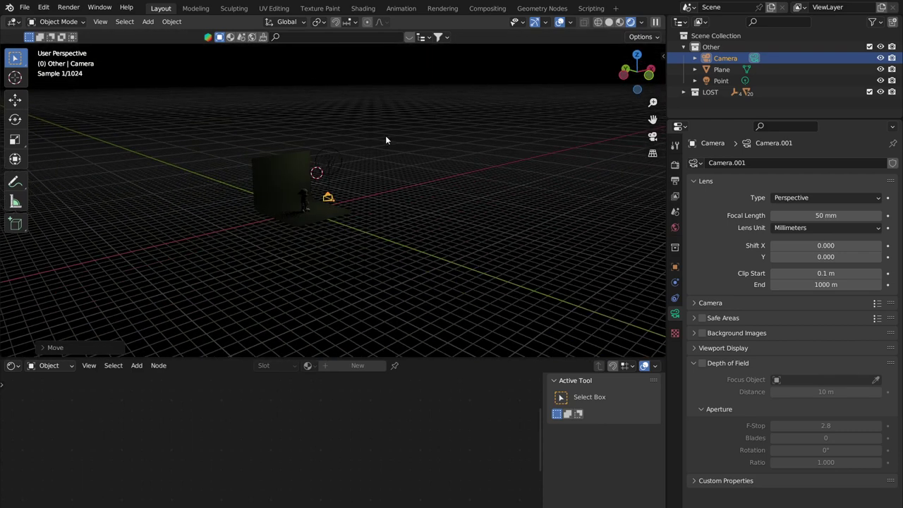
middle_click_drag(319, 204, 354, 199)
scroll(353, 195, "up", 10)
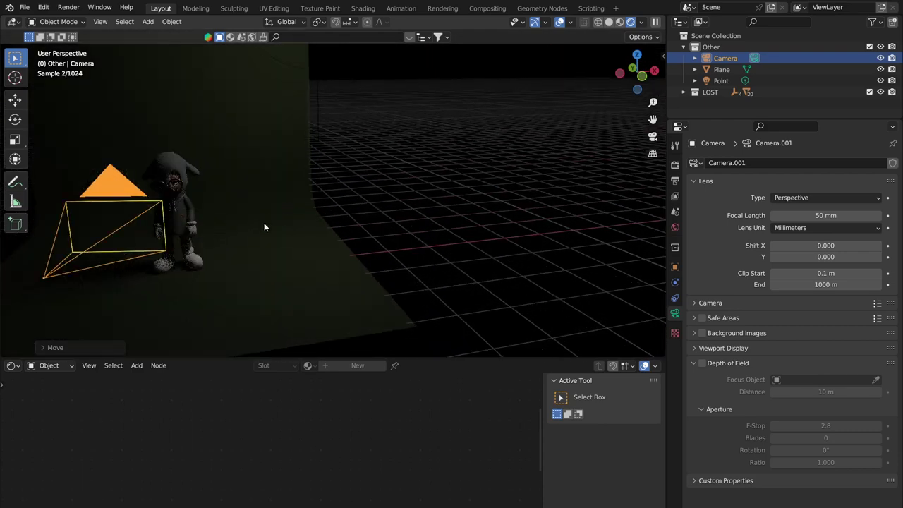
scroll(244, 265, "down", 10)
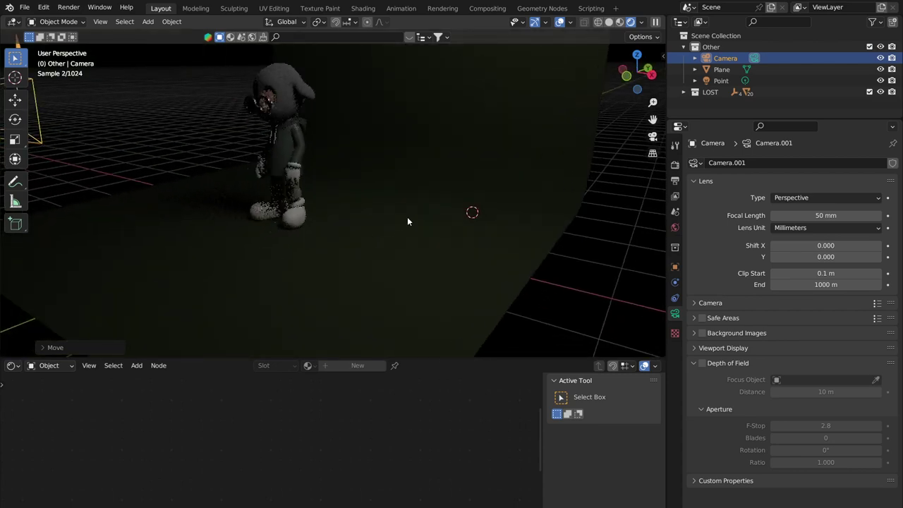
right_click(257, 112, "shift")
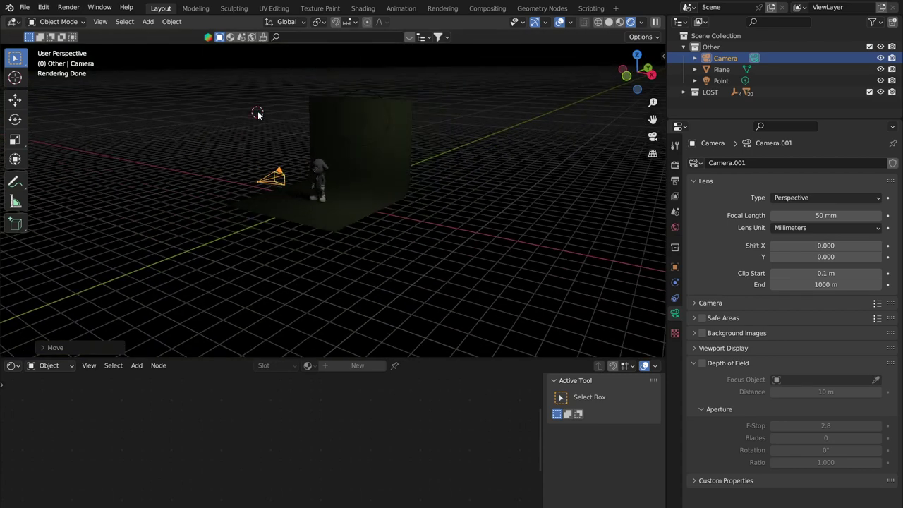
key("shift+a")
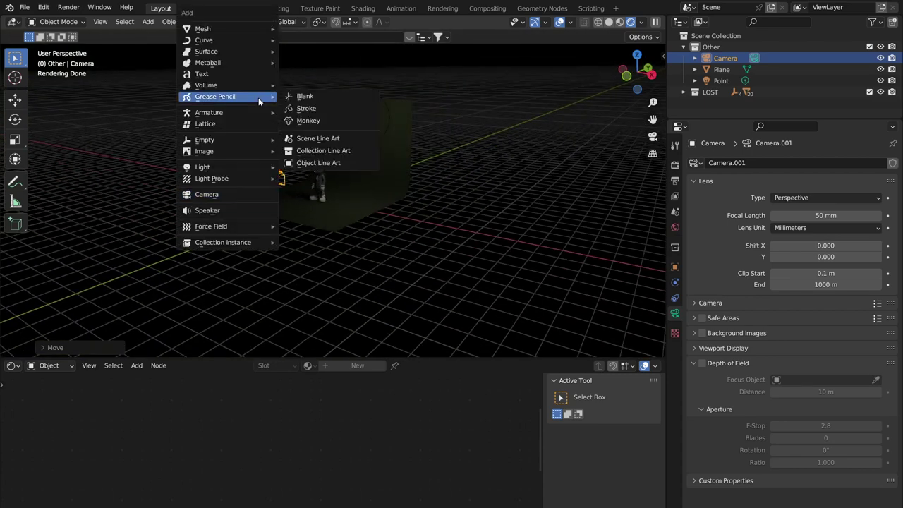
mouse_move(226, 29)
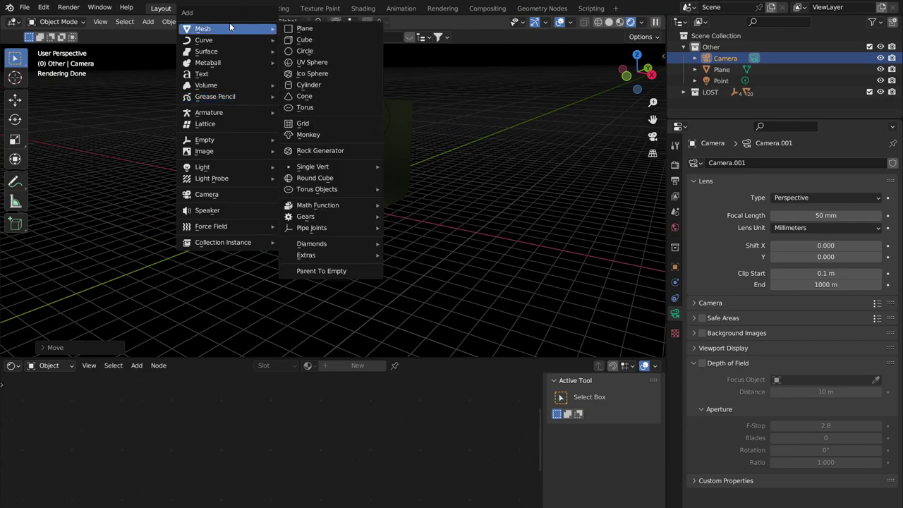
left_click(309, 39)
middle_click_drag(255, 102, 290, 130)
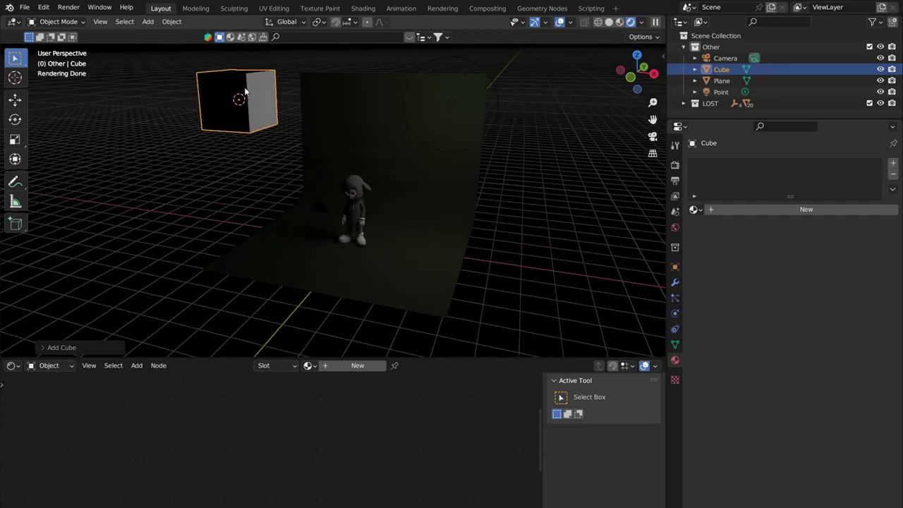
middle_click_drag(260, 106, 247, 127)
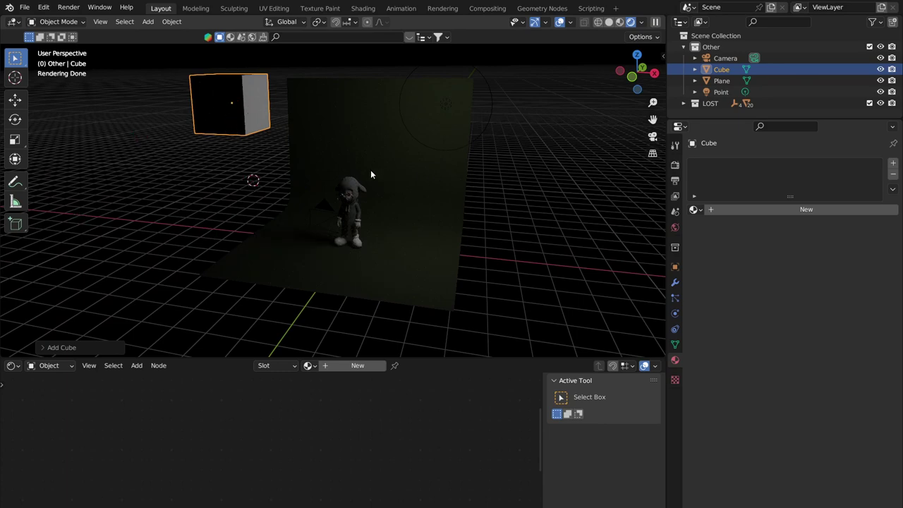
middle_click_drag(371, 174, 290, 209)
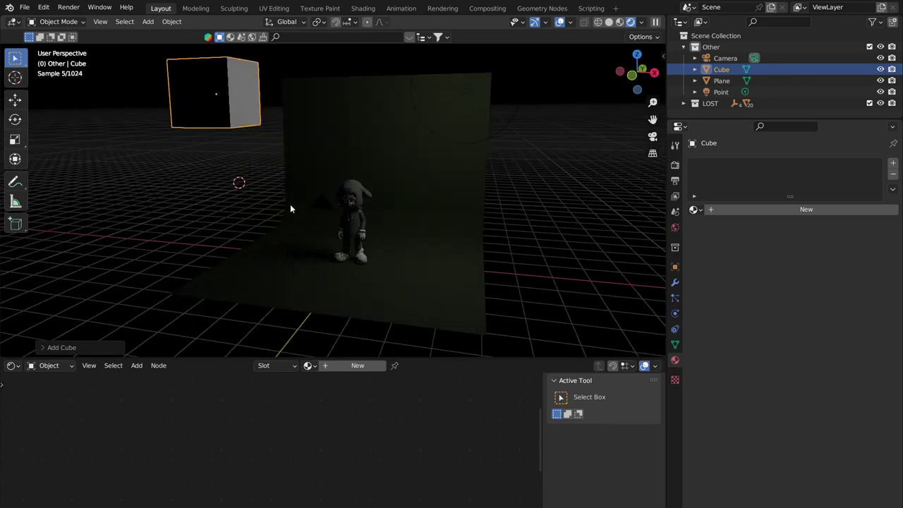
middle_click_drag(302, 255, 316, 200)
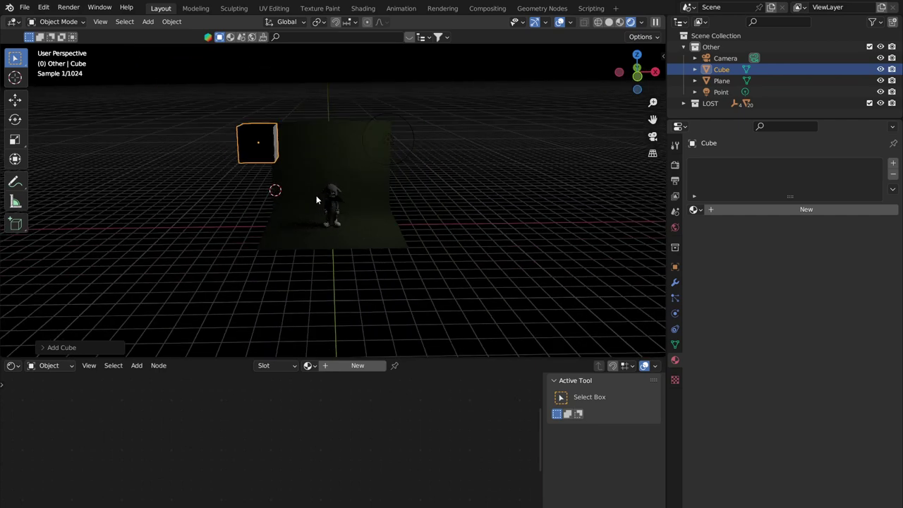
scroll(307, 222, "up", 4)
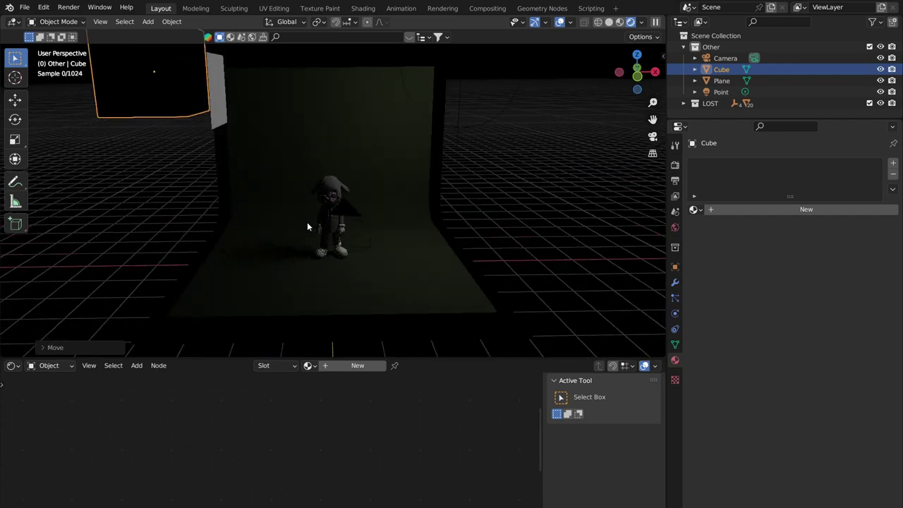
middle_click_drag(376, 227, 205, 108)
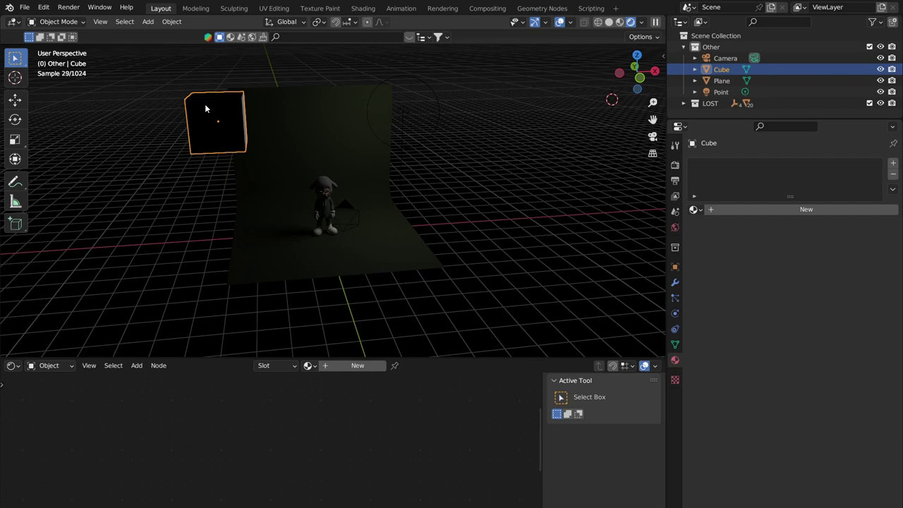
key("x")
left_click(195, 104)
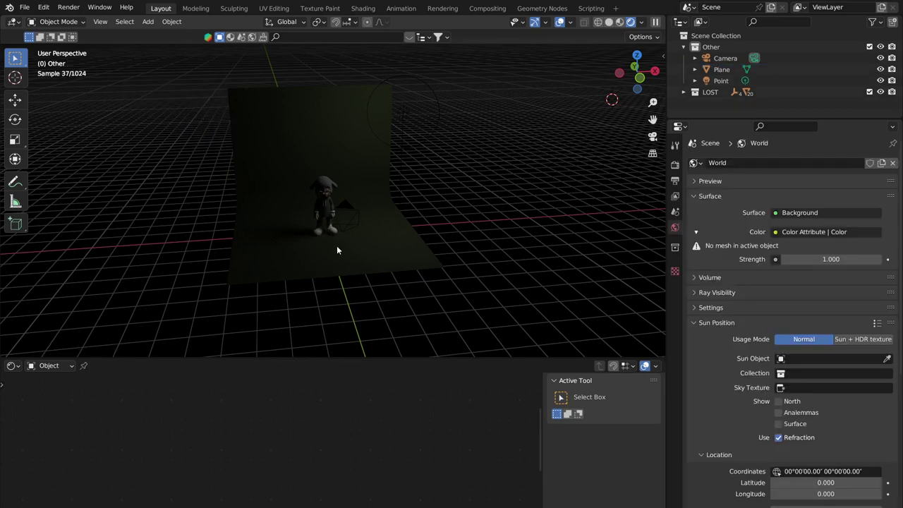
middle_click_drag(337, 250, 423, 202)
Move the camera to -0.68, -5.21, 2.38 m in front of the character and show its transform
left_click(417, 195)
key("g")
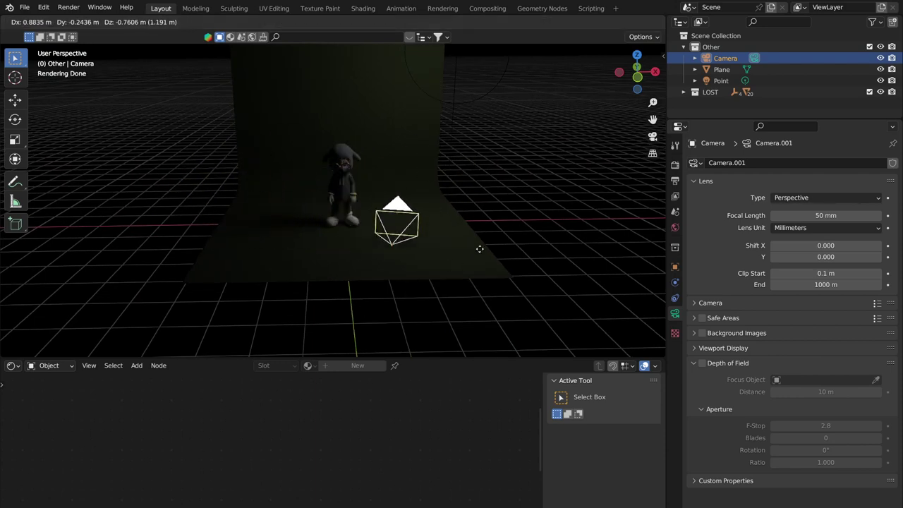
left_click(426, 208)
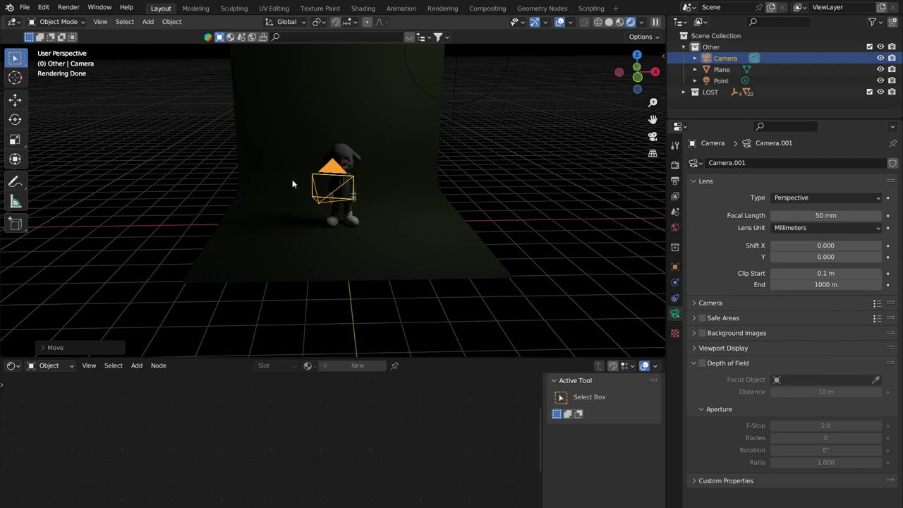
middle_click_drag(388, 236, 543, 264)
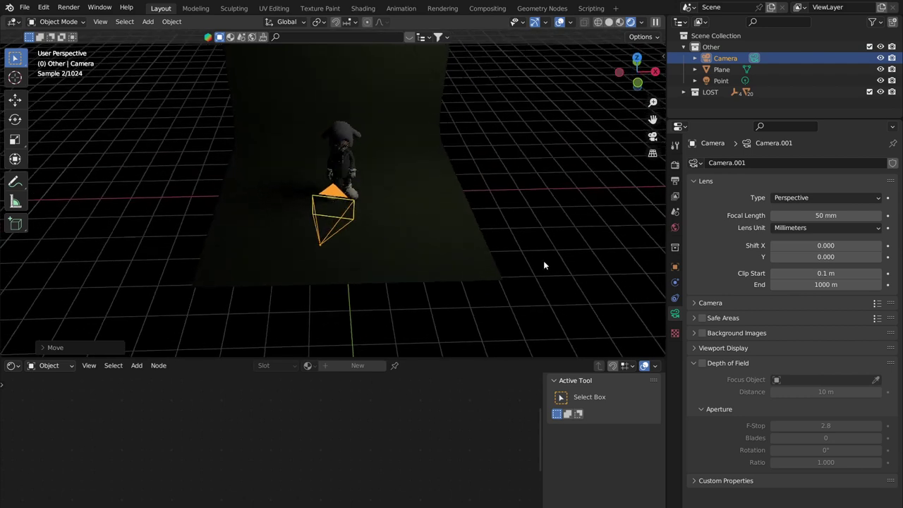
left_click(675, 267)
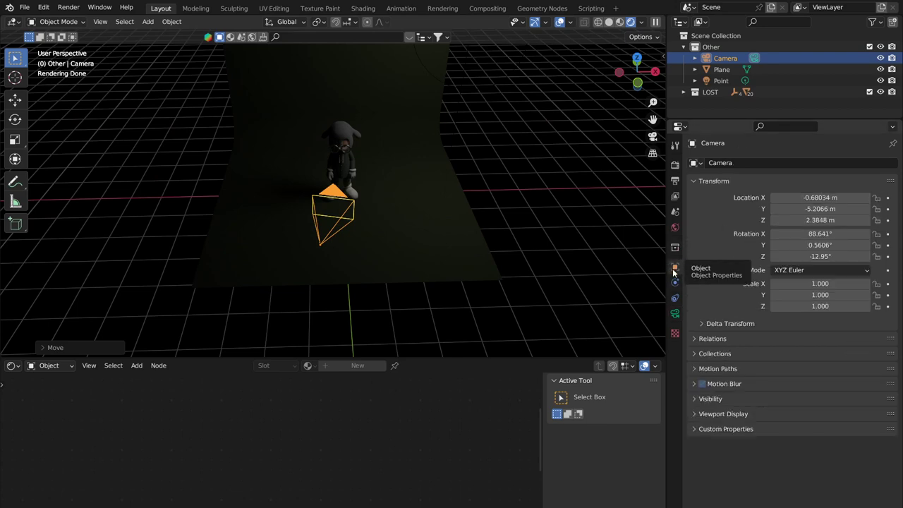
Adjust the camera's X location and Y rotation, then check its placement around the character
left_click_drag(815, 197, 837, 233)
left_click_drag(785, 246, 850, 246)
middle_click_drag(552, 233, 464, 194)
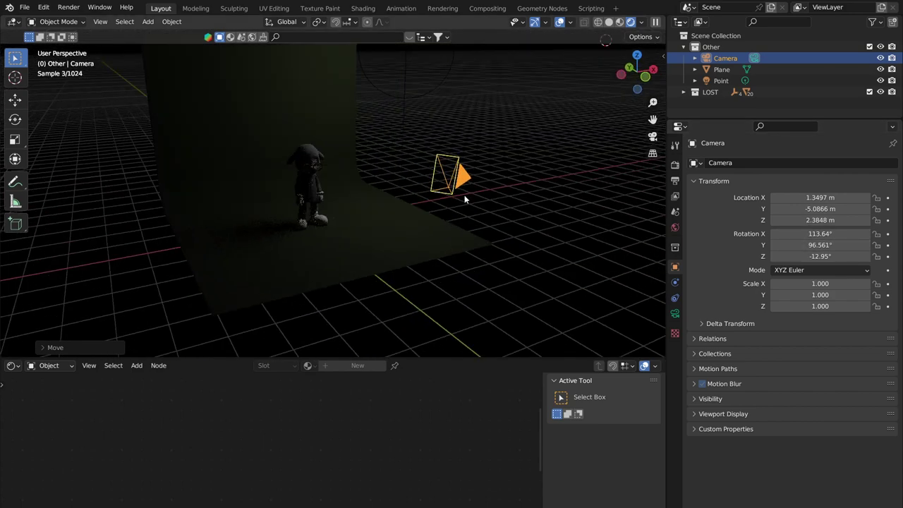
middle_click_drag(434, 232, 389, 168)
scroll(414, 220, "up", 3)
middle_click_drag(336, 264, 386, 331)
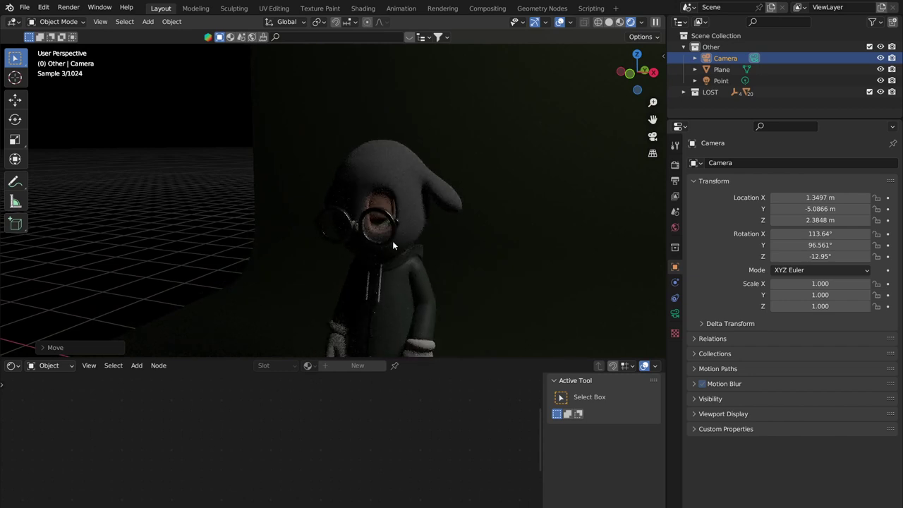
middle_click_drag(392, 244, 315, 195)
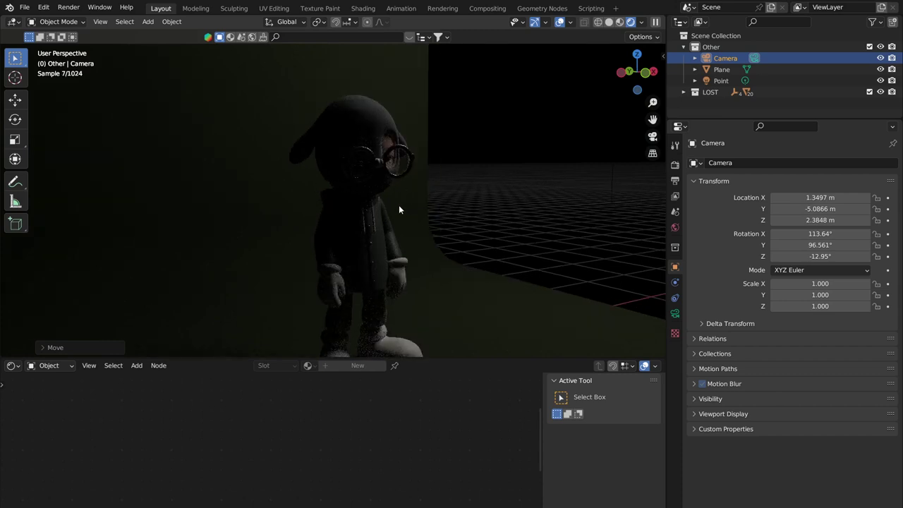
middle_click_drag(439, 120, 491, 173)
scroll(490, 174, "down", 4)
scroll(509, 172, "down", 1)
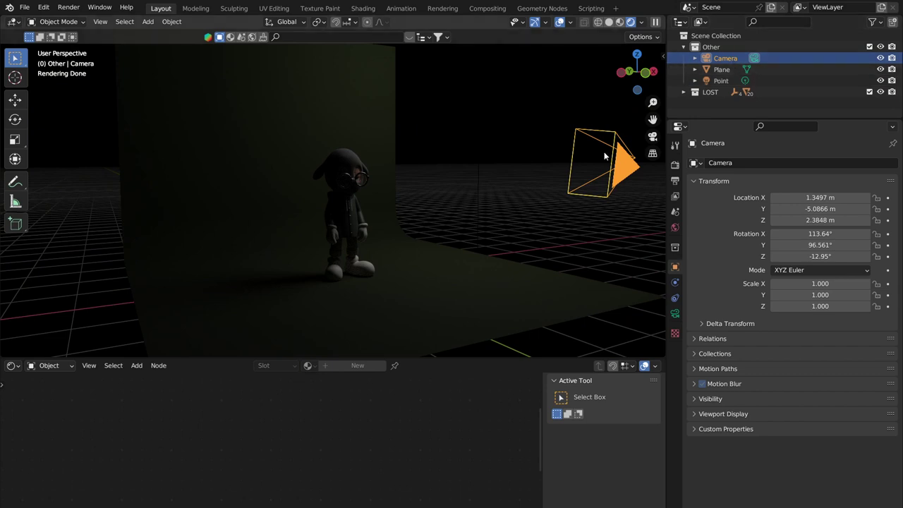
Show the camera's Lens panel: Perspective at 50 mm
left_click(570, 133)
left_click(621, 172)
left_click(579, 99)
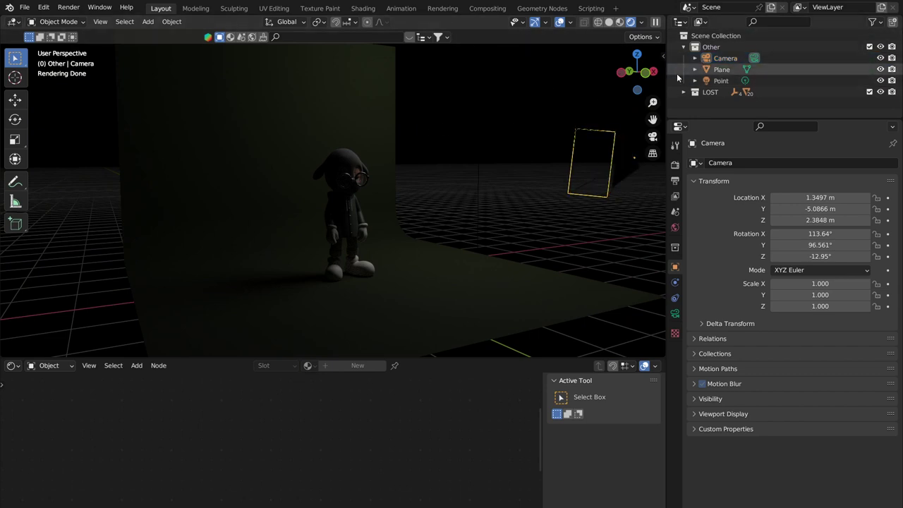
middle_click_drag(485, 129, 411, 161)
scroll(411, 161, "up", 5)
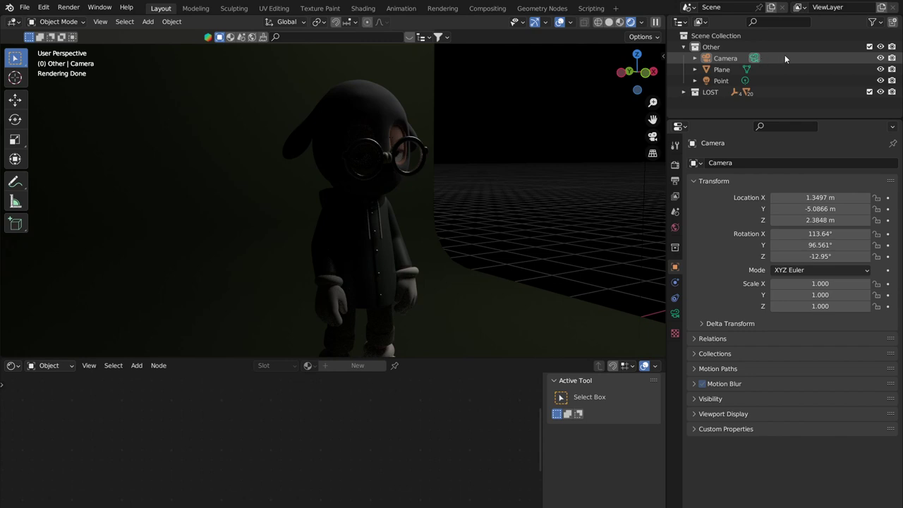
left_click(754, 59)
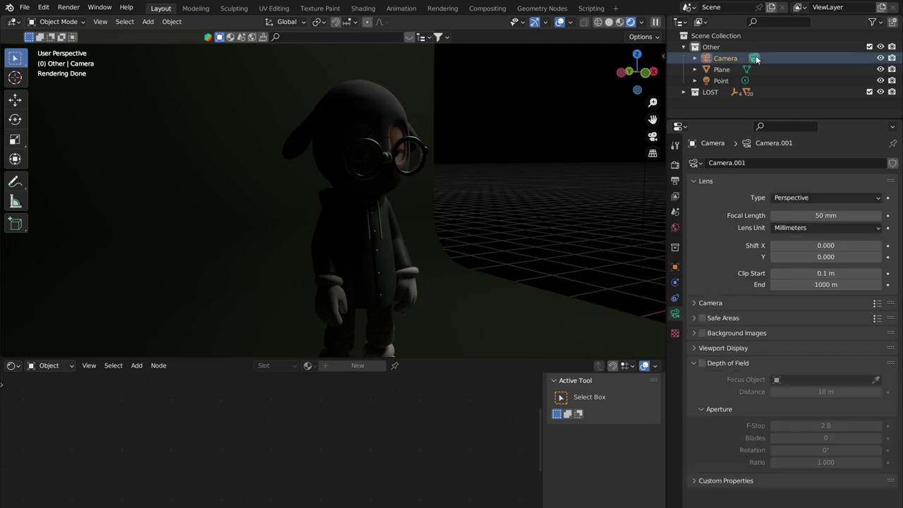
scroll(558, 154, "down", 10)
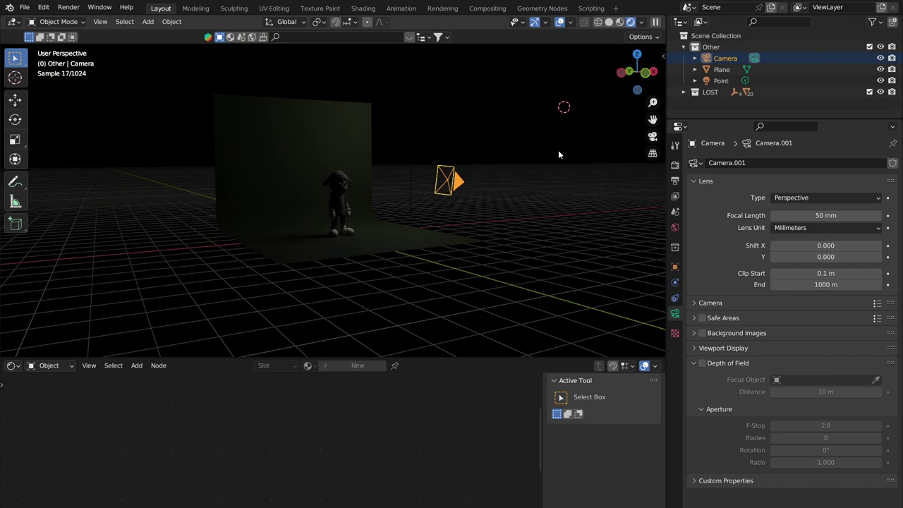
scroll(558, 151, "up", 4)
scroll(558, 151, "down", 3)
left_click(740, 52)
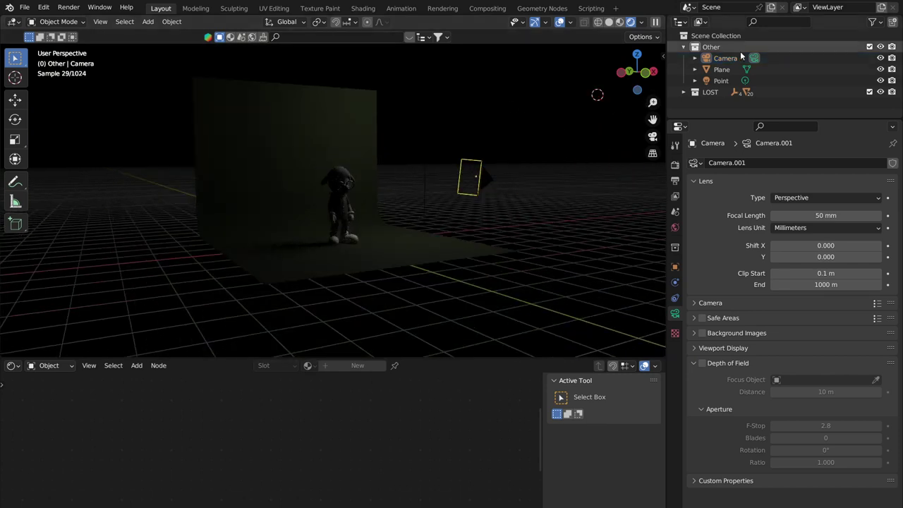
left_click(734, 58)
scroll(409, 193, "up", 5)
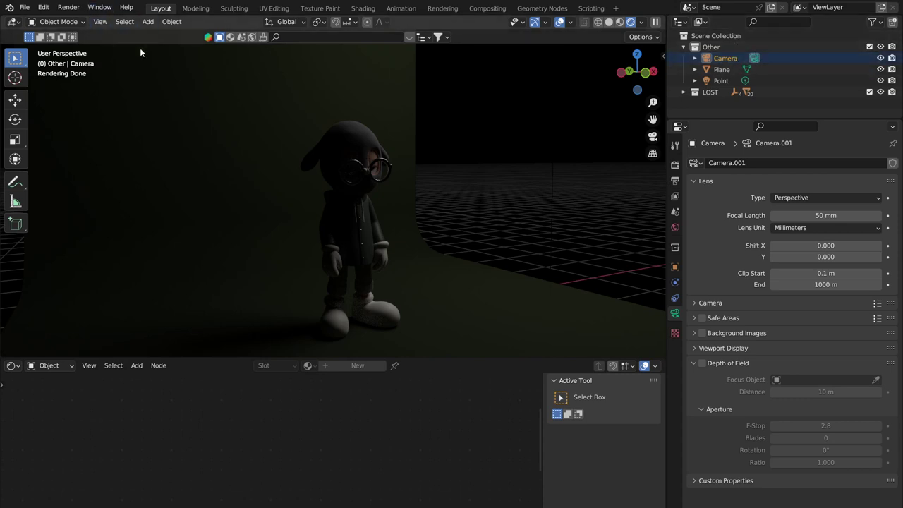
Align the active camera to the current viewpoint from View > Align View
left_click(101, 22)
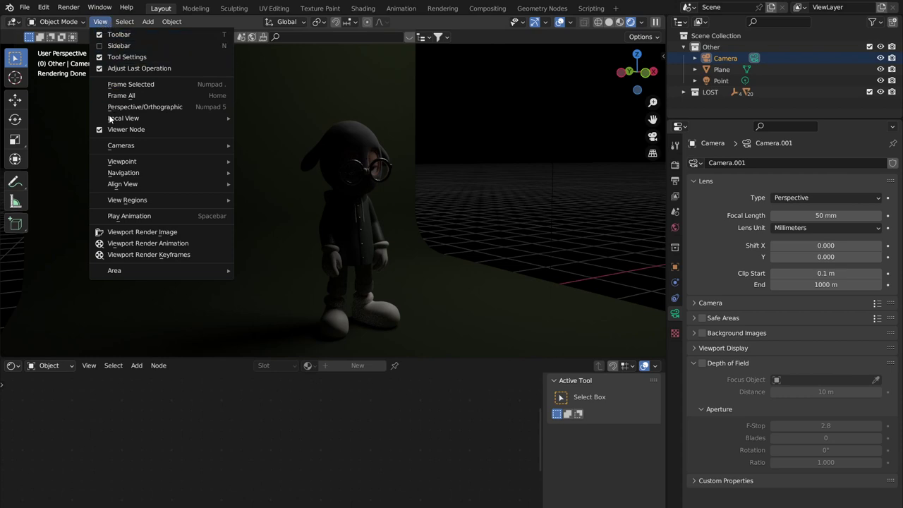
mouse_move(156, 153)
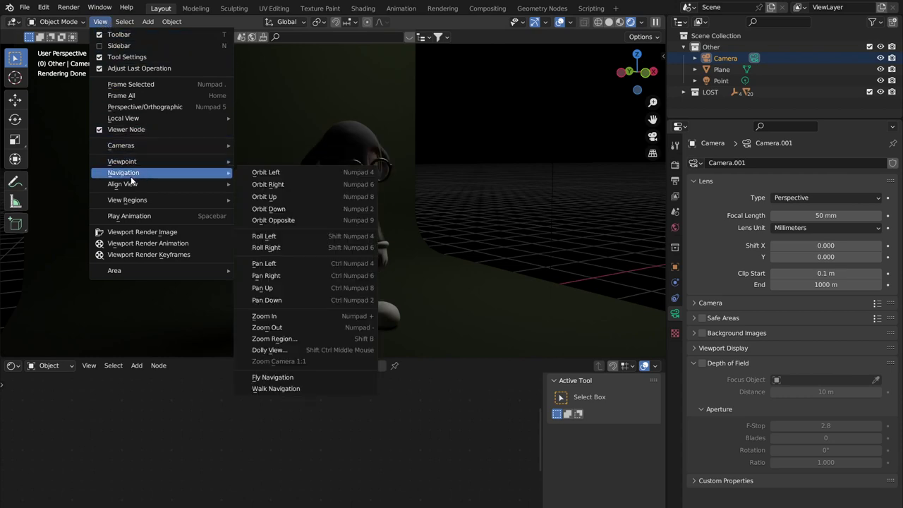
mouse_move(125, 183)
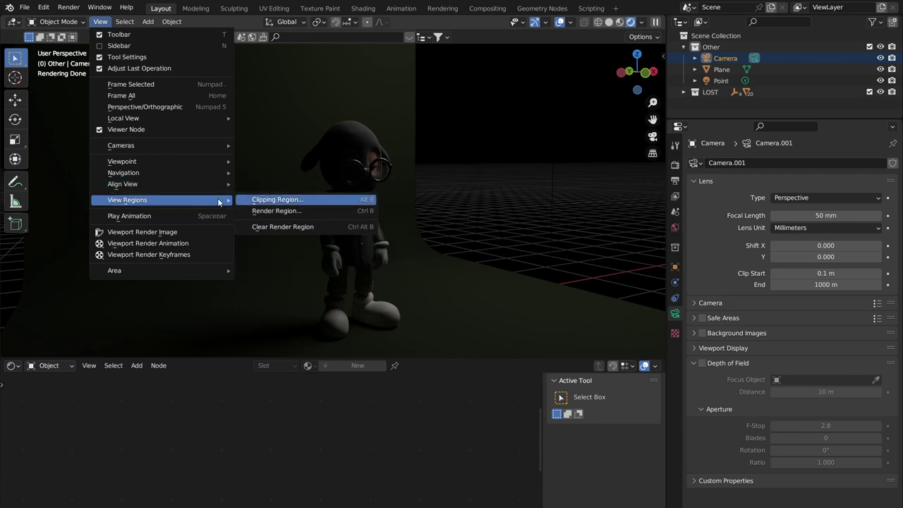
mouse_move(193, 187)
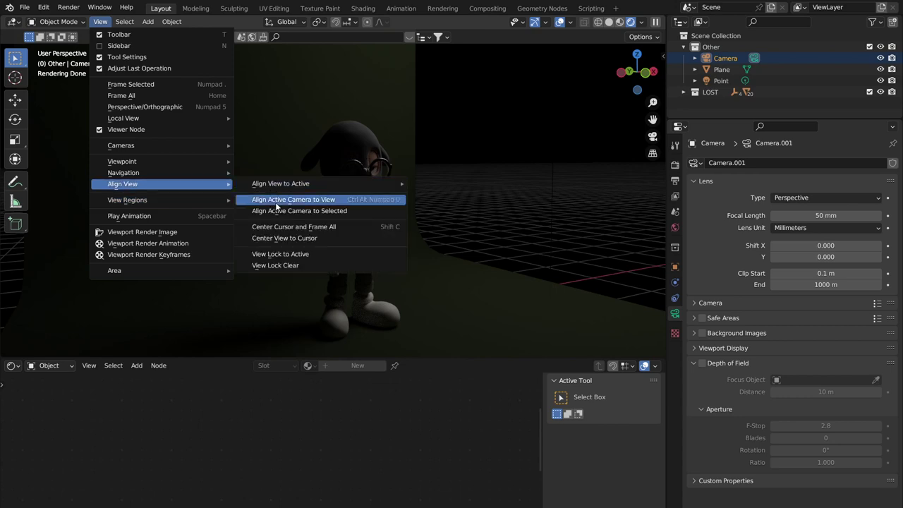
left_click(317, 201)
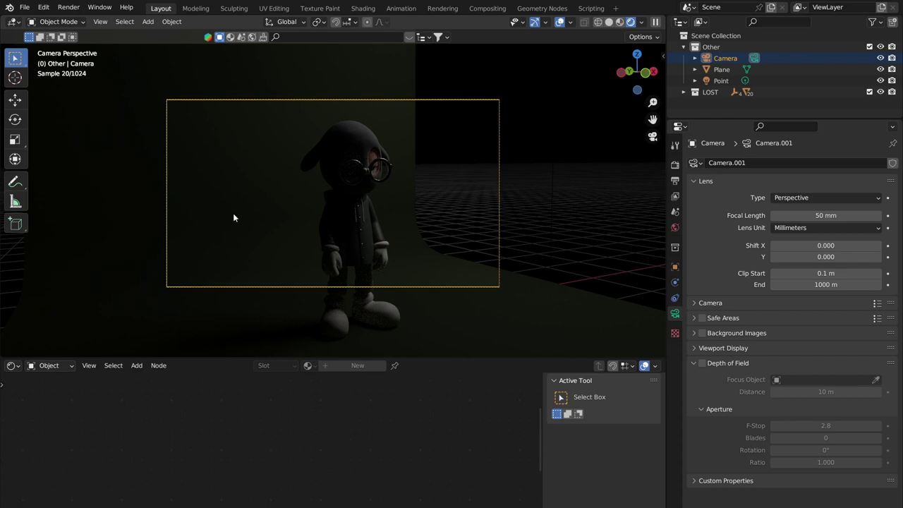
scroll(416, 177, "up", 3)
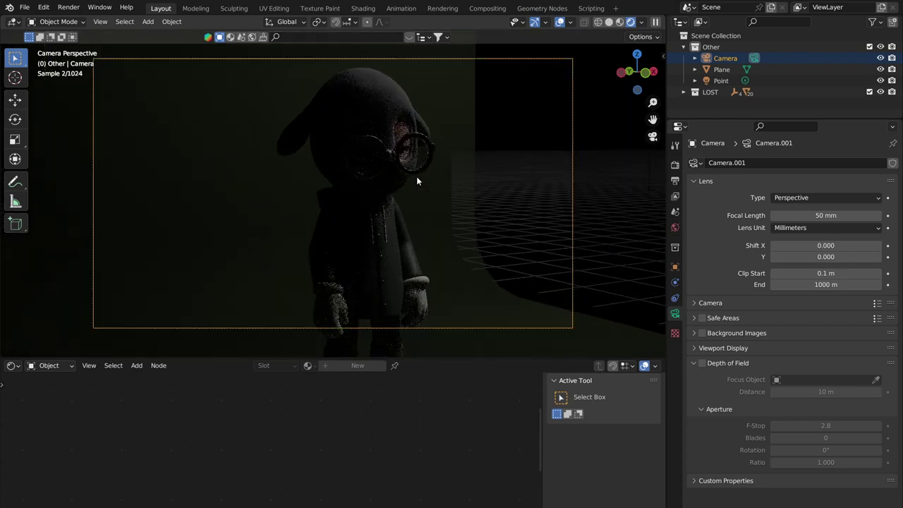
scroll(416, 176, "down", 5)
scroll(376, 189, "up", 3)
scroll(376, 189, "down", 3)
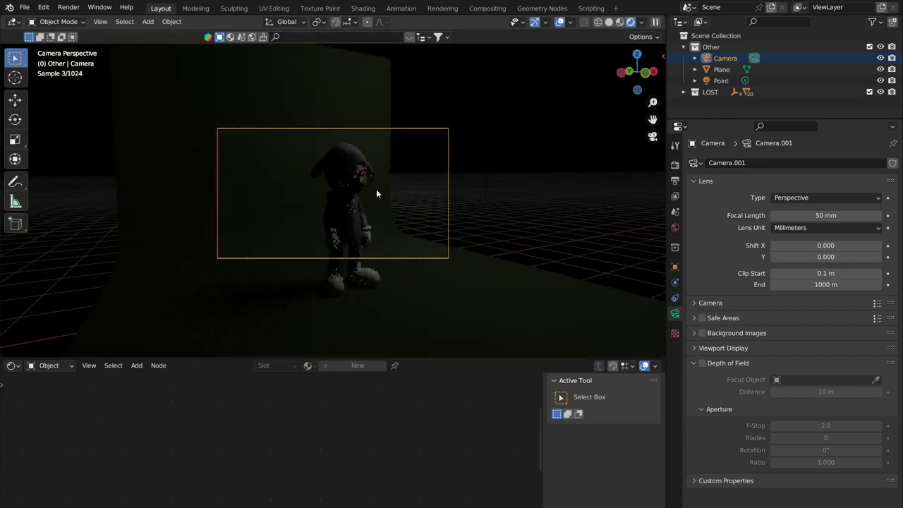
middle_click_drag(376, 189, 621, 144)
scroll(345, 216, "down", 5)
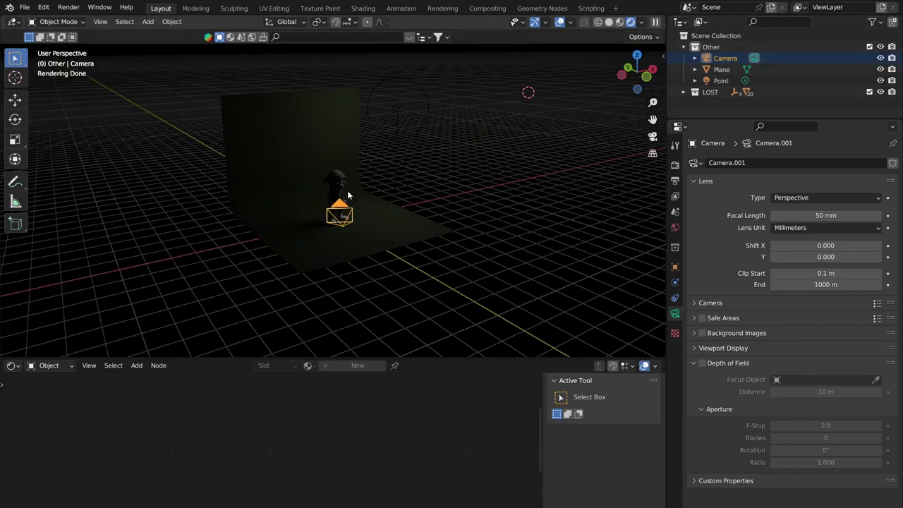
middle_click_drag(348, 195, 380, 191)
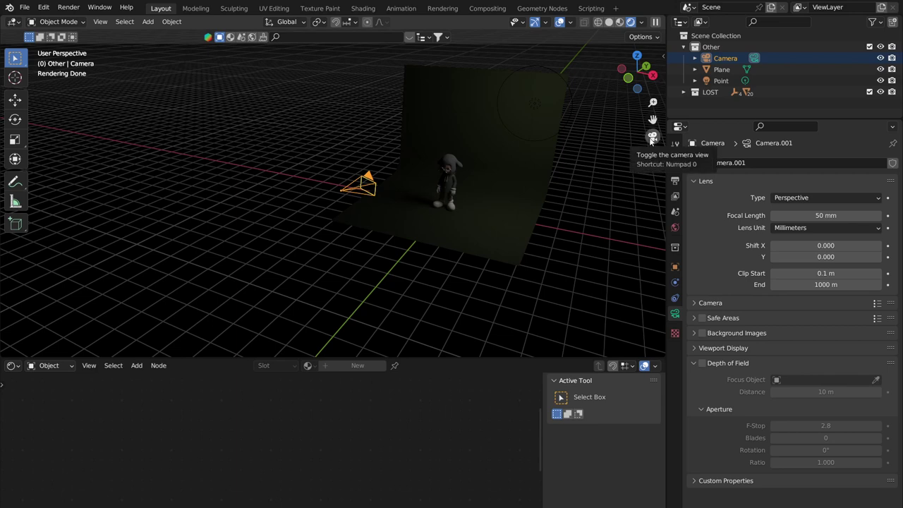
left_click(653, 136)
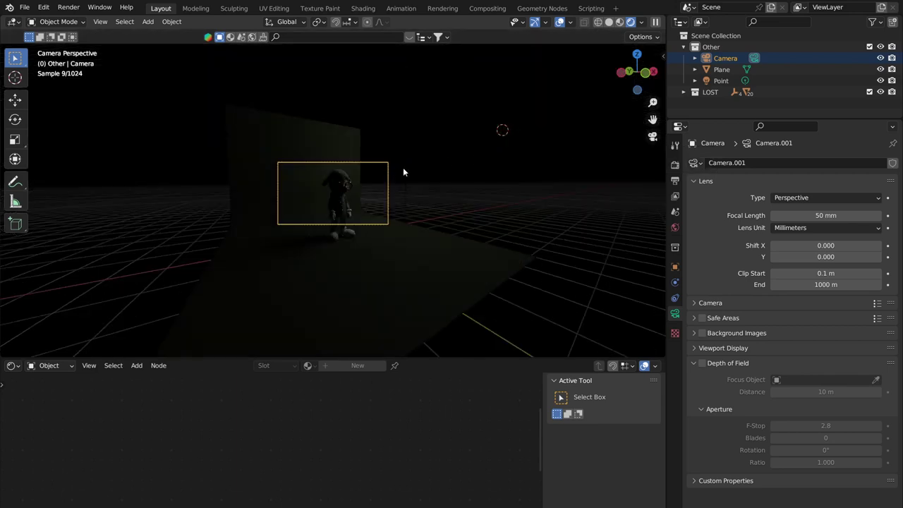
scroll(356, 201, "up", 1)
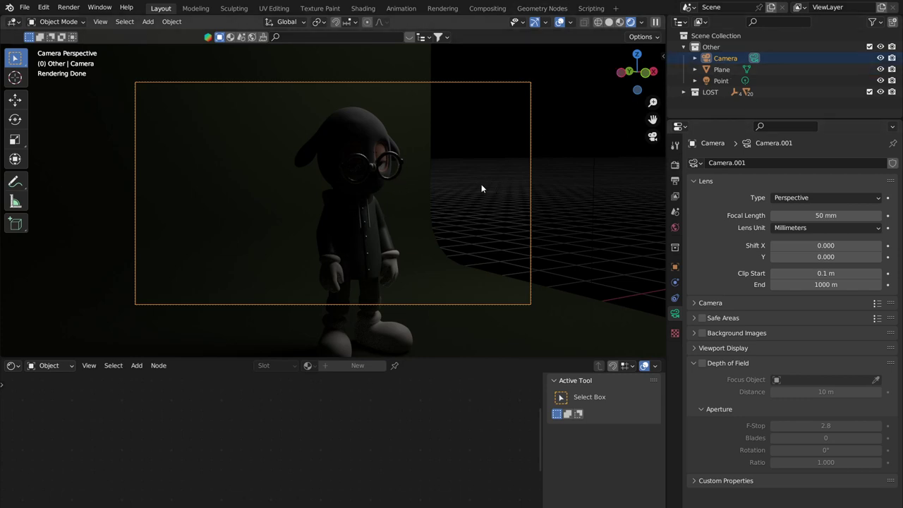
scroll(357, 186, "down", 2)
scroll(343, 197, "up", 2)
left_click(200, 83)
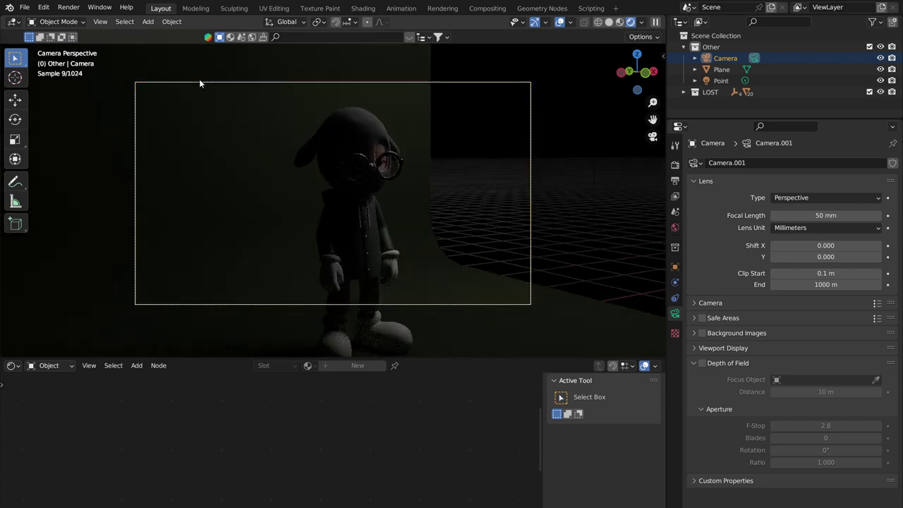
left_click(171, 80)
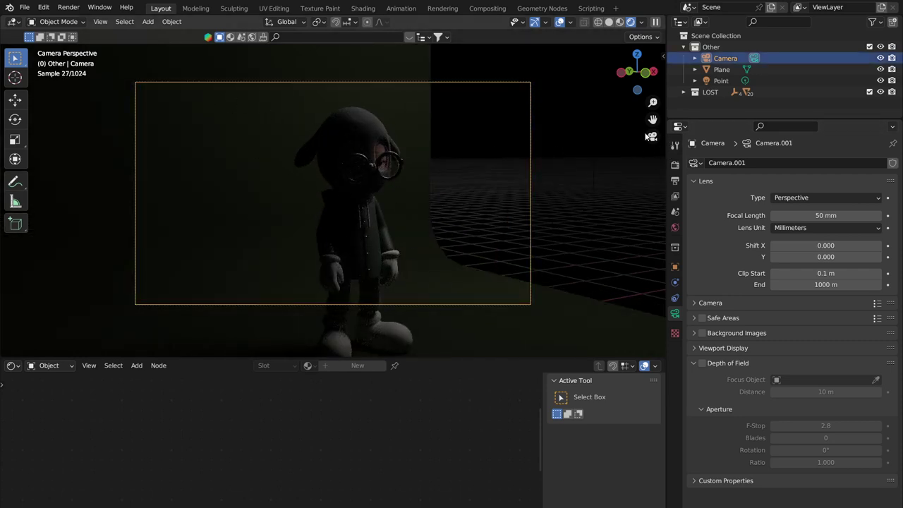
scroll(404, 118, "down", 1)
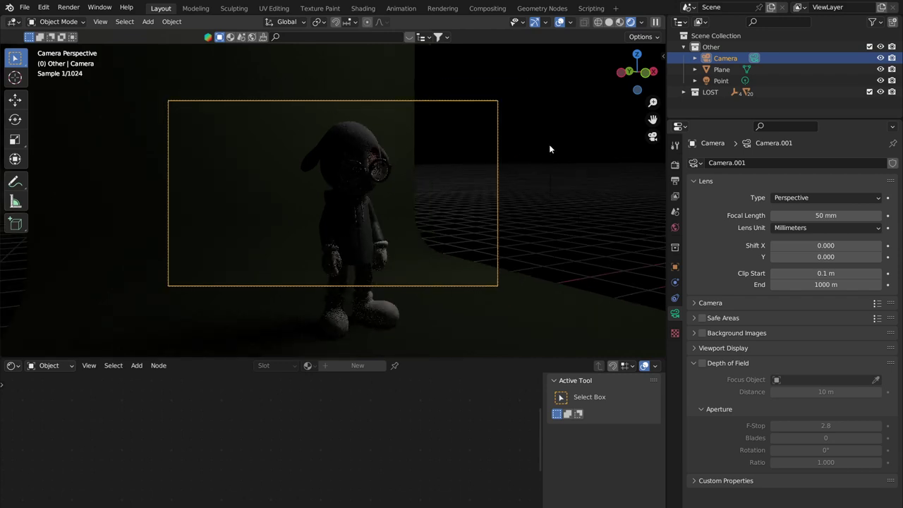
scroll(549, 144, "up", 2)
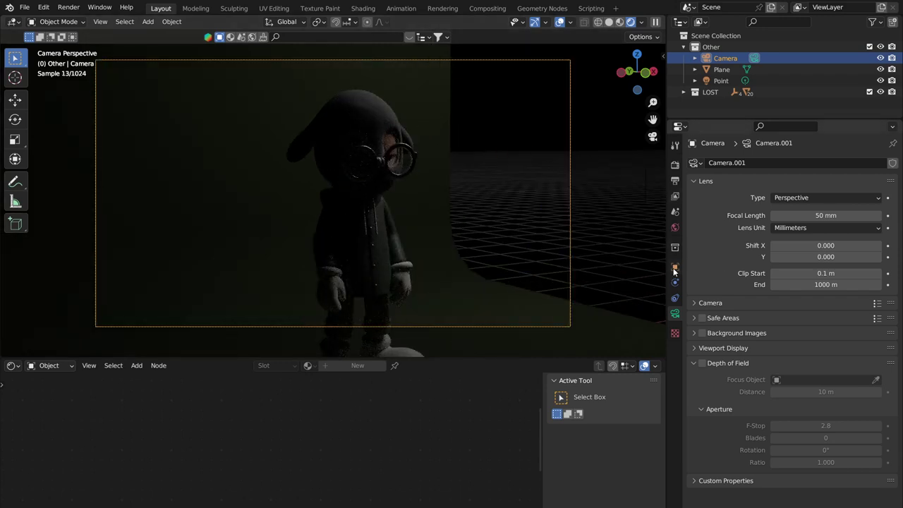
Show the camera's Object transform values, nudge Location X, then undo it
left_click(675, 266)
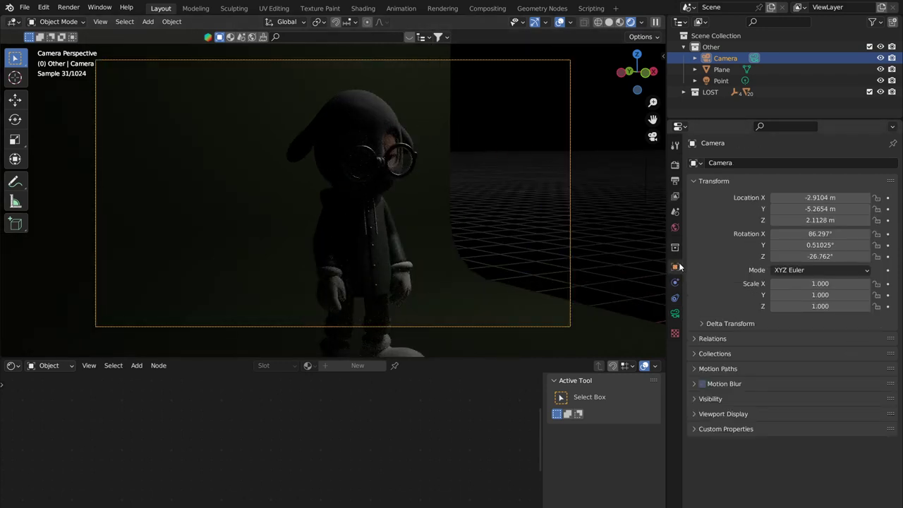
left_click_drag(818, 198, 821, 220)
key("ctrl+z")
key("ctrl+z")
key("Escape")
Open the viewport sidebar's View tab showing 50 mm focal length and 0.01–1000 m clipping
key("n")
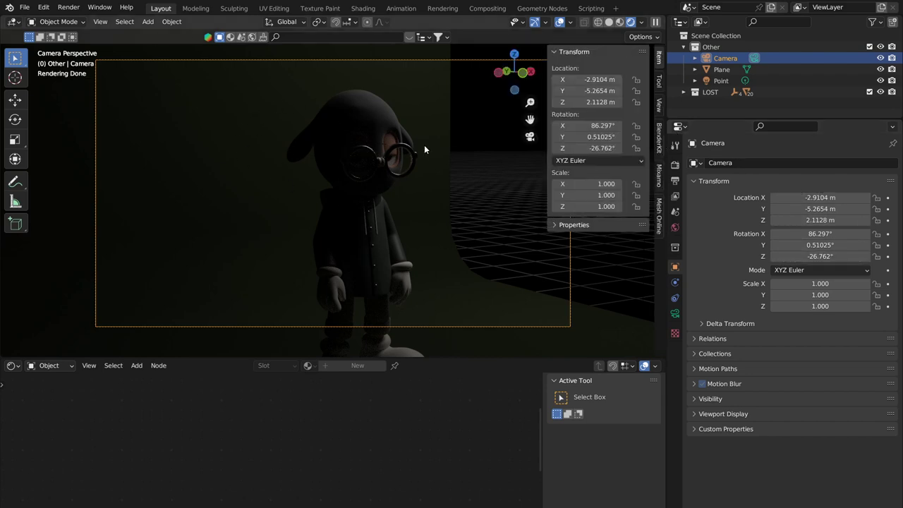
key("n")
key("n")
key("n")
key("n")
key("n")
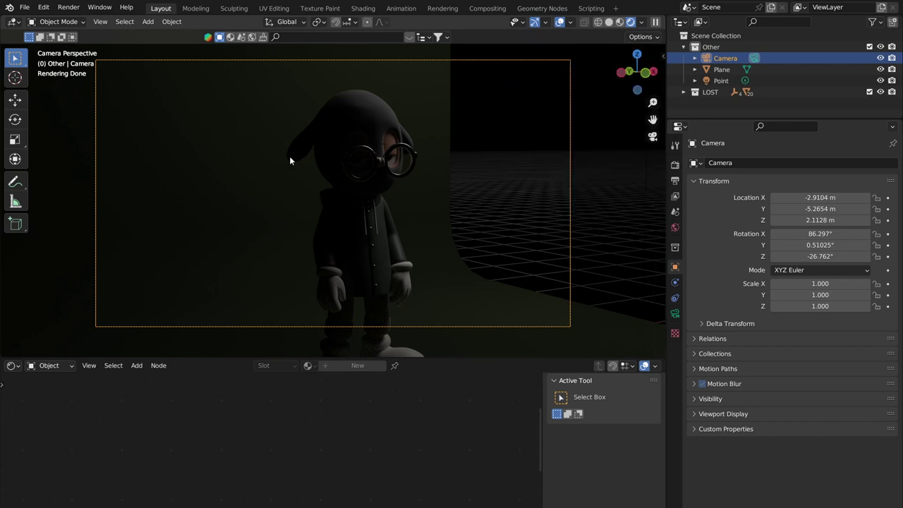
key("n")
key("n")
key("n")
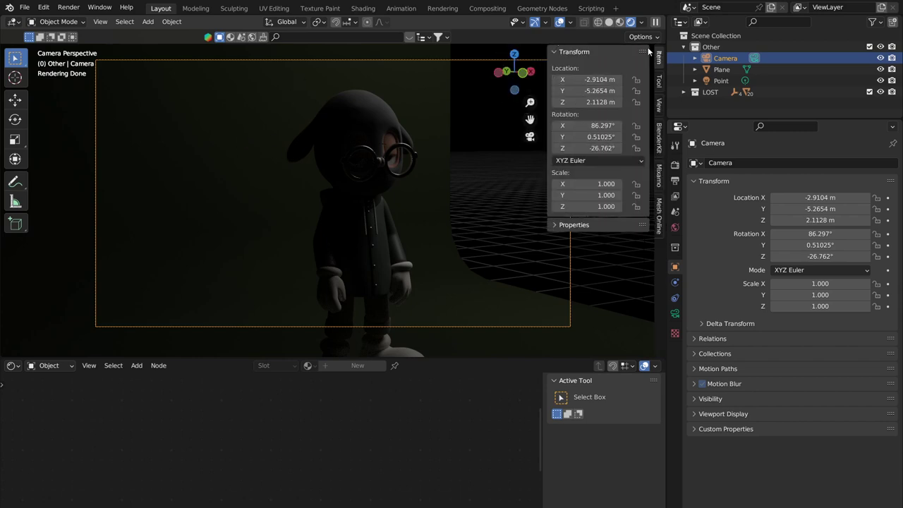
key("n")
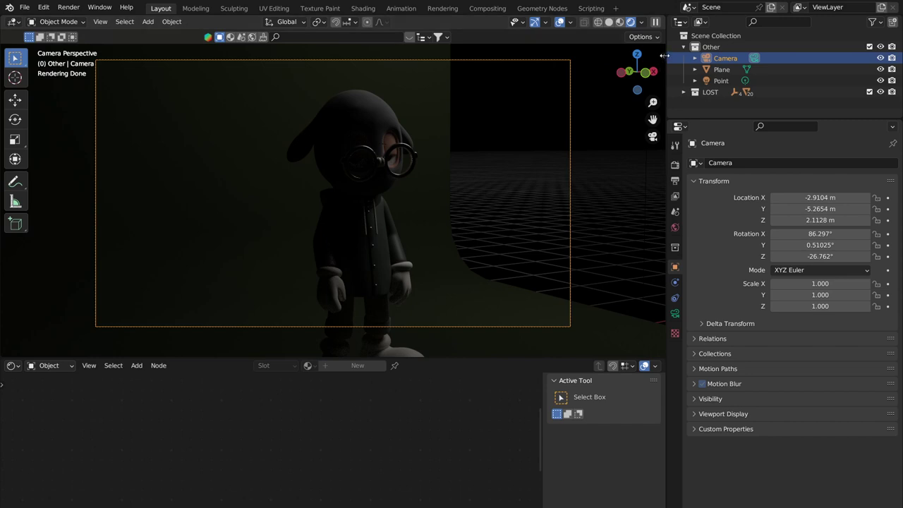
left_click(662, 59)
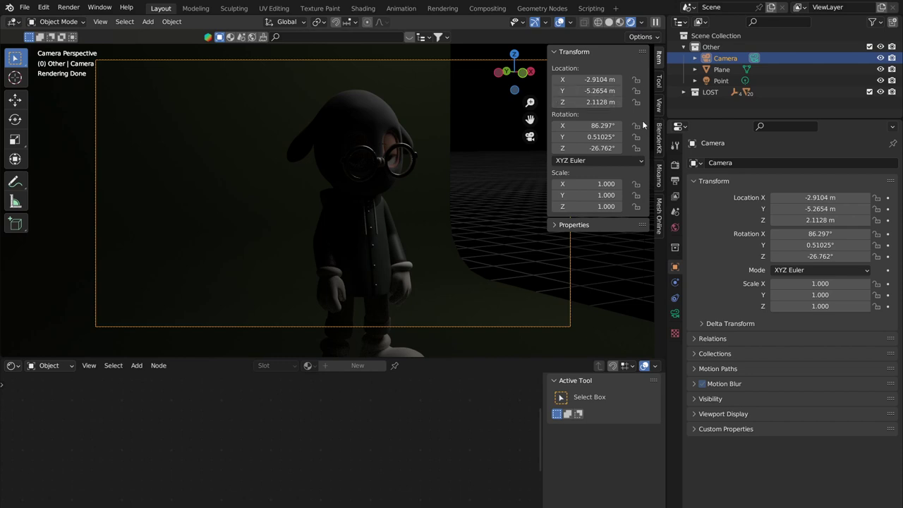
left_click(659, 82)
left_click(661, 104)
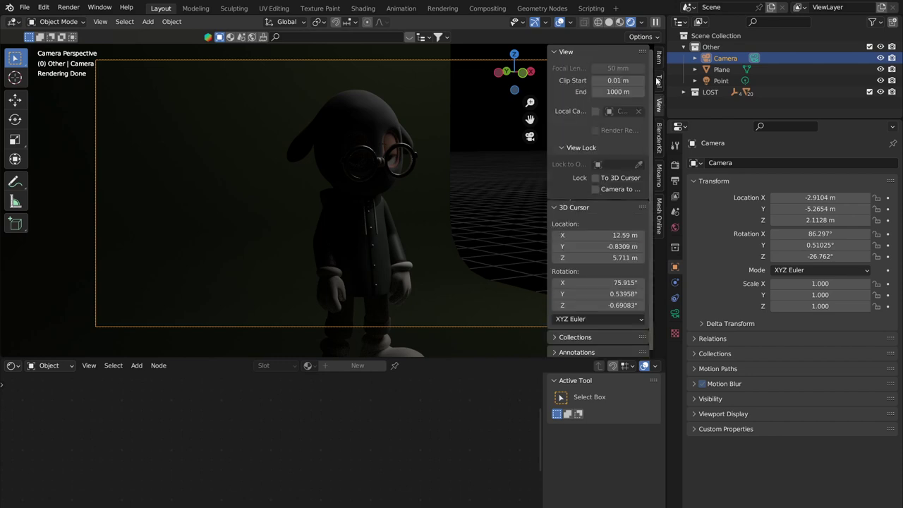
Widen the sidebar's View settings and enable Lock Camera to View
left_click(658, 81)
left_click(662, 60)
left_click(660, 103)
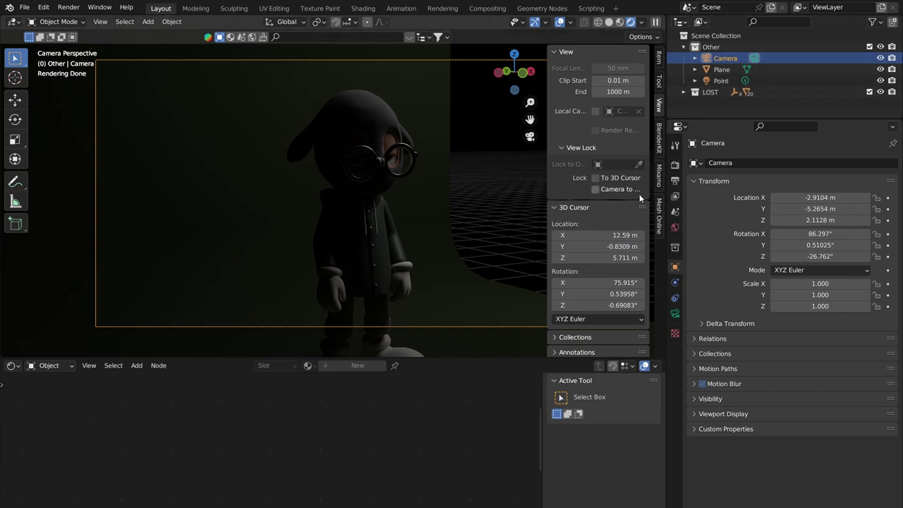
left_click_drag(546, 51, 543, 51)
left_click(549, 53)
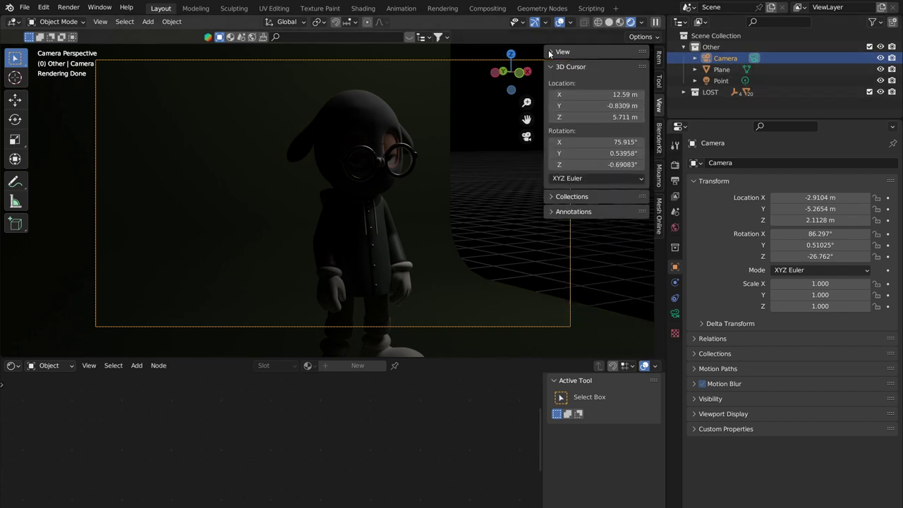
left_click(564, 67)
left_click(564, 67)
left_click(563, 52)
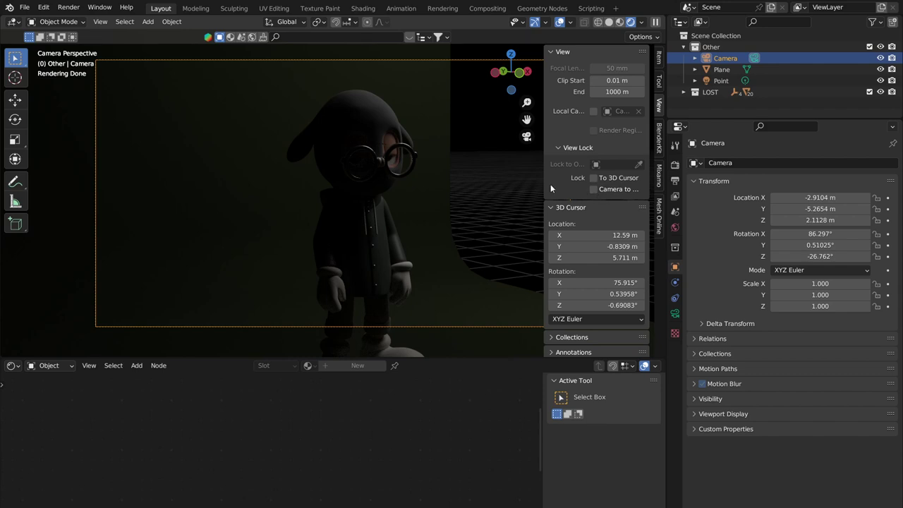
left_click_drag(545, 186, 517, 203)
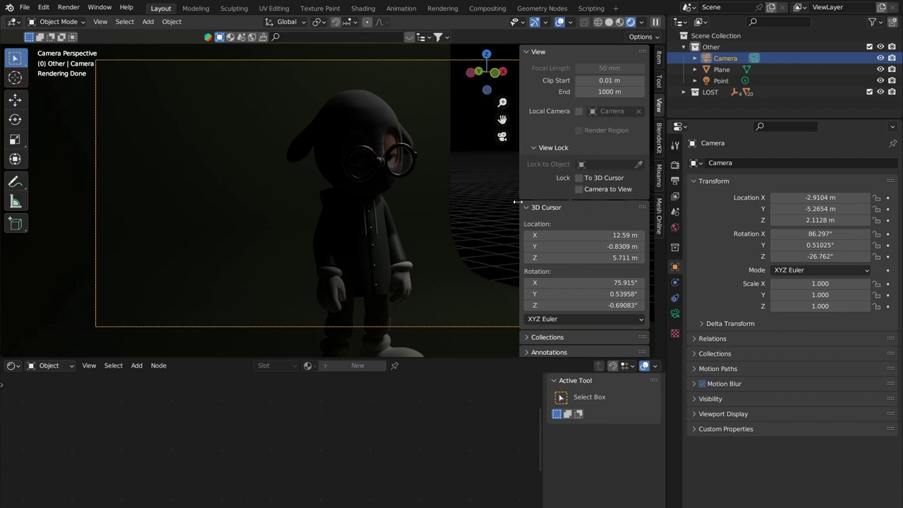
left_click(588, 190)
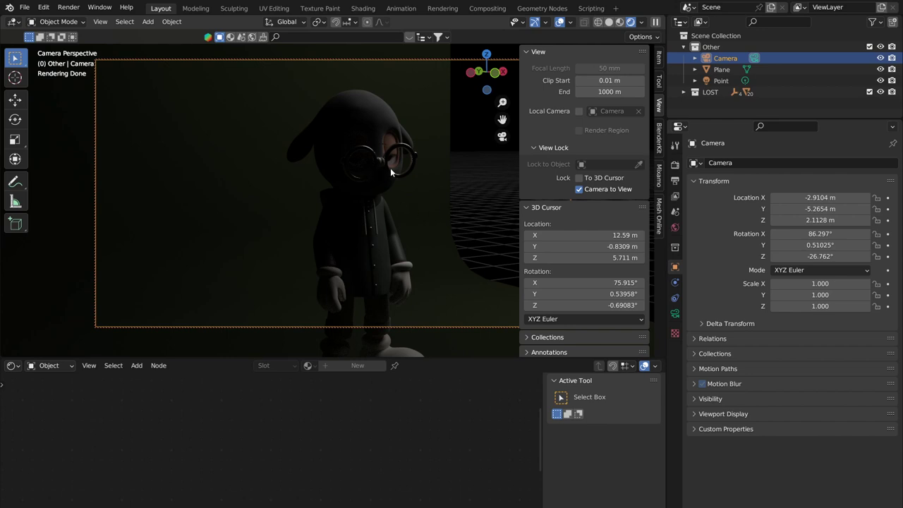
Frame the character from the left, placing the camera at -2.3262, -4.6254, 1.7756 m, then unlock it
scroll(390, 167, "down", 10)
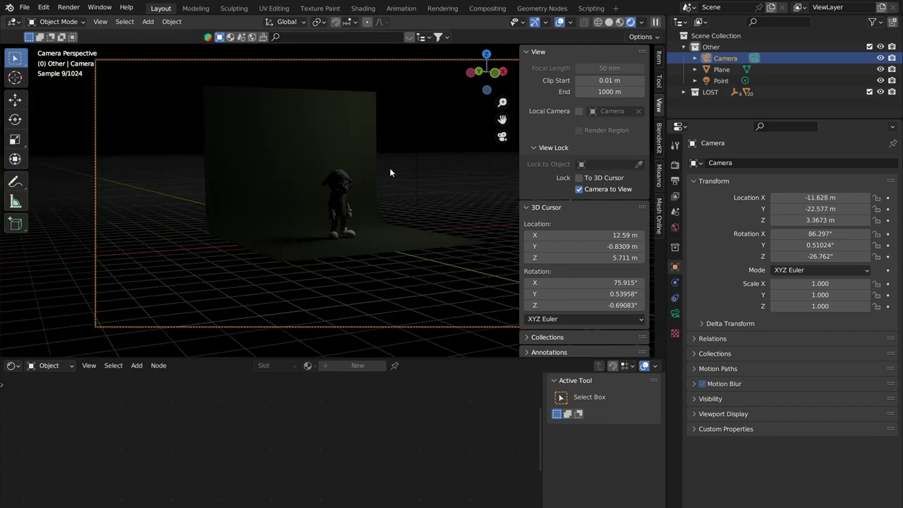
scroll(389, 168, "up", 10)
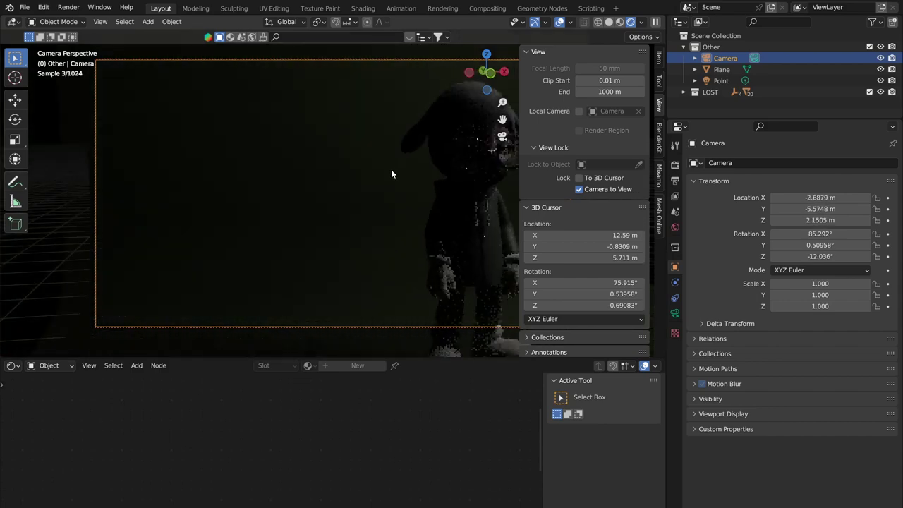
middle_click_drag(391, 174, 572, 141)
key("n")
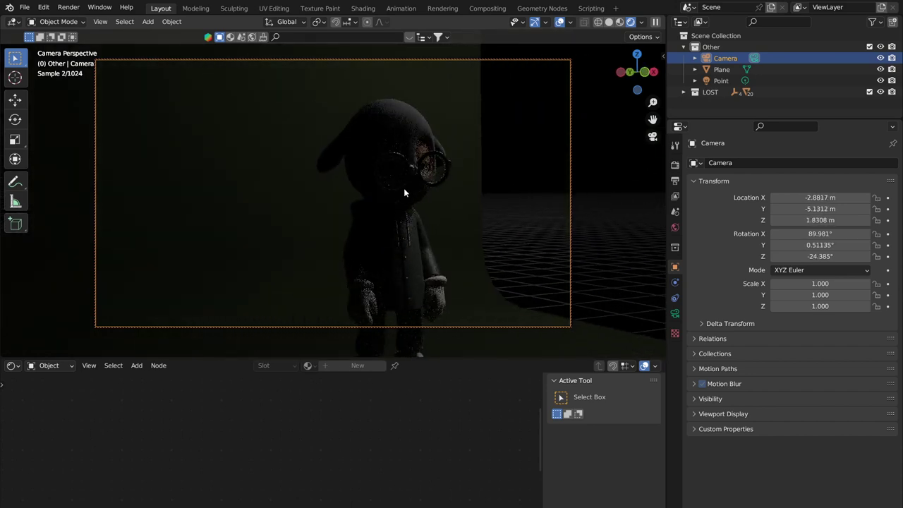
scroll(476, 215, "up", 4)
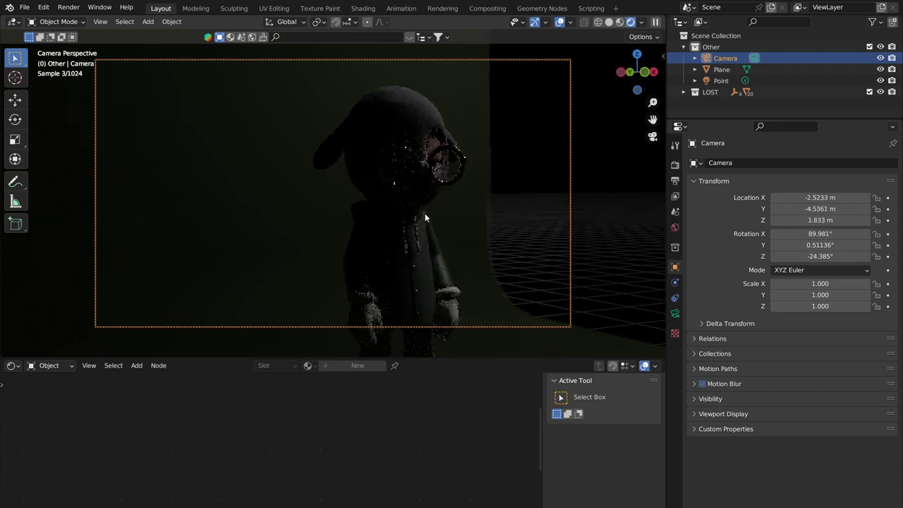
middle_click_drag(425, 217, 194, 185, "shift")
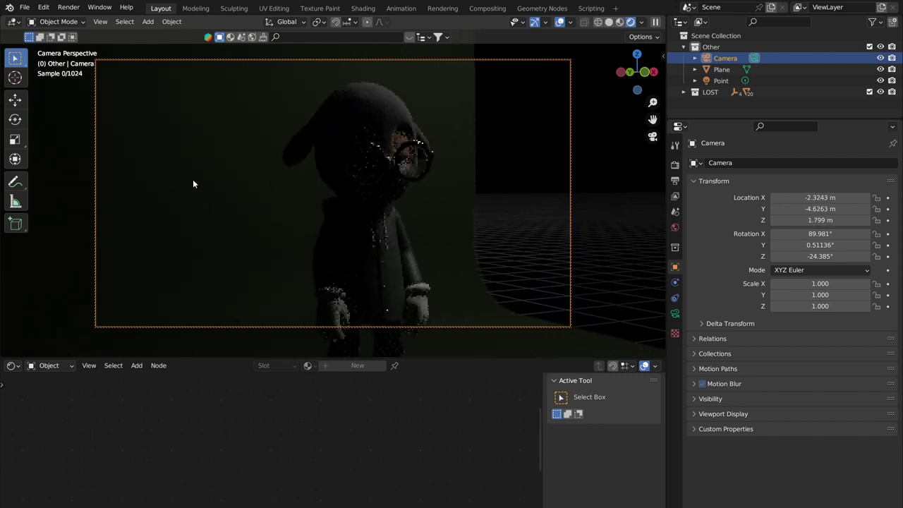
middle_click_drag(414, 185, 338, 113, "shift")
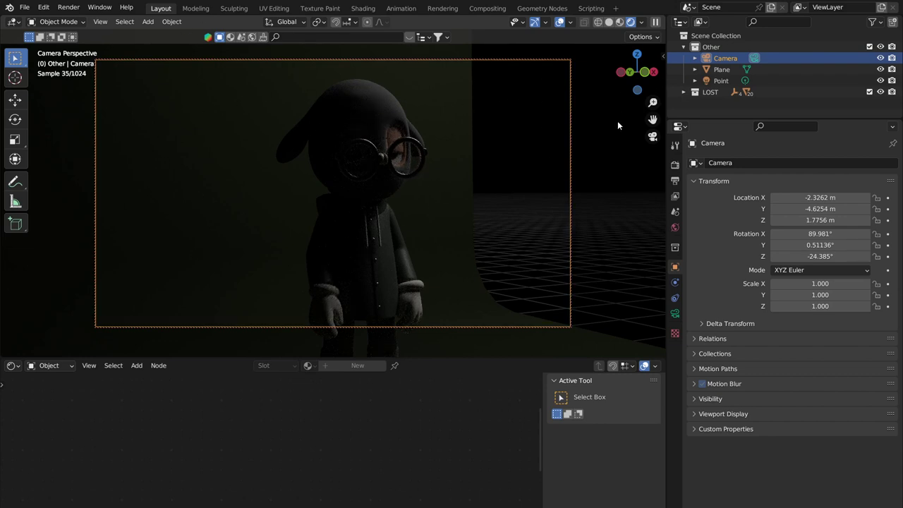
key("n")
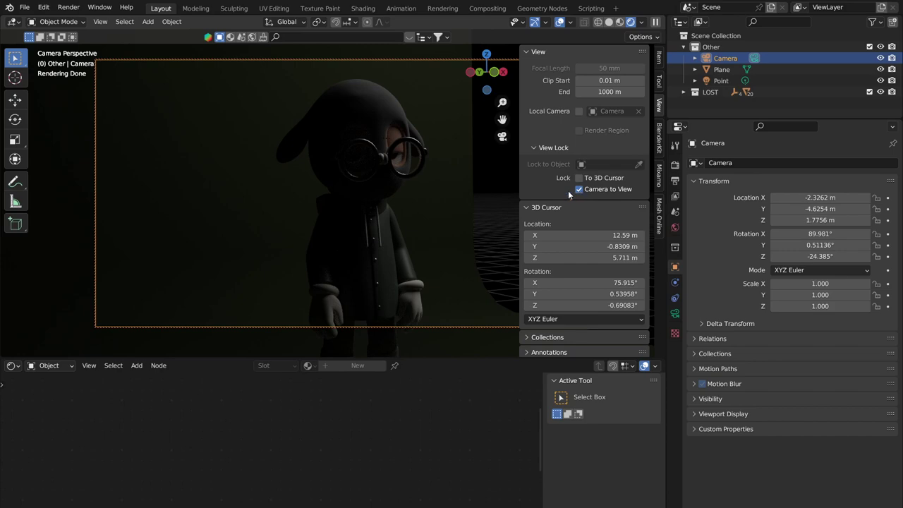
left_click(578, 189)
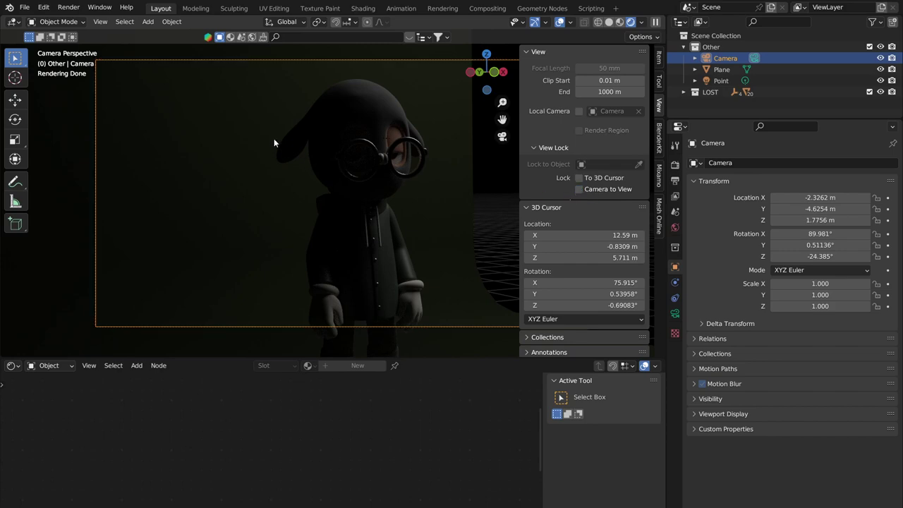
Orbit around the character and camera, then return to the camera view
middle_click_drag(273, 138, 403, 160)
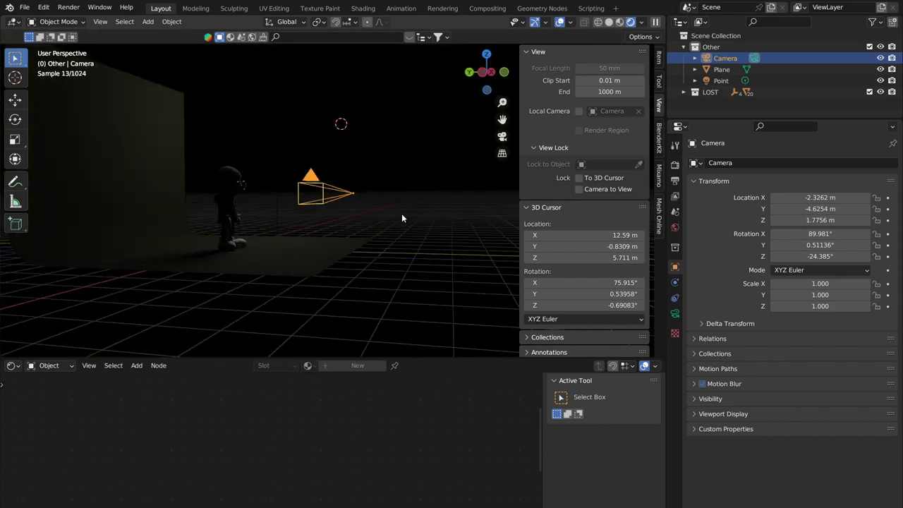
key("n")
middle_click_drag(401, 213, 350, 179)
scroll(350, 180, "up", 3)
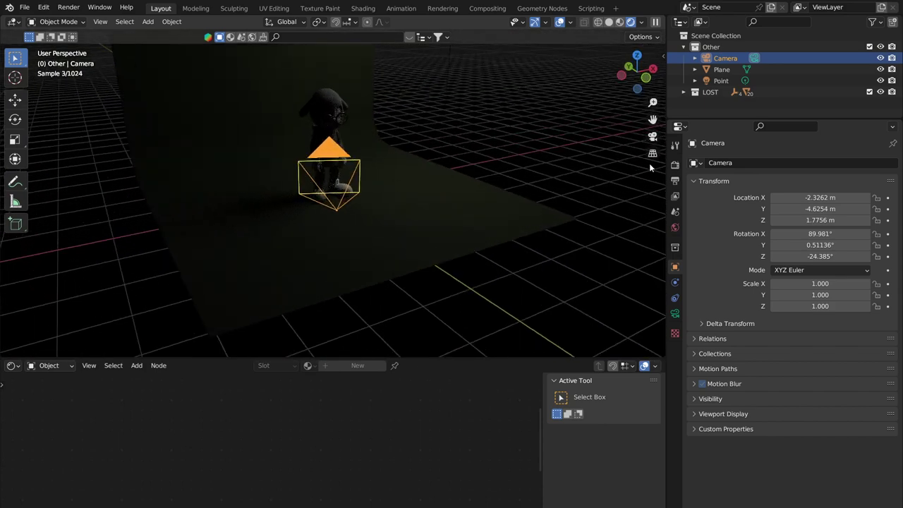
left_click(653, 136)
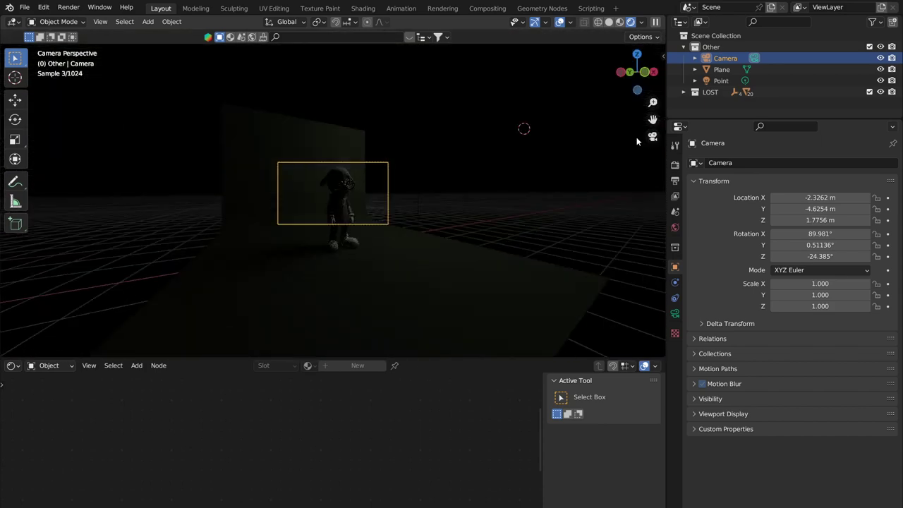
scroll(355, 213, "up", 5)
scroll(298, 177, "down", 2)
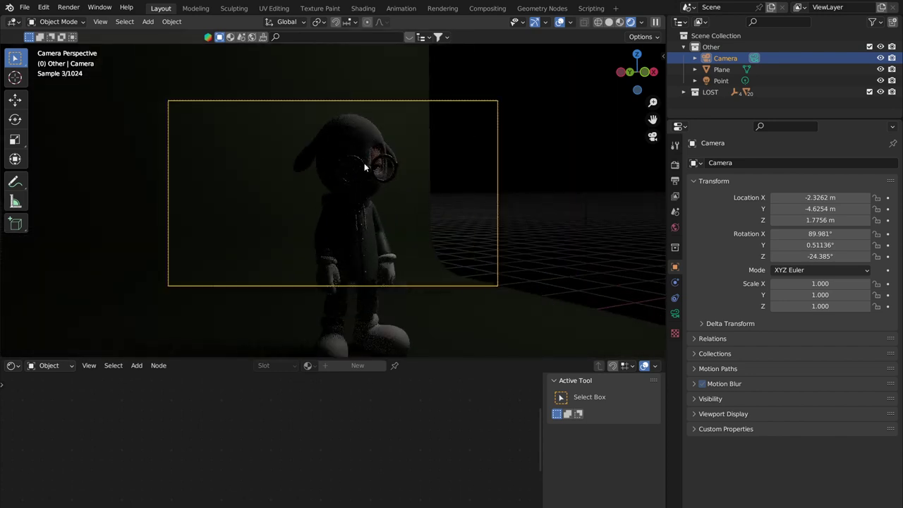
Select the curved backdrop Plane behind the character
left_click(482, 154)
left_click(557, 152)
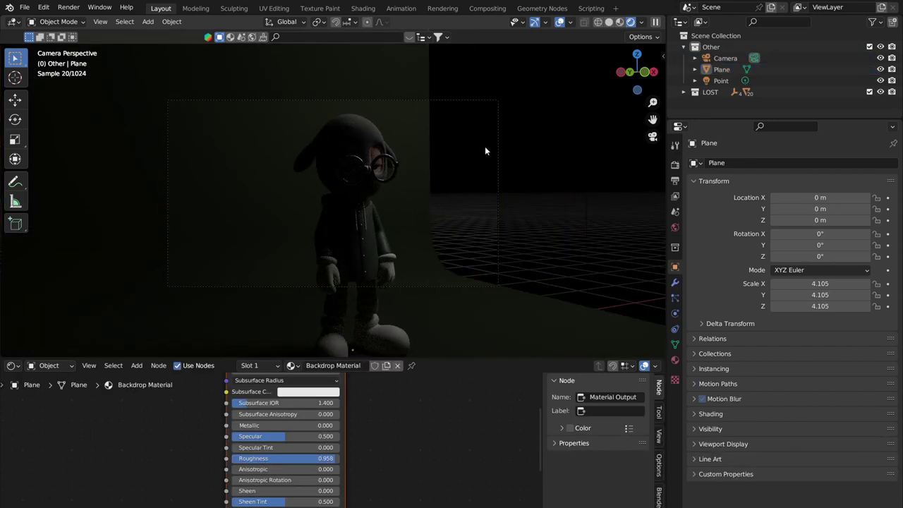
left_click(493, 105)
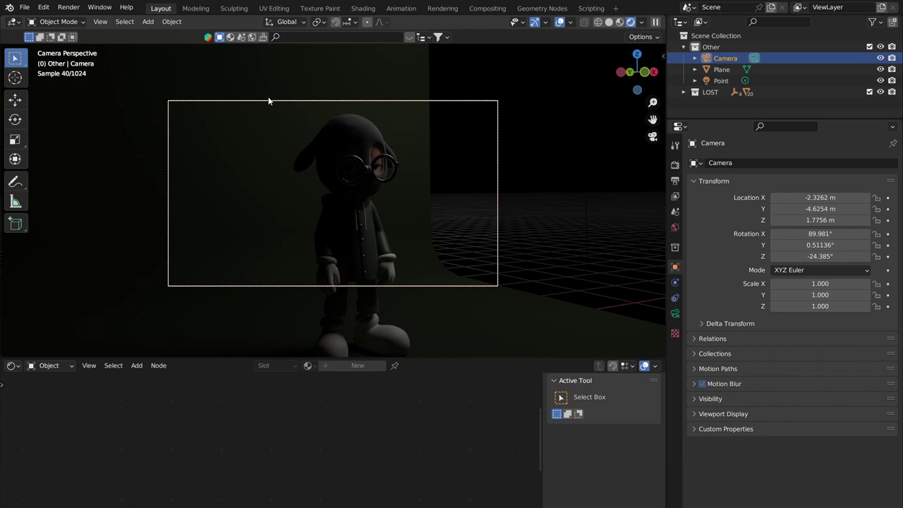
left_click(220, 189)
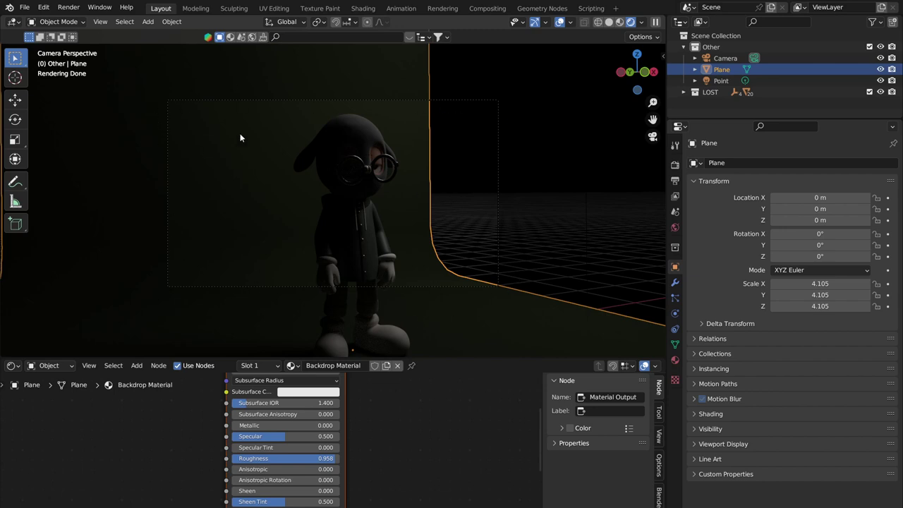
Rotate the backdrop -22.897° about the Z axis and orbit around to check it
key("r")
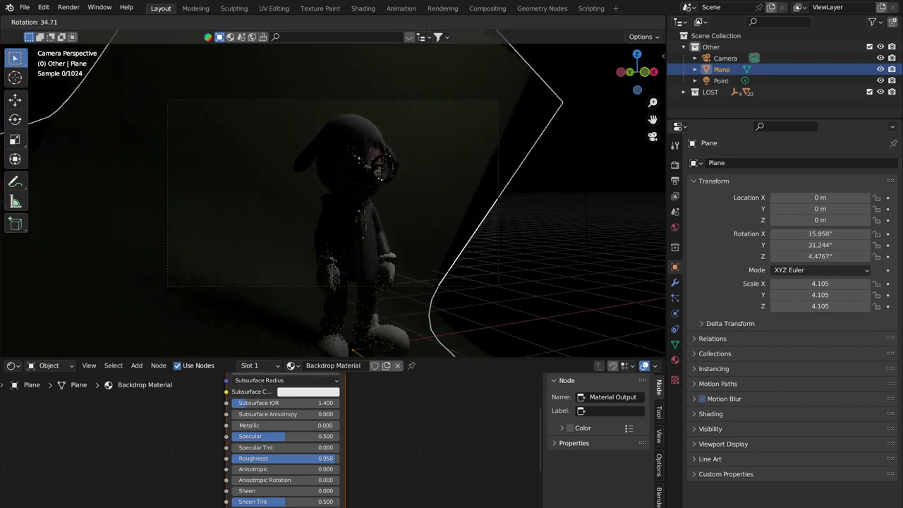
key("z")
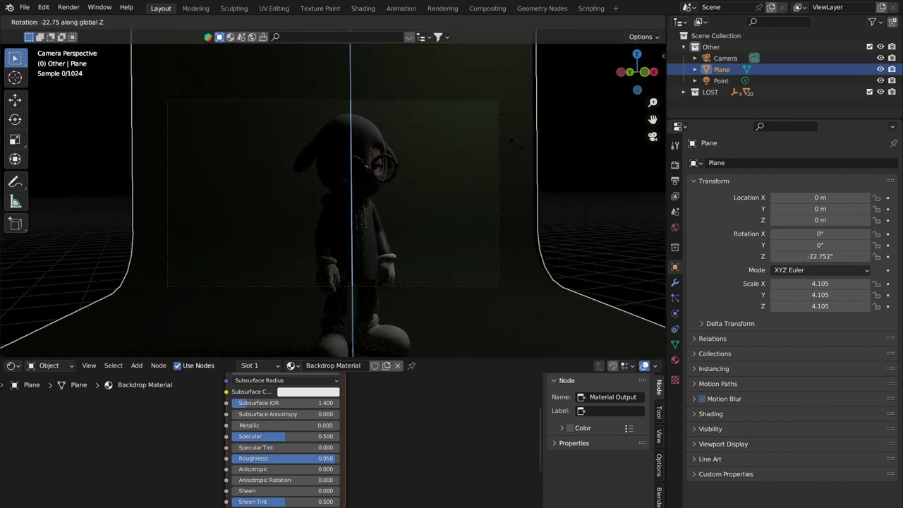
left_click(517, 149)
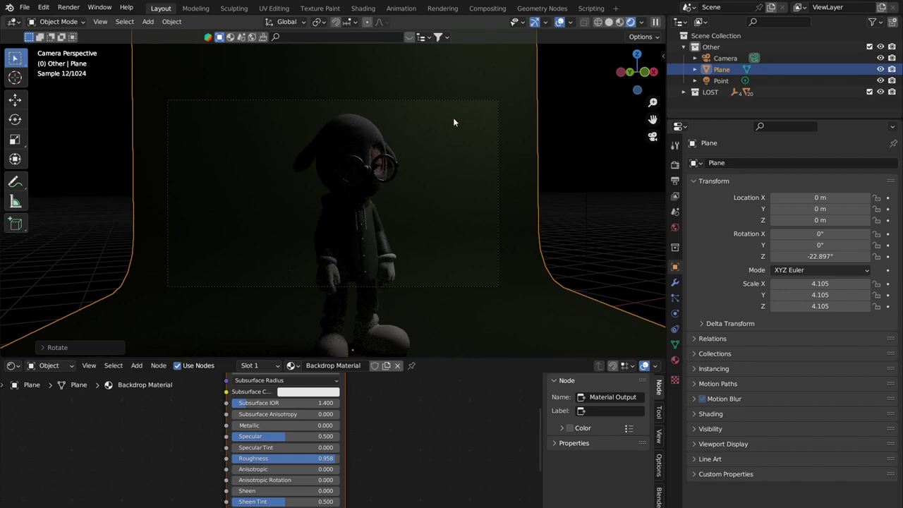
middle_click_drag(597, 167, 354, 213)
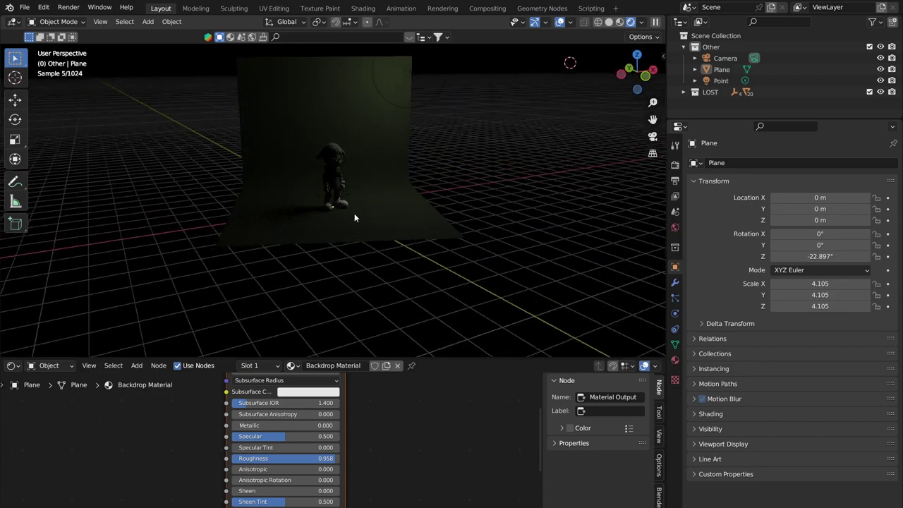
right_click(354, 213, "shift")
middle_click_drag(301, 191, 356, 201)
middle_click_drag(288, 203, 450, 189)
Return to the camera view and select the Camera in the Outliner
left_click(399, 145)
left_click(655, 138)
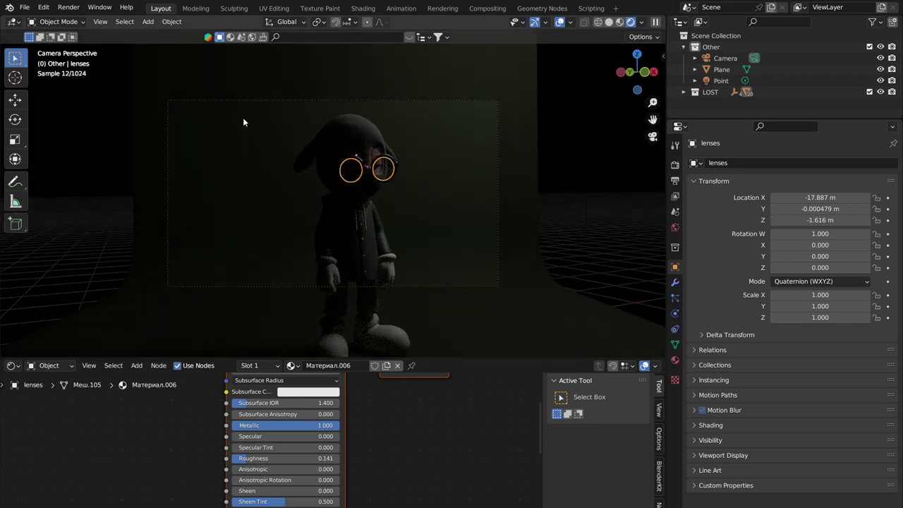
scroll(246, 120, "up", 1)
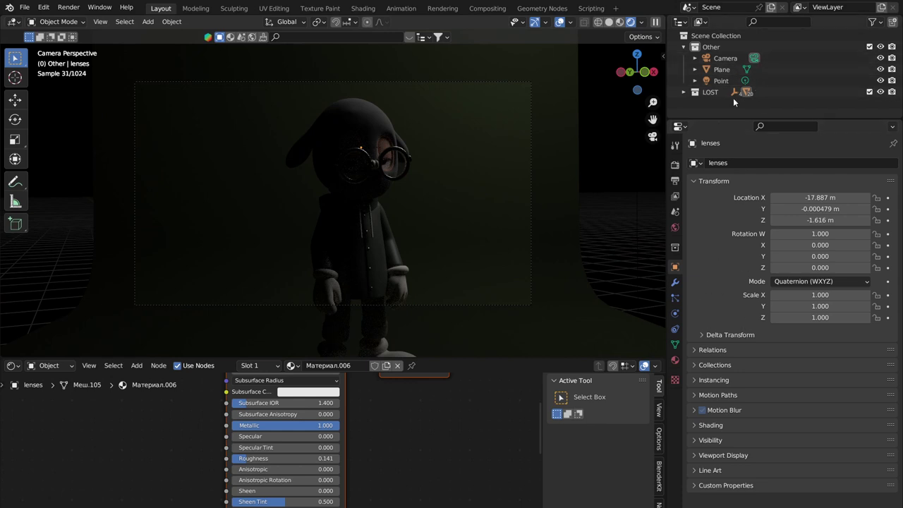
left_click(725, 58)
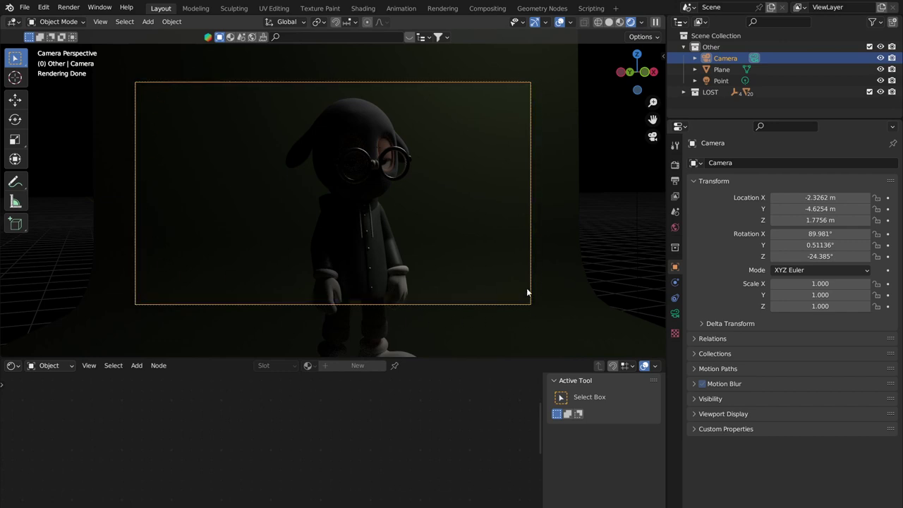
Try other focal lengths in the camera's lens settings, then set it back to 50 mm
left_click(676, 313)
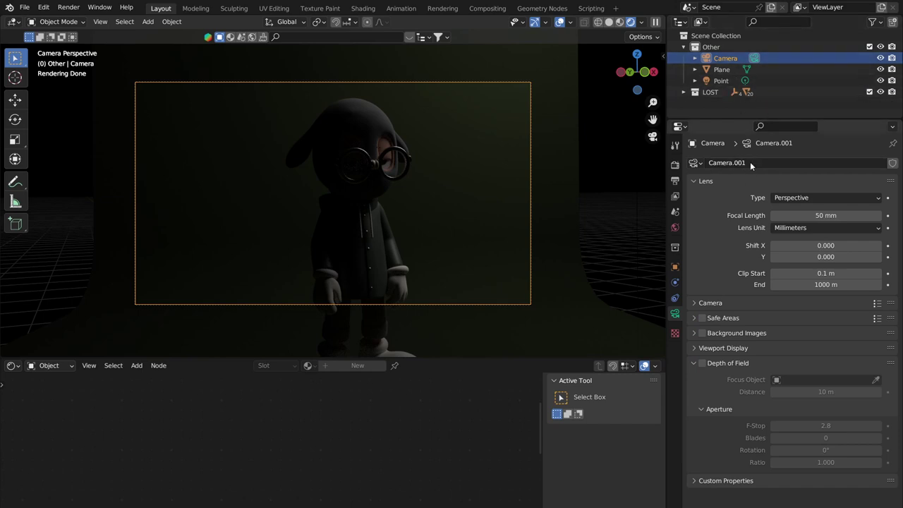
left_click_drag(800, 215, 761, 215)
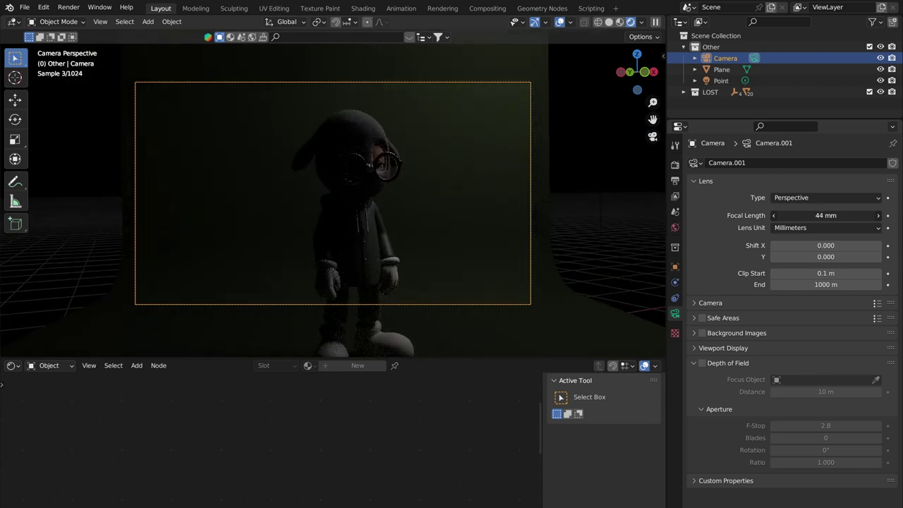
left_click(819, 213)
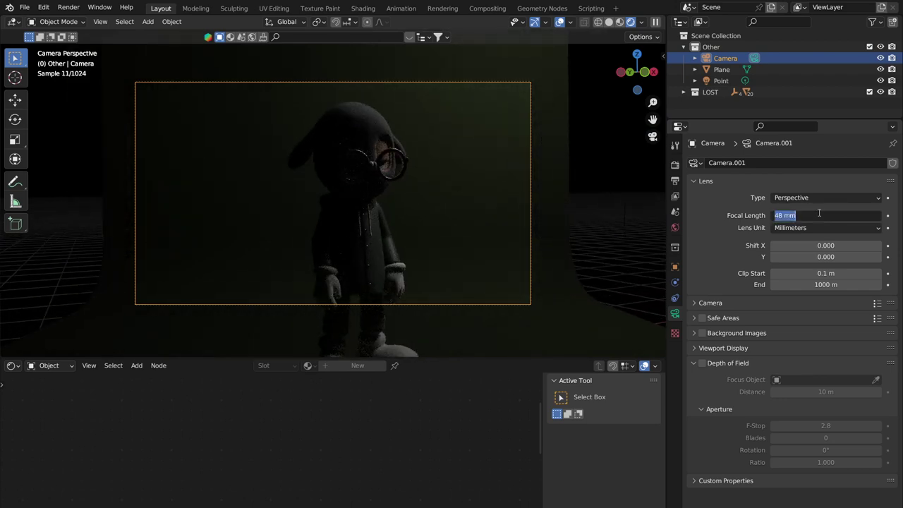
type("500")
key("BackSpace")
key("Return")
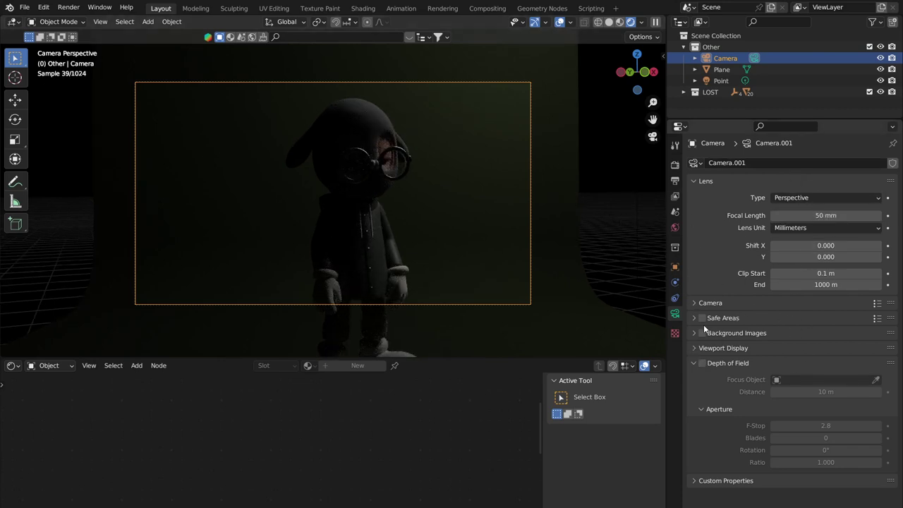
Enable camera depth of field at f/2.8 with Sheep_Balaclava.005 as the focus object
left_click(697, 363)
left_click(694, 362)
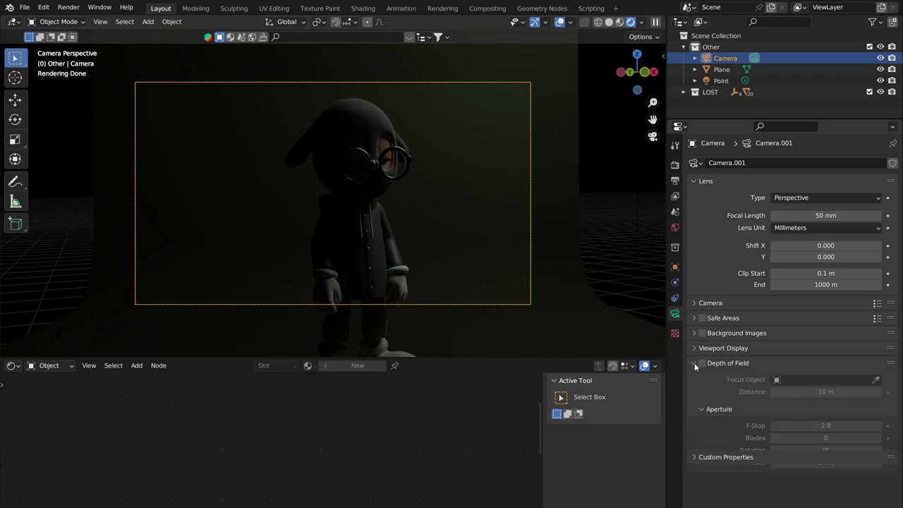
left_click(702, 363)
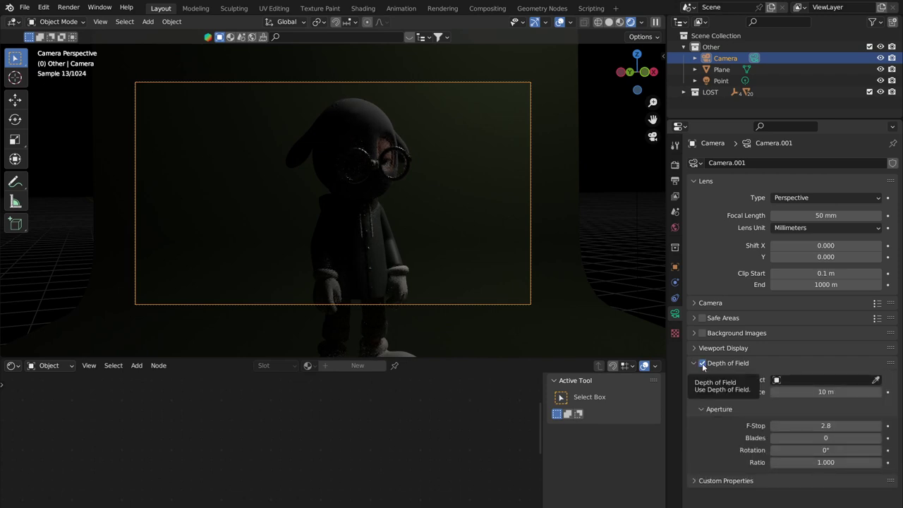
left_click(497, 307)
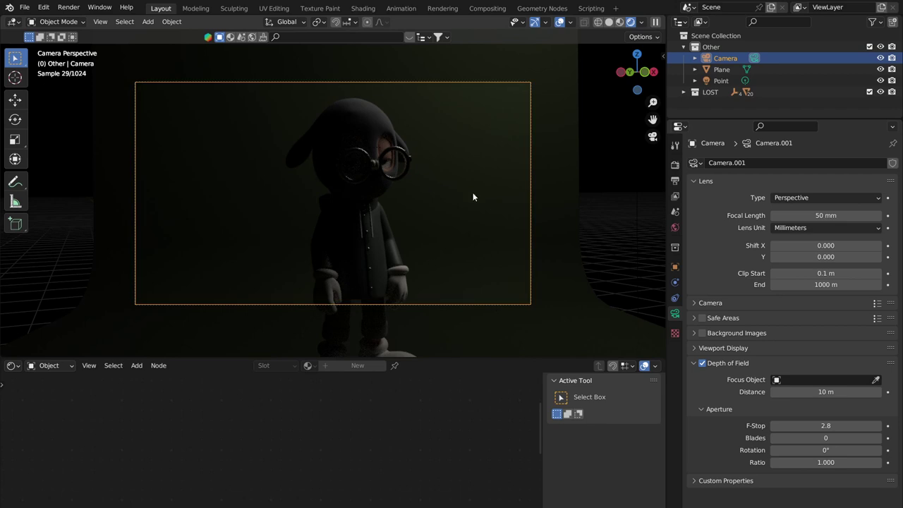
left_click(874, 381)
left_click(364, 117)
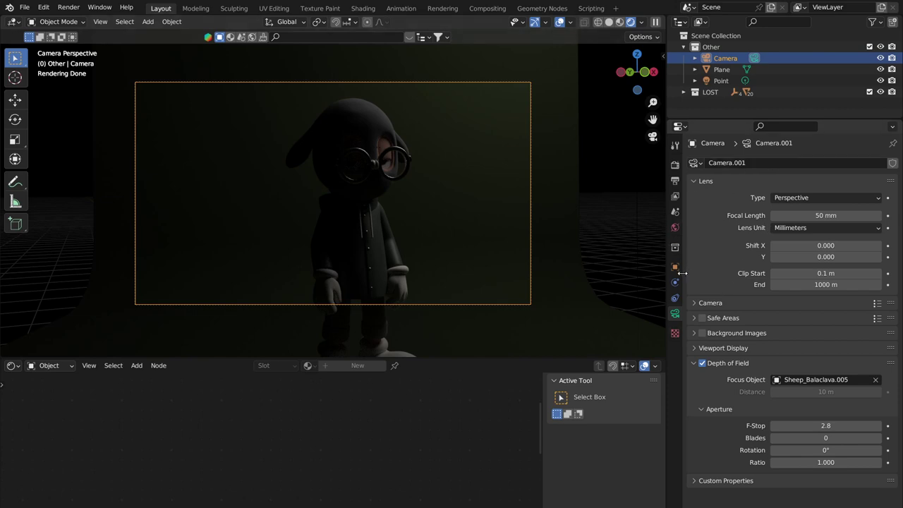
left_click(698, 362)
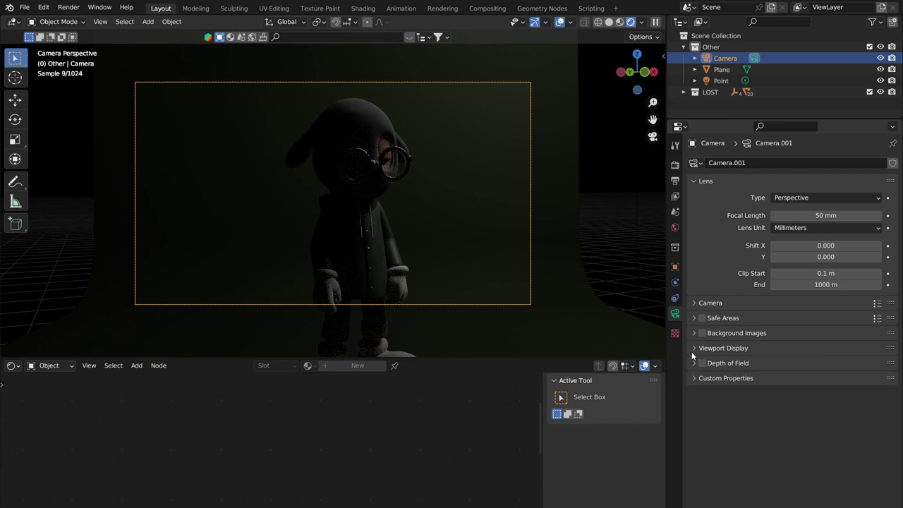
Try a full 1.000 passepartout under Viewport Display, then settle on about 0.837
left_click(692, 350)
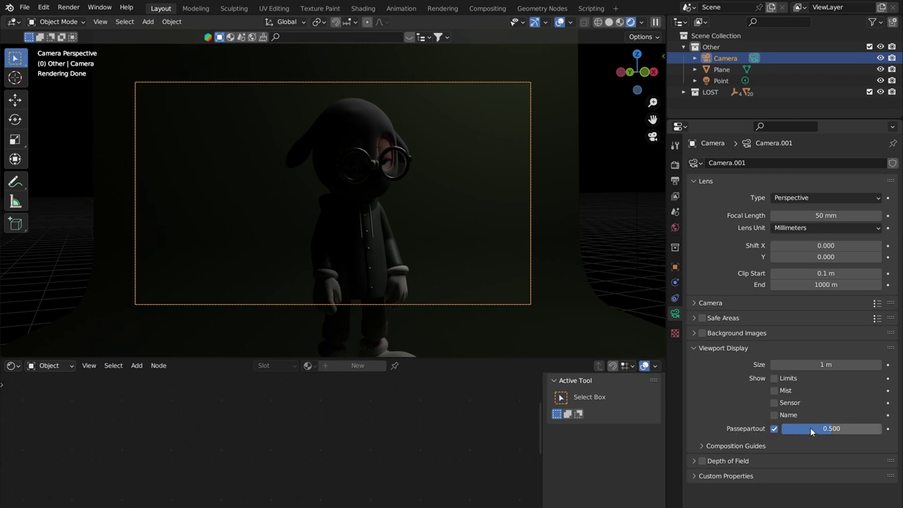
left_click_drag(810, 427, 868, 427)
left_click(526, 100)
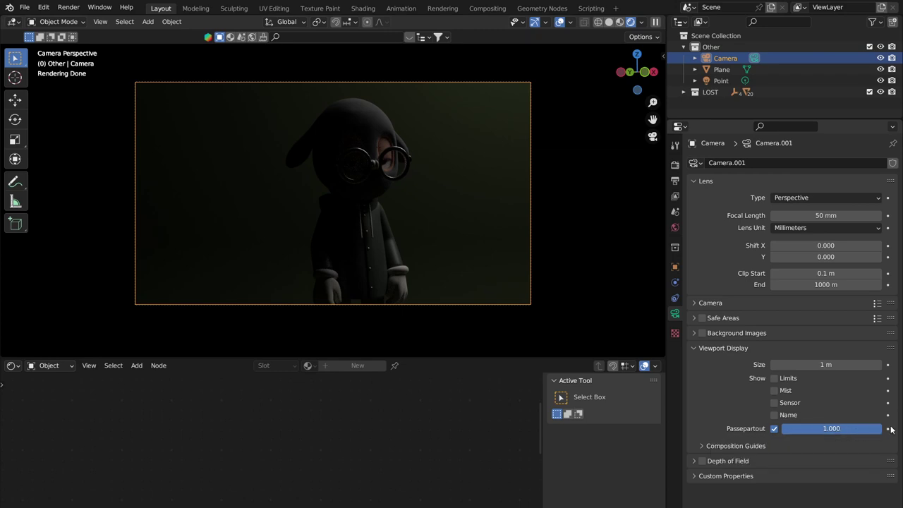
mouse_move(867, 429)
left_mouse_down()
mouse_move(786, 429)
mouse_move(875, 429)
left_mouse_up()
left_click(427, 306)
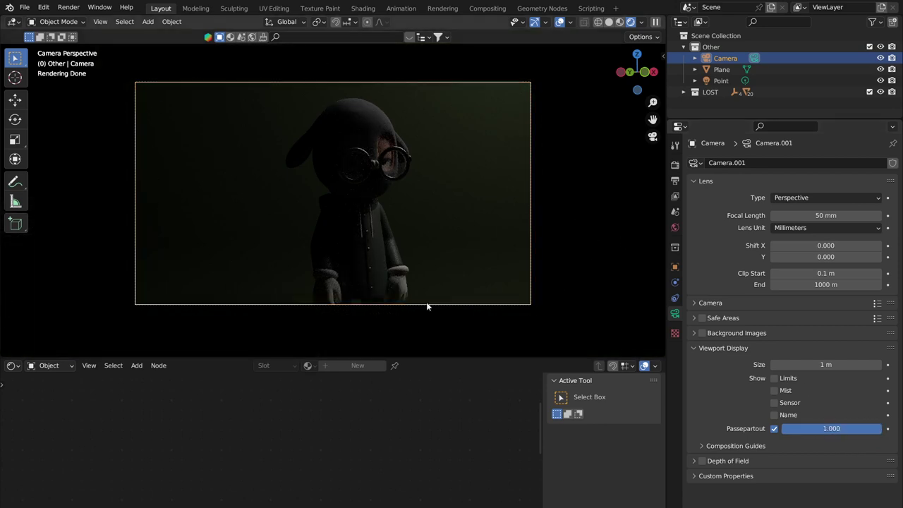
left_click(530, 102)
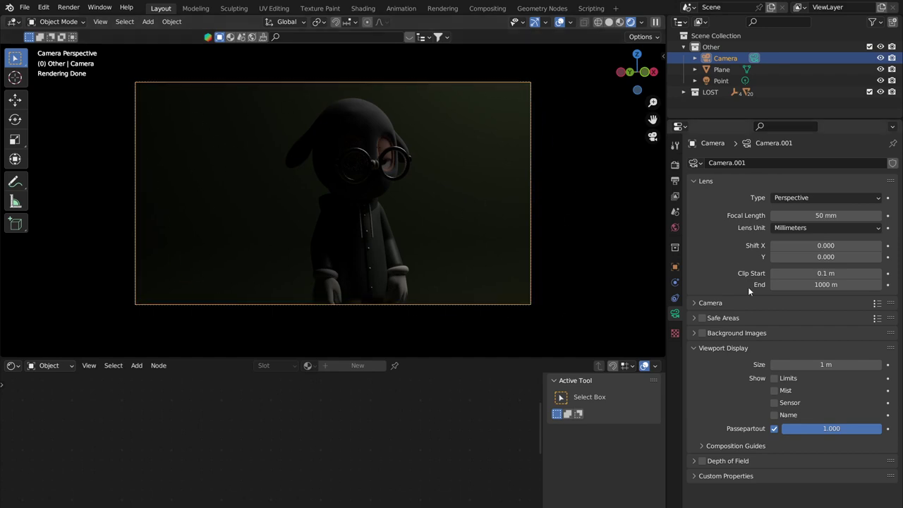
left_click_drag(874, 432, 863, 430)
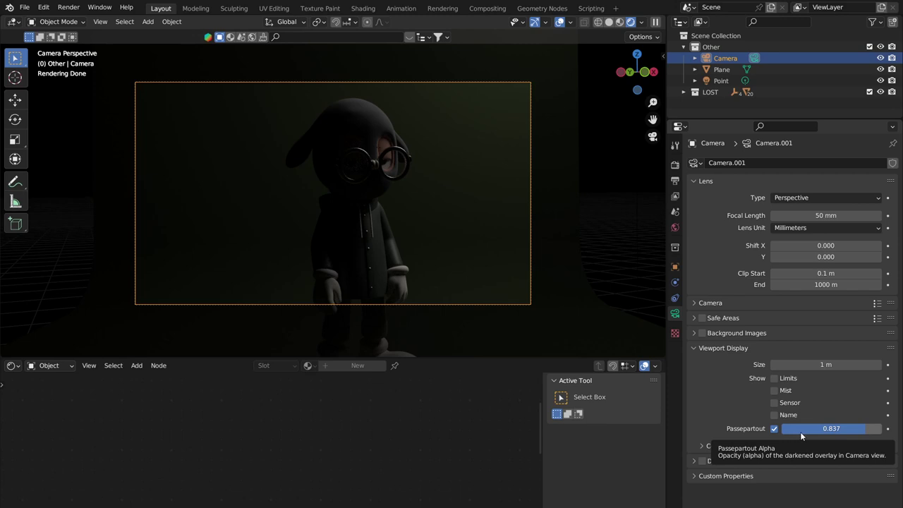
Enable the Thirds composition guide and switch the viewport to Solid shading
left_click(702, 445)
scroll(705, 414, "down", 3)
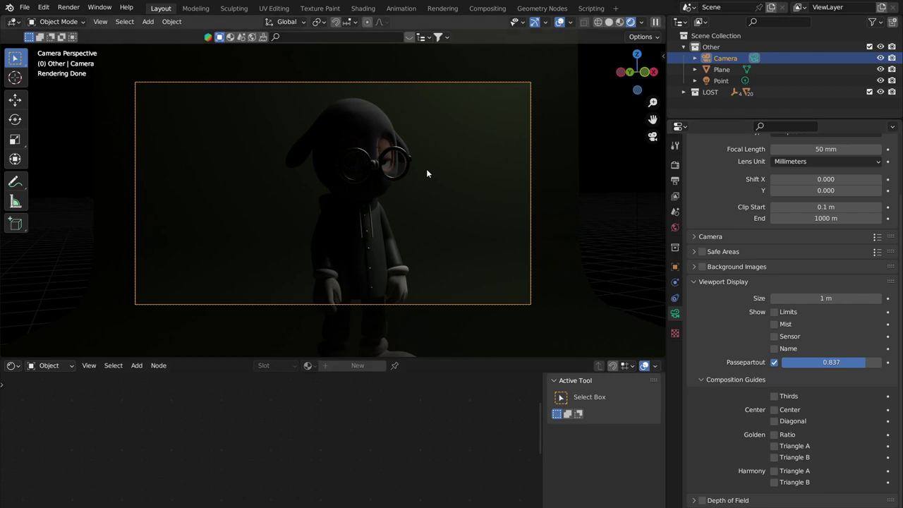
left_click(775, 396)
scroll(363, 158, "up", 2)
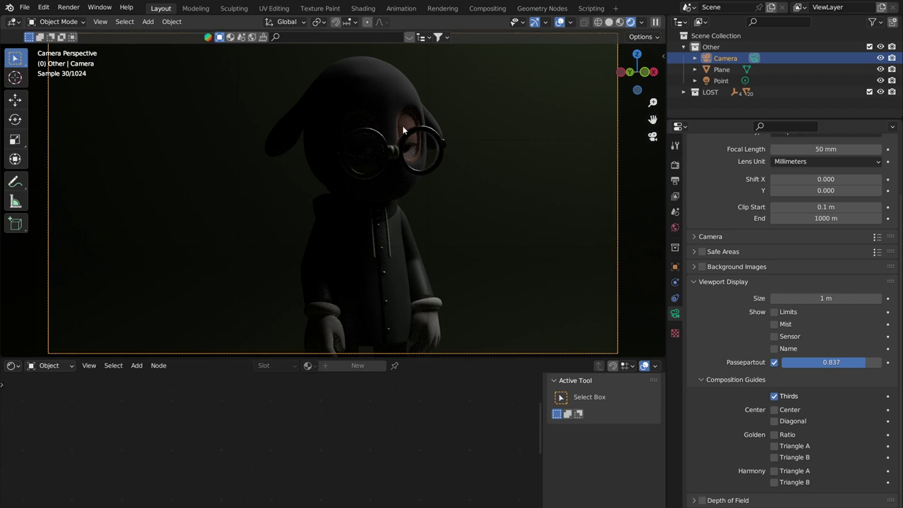
left_click(611, 22)
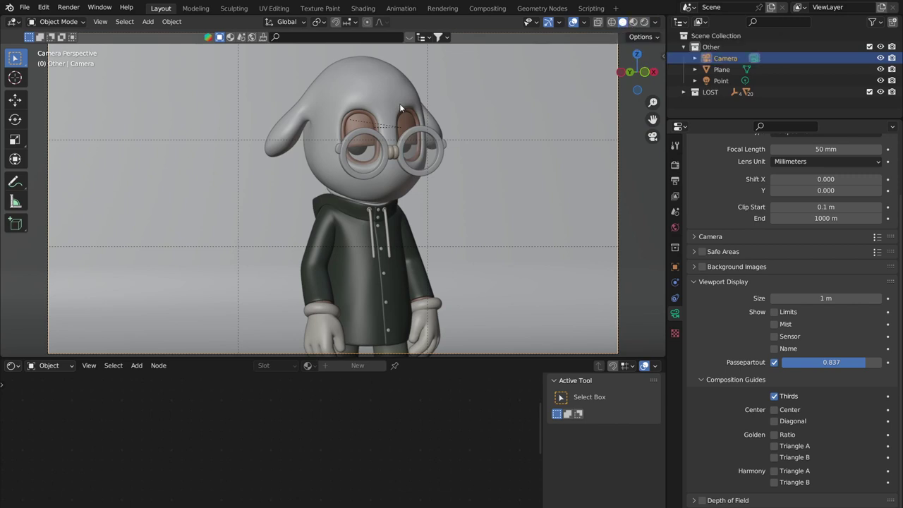
Try the Center guide instead, then go back to Thirds only in the camera view
scroll(484, 135, "down", 2)
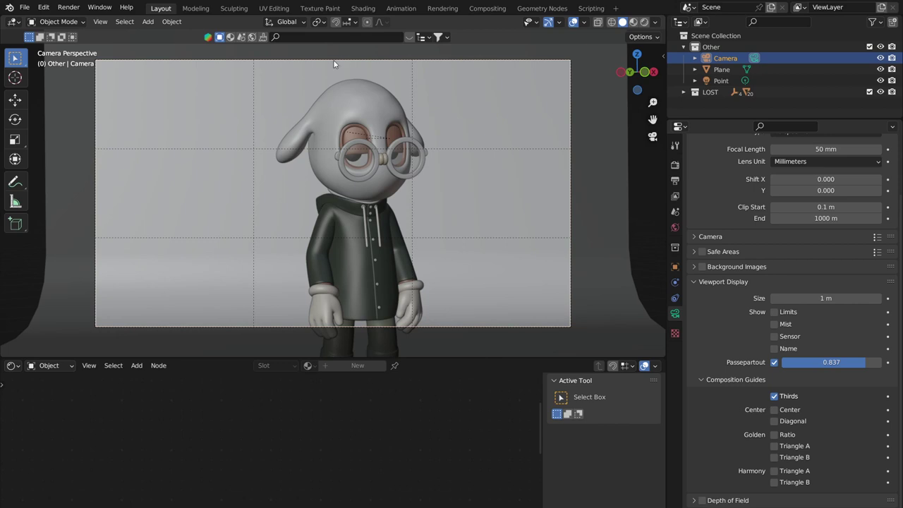
left_click(776, 409)
left_click(774, 395)
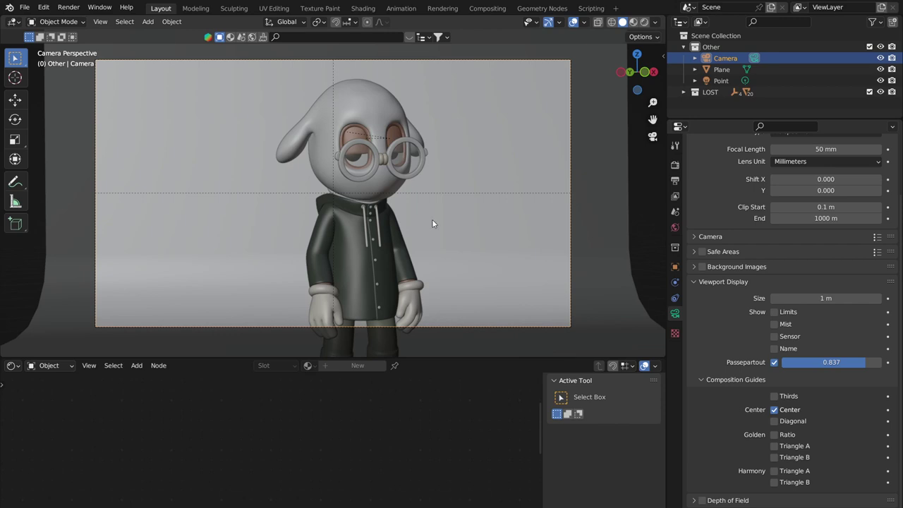
mouse_move(445, 228)
middle_mouse_down()
mouse_move(421, 227)
mouse_move(443, 241)
middle_mouse_up()
left_click(578, 144)
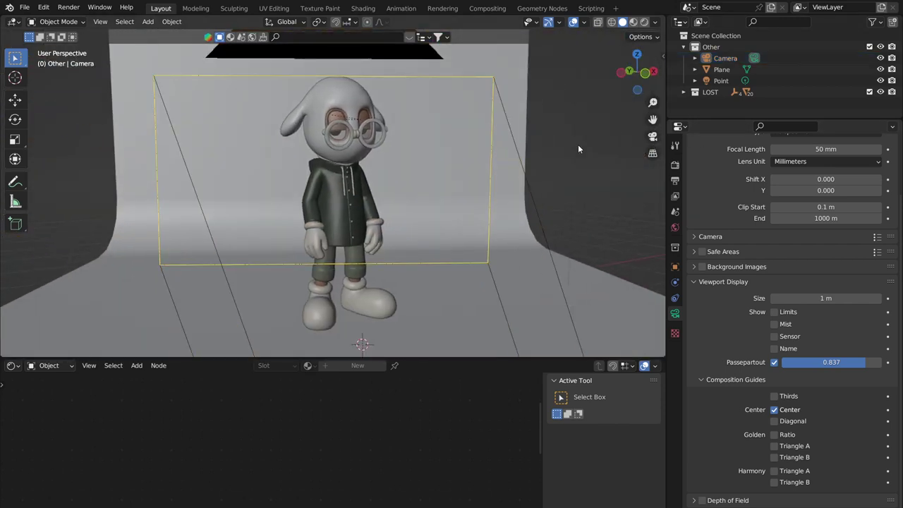
left_click(652, 136)
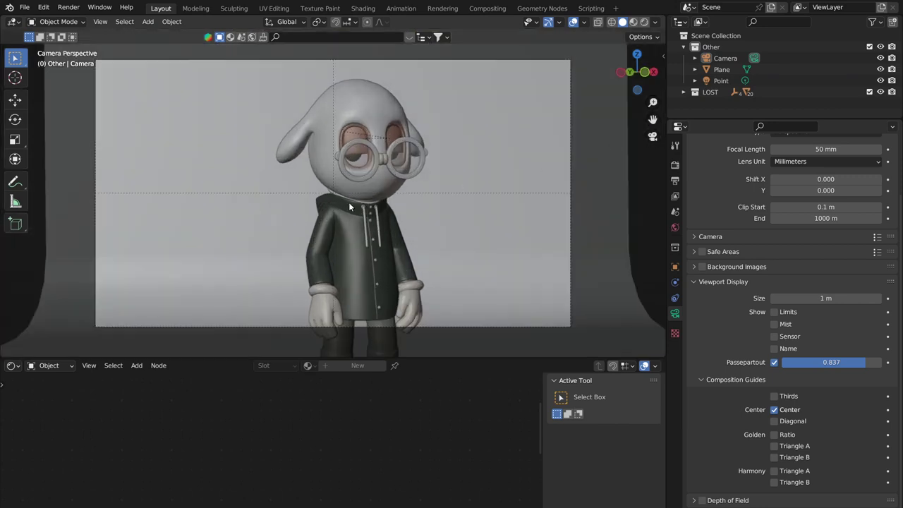
scroll(353, 192, "down", 2)
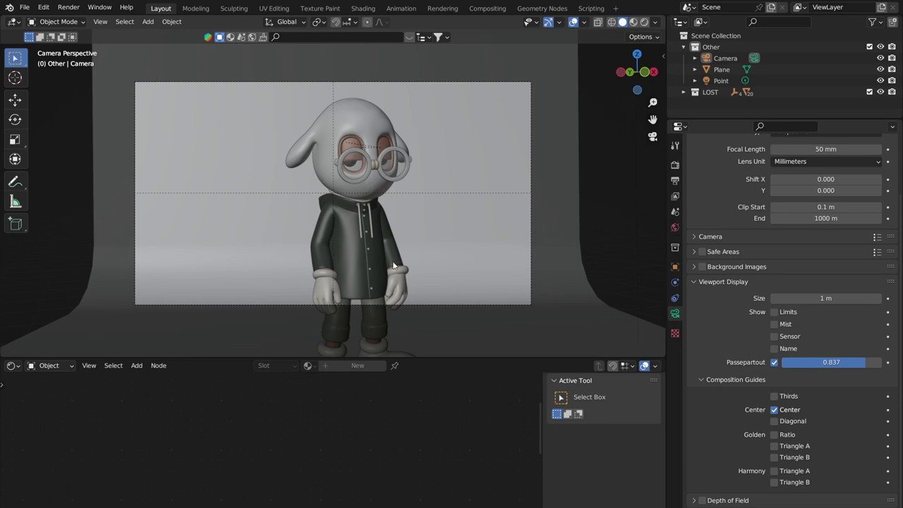
left_click(774, 410)
left_click(774, 396)
scroll(789, 172, "up", 4)
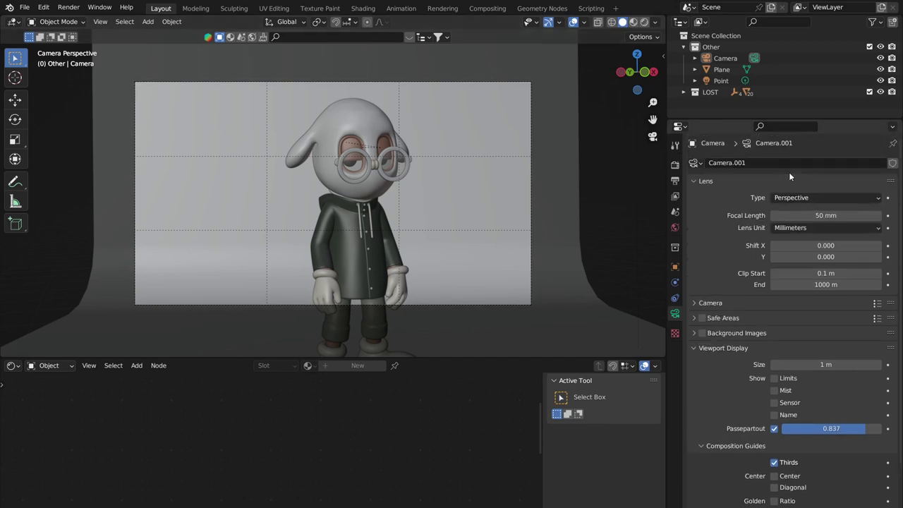
left_click(675, 165)
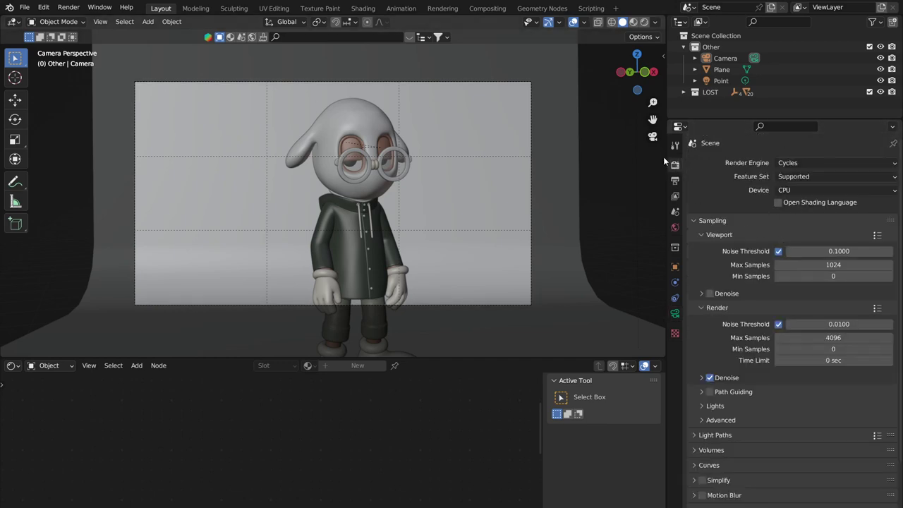
left_click(675, 180)
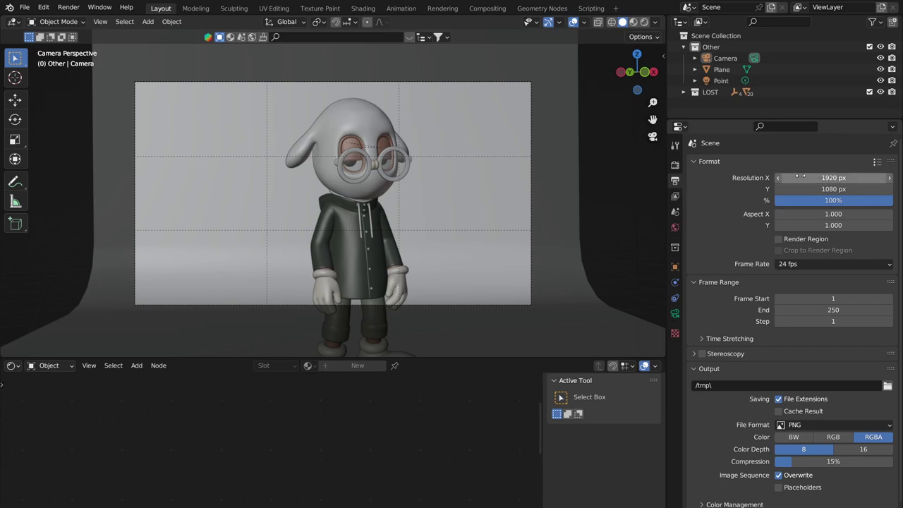
left_click(829, 177)
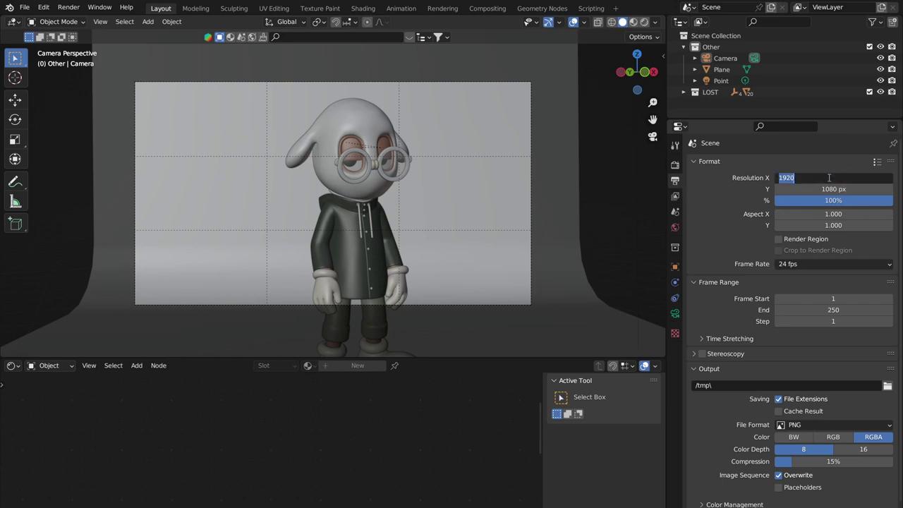
type("2400")
key("Return")
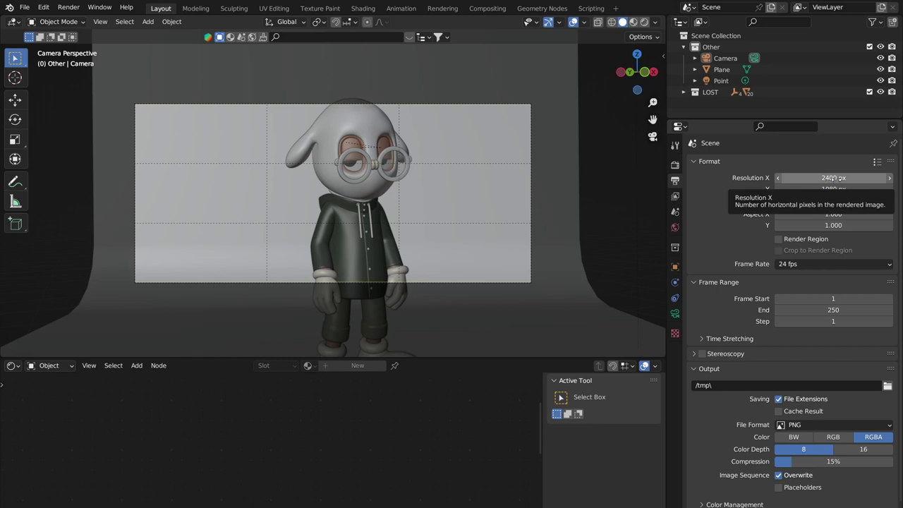
left_click(835, 178)
type("1920")
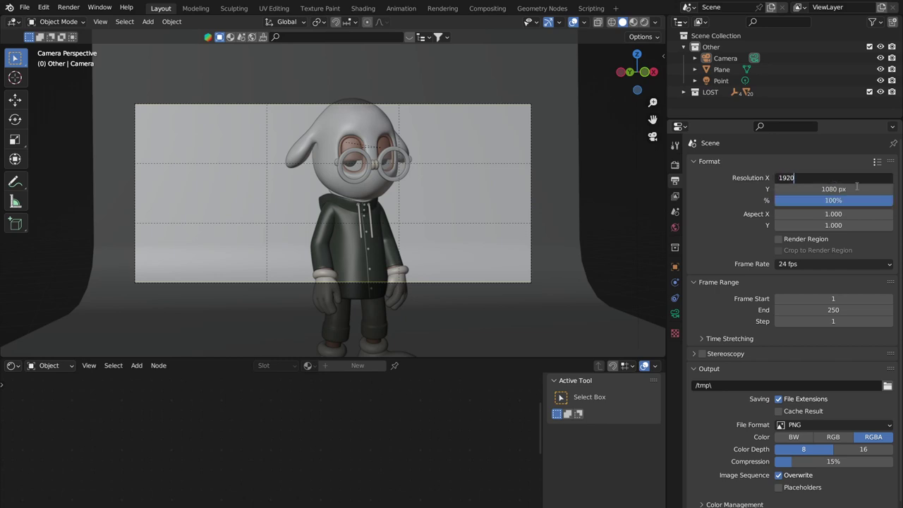
key("Return")
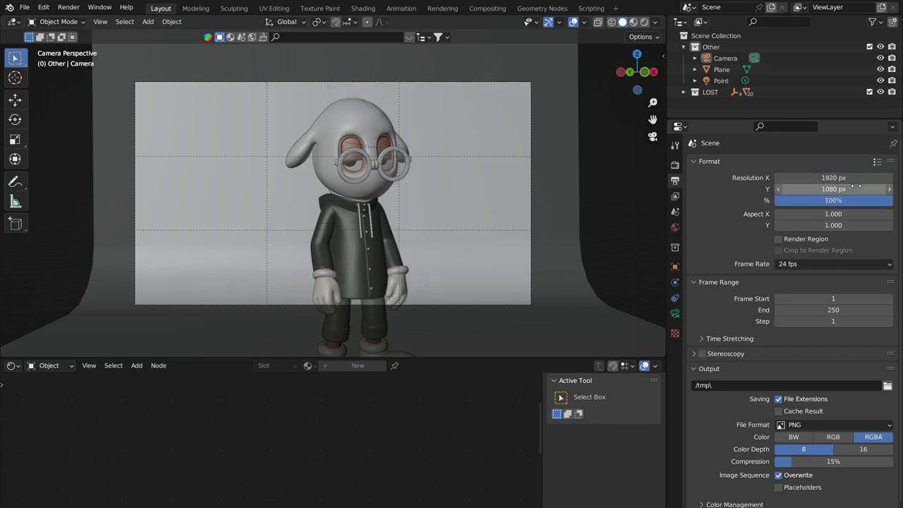
left_click(675, 315)
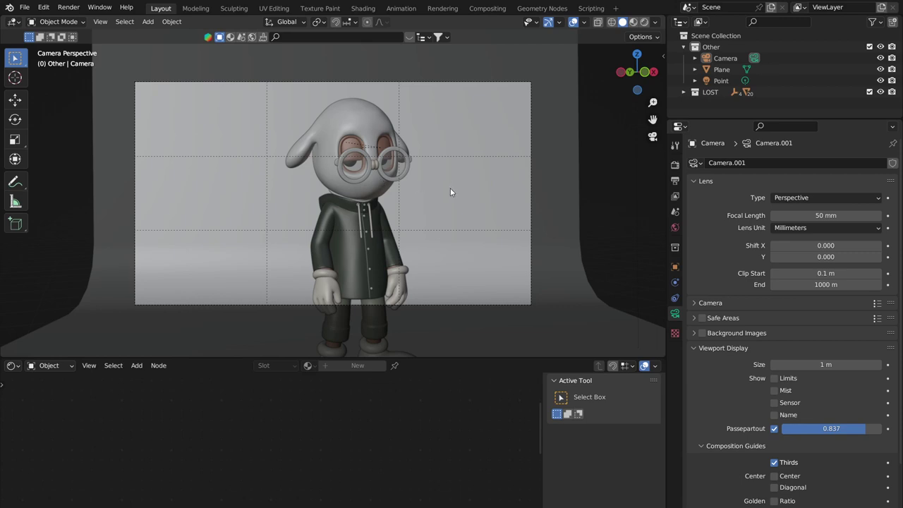
Reframe the camera shot with Lock Camera to View on, then unlock it
middle_click_drag(397, 186, 486, 189)
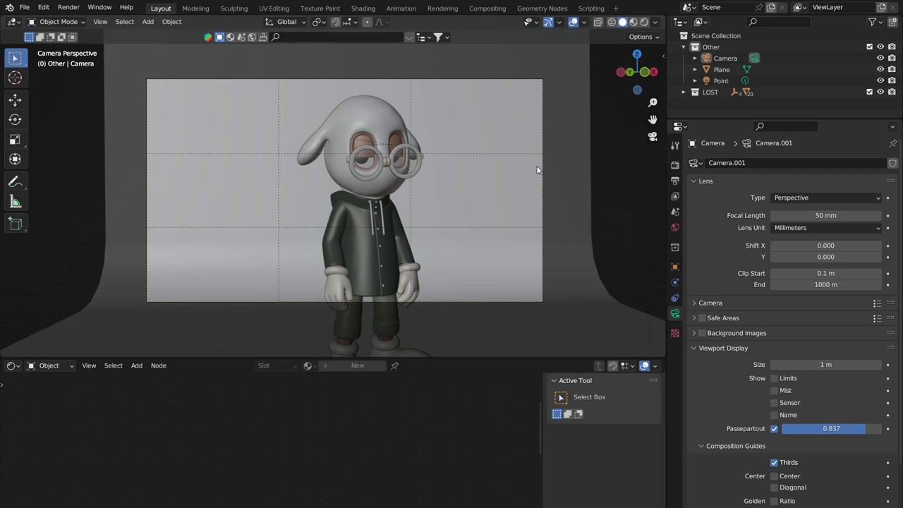
key("n")
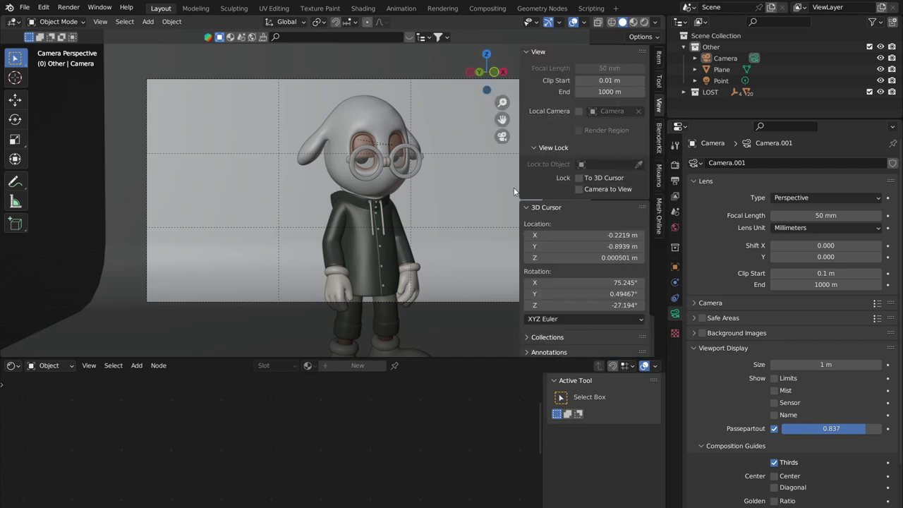
left_click(579, 189)
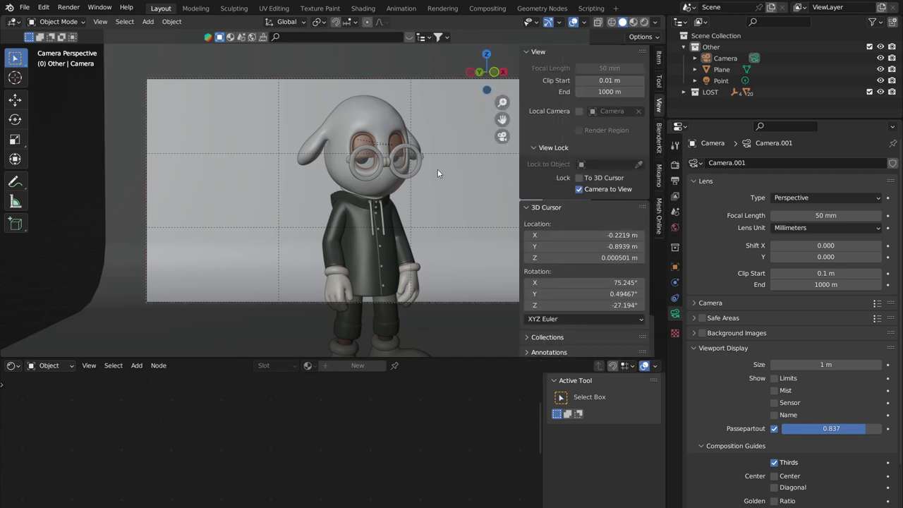
middle_click_drag(460, 177, 637, 167)
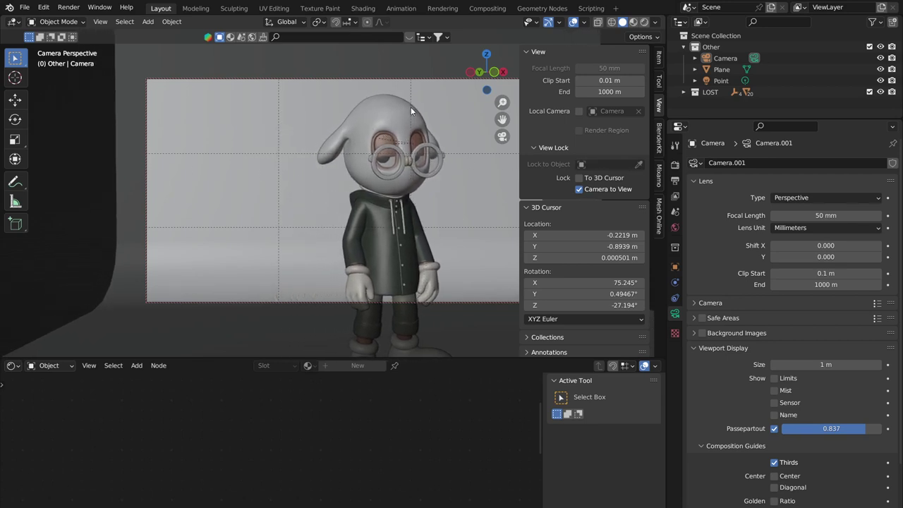
left_click(580, 189)
key("n")
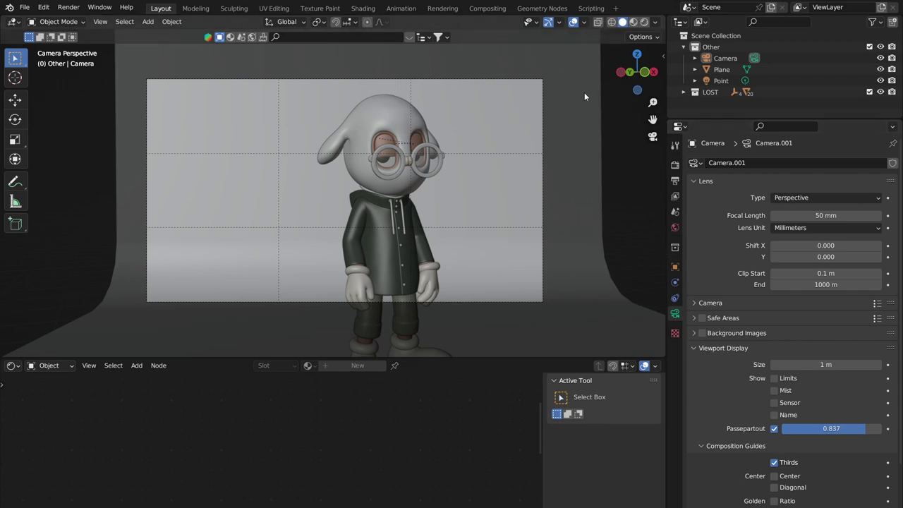
Drag the Passepartout slider through several values, settling at 0.847
left_click_drag(832, 428, 861, 428)
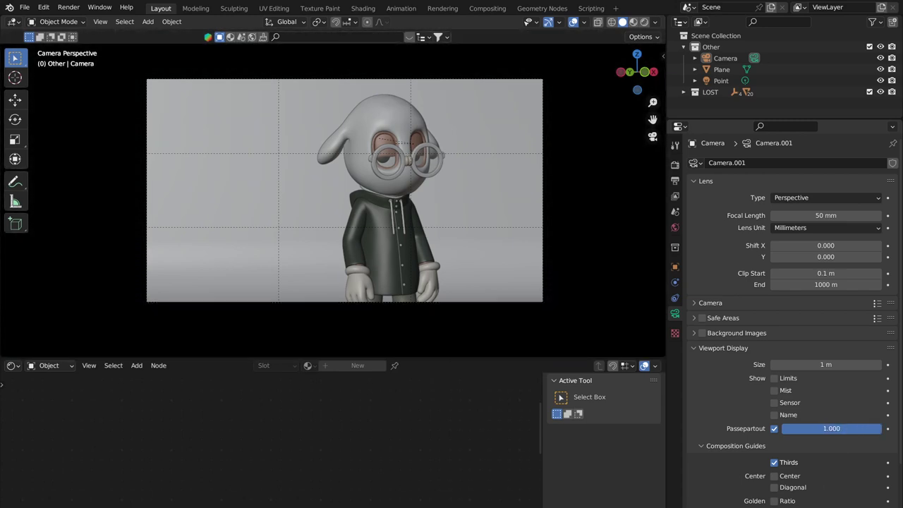
left_click_drag(861, 429, 769, 428)
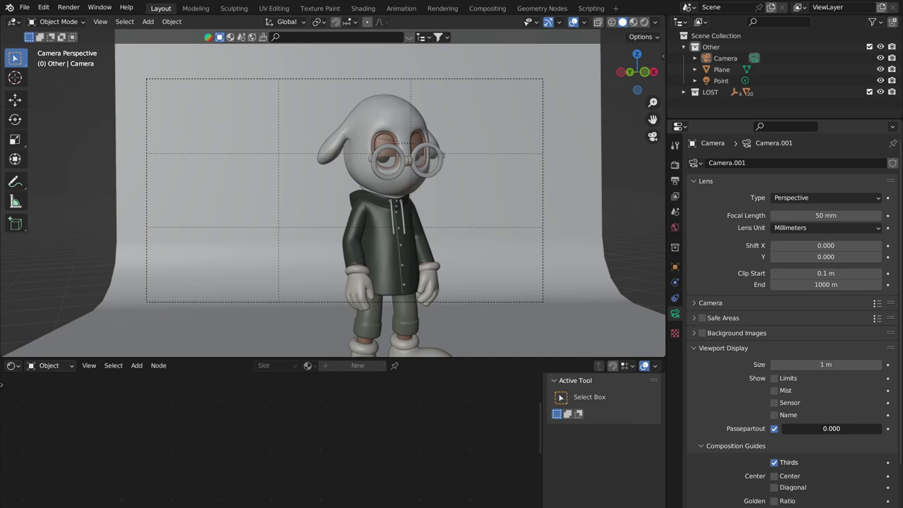
left_click_drag(769, 429, 833, 428)
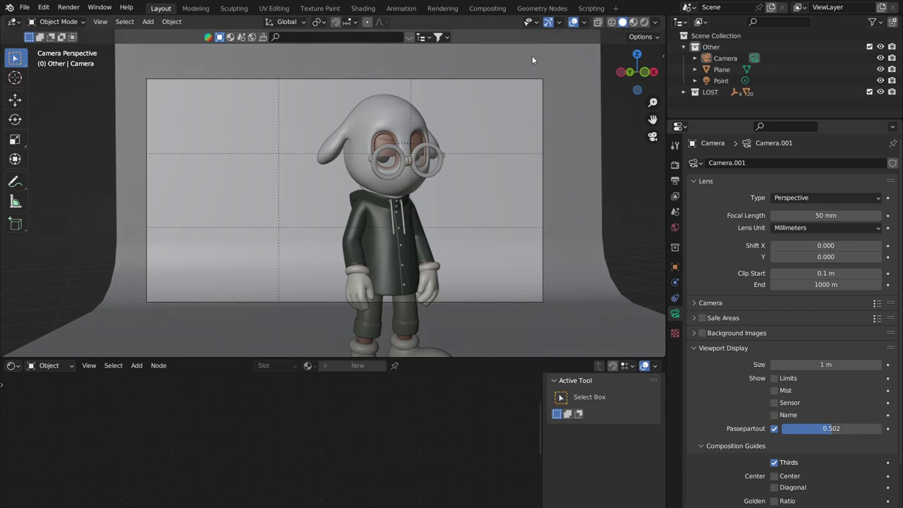
left_click_drag(831, 428, 867, 428)
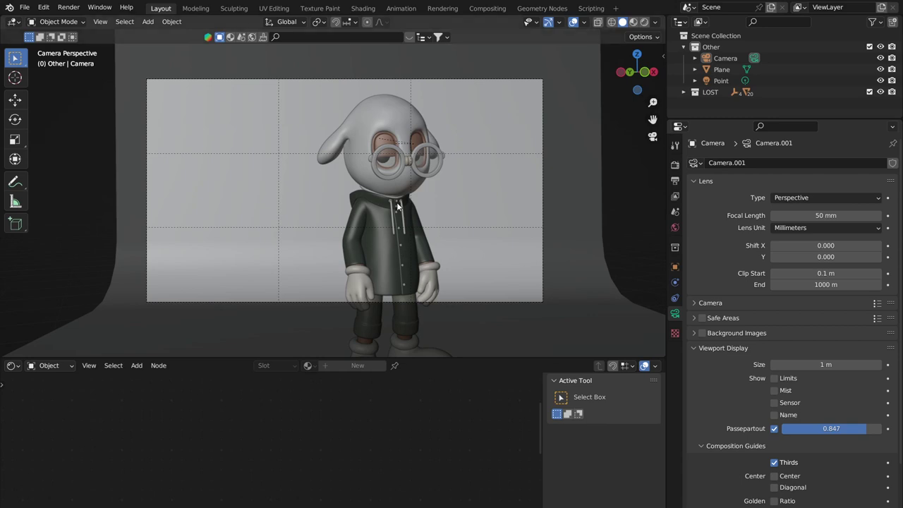
Select the Point light after a quick rendered preview, then return to solid shading
left_click(644, 21)
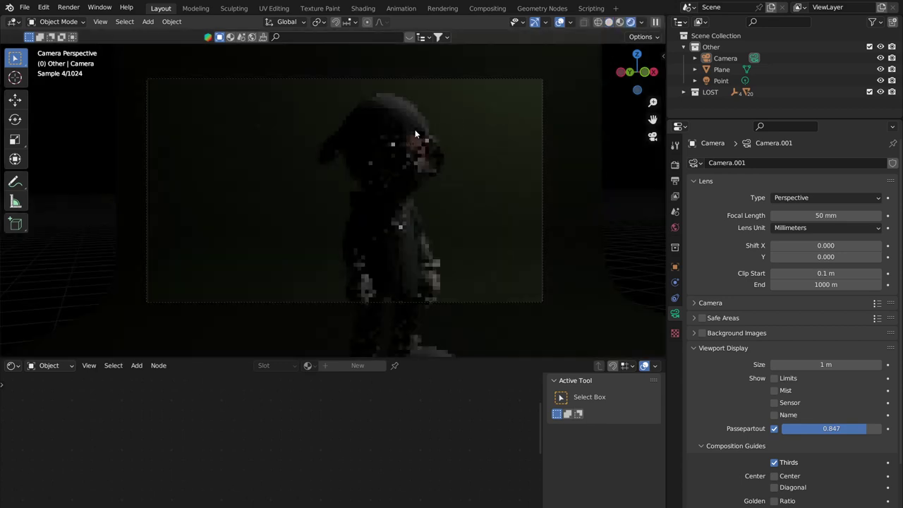
left_click(802, 81)
scroll(494, 156, "down", 5)
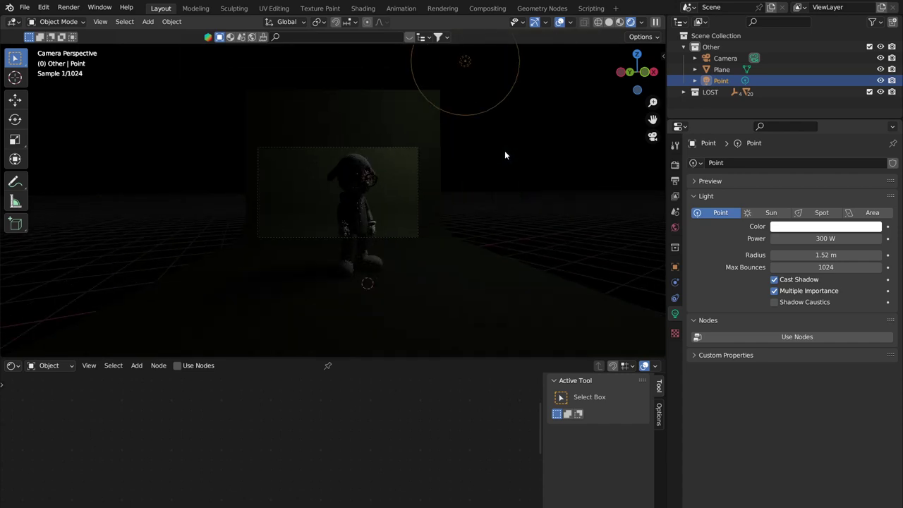
left_click(609, 22)
mouse_move(488, 91)
middle_mouse_down()
mouse_move(447, 120)
mouse_move(431, 115)
middle_mouse_up()
scroll(431, 113, "down", 3)
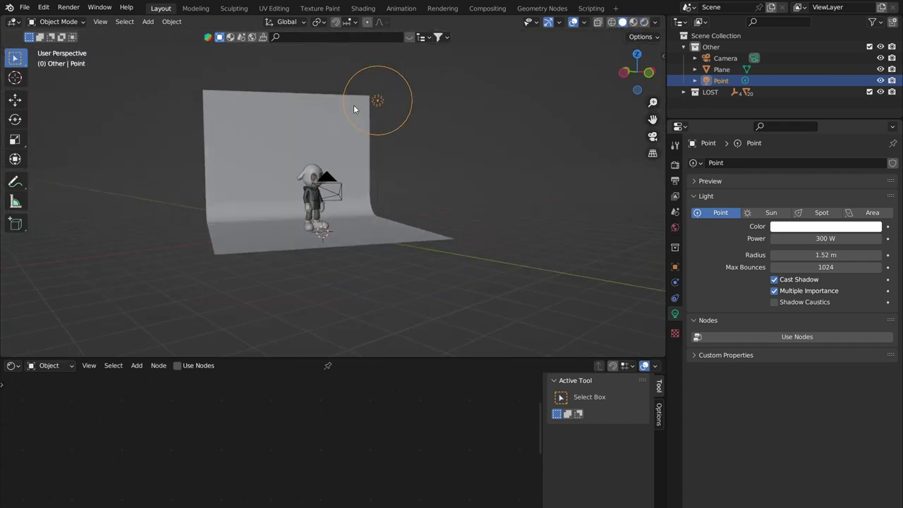
middle_click_drag(354, 109, 411, 154)
scroll(438, 152, "up", 2)
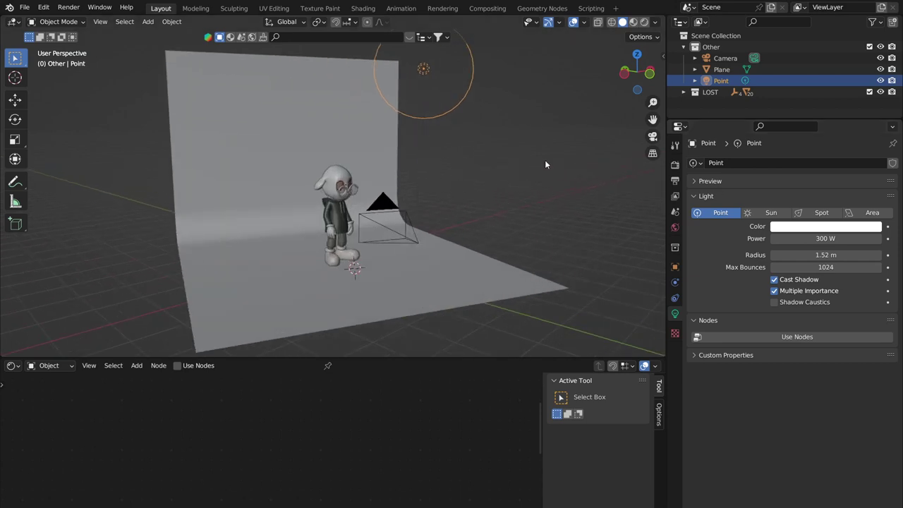
Change the Point light's type to Spot and check it from front and side views
left_click(819, 213)
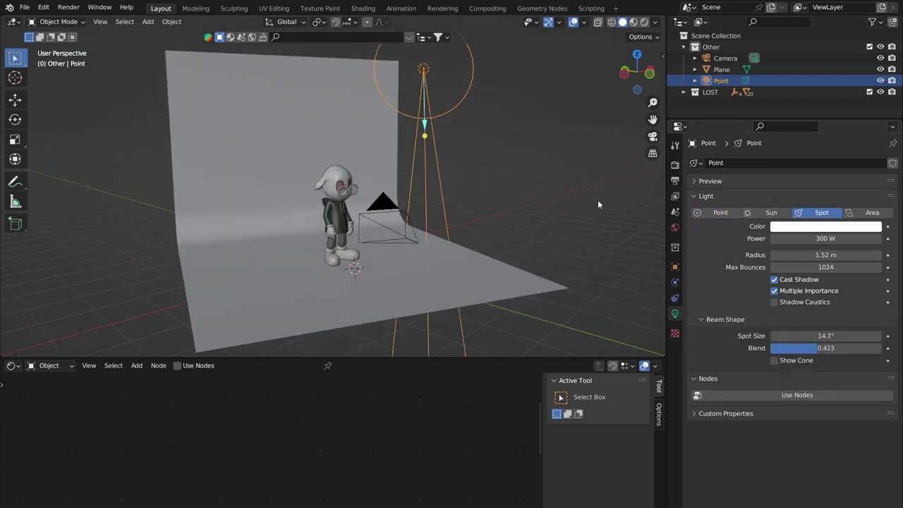
middle_click_drag(597, 200, 481, 188)
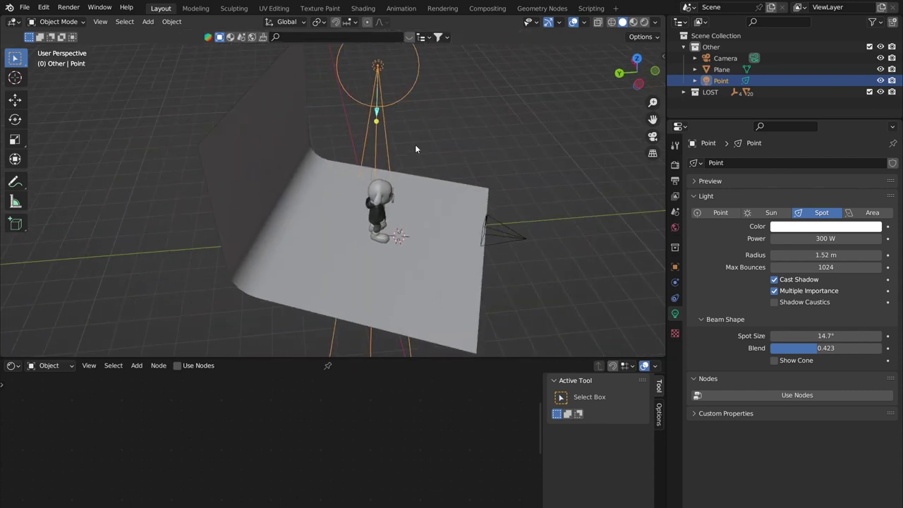
middle_click_drag(414, 148, 309, 102)
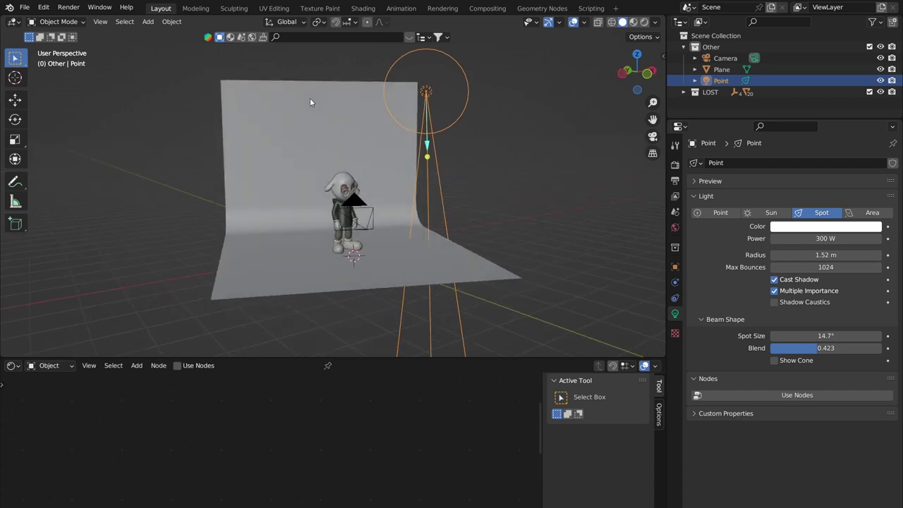
scroll(378, 188, "up", 4)
middle_click_drag(454, 186, 411, 177)
scroll(411, 177, "down", 4)
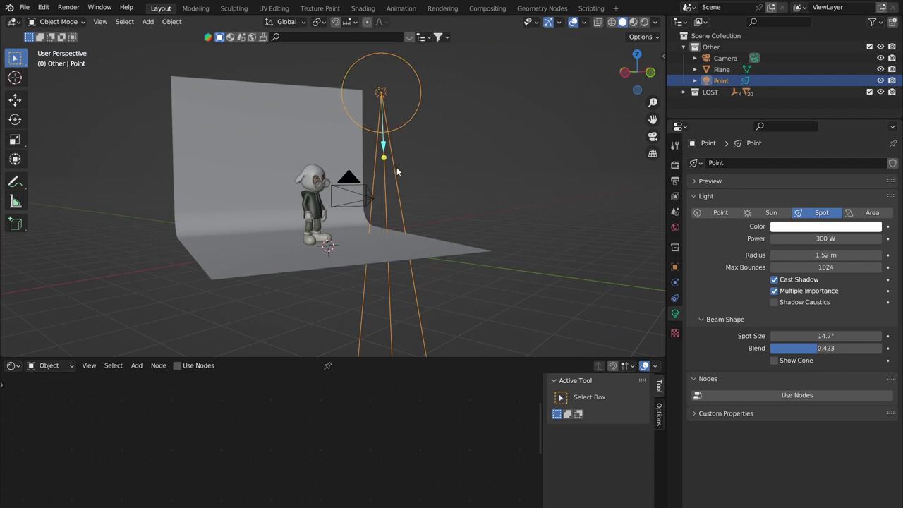
middle_click_drag(407, 175, 291, 190)
scroll(290, 194, "up", 4)
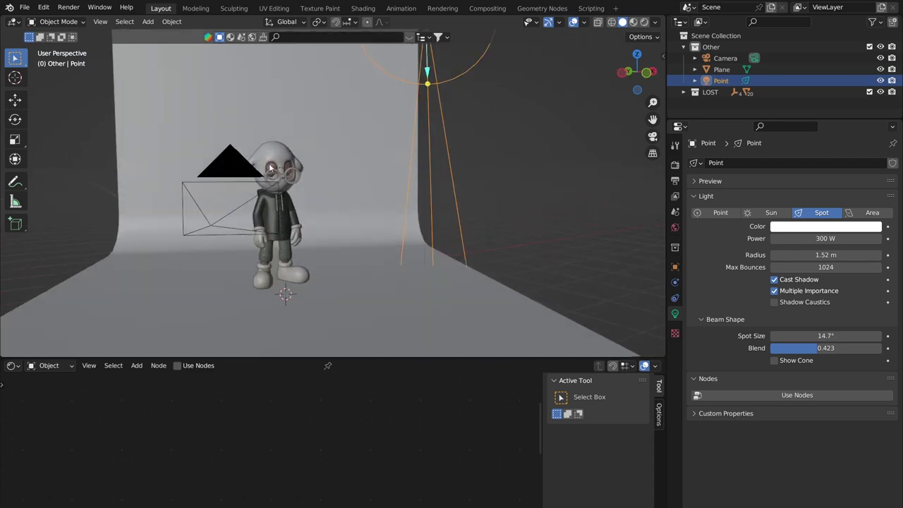
Orbit around the set from side and overhead angles to inspect the spot light
scroll(282, 217, "down", 5)
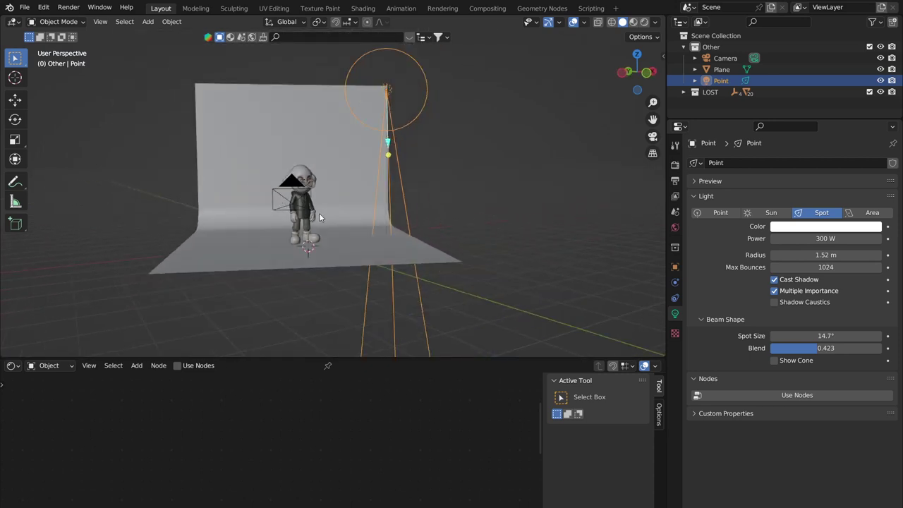
middle_click_drag(283, 217, 363, 218)
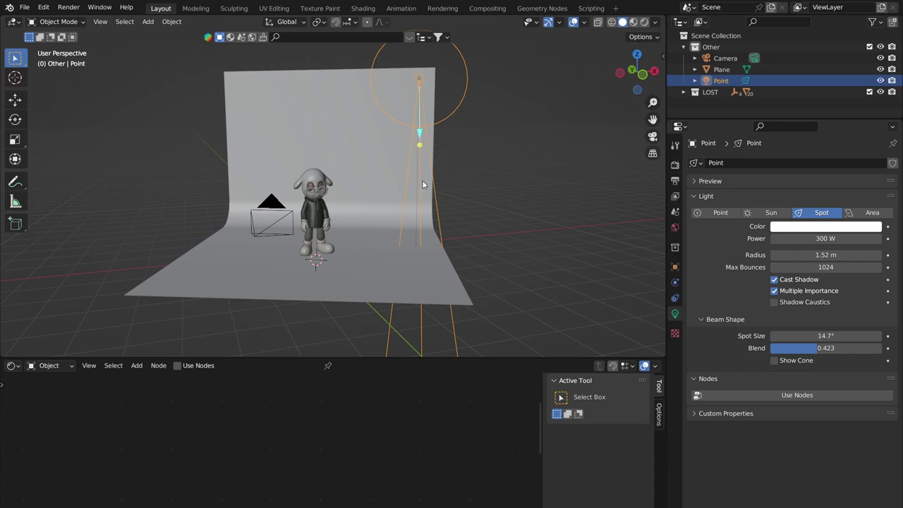
middle_click_drag(422, 184, 446, 189)
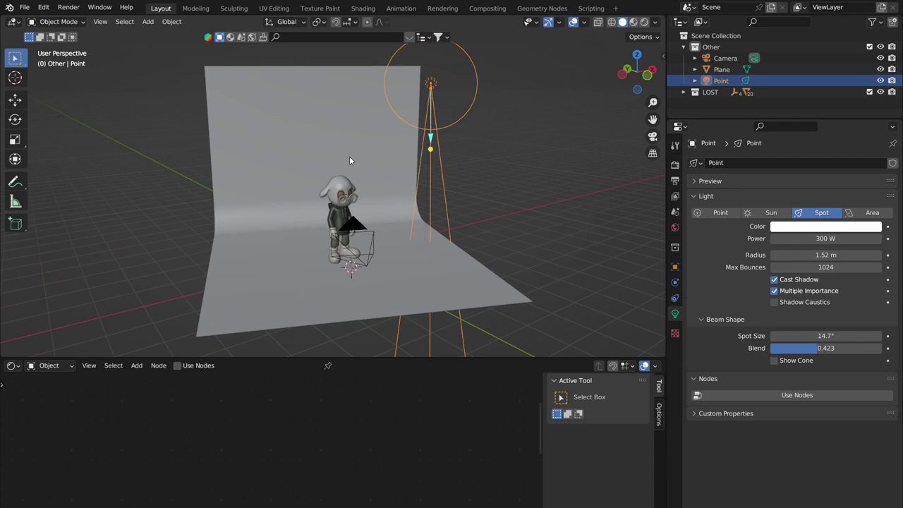
middle_click_drag(477, 195, 339, 135)
scroll(339, 182, "up", 4)
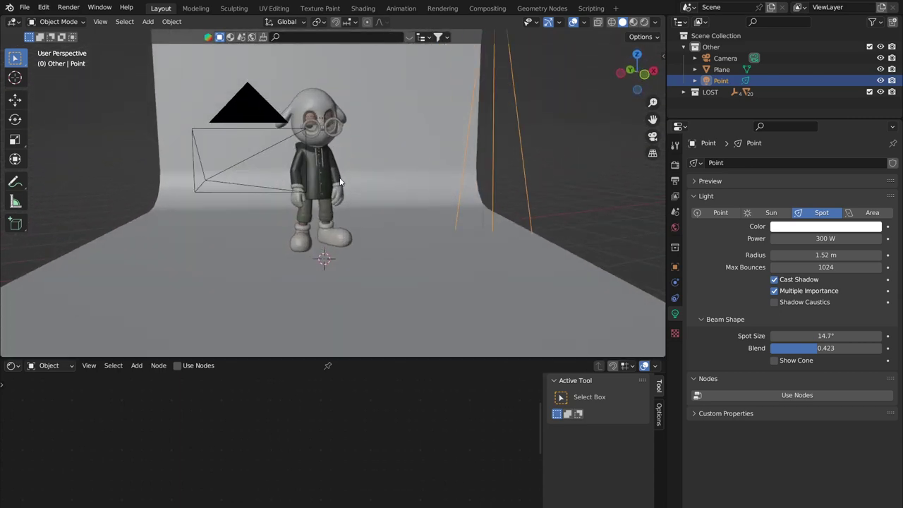
middle_click_drag(342, 181, 402, 195)
scroll(362, 185, "down", 5)
scroll(431, 203, "down", 2)
Reselect the spot light after clicking the backdrop plane, viewing it from a wider angle
left_click(391, 112)
left_click(385, 132, "shift")
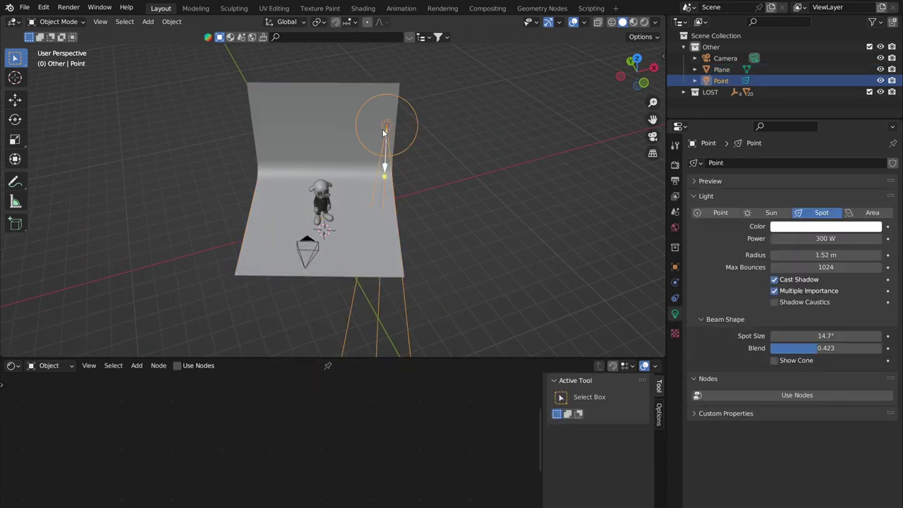
middle_click_drag(556, 283, 505, 199)
middle_click_drag(343, 219, 370, 158)
Delete the old light from the scene
key("x")
left_click(367, 156)
scroll(374, 175, "up", 3)
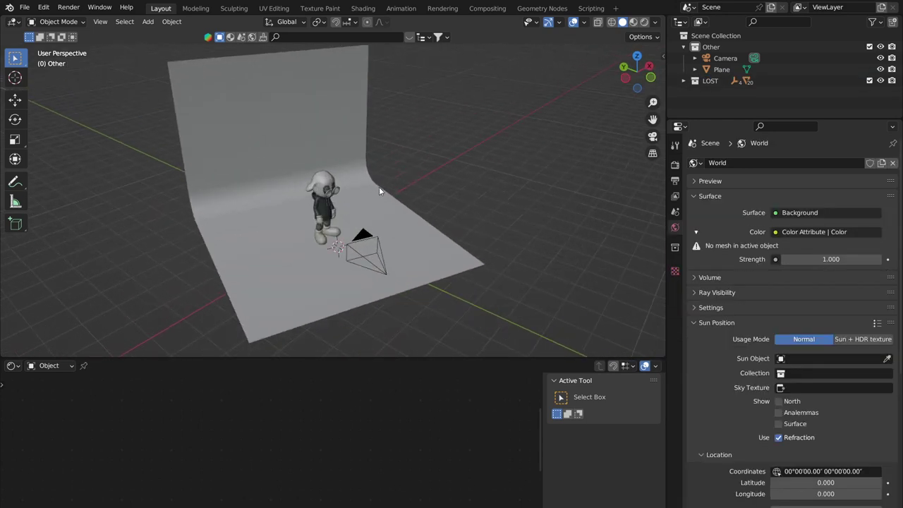
Add a new spot light through Shift+A > Light > Spot
key("shift+a")
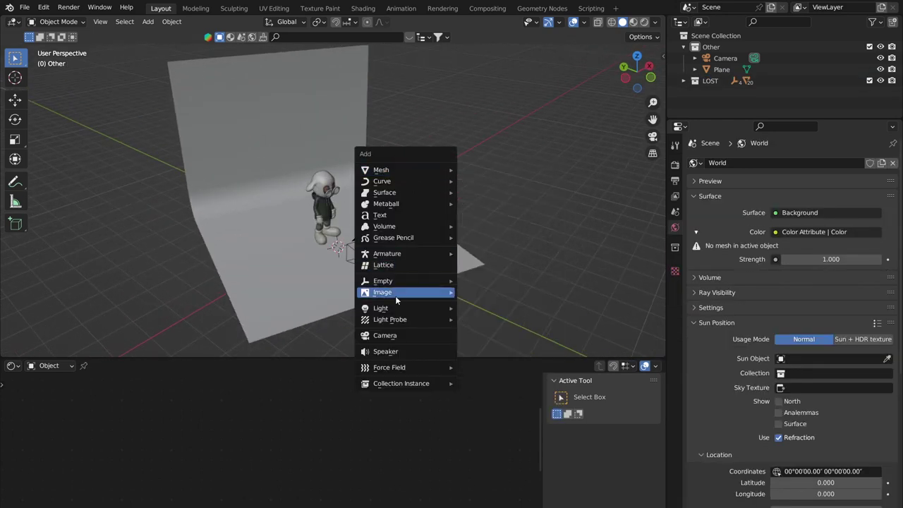
mouse_move(395, 311)
left_click(477, 331)
scroll(384, 230, "down", 6)
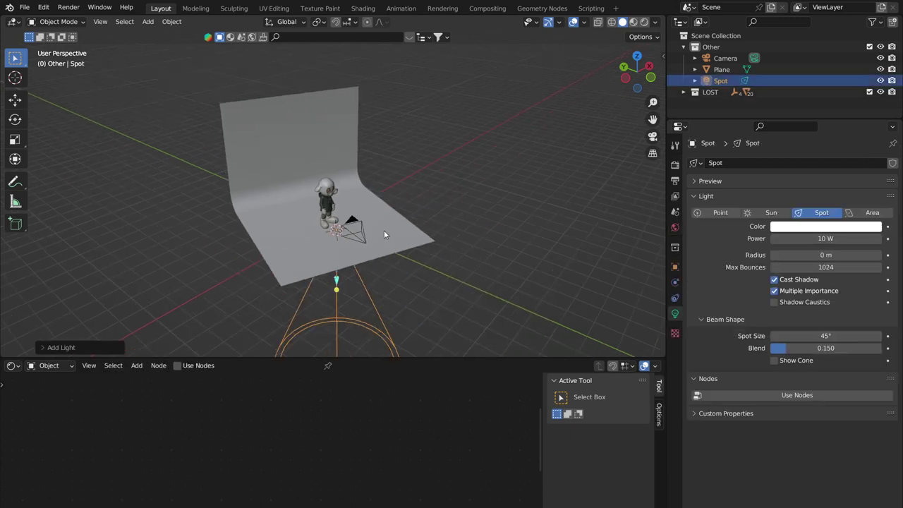
middle_click_drag(347, 226, 431, 204)
Raise the spot light along Z high above the set and preview in Rendered shading
key("g")
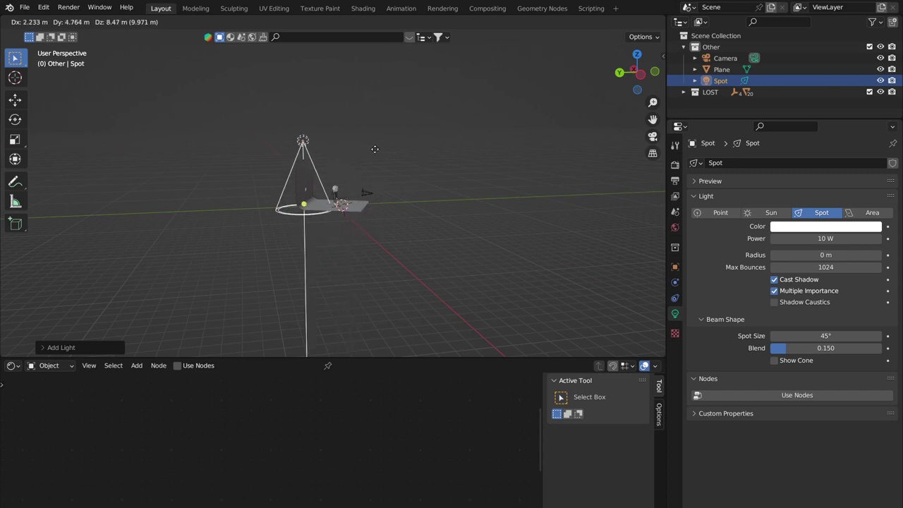
key("z")
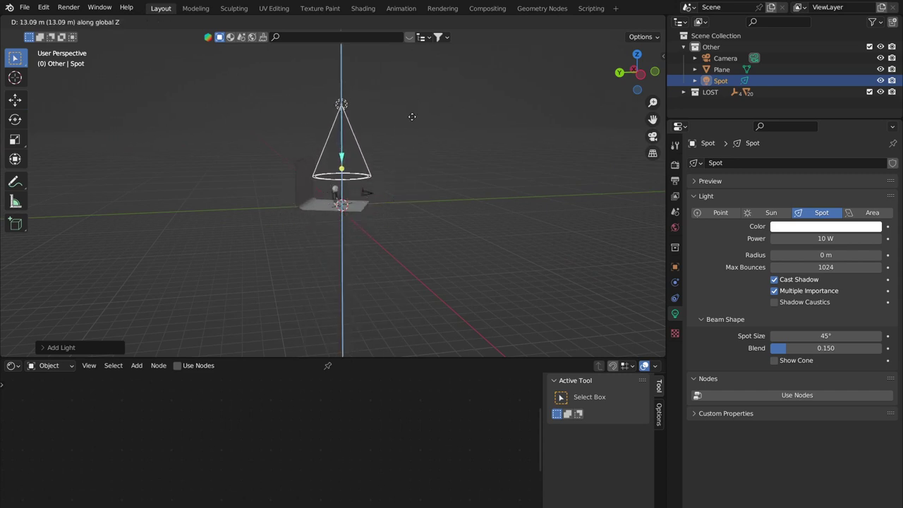
left_click(392, 115)
scroll(365, 159, "up", 2)
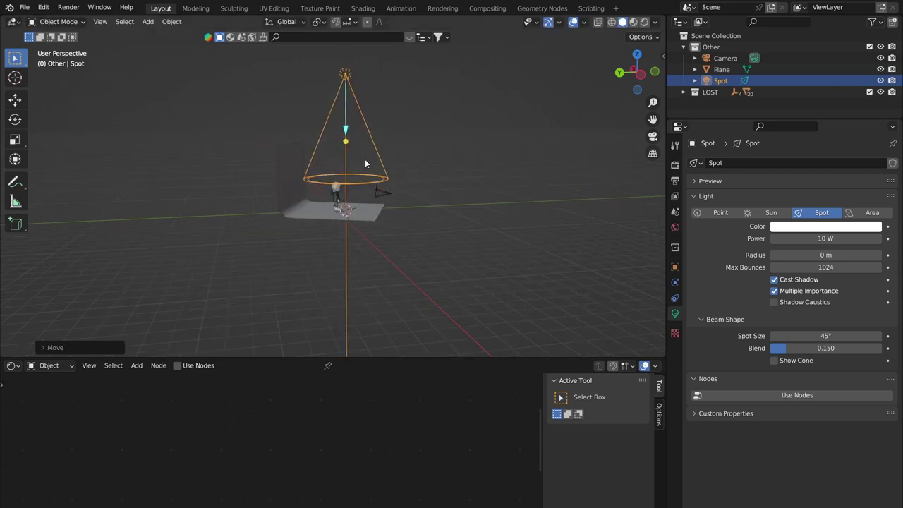
mouse_move(365, 159)
middle_mouse_down()
mouse_move(389, 210)
mouse_move(393, 177)
mouse_move(389, 232)
mouse_move(361, 202)
mouse_move(395, 196)
mouse_move(405, 185)
mouse_move(395, 169)
mouse_move(427, 201)
middle_mouse_up()
key("z")
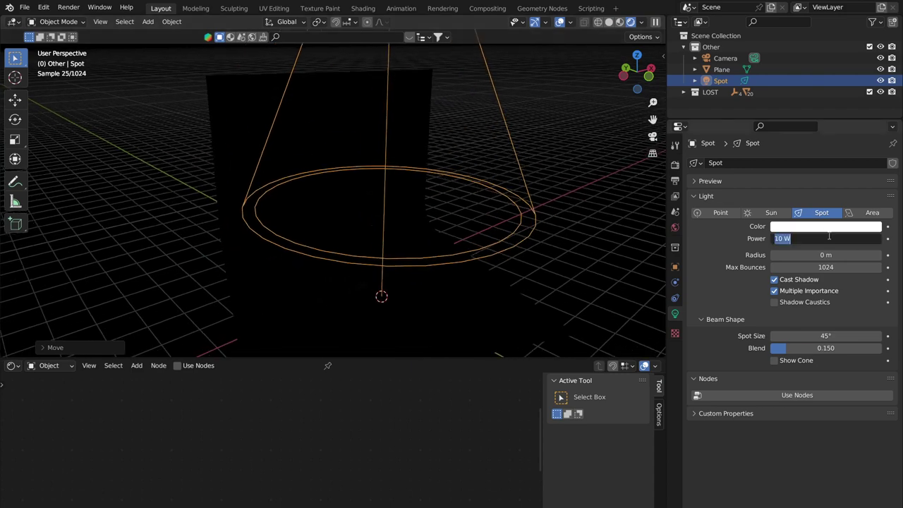
Set the spot light's power to 2000 W
left_click(829, 236)
type("2000")
key("Return")
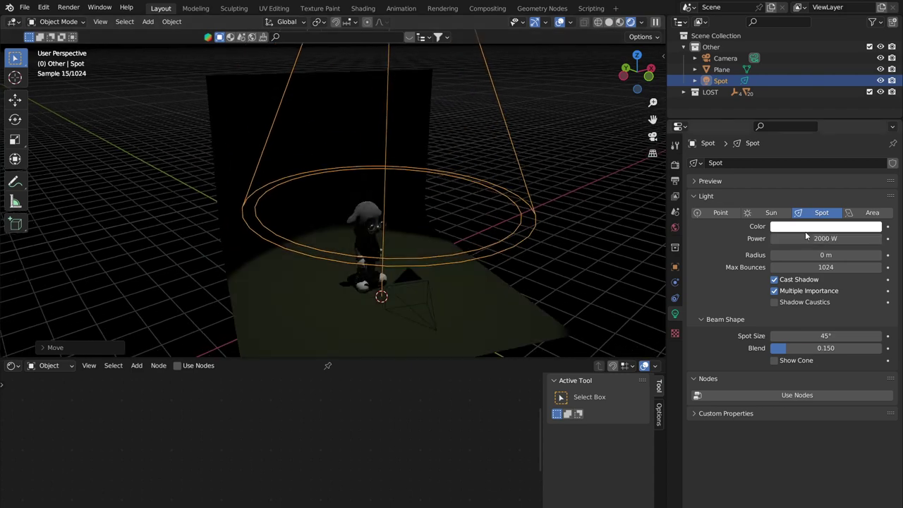
scroll(363, 158, "down", 4)
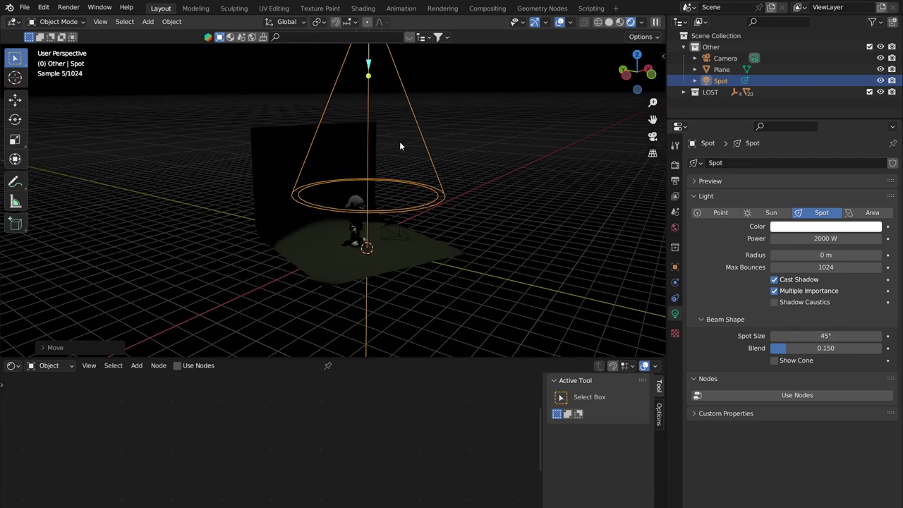
middle_click_drag(399, 141, 393, 99)
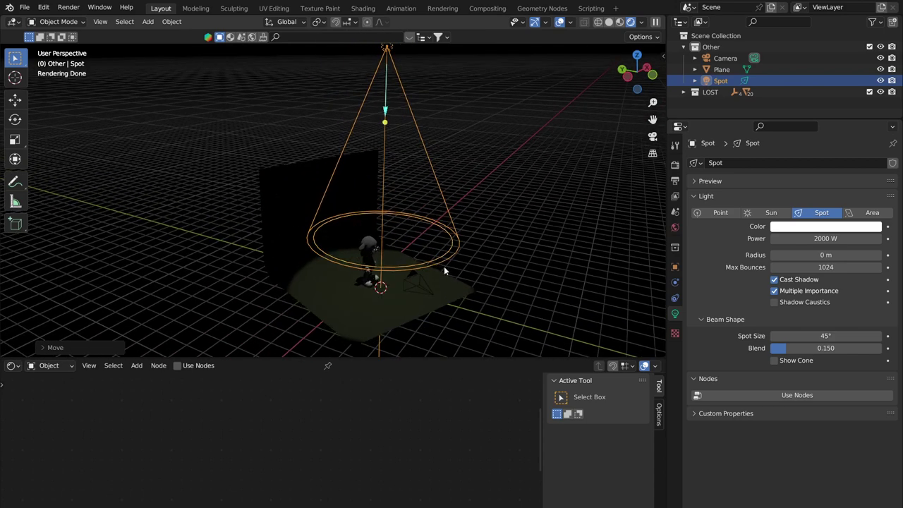
Tilt the spot light's cone to the left and move the light beside the set
key("r")
left_click(210, 200)
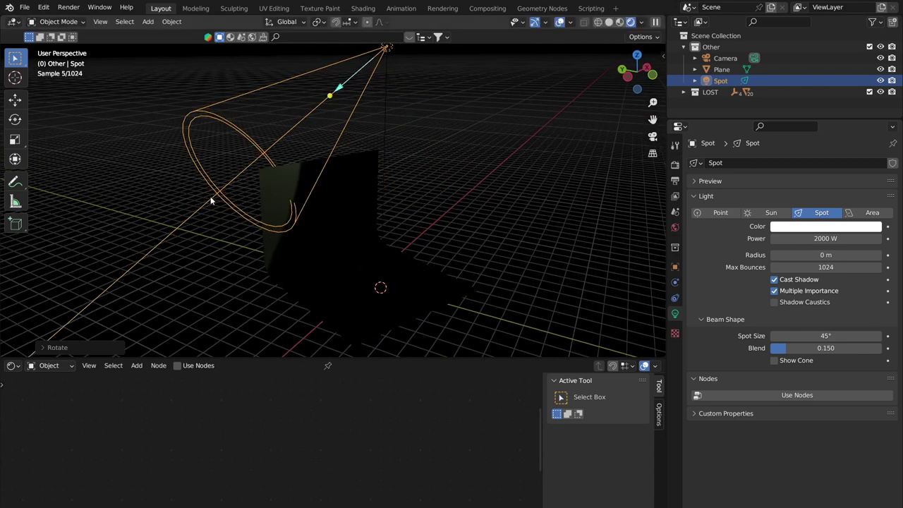
key("ctrl+z")
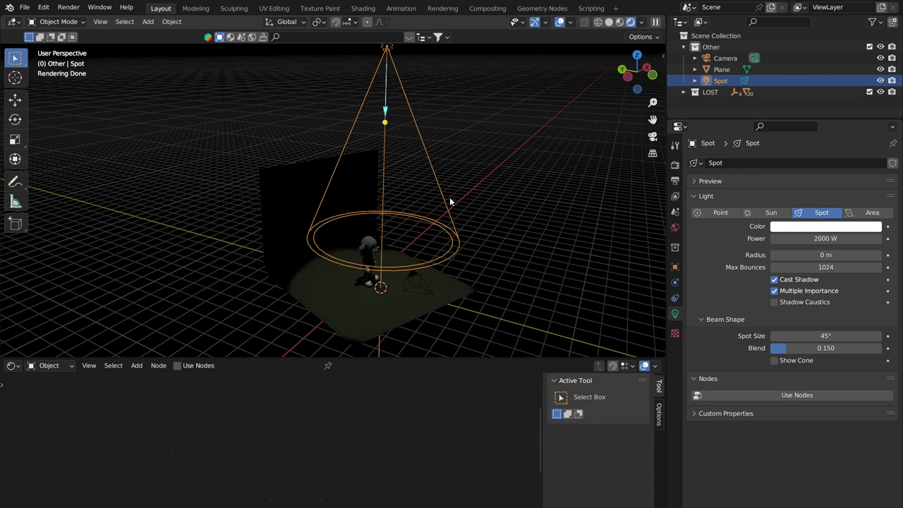
key("r")
left_click(383, 145)
key("g")
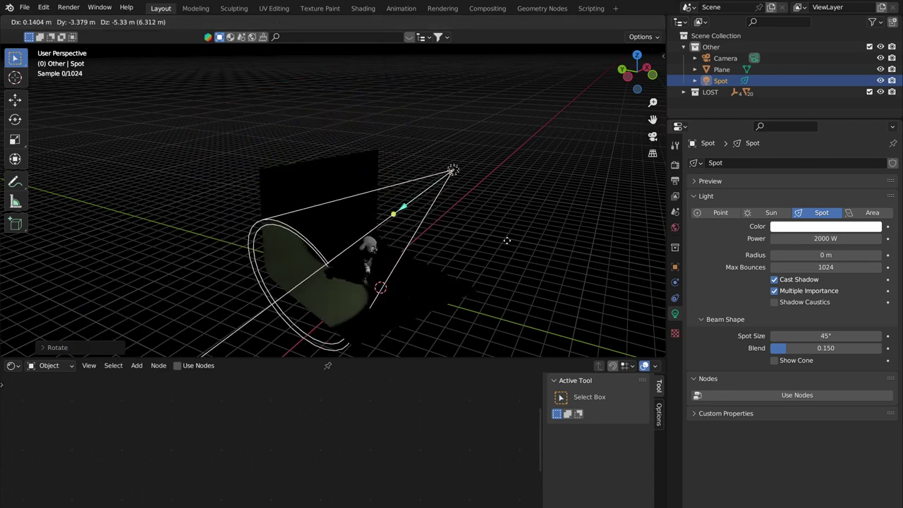
left_click(579, 159)
Move the spotlight along X and Z to a higher, off-side position
middle_click_drag(538, 202, 459, 214)
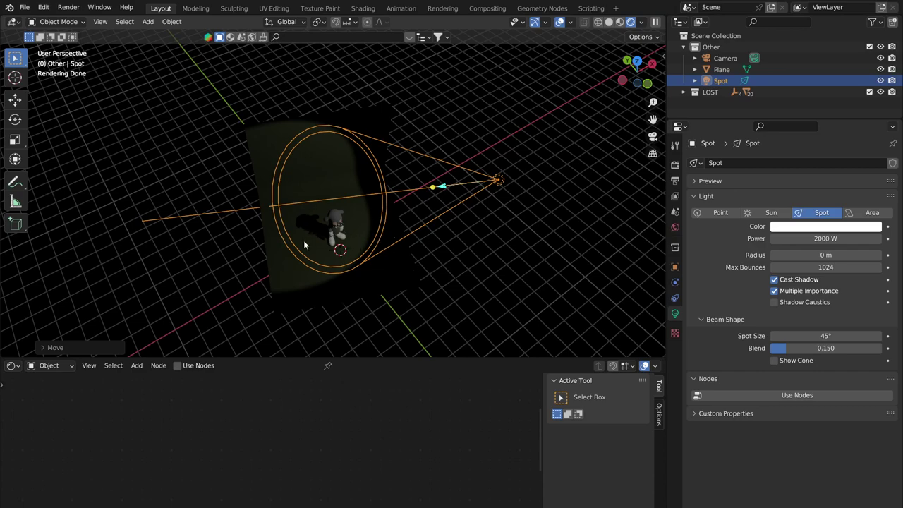
middle_click_drag(429, 249, 476, 225)
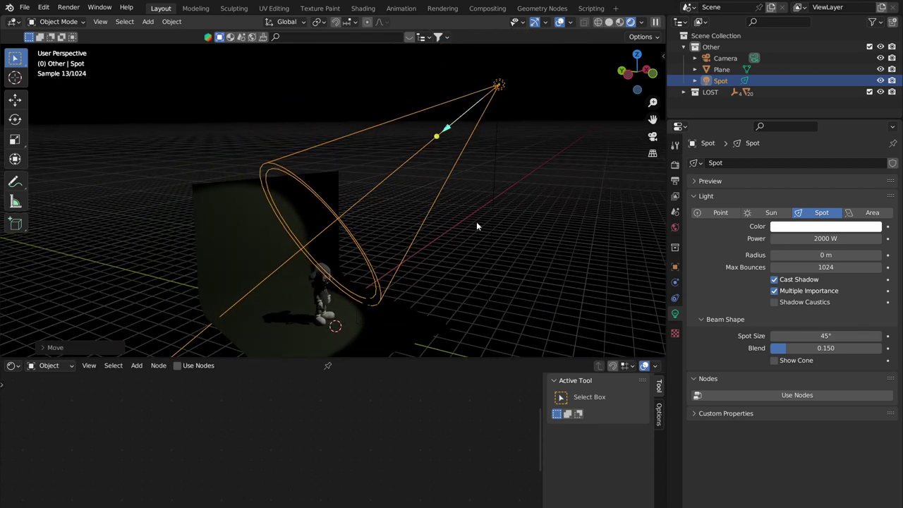
key("g")
key("x")
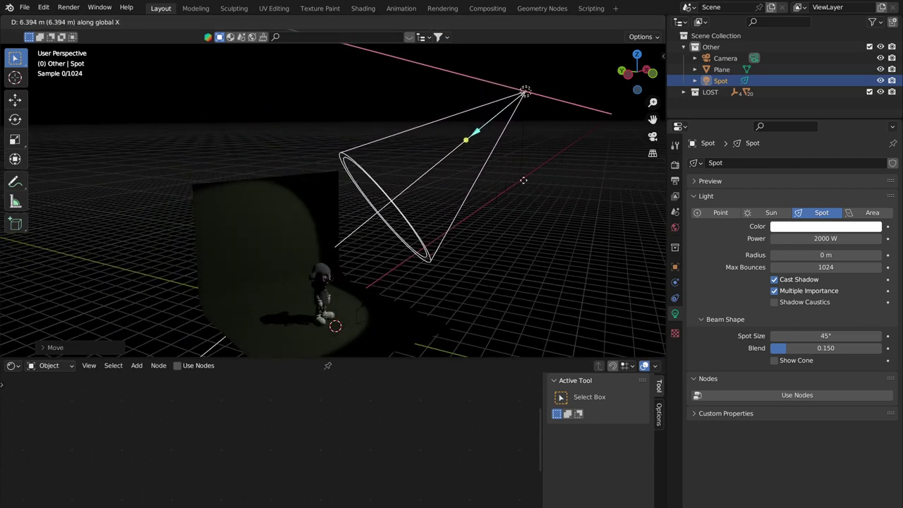
key("z")
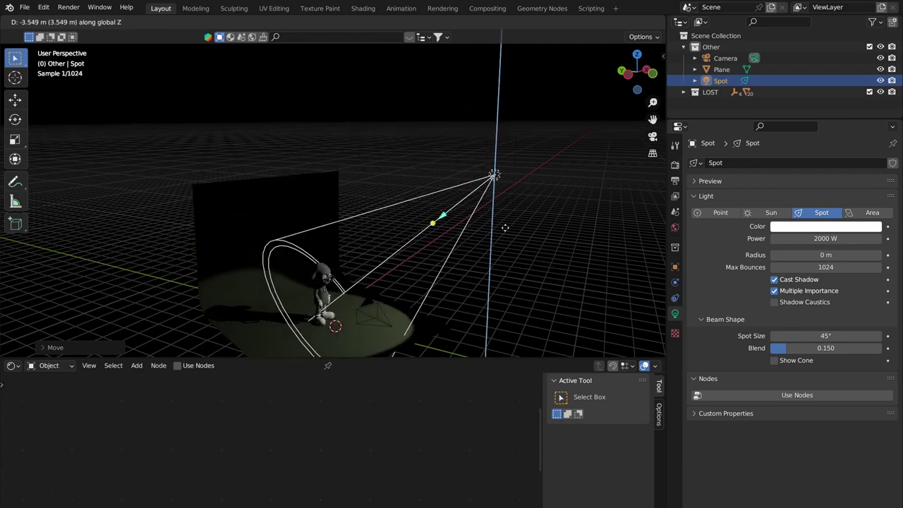
left_click(505, 230)
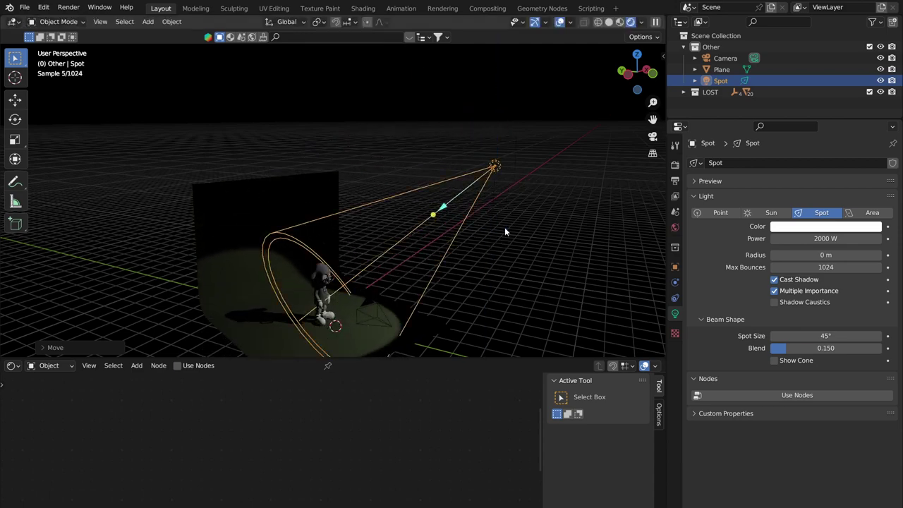
Rotate the spotlight around Z and X to aim its cone down at the character
key("r")
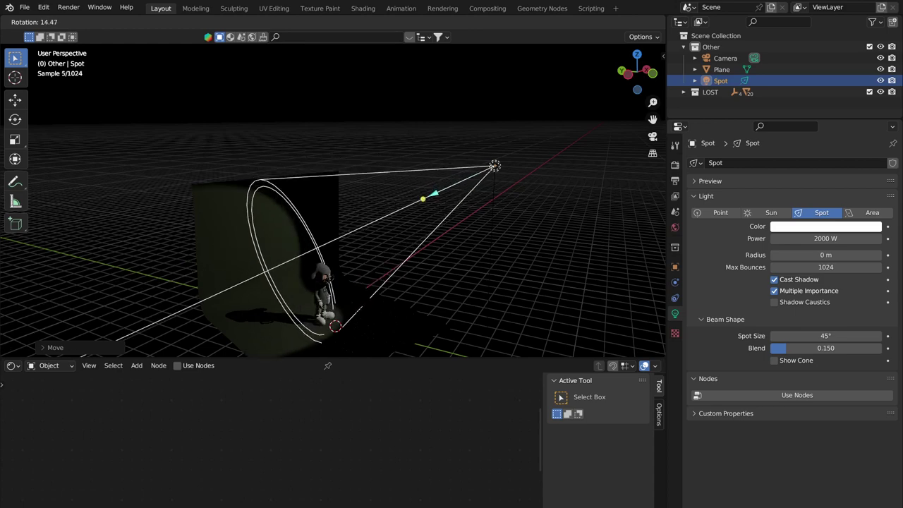
key("z")
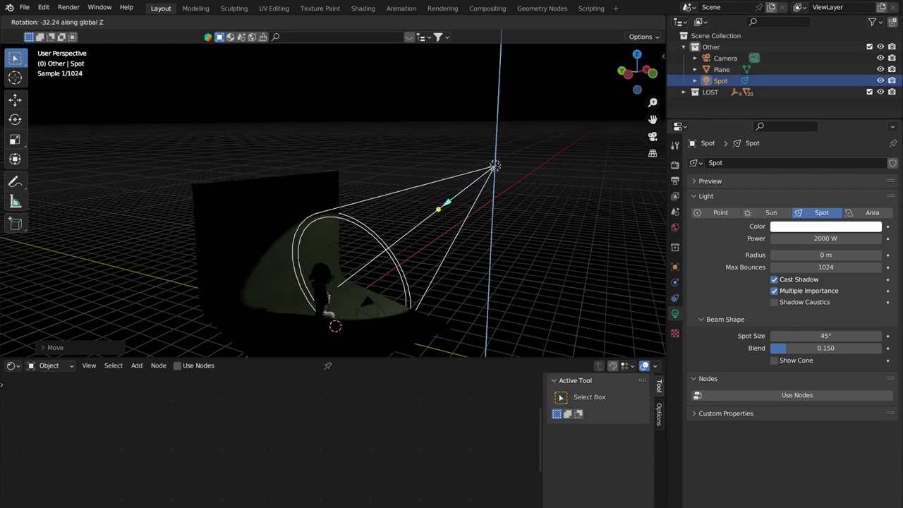
key("x")
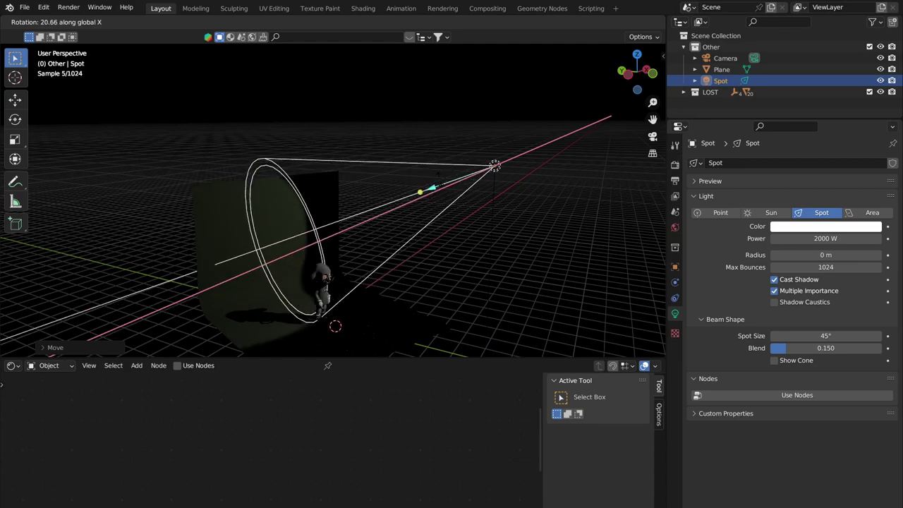
left_click(428, 233)
middle_click_drag(466, 226, 441, 196)
key("g")
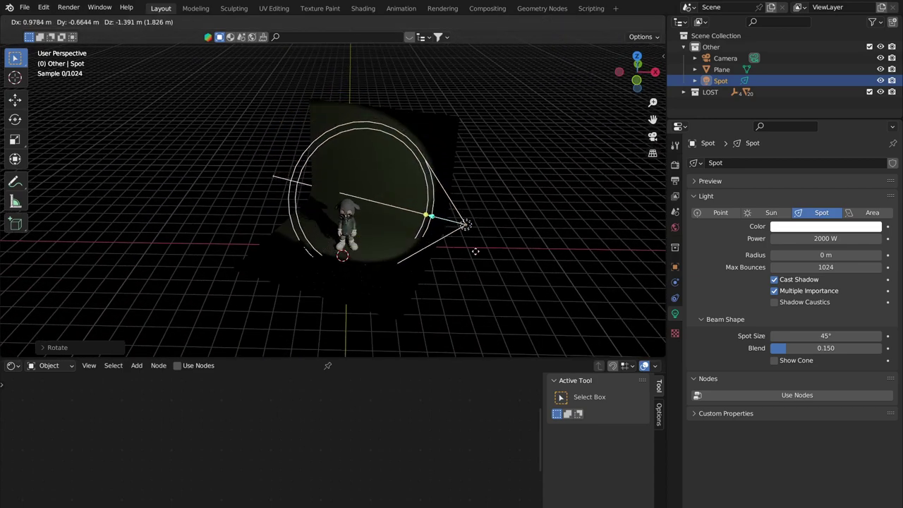
left_click(491, 272)
middle_click_drag(490, 272, 278, 193)
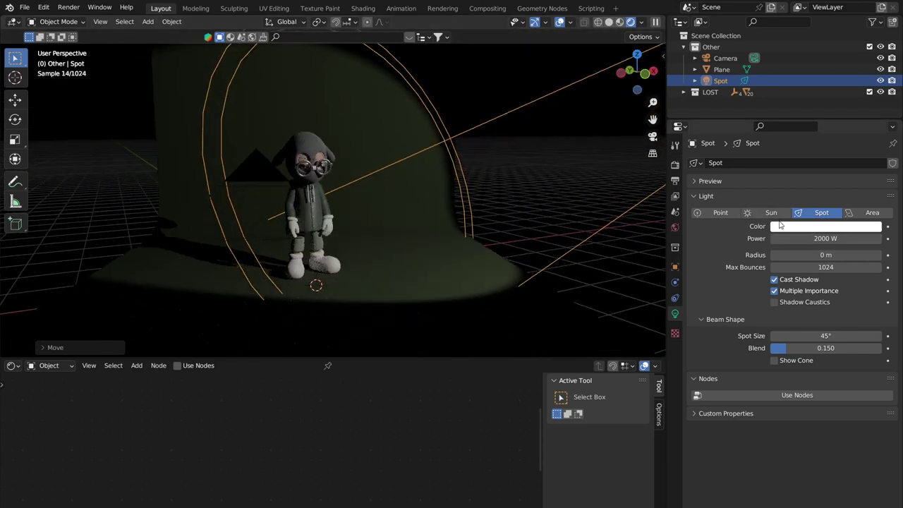
Give the spotlight a warm pale-yellow colour (hue 0.135, saturation 0.378)
middle_click_drag(377, 181, 347, 174)
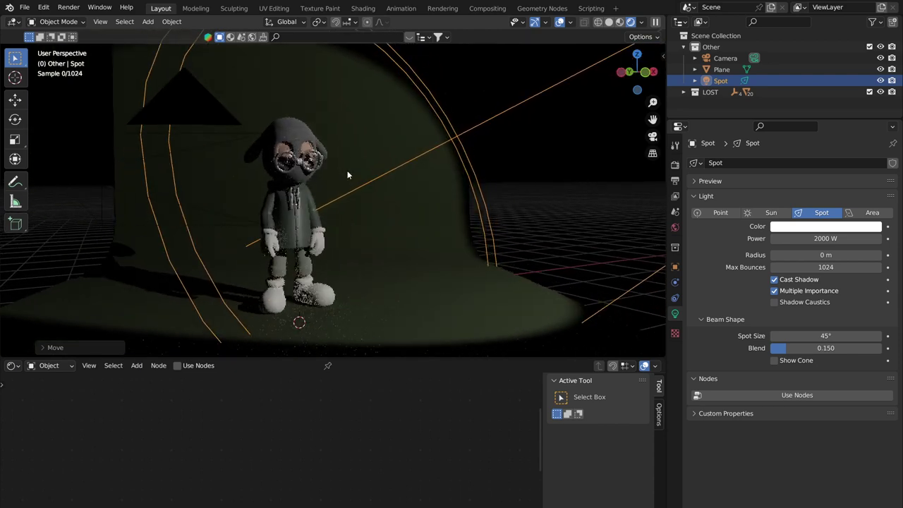
left_click(808, 226)
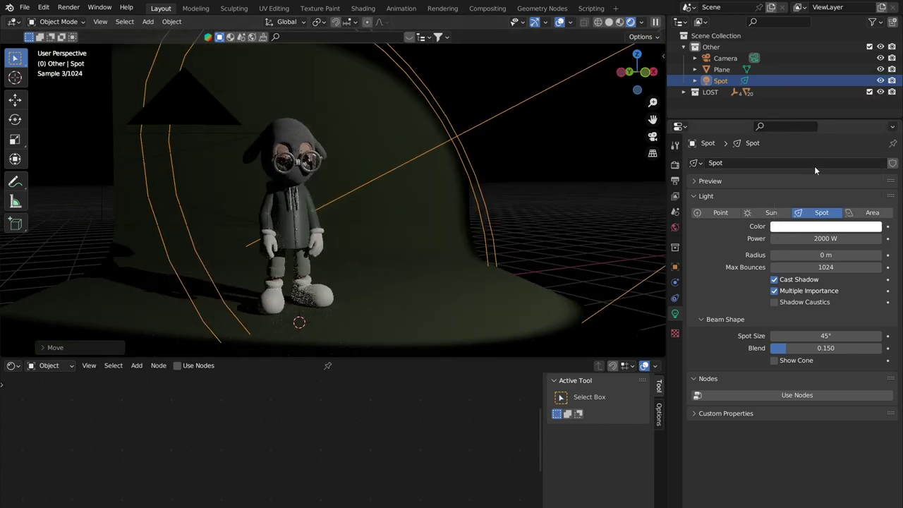
left_click(784, 229)
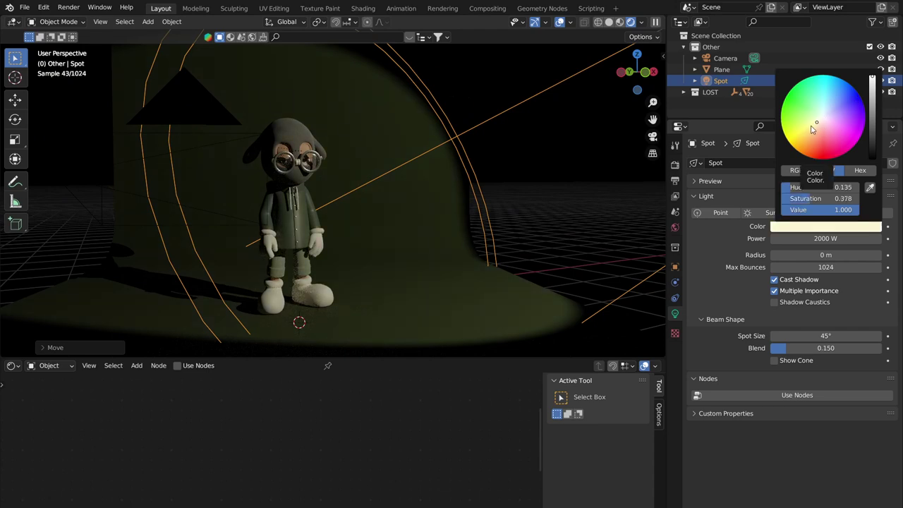
left_click(817, 128)
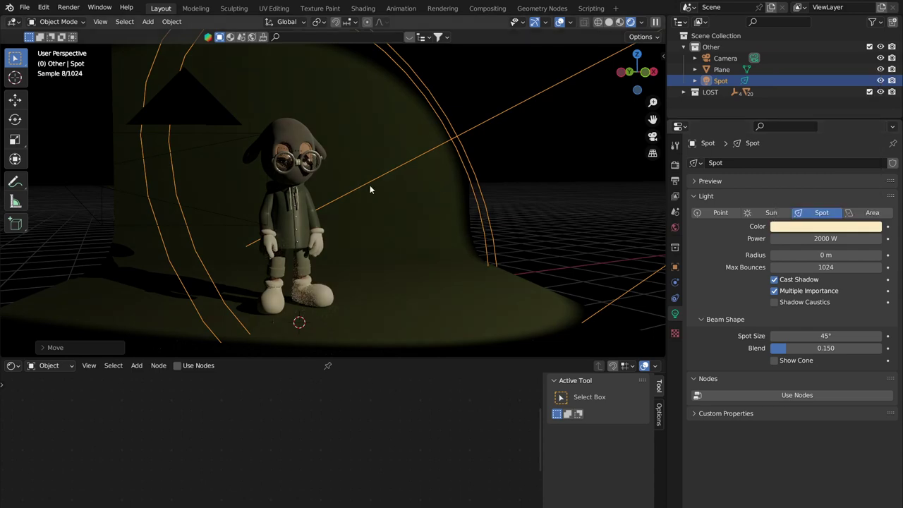
middle_click_drag(363, 121, 383, 159)
Set the spotlight's spot size to 35.3°, blend 0.430 and radius 0.82 m
middle_click_drag(454, 161, 366, 199)
scroll(367, 200, "up", 3)
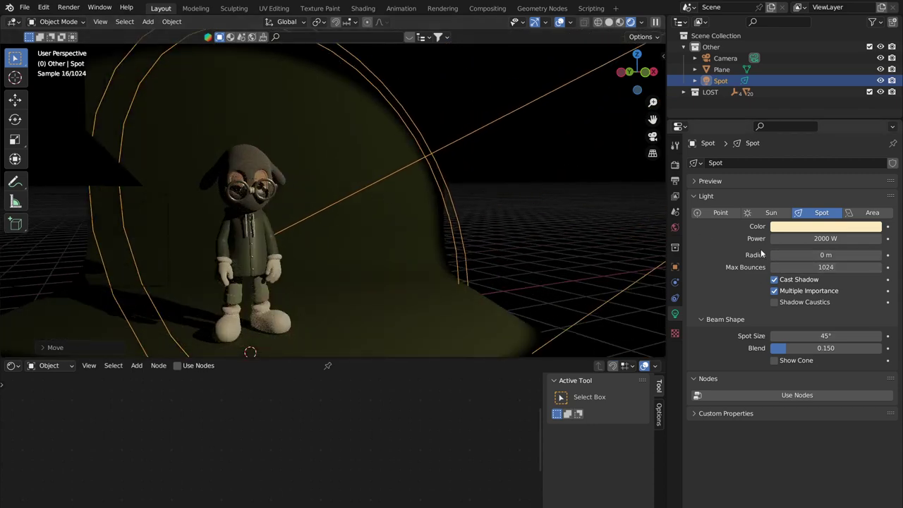
left_click_drag(842, 336, 797, 336)
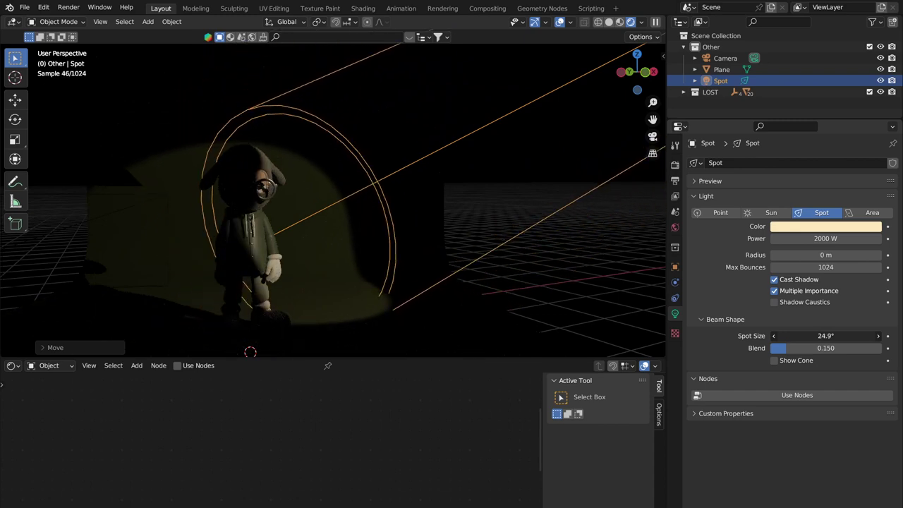
left_click_drag(796, 336, 819, 351)
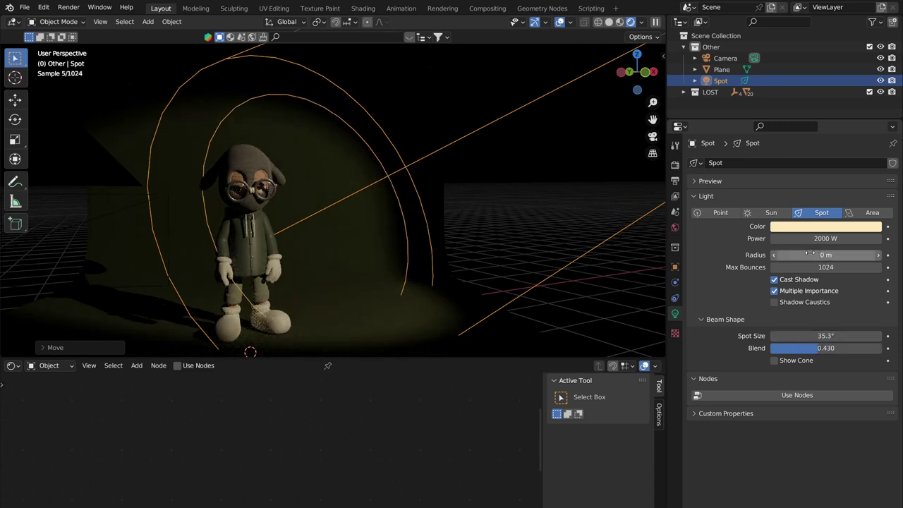
left_click_drag(809, 254, 843, 254)
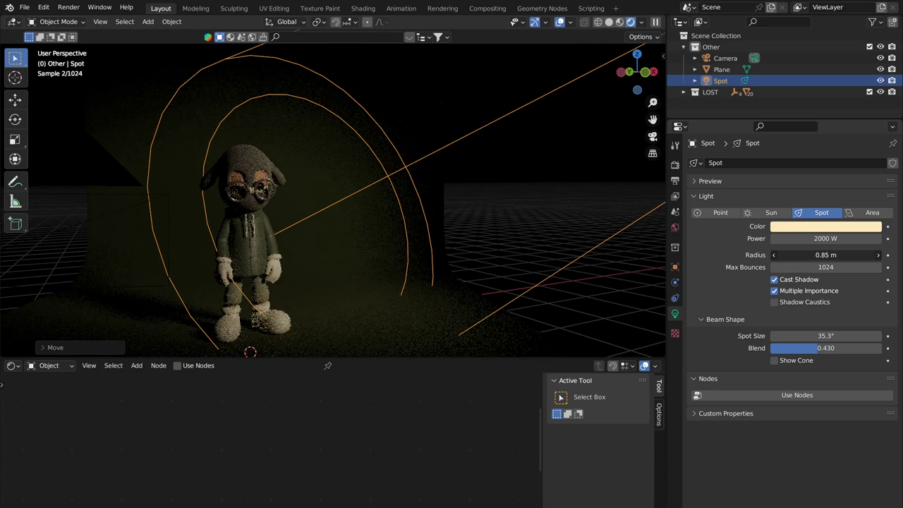
Lower the spotlight power to 1000 W and deselect it
middle_click_drag(635, 226, 423, 212)
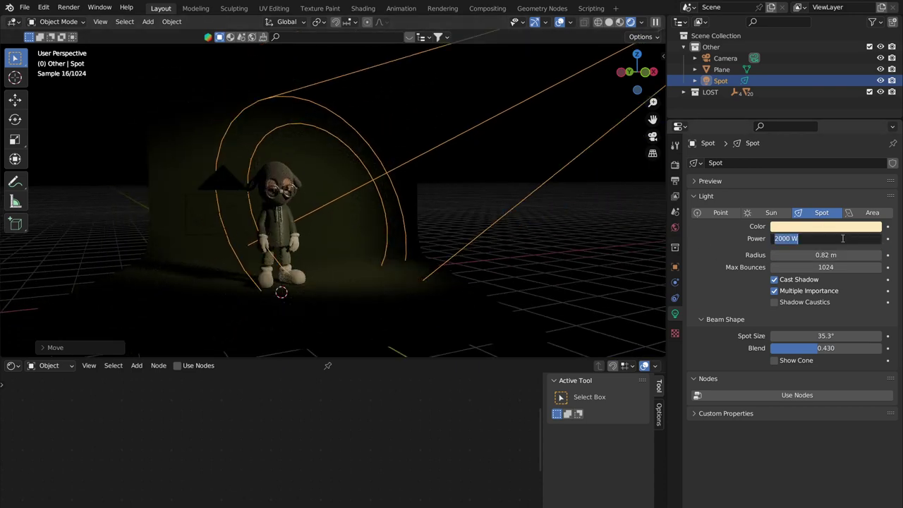
left_click(842, 238)
type("1000")
key("Return")
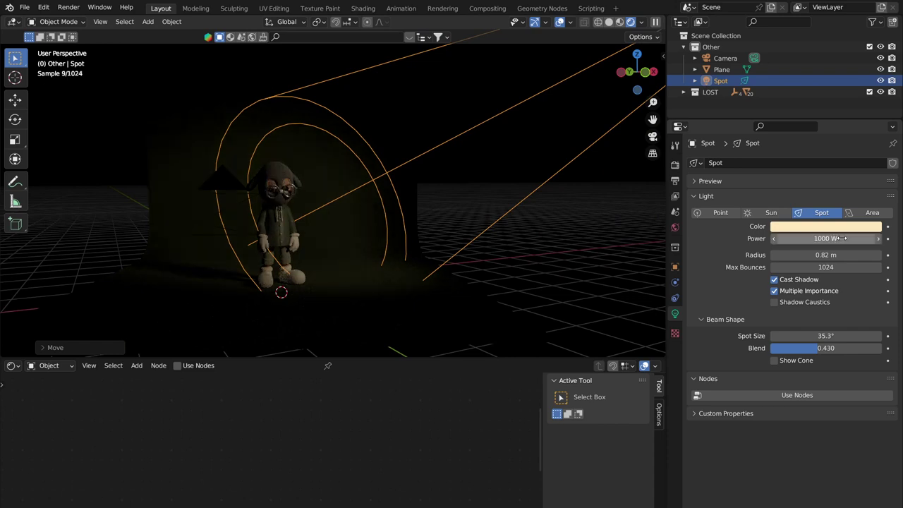
left_click(332, 232)
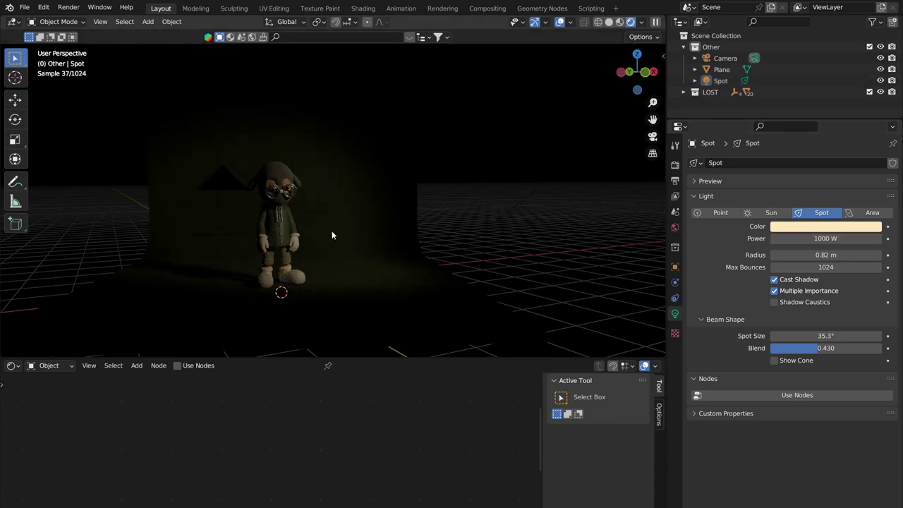
Look through the scene camera and zoom in on the warm-lit character
middle_click_drag(332, 232, 619, 131)
left_click(652, 136)
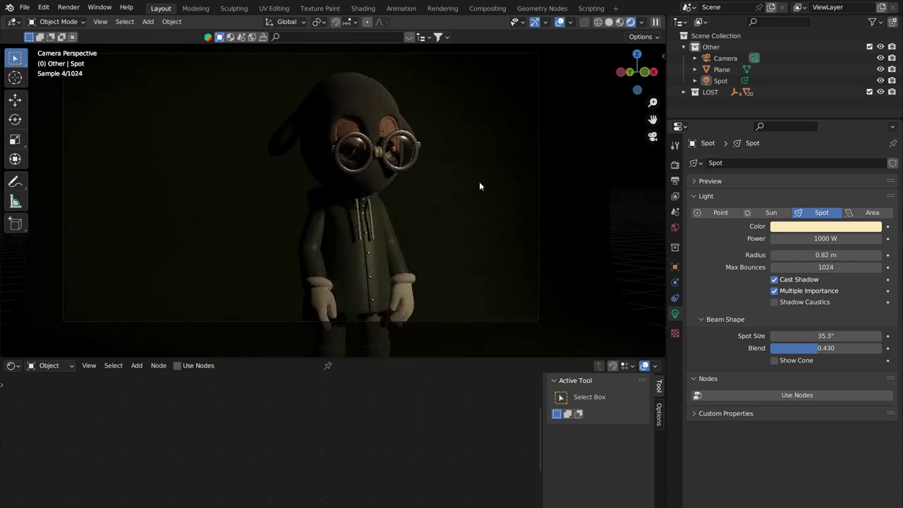
middle_click_drag(479, 182, 499, 197)
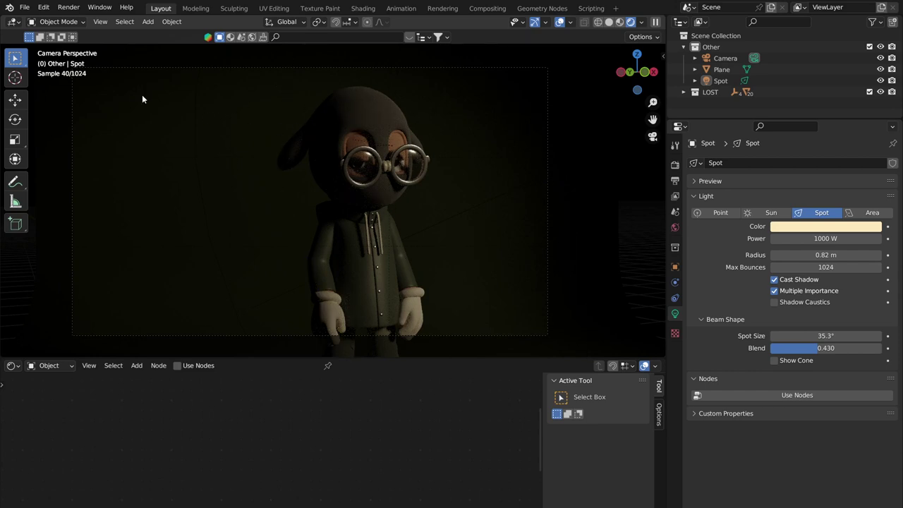
scroll(347, 145, "down", 1)
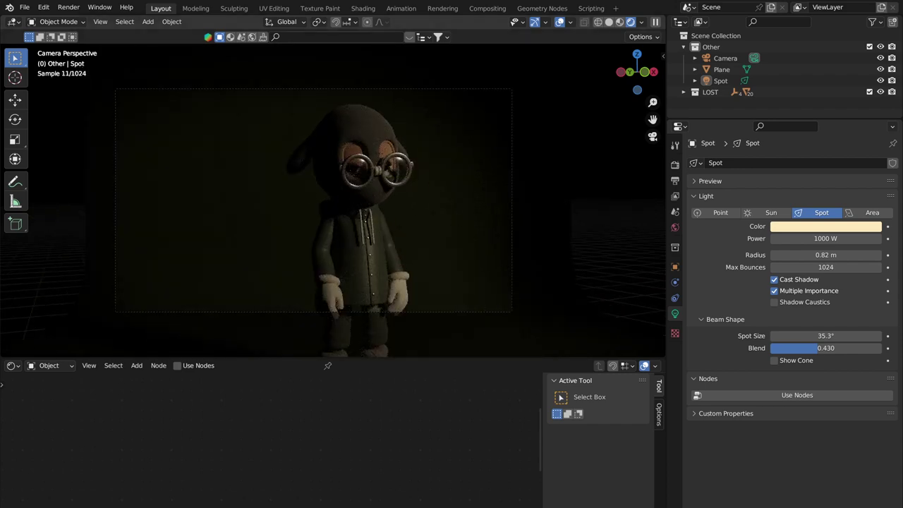
scroll(551, 155, "down", 3)
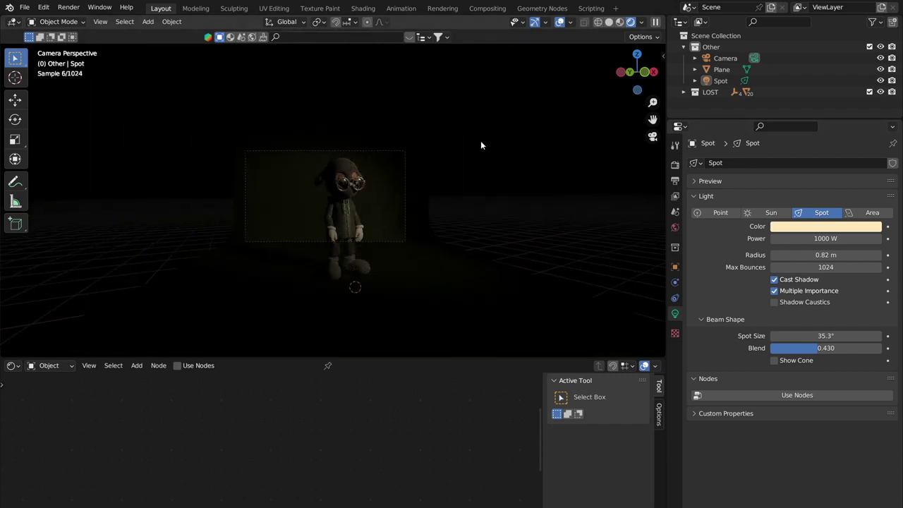
Orbit out of the camera view and switch the viewport back to Solid shading
scroll(437, 155, "up", 2)
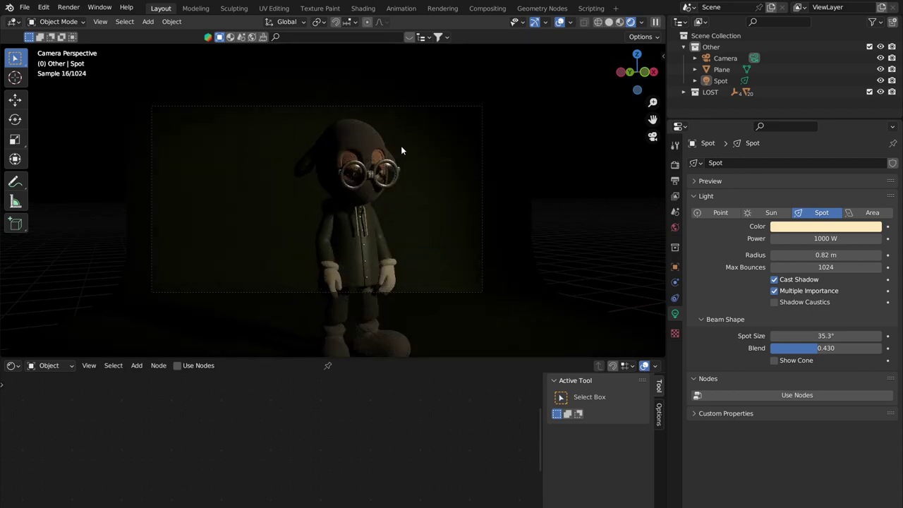
scroll(423, 150, "down", 2)
middle_click_drag(447, 151, 544, 84)
left_click(608, 22)
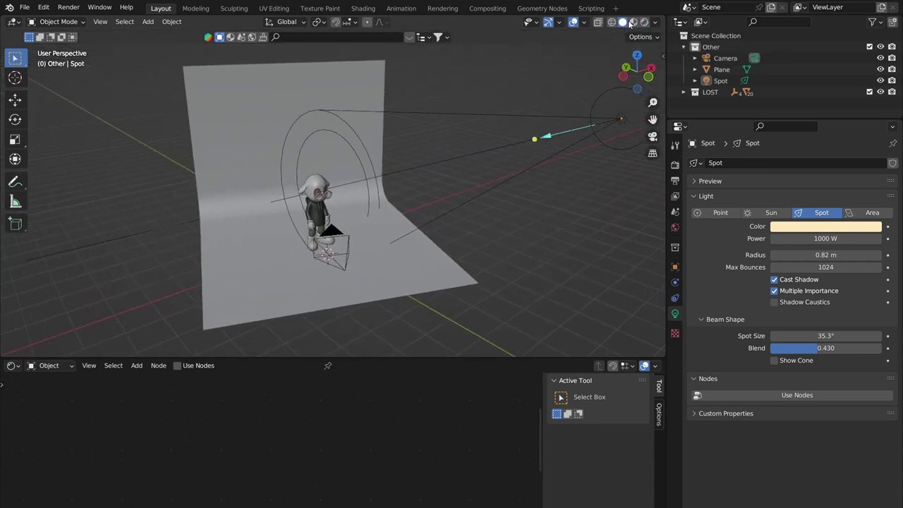
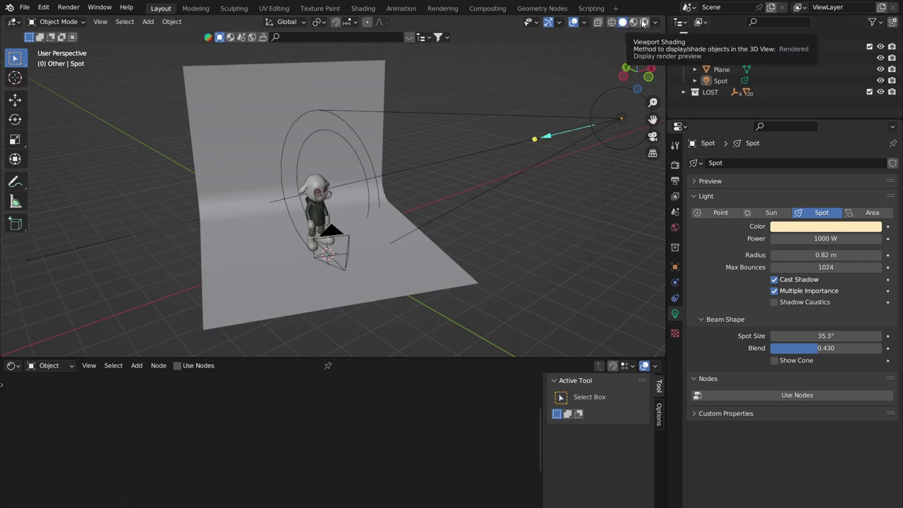
Preview the scene in rendered shading, then go back to solid shading and orbit
scroll(437, 120, "up", 2)
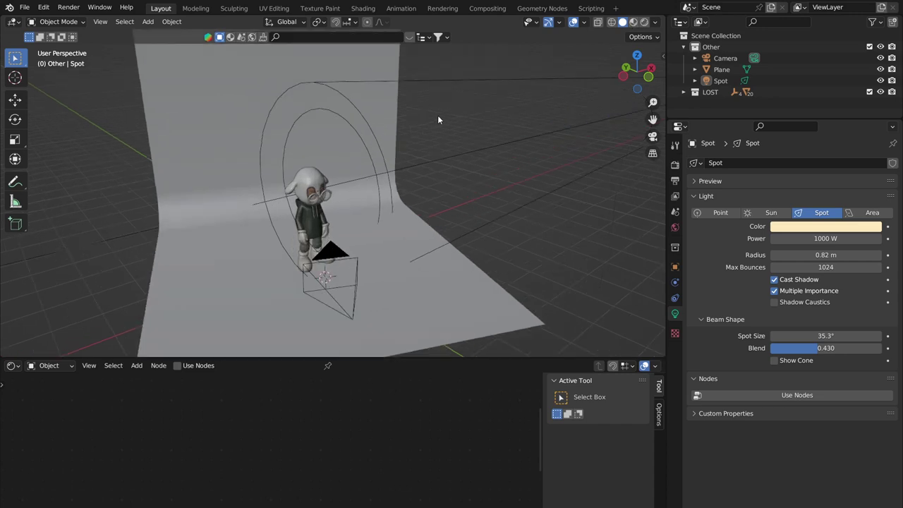
left_click(646, 23)
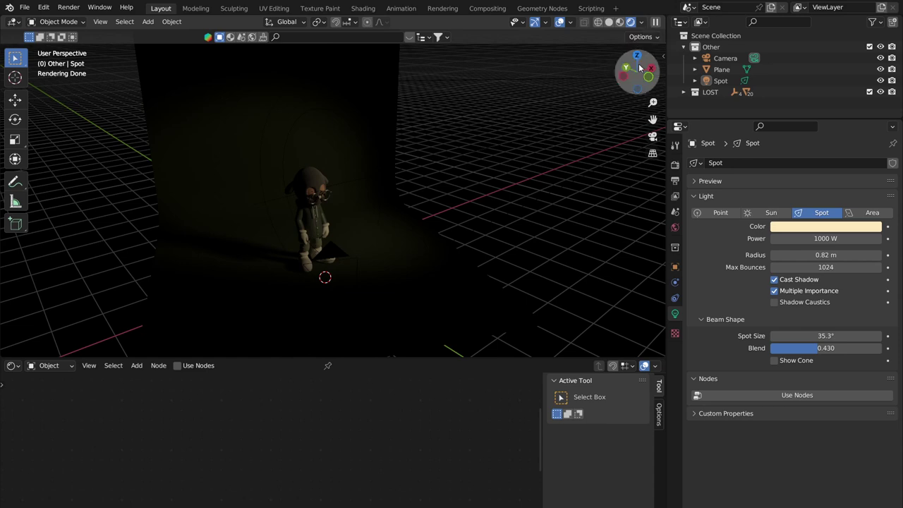
left_click(608, 22)
scroll(369, 171, "down", 5)
scroll(368, 171, "up", 3)
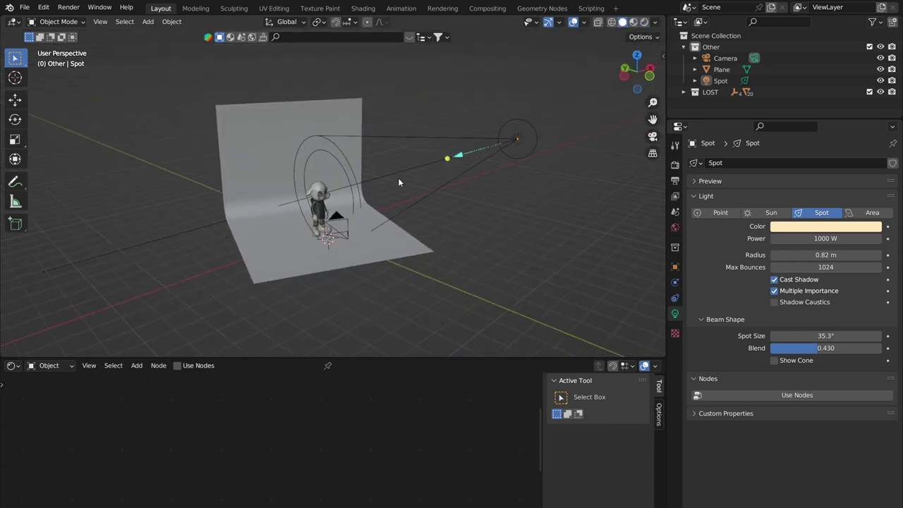
mouse_move(399, 182)
middle_mouse_down()
mouse_move(441, 173)
mouse_move(409, 174)
middle_mouse_up()
Add a spot light, Spot.001, and raise it along Z high above the character
key("shift+a")
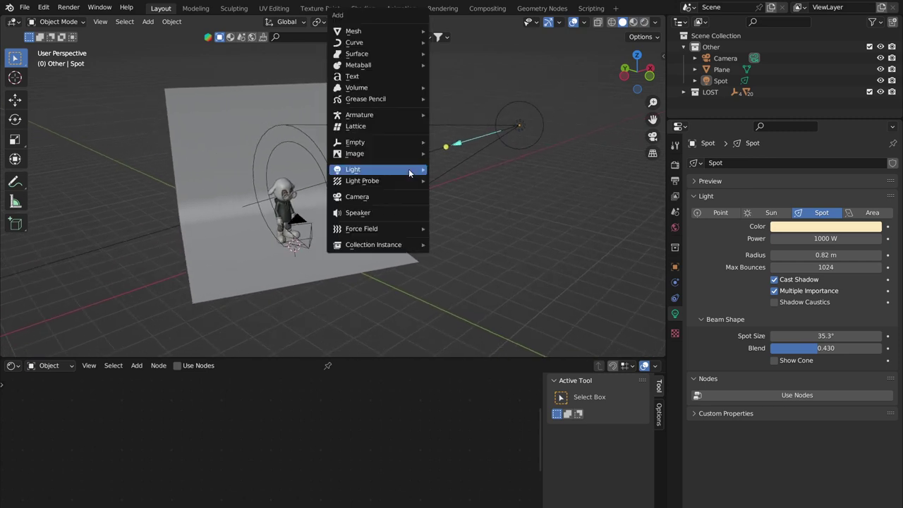
mouse_move(408, 170)
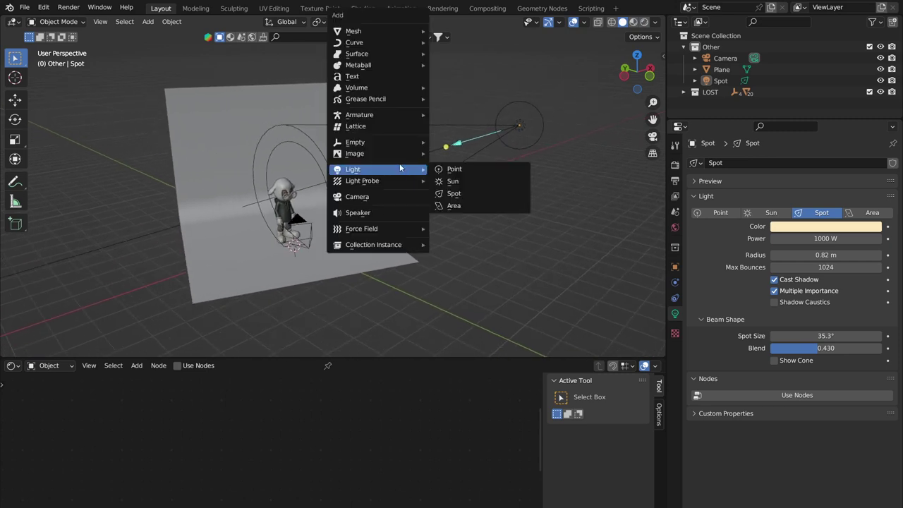
left_click(454, 194)
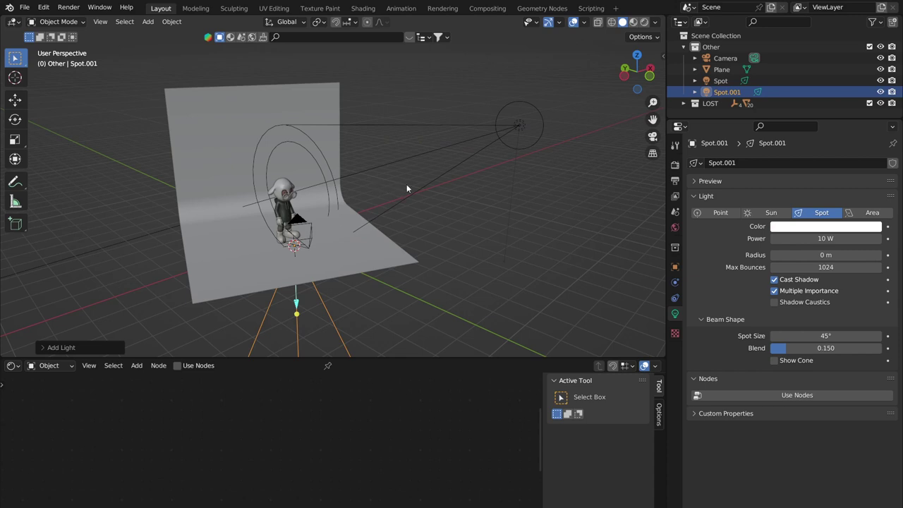
key("g")
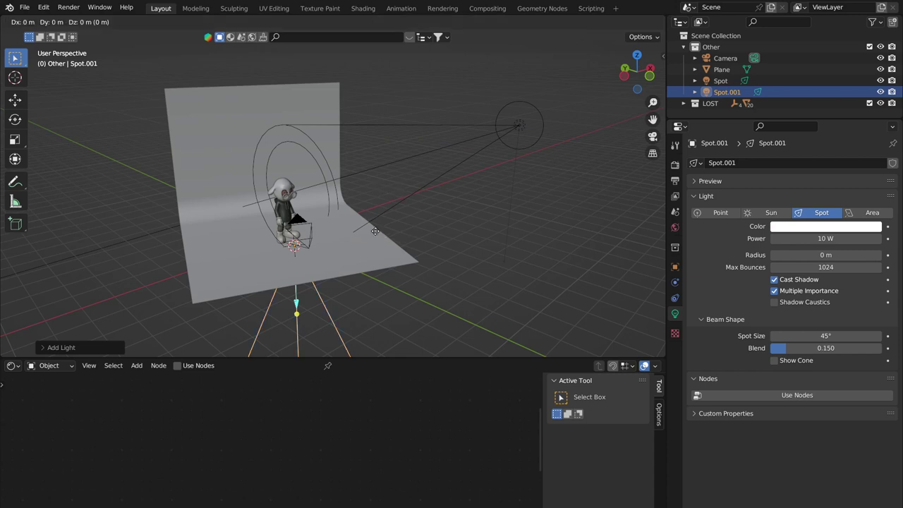
key("z")
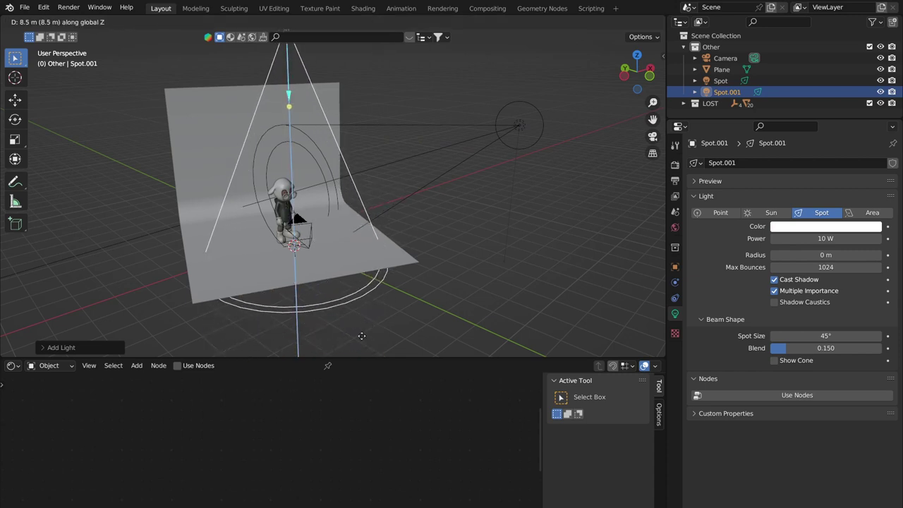
left_click(366, 41)
middle_click_drag(366, 41, 345, 189)
scroll(343, 184, "up", 5)
middle_click_drag(415, 82, 379, 137)
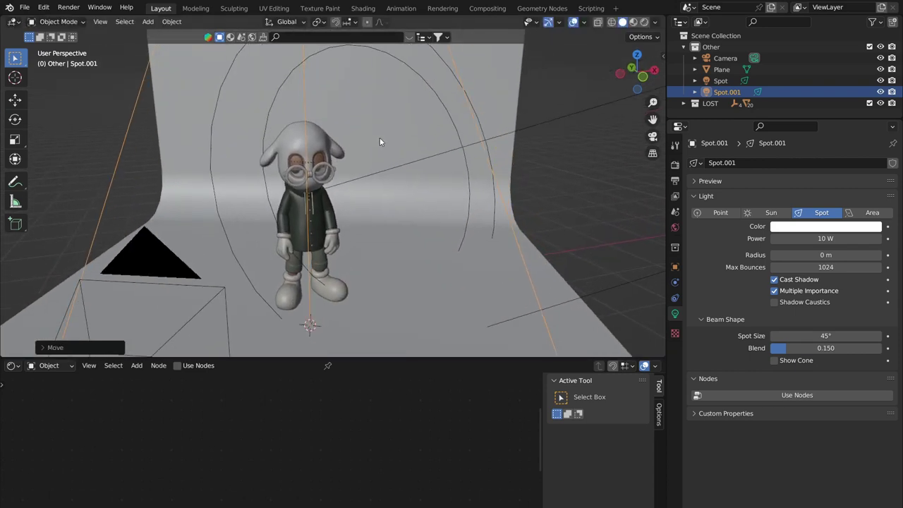
scroll(414, 125, "up", 3)
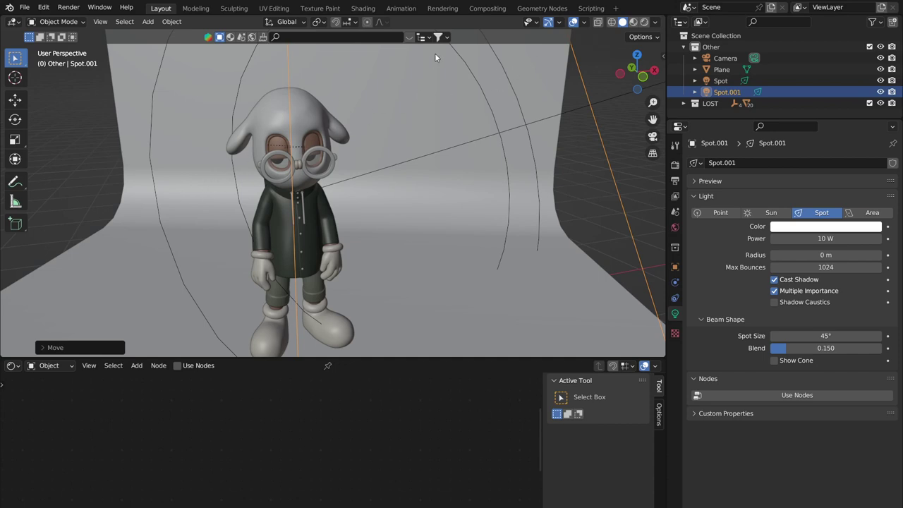
Narrow Spot.001's spot size down to 12.8°
scroll(330, 140, "down", 10)
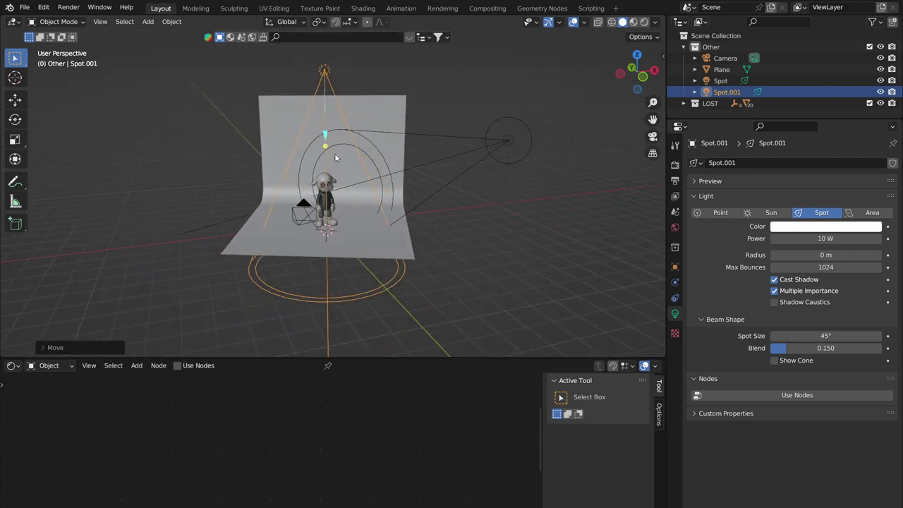
middle_click_drag(348, 154, 371, 157)
scroll(371, 156, "up", 6)
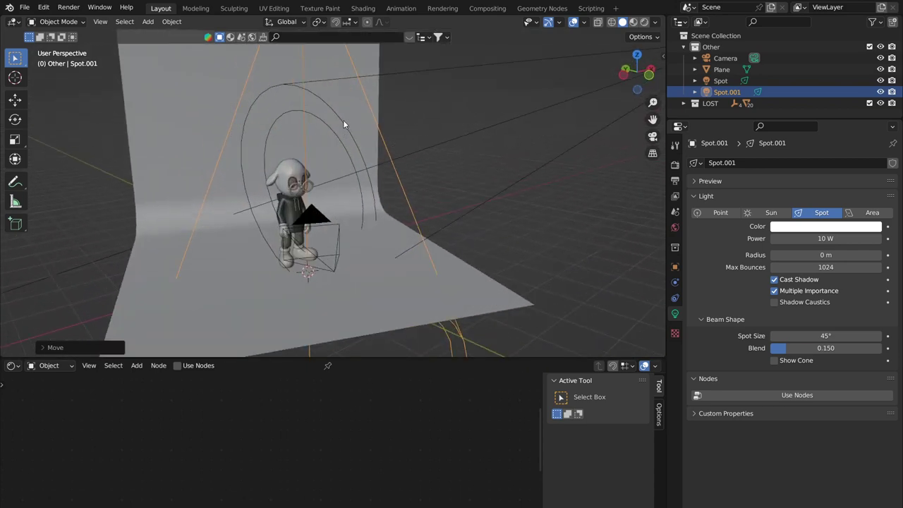
scroll(359, 175, "down", 3)
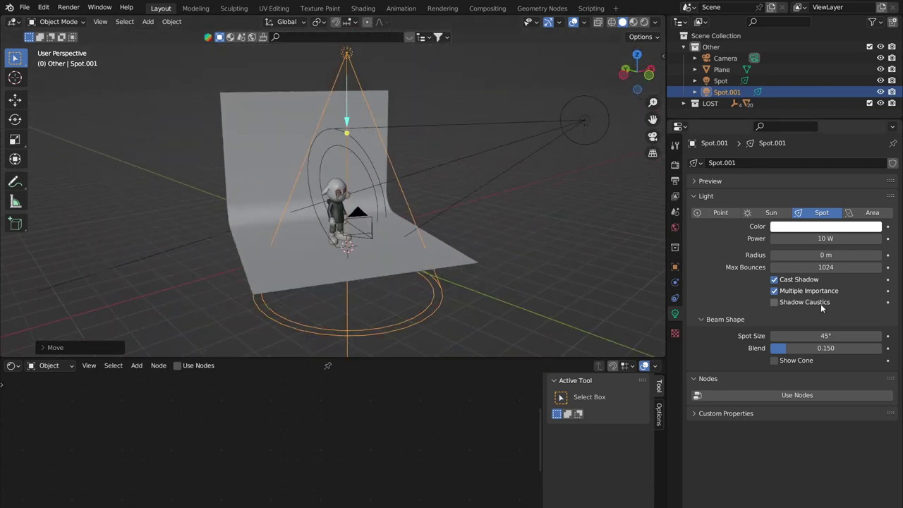
left_click_drag(825, 335, 769, 336)
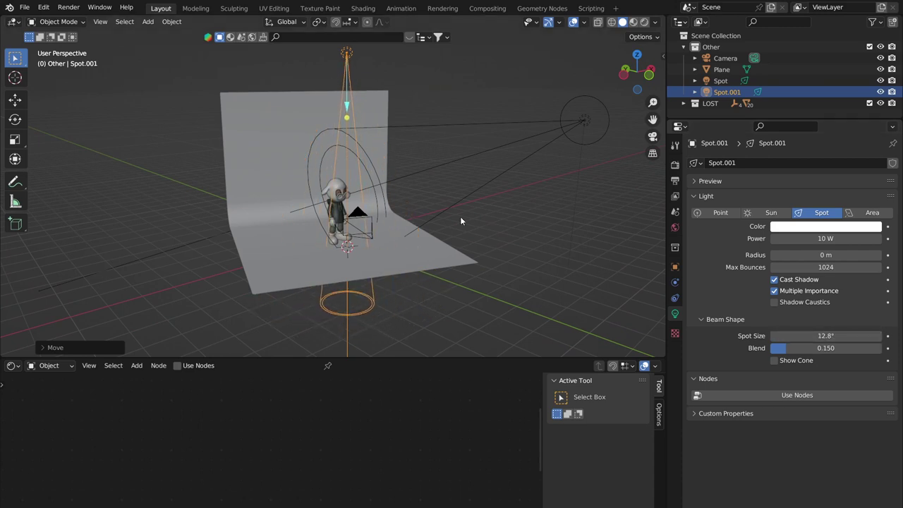
middle_click_drag(461, 221, 430, 215)
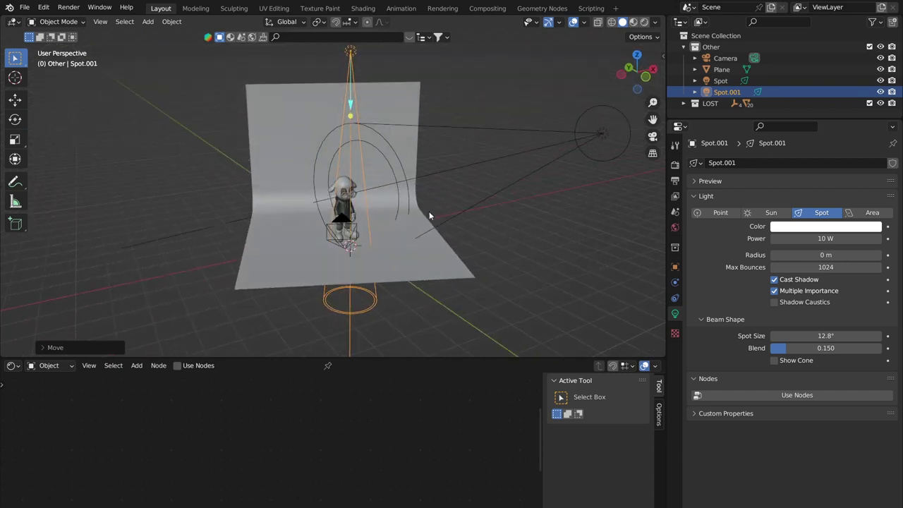
scroll(421, 178, "down", 3)
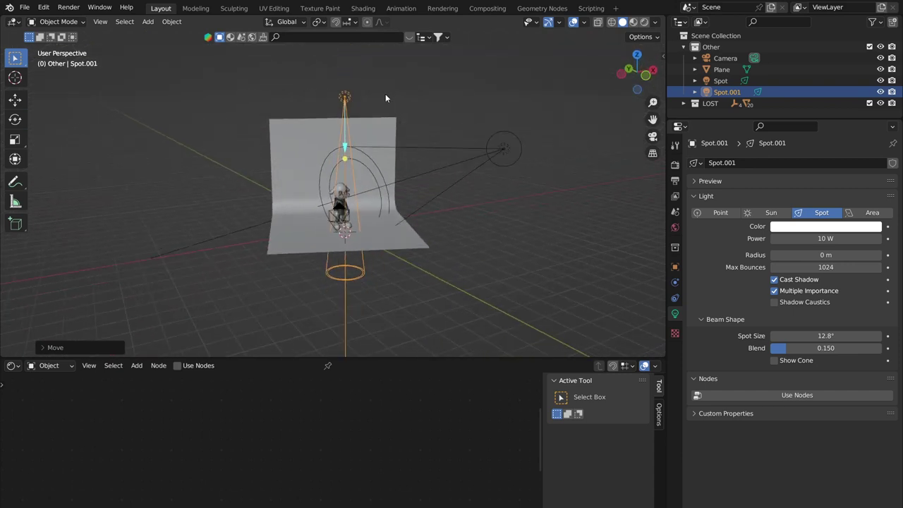
Move Spot.001 to the side and rotate it until its beam angles across at the character
key("g")
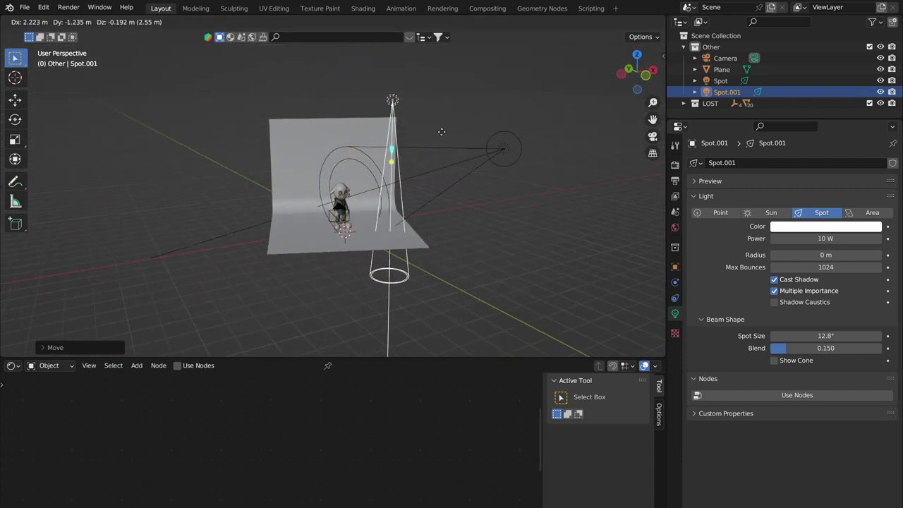
left_click(483, 145)
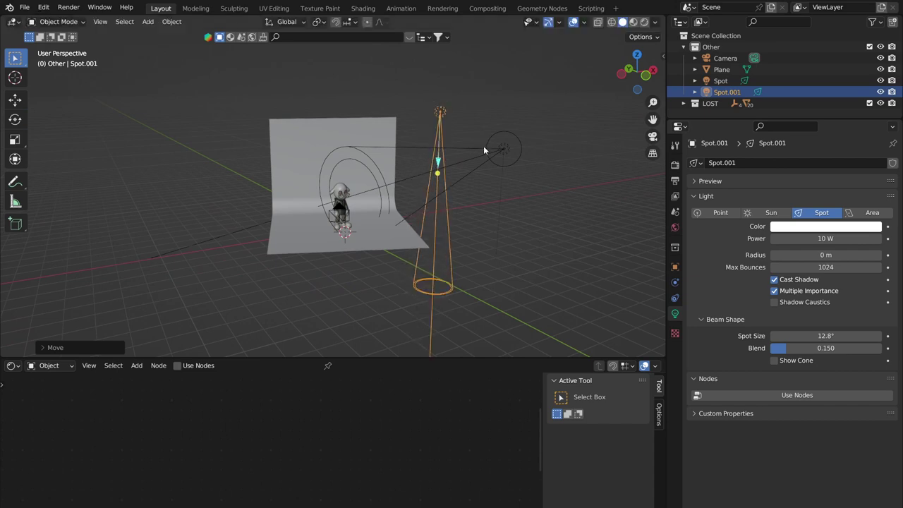
middle_click_drag(483, 145, 501, 182)
key("r")
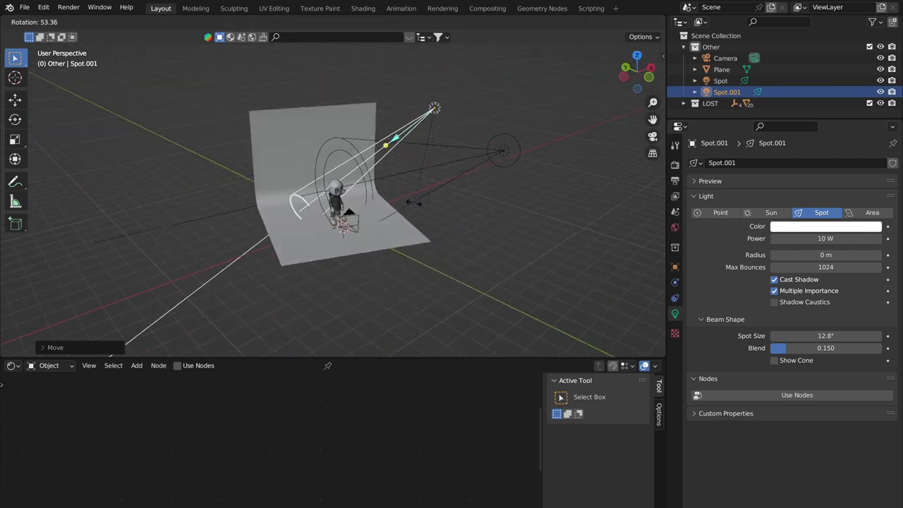
left_click(403, 204)
middle_click_drag(401, 205, 384, 221)
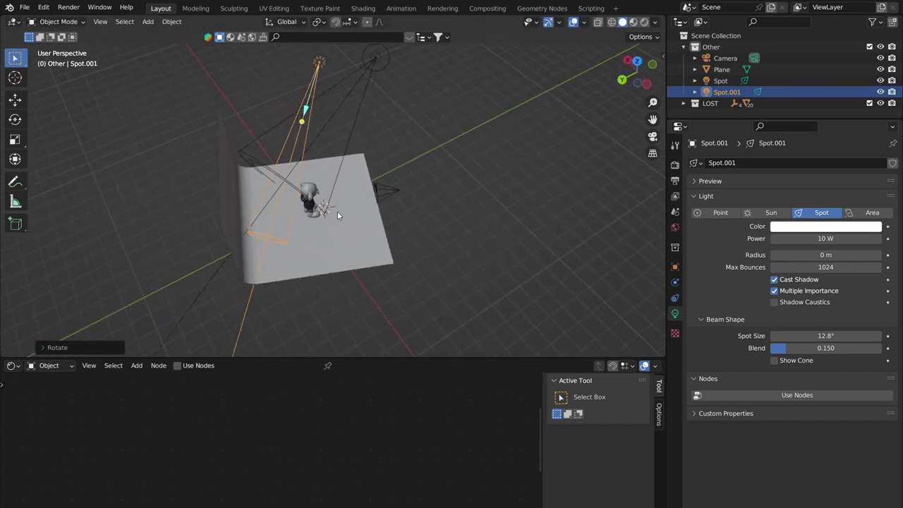
key("r")
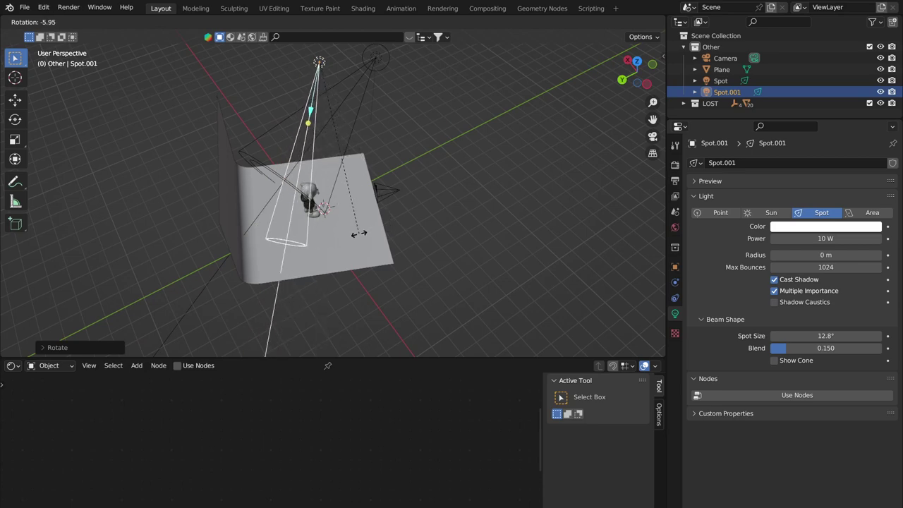
left_click(367, 232)
middle_click_drag(367, 232, 310, 237)
key("r")
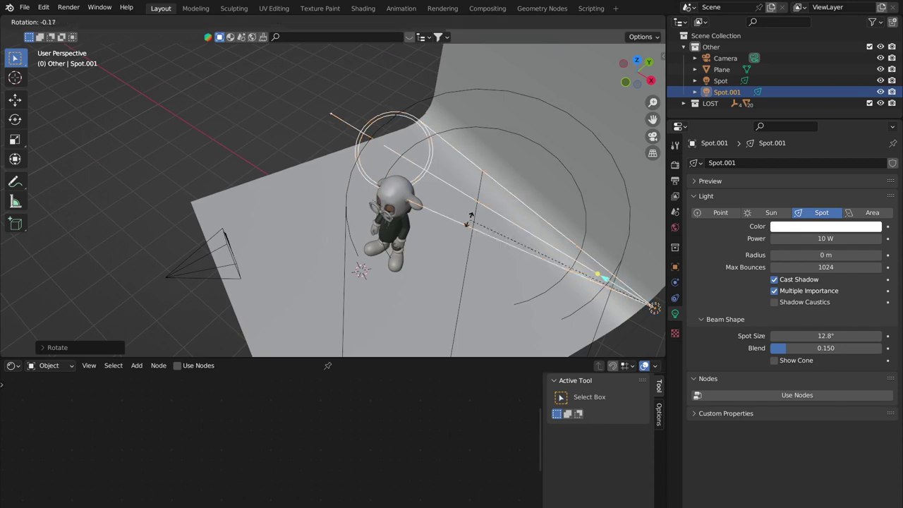
left_click(430, 231)
middle_click_drag(424, 233, 592, 219)
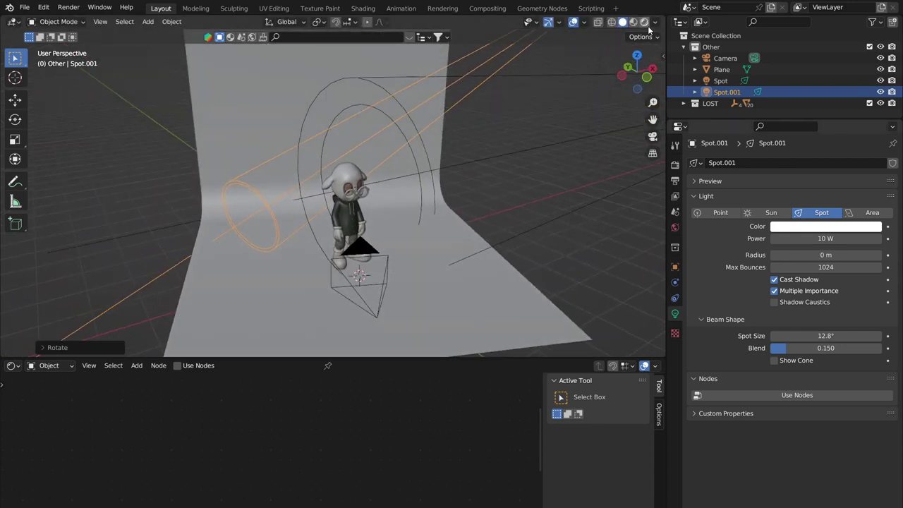
Switch to rendered preview and set Spot.001's power to 1000 W
middle_click_drag(570, 48, 615, 48)
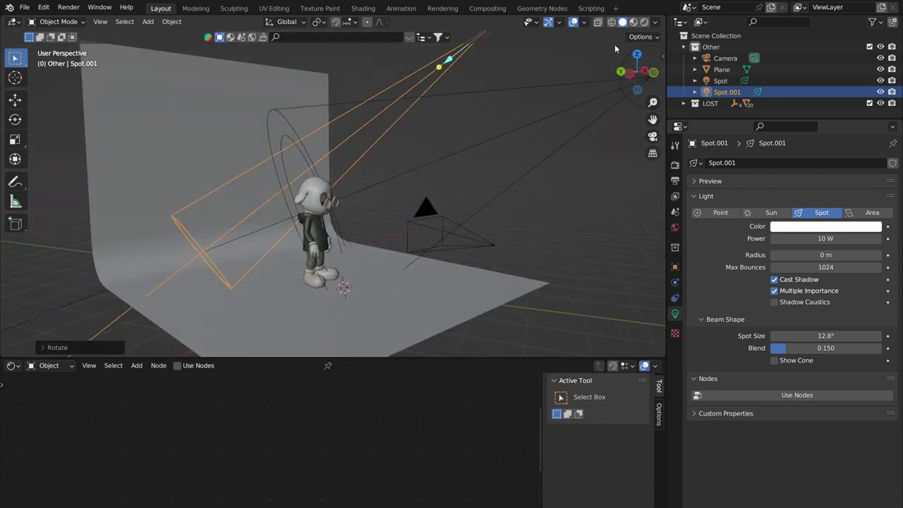
left_click(643, 22)
mouse_move(476, 74)
middle_mouse_down()
mouse_move(418, 176)
mouse_move(395, 183)
middle_mouse_up()
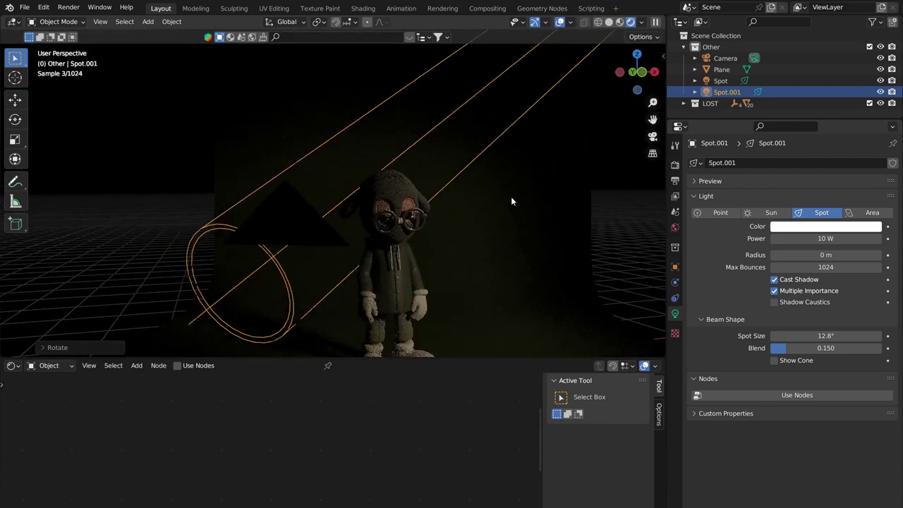
middle_click_drag(512, 202, 466, 205)
left_click(807, 238)
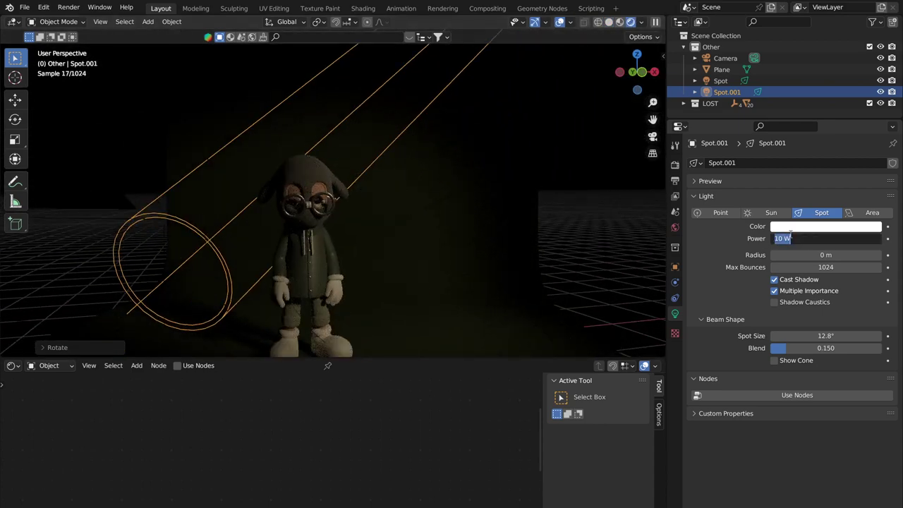
type("1000")
key("Return")
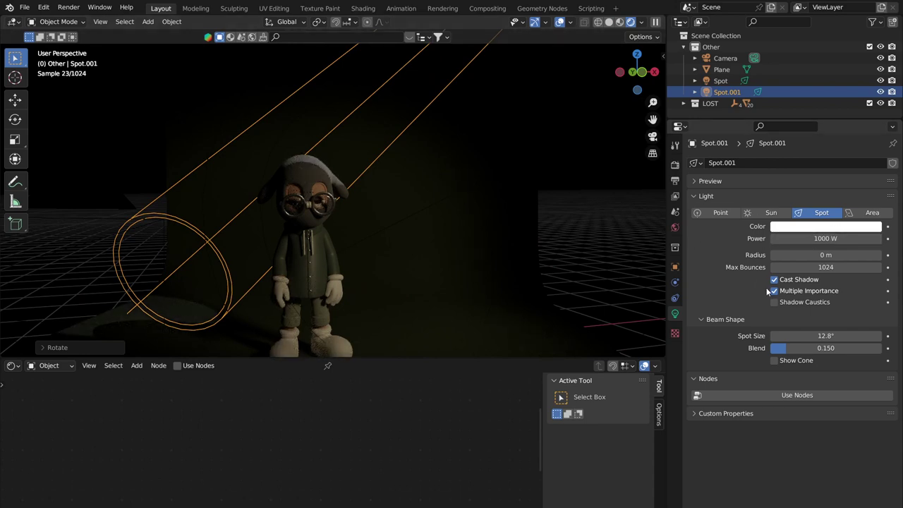
Adjust the beam blend, enlarge the radius to 0.55 m, tighten the cone to 5.4°, power 2000 W
mouse_move(789, 346)
left_mouse_down()
mouse_move(820, 346)
mouse_move(802, 348)
left_mouse_up()
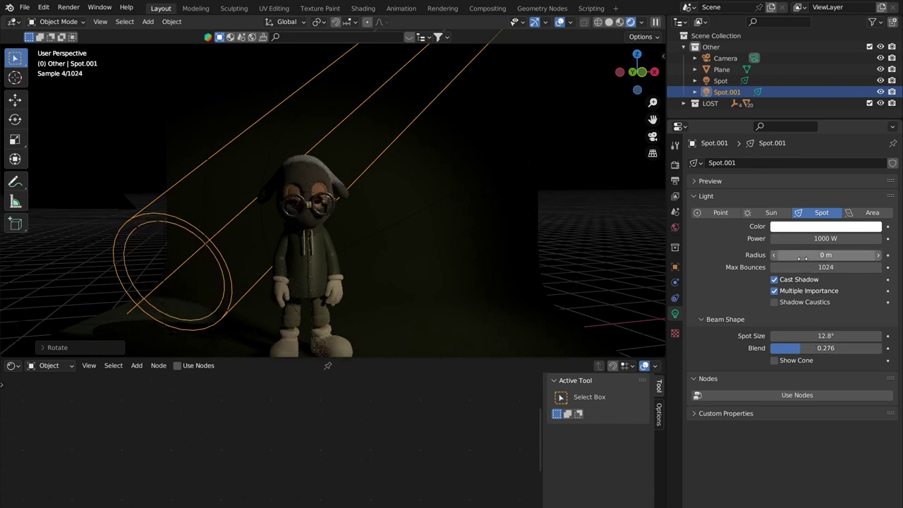
left_click_drag(825, 255, 839, 254)
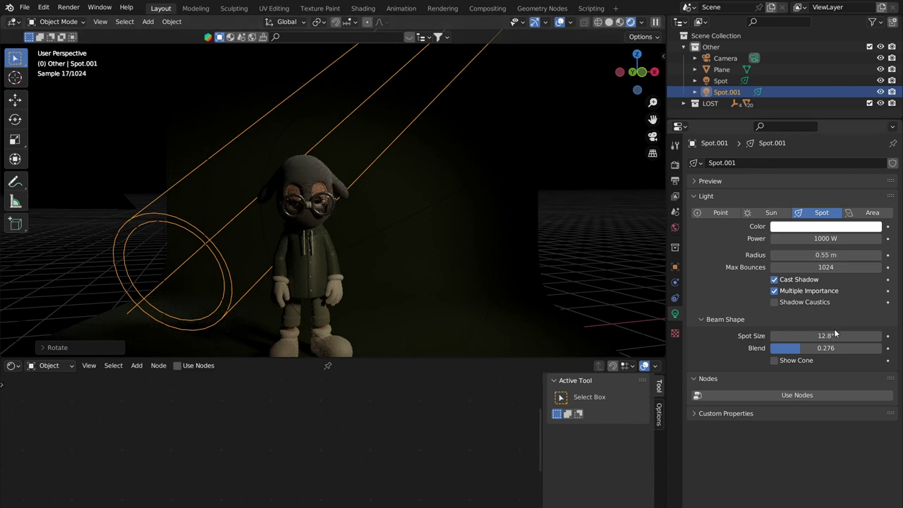
left_click_drag(834, 336, 804, 336)
left_click(827, 239)
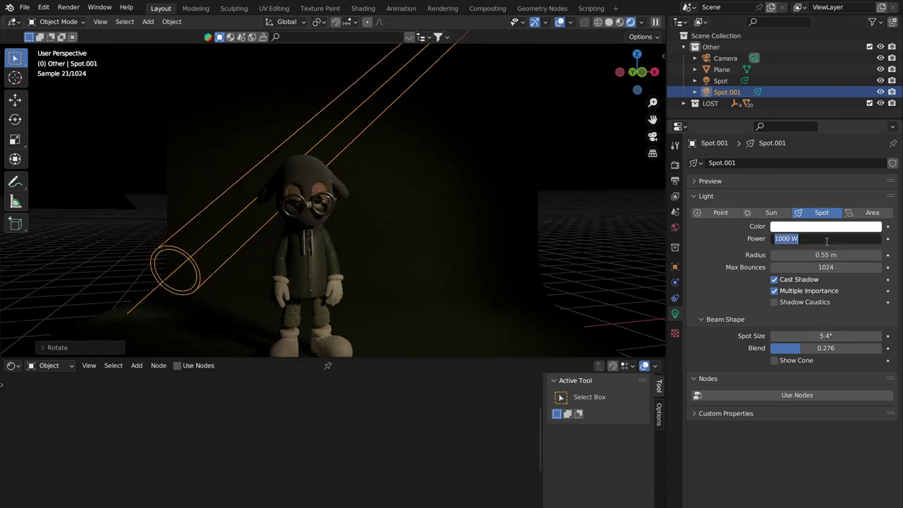
key("Return")
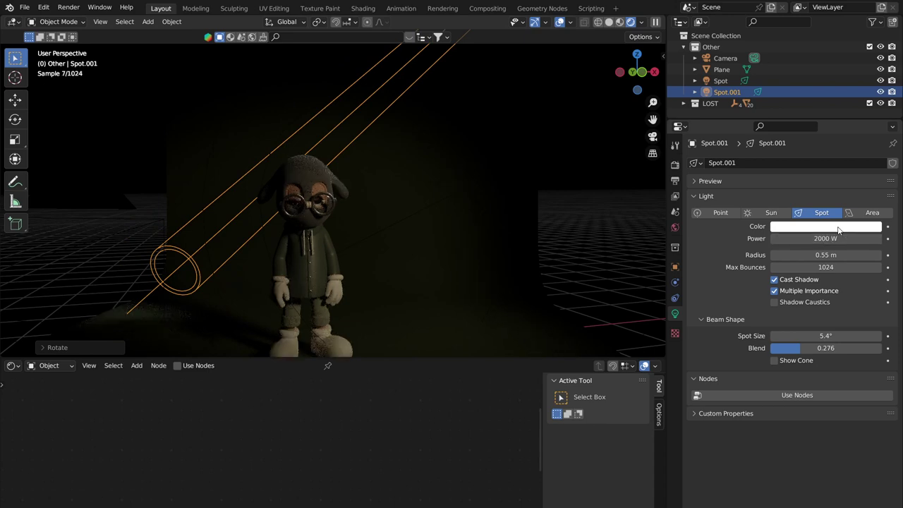
Set Spot.001's light colour to a warm peach tint
left_click(805, 227)
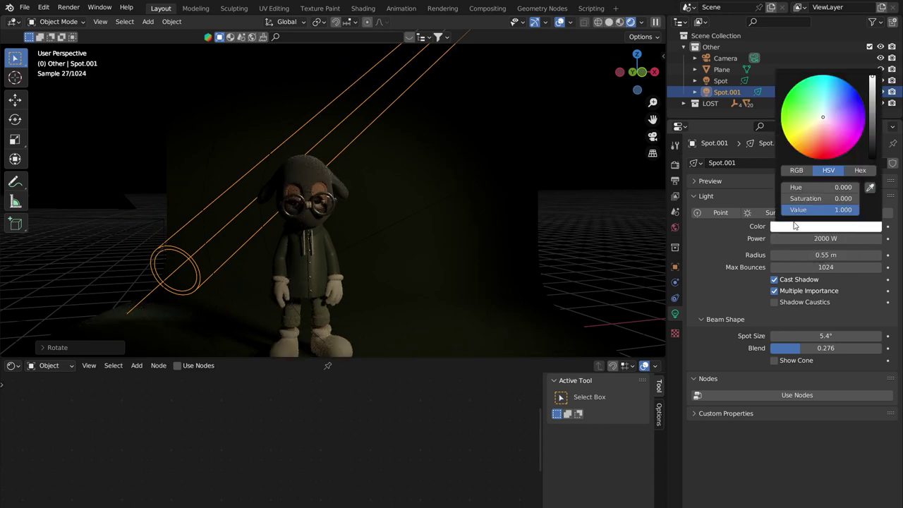
left_click(799, 230)
left_click(816, 131)
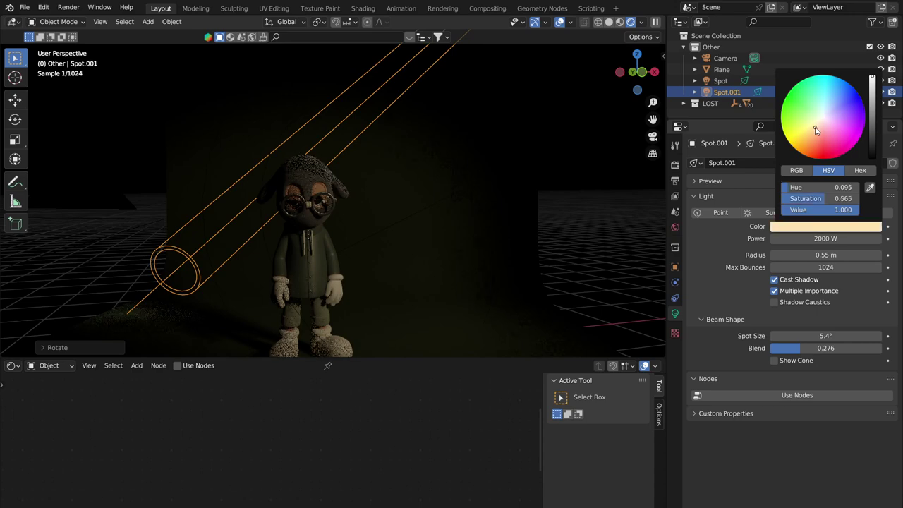
middle_click_drag(537, 192, 454, 171)
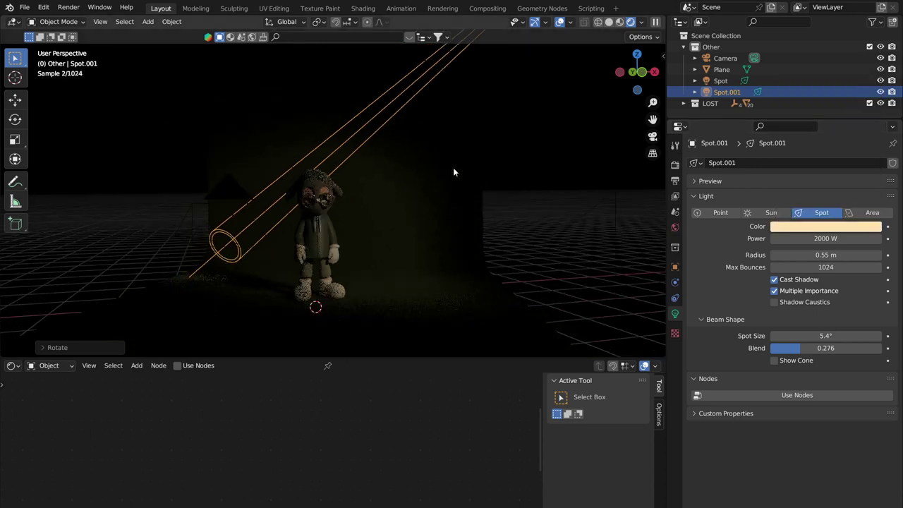
Rotate Spot.001 around the global Z axis and move it to re-aim at the character
middle_click_drag(363, 181, 282, 233)
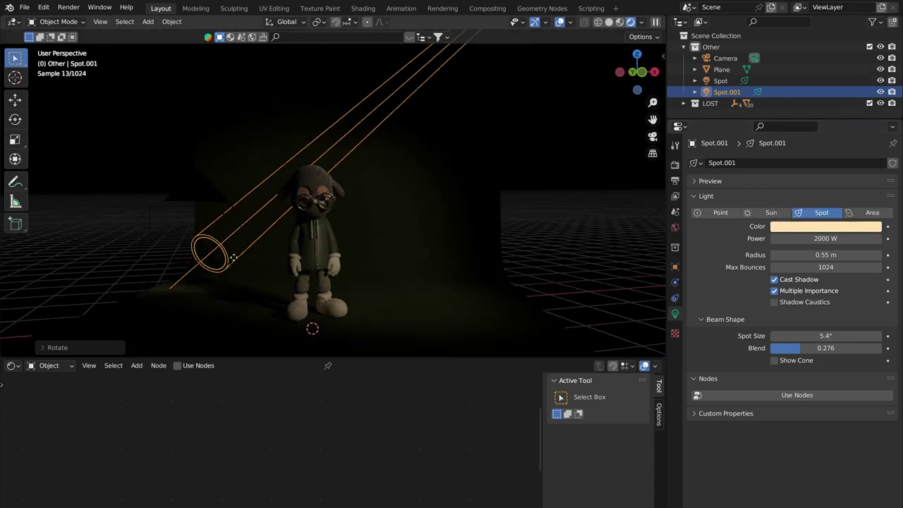
middle_click_drag(234, 257, 366, 150)
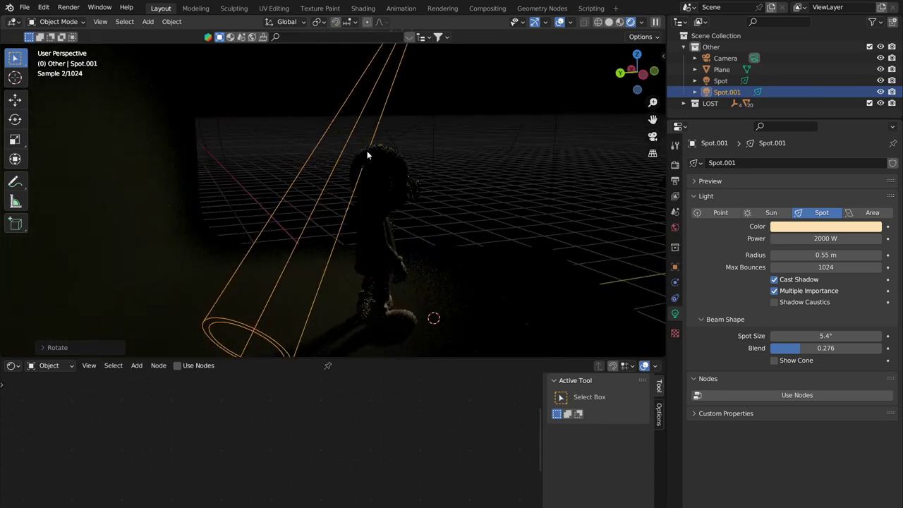
middle_click_drag(392, 185, 252, 191)
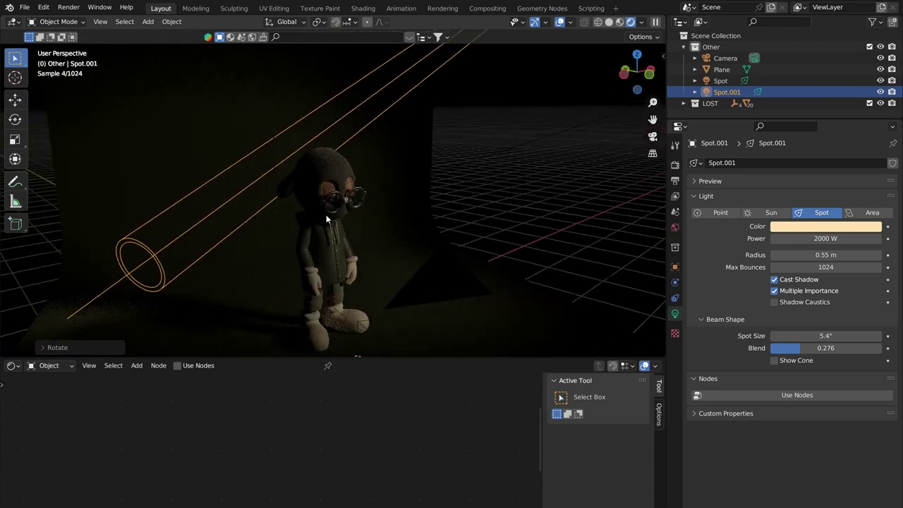
middle_click_drag(326, 214, 404, 183)
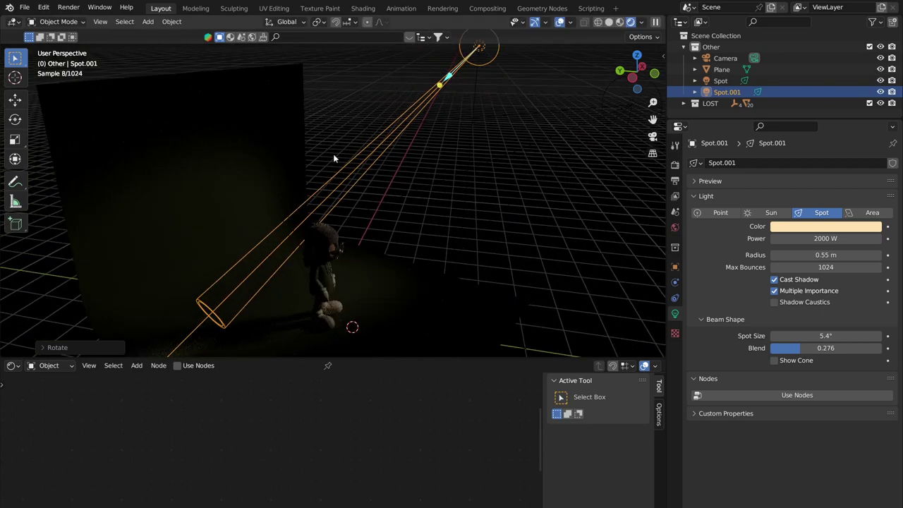
middle_click_drag(437, 111, 475, 152)
key("r")
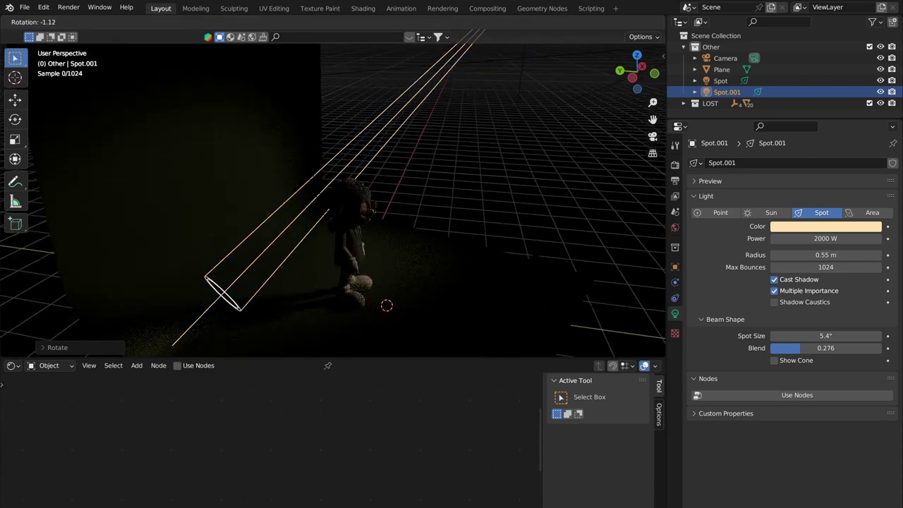
key("z")
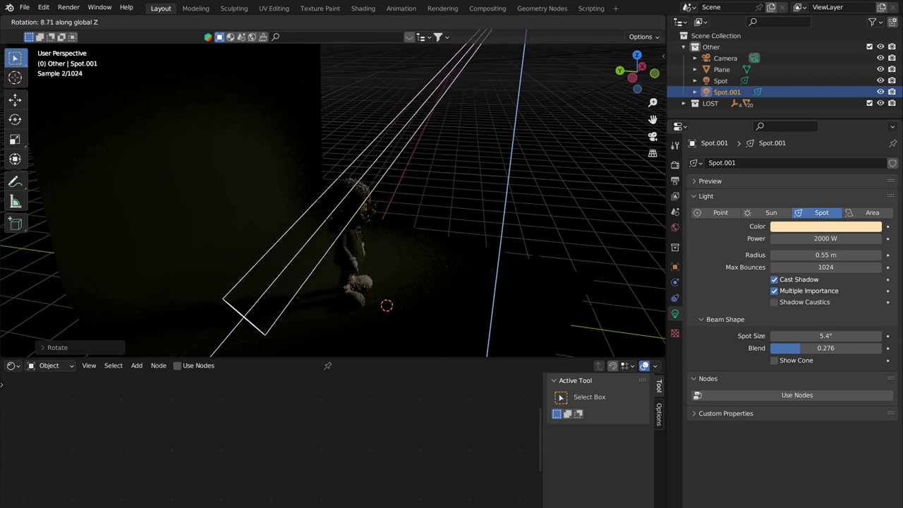
left_click(460, 232)
middle_click_drag(460, 232, 366, 211)
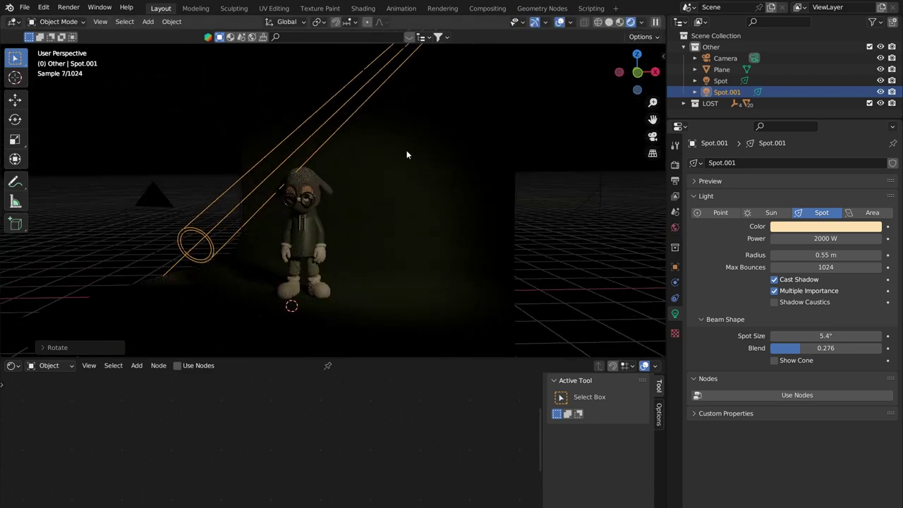
key("g")
left_click(385, 195)
scroll(329, 183, "up", 3)
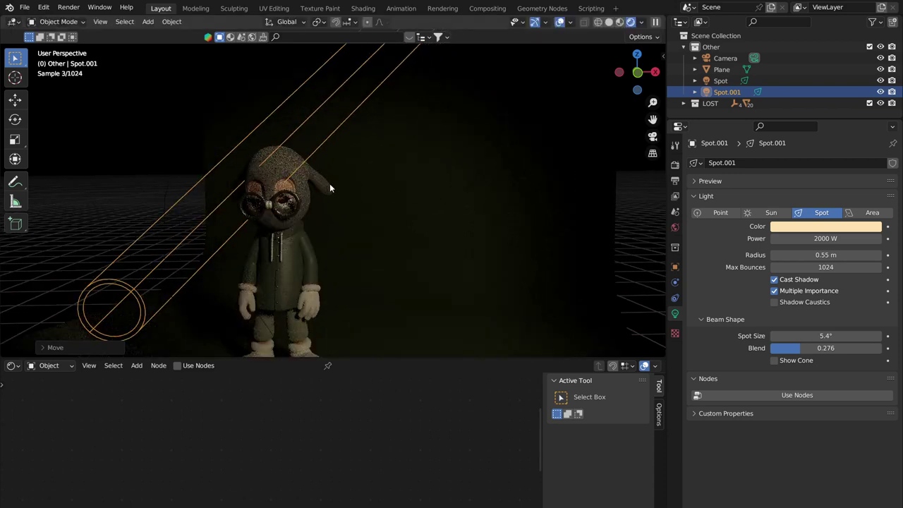
Reposition Spot.001, set its power to 3000 W and its cone to 2.7°
left_click_drag(825, 336, 790, 336)
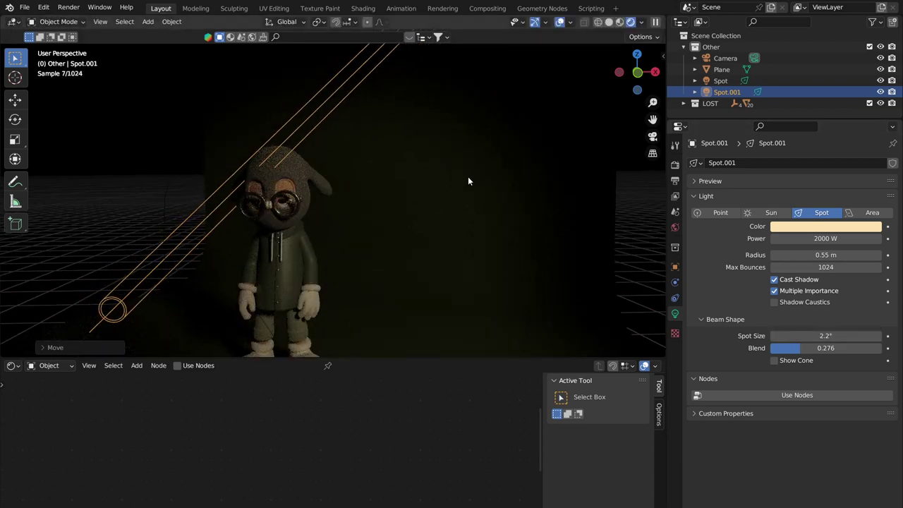
middle_click_drag(468, 177, 435, 189)
key("g")
left_click(468, 197)
left_click_drag(819, 335, 856, 336)
left_click(820, 237)
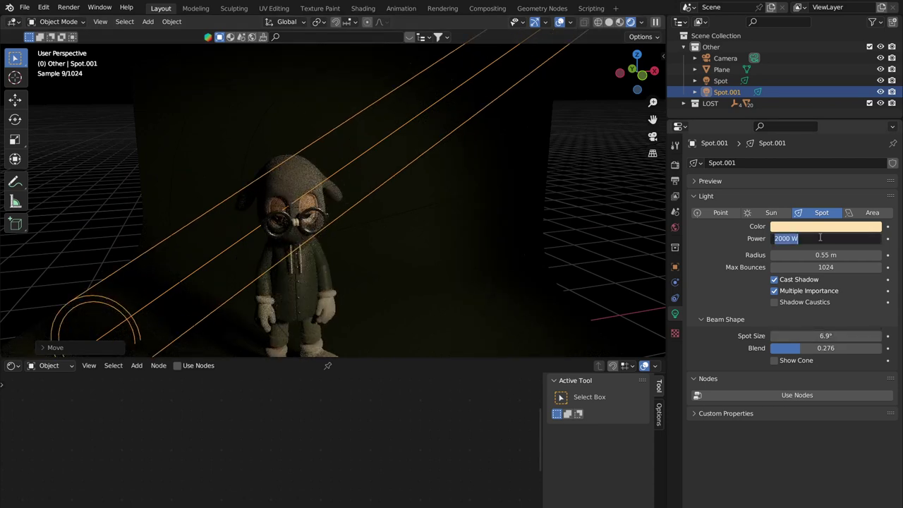
type("3")
key("Return")
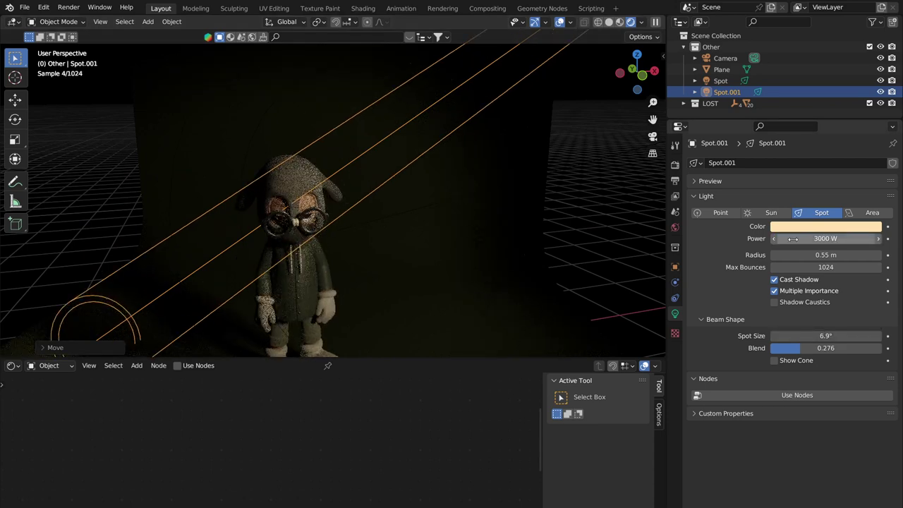
left_click_drag(826, 336, 793, 336)
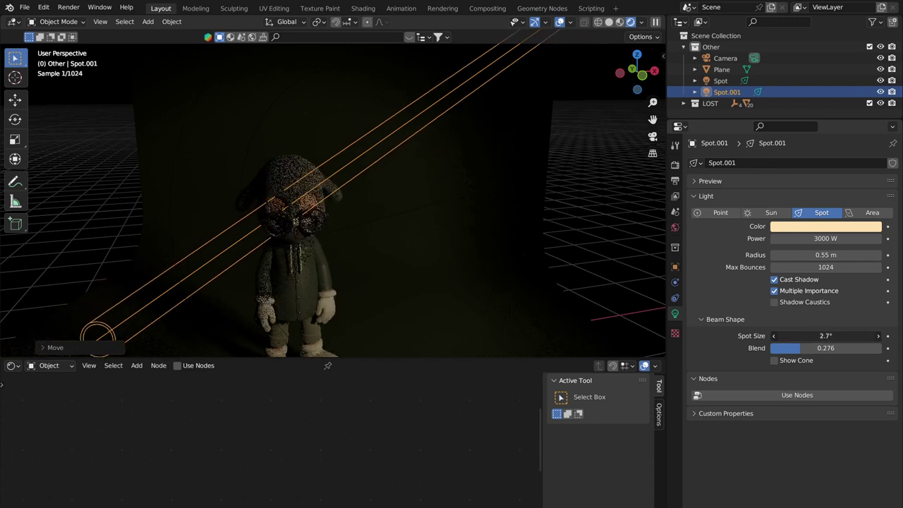
Look through the scene camera and hide the original Spot light
key("KP_0")
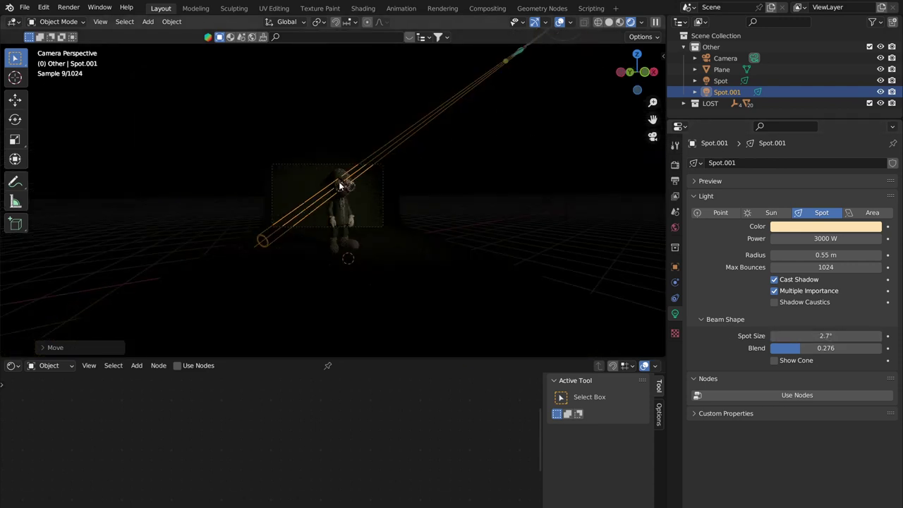
scroll(310, 191, "up", 3)
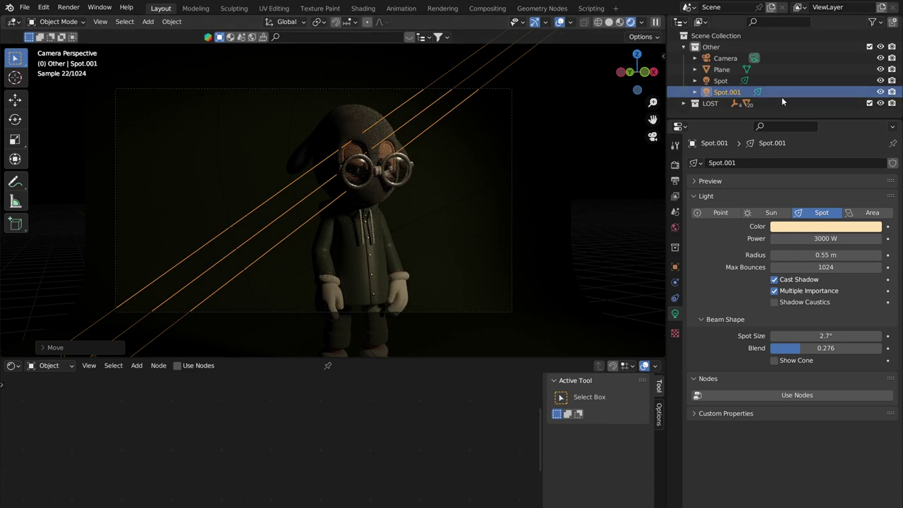
left_click(881, 81)
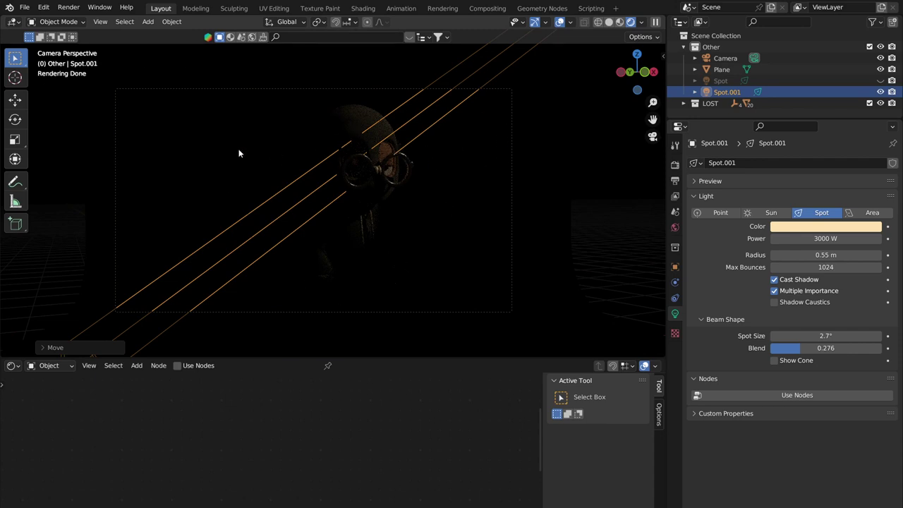
scroll(378, 157, "up", 2)
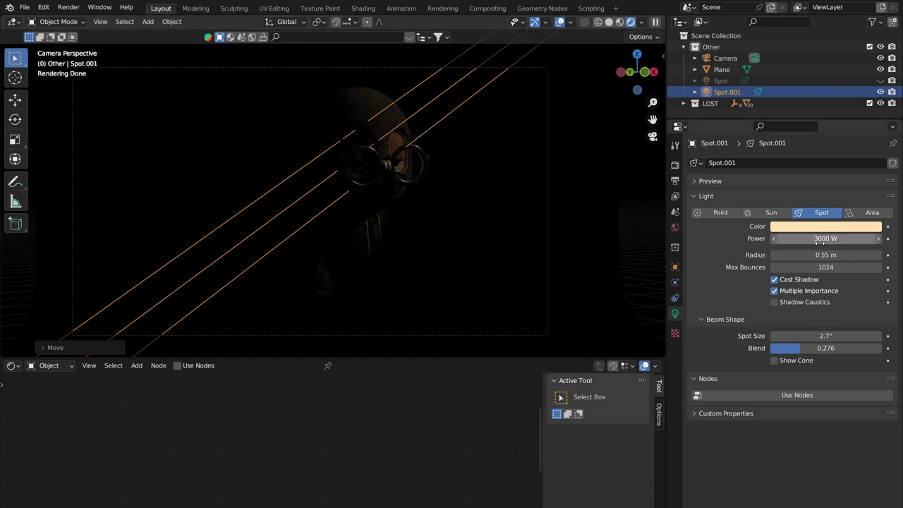
scroll(470, 198, "up", 1)
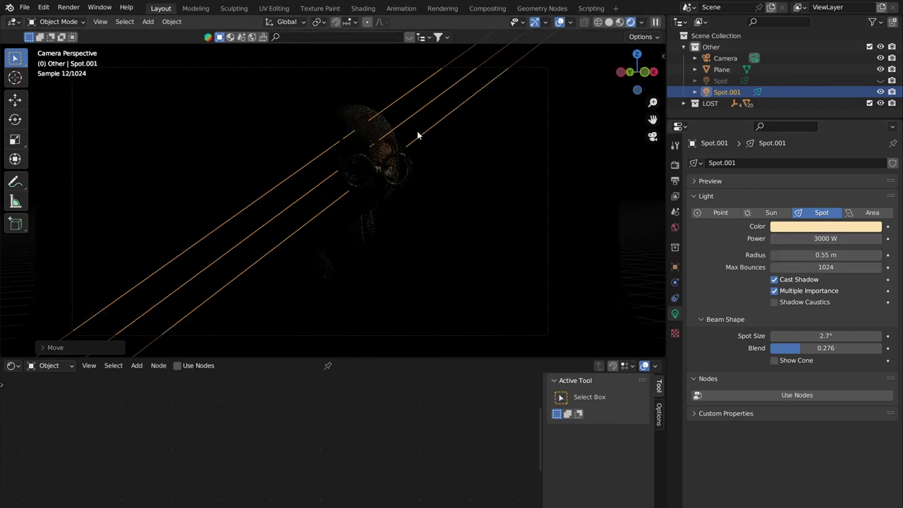
scroll(347, 157, "up", 1)
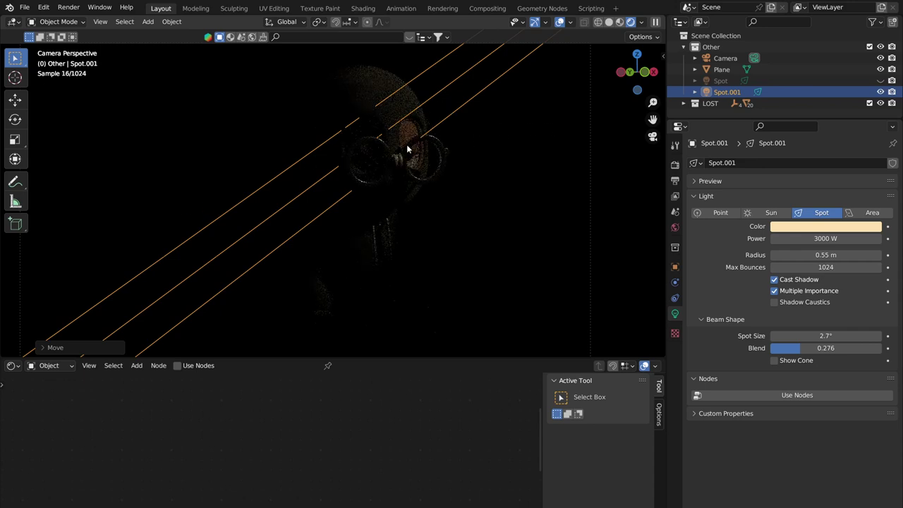
Raise Spot.001's power to 5000 W and fine-tune its rotation onto the goggles
left_click(805, 237)
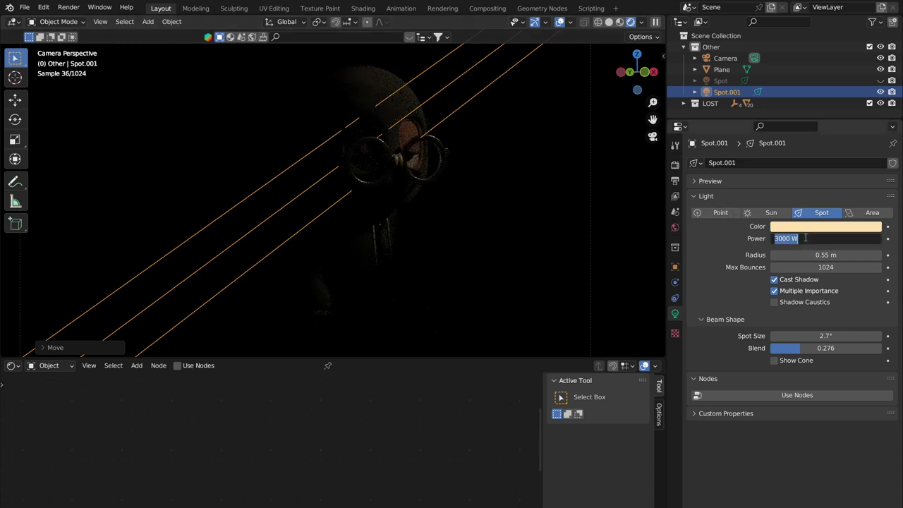
key("BackSpace")
key("BackSpace")
key("BackSpace")
key("BackSpace")
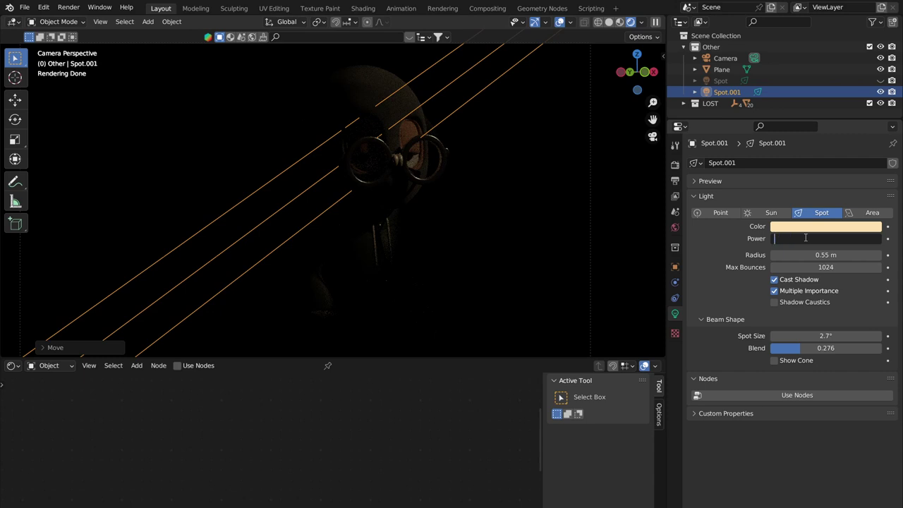
type("5000")
key("Return")
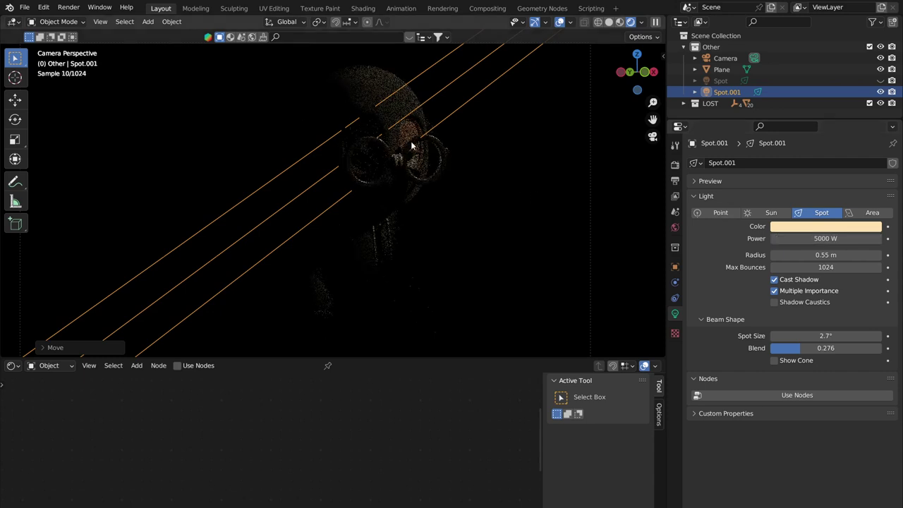
scroll(436, 149, "down", 3)
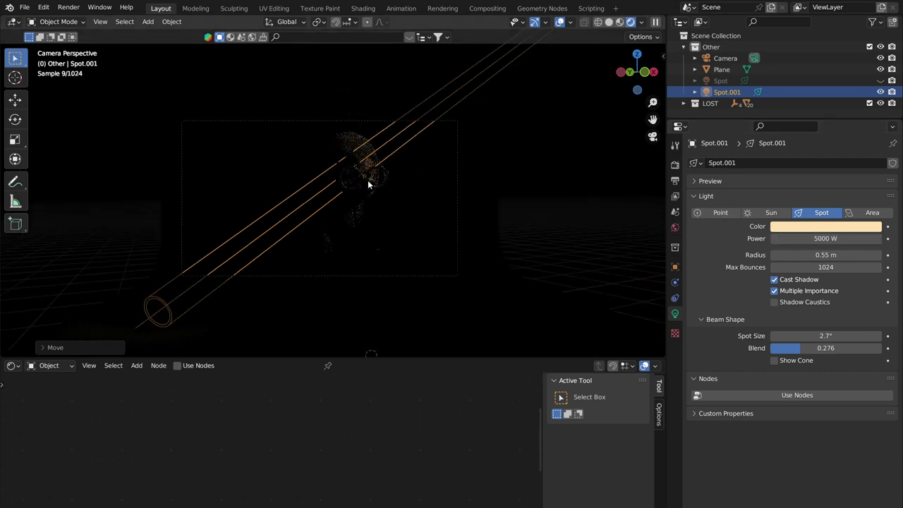
middle_click_drag(322, 225, 374, 231)
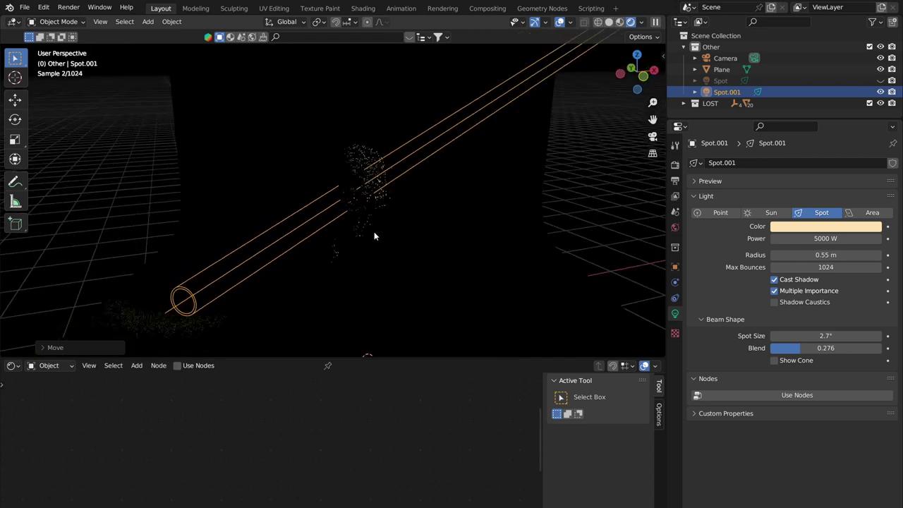
key("r")
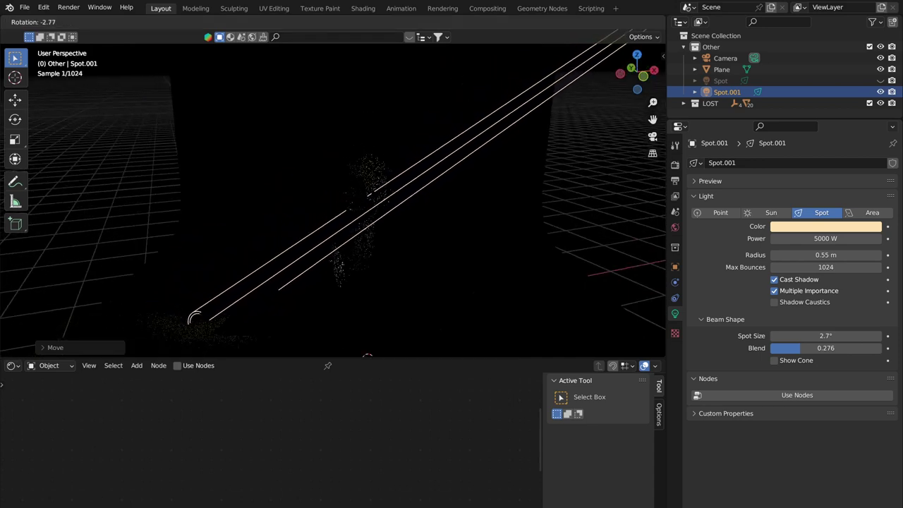
left_click(363, 232)
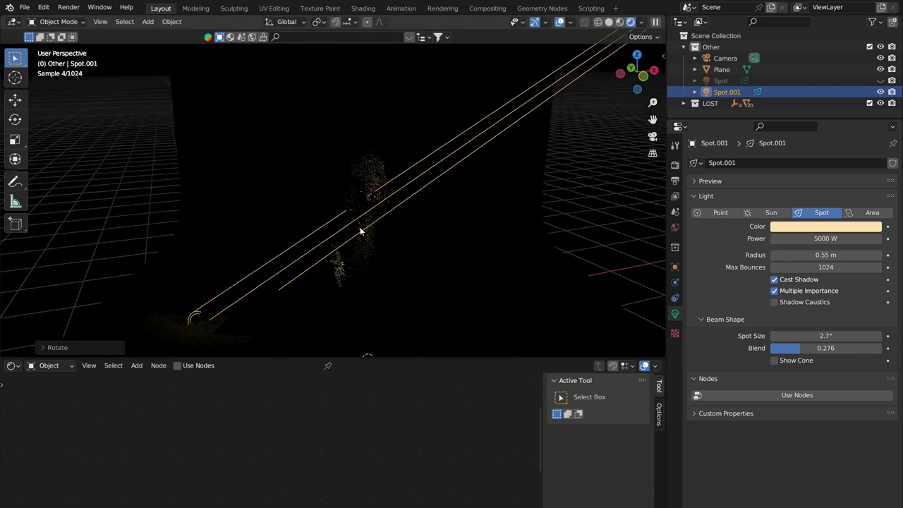
left_click(654, 138)
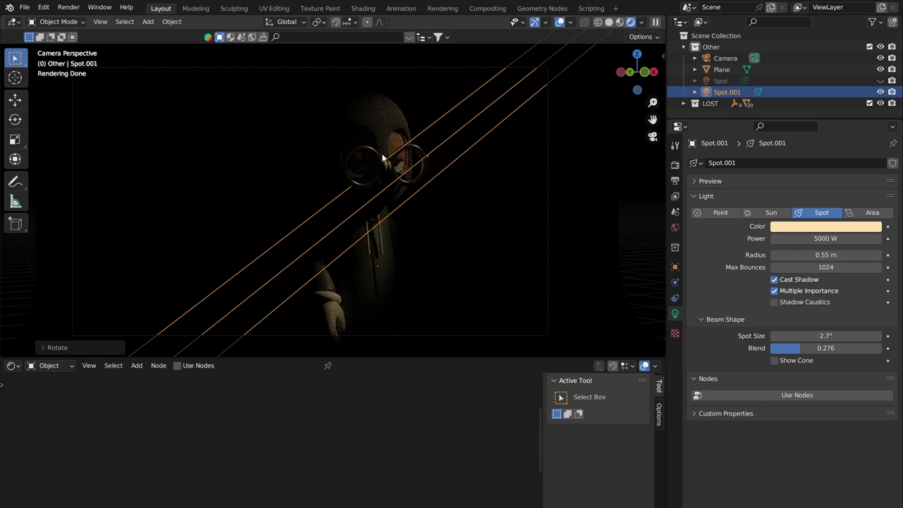
Hide Spot.001 and show the original Spot light again to compare the lighting
left_click(726, 91)
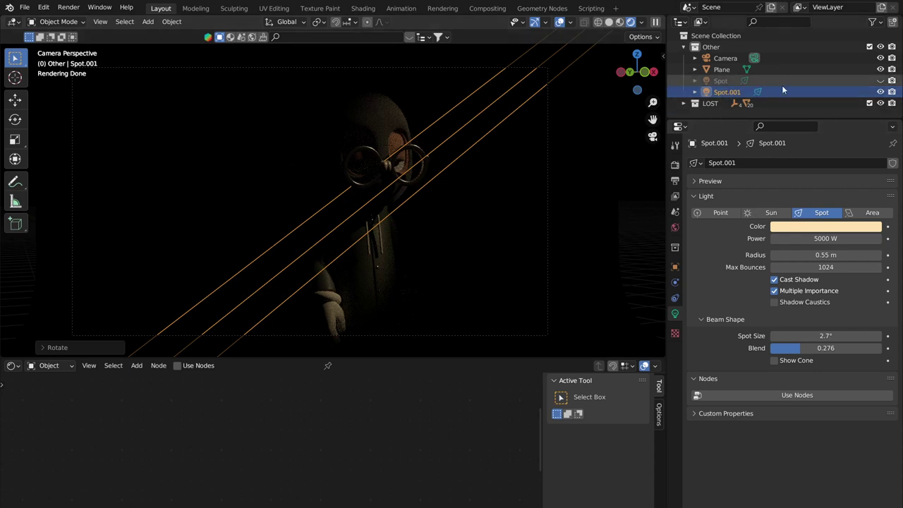
left_click(881, 92)
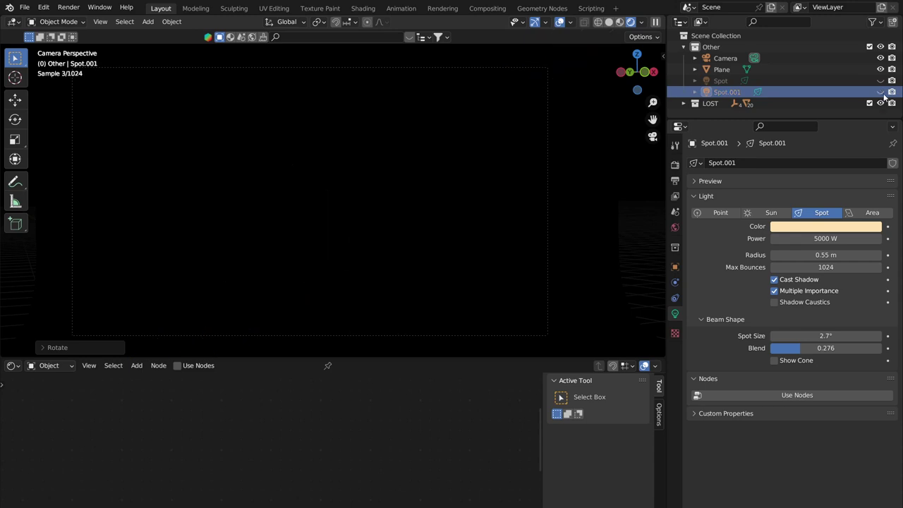
left_click(881, 80)
left_click(881, 80)
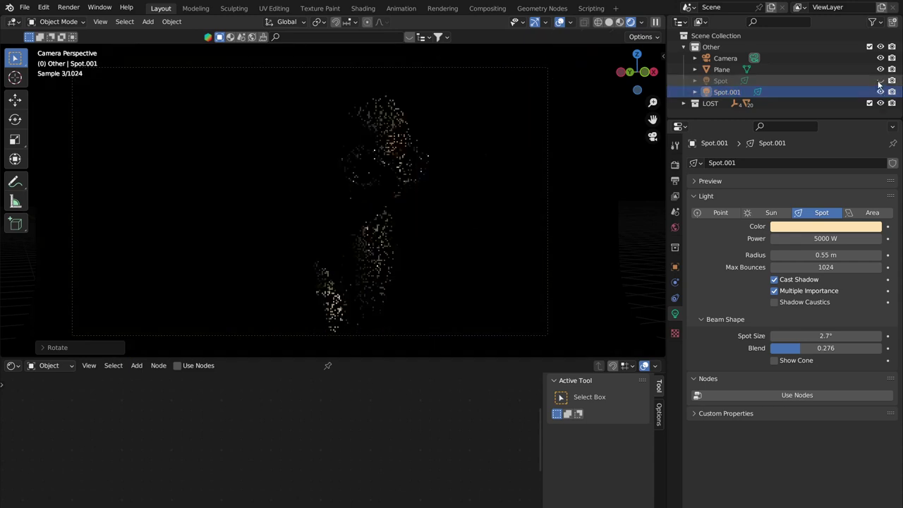
left_click(880, 80)
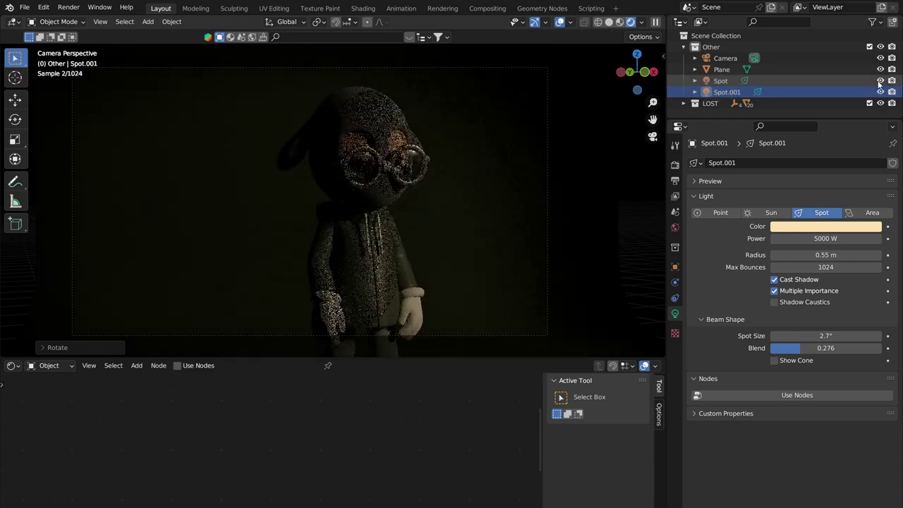
Set the original Spot light's power to 200 W
left_click(809, 81)
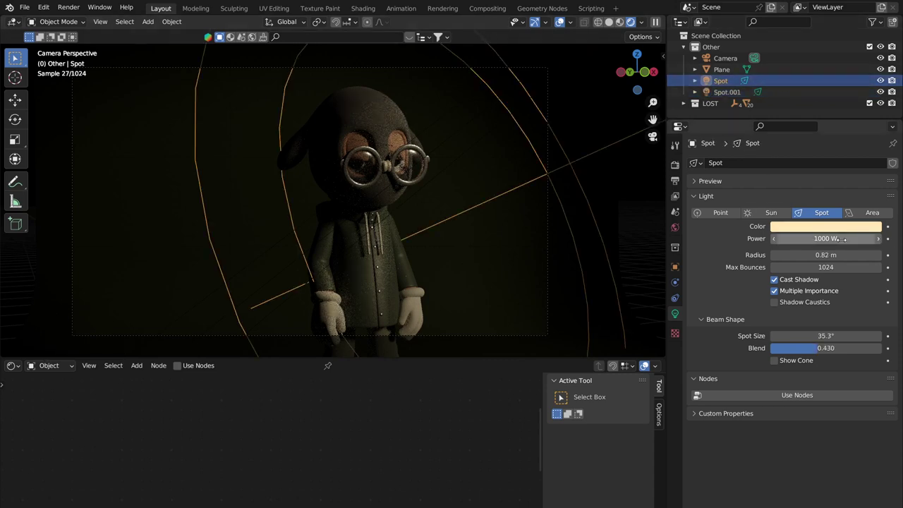
left_click(816, 240)
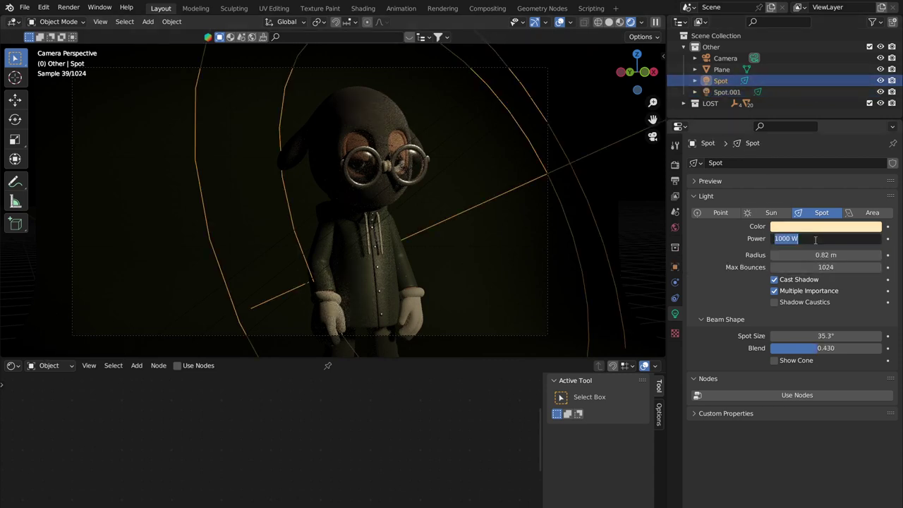
type("200")
key("Return")
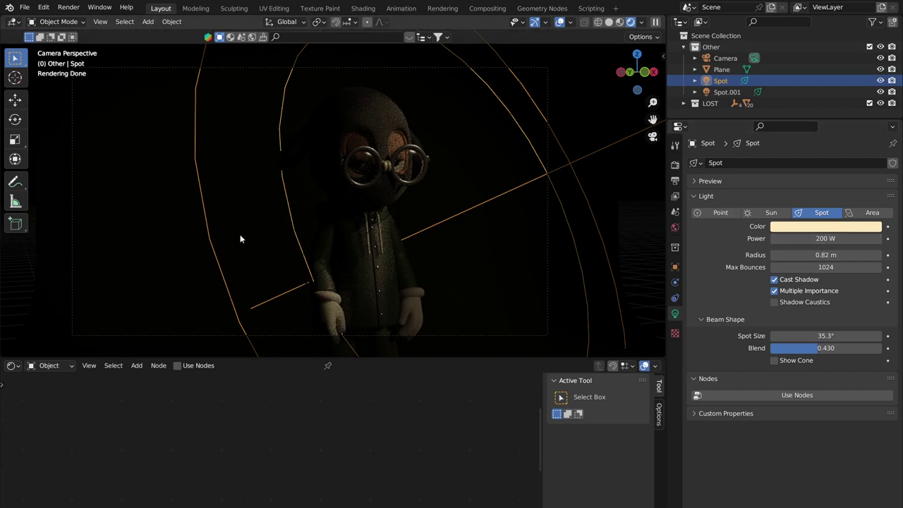
scroll(392, 171, "down", 3)
scroll(386, 171, "up", 4)
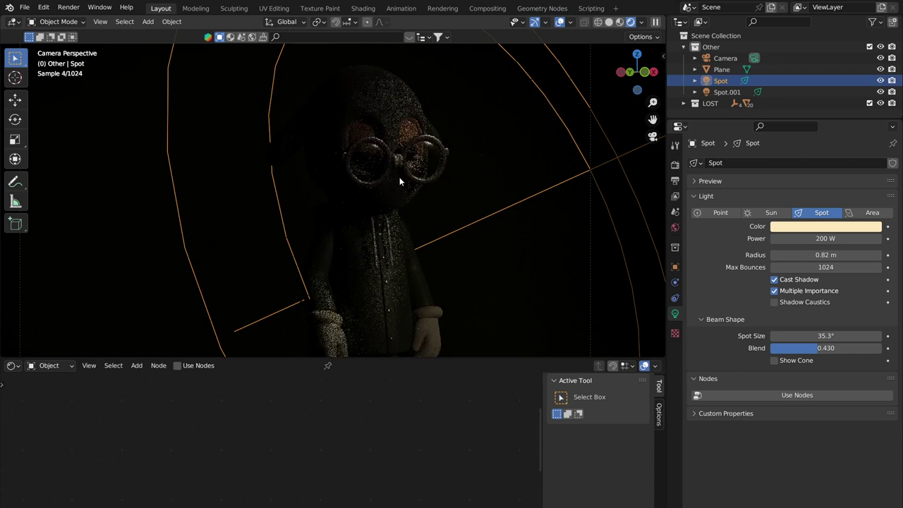
scroll(435, 176, "down", 1)
scroll(437, 177, "up", 1)
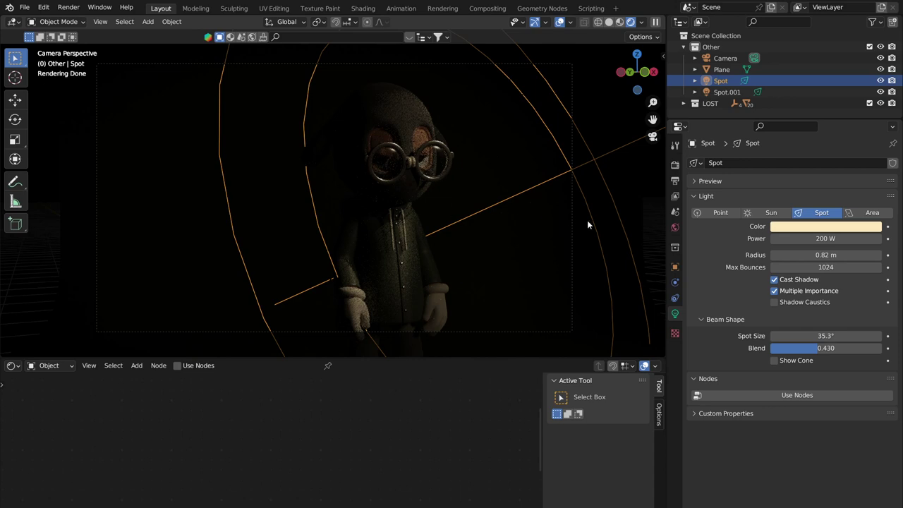
Orbit out of the camera view and select Spot.001 in the viewport to view its settings
left_click(331, 161)
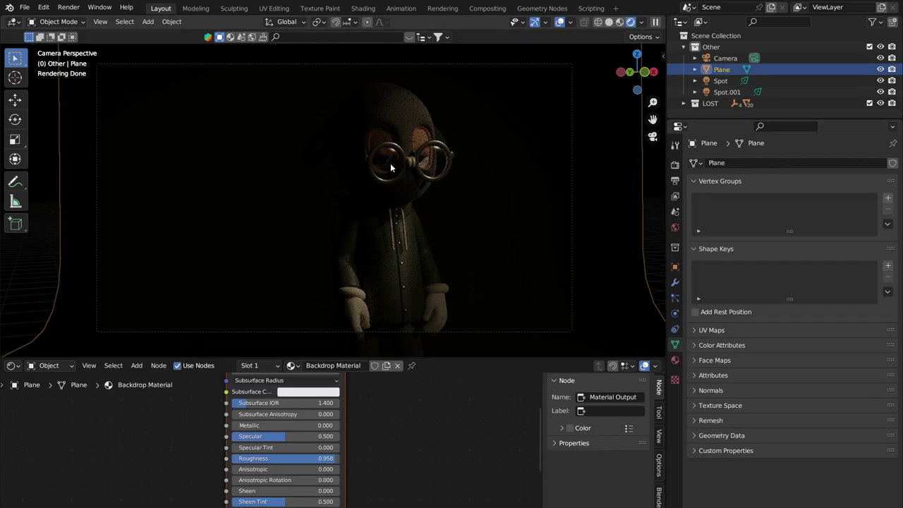
scroll(390, 167, "down", 4)
middle_click_drag(407, 173, 448, 173)
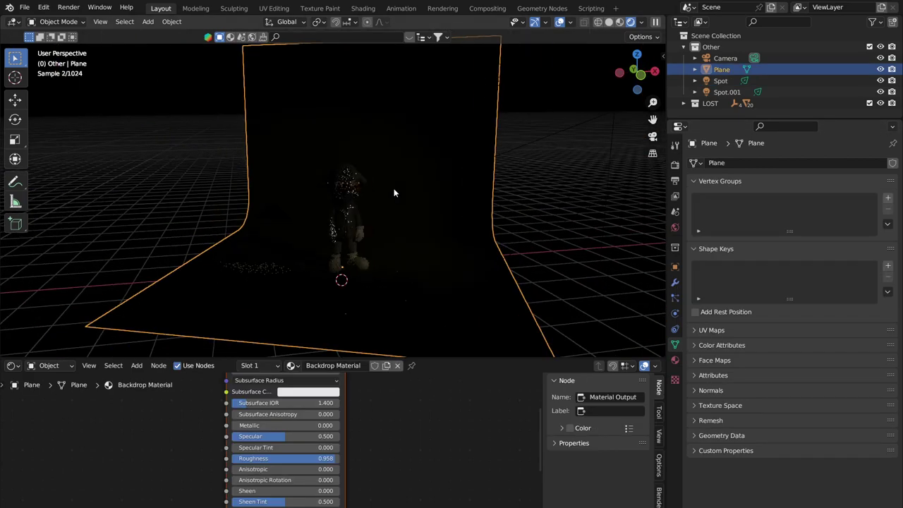
scroll(423, 191, "up", 3)
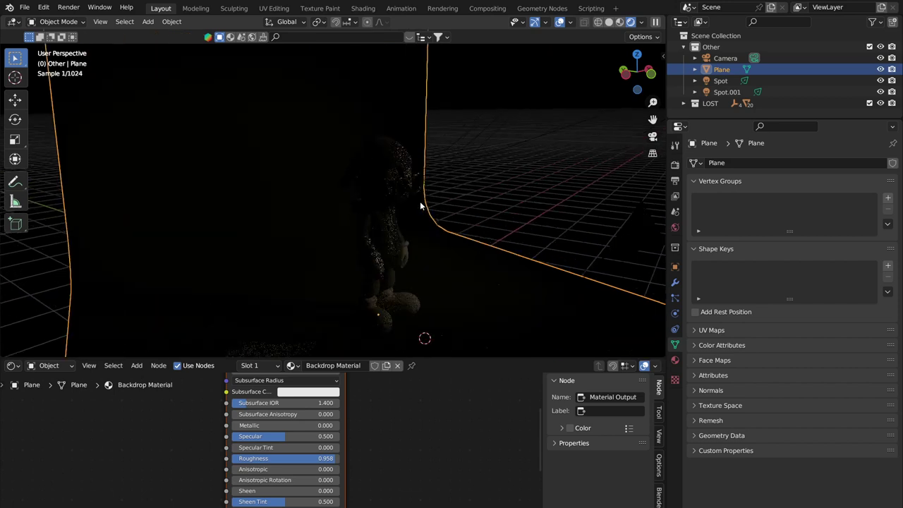
left_click(441, 181)
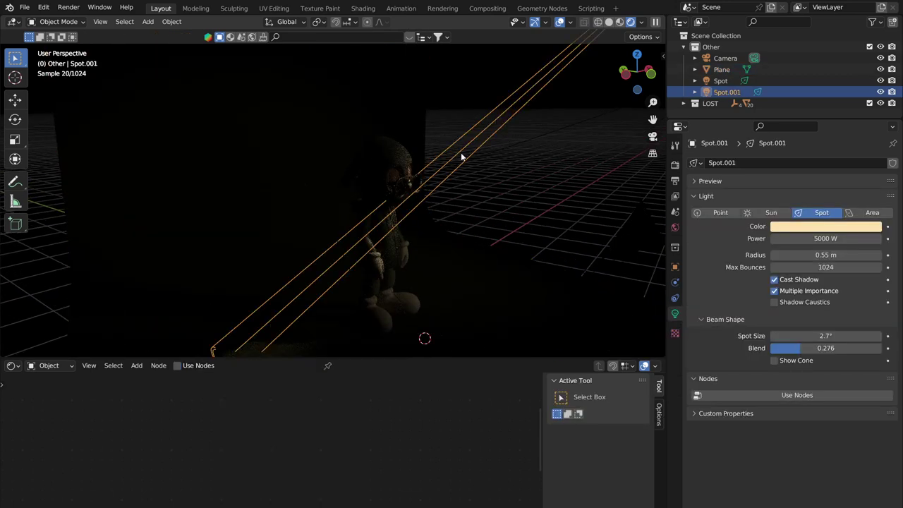
scroll(489, 162, "down", 2)
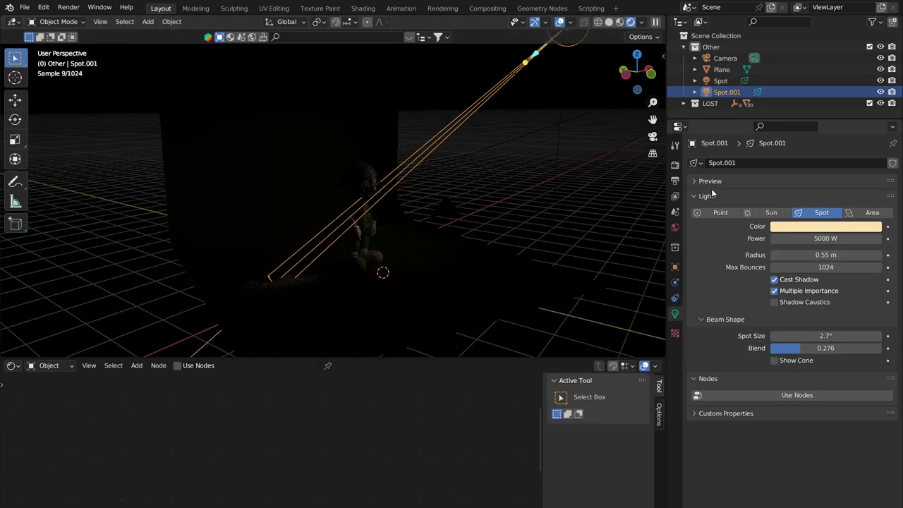
scroll(448, 197, "up", 2)
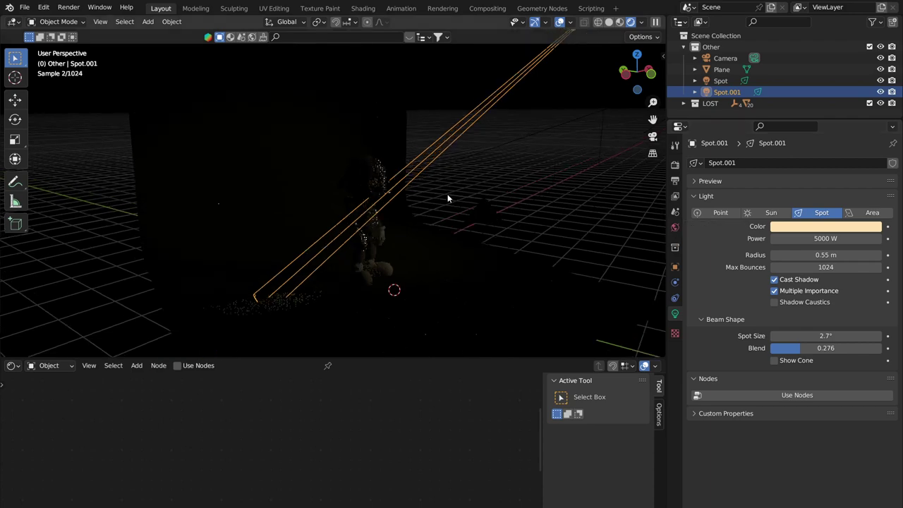
scroll(466, 200, "down", 3)
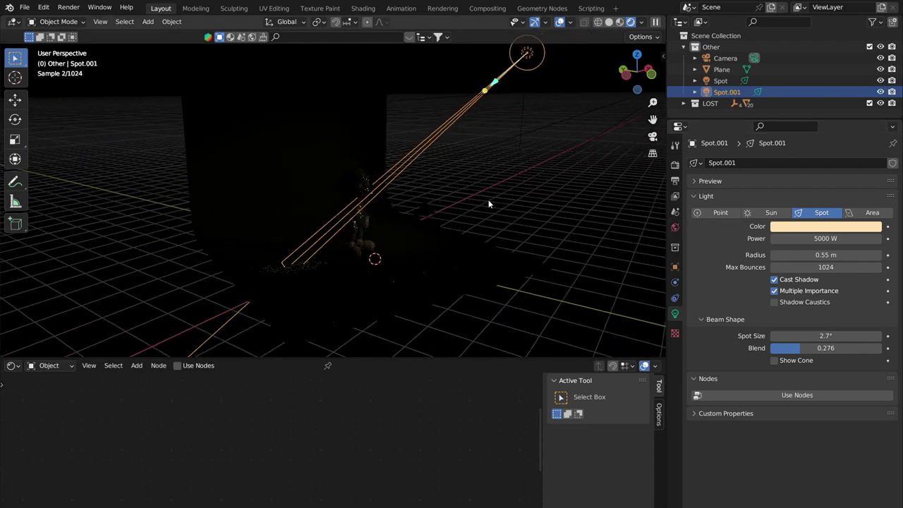
mouse_move(421, 199)
middle_mouse_down()
mouse_move(433, 199)
mouse_move(434, 209)
middle_mouse_up()
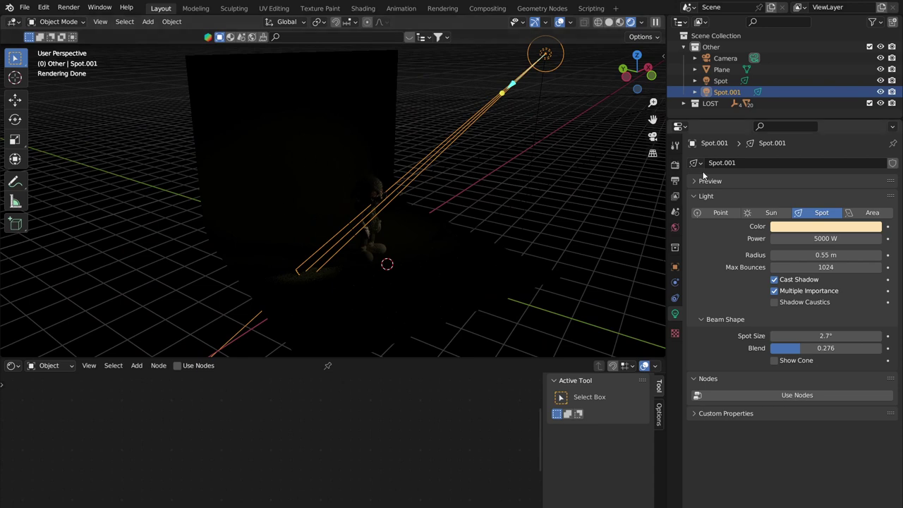
middle_click_drag(317, 184, 345, 180)
Add a mesh cube and switch the viewport to solid shading
key("shift+a")
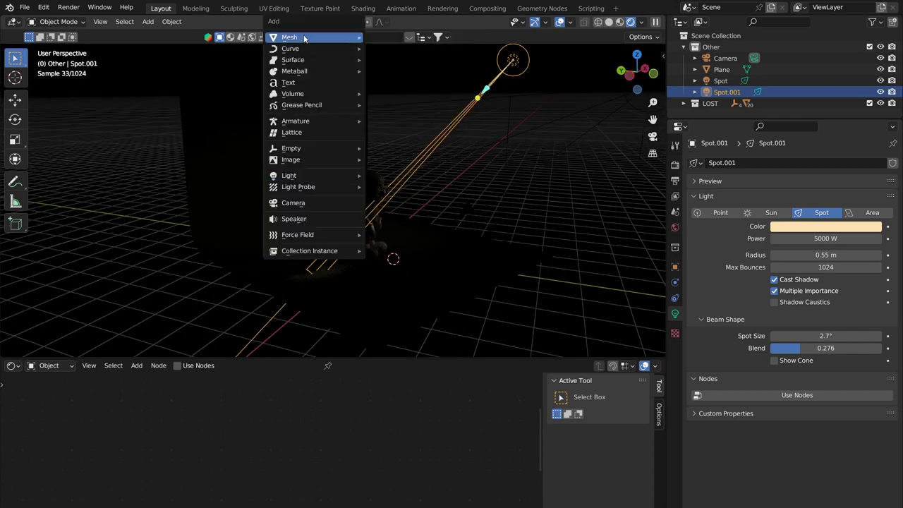
mouse_move(304, 36)
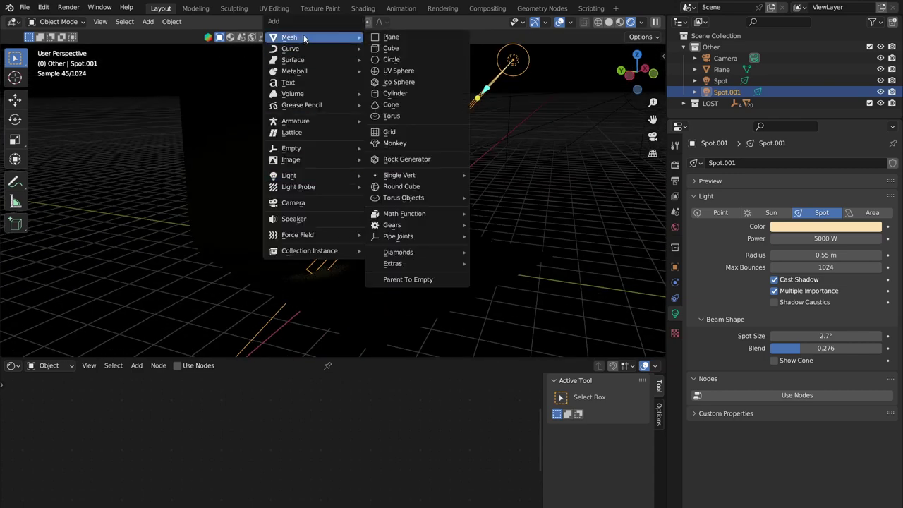
left_click(388, 49)
scroll(357, 190, "down", 2)
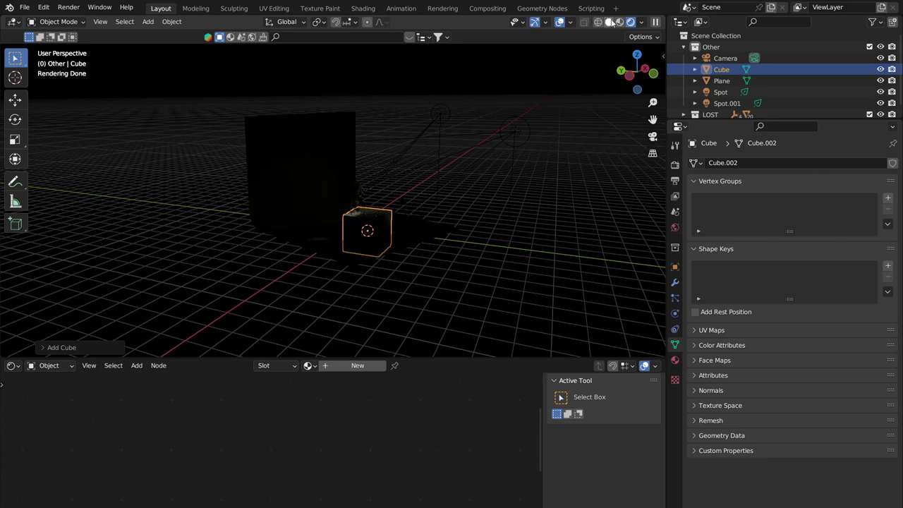
left_click(609, 21)
mouse_move(535, 54)
middle_mouse_down()
mouse_move(457, 125)
mouse_move(464, 213)
mouse_move(424, 198)
mouse_move(436, 127)
mouse_move(453, 121)
middle_mouse_up()
Move the cube into place, scale it up and raise it over the set
key("g")
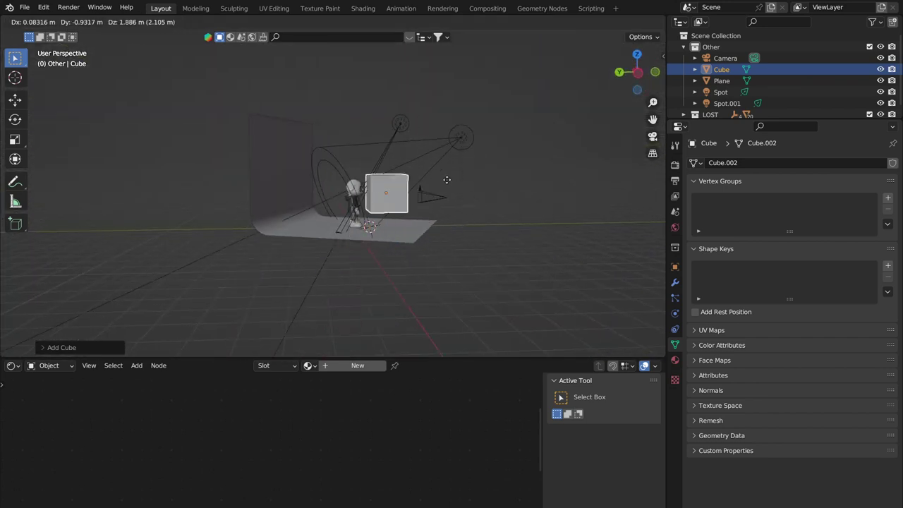
key("Escape")
key("g")
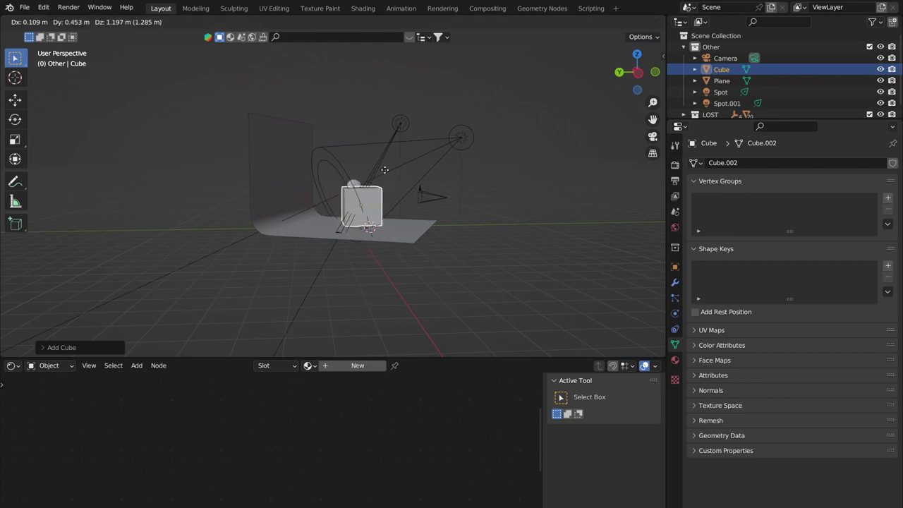
left_click(402, 183)
middle_click_drag(402, 184, 417, 195)
key("s")
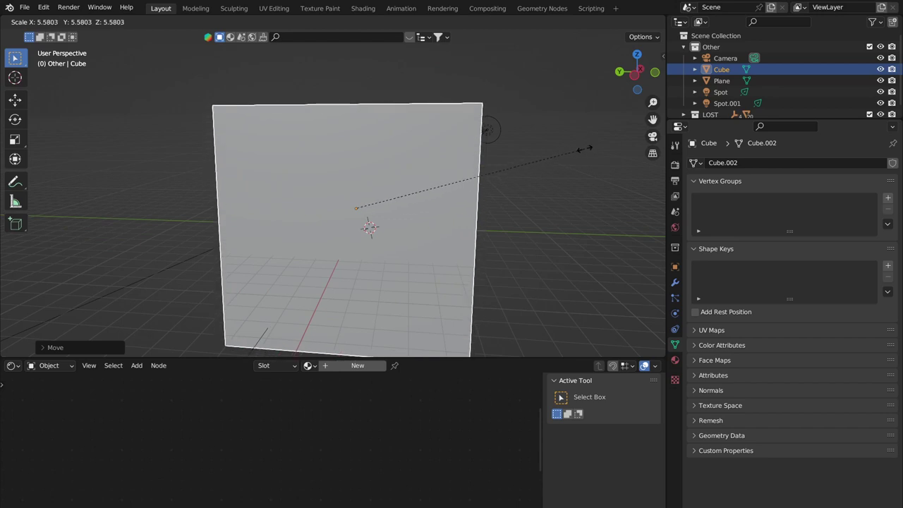
left_click(492, 184)
key("g")
left_click(497, 133)
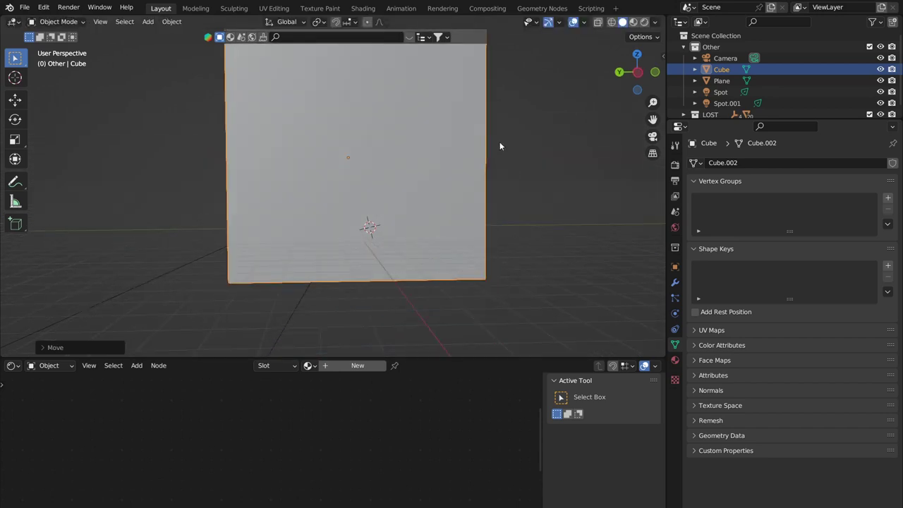
Scale the cube further into a large box enclosing the character and backdrop
key("s")
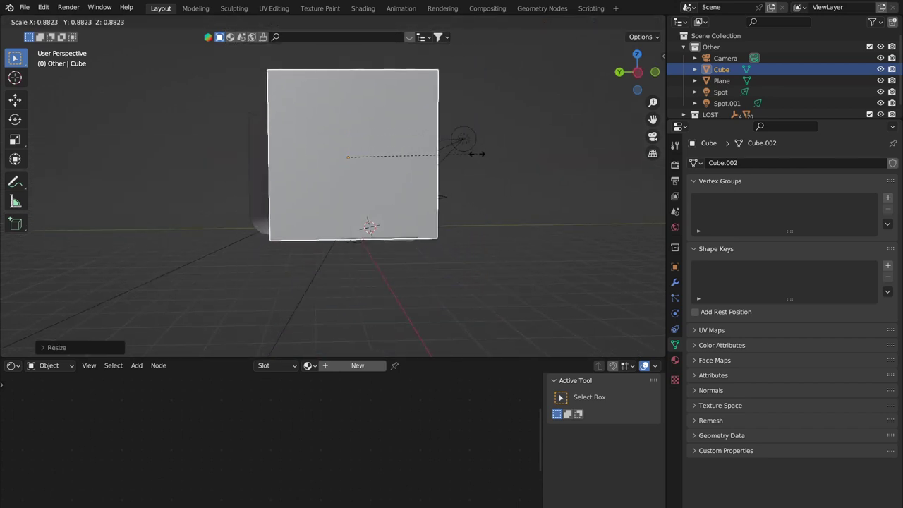
left_click(477, 153)
key("s")
left_click(533, 150)
middle_click_drag(533, 150, 417, 170)
scroll(392, 179, "down", 4)
scroll(358, 172, "up", 5)
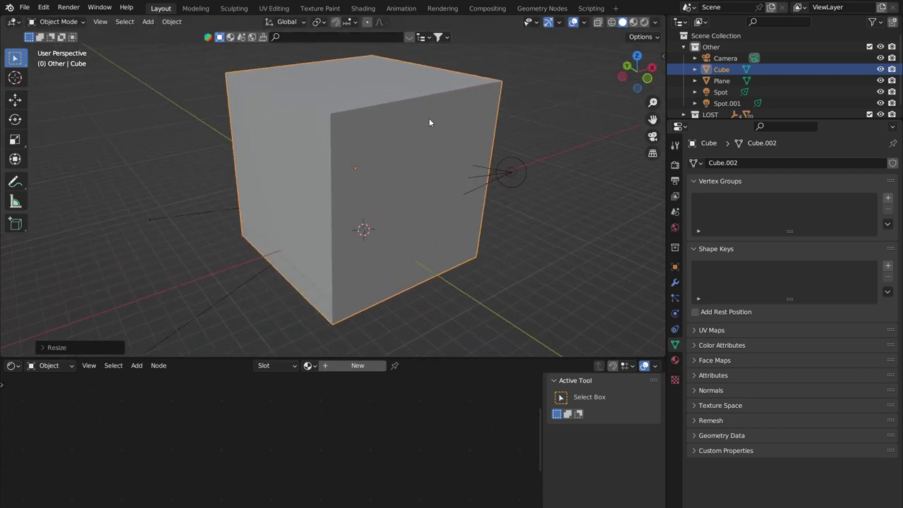
scroll(427, 144, "down", 1)
scroll(427, 145, "up", 4)
scroll(452, 143, "down", 4)
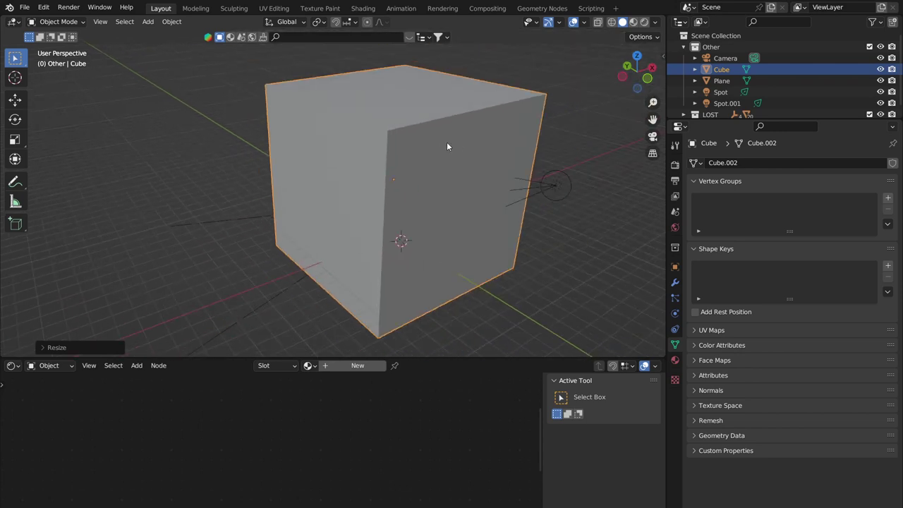
scroll(446, 144, "up", 1)
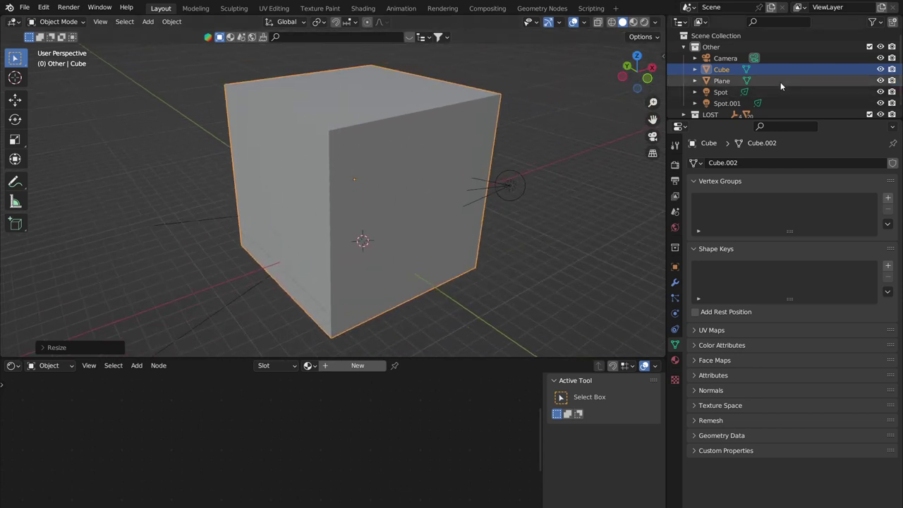
Rename the cube to 'Fog' and the plane to 'Backdrop'
double_click(722, 69)
type("Fog")
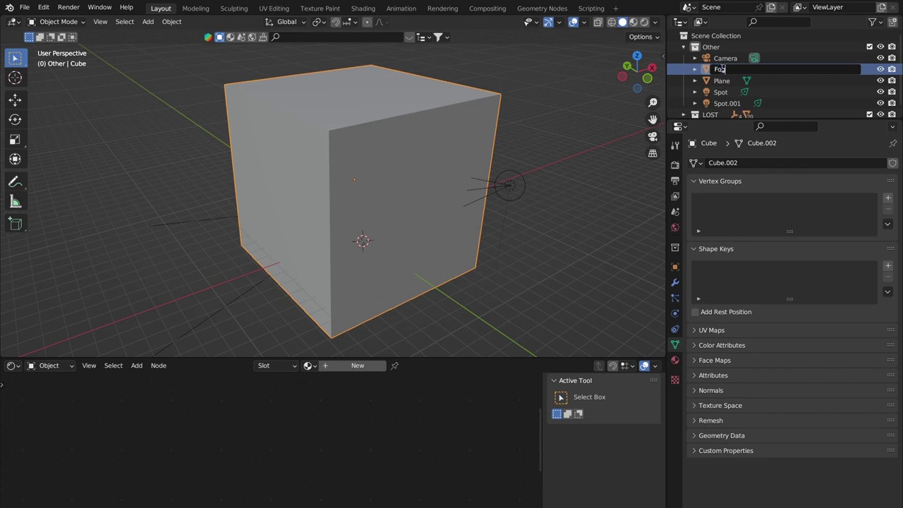
key("Return")
double_click(718, 80)
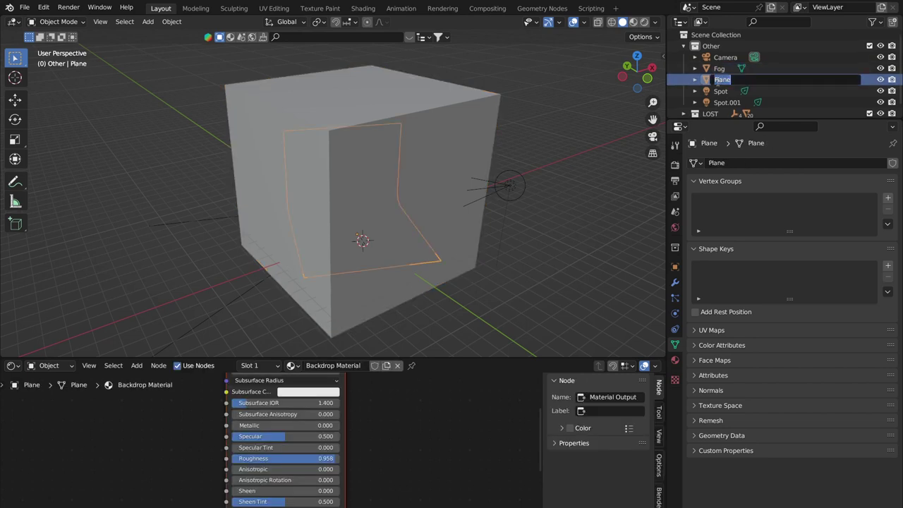
type("Backdrop")
key("Return")
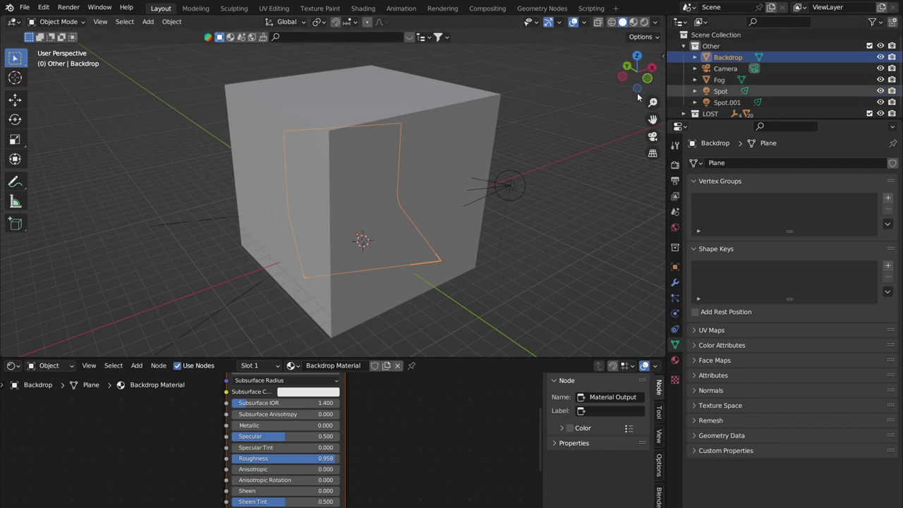
Select the Fog cube and give it a new material
scroll(407, 143, "up", 1)
left_click(719, 80)
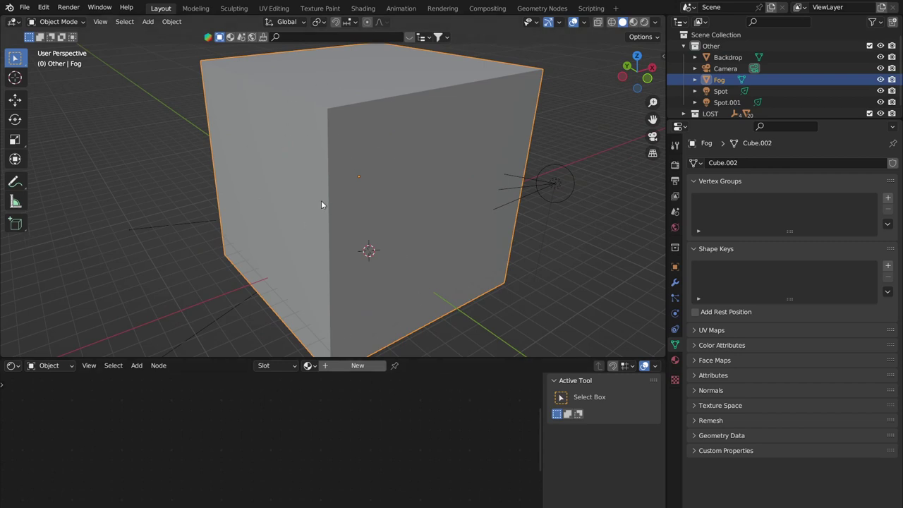
left_click(675, 361)
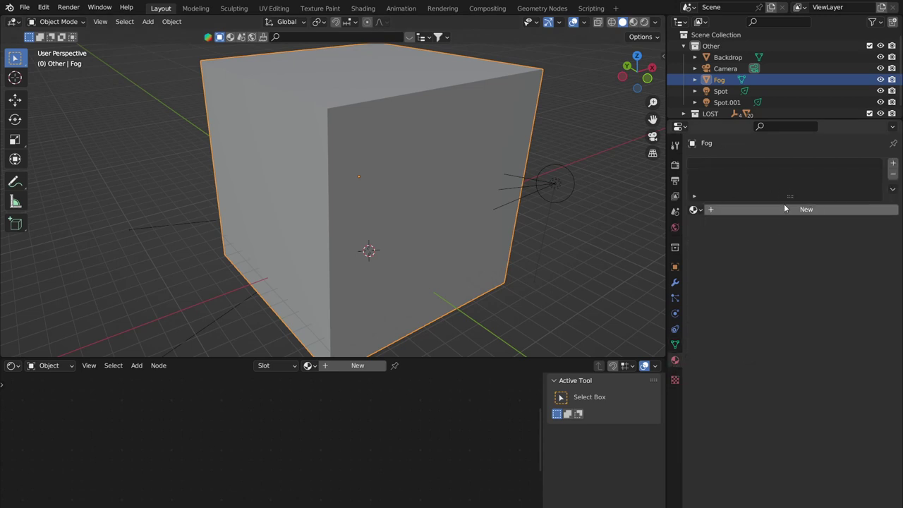
left_click(715, 209)
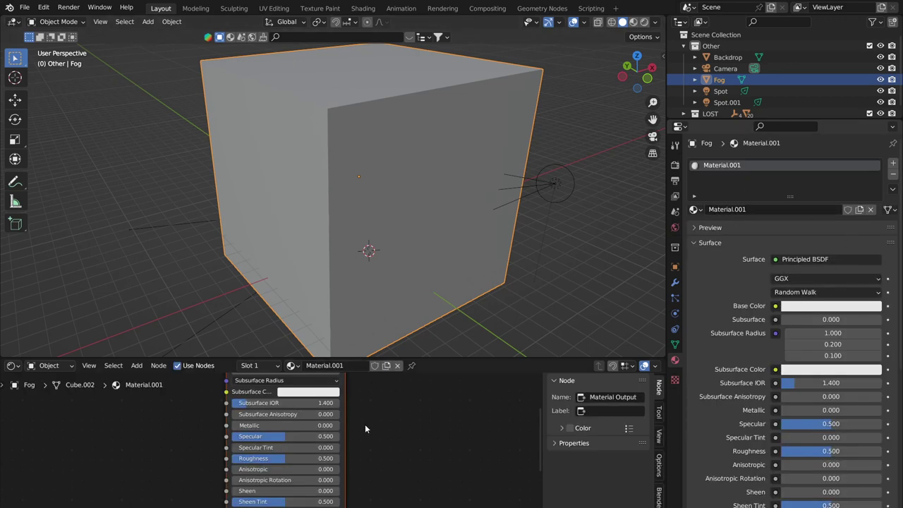
Enlarge the node editor, shift the material nodes left, and delete the Principled BSDF node
scroll(374, 419, "down", 2)
left_click_drag(292, 358, 292, 288)
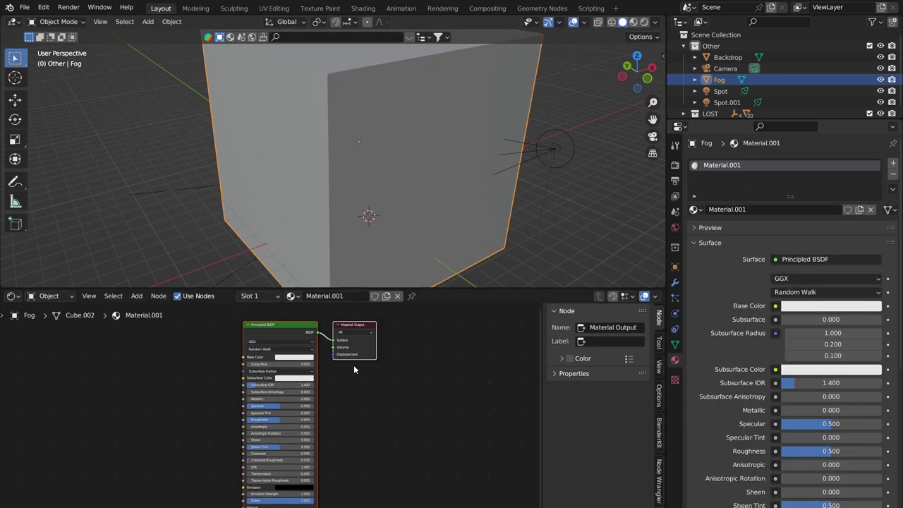
scroll(345, 436, "up", 2)
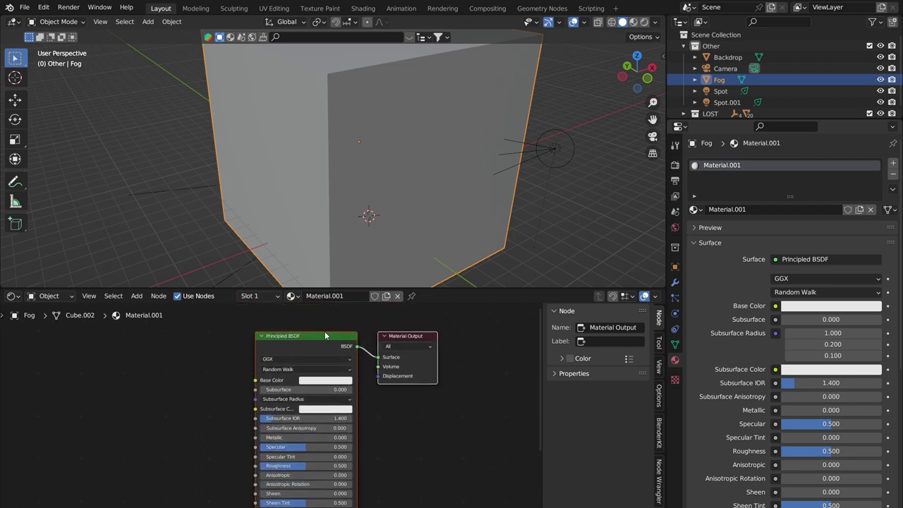
left_click_drag(325, 332, 226, 330)
scroll(251, 352, "up", 1)
key("x")
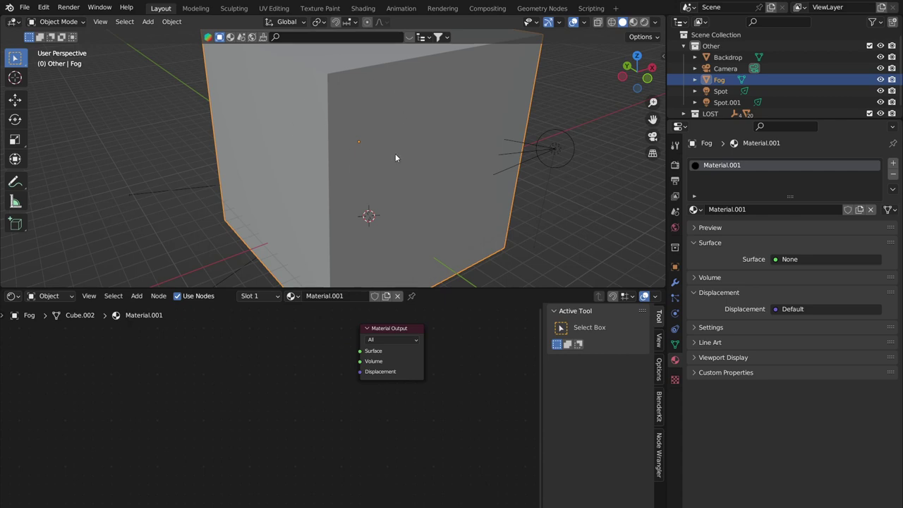
Reframe the node view around the lone Material Output and bring up the Add menu
middle_click_drag(343, 348, 321, 369)
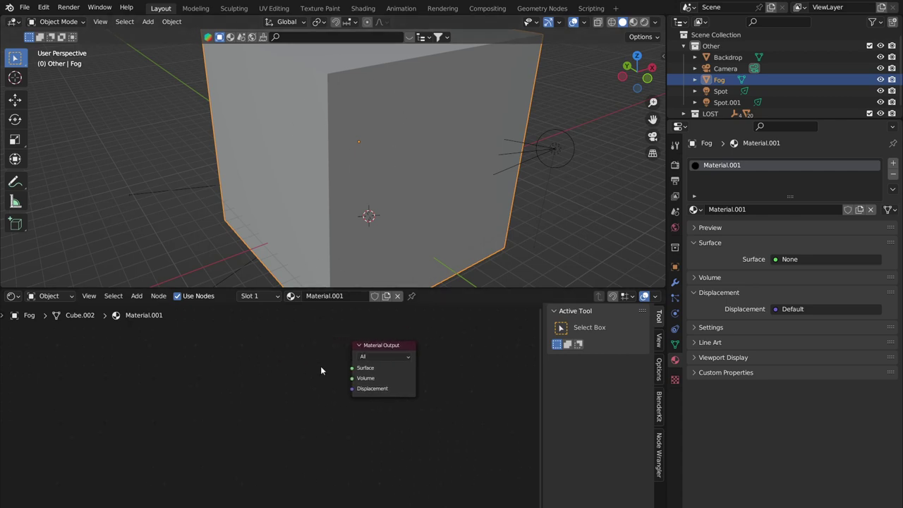
middle_click_drag(225, 377, 224, 369)
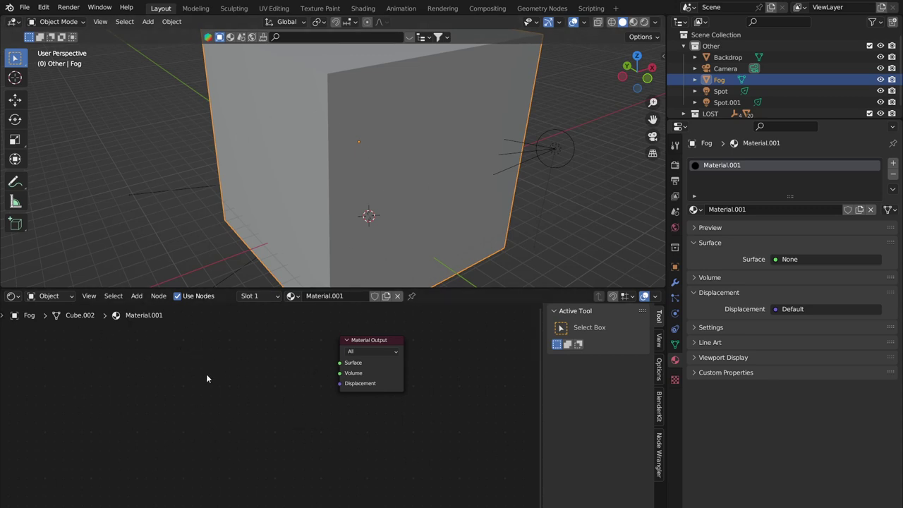
middle_click_drag(253, 380, 289, 398)
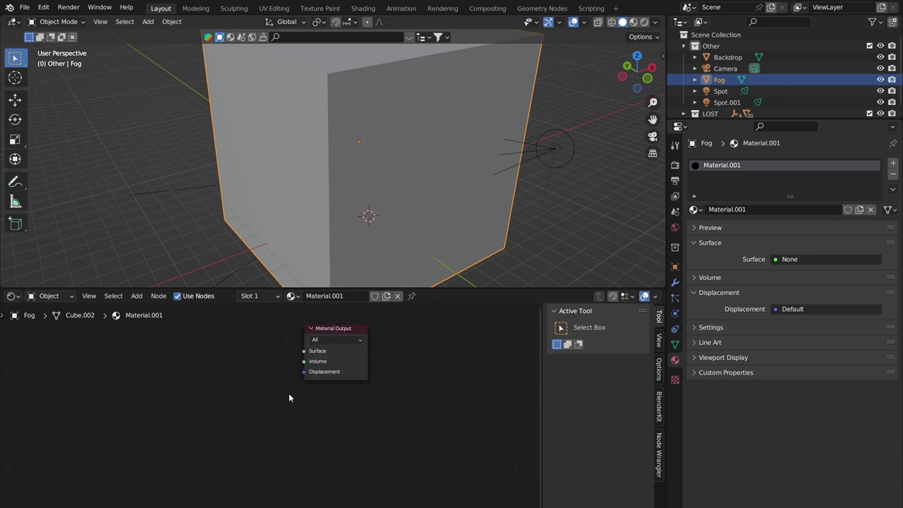
left_click_drag(342, 380, 359, 391)
key("Escape")
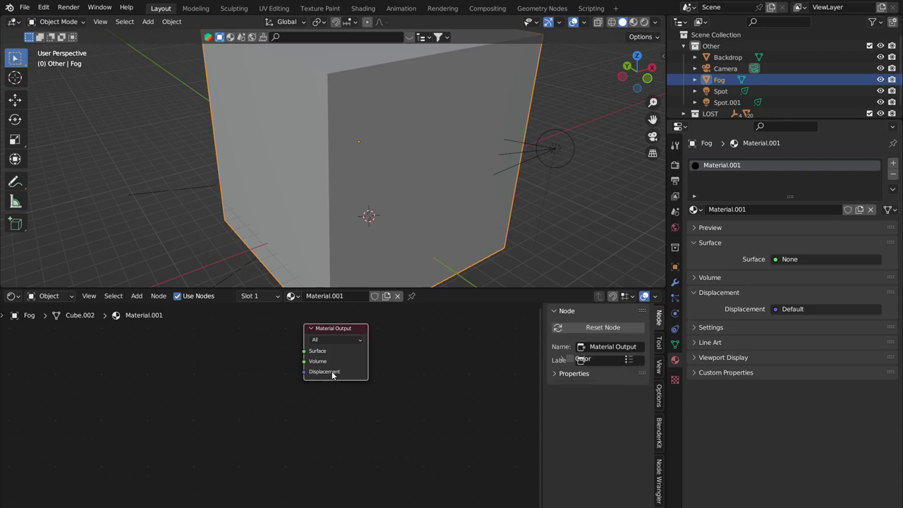
left_click_drag(359, 358, 268, 420)
key("Escape")
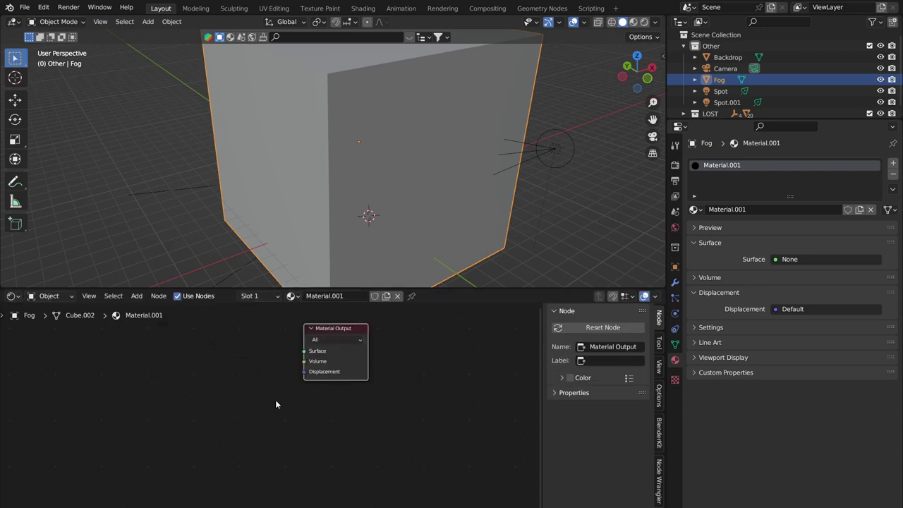
scroll(282, 370, "up", 2)
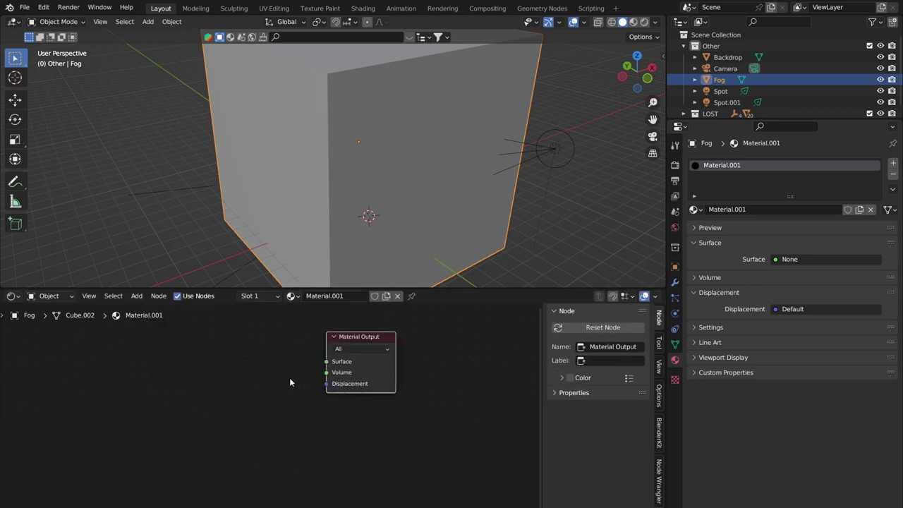
key("shift+a")
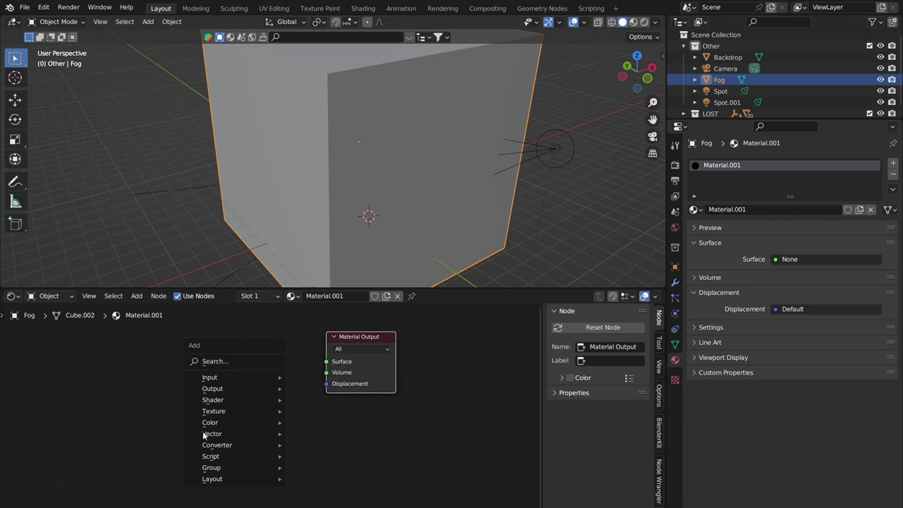
Search the Add menu for 'volume' and place a Principled Volume node
left_click(81, 372)
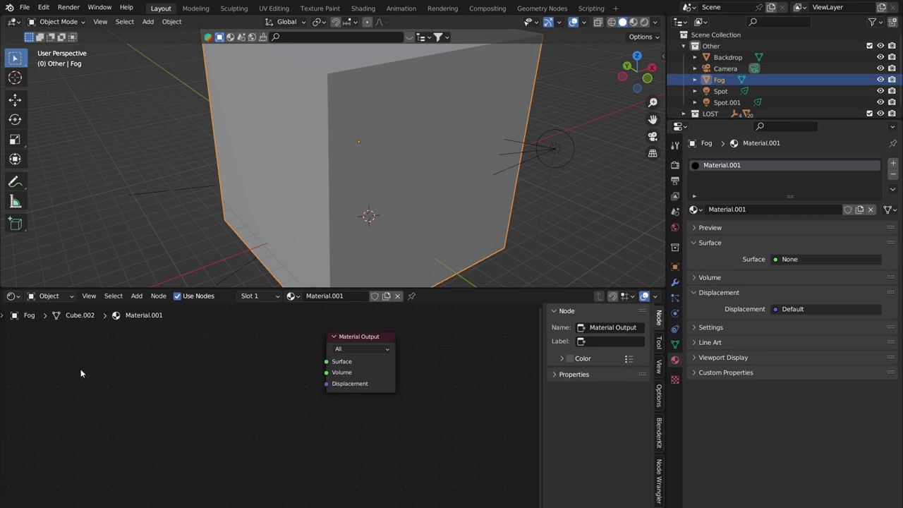
key("shift+a")
left_click(206, 360)
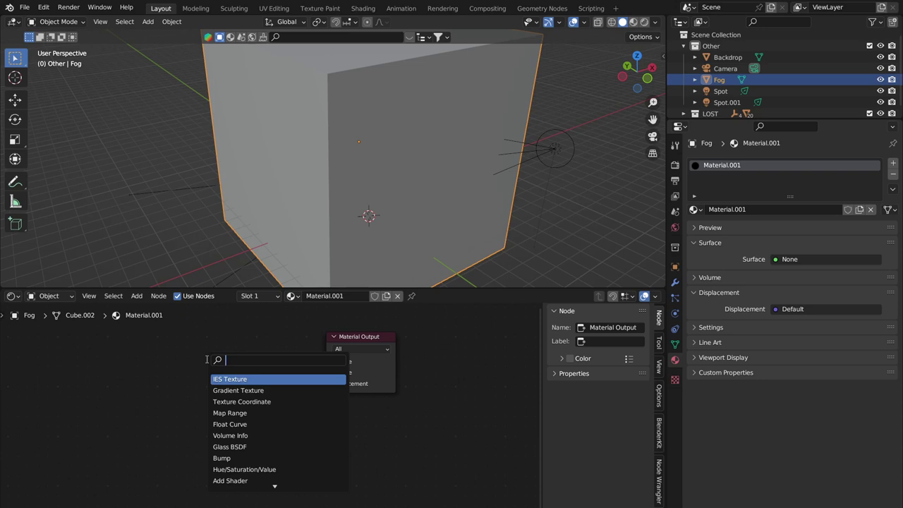
type("volume")
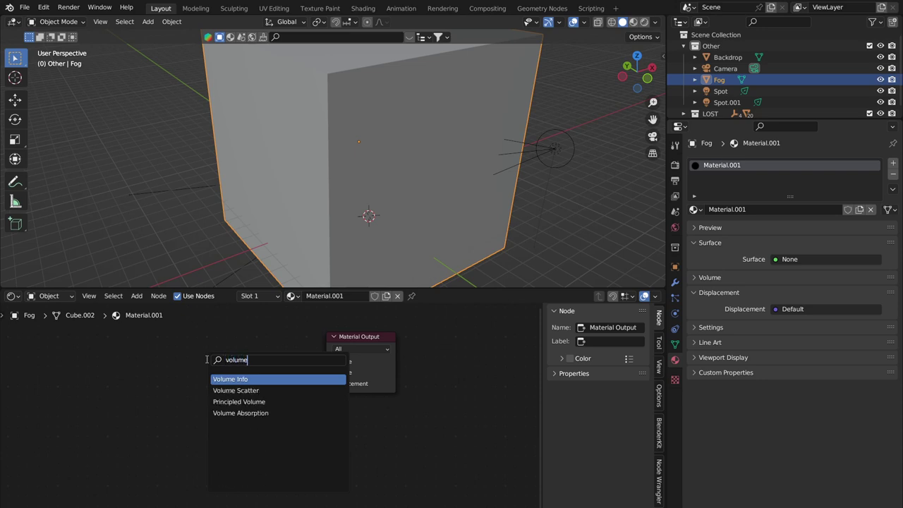
key("Down")
key("Down")
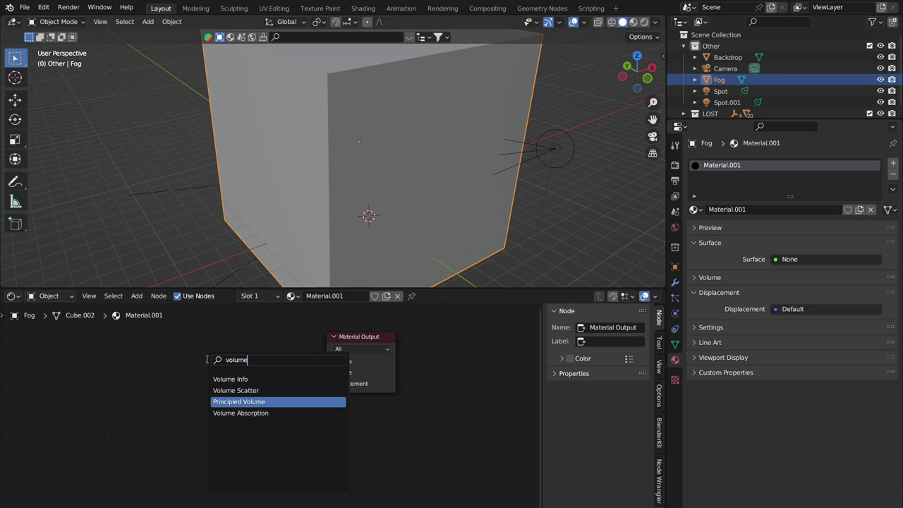
key("Up")
key("Up")
key("Down")
key("Down")
key("Down")
key("Up")
key("Return")
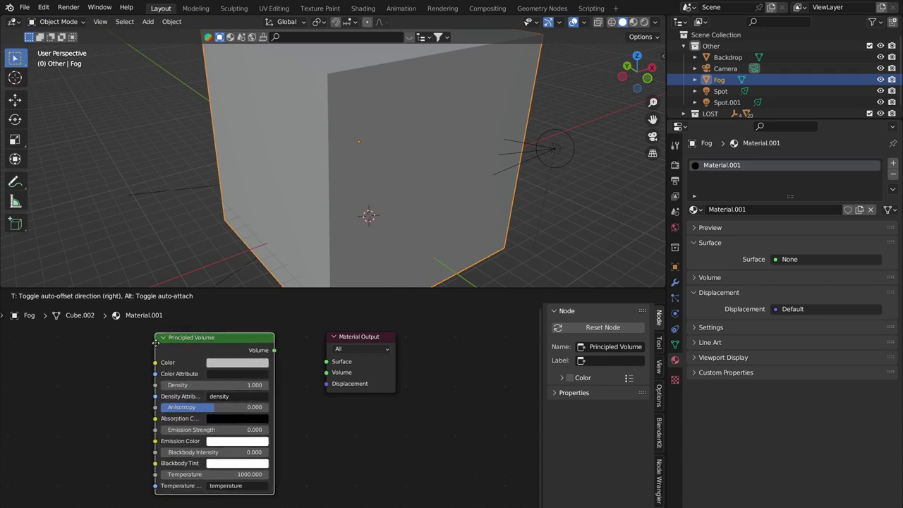
left_click_drag(143, 341, 144, 341)
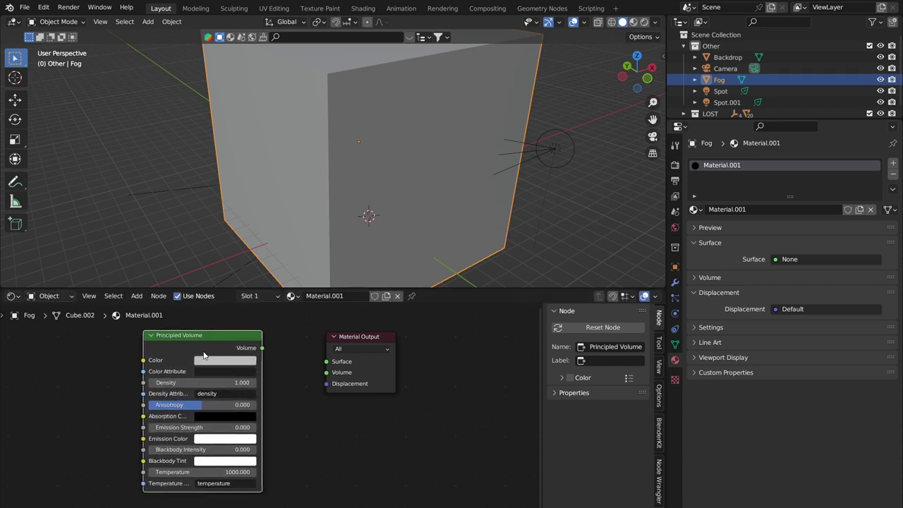
Move the Principled Volume left and link its Volume output to Material Output's Volume input
mouse_move(283, 352)
middle_mouse_down()
mouse_move(235, 345)
mouse_move(292, 351)
middle_mouse_up()
scroll(287, 351, "down", 1)
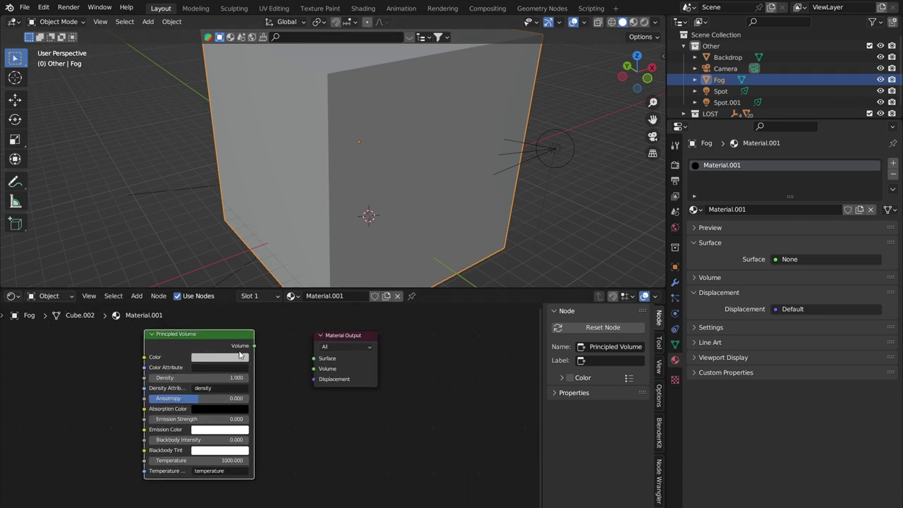
scroll(209, 355, "up", 2)
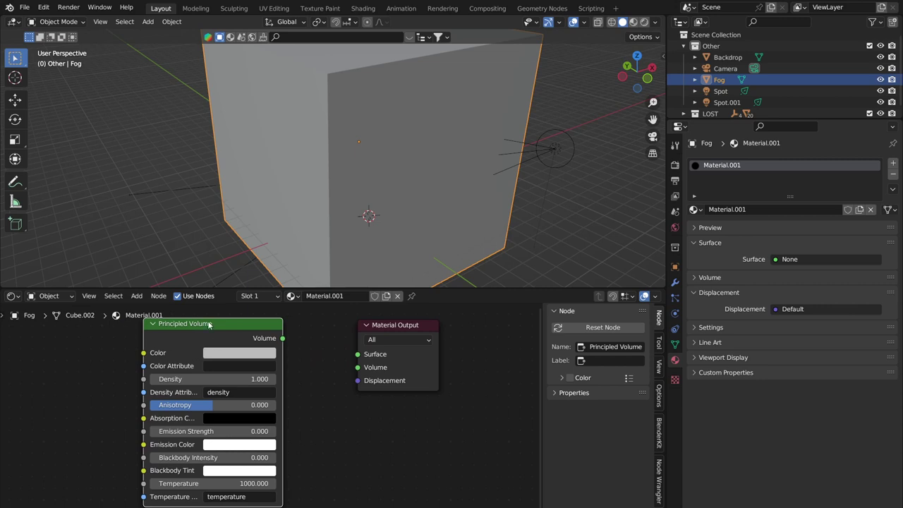
mouse_move(209, 324)
left_mouse_down()
mouse_move(181, 341)
mouse_move(204, 324)
mouse_move(194, 326)
left_mouse_up()
left_click_drag(276, 343, 359, 368)
mouse_move(315, 387)
middle_mouse_down()
mouse_move(316, 402)
mouse_move(342, 376)
middle_mouse_up()
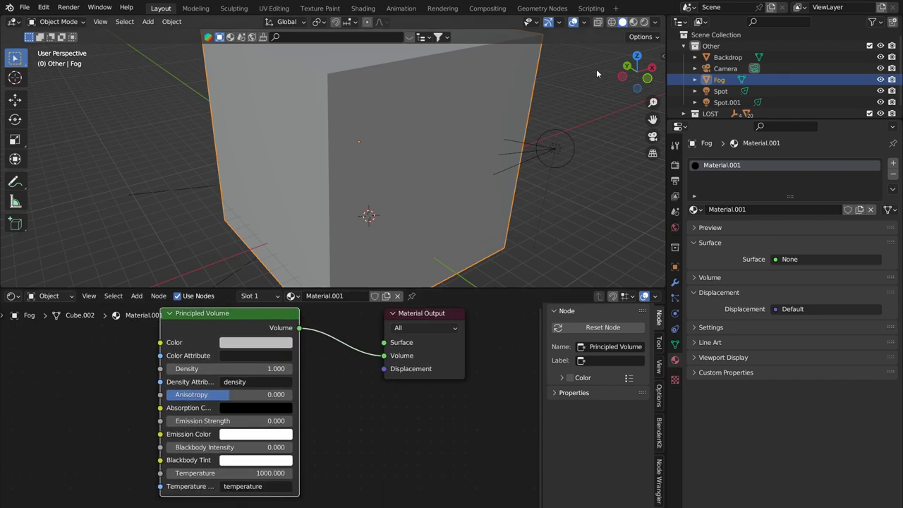
Switch the viewport to Rendered shading and reselect the Fog cube
left_click(643, 22)
scroll(490, 130, "down", 3)
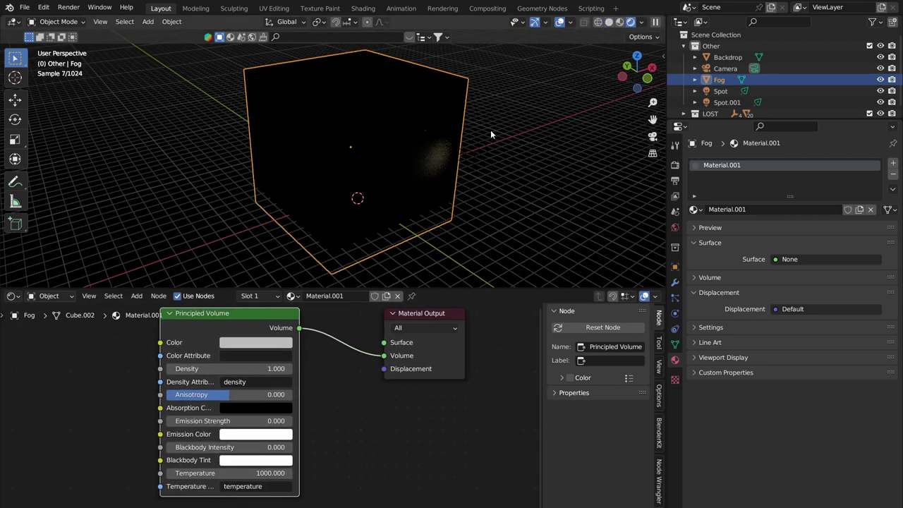
scroll(499, 121, "up", 4)
scroll(481, 164, "down", 1)
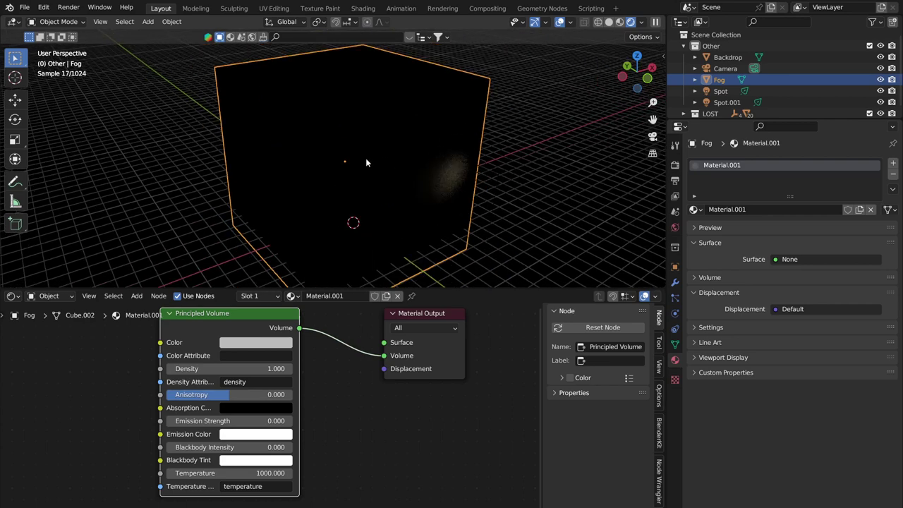
left_click(574, 169)
left_click(369, 109)
mouse_move(335, 382)
middle_mouse_down()
mouse_move(330, 407)
mouse_move(324, 395)
middle_mouse_up()
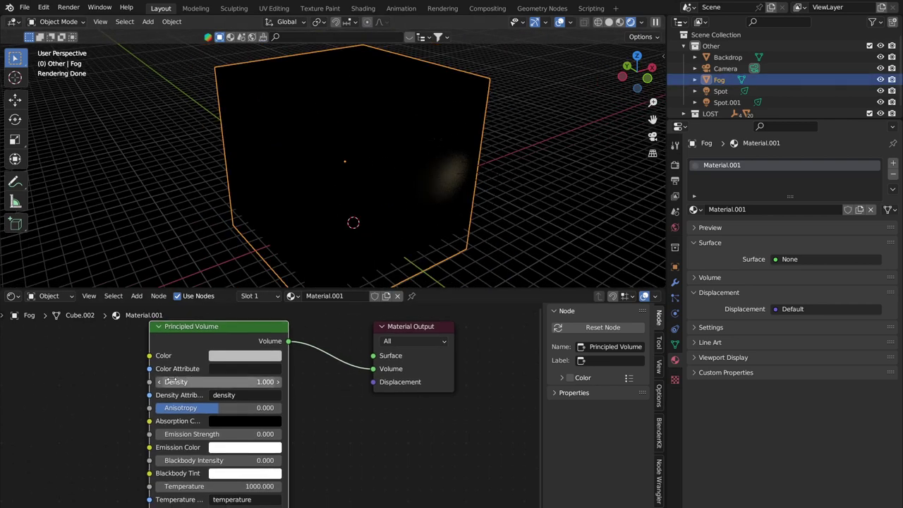
Set the Principled Volume Density to 0 and its Color to pale yellow-green
left_click(252, 382)
type("0")
key("Return")
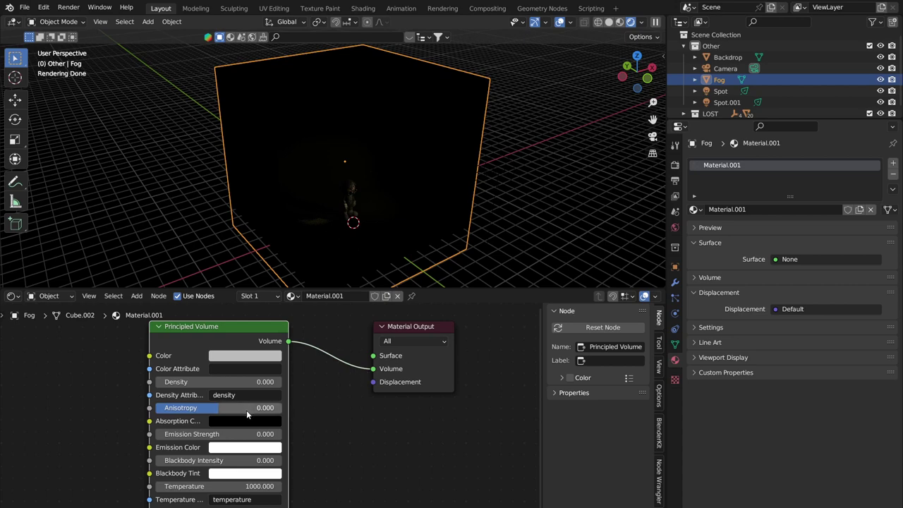
left_click(244, 356)
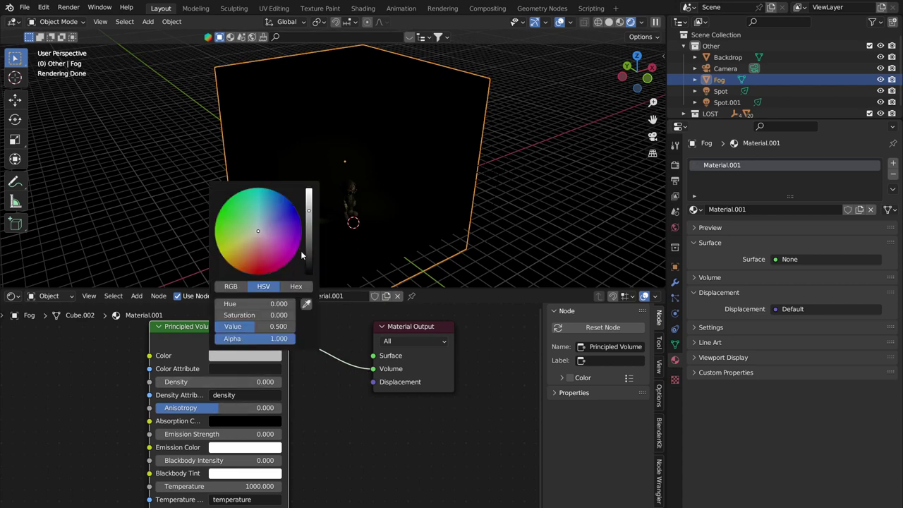
left_click(251, 238)
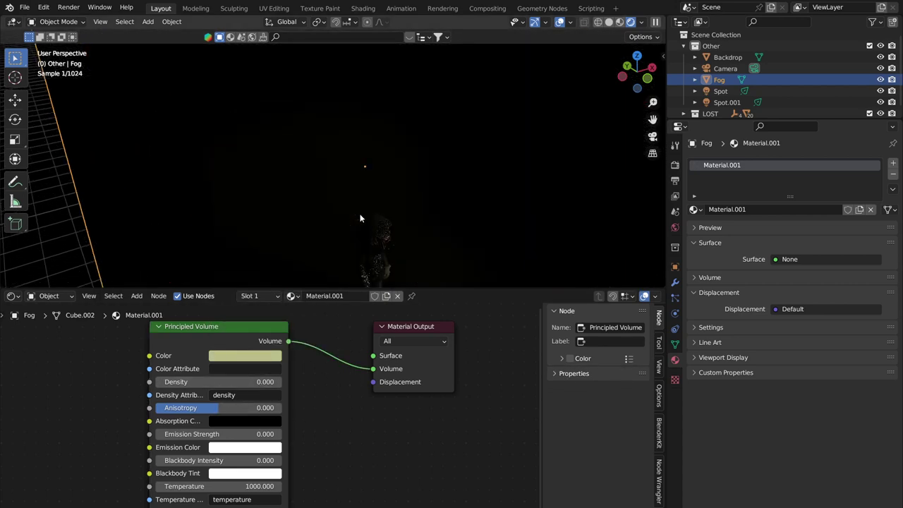
Orbit to view the character and begin entering a new Density value
middle_click_drag(343, 184, 362, 160)
scroll(356, 141, "down", 2)
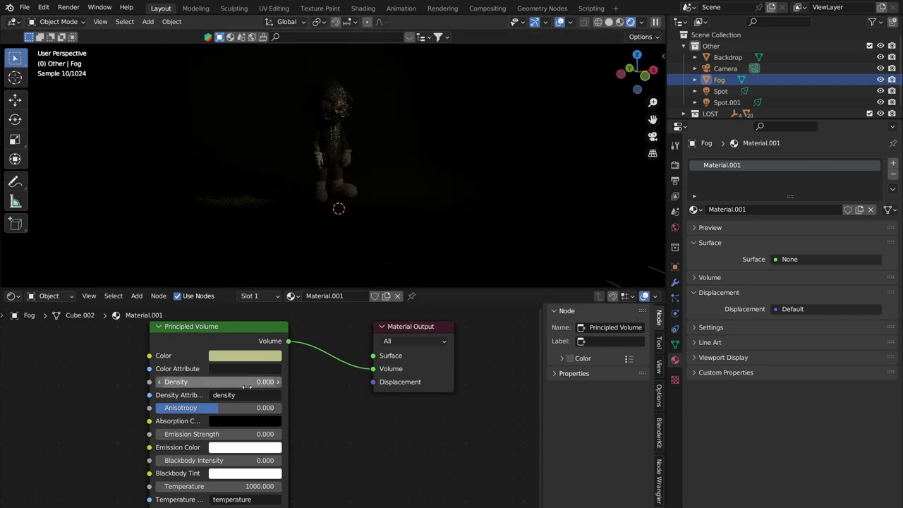
middle_click_drag(329, 396, 342, 406)
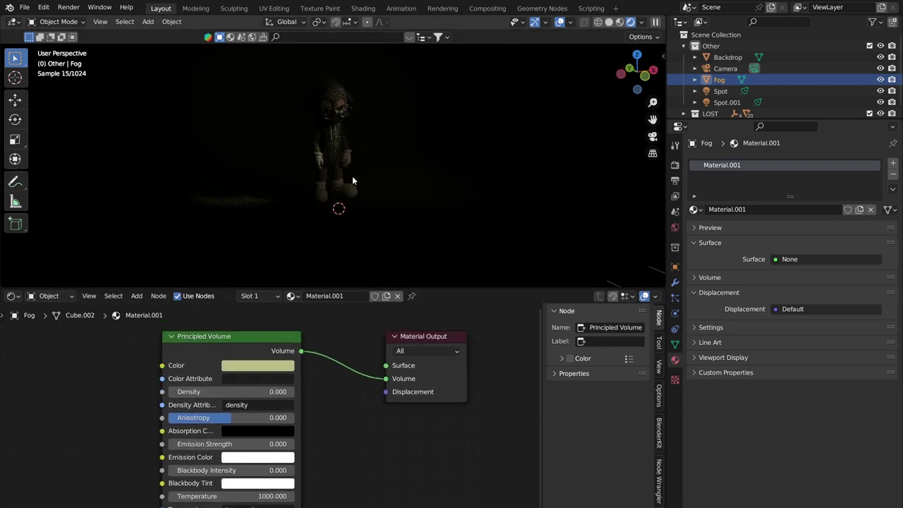
left_click(211, 392)
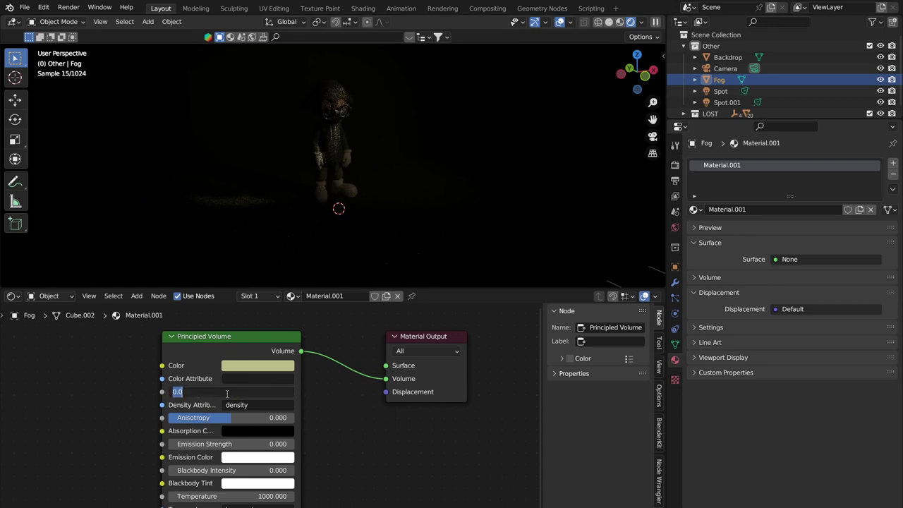
type("0")
Set the Principled Volume Density to 0.05, then raise it to 0.1
key("Return")
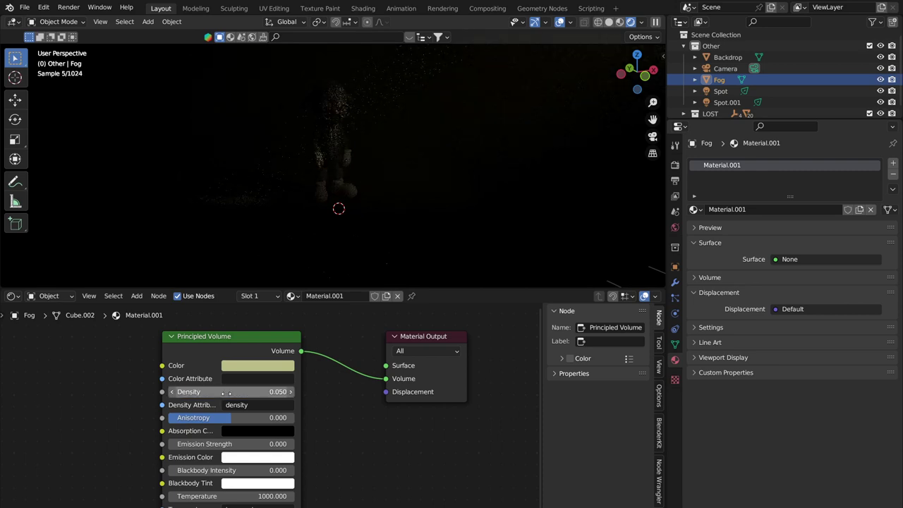
left_click(228, 391)
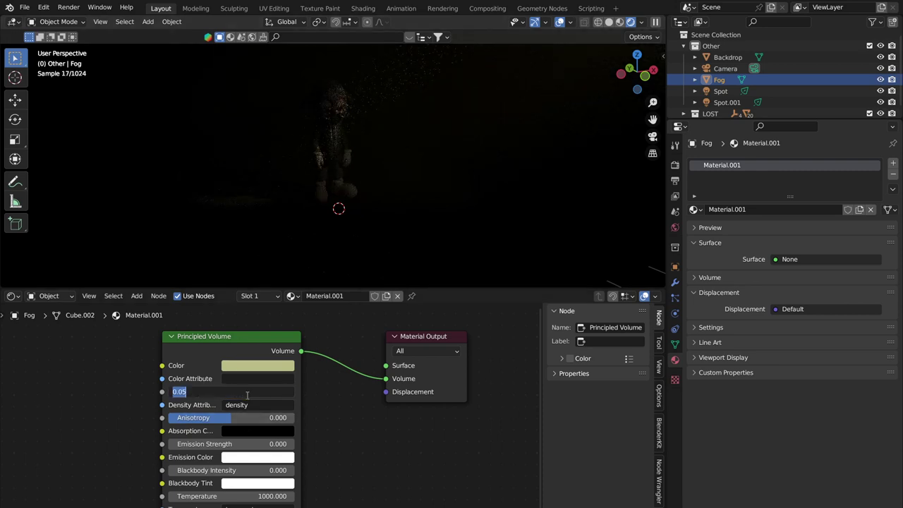
type("0.1")
key("Return")
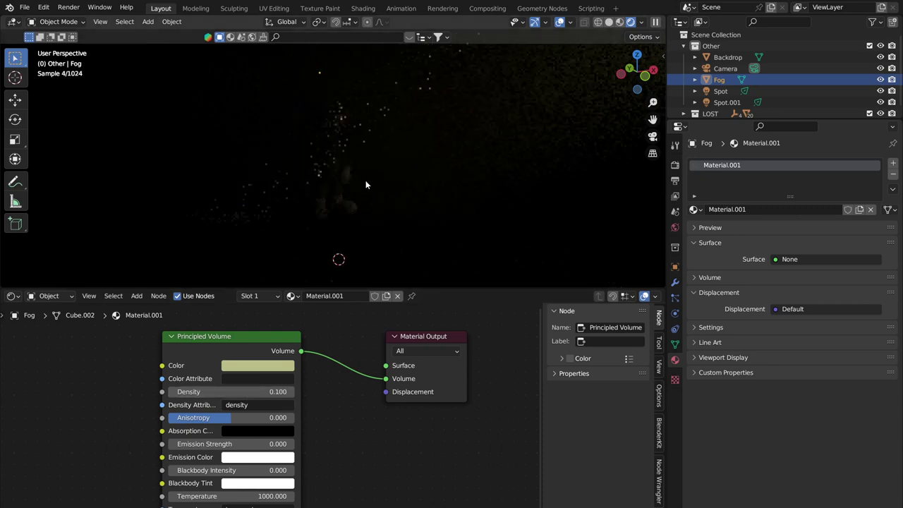
scroll(365, 180, "up", 4)
scroll(383, 162, "up", 2)
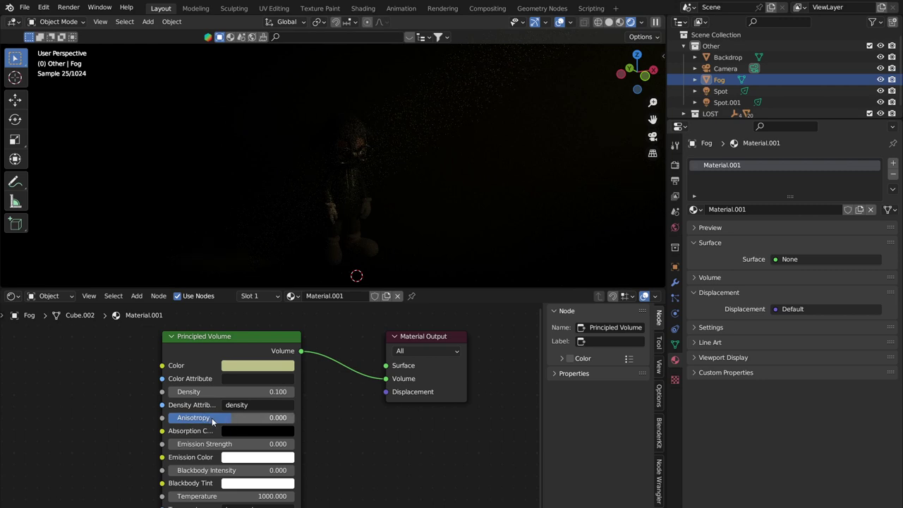
Raise Anisotropy to about 0.595 and link the Principled Volume into the Volume input
left_click_drag(212, 421, 238, 422)
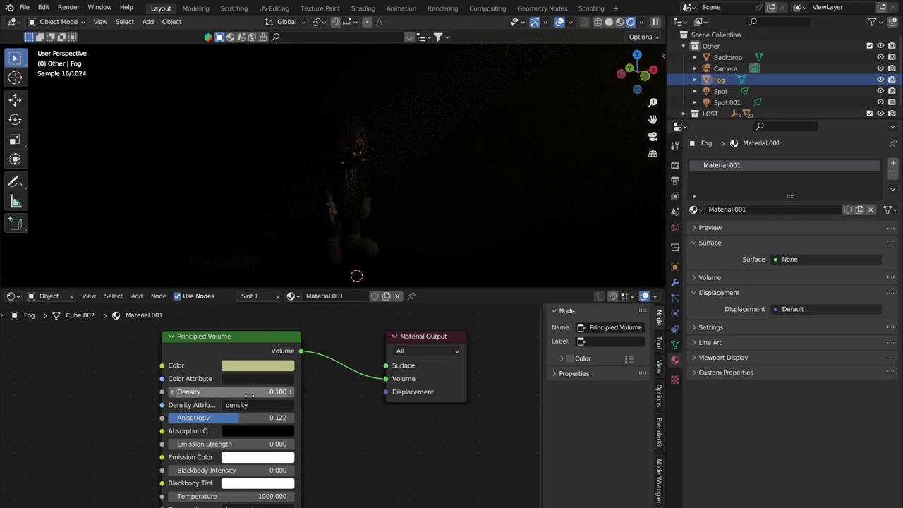
left_click_drag(237, 419, 268, 419)
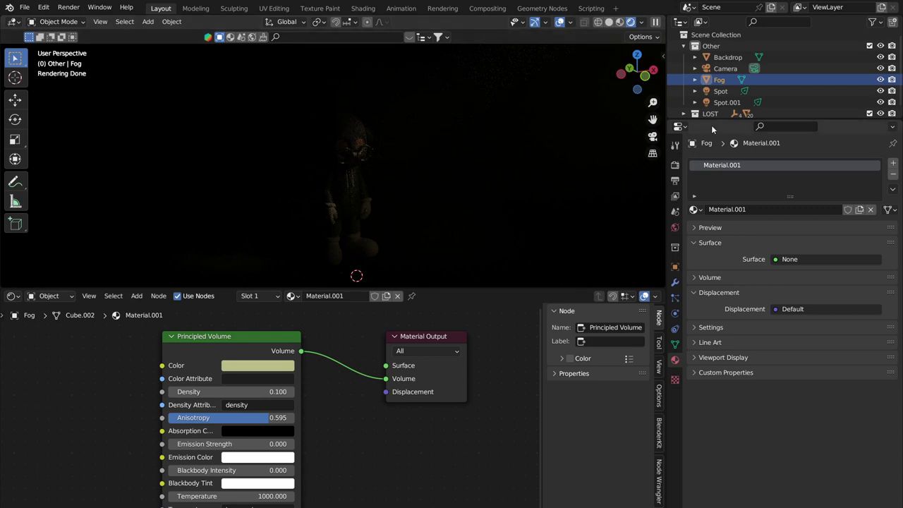
scroll(411, 413, "down", 2)
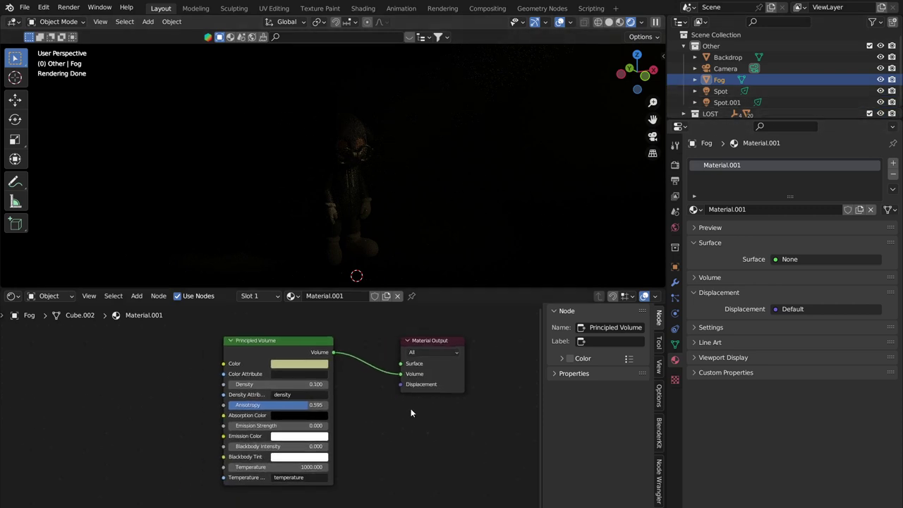
scroll(308, 388, "up", 2)
middle_click_drag(423, 427, 335, 438)
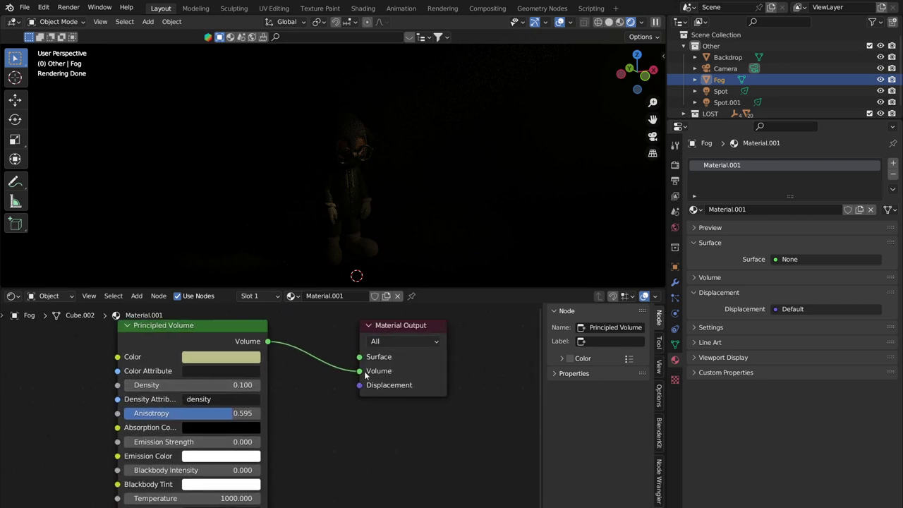
mouse_move(360, 371)
left_mouse_down()
mouse_move(359, 357)
mouse_move(360, 372)
left_mouse_up()
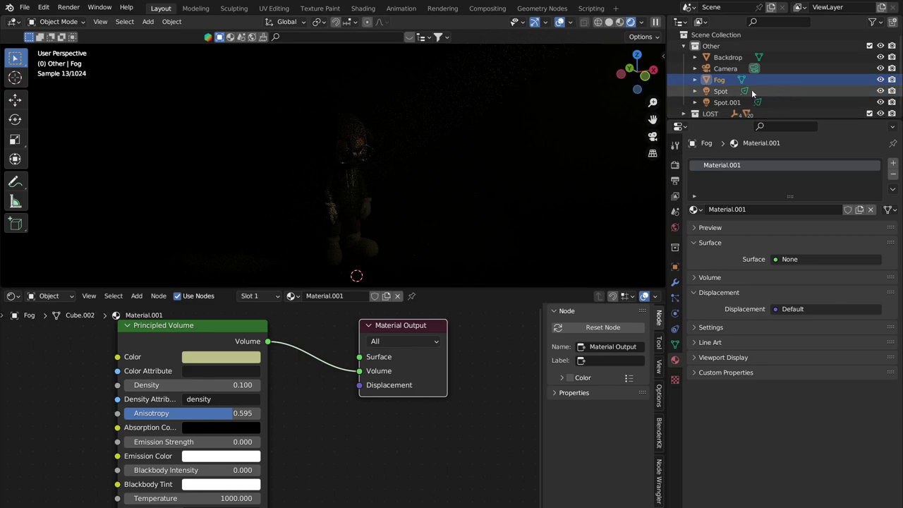
scroll(480, 153, "down", 3)
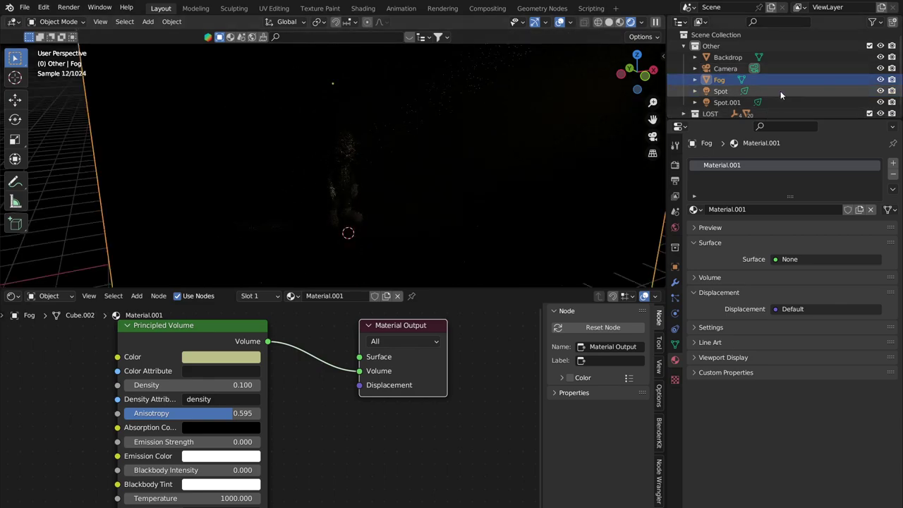
scroll(444, 107, "down", 3)
Apply the Fog cube's rotation and scale
middle_click_drag(444, 107, 500, 87)
key("ctrl+a")
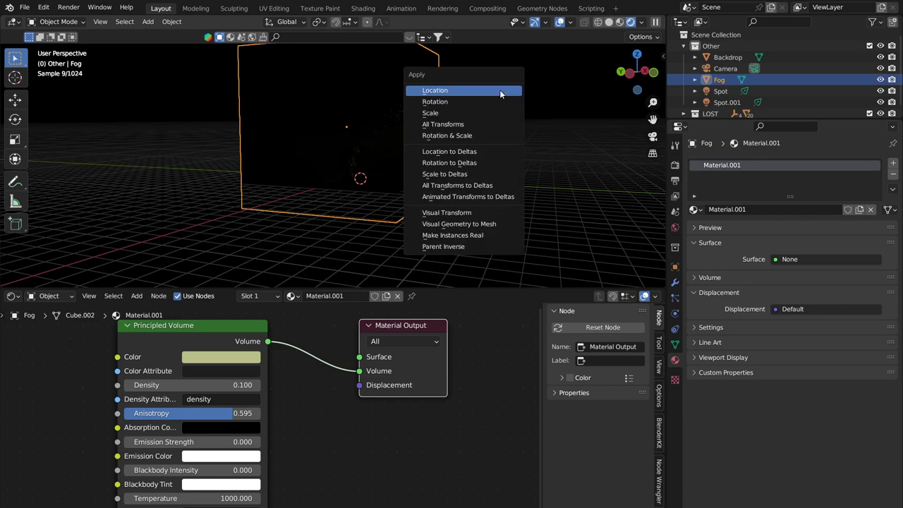
left_click(491, 135)
scroll(459, 141, "up", 5)
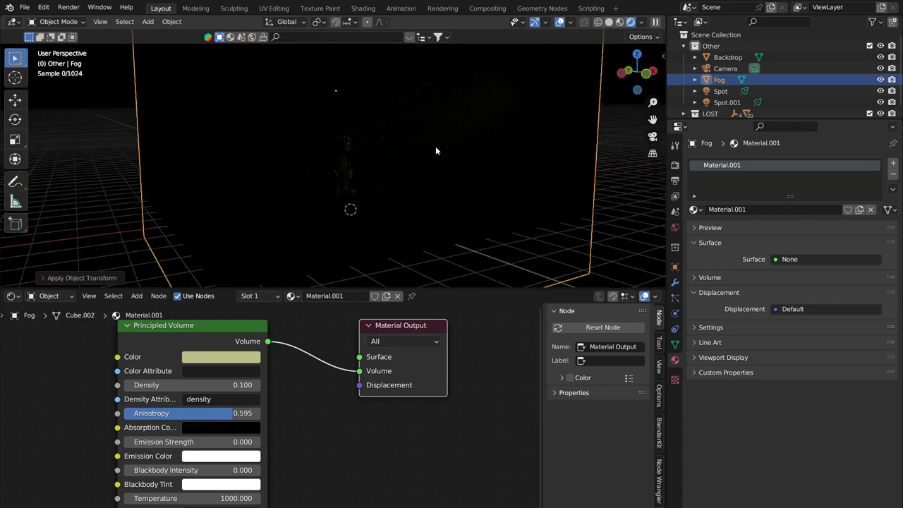
Set the Spot light's power to 1000 W and Spot.001's power to 6000 W
left_click(769, 91)
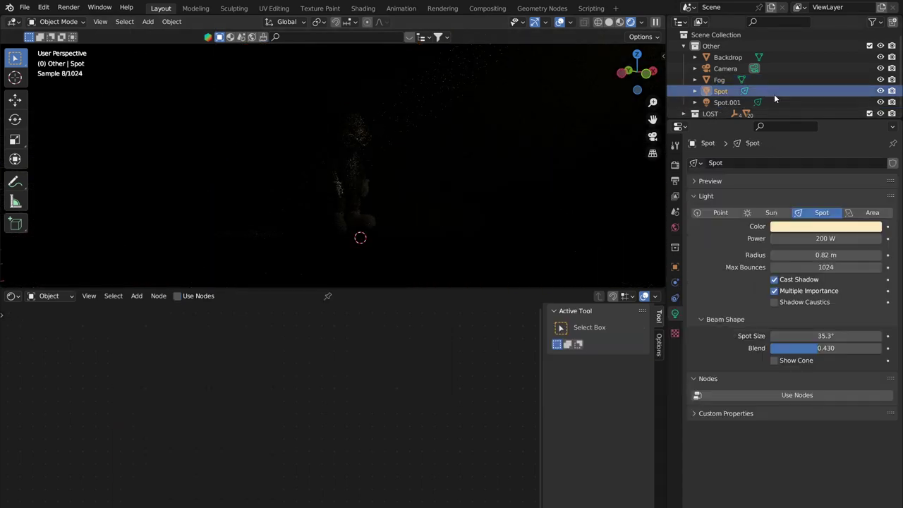
left_click(825, 238)
type("2")
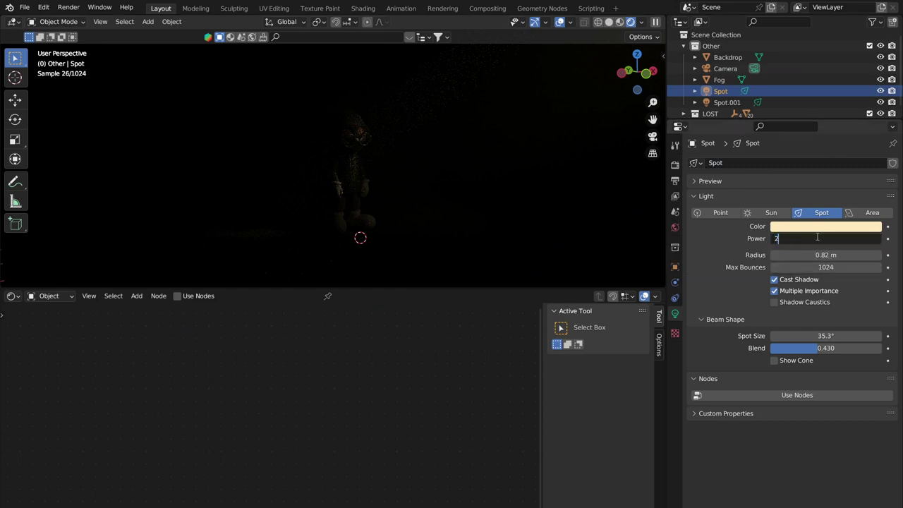
type("000")
key("Return")
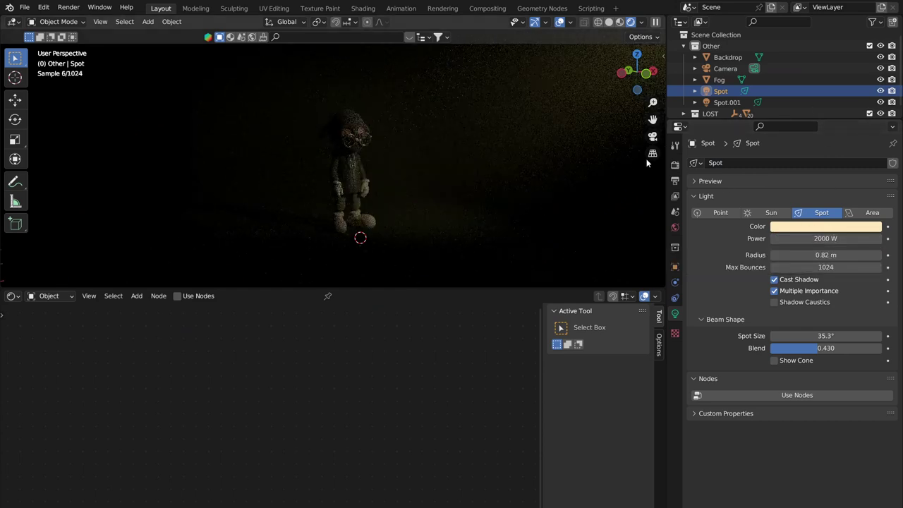
left_click(783, 102)
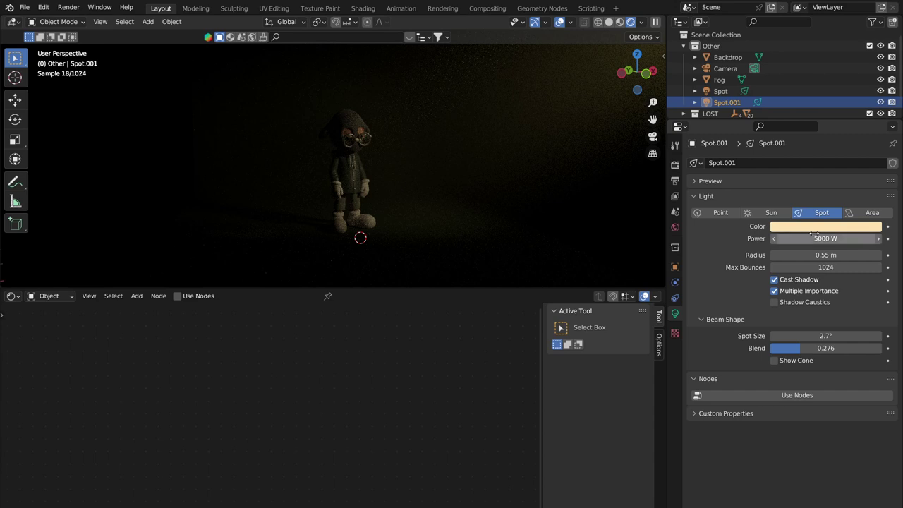
left_click(815, 235)
type("100")
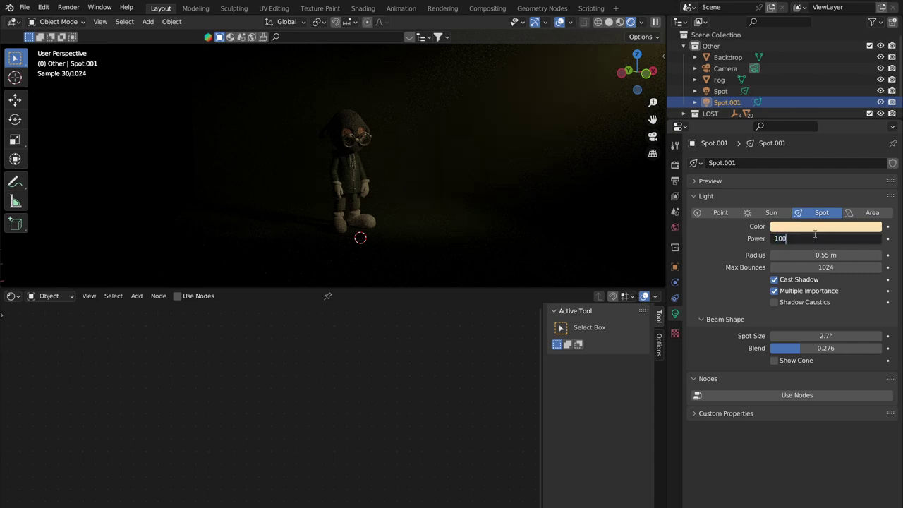
type("60000")
key("Return")
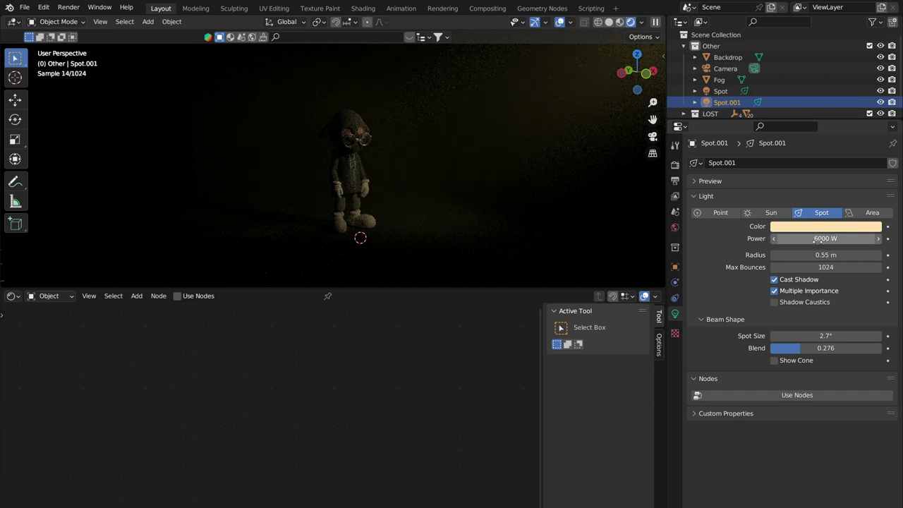
key("ctrl+z")
key("ctrl+z")
left_click(822, 236)
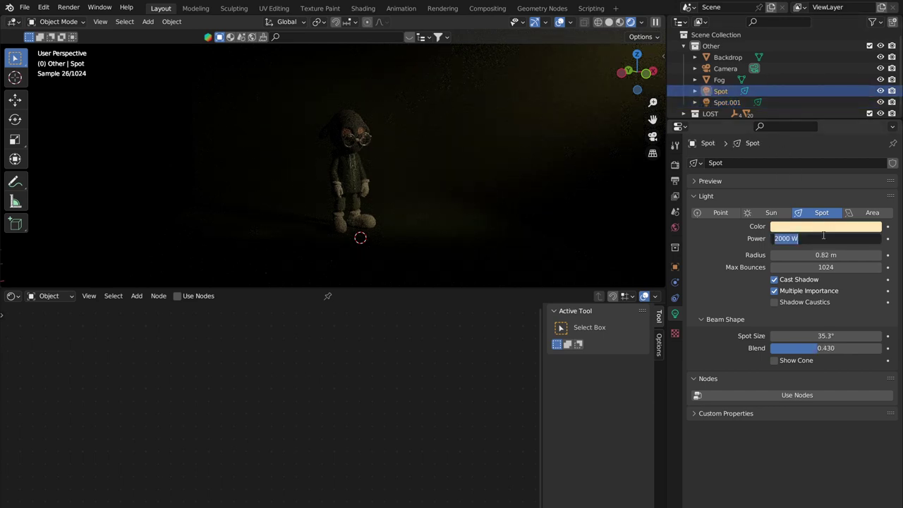
type("100")
key("Return")
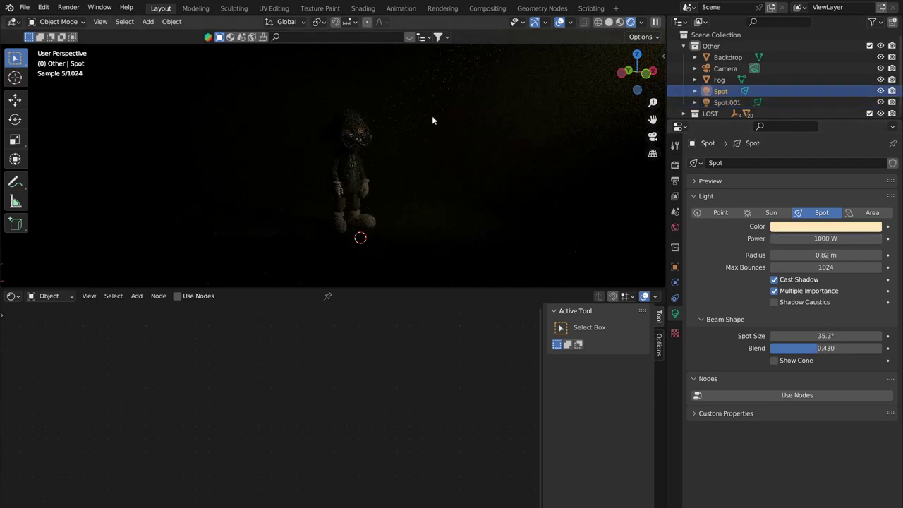
Enlarge the 3D view, look through the scene camera, and show Render Properties
left_click_drag(372, 282, 365, 427)
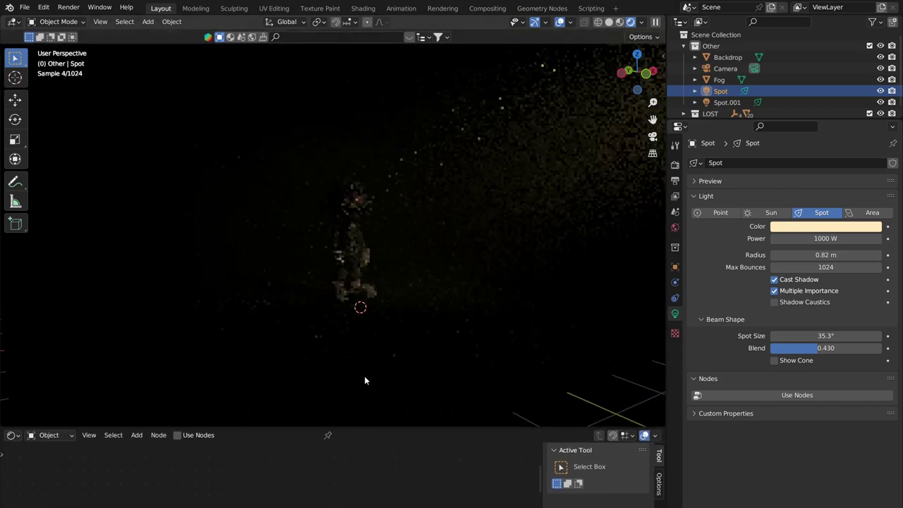
scroll(374, 345, "up", 5)
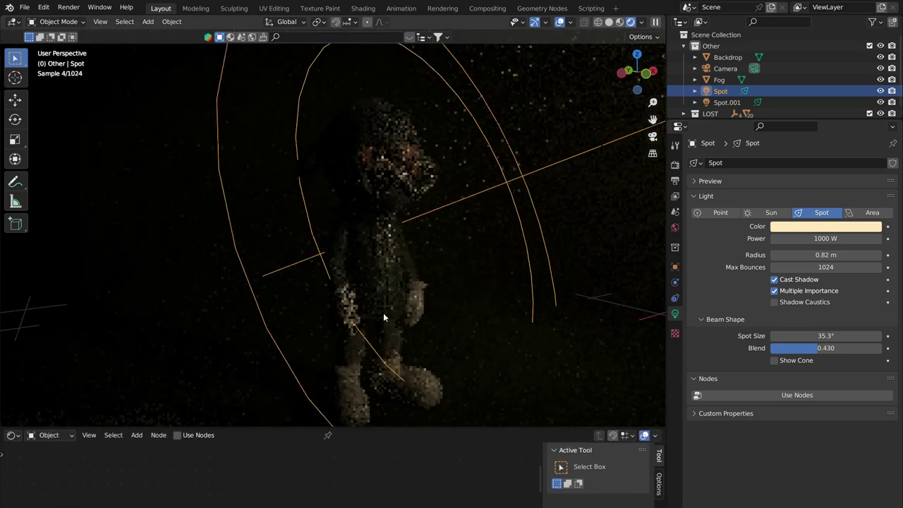
left_click(652, 135)
scroll(390, 217, "up", 3)
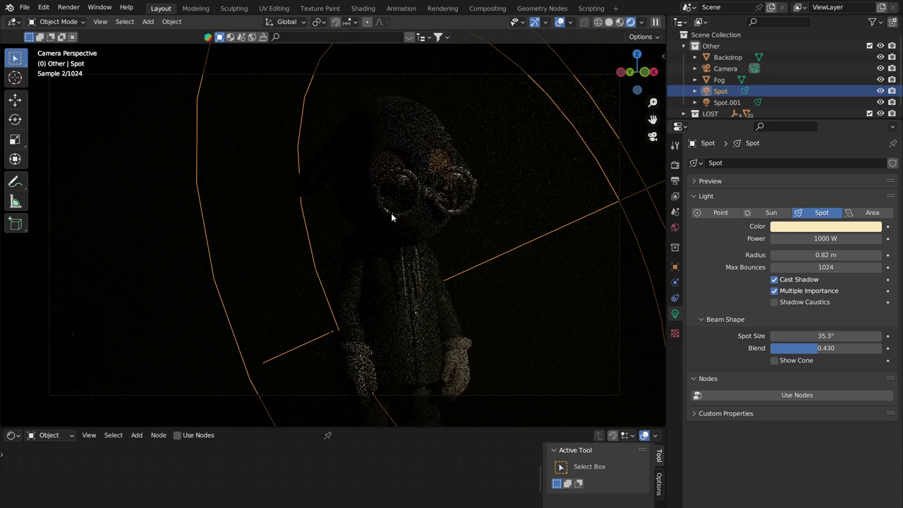
scroll(390, 213, "down", 1)
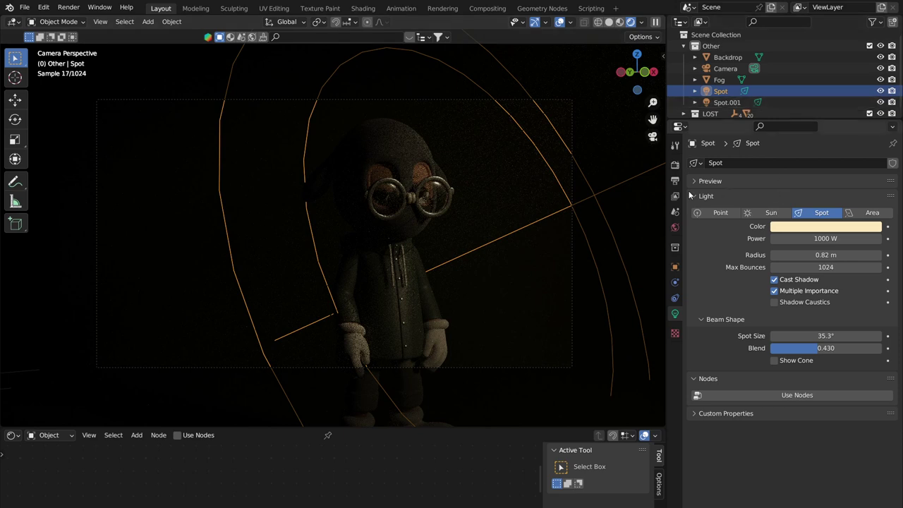
left_click(674, 164)
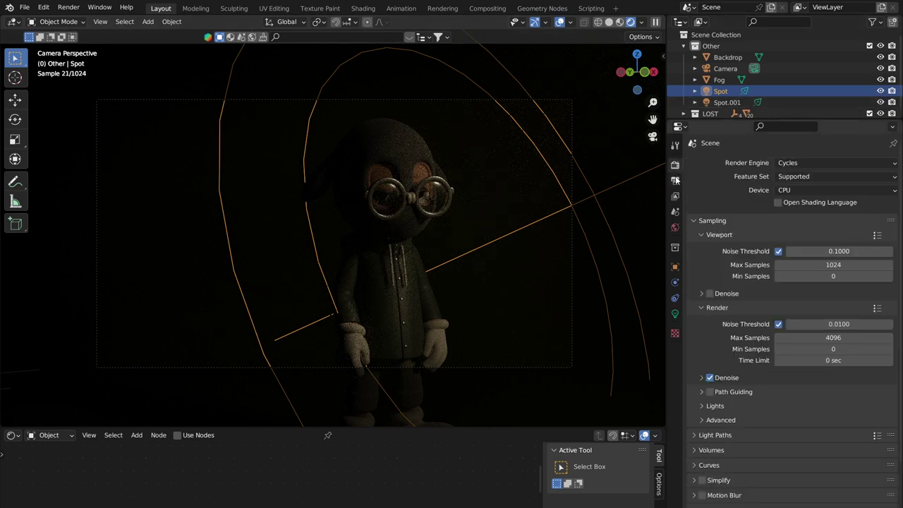
Preview the render in Eevee, switch back to Cycles, and hide the Spot light
left_click(786, 162)
left_click(790, 171)
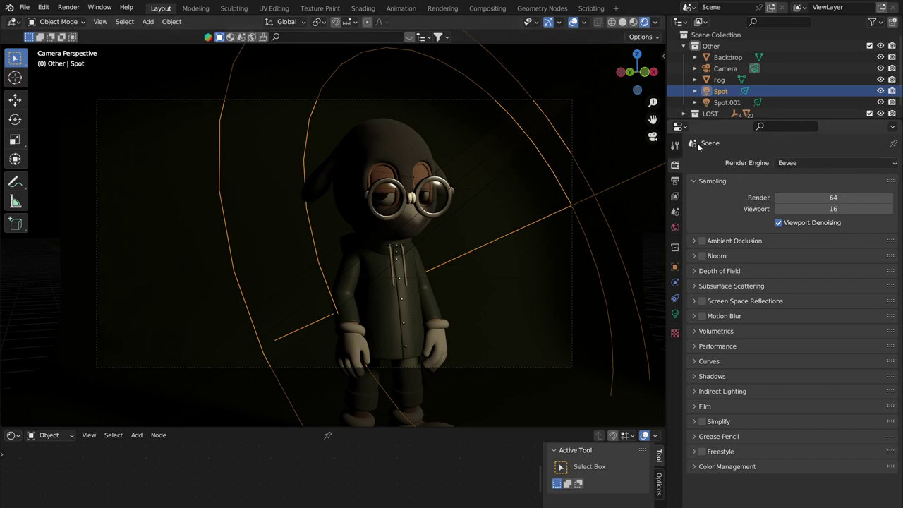
left_click(783, 163)
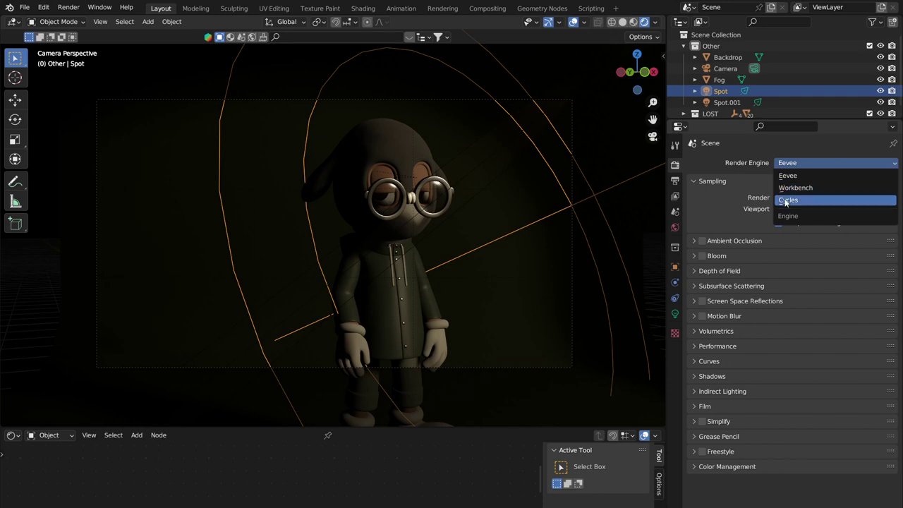
left_click(787, 201)
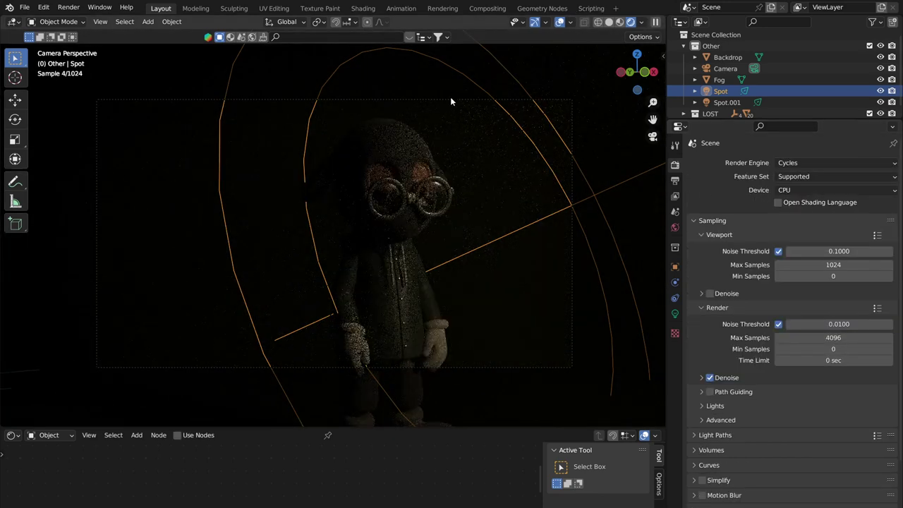
left_click(882, 91)
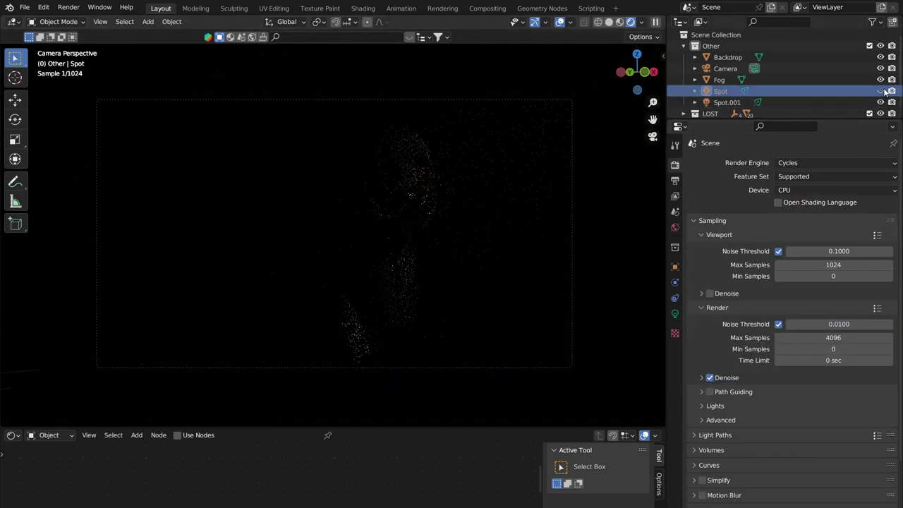
Select Spot.001 and display its Object Data light settings
left_click(415, 181)
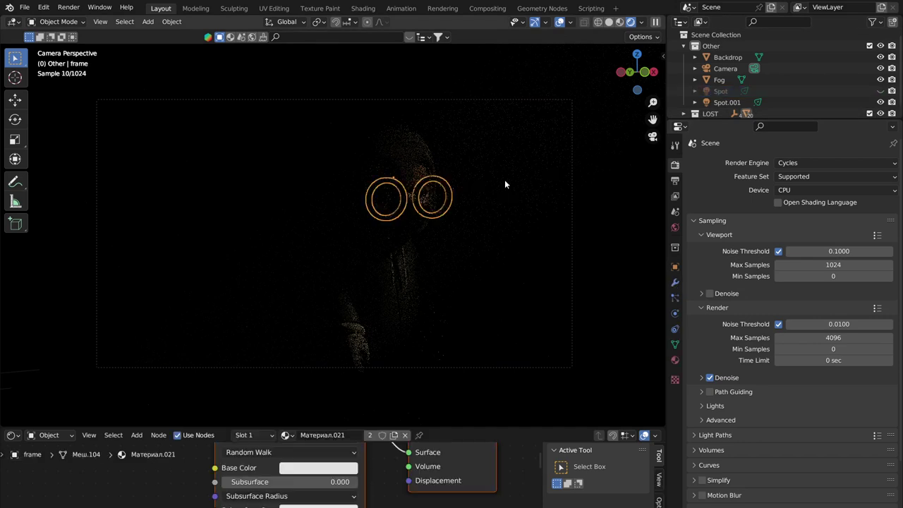
left_click(782, 57)
left_click(779, 90)
left_click(776, 103)
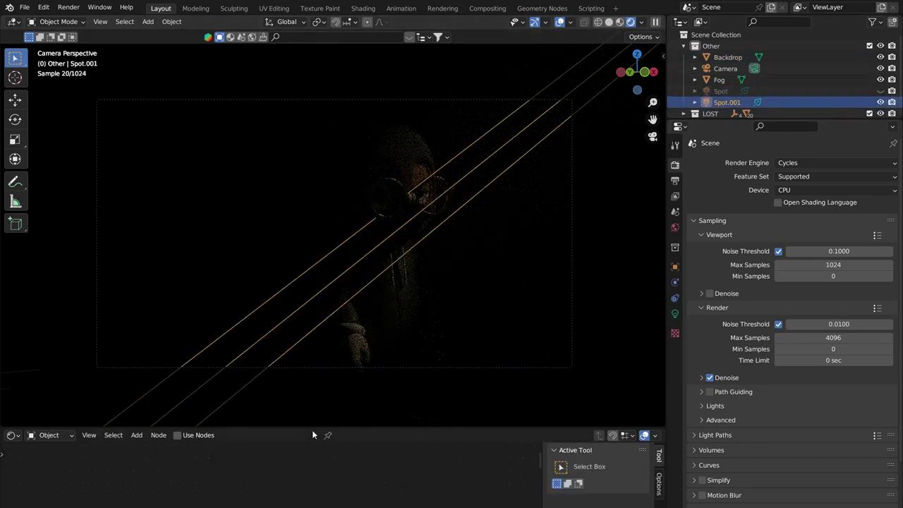
left_click_drag(313, 431, 310, 273)
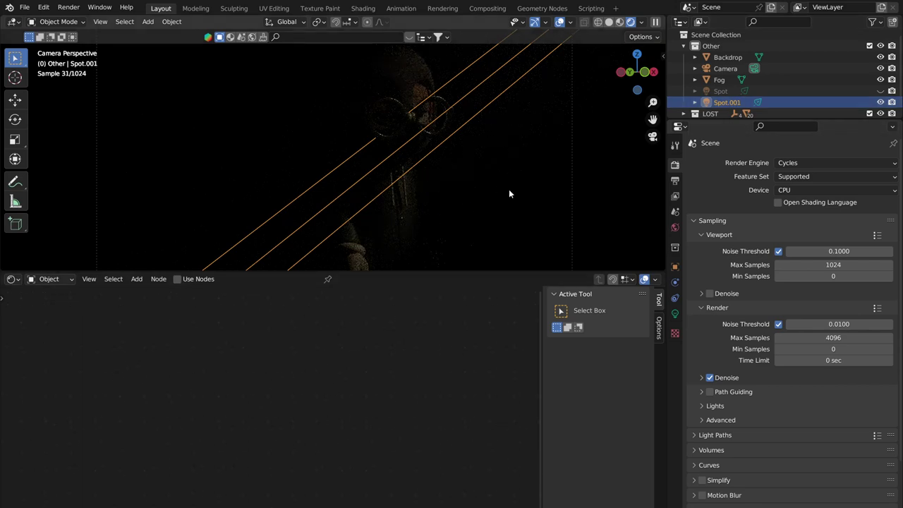
left_click(675, 314)
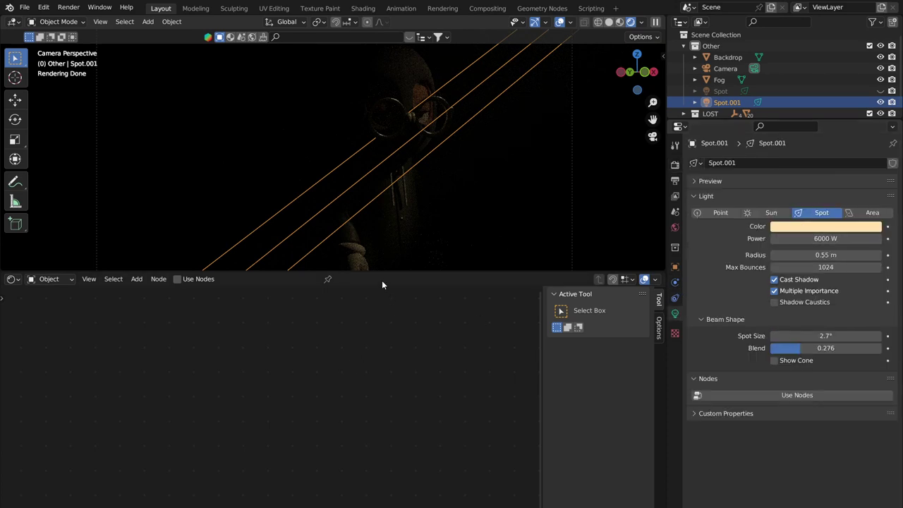
left_click_drag(392, 272, 351, 397)
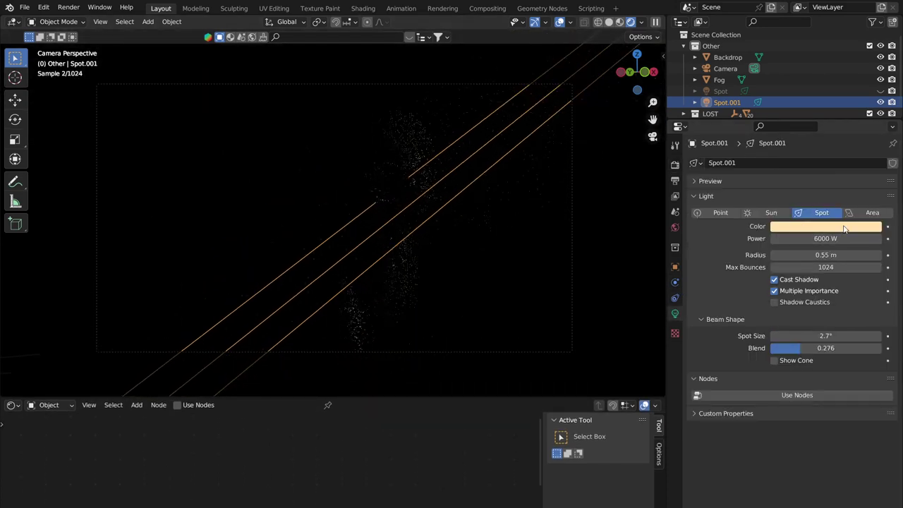
Set Spot.001's Spot Size to 6.3° and its Radius to 0.05 m
left_click_drag(826, 335, 790, 336)
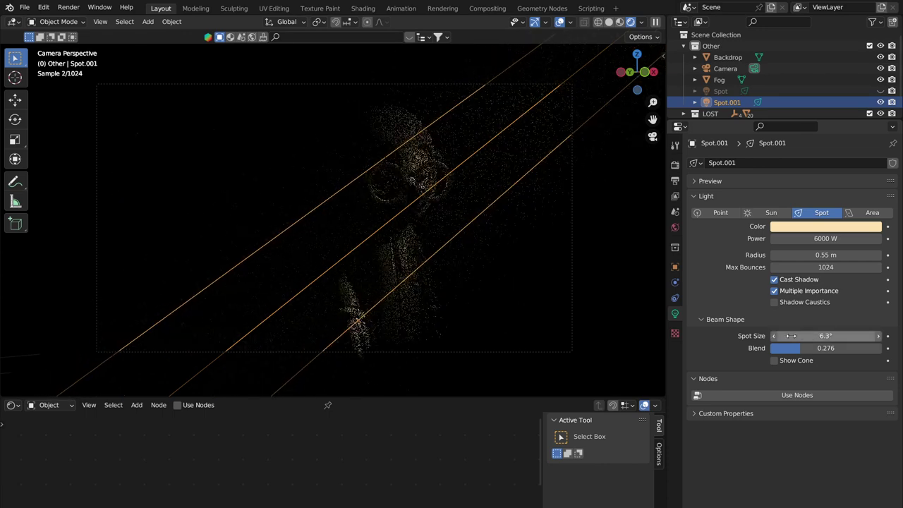
scroll(514, 260, "up", 1)
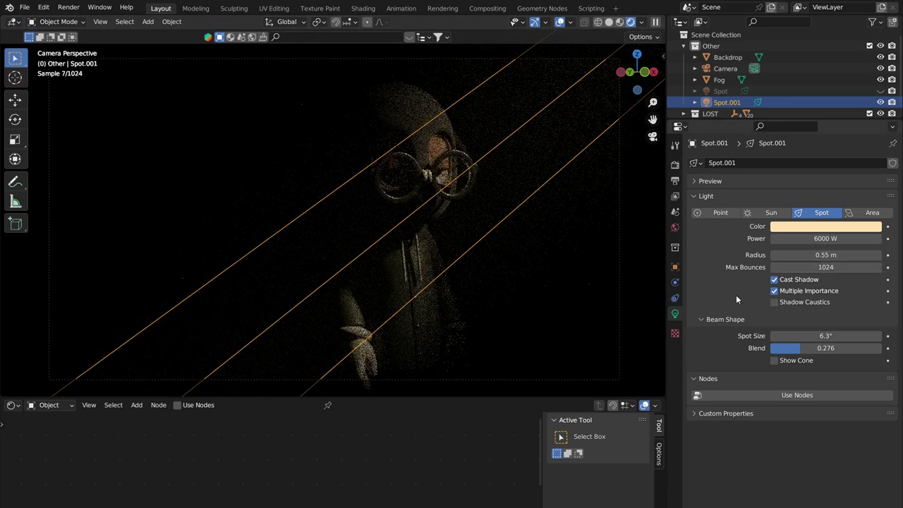
mouse_move(825, 255)
left_mouse_down()
mouse_move(776, 255)
mouse_move(830, 254)
left_mouse_up()
left_click(599, 207)
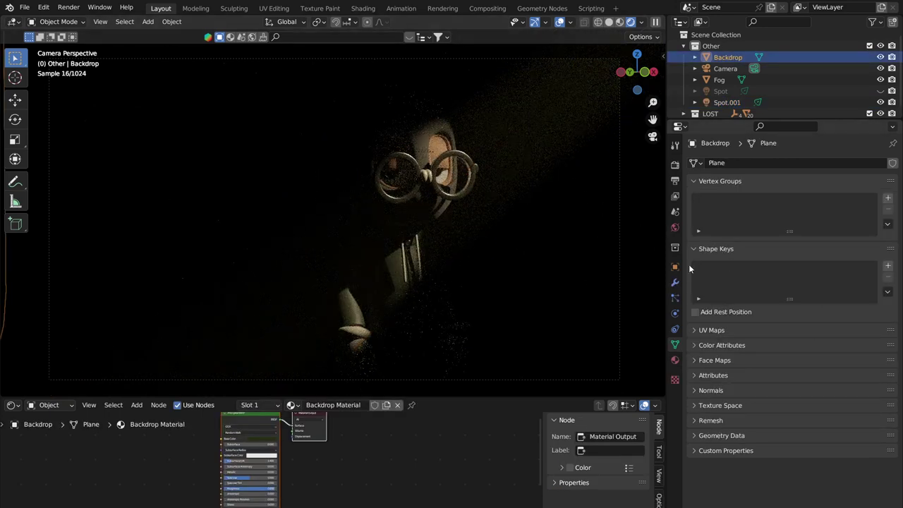
left_click(781, 93)
left_click(782, 98)
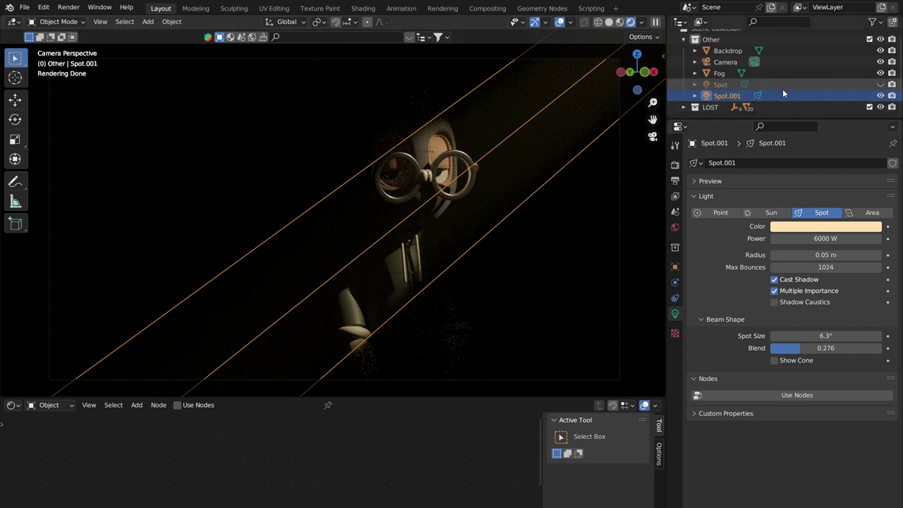
Select Fog and lower the Principled Volume Anisotropy to 0.573
scroll(782, 89, "down", 1)
left_click(776, 73)
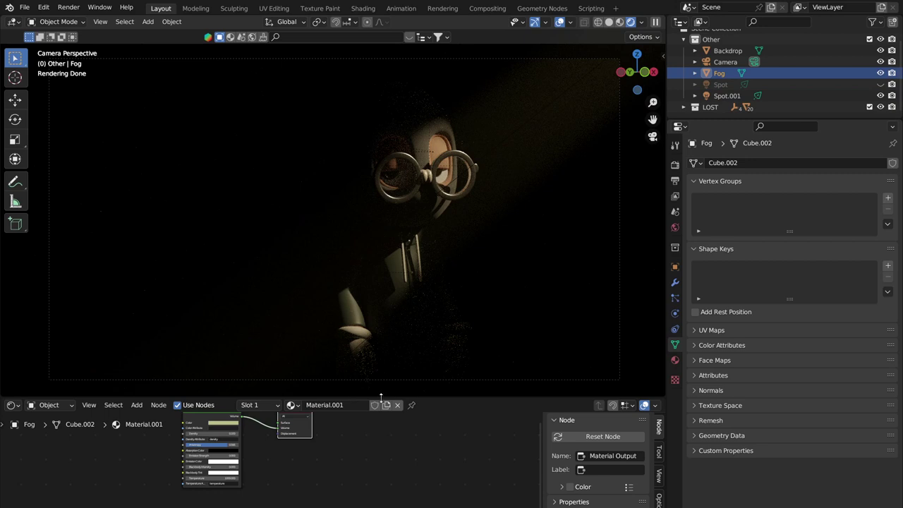
left_click_drag(383, 395, 384, 319)
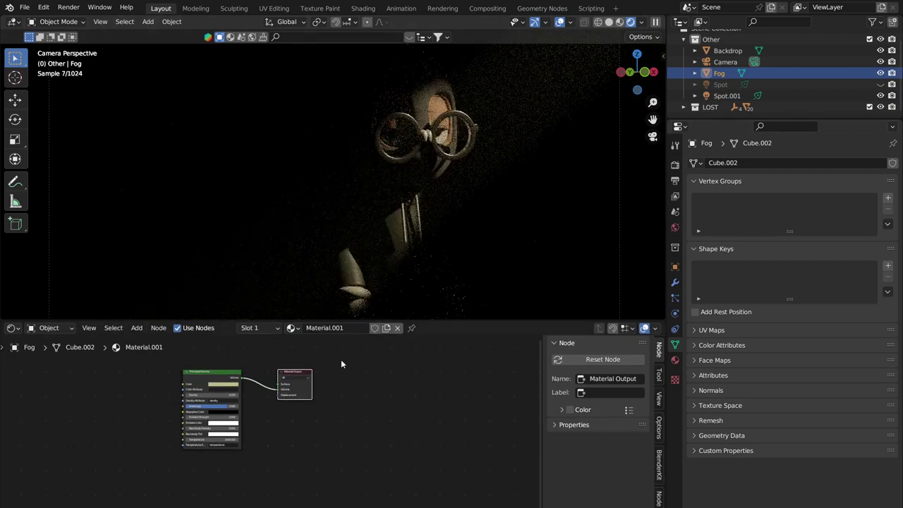
scroll(340, 359, "up", 5)
middle_click_drag(376, 436, 324, 423)
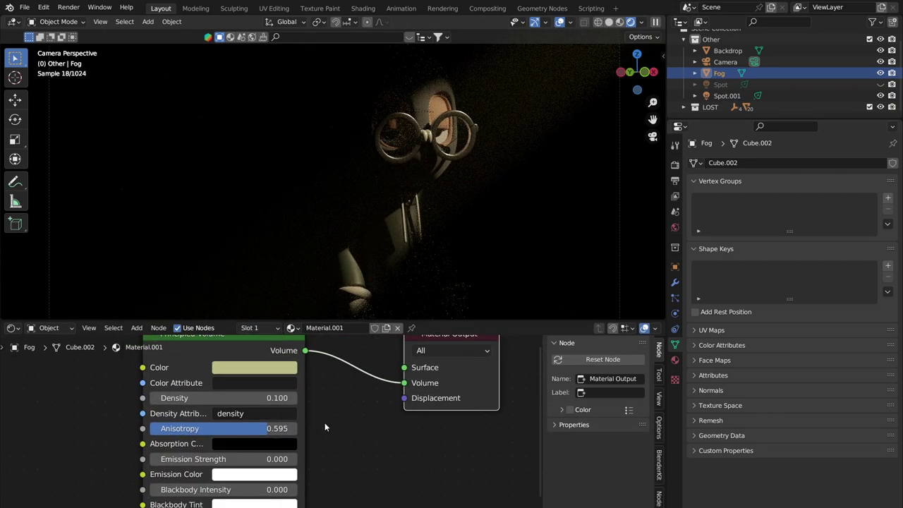
left_click_drag(290, 428, 266, 428)
Set the fog's Emission Strength to 0.001, then select the Backdrop to view its material
left_click(262, 447)
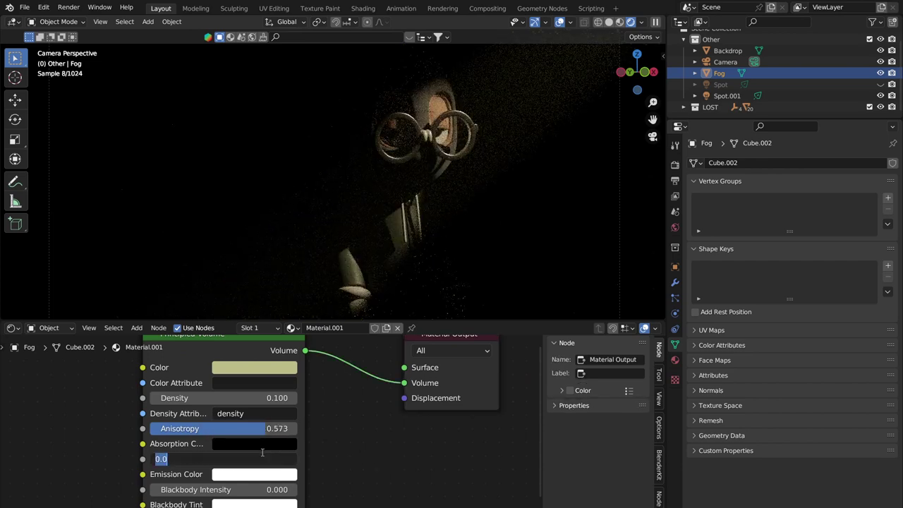
type("0.01")
key("Return")
left_click(262, 458)
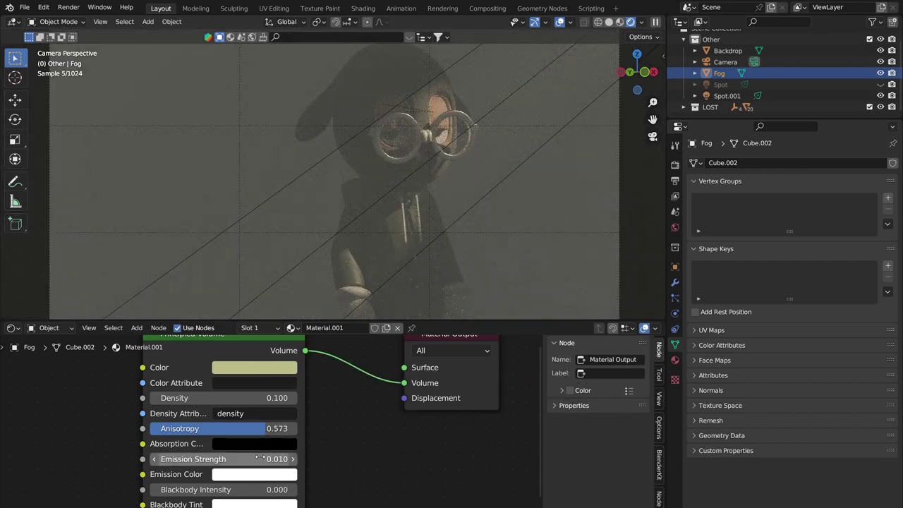
type("0.001")
key("Return")
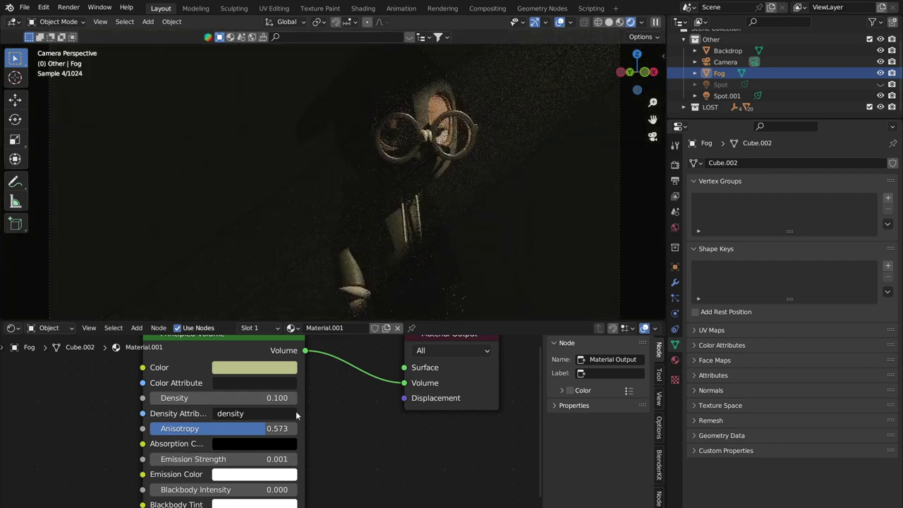
left_click(333, 172)
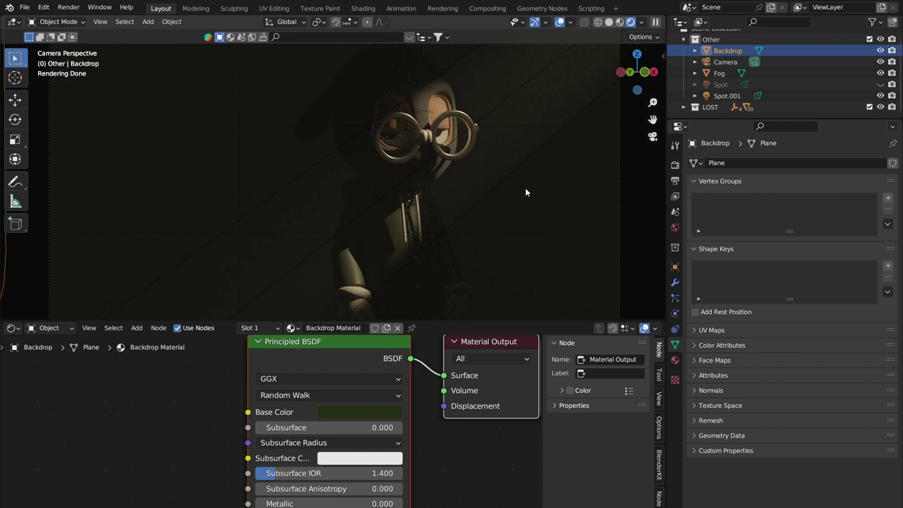
Zoom the camera view in and out to check the backdrop, then select the Spot light
scroll(447, 146, "down", 4)
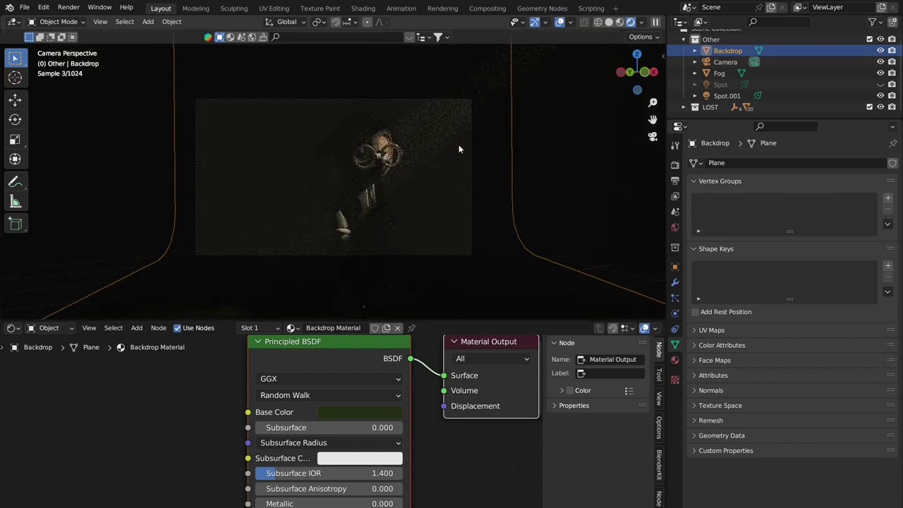
scroll(332, 144, "up", 4)
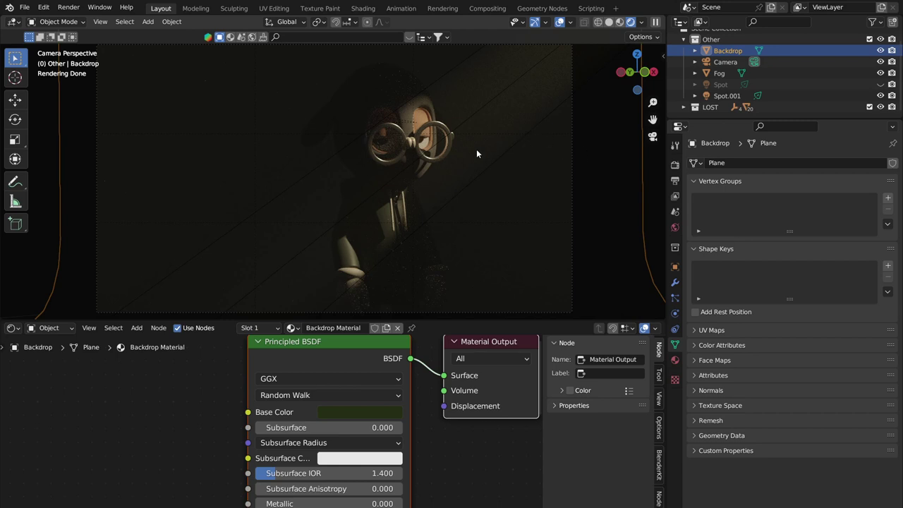
scroll(494, 173, "down", 5)
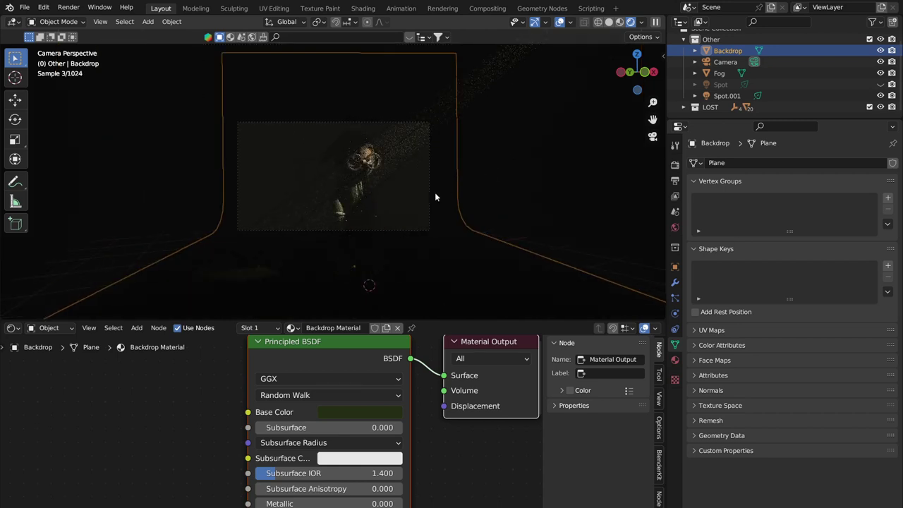
scroll(445, 159, "up", 6)
scroll(467, 147, "down", 3)
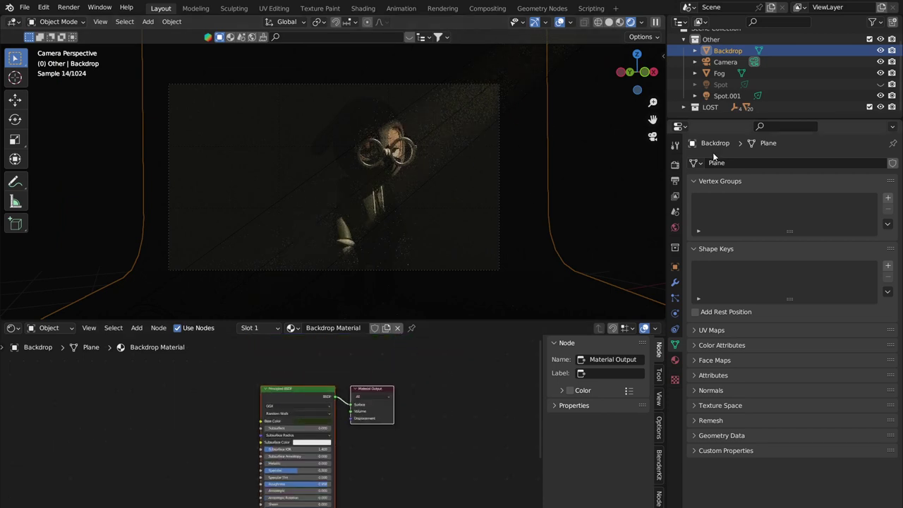
left_click(796, 86)
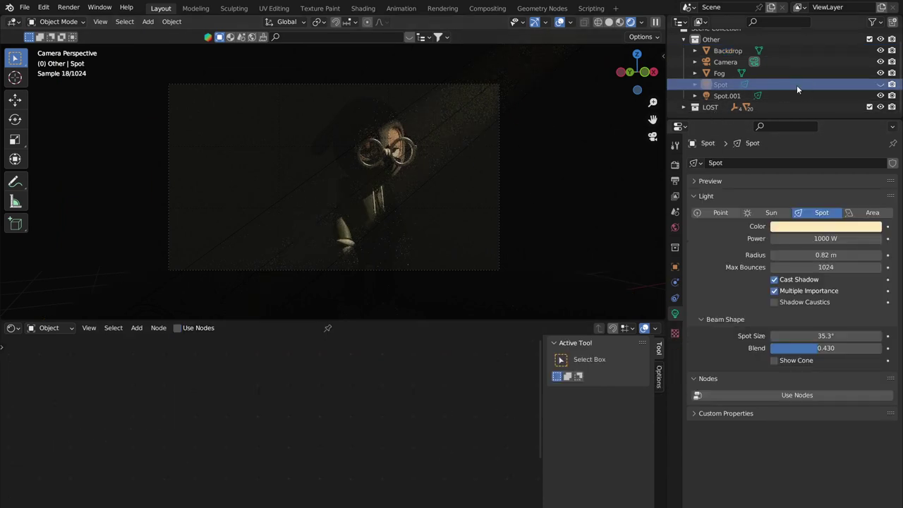
Unhide the Spot light and hide the Fog volume
left_click(880, 84)
middle_click_drag(561, 125, 551, 142)
left_click(498, 122)
scroll(506, 127, "up", 1)
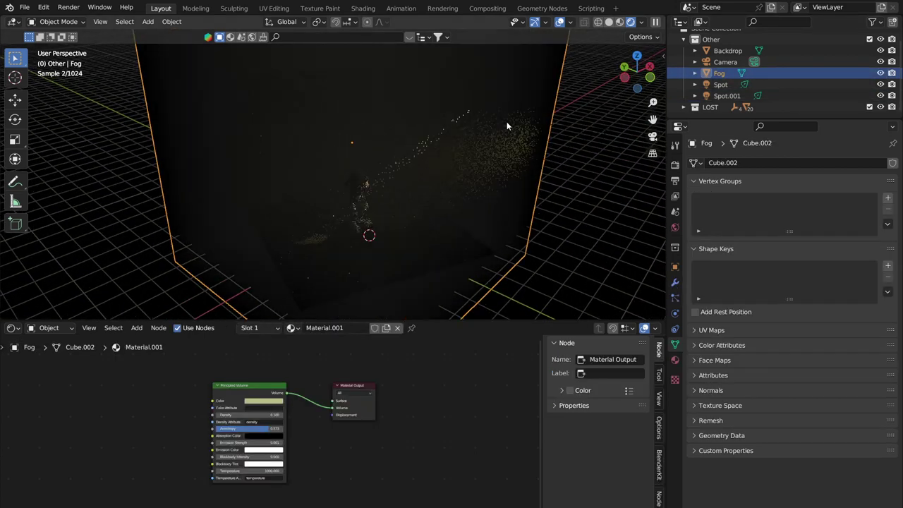
left_click(880, 73)
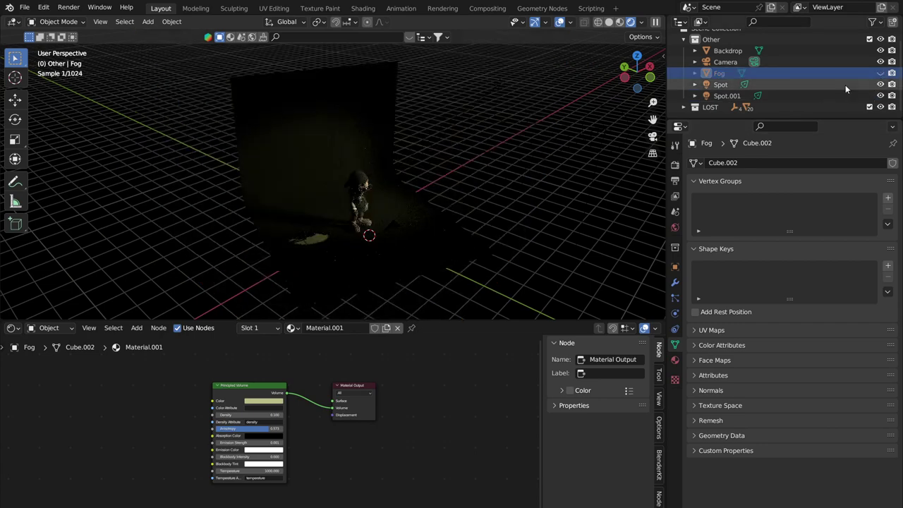
middle_click_drag(459, 183, 423, 178)
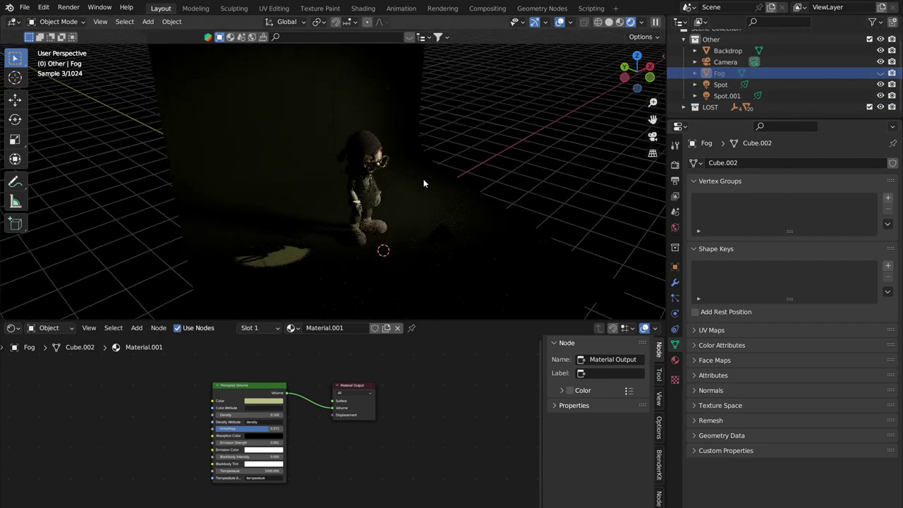
scroll(424, 177, "up", 1)
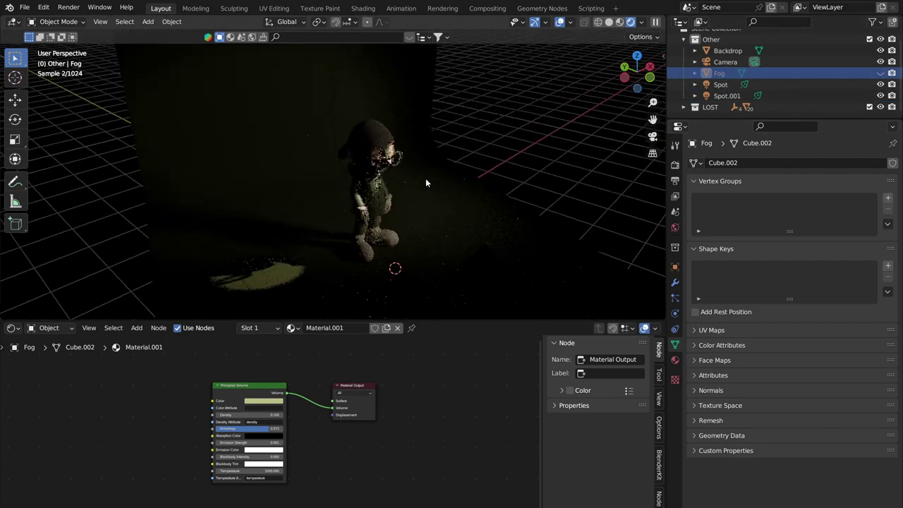
Move the Spot light and rotate it to aim at the backdrop
left_click(800, 85)
scroll(434, 141, "down", 3)
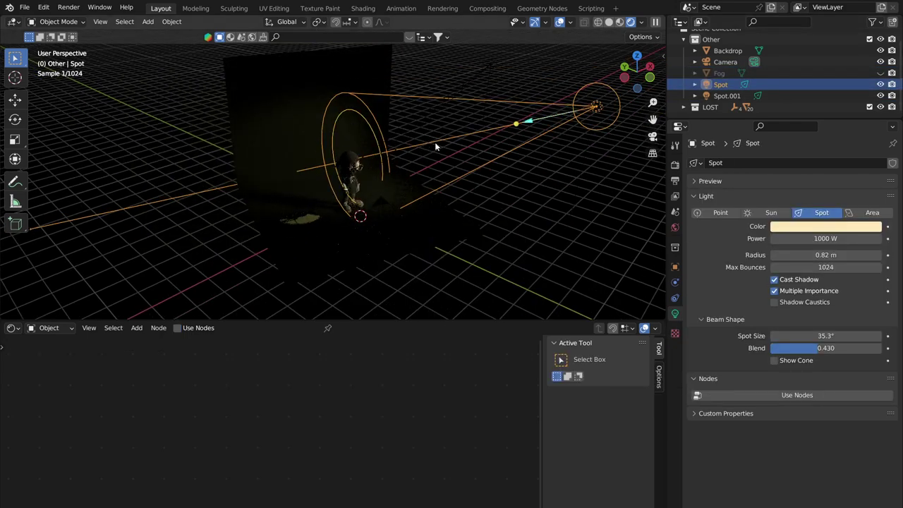
key("g")
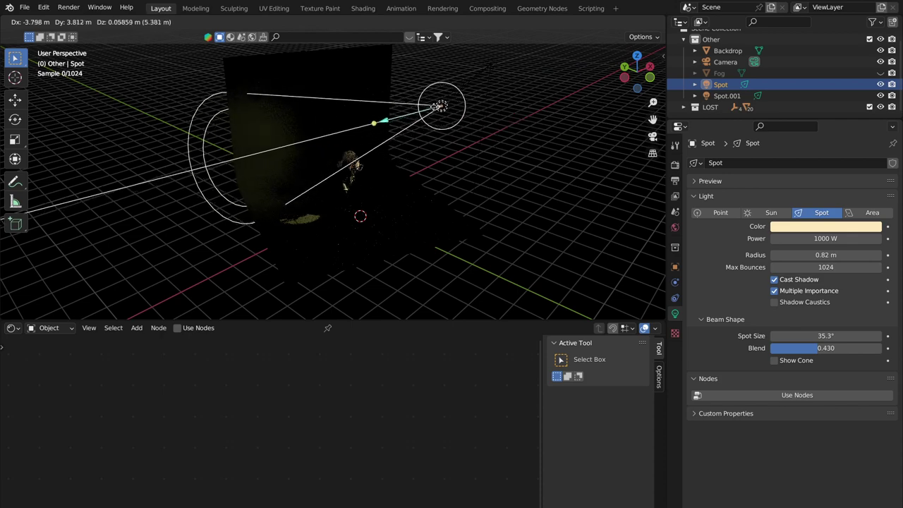
left_click(443, 130)
middle_click_drag(443, 130, 380, 241)
key("shift+t")
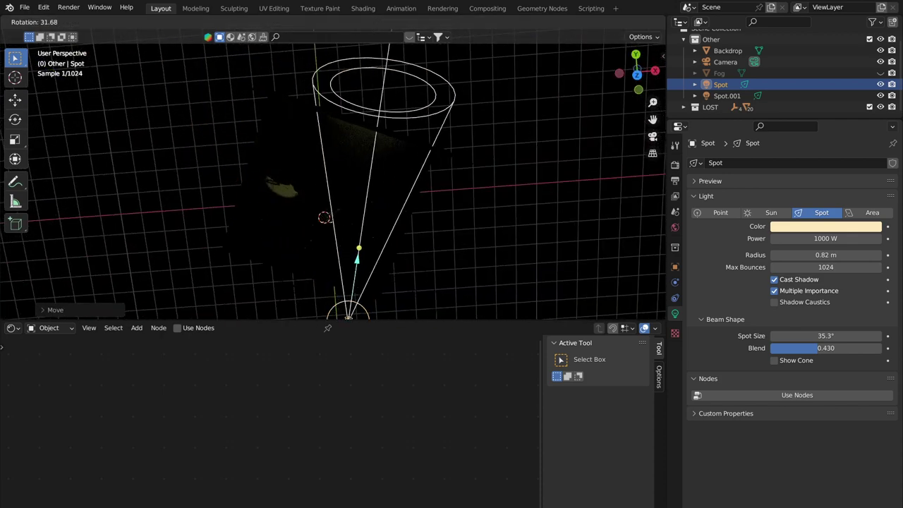
left_click(411, 170)
key("r")
left_click(420, 136)
middle_click_drag(420, 136, 490, 110)
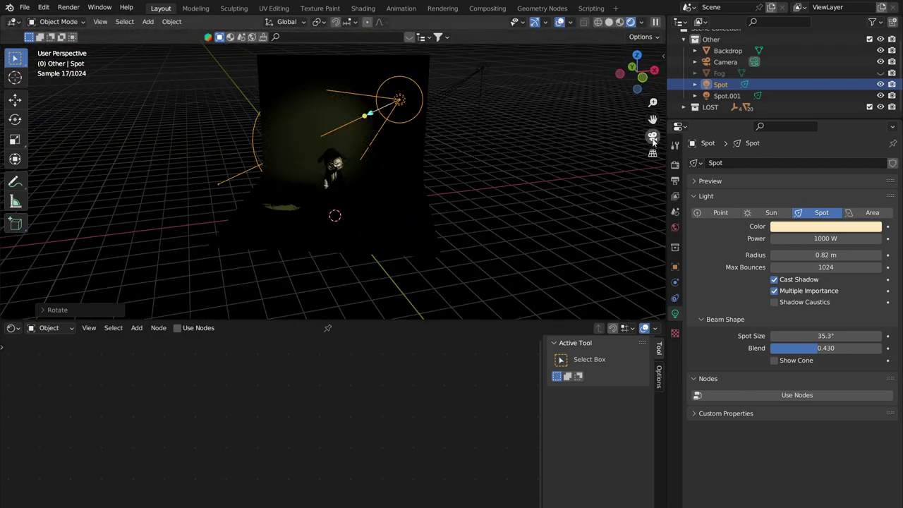
Check the lighting through the scene camera, then reselect the Spot light
key("KP_0")
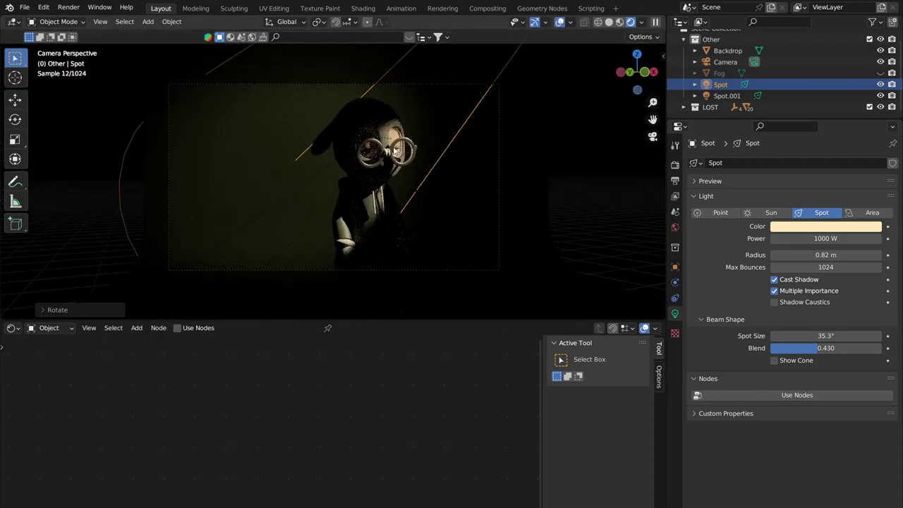
scroll(425, 177, "up", 1)
scroll(426, 171, "down", 3)
middle_click_drag(426, 172, 501, 165)
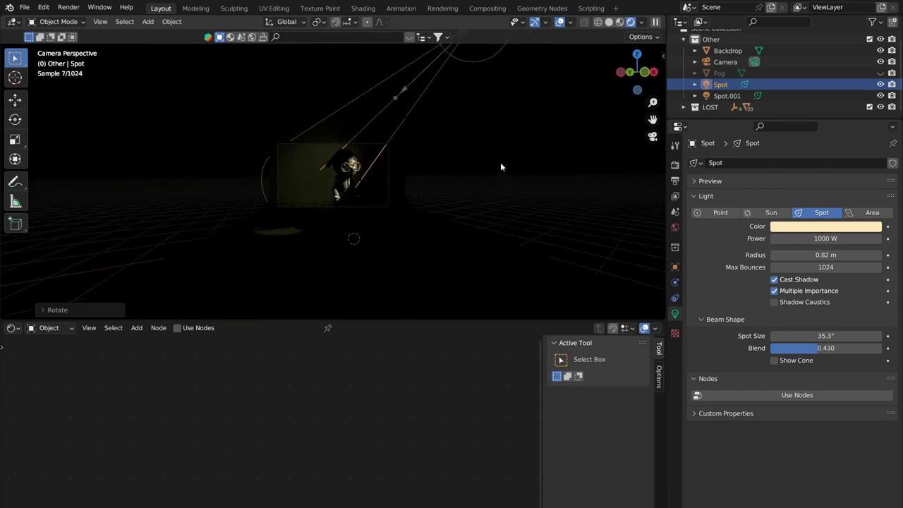
left_click(458, 145)
middle_click_drag(421, 132, 512, 141)
scroll(440, 139, "down", 2)
left_click(401, 125)
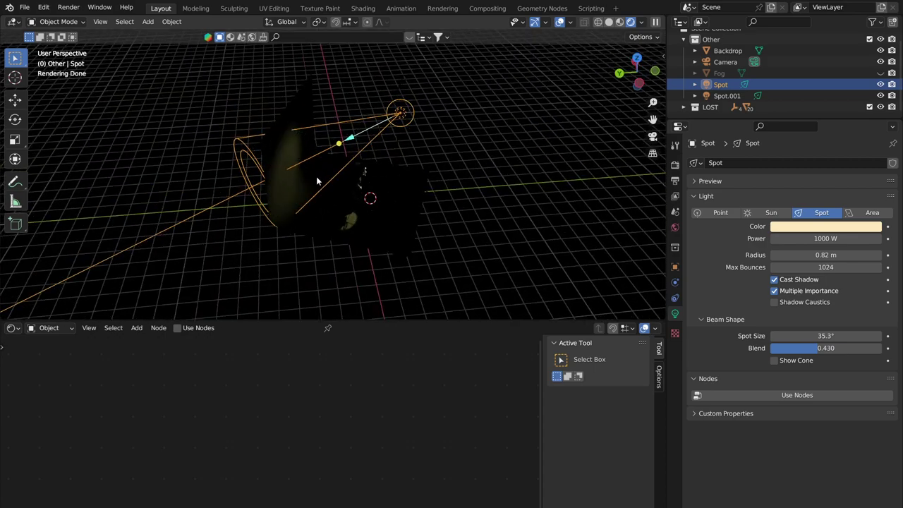
mouse_move(420, 165)
middle_mouse_down()
mouse_move(376, 120)
mouse_move(408, 163)
middle_mouse_up()
scroll(423, 167, "up", 2)
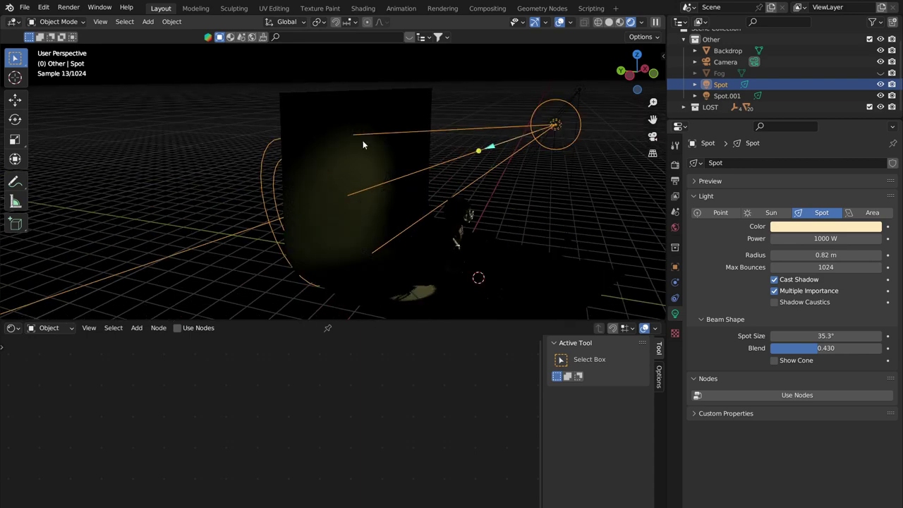
middle_click_drag(524, 225, 480, 96)
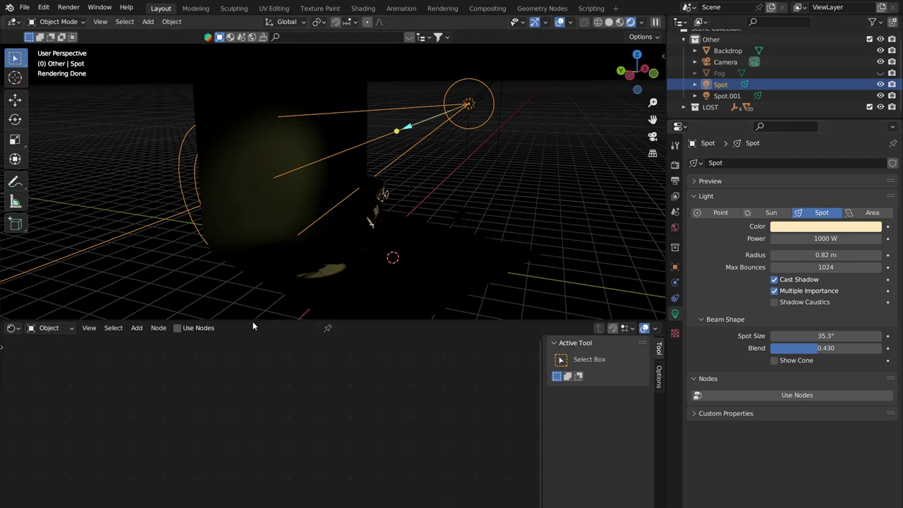
Make the 3D viewport taller and browse the lower area's editor-type list
left_click_drag(253, 321, 254, 356)
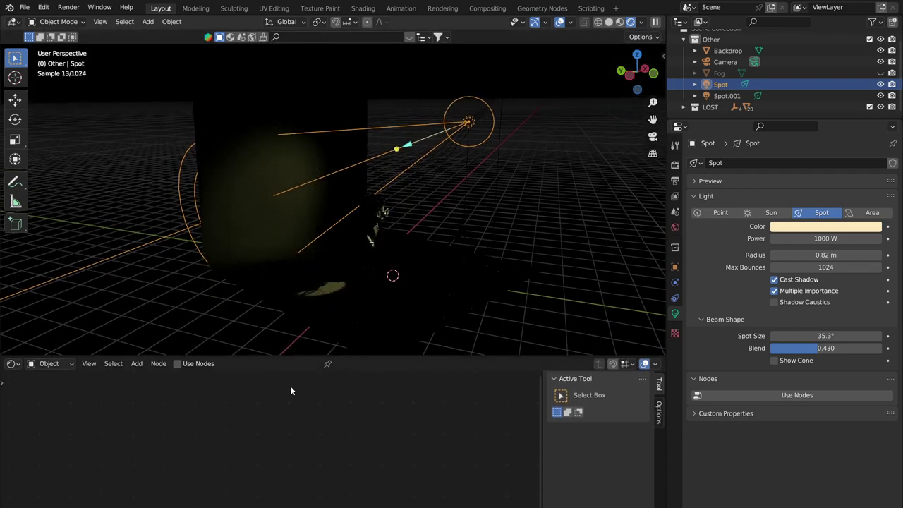
left_click(12, 364)
left_click(32, 365)
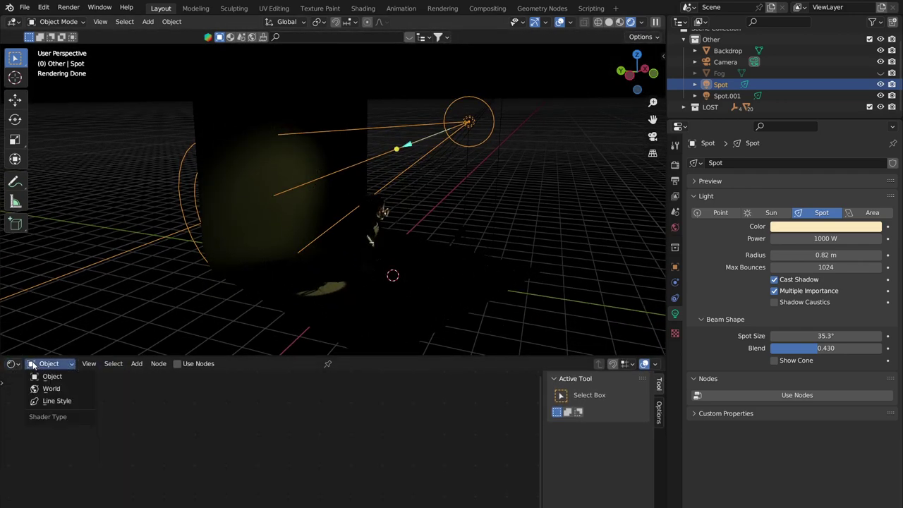
left_click(12, 364)
left_click(12, 367)
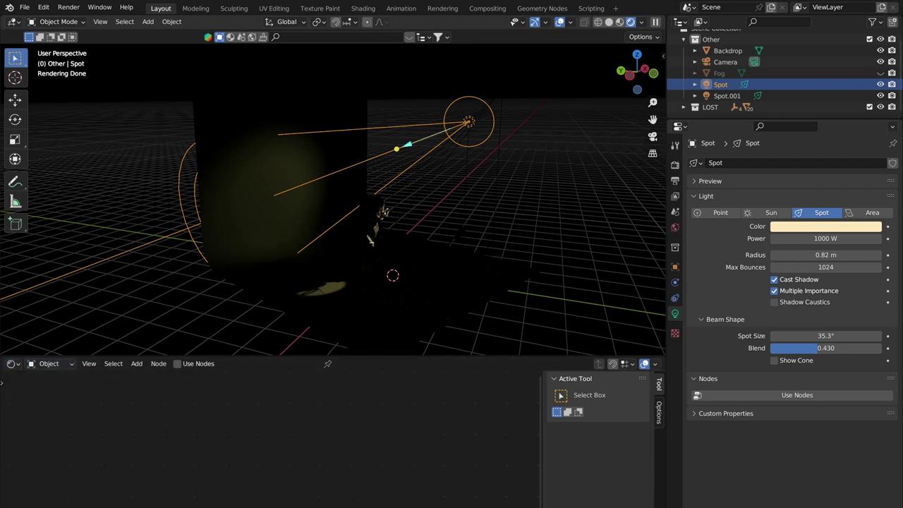
left_click(15, 366)
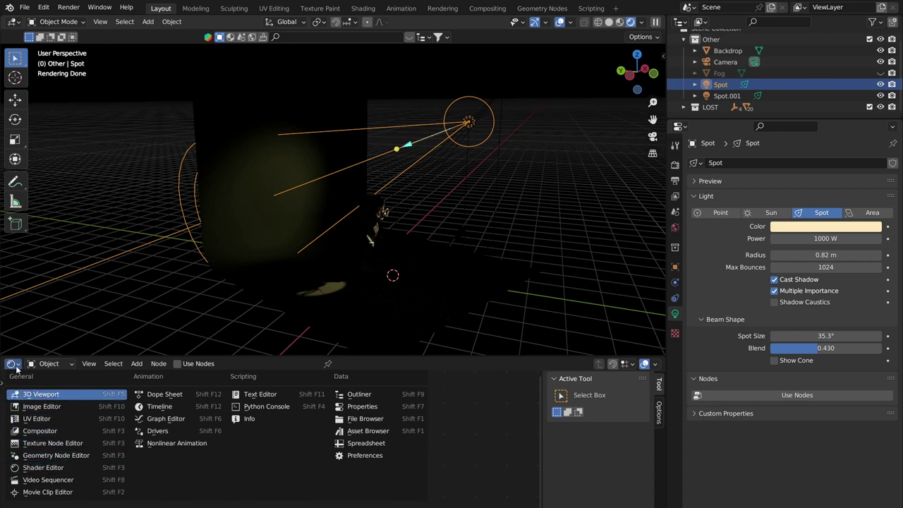
Show the World node tree in the Shader Editor and the world's properties
left_click(34, 467)
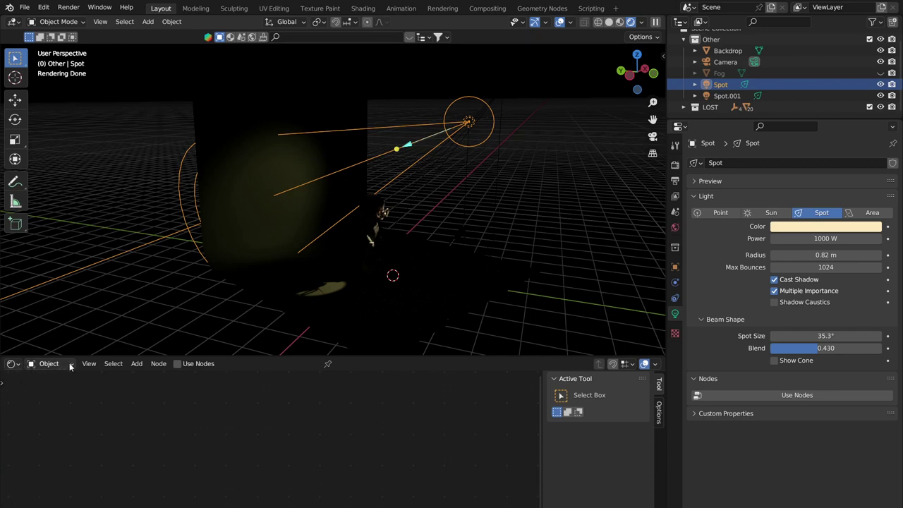
left_click(59, 363)
left_click(526, 219)
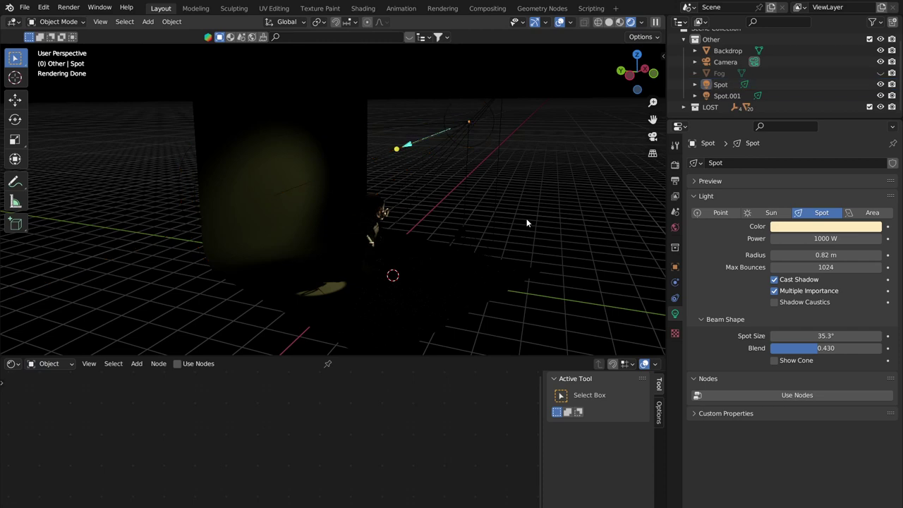
left_click(47, 364)
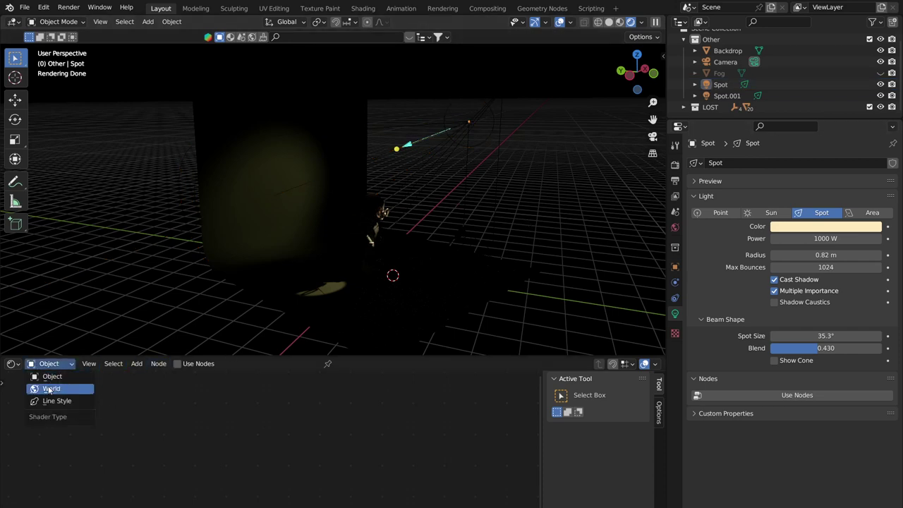
left_click(50, 389)
scroll(322, 402, "up", 3)
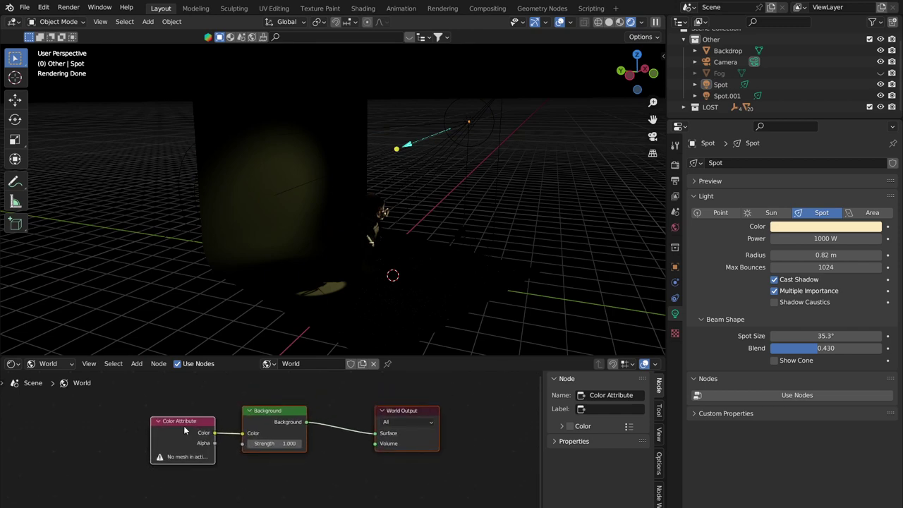
left_click_drag(184, 425, 165, 426)
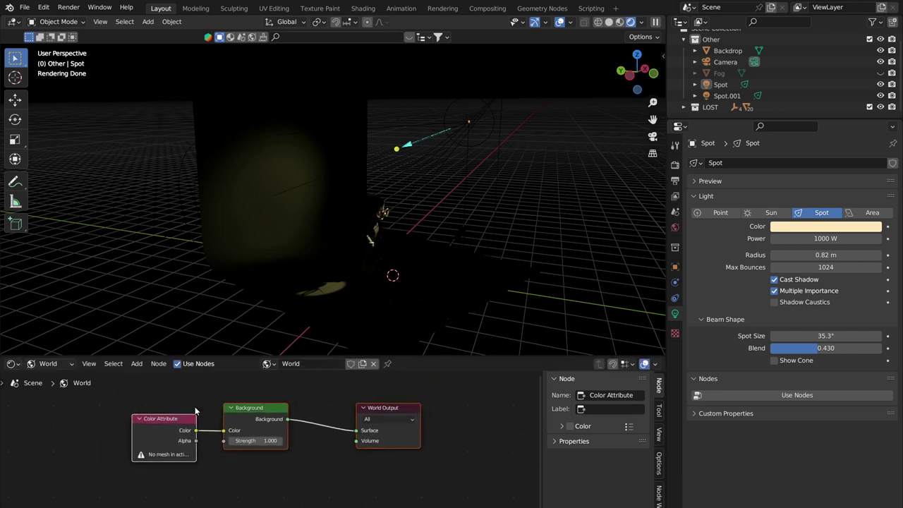
left_click(677, 227)
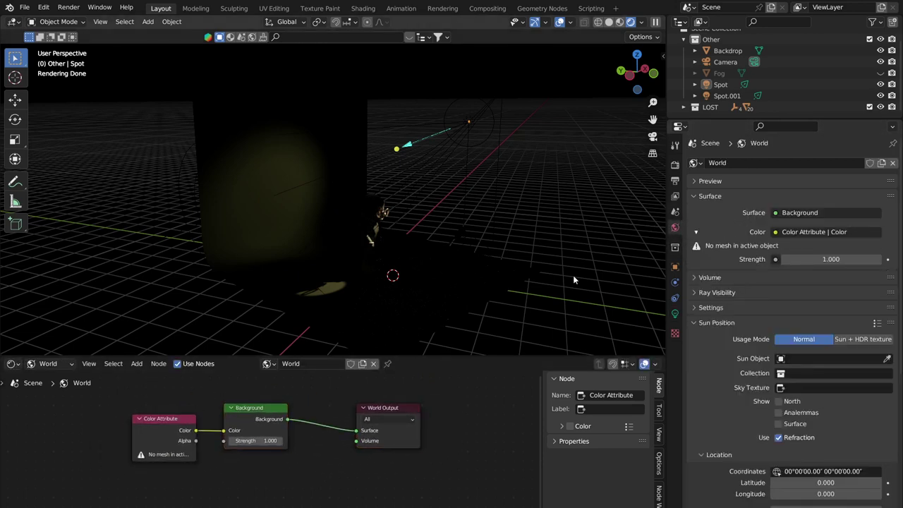
Delete the Color Attribute node and darken the Background colour nearly to black, keeping strength 1.000
left_click_drag(164, 418, 131, 415)
key("x")
scroll(375, 254, "up", 5)
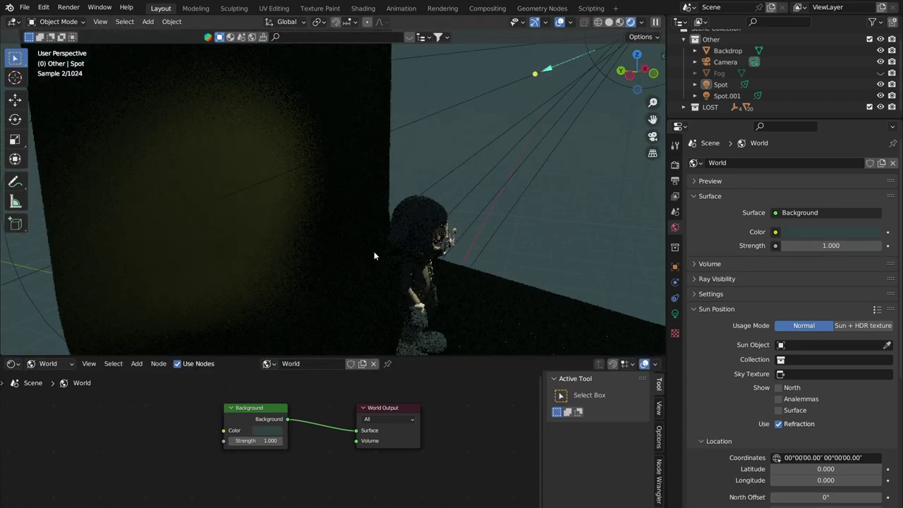
middle_click_drag(318, 405, 263, 403)
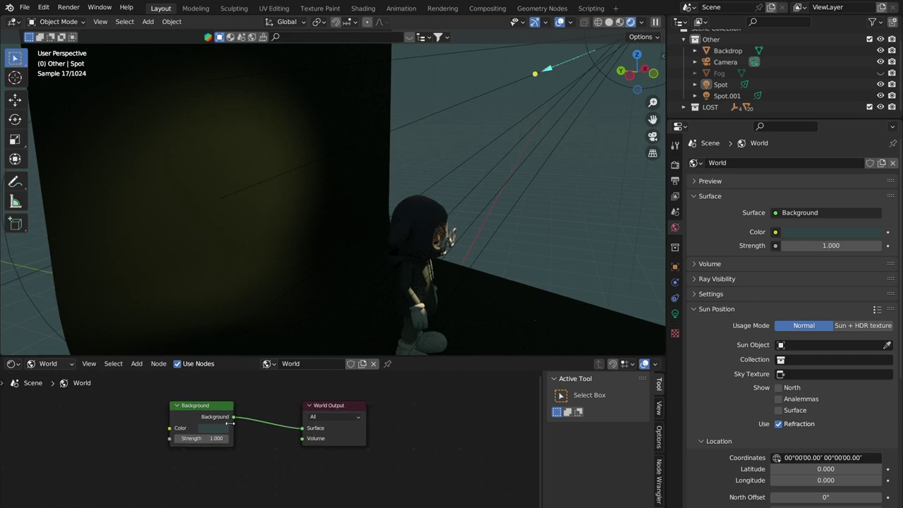
left_click(213, 428)
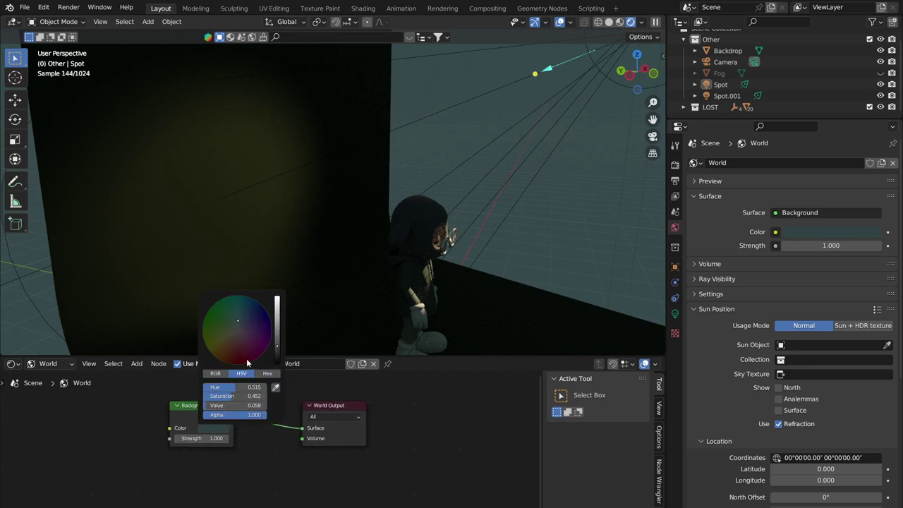
mouse_move(240, 405)
left_mouse_down()
mouse_move(204, 405)
mouse_move(205, 396)
mouse_move(226, 405)
left_mouse_up()
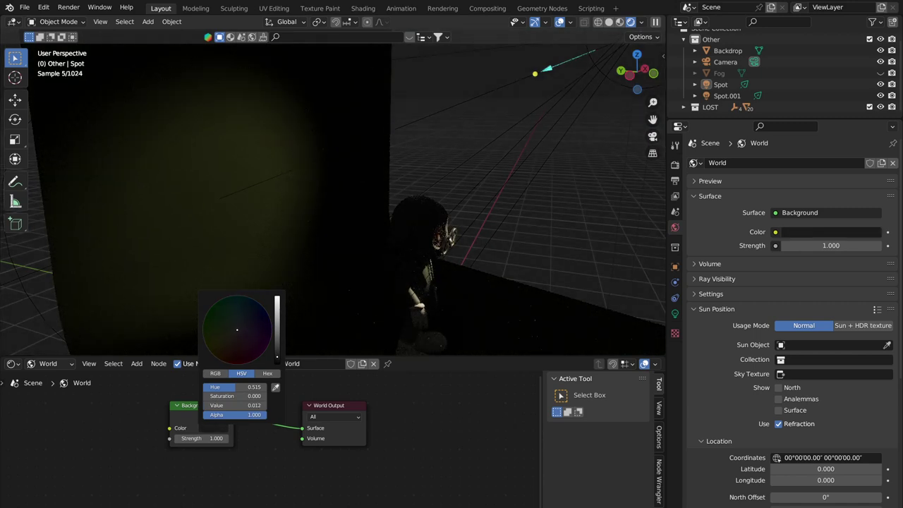
left_click(201, 438)
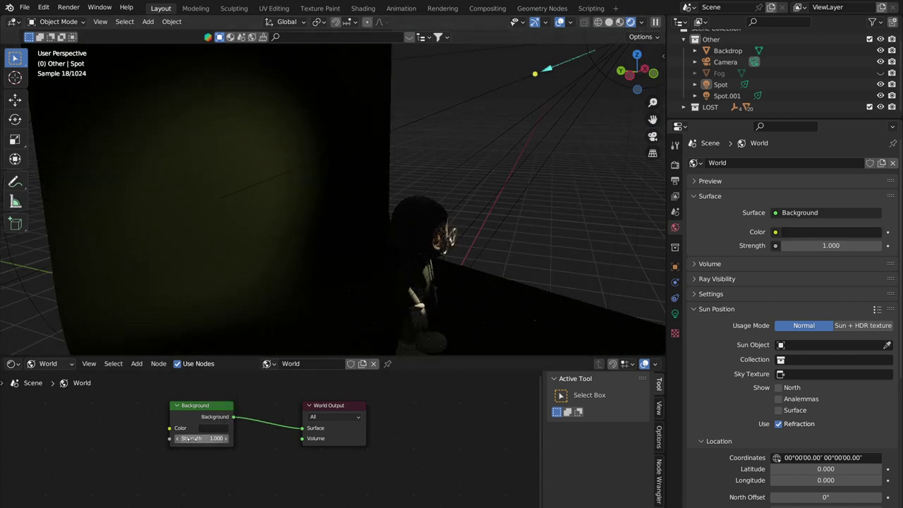
type("7.9")
key("Return")
key("ctrl+z")
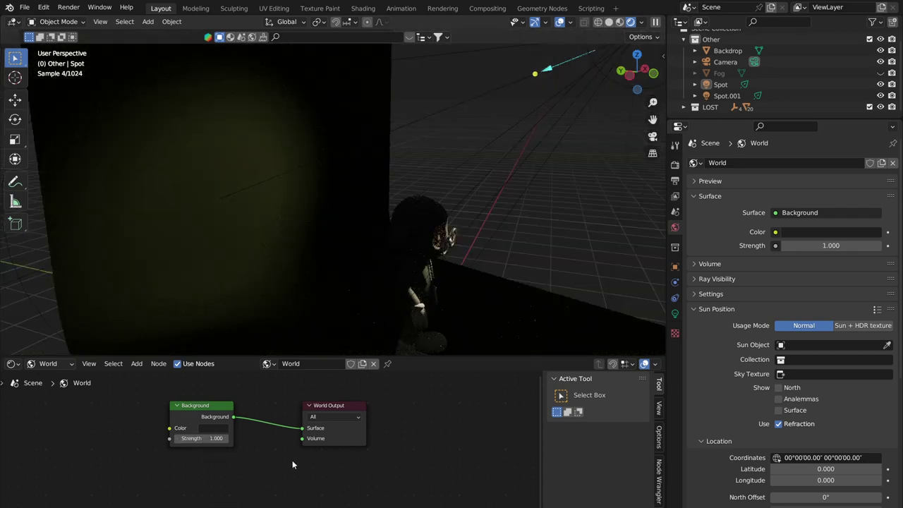
key("Home")
scroll(313, 442, "down", 2)
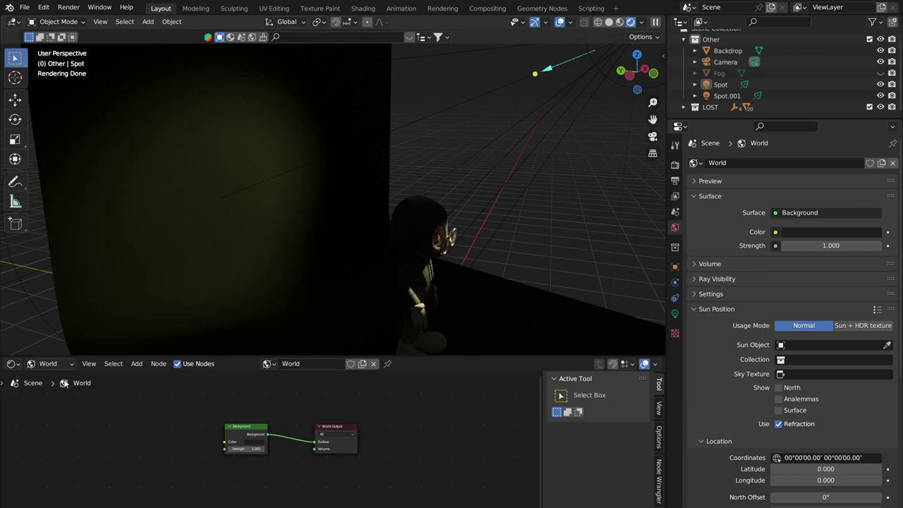
Switch the node editor's shader type to Object
left_click(48, 363)
left_click(32, 364)
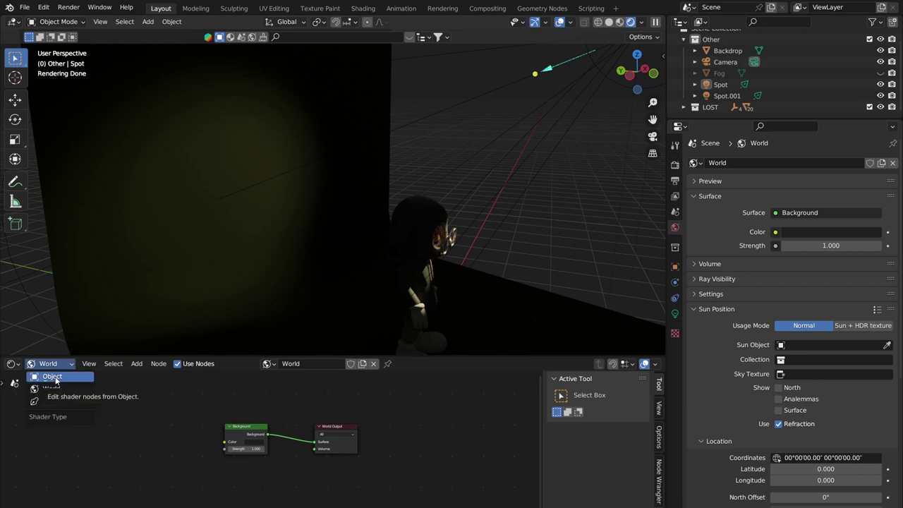
left_click(45, 382)
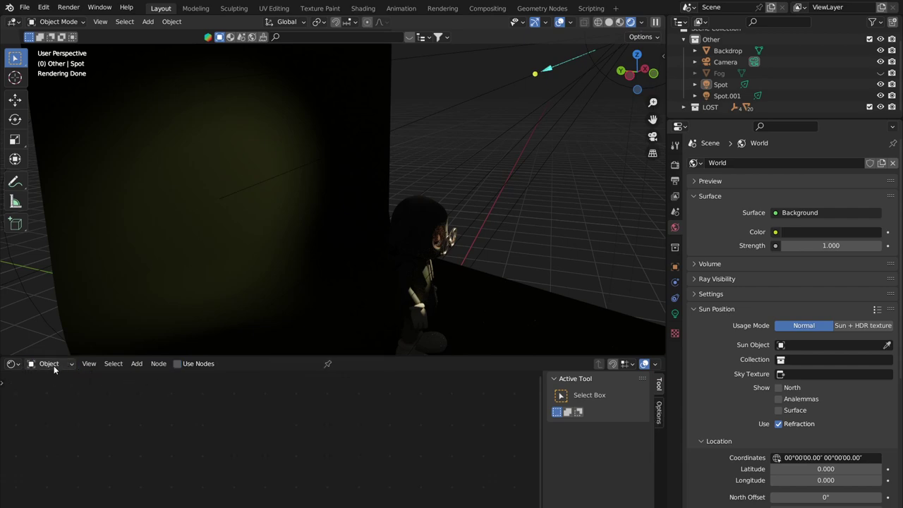
Select the Spot light and enable Use Nodes to create its Emission and Light Output
scroll(462, 161, "down", 3)
middle_click_drag(462, 162, 394, 238)
left_click(469, 123)
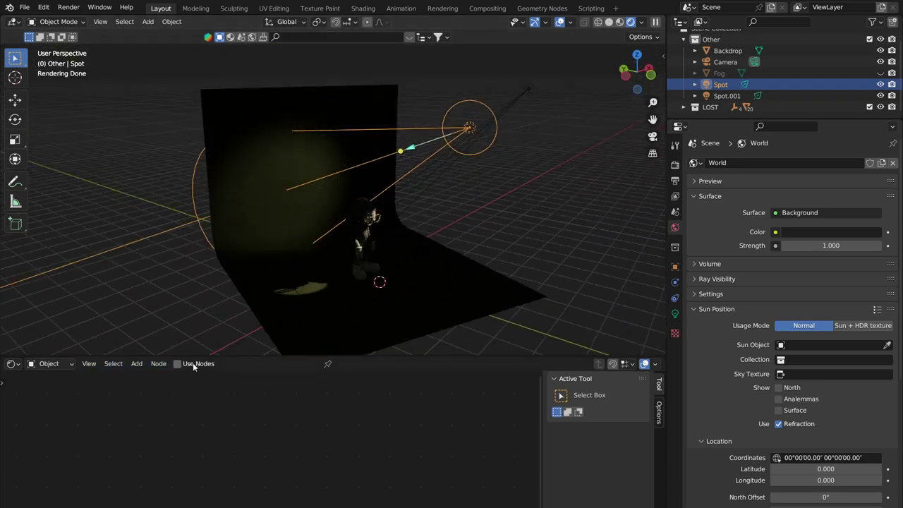
left_click(89, 363)
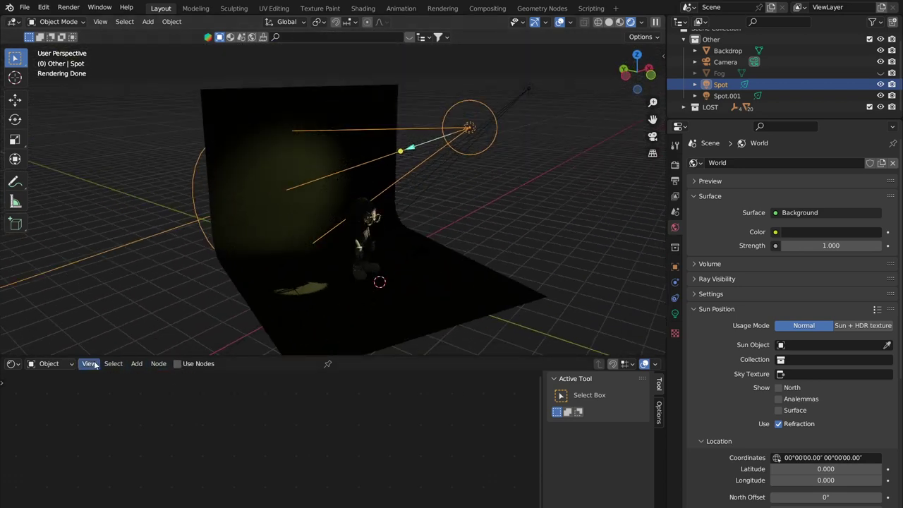
left_click(180, 364)
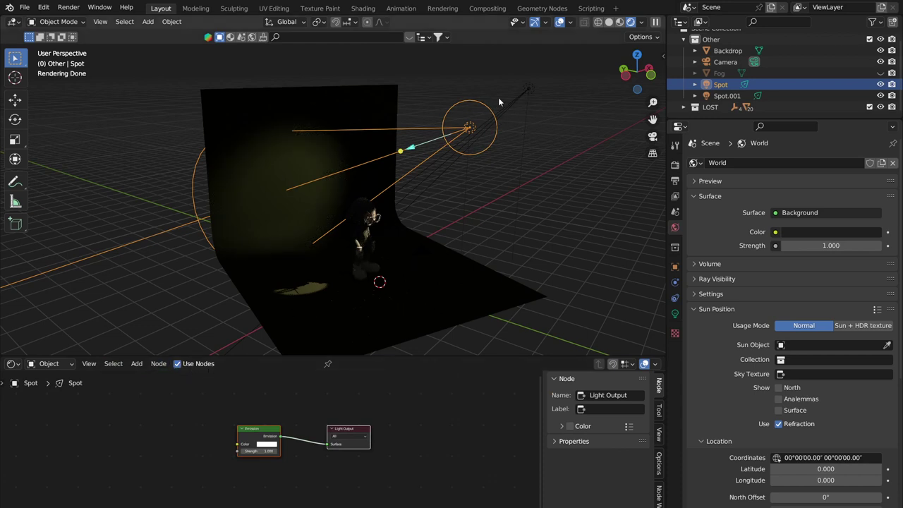
scroll(313, 417, "up", 5)
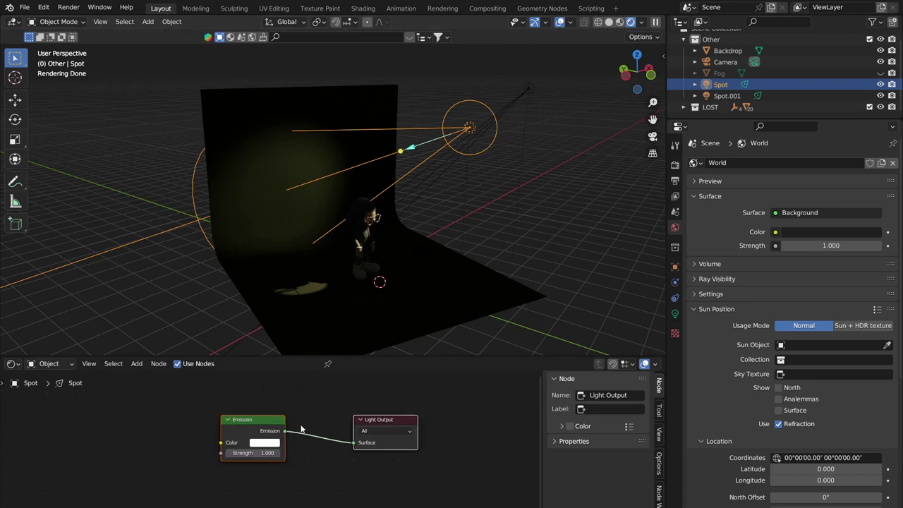
middle_click_drag(319, 404, 294, 474)
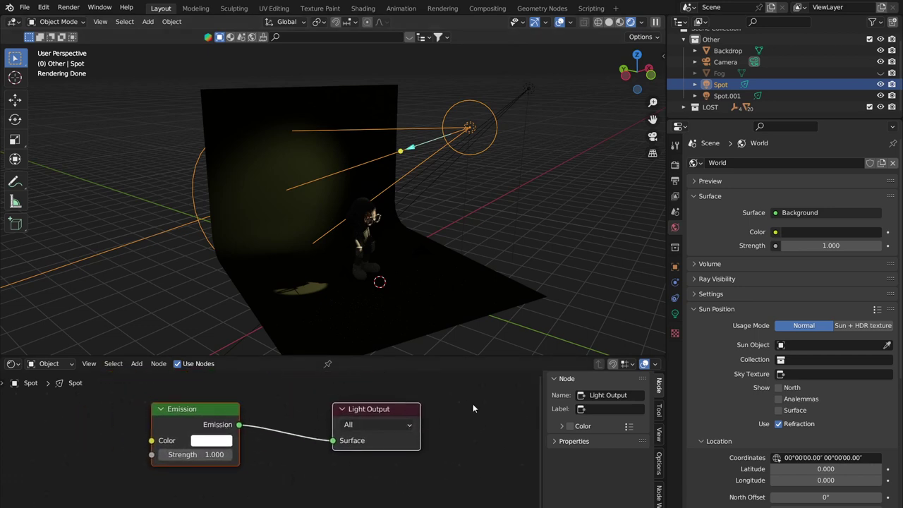
Show the Spot light's Object Data properties alongside its framed light nodes
left_click(675, 313)
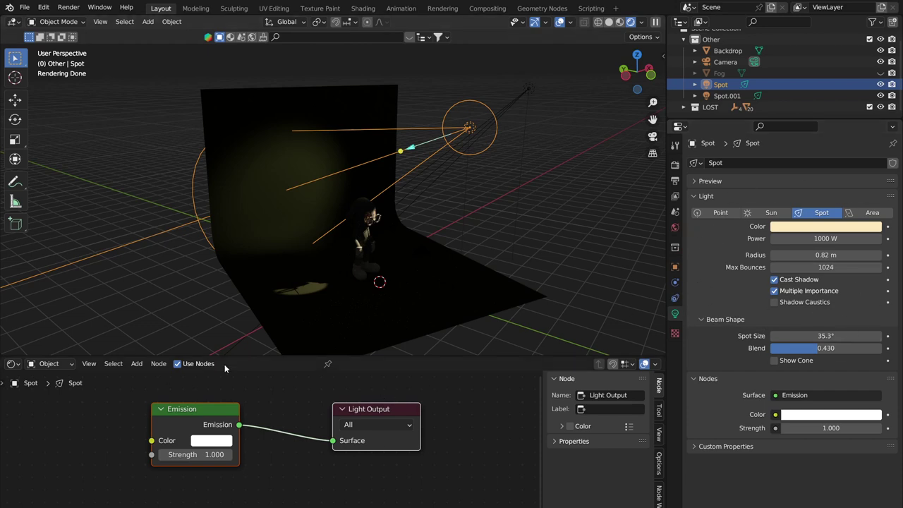
middle_click_drag(389, 210, 516, 90)
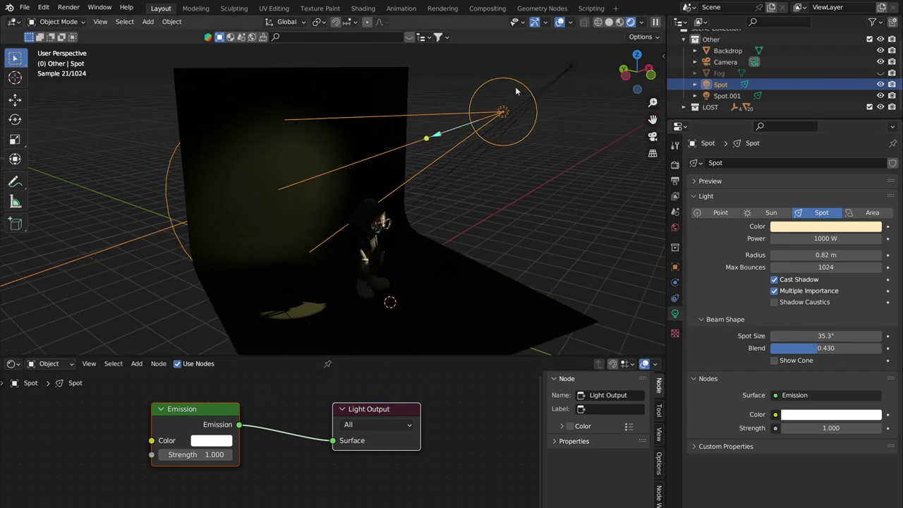
middle_click_drag(271, 424, 314, 416)
left_click(257, 433)
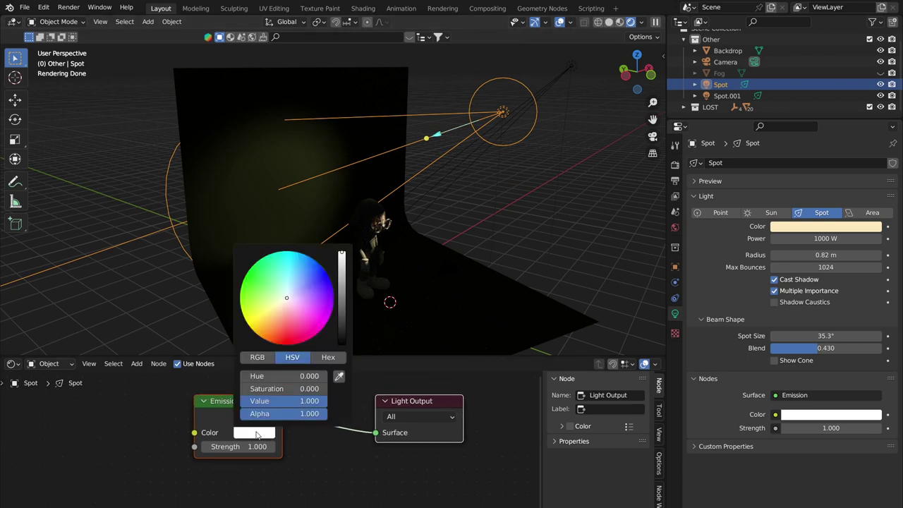
mouse_move(287, 301)
left_mouse_down()
mouse_move(290, 326)
mouse_move(321, 284)
mouse_move(294, 322)
mouse_move(293, 290)
left_mouse_up()
key("Escape")
left_click_drag(243, 447, 329, 433)
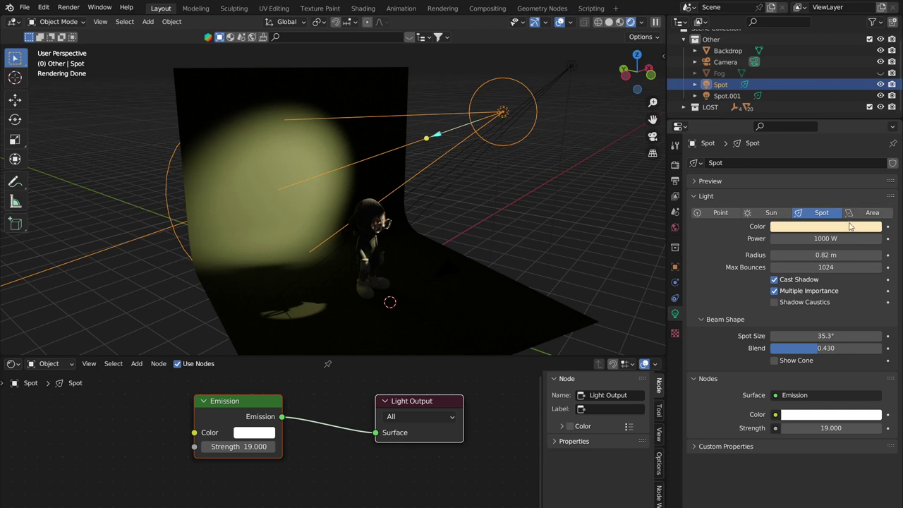
left_click(820, 230)
left_click(820, 153)
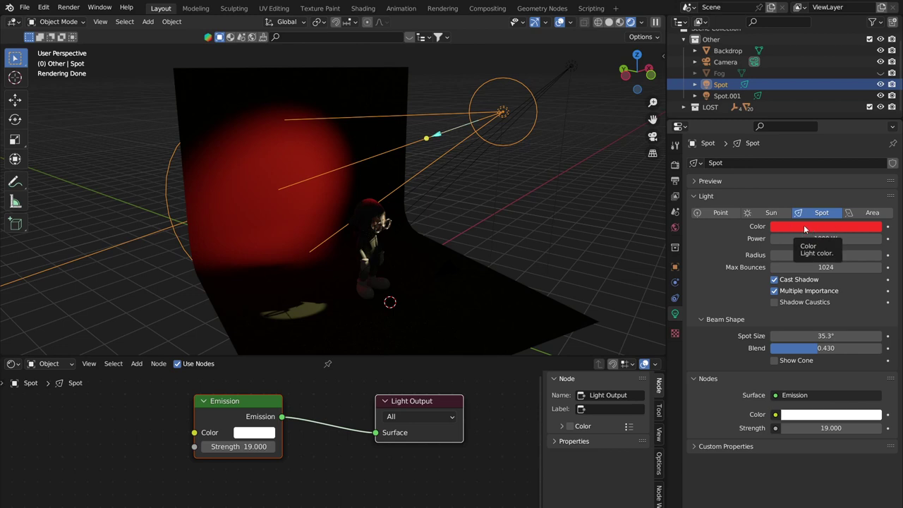
left_click(240, 432)
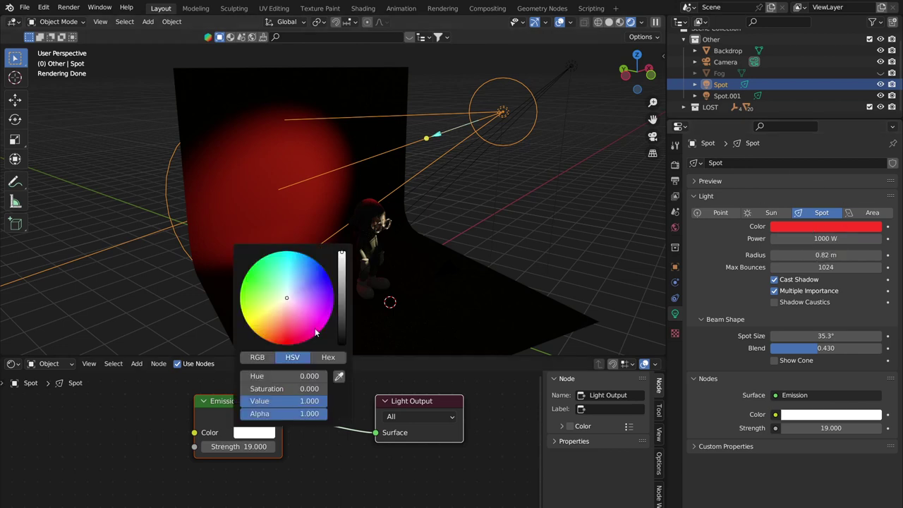
mouse_move(321, 307)
left_mouse_down()
mouse_move(325, 275)
mouse_move(317, 284)
left_mouse_up()
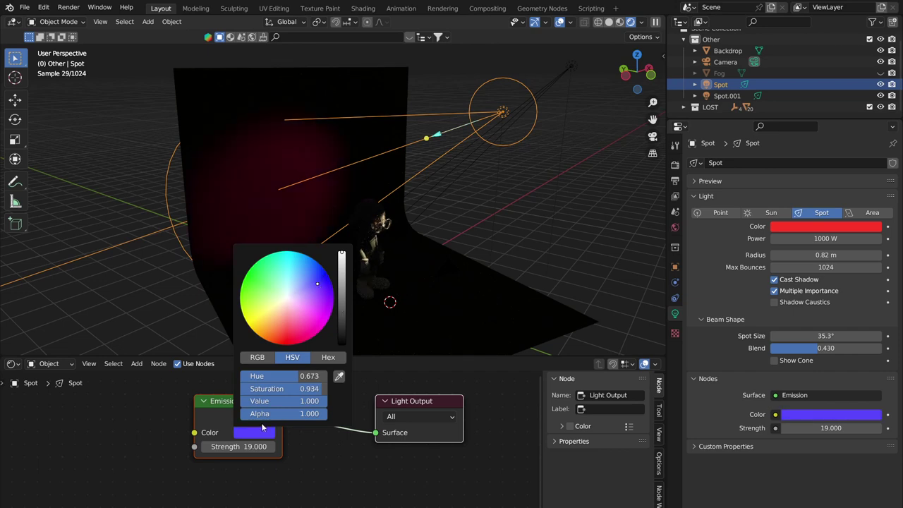
left_click_drag(286, 325, 261, 277)
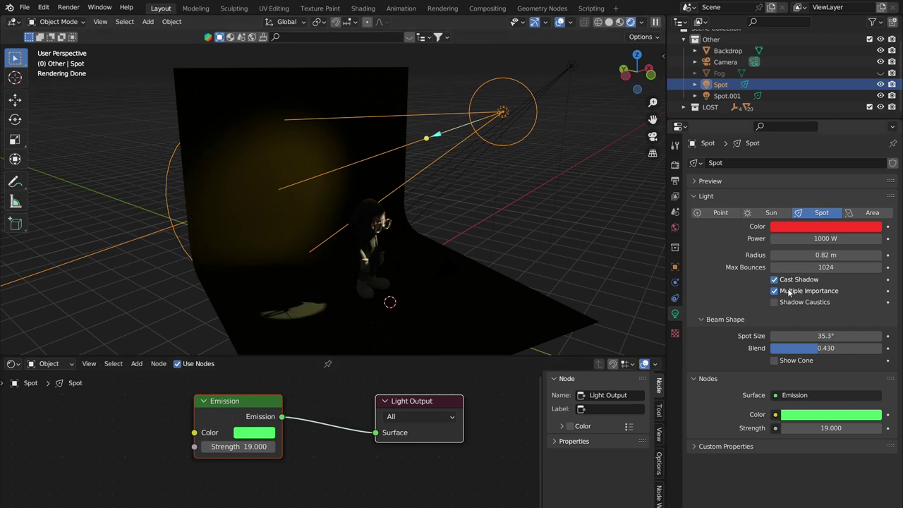
key("ctrl+z")
key("ctrl+z")
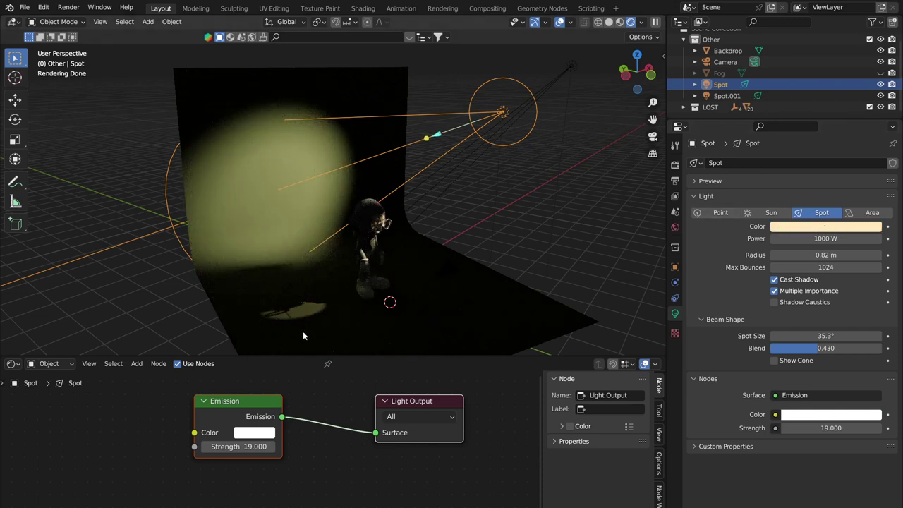
left_click(236, 442)
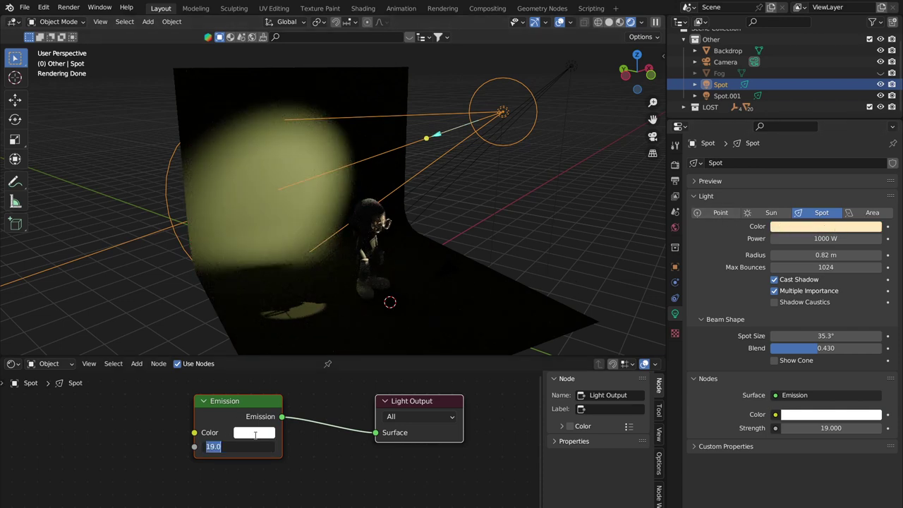
key("Return")
left_click(251, 432)
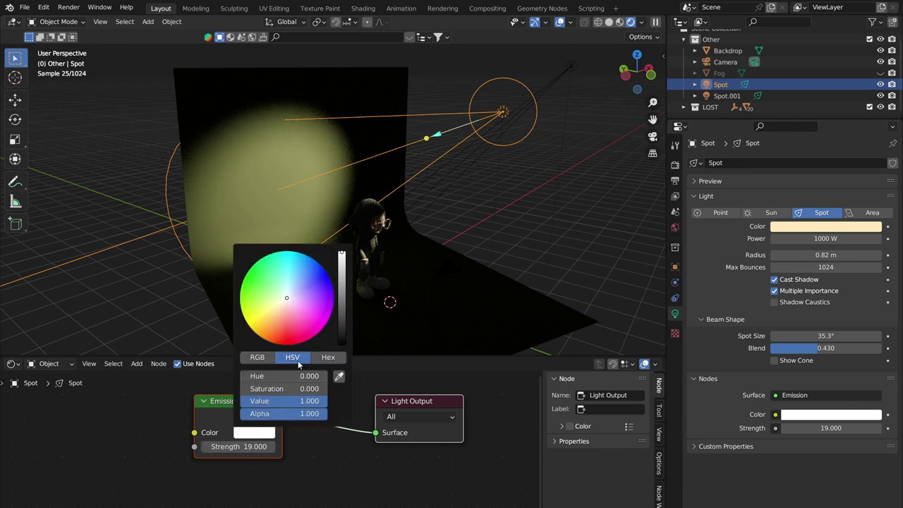
left_click(244, 447)
type("1")
key("Return")
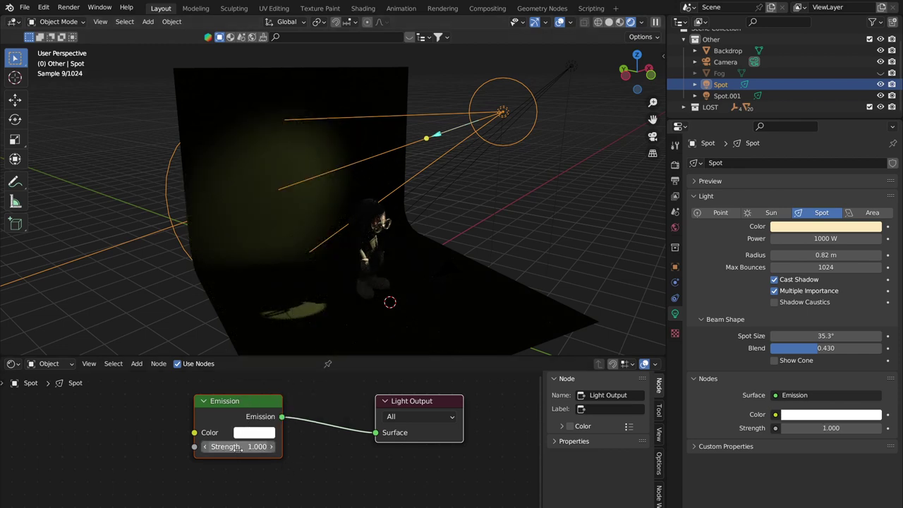
Resize the node editor, frame the Spot light's nodes and bring up the Shift+A Add menu
scroll(299, 477, "down", 1)
middle_click_drag(300, 477, 391, 473)
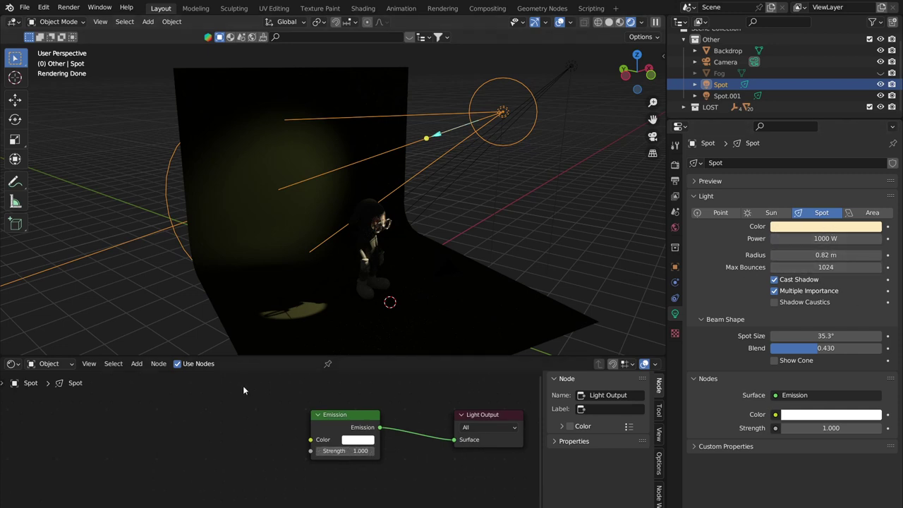
middle_click_drag(244, 390, 148, 394)
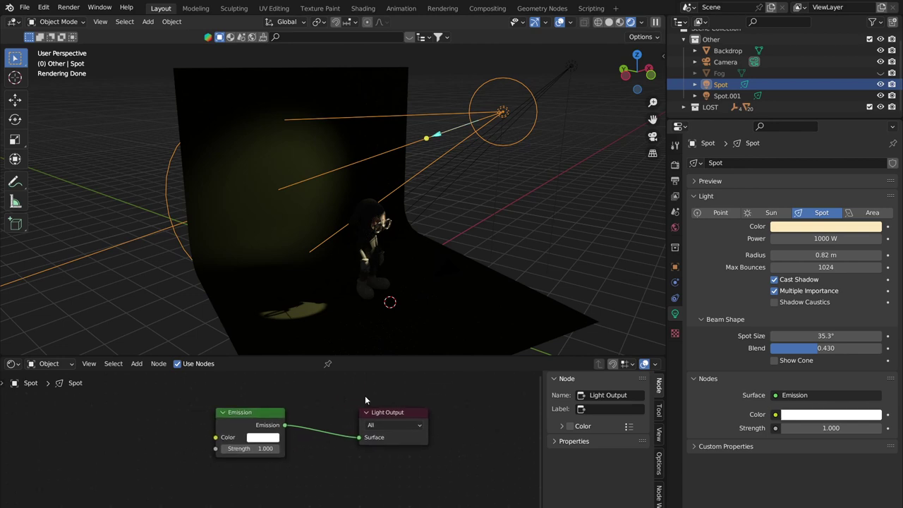
scroll(411, 128, "down", 2)
scroll(206, 387, "up", 1)
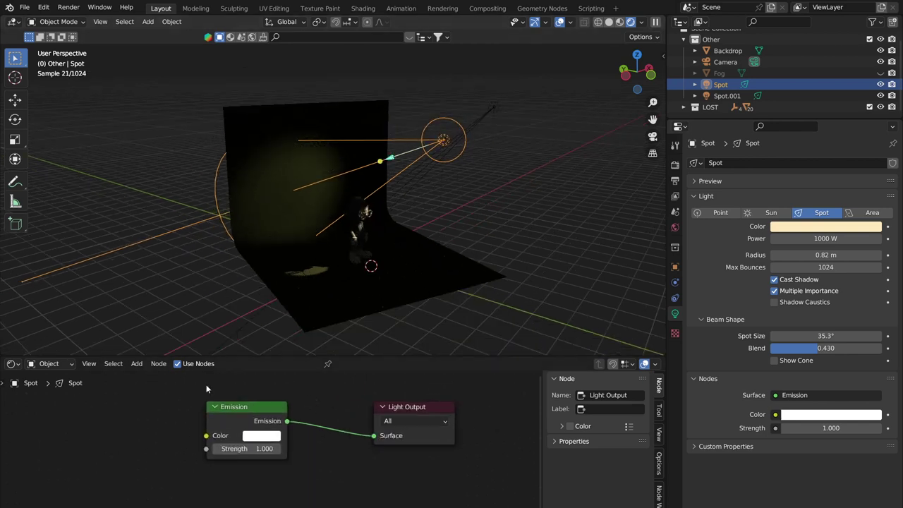
scroll(206, 386, "down", 2)
left_click_drag(248, 353, 247, 284)
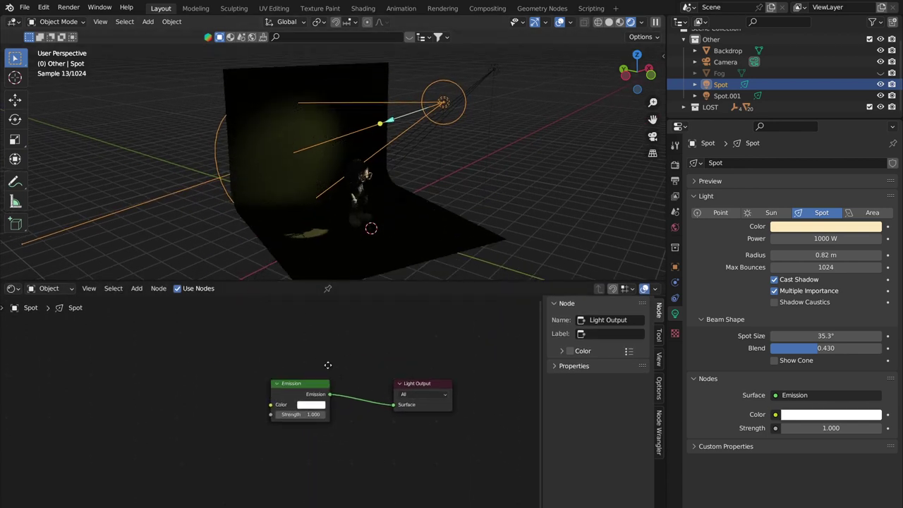
scroll(274, 368, "up", 2)
middle_click_drag(274, 368, 383, 418)
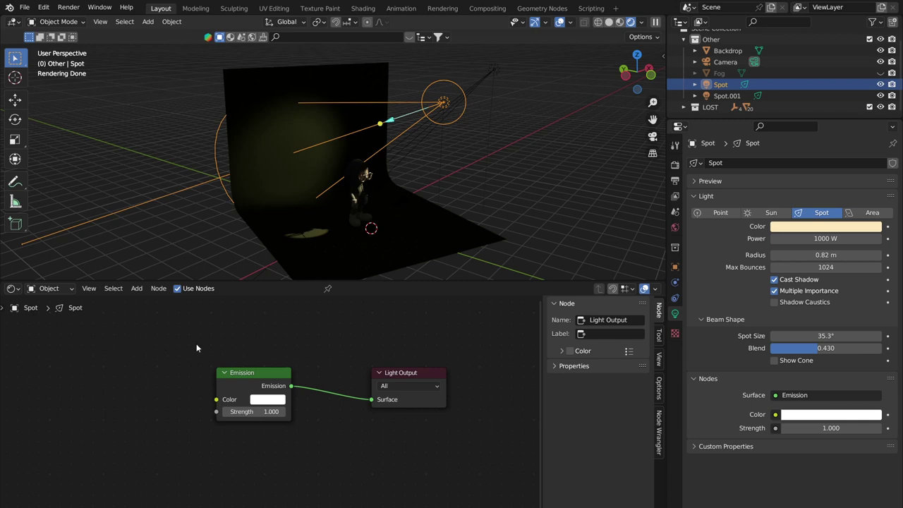
middle_click_drag(146, 345, 182, 359)
scroll(95, 356, "down", 2)
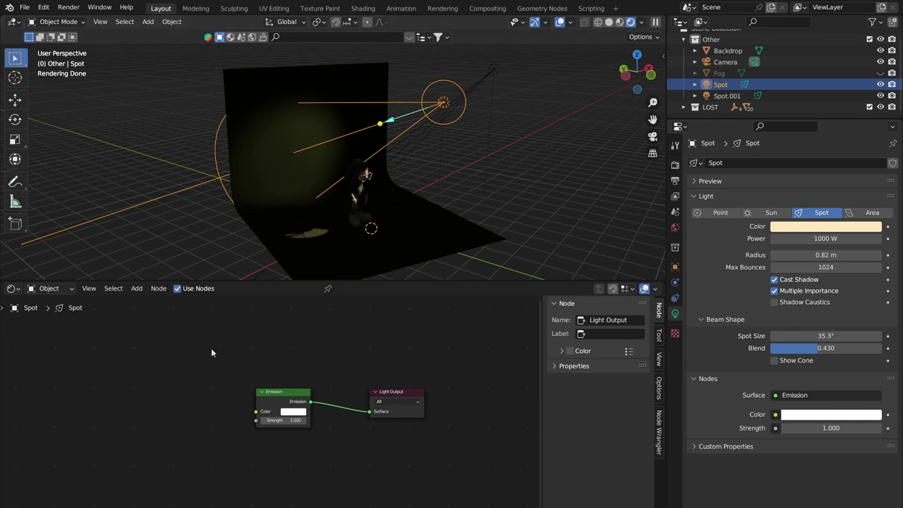
scroll(209, 357, "up", 2)
middle_click_drag(208, 363, 159, 374)
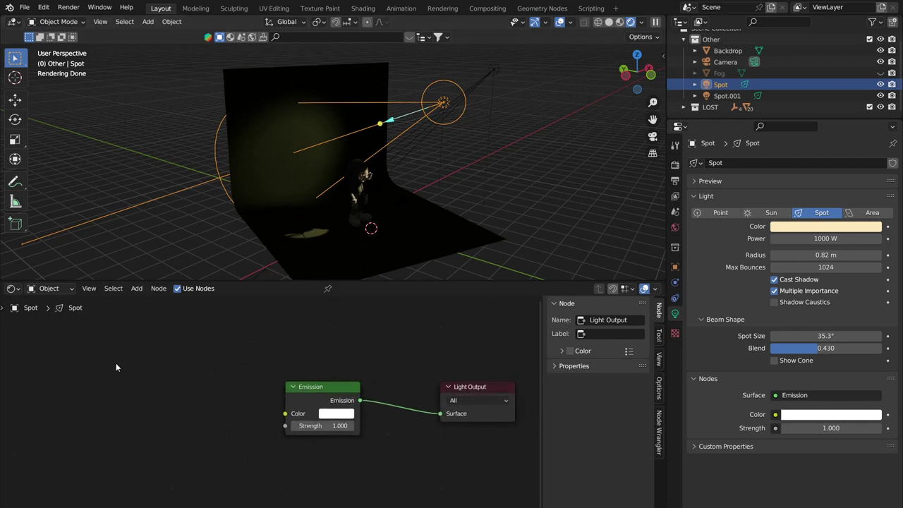
key("shift+a")
key("shift+a")
key("shift+a")
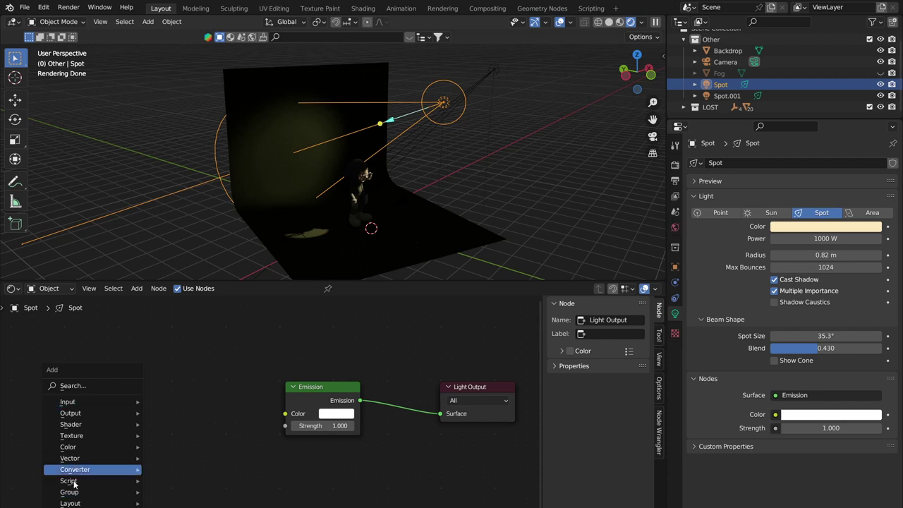
Search for 'noise' and add a Noise Texture node, placing it left of Emission
left_click(70, 387)
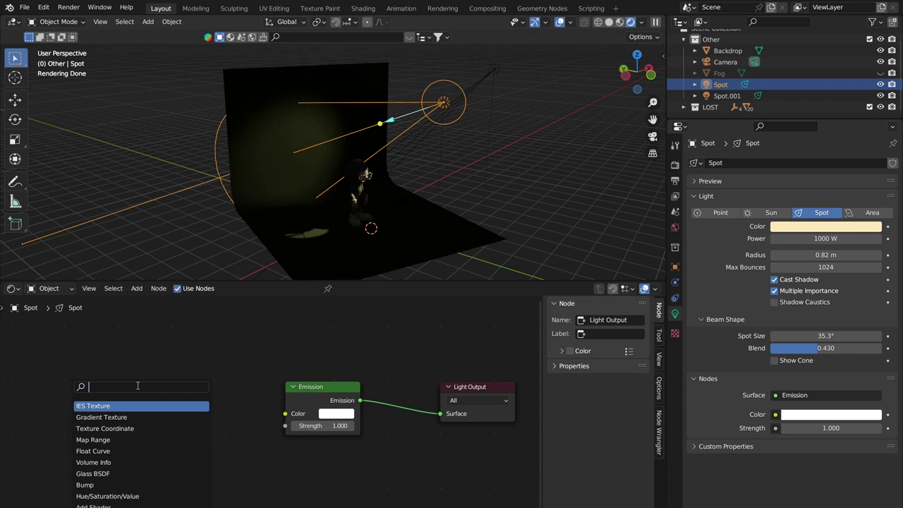
type("no")
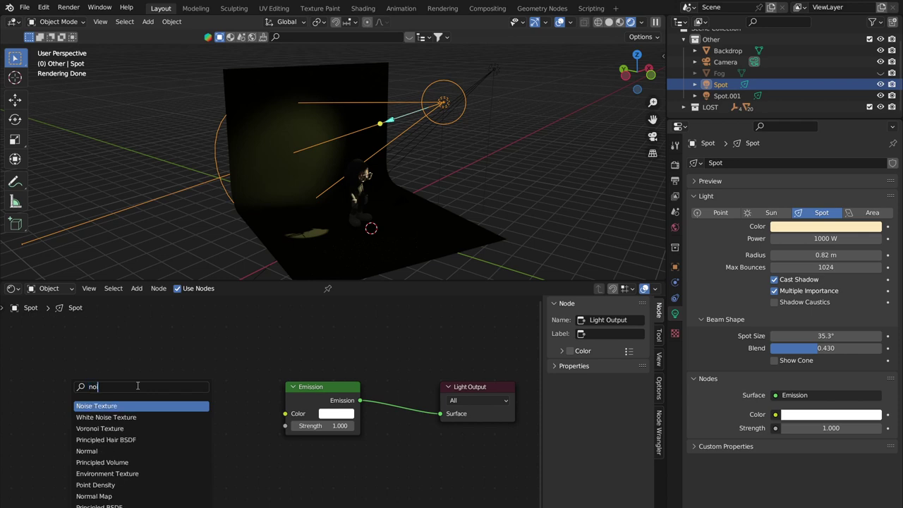
type("ise")
key("Return")
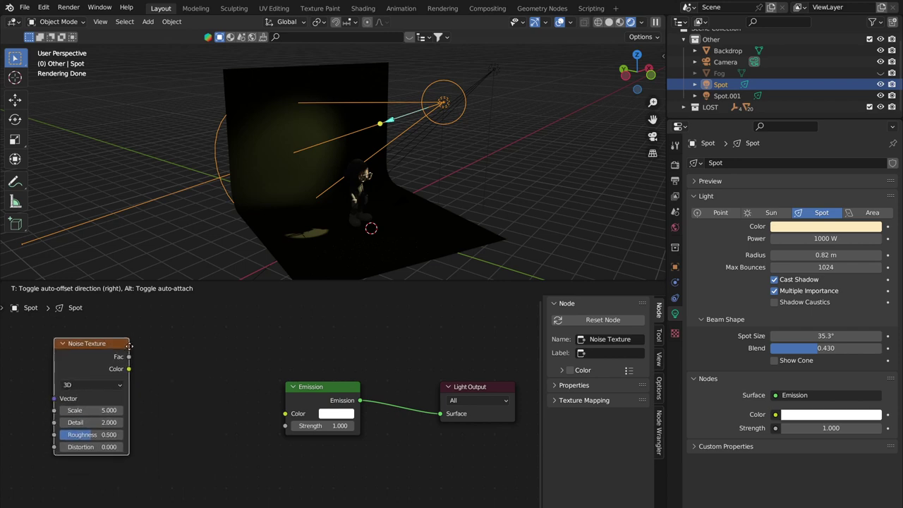
left_click(183, 363)
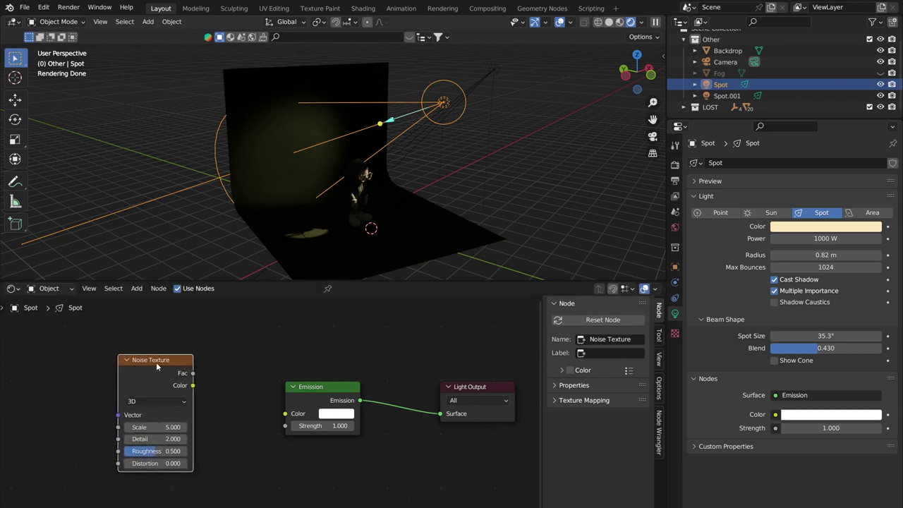
left_click_drag(183, 363, 202, 364)
scroll(201, 365, "up", 1)
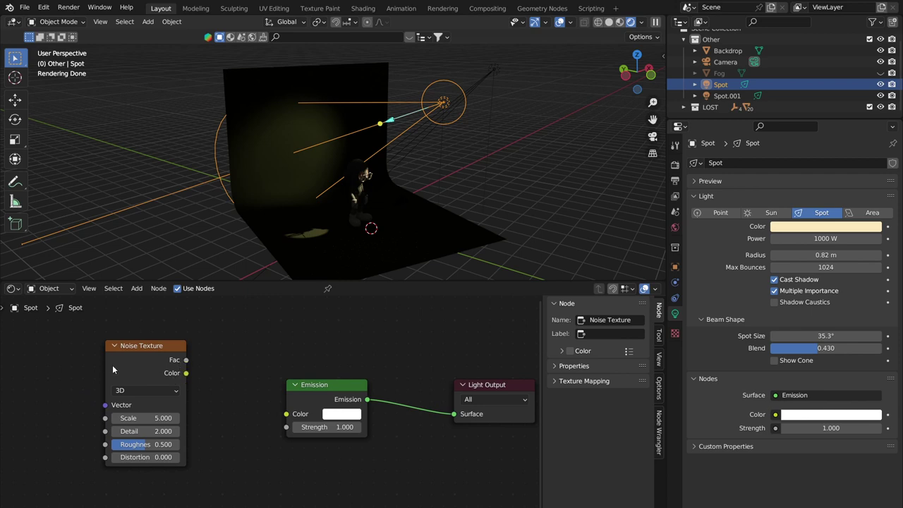
left_click_drag(112, 369, 133, 375)
left_click_drag(178, 355, 134, 352)
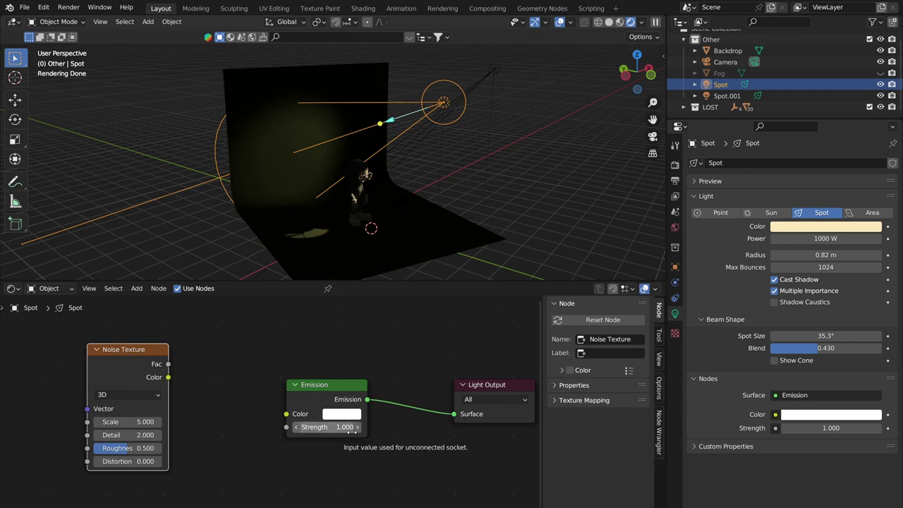
middle_click_drag(232, 395, 287, 362)
scroll(327, 369, "down", 1)
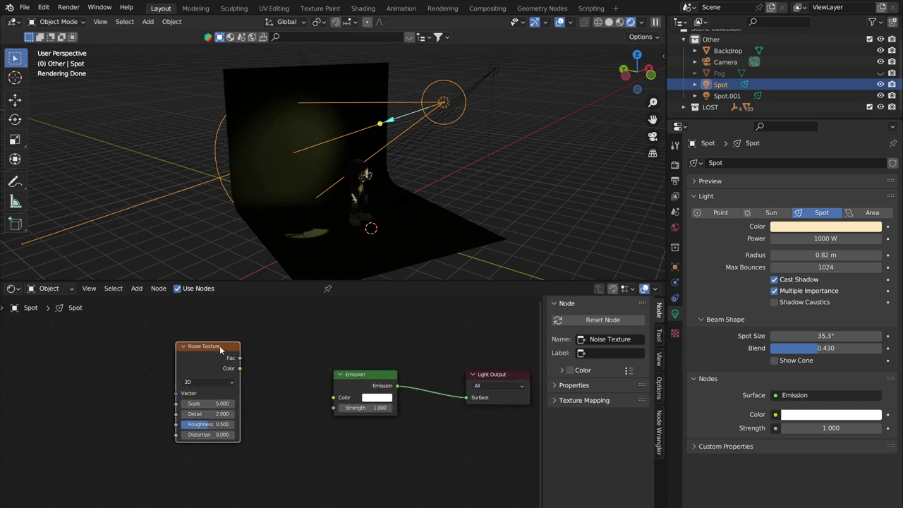
mouse_move(216, 347)
left_mouse_down()
mouse_move(251, 345)
mouse_move(205, 345)
mouse_move(234, 350)
left_mouse_up()
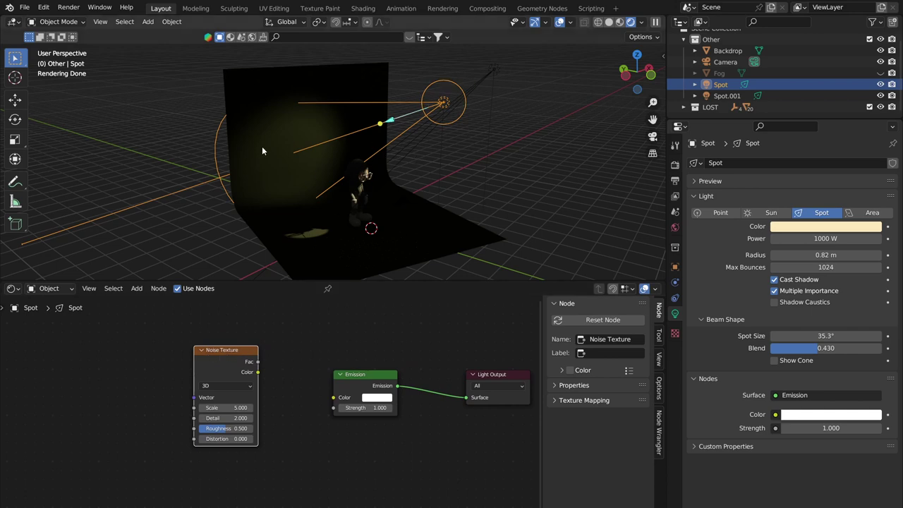
Add a Mapping node via search, placed left of the Noise Texture
middle_click_drag(197, 329, 248, 329)
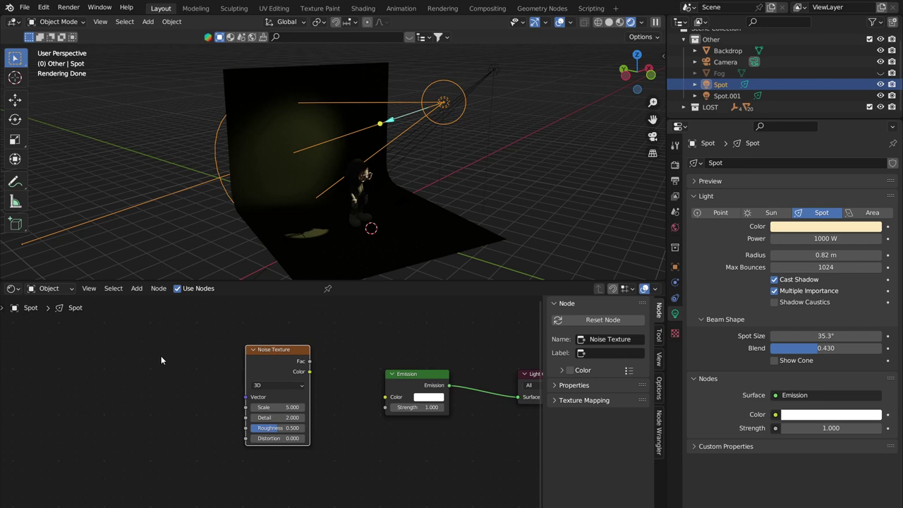
key("shift+a")
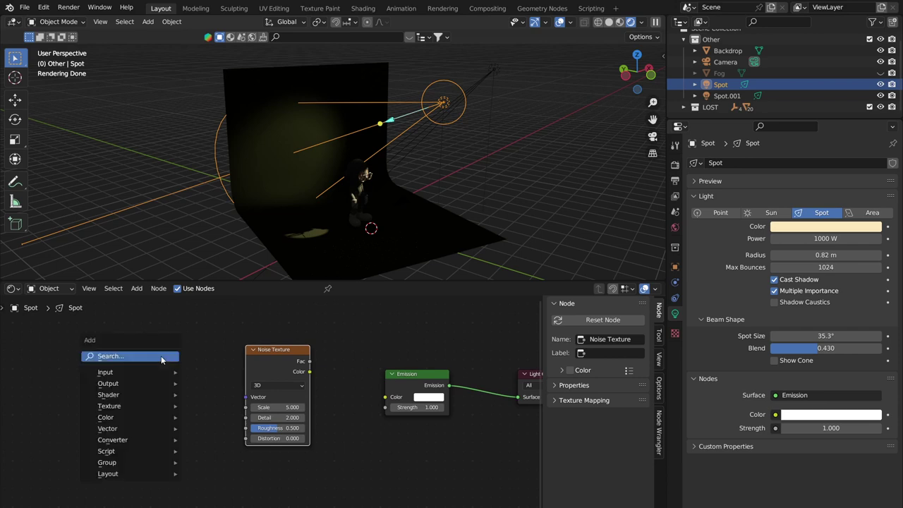
left_click(161, 357)
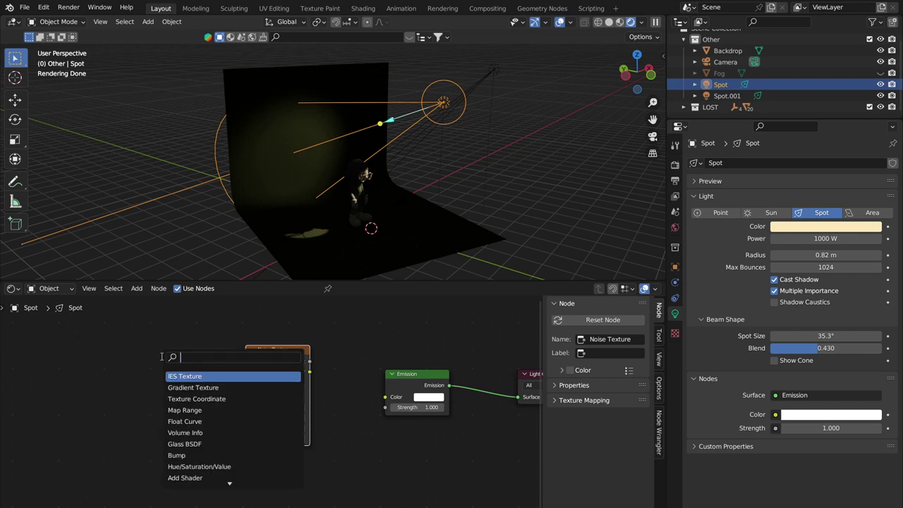
type("mapping")
key("Return")
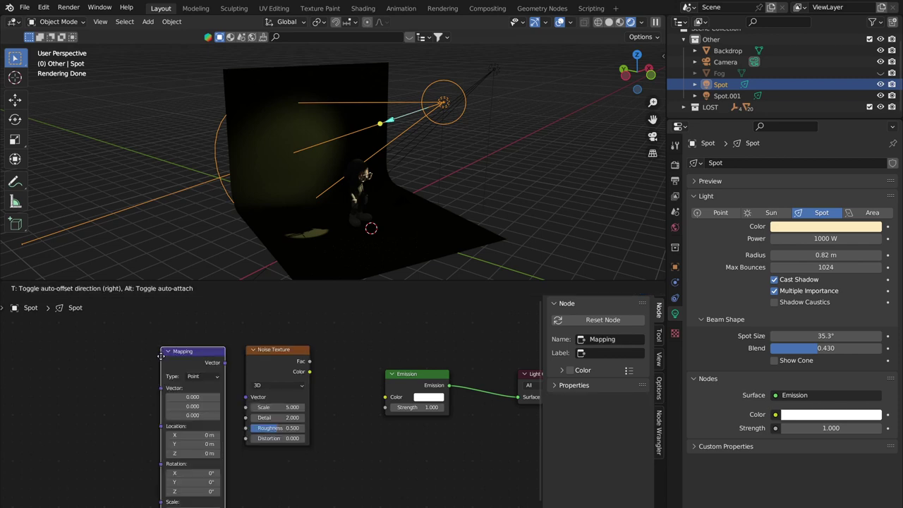
left_click(161, 355)
Add a Texture Coordinate node left of Mapping, then move all three nodes left together
key("shift+a")
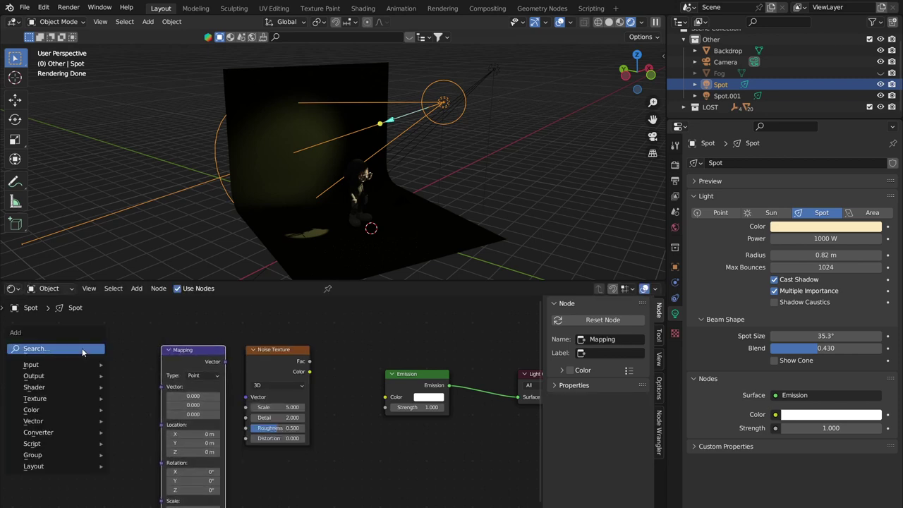
left_click(82, 351)
type("t")
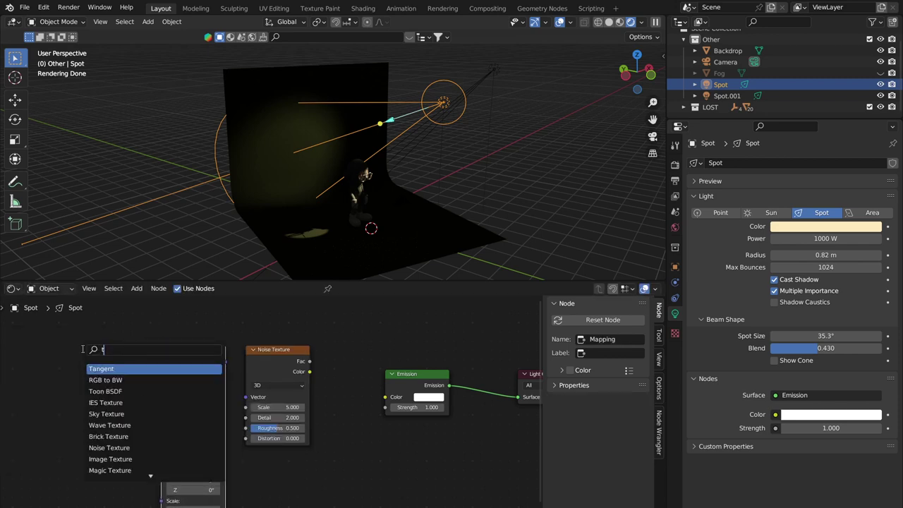
type("exture co")
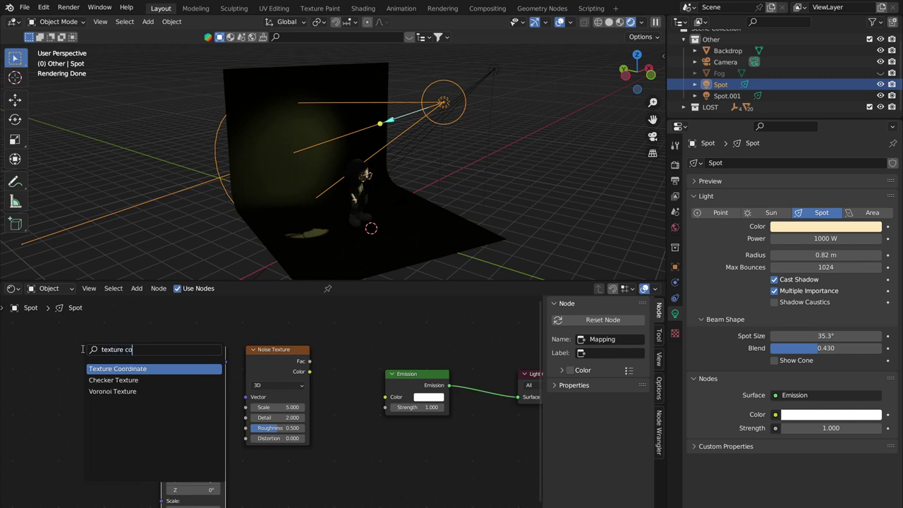
key("Return")
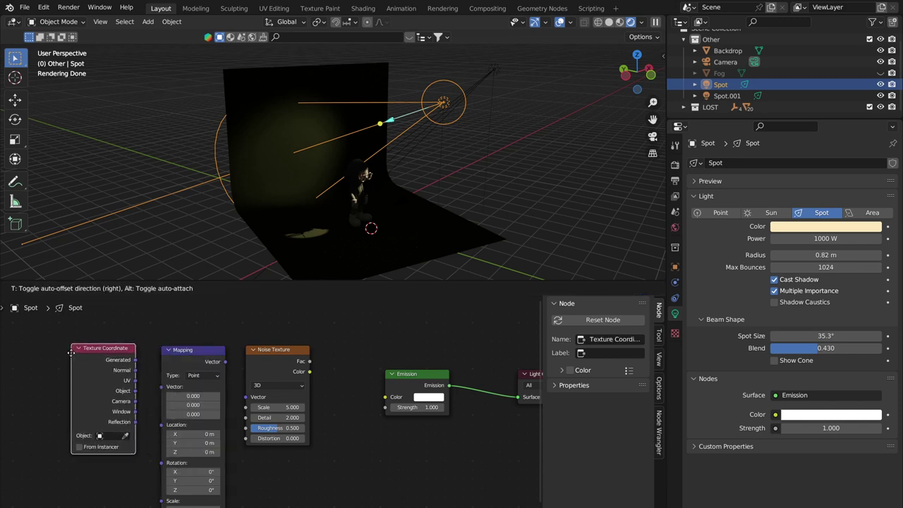
left_click(71, 353)
scroll(318, 359, "down", 2)
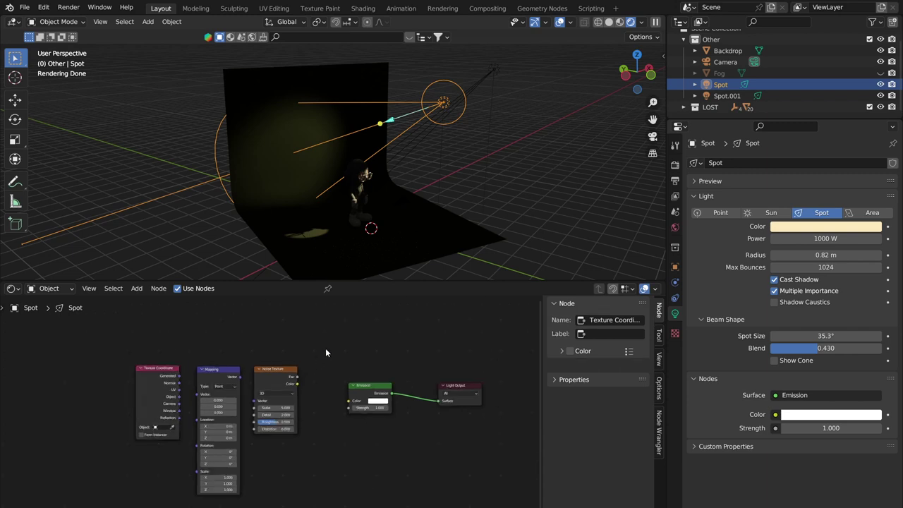
left_click_drag(313, 350, 111, 495)
key("g")
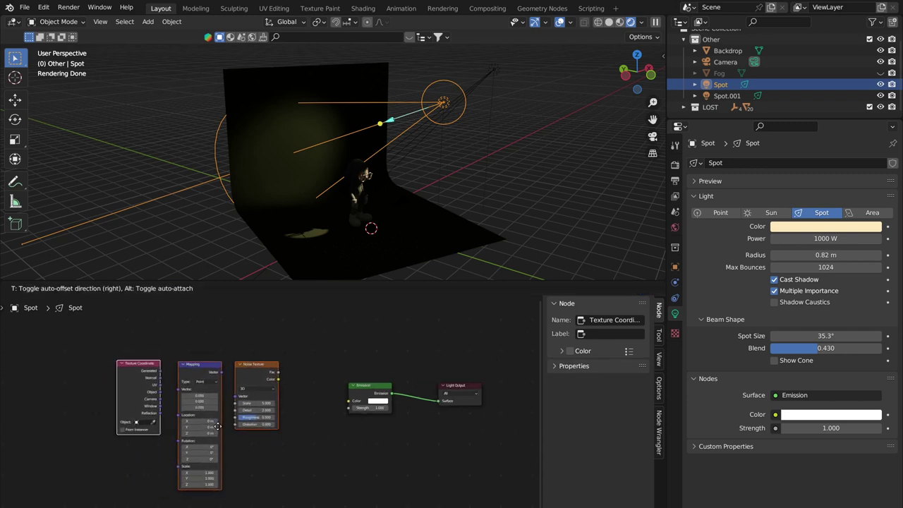
left_click(219, 430)
Attempt linking the Noise Texture output to the Emission Strength, dismissing the link search
left_click_drag(76, 344, 223, 495)
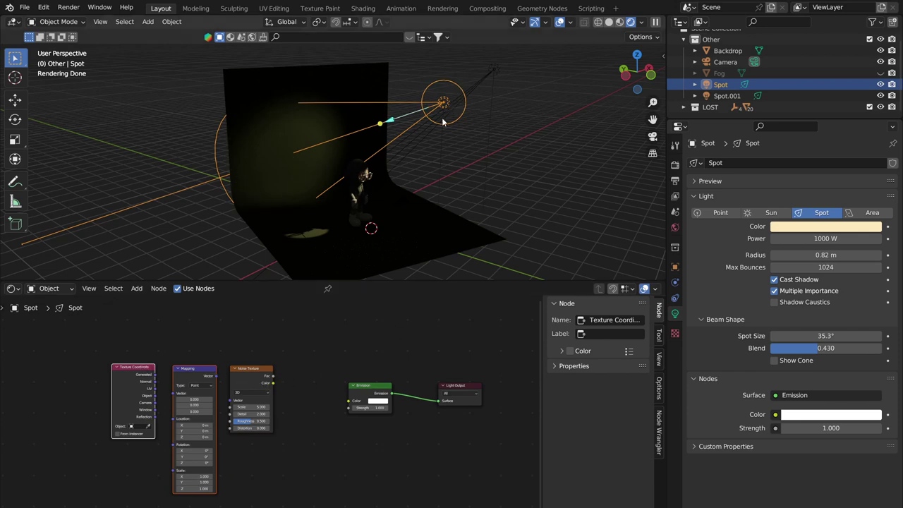
scroll(367, 150, "up", 2)
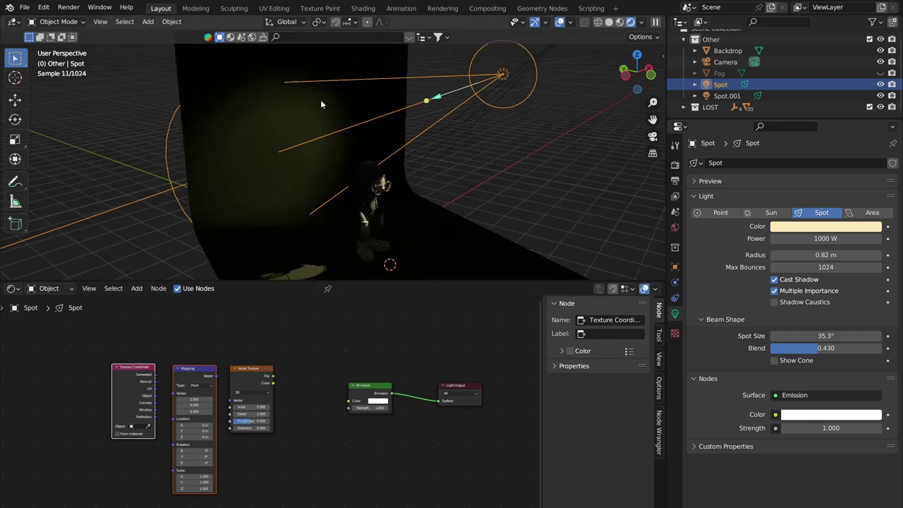
scroll(310, 371, "up", 2)
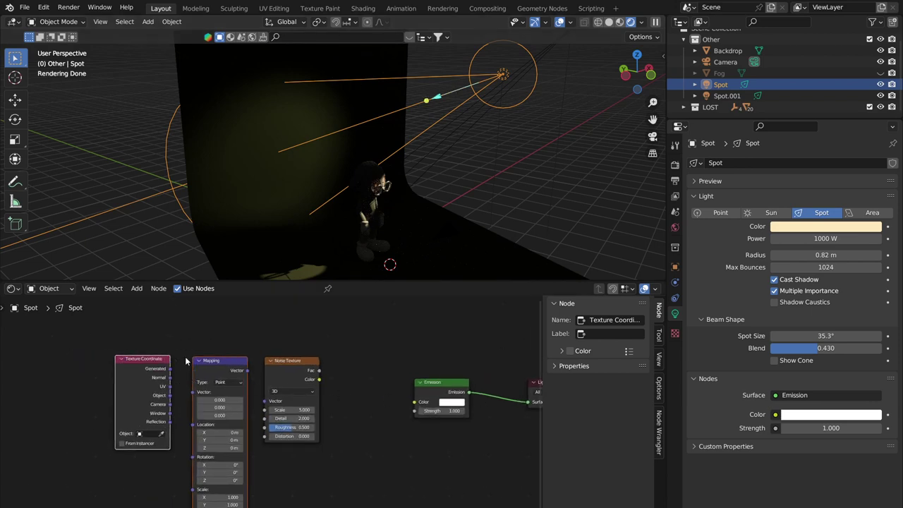
scroll(186, 361, "up", 3)
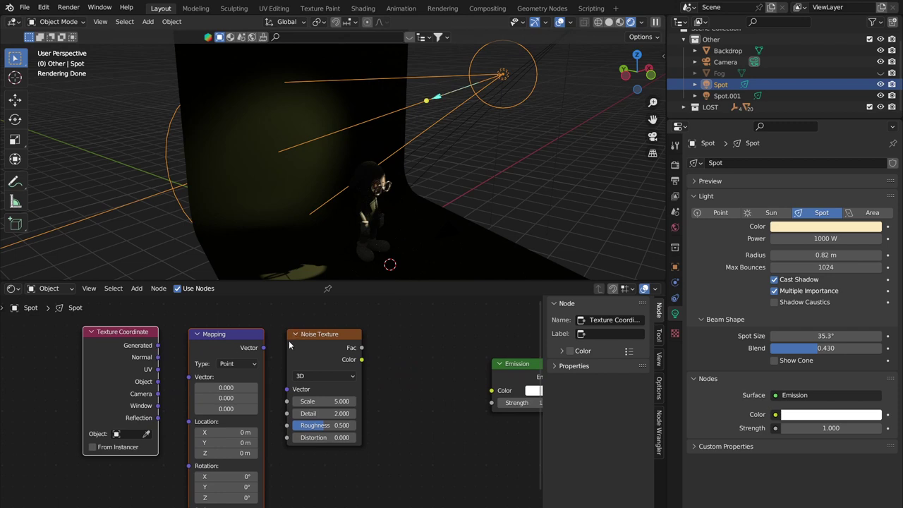
middle_click_drag(381, 375, 305, 380)
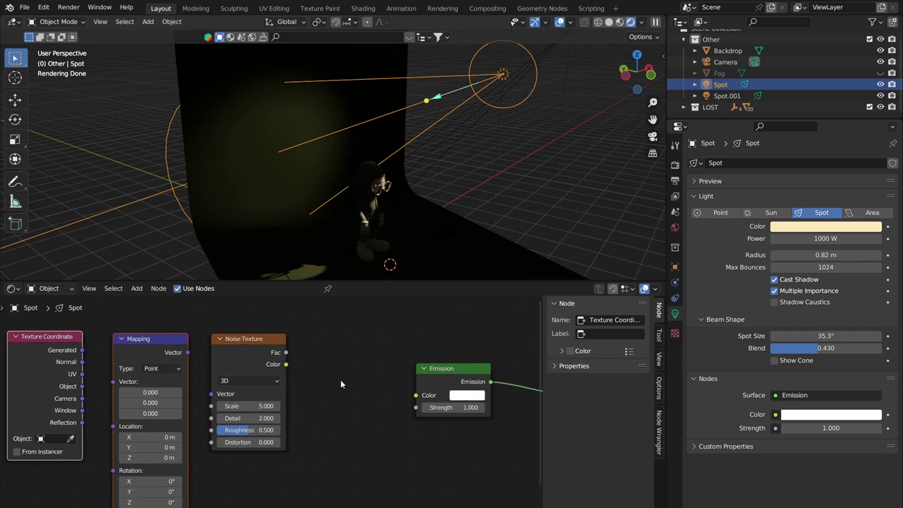
left_click_drag(286, 364, 374, 398)
left_click_drag(287, 352, 363, 393)
key("Escape")
Try linking Mapping's Vector output to the Noise Texture's Vector input, then cancel
scroll(346, 375, "left", 3, "ctrl")
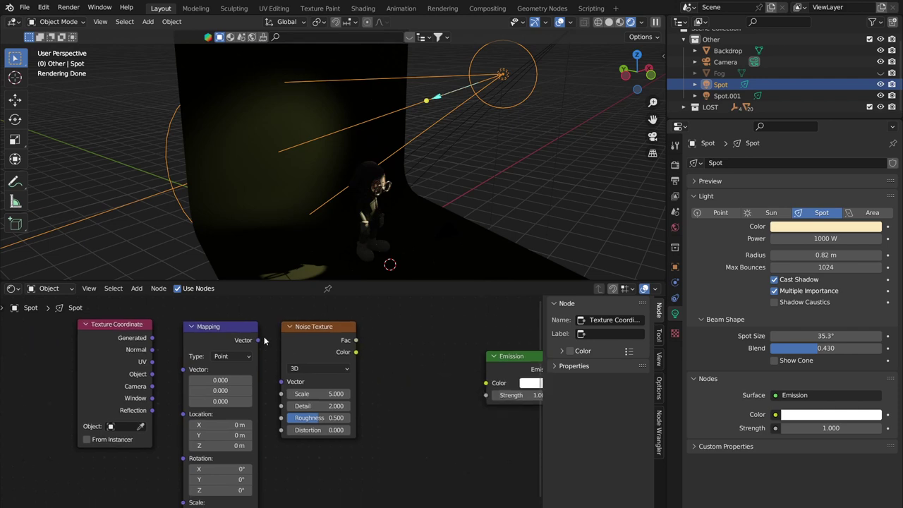
left_click_drag(283, 383, 285, 362)
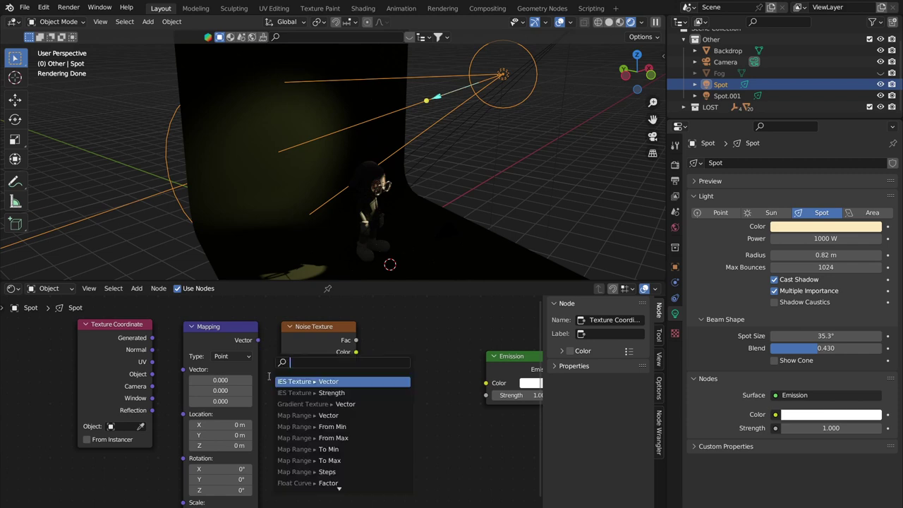
key("Escape")
scroll(248, 345, "down", 1)
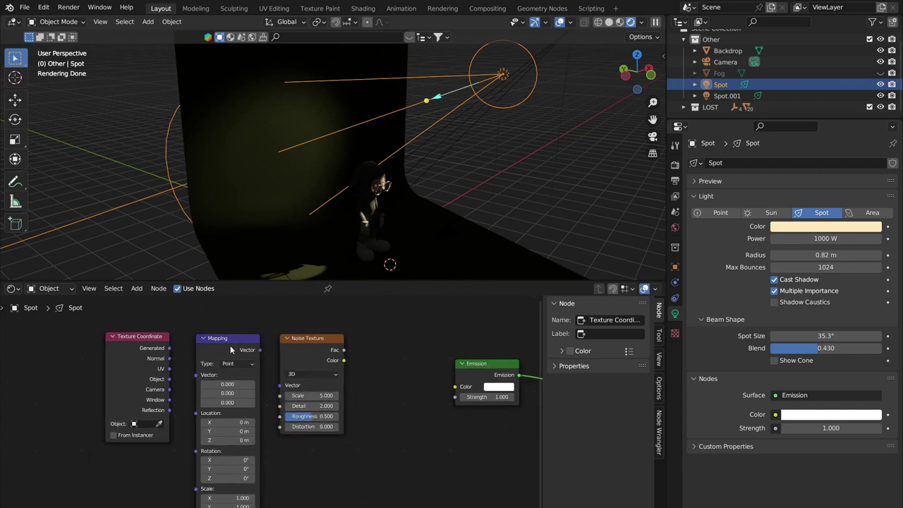
scroll(231, 350, "up", 2)
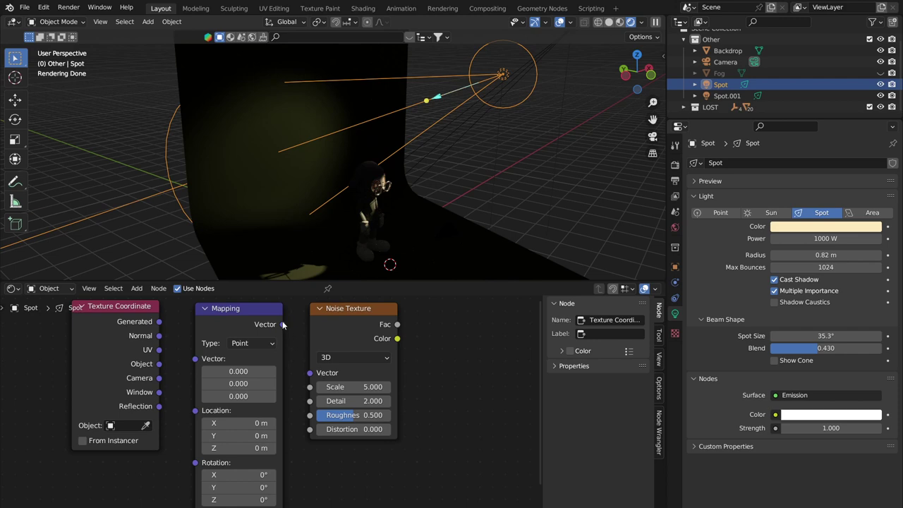
left_click_drag(282, 323, 295, 337)
left_click_drag(296, 373, 303, 336)
key("Escape")
Drag the Noise Texture's Color output to the Emission node's Strength input
middle_click_drag(413, 356, 264, 362)
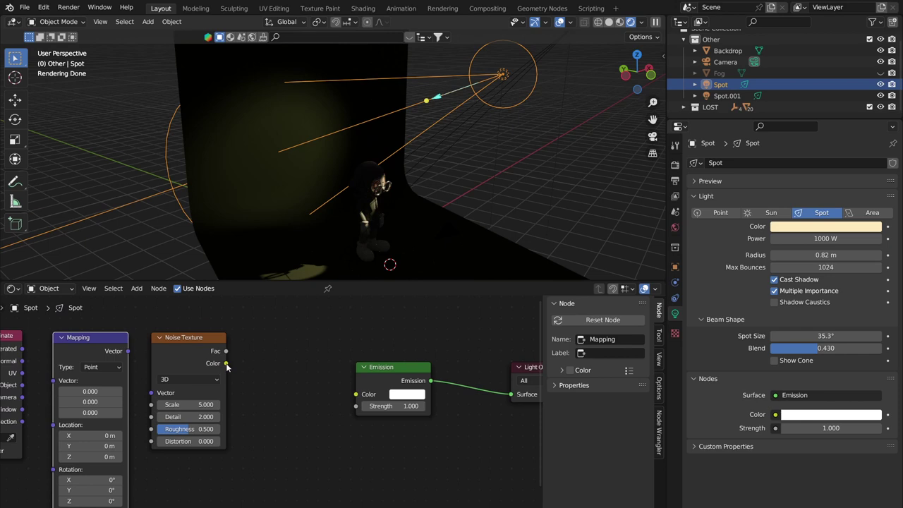
left_click_drag(226, 364, 325, 404)
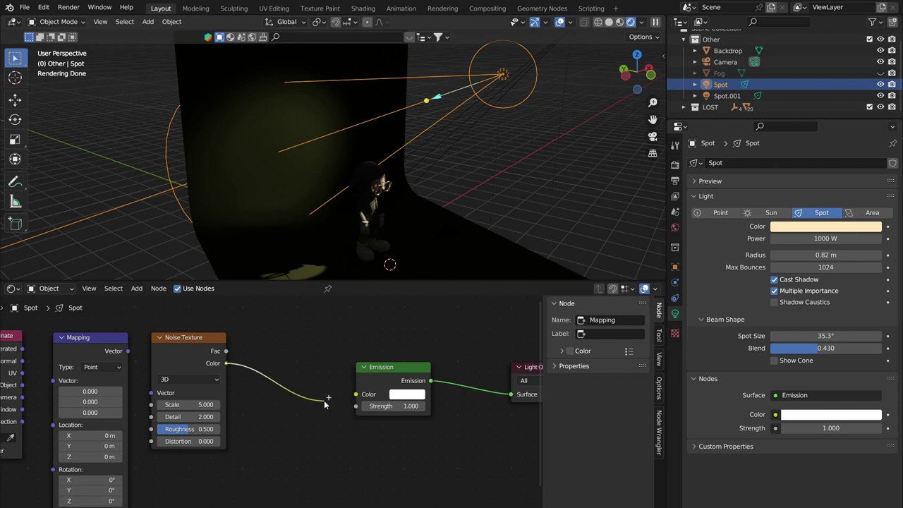
left_click_drag(325, 404, 348, 413)
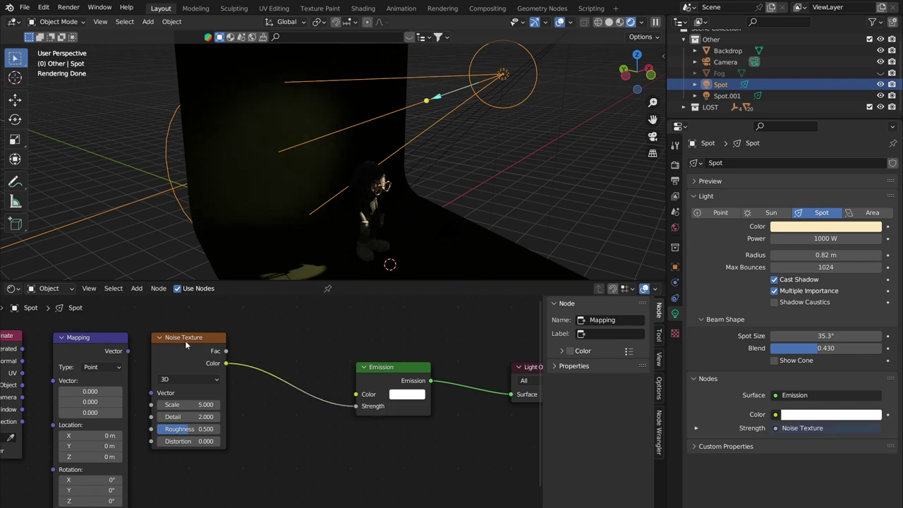
Lay out the Noise Texture, Emission, Mapping and Texture Coordinate nodes side by side
left_click_drag(189, 343, 256, 358)
left_click_drag(383, 369, 378, 364)
middle_click_drag(381, 406, 368, 420)
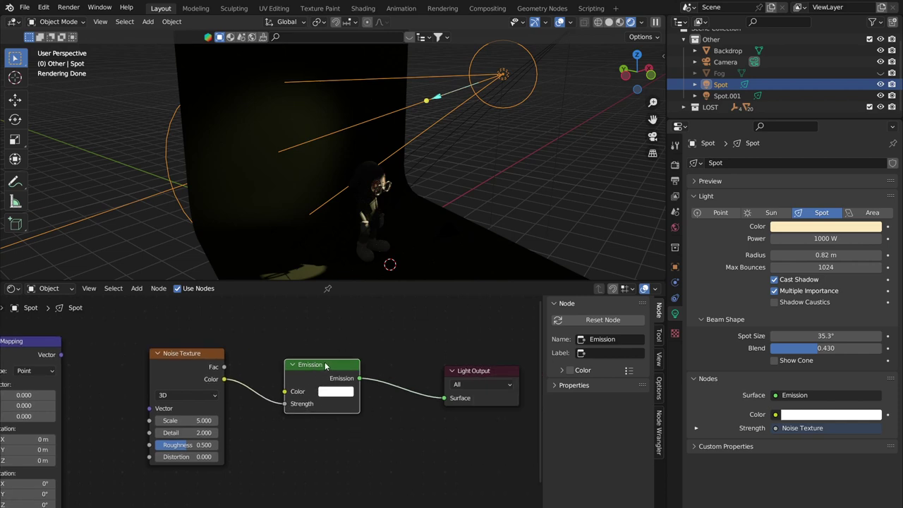
left_click_drag(325, 365, 314, 357)
left_click(199, 352)
left_click_drag(175, 359, 146, 355)
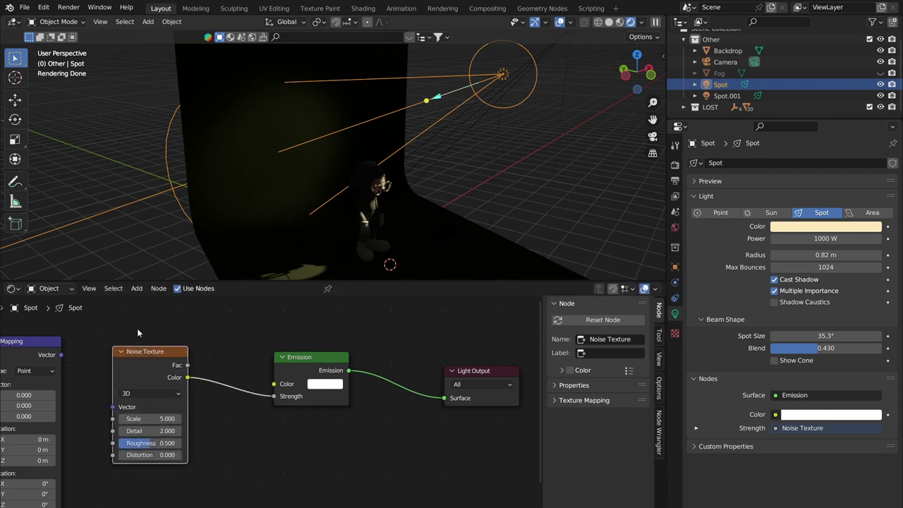
middle_click_drag(159, 317, 249, 342)
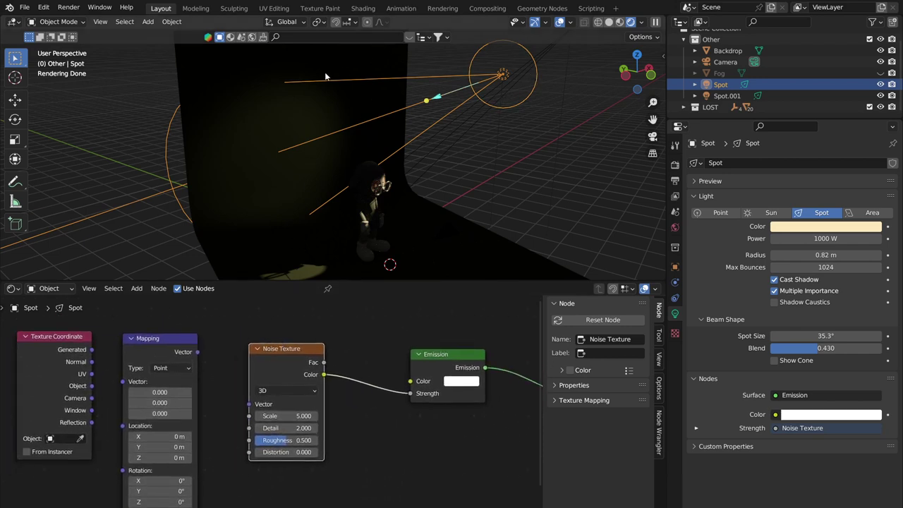
mouse_move(300, 349)
left_mouse_down()
mouse_move(250, 337)
mouse_move(250, 325)
mouse_move(305, 340)
left_mouse_up()
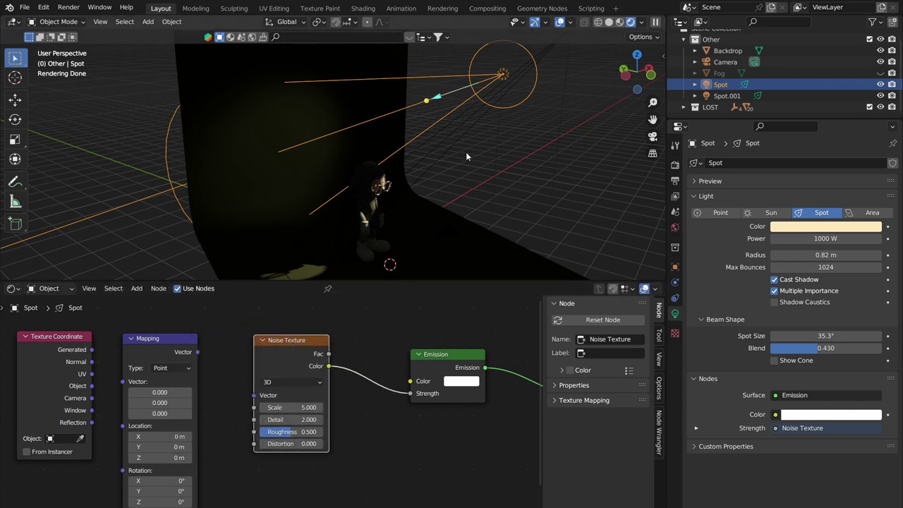
scroll(231, 330, "down", 1)
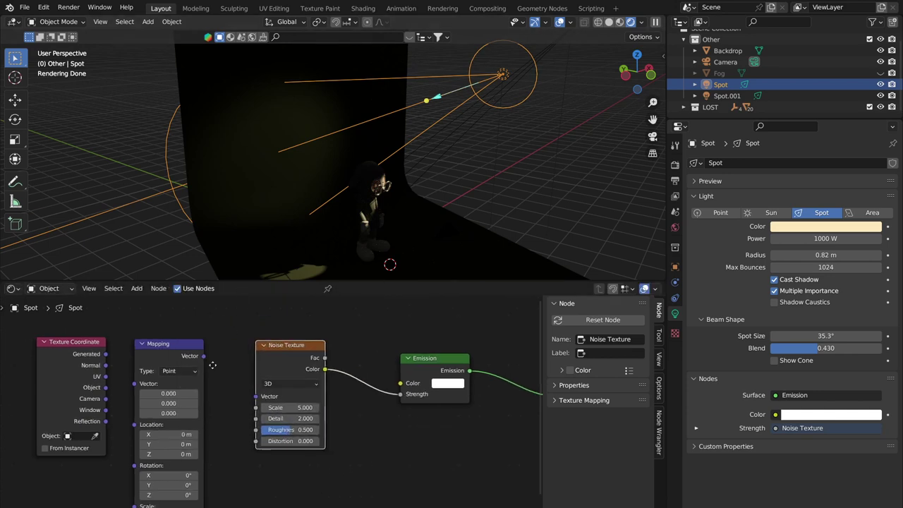
middle_click_drag(186, 356, 269, 345)
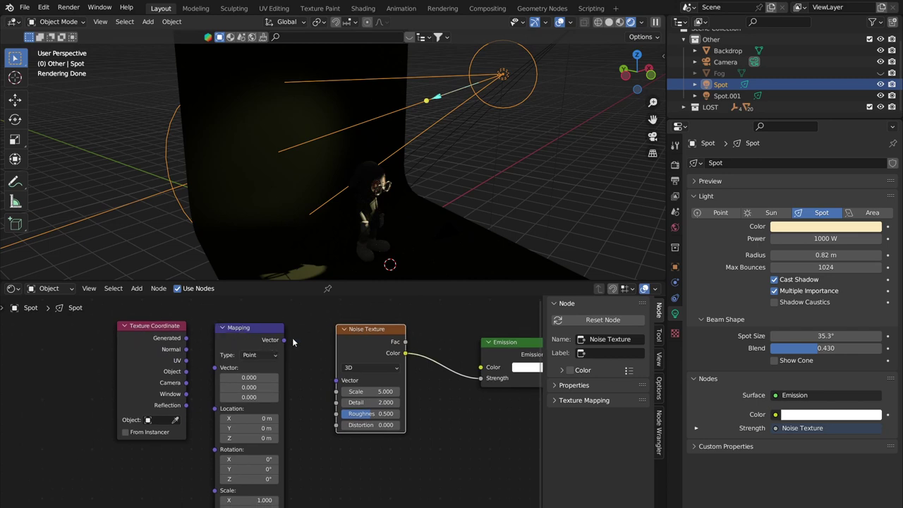
Link the Mapping node's Vector output into the Noise Texture's Vector input
left_click_drag(284, 341, 336, 381)
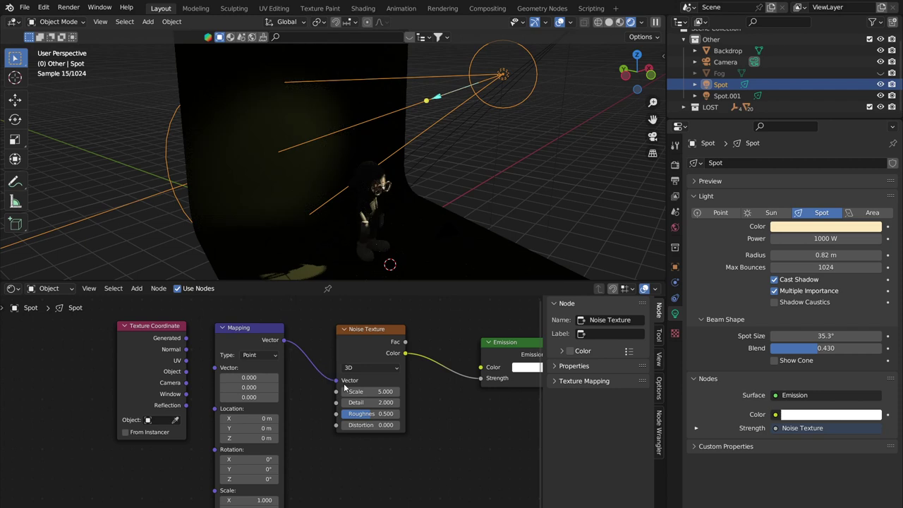
left_click_drag(258, 327, 279, 327)
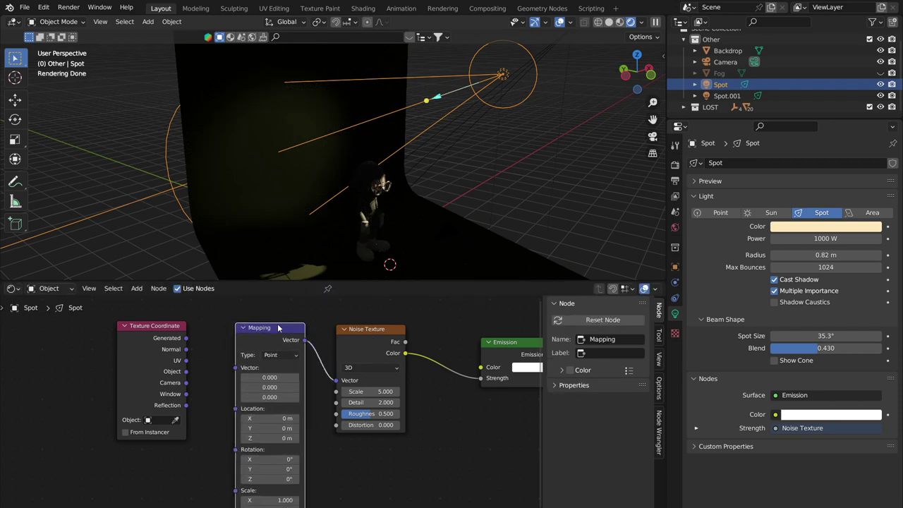
scroll(197, 348, "up", 3)
Connect Texture Coordinate's Normal output to the Mapping node's Vector input
left_click_drag(134, 325, 165, 319)
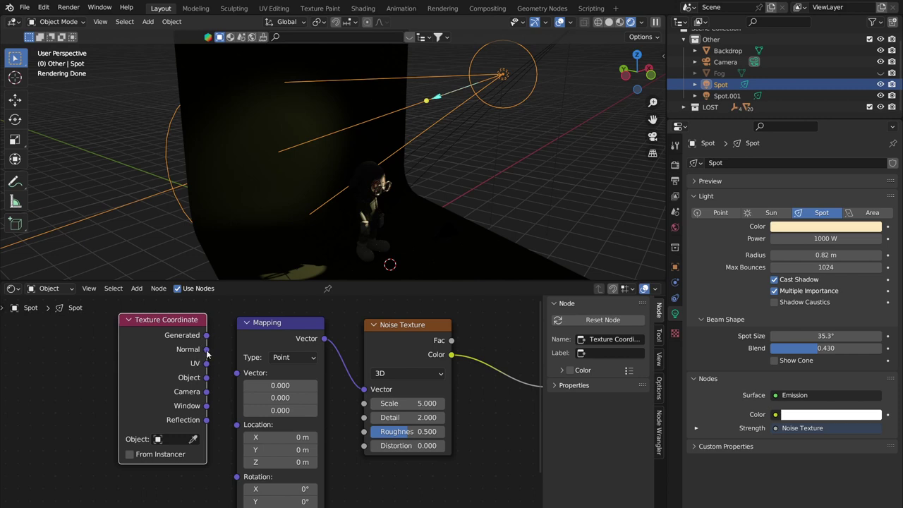
left_click_drag(242, 379, 241, 374)
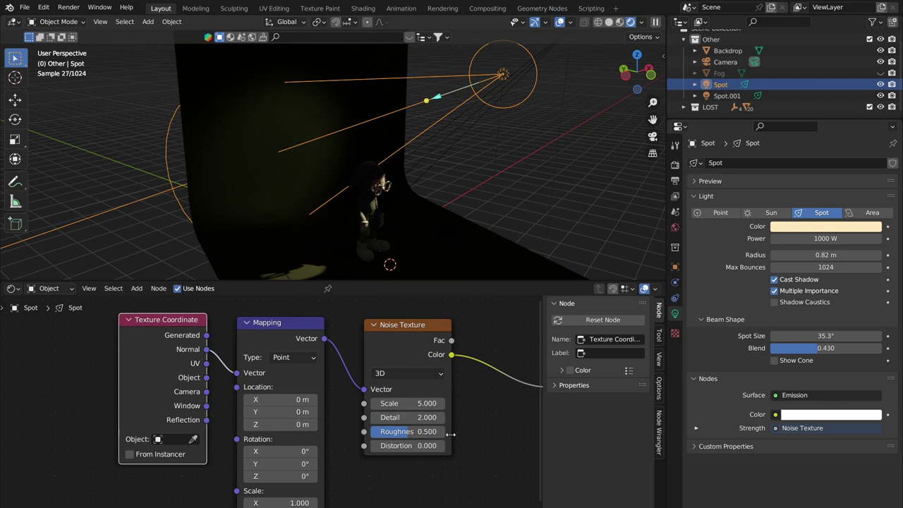
scroll(258, 436, "down", 5, "ctrl")
scroll(258, 432, "down", 2)
scroll(259, 432, "up", 3, "ctrl")
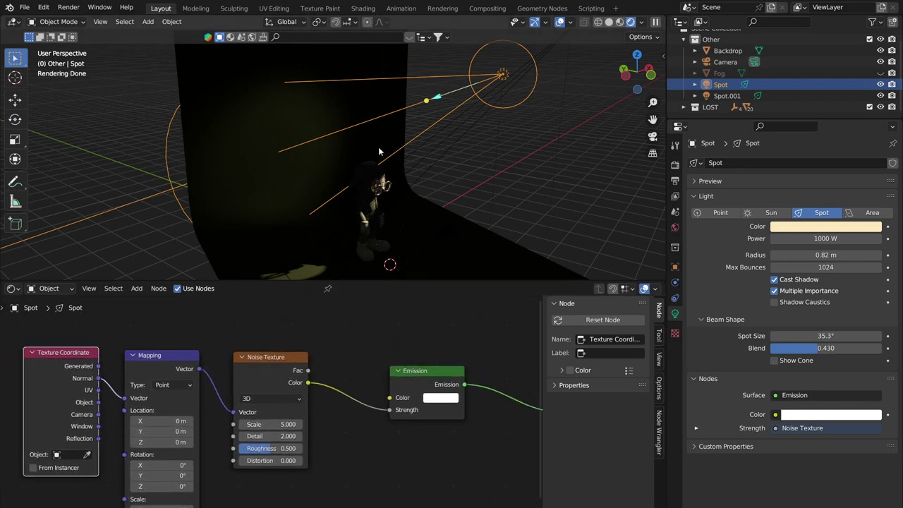
scroll(480, 439, "down", 5, "ctrl")
Set the spot light's Power to 5000 W, after first trying 3000 W
left_click(810, 240)
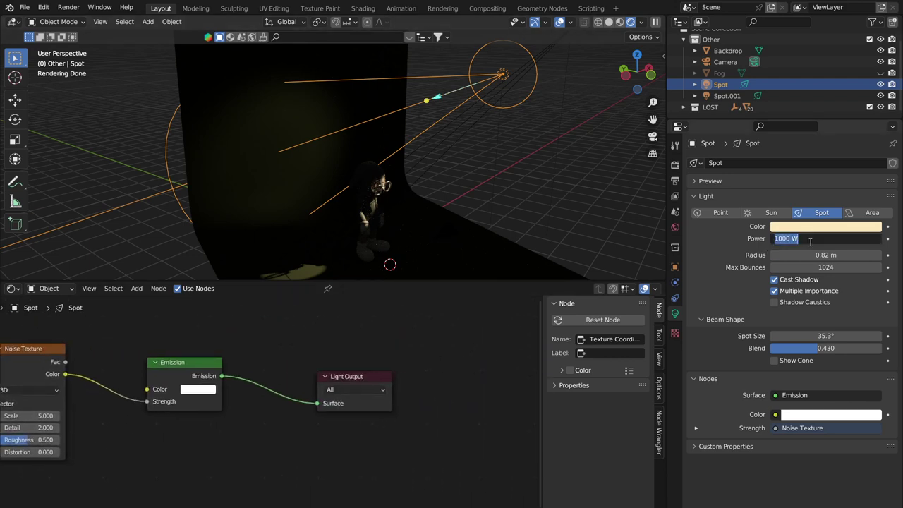
type("3000")
key("Return")
scroll(284, 110, "up", 3)
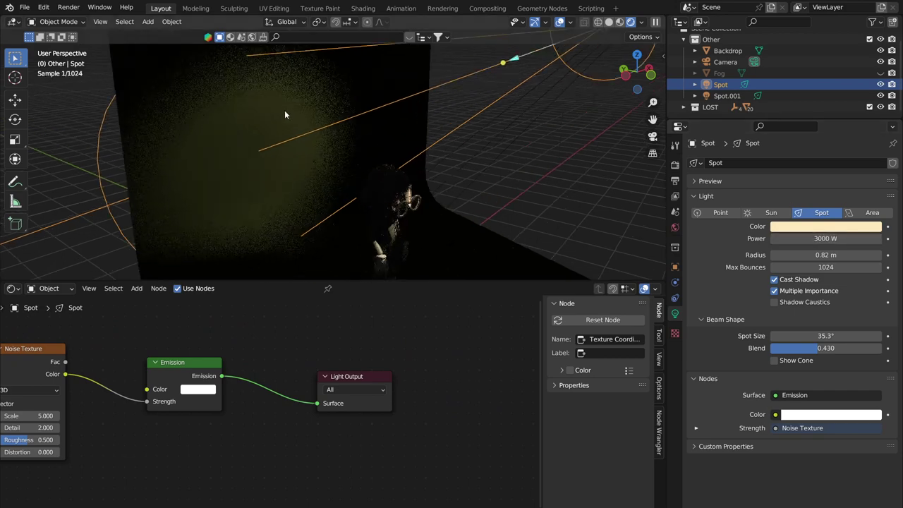
scroll(340, 152, "down", 1)
left_click(825, 240)
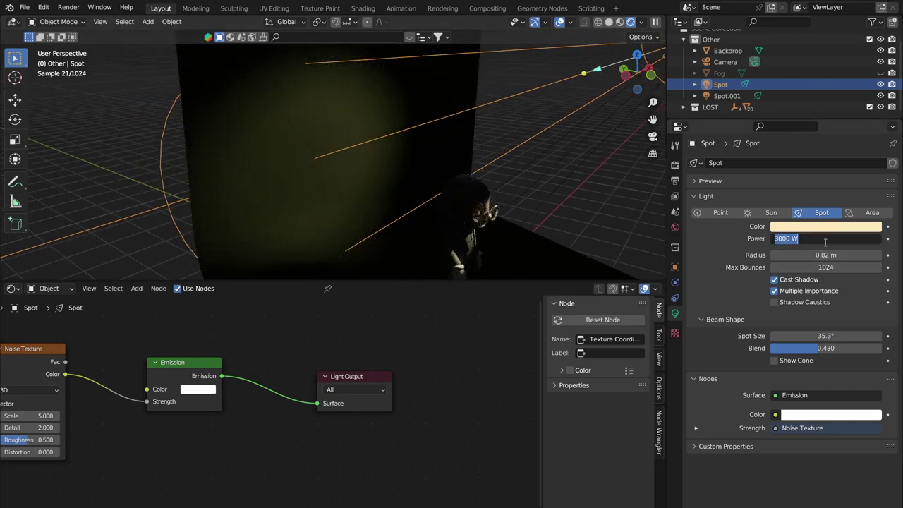
type("5000")
key("Return")
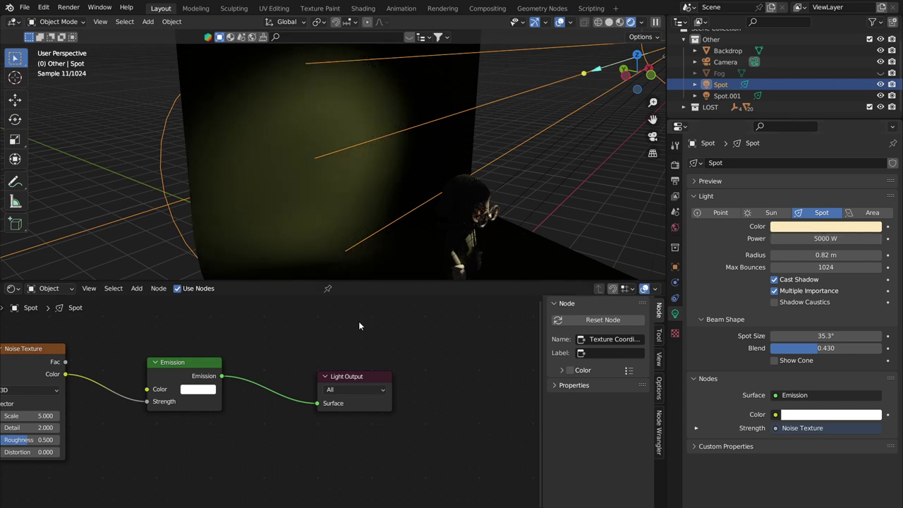
Adjust the Noise Texture Scale to 4.100 and tidy the texture and emission nodes
middle_click_drag(216, 344, 436, 332)
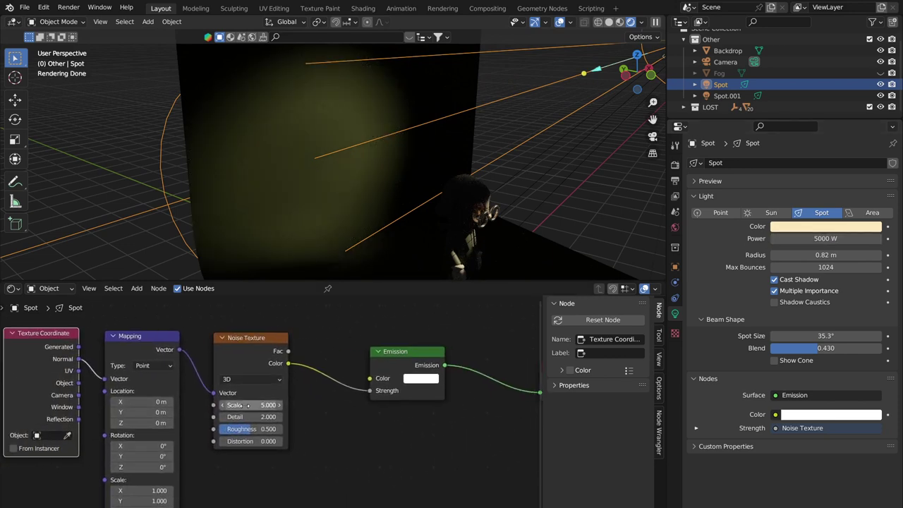
left_click_drag(250, 405, 273, 405)
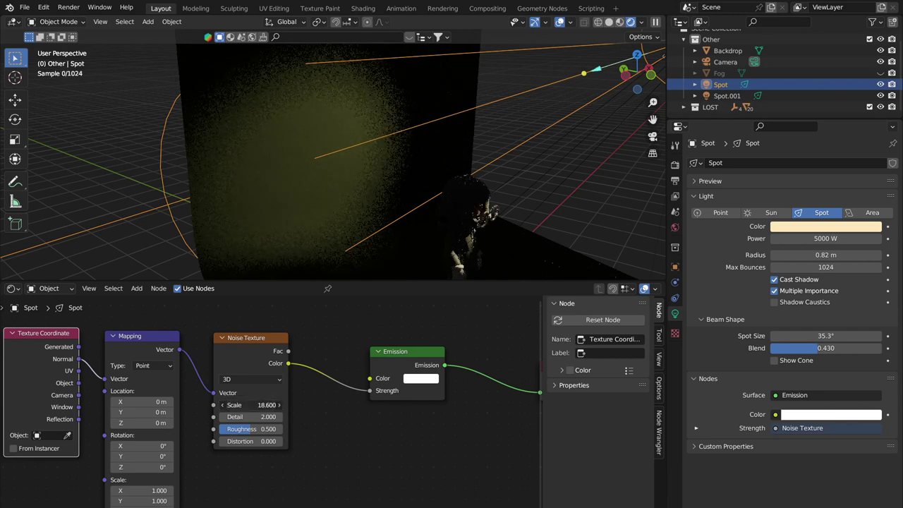
left_click_drag(273, 405, 272, 405)
left_click_drag(268, 405, 254, 405)
mouse_move(414, 352)
left_mouse_down()
mouse_move(437, 351)
mouse_move(412, 341)
left_mouse_up()
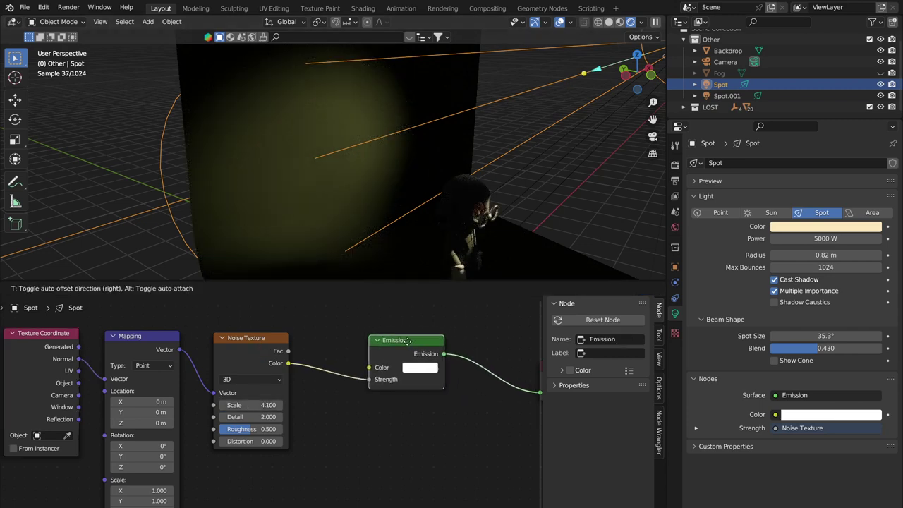
left_click_drag(262, 331, 246, 334)
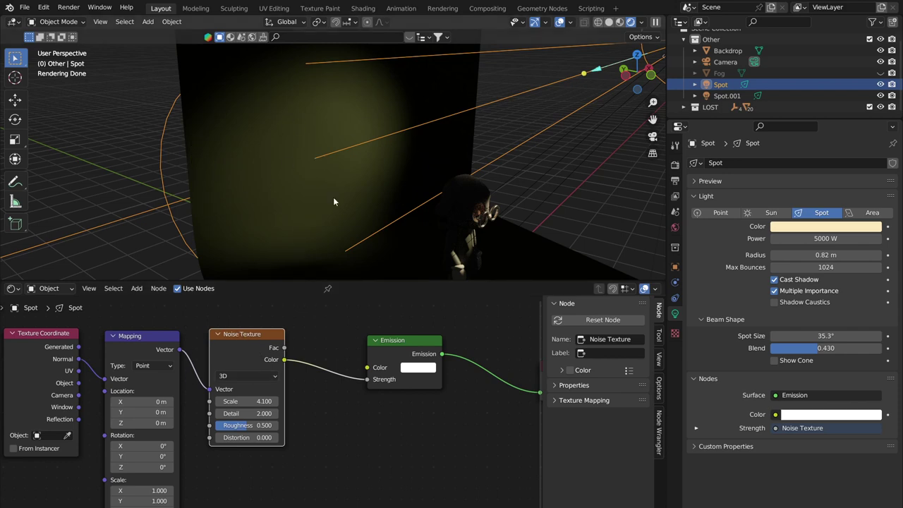
mouse_move(317, 343)
middle_mouse_down()
mouse_move(340, 310)
mouse_move(300, 341)
middle_mouse_up()
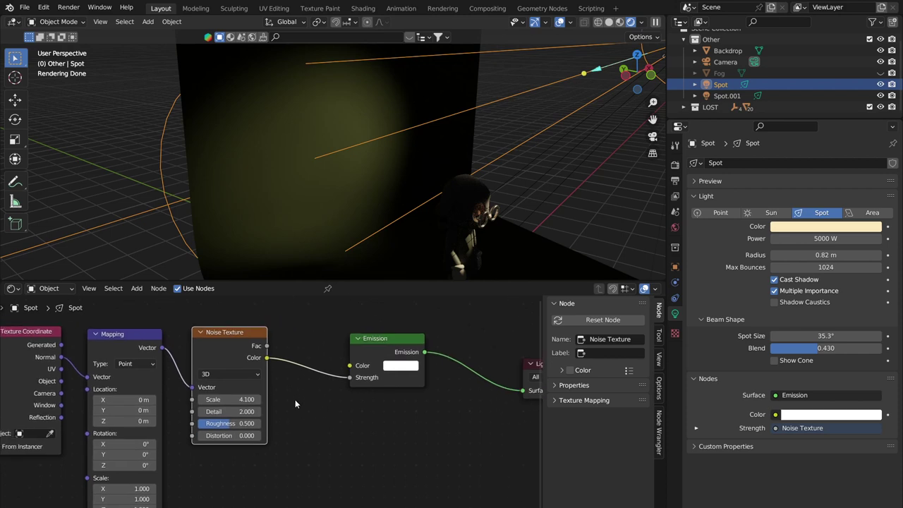
Search the Add menu for 'color' and insert a Color Ramp node below the Noise Texture
key("shift+a")
left_click(305, 402)
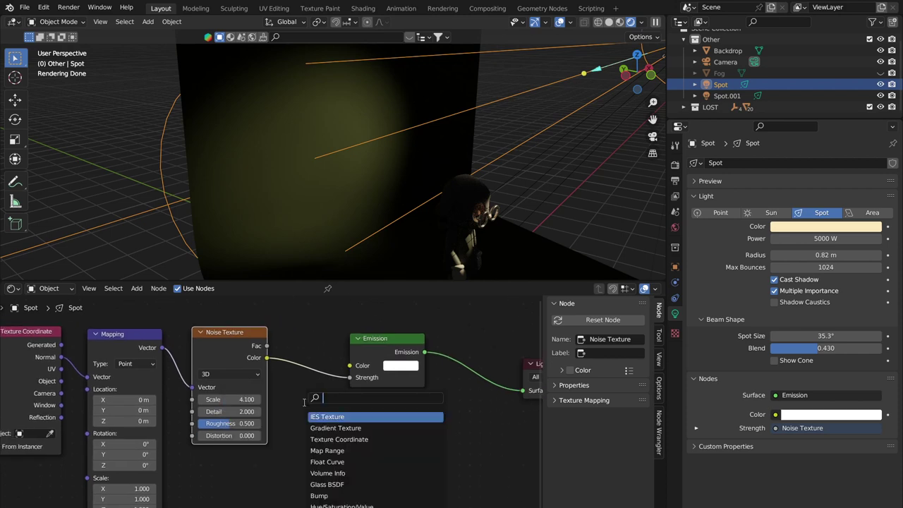
type("color")
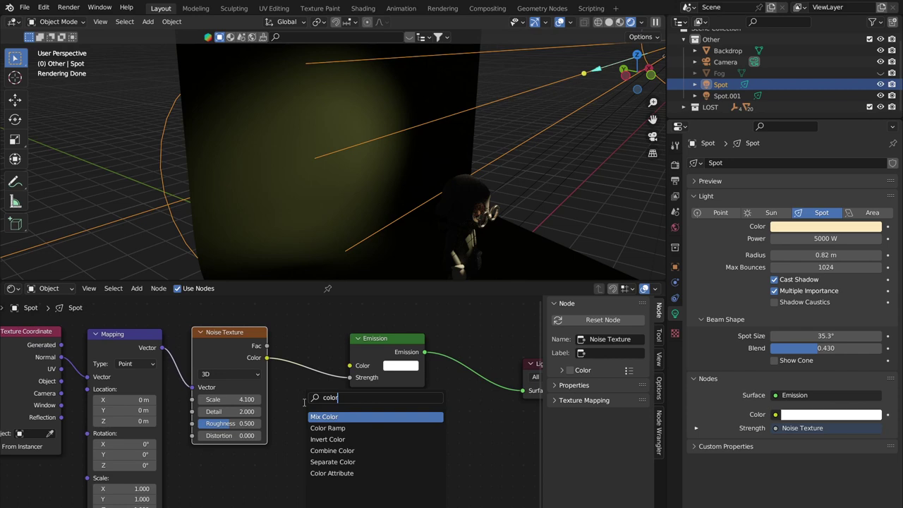
left_click(333, 427)
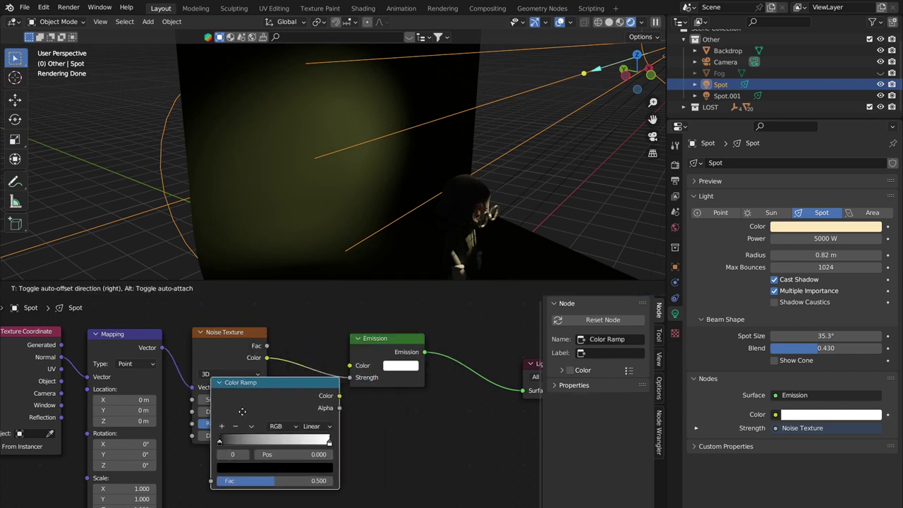
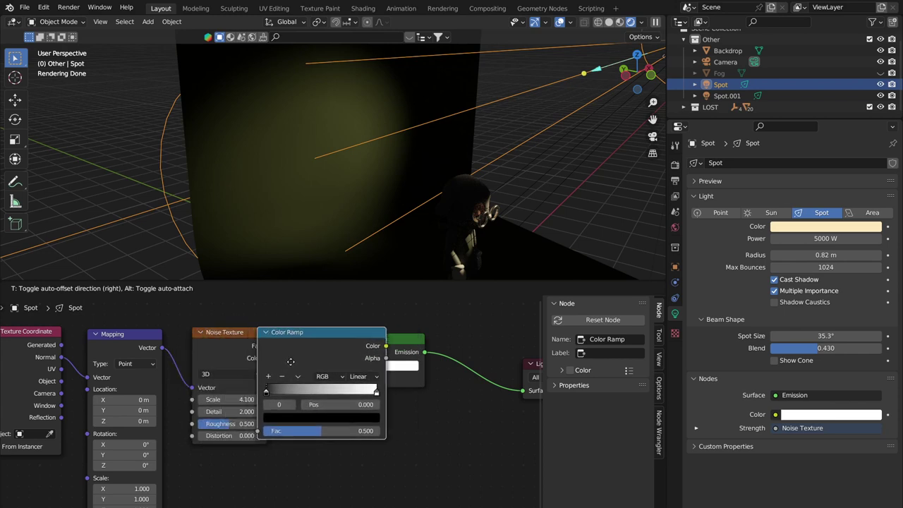
Insert a Color Ramp node on the link between Noise Texture and Emission strength
left_click_drag(378, 381, 298, 364)
scroll(344, 326, "down", 1)
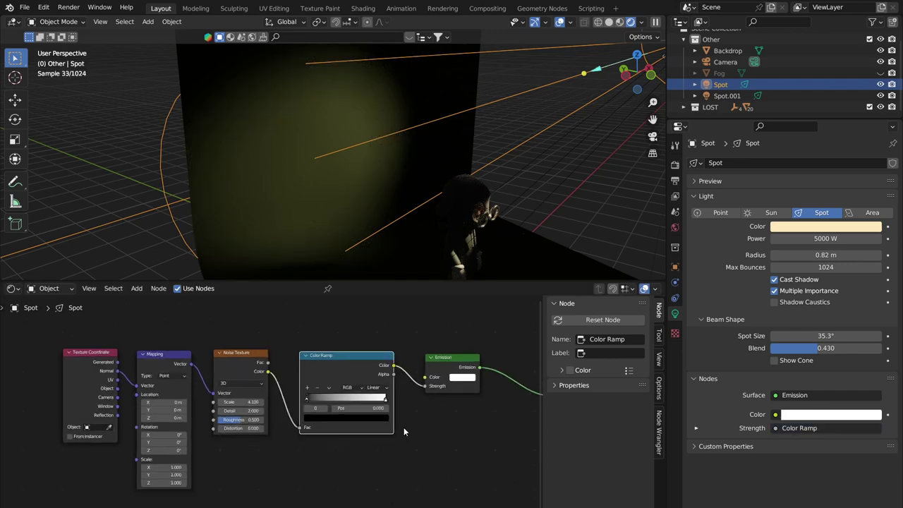
scroll(362, 378, "down", 2)
scroll(340, 359, "up", 1)
middle_click_drag(340, 358, 358, 365)
scroll(266, 370, "up", 2)
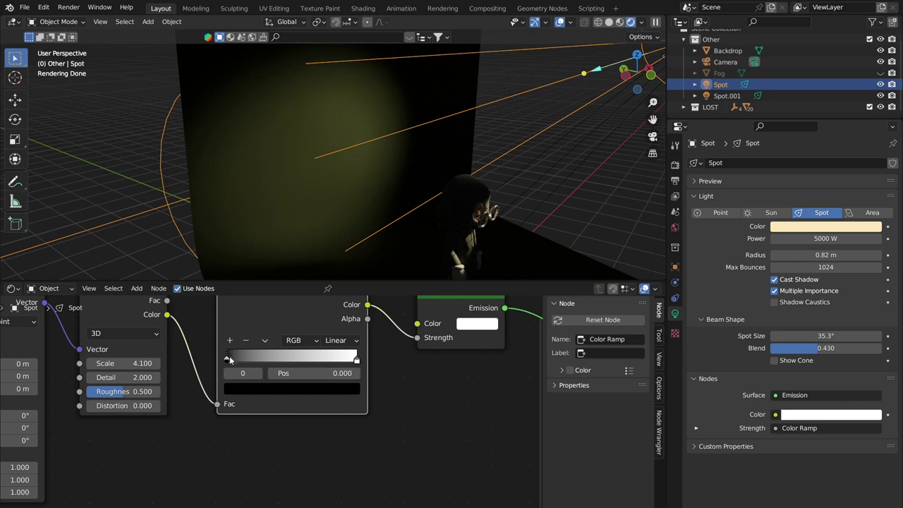
Move the black ramp stop toward the middle, to about 0.48
left_click_drag(227, 361, 289, 359)
middle_click_drag(220, 357, 255, 387)
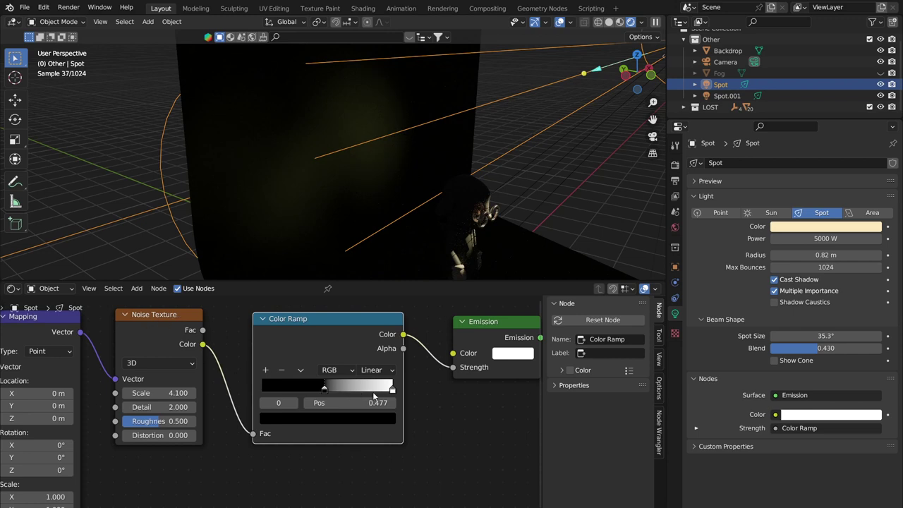
key("g")
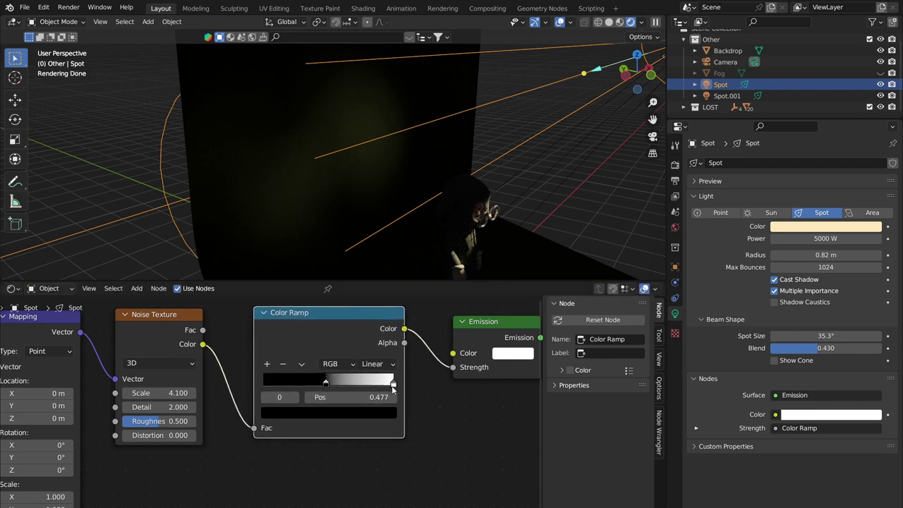
left_click(392, 385)
Pull the white ramp stop left to about 0.573
left_click_drag(394, 383, 335, 390)
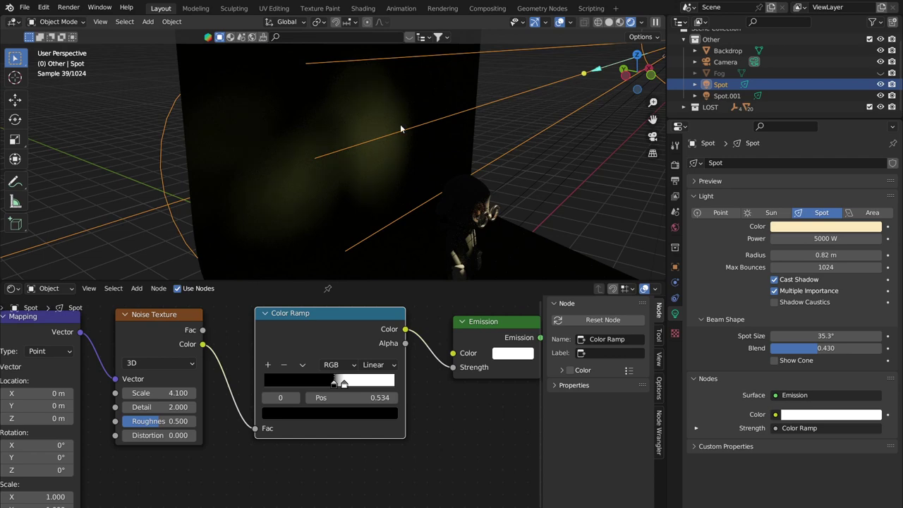
scroll(346, 381, "up", 1)
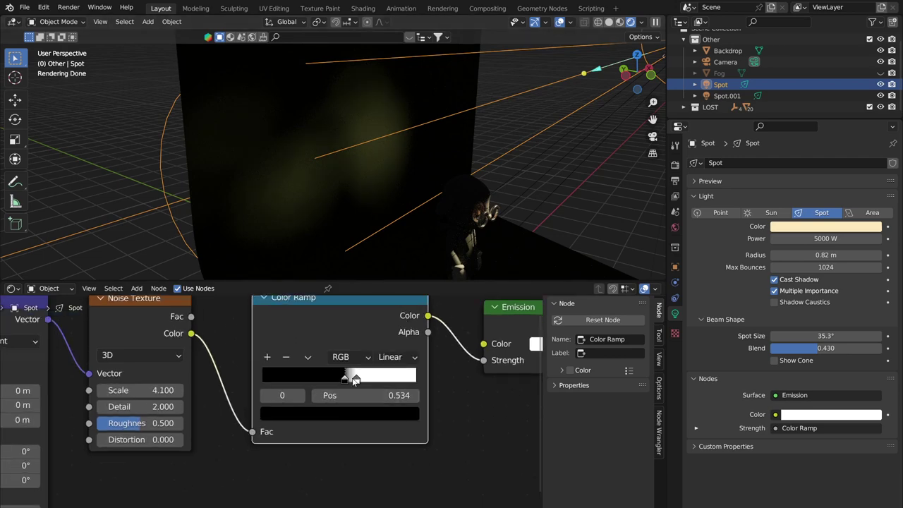
left_click_drag(356, 379, 354, 389)
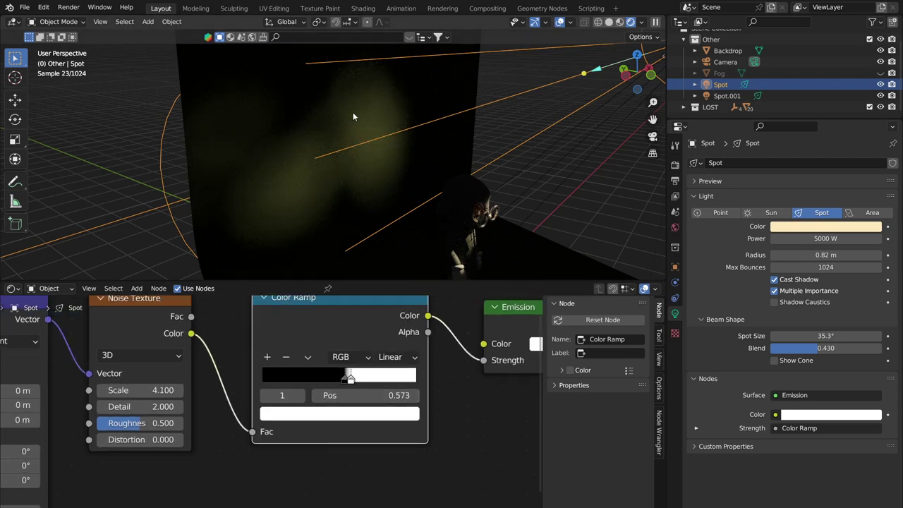
middle_click_drag(182, 392, 250, 393)
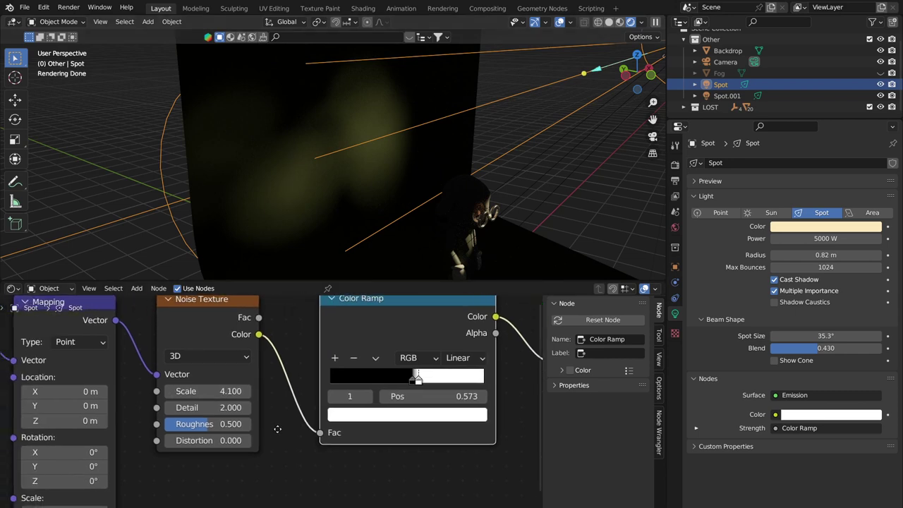
Set the Noise Texture Scale to 15
left_click(204, 390)
type("1")
key("Return")
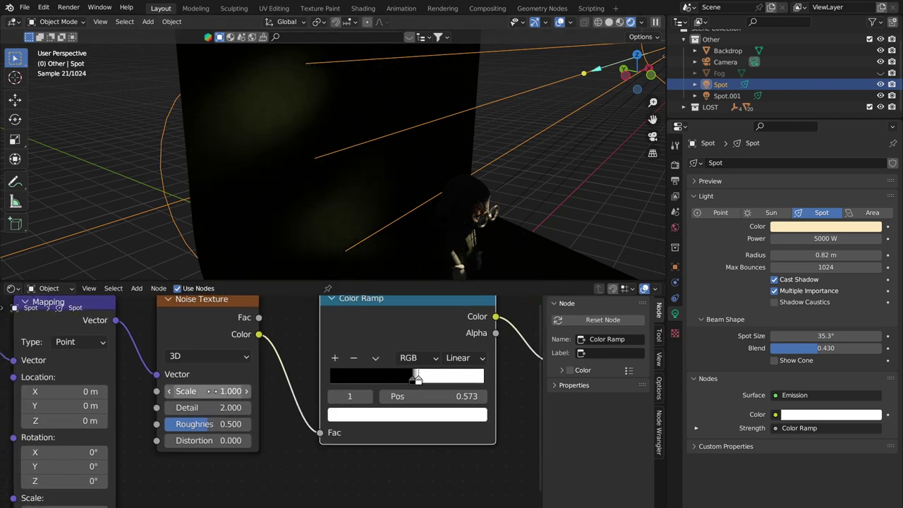
left_click_drag(204, 391, 250, 391)
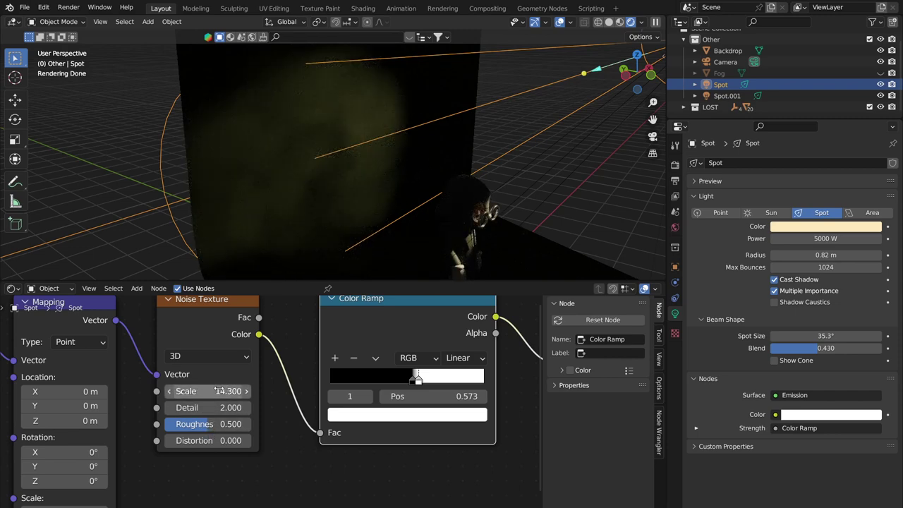
left_click(192, 391)
type("15")
key("Return")
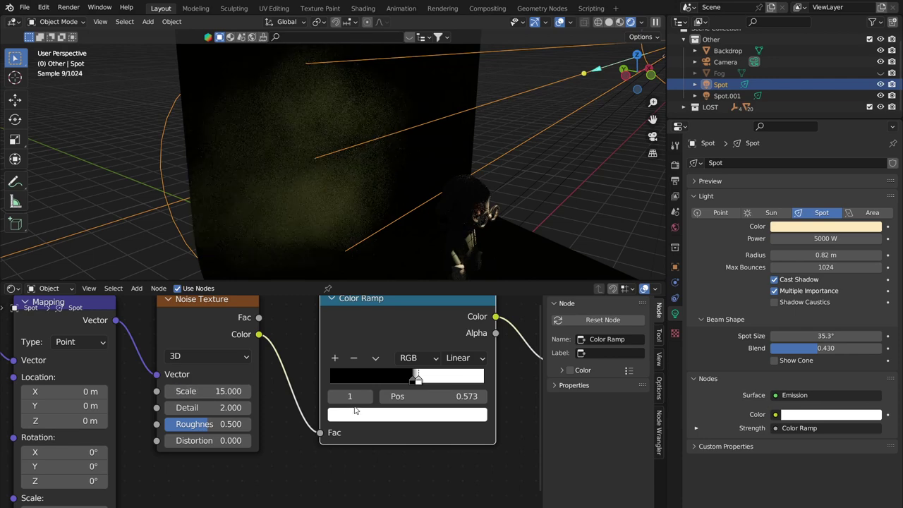
Nudge the white Color Ramp stop slightly left to 0.561
scroll(427, 348, "up", 2)
scroll(491, 366, "up", 1)
left_click_drag(507, 372, 455, 374)
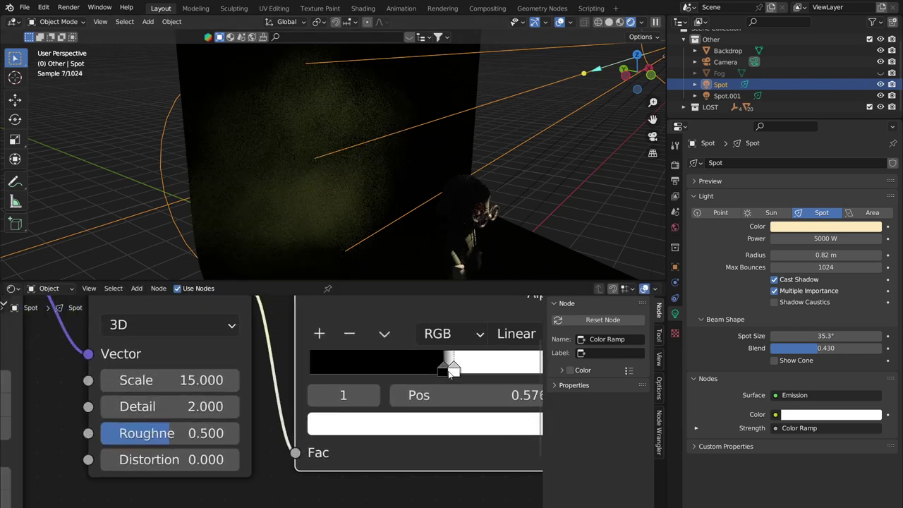
left_click(448, 372)
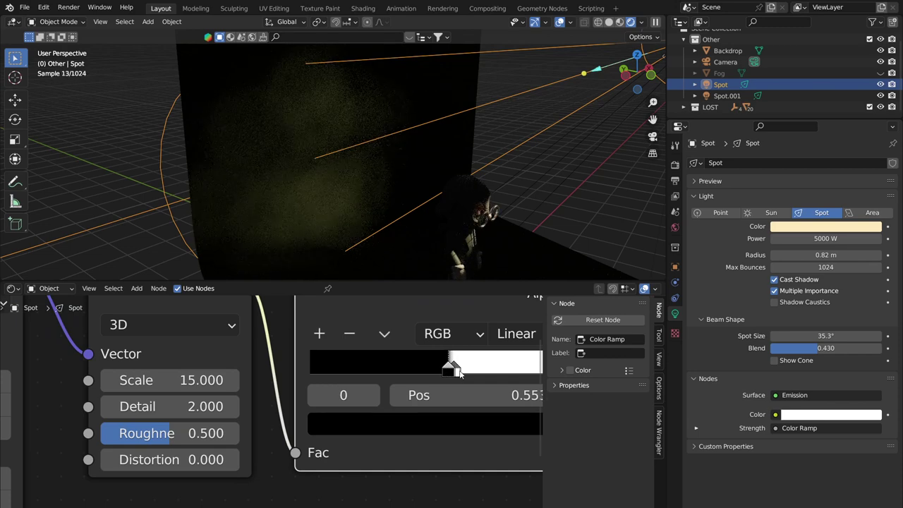
left_click(452, 372)
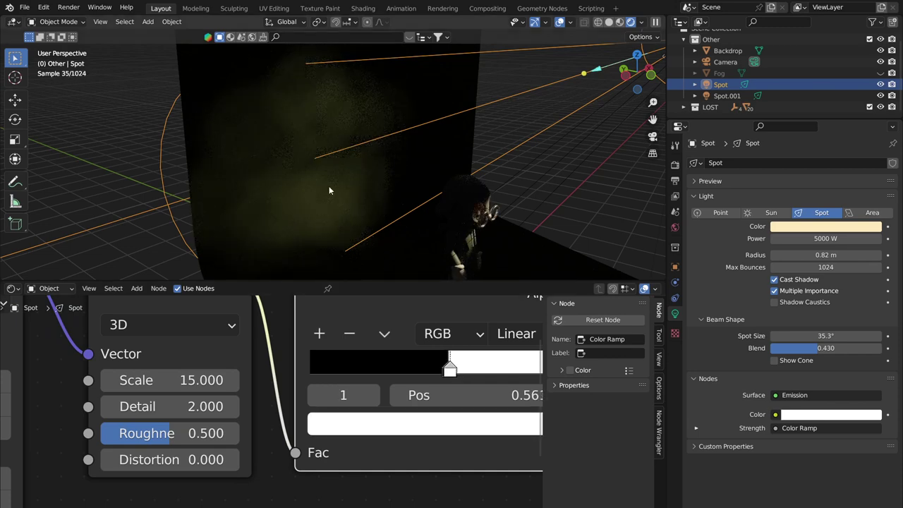
Raise noise Detail to 6.9 and drag the spot light Radius down to 0 m
left_click_drag(169, 406, 205, 407)
scroll(306, 226, "up", 1)
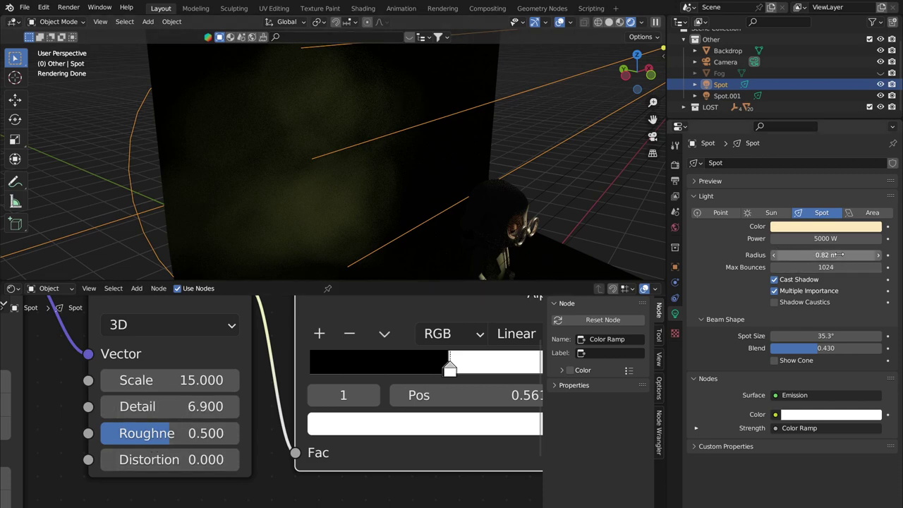
left_click_drag(849, 257, 776, 257)
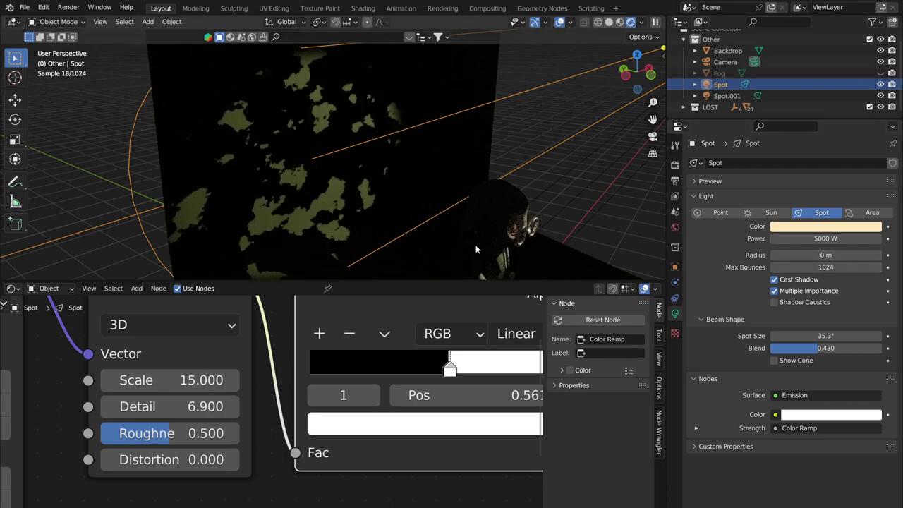
Bypass the Color Ramp by wiring noise Color straight into Emission strength
scroll(319, 141, "up", 2)
scroll(301, 332, "down", 4)
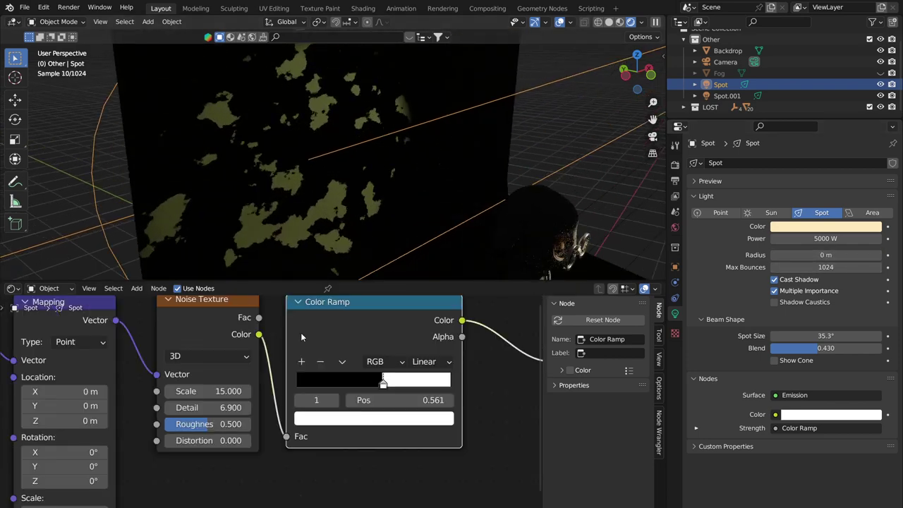
scroll(276, 345, "down", 2)
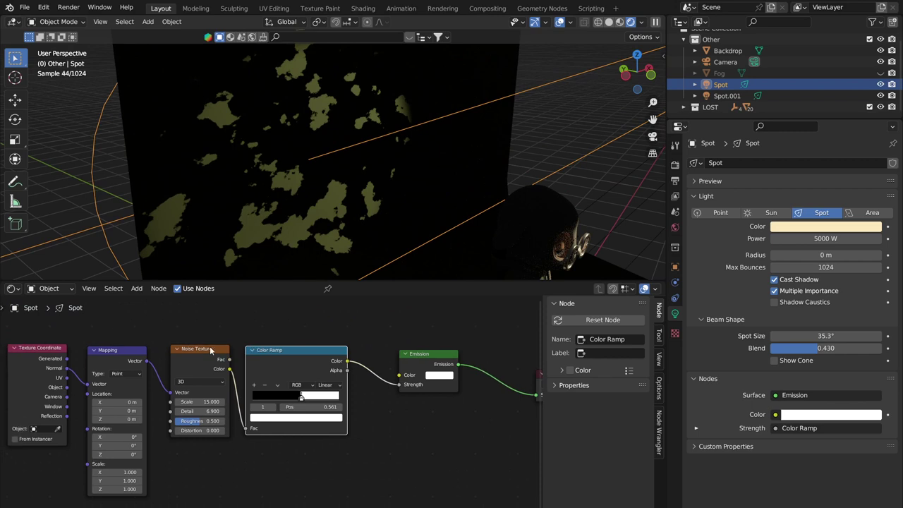
left_click_drag(268, 355, 268, 330)
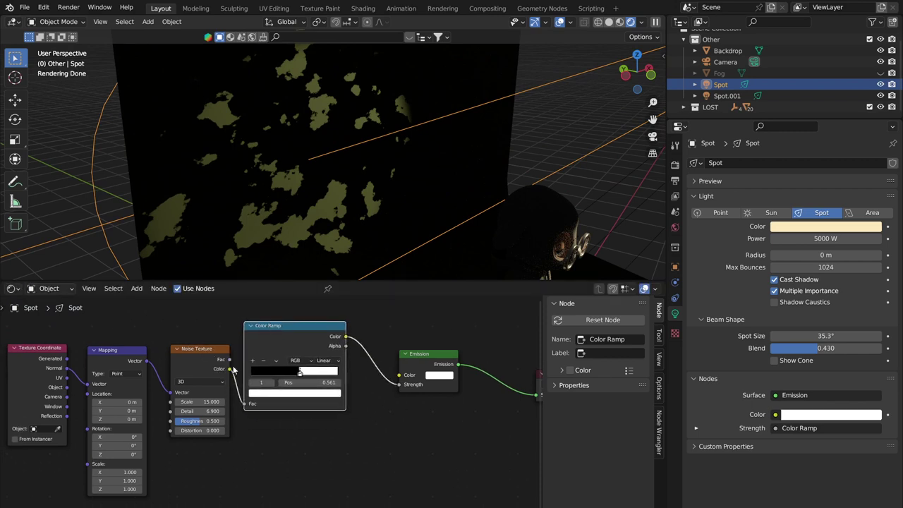
left_click_drag(229, 369, 400, 383)
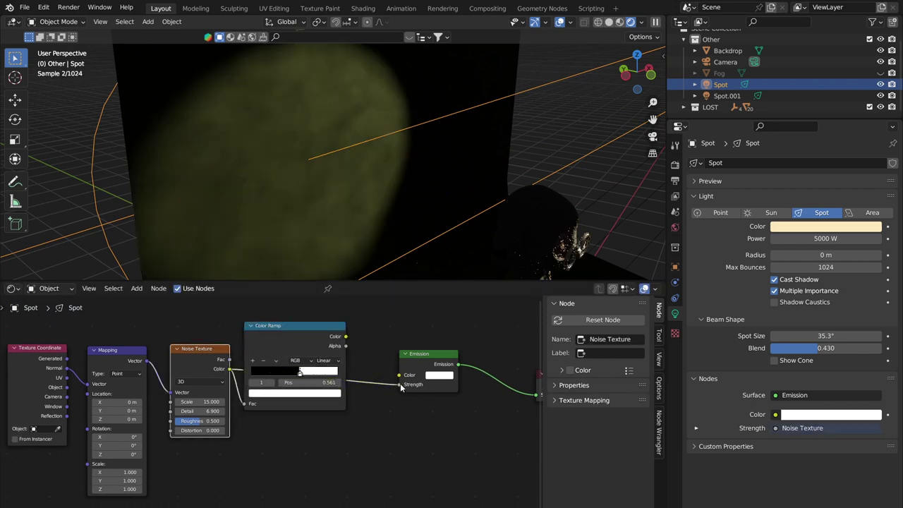
middle_click_drag(332, 248, 343, 194)
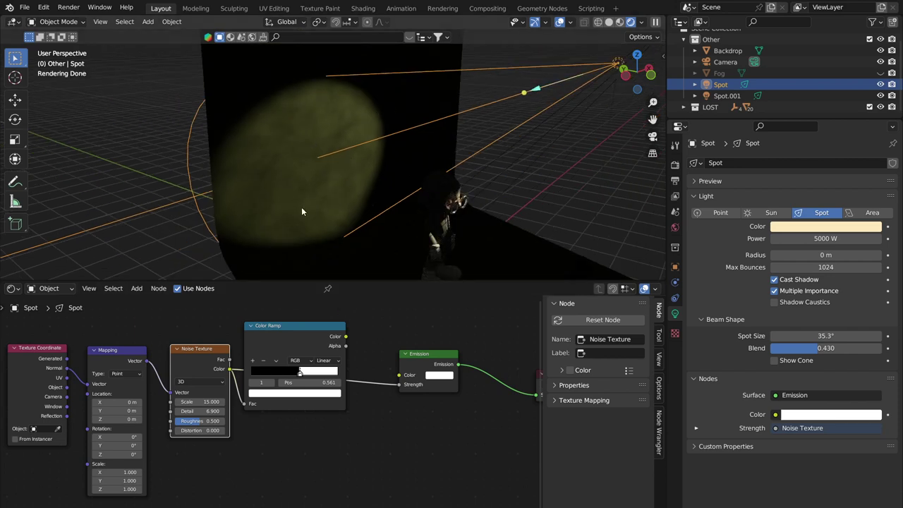
Lower noise Scale to 14.35 and reconnect the Color Ramp to Emission strength
scroll(292, 328, "up", 2)
left_click_drag(180, 400, 229, 399)
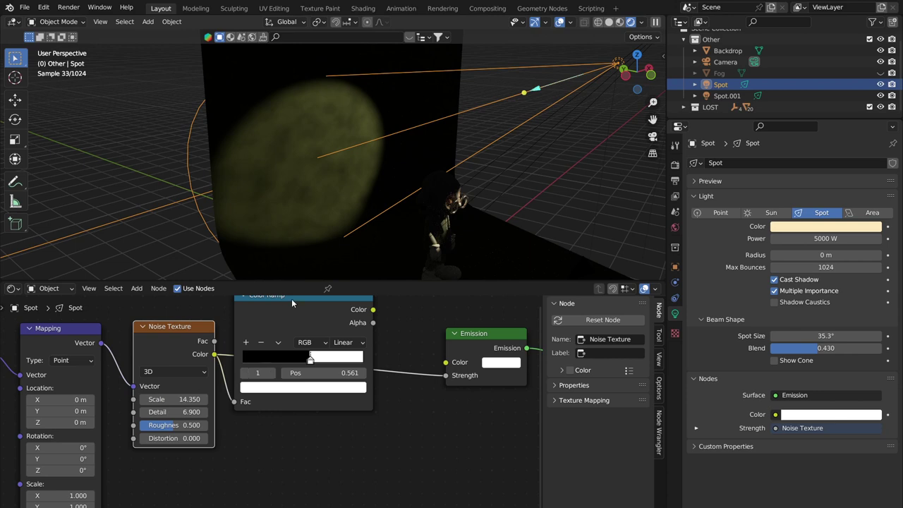
left_click_drag(293, 303, 307, 316)
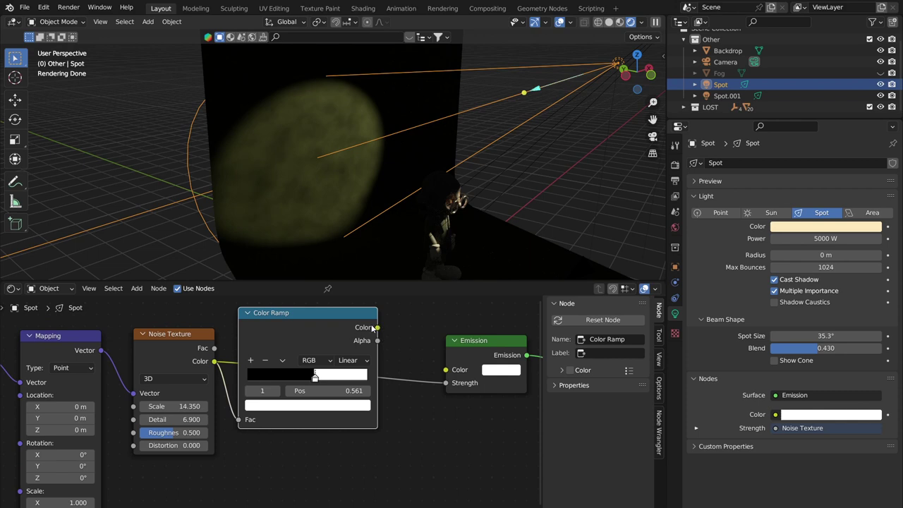
left_click_drag(442, 385, 445, 382)
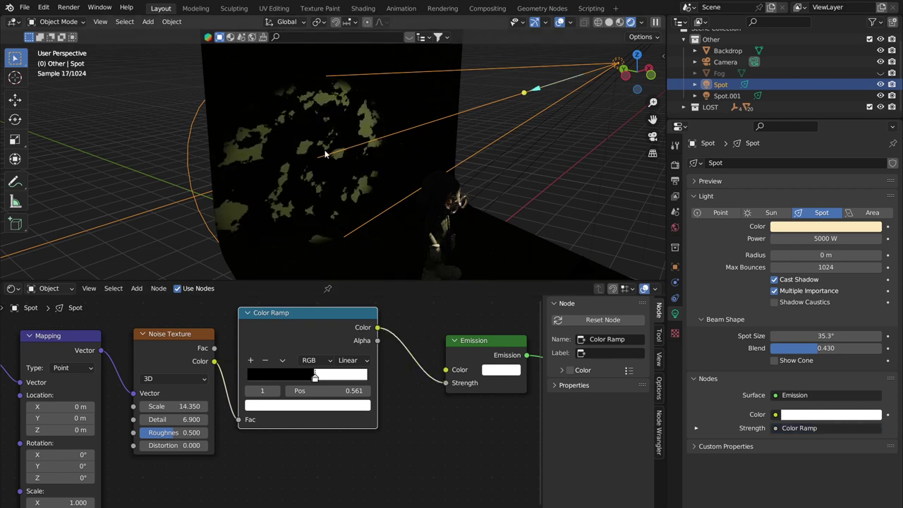
scroll(325, 153, "up", 2)
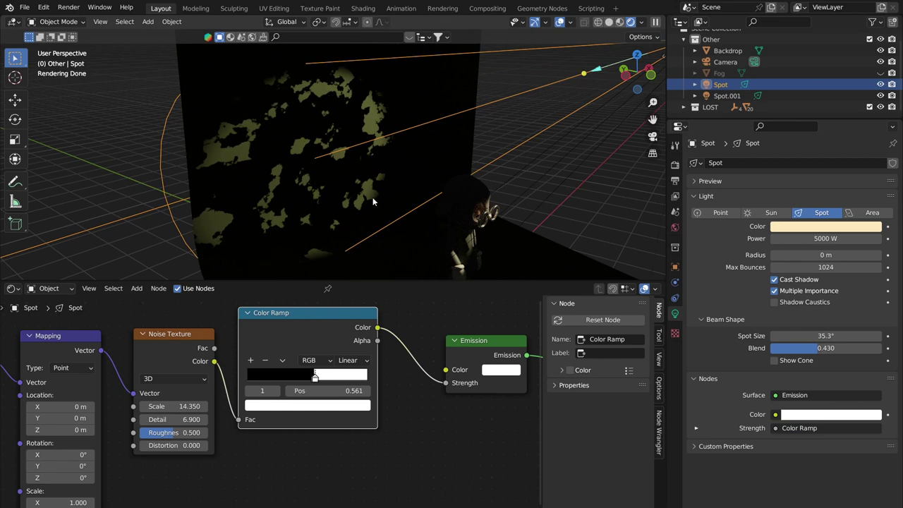
middle_click_drag(446, 414, 281, 417)
Raise the spot Radius to 0.33 m and orbit around the lit backdrop and character
left_click_drag(825, 254, 857, 255)
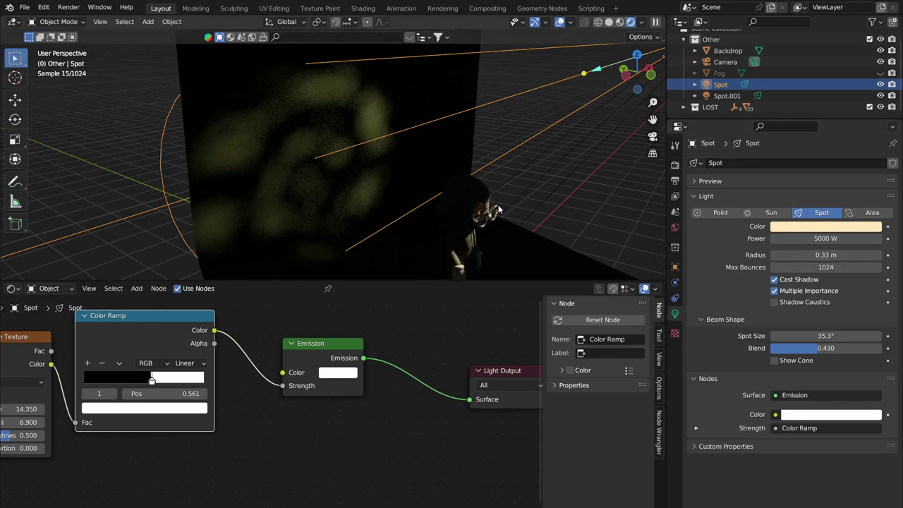
middle_click_drag(498, 204, 386, 162)
middle_click_drag(301, 178, 520, 159)
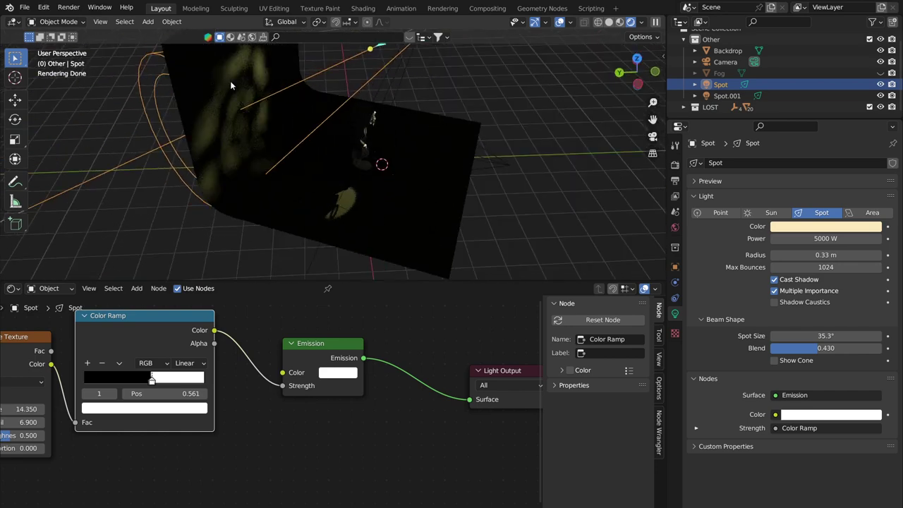
middle_click_drag(395, 147, 367, 124)
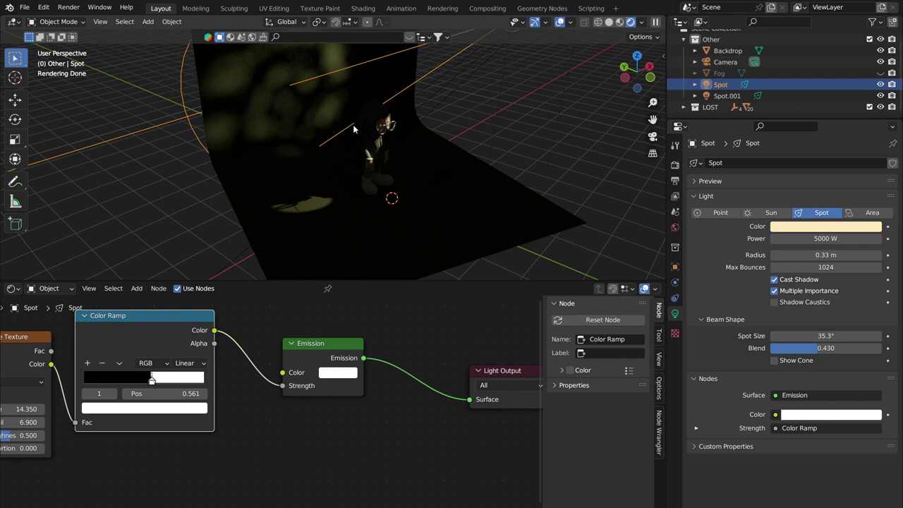
middle_click_drag(355, 129, 221, 151)
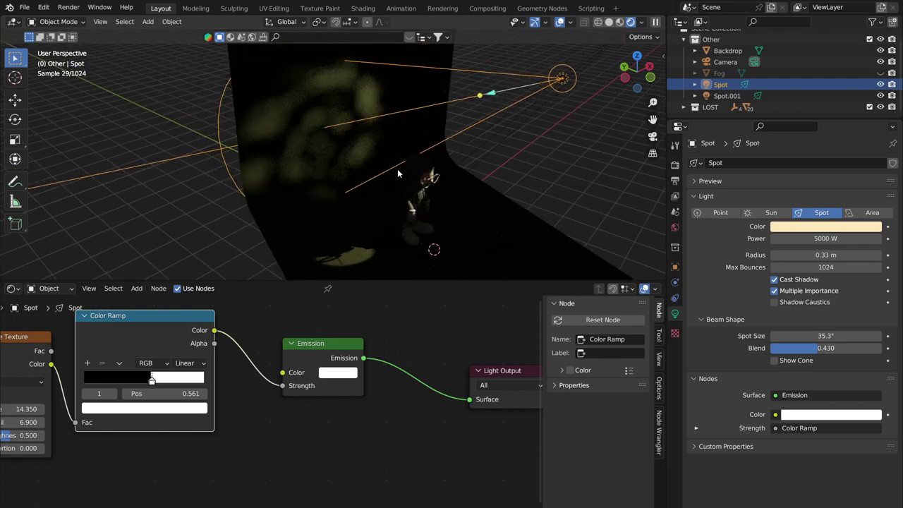
middle_click_drag(370, 183, 385, 212)
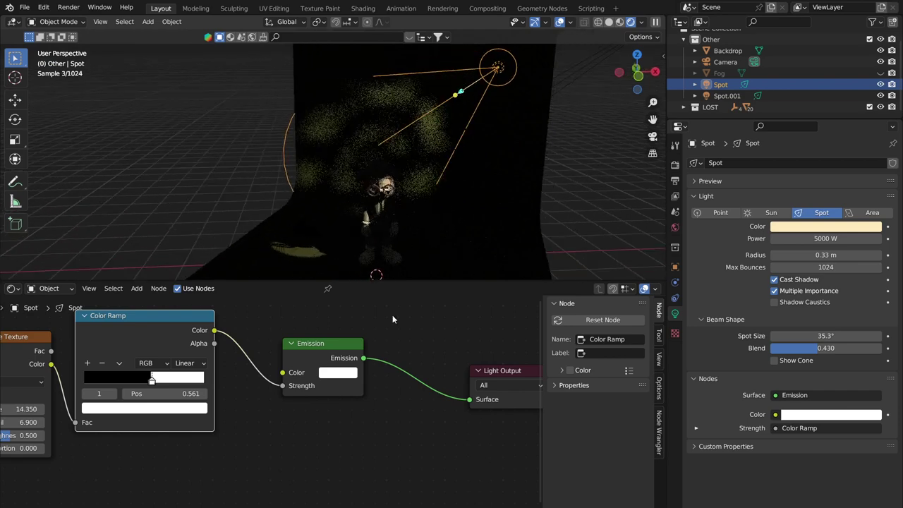
key("Home")
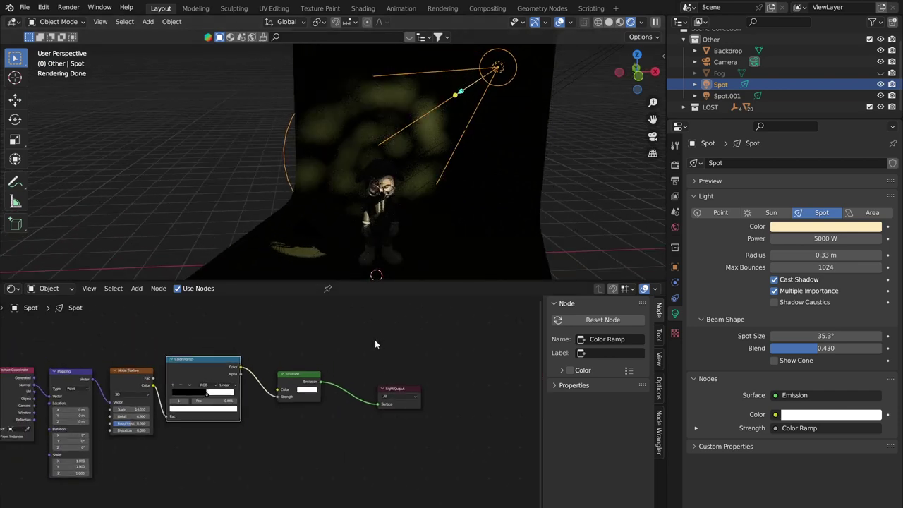
Switch the viewport to the scene camera view and enlarge it over the node editor
scroll(375, 340, "down", 3)
middle_click_drag(366, 339, 341, 357)
scroll(412, 313, "up", 2)
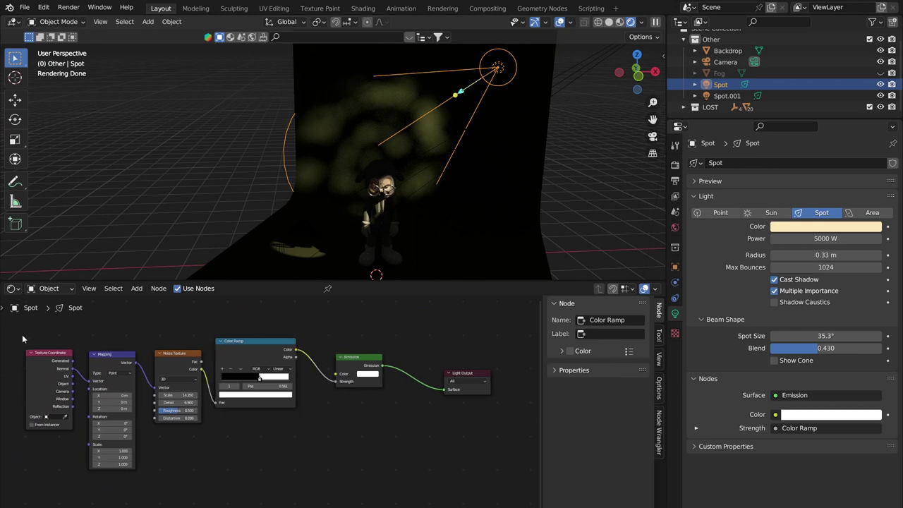
left_click_drag(17, 332, 389, 333)
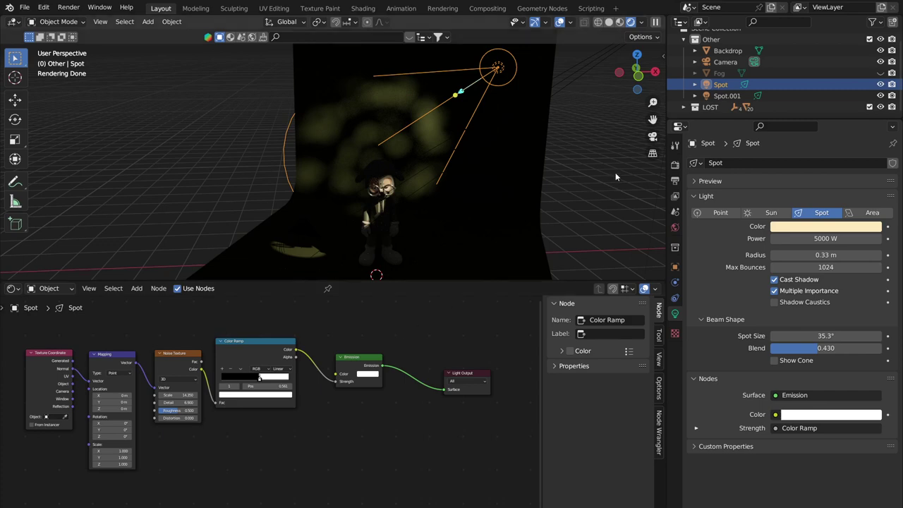
left_click(652, 136)
scroll(356, 190, "up", 4)
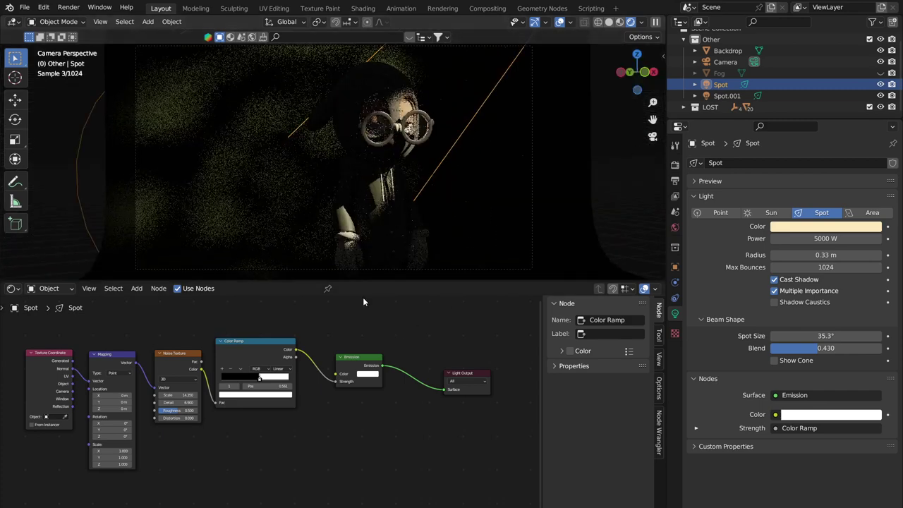
left_click_drag(43, 345, 347, 329)
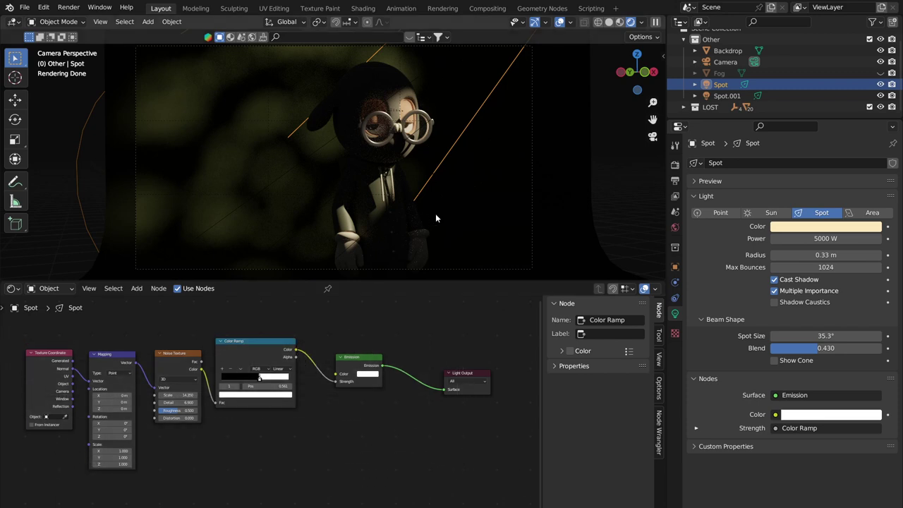
left_click_drag(366, 280, 366, 426)
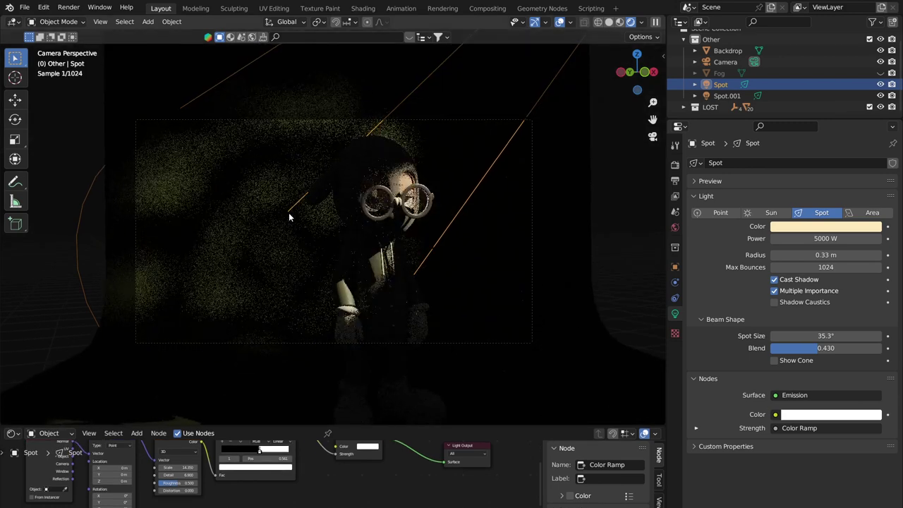
Cancel an accidental window close and show the Output properties (1920×1080 PNG, 100%)
left_click(76, 10)
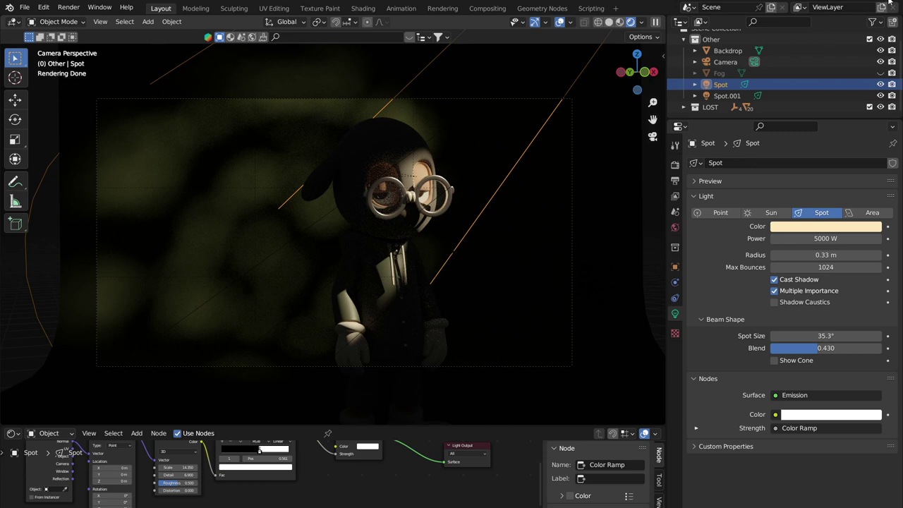
left_click(891, 2)
left_click(527, 287)
left_click(675, 213)
left_click(675, 181)
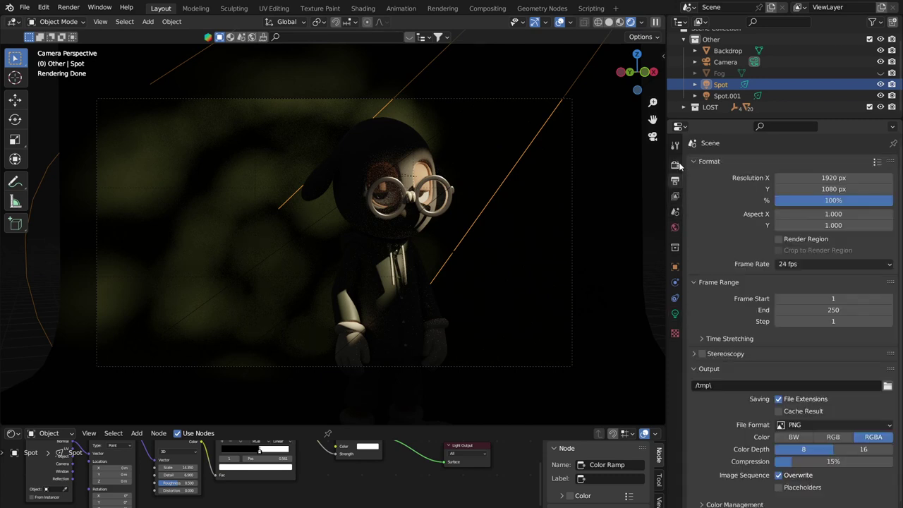
Unhide and select Fog, then set its Principled Volume Anisotropy to 0.794
left_click(880, 74)
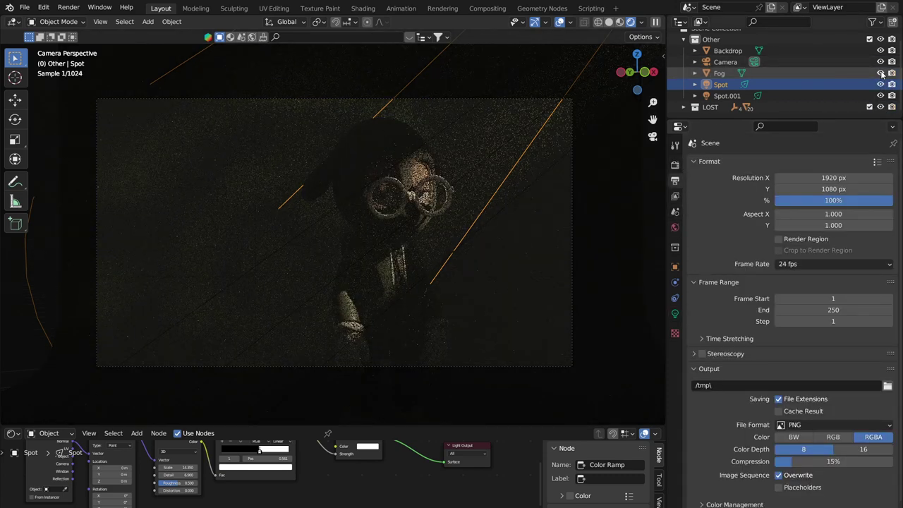
left_click(841, 73)
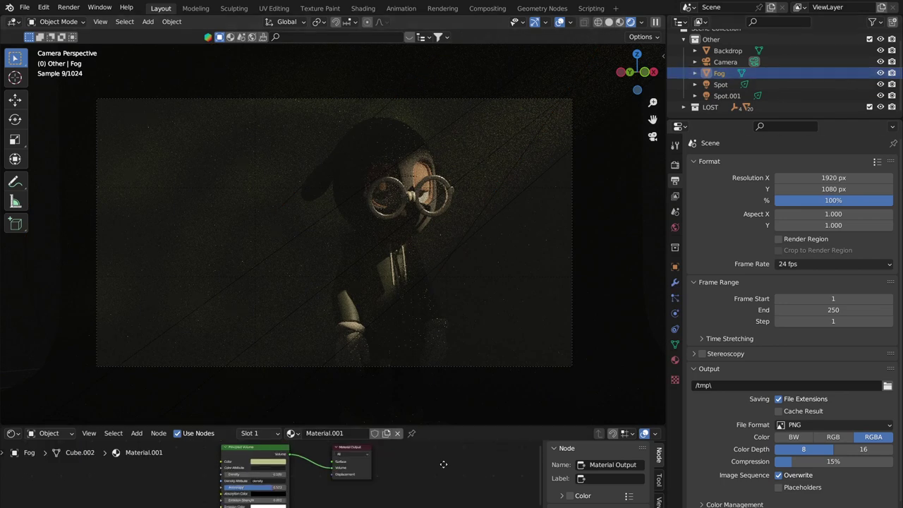
scroll(282, 480, "up", 3)
middle_click_drag(296, 479, 261, 465)
left_click_drag(261, 462, 309, 462)
middle_click_drag(309, 464, 278, 505)
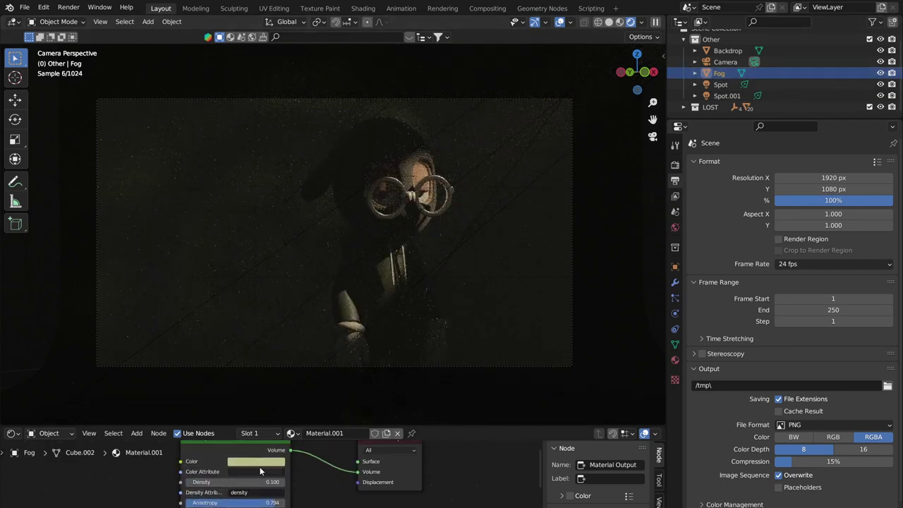
Give the fog volume a pale yellow Color
left_click(258, 461)
scroll(299, 360, "up", 10)
mouse_move(270, 376)
left_mouse_down()
mouse_move(266, 364)
mouse_move(260, 370)
left_mouse_up()
left_click(259, 462)
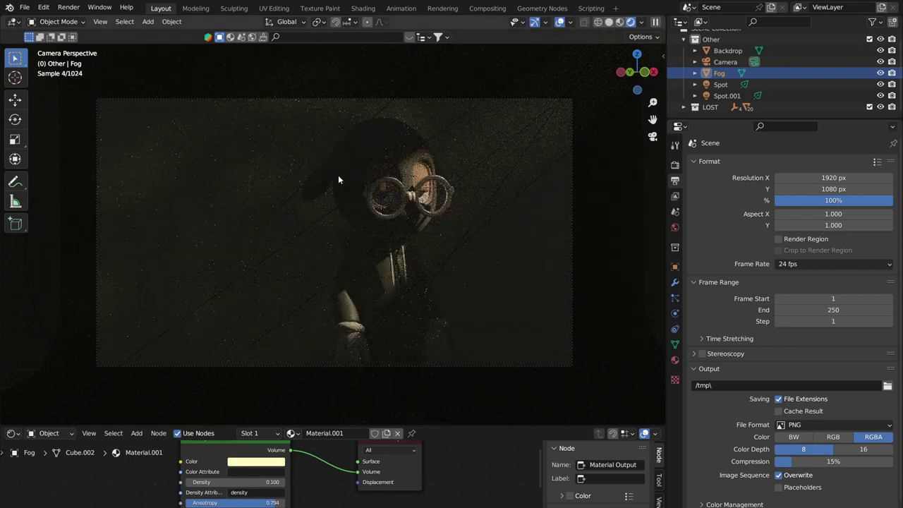
left_click(675, 212)
left_click(675, 196)
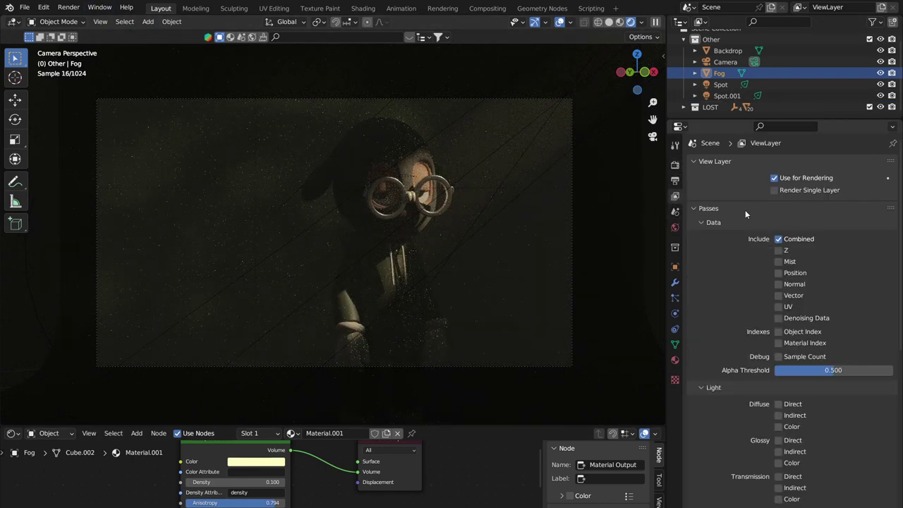
Set the final render's Max Samples to 300 in the Render properties
left_click(674, 164)
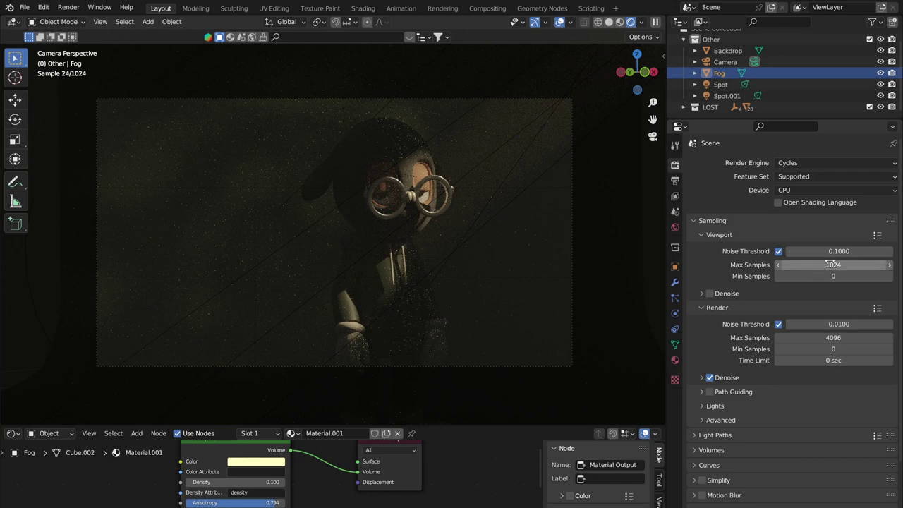
left_click(833, 338)
type("300")
key("Return")
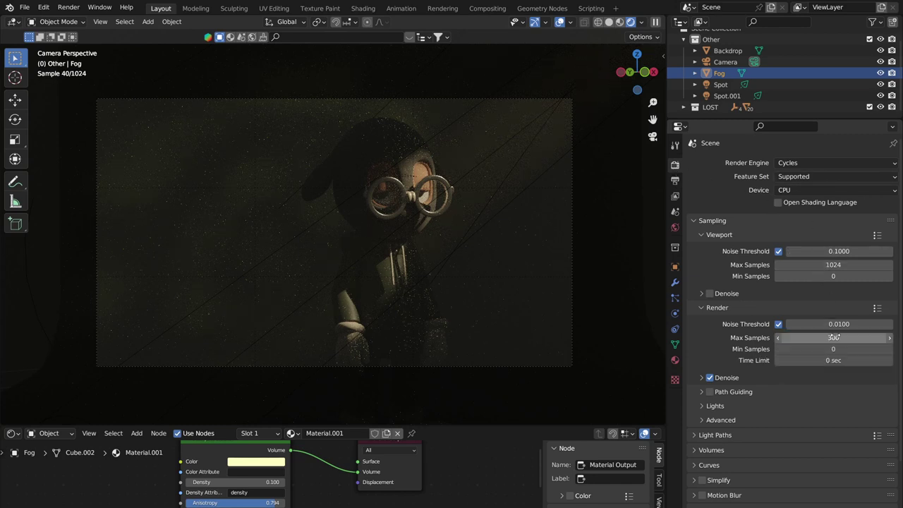
left_click(68, 7)
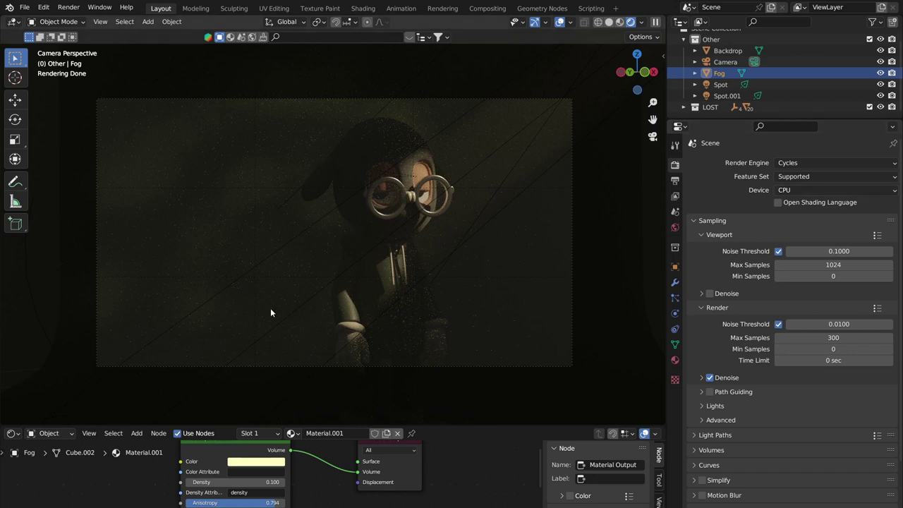
Switch the render engine to Eevee
left_click_drag(438, 425, 437, 382)
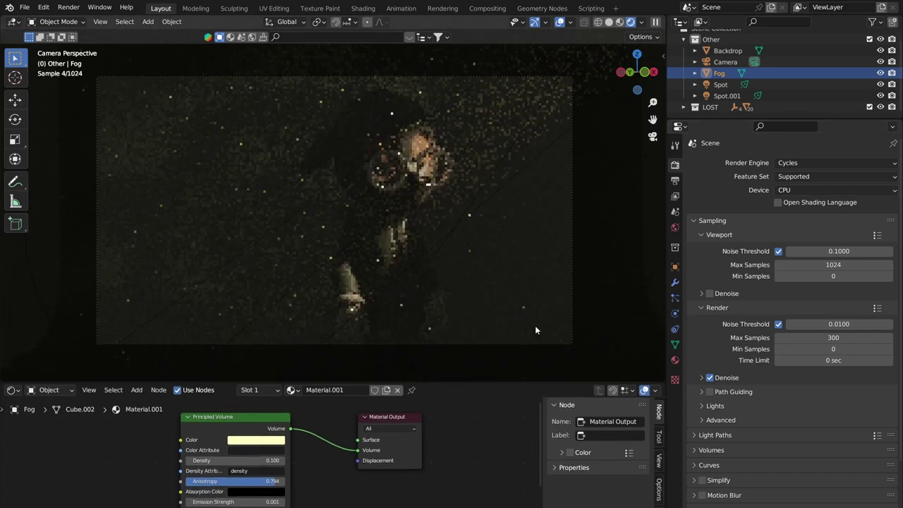
left_click(826, 162)
left_click(790, 175)
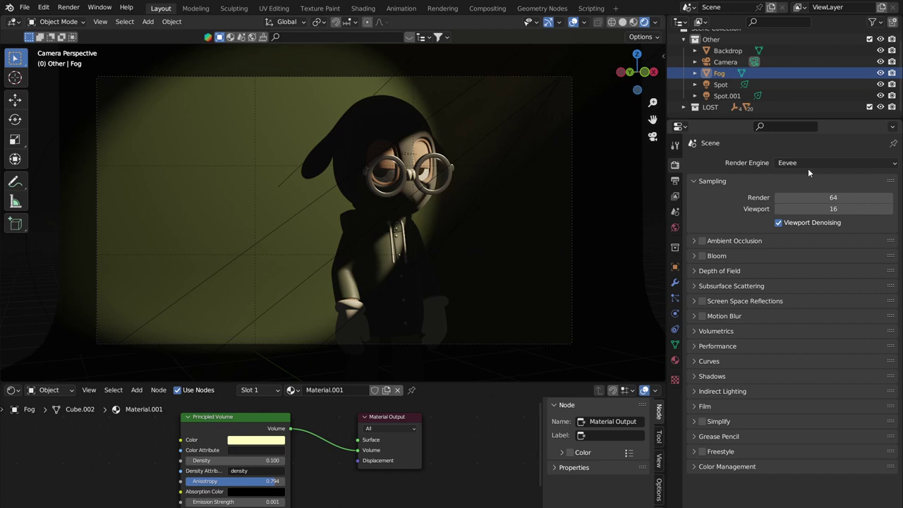
Select the Spot light in the outliner and hide it in the viewport
left_click(727, 96)
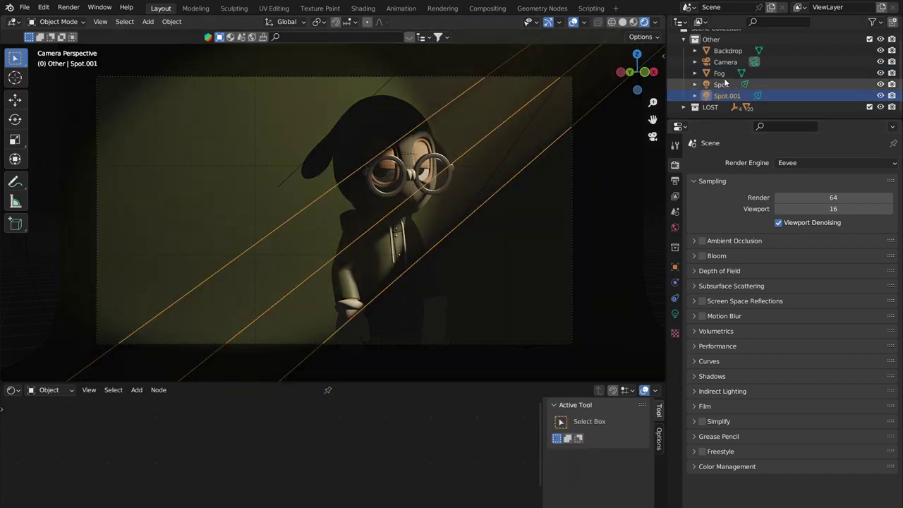
left_click(724, 75)
left_click(720, 84)
left_click(881, 85)
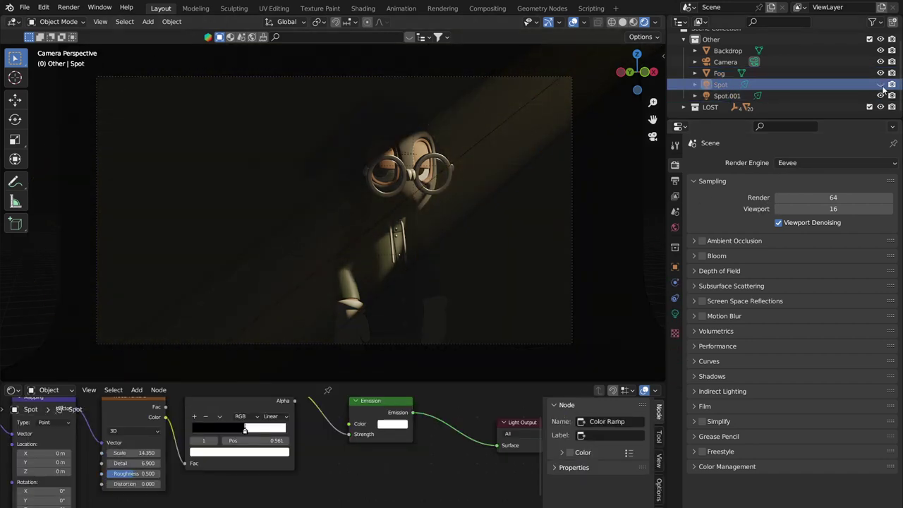
left_click(881, 85)
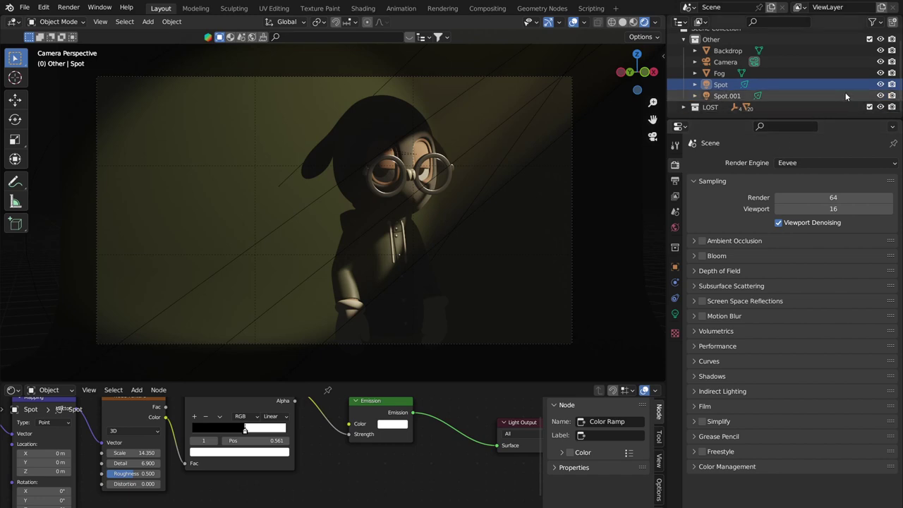
left_click(881, 85)
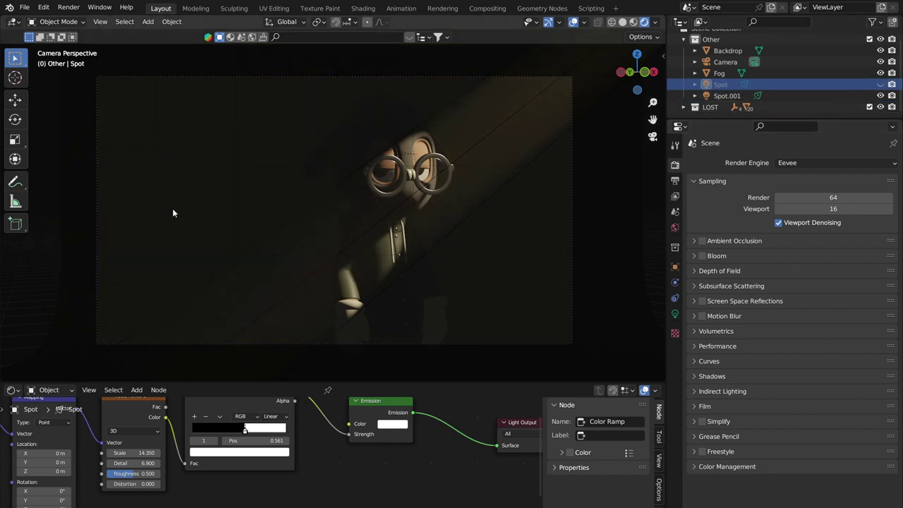